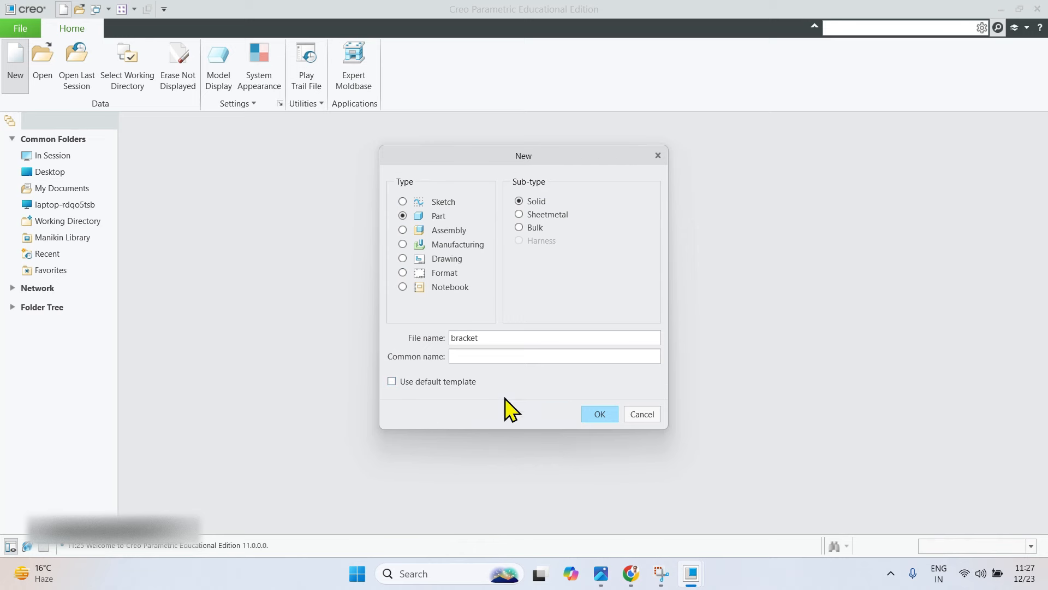
Create the solid part named bracket from the solid_part_mmks_abs template.
{"action": "left_click", "coordinate": [600, 416]}
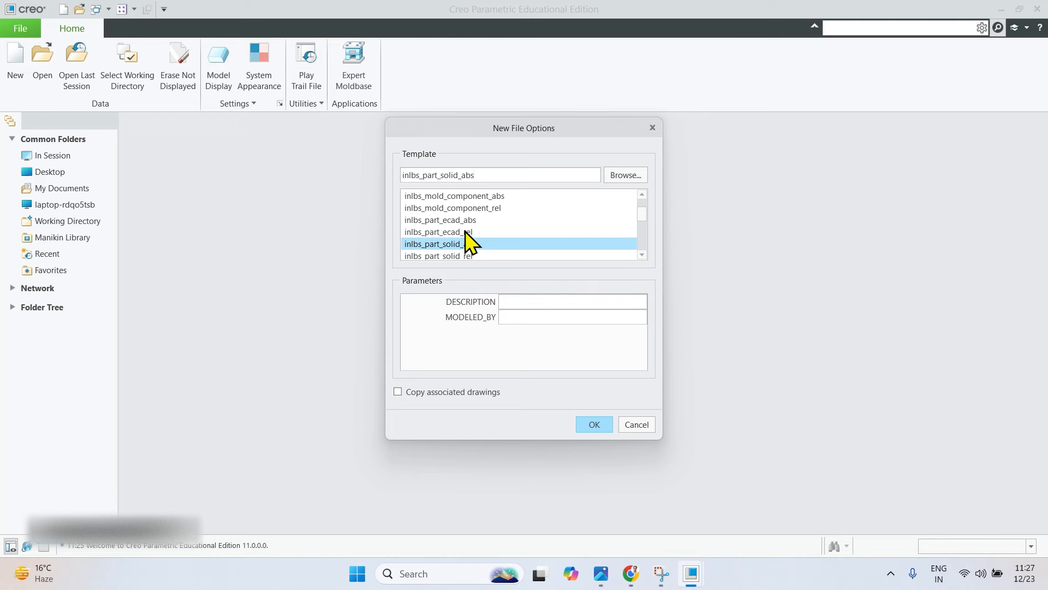
{"action": "scroll", "coordinate": [469, 244], "scroll_direction": "down", "scroll_amount": 5}
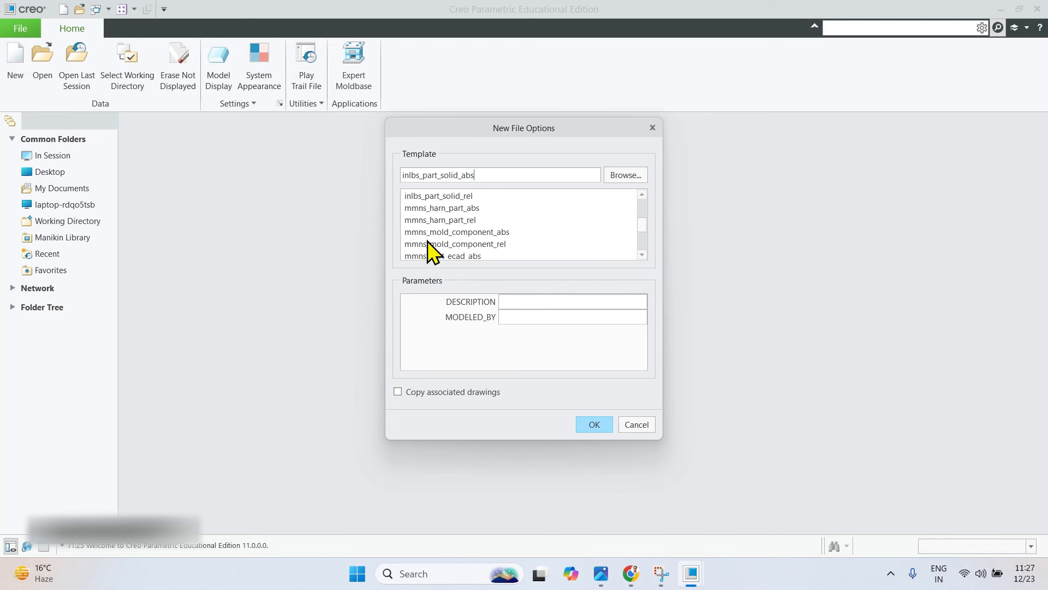
{"action": "scroll", "coordinate": [471, 240], "scroll_direction": "up", "scroll_amount": 1}
{"action": "left_click", "coordinate": [423, 222]}
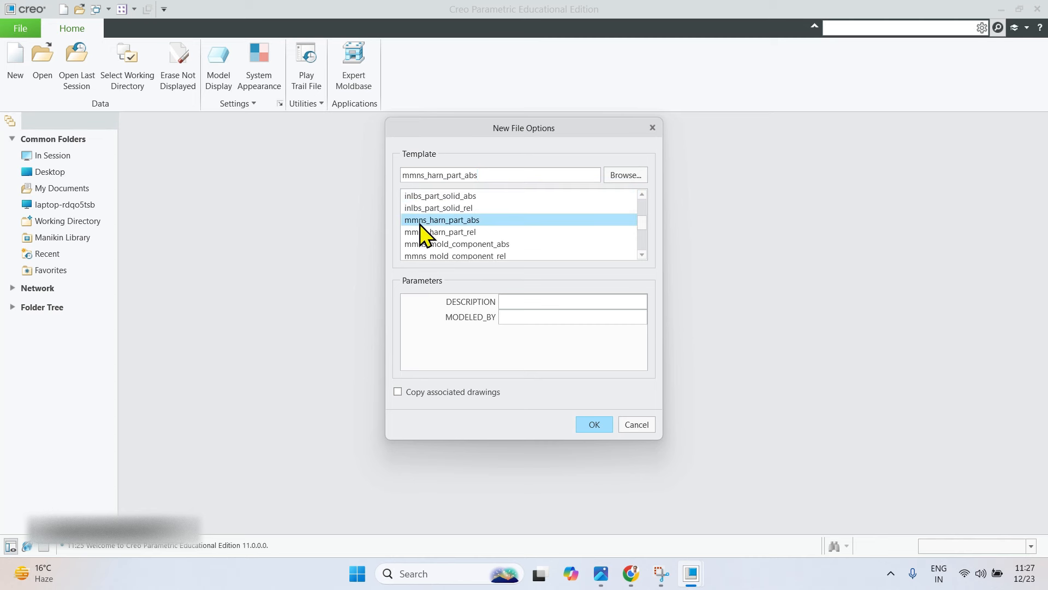
{"action": "scroll", "coordinate": [457, 239], "scroll_direction": "down", "scroll_amount": 5}
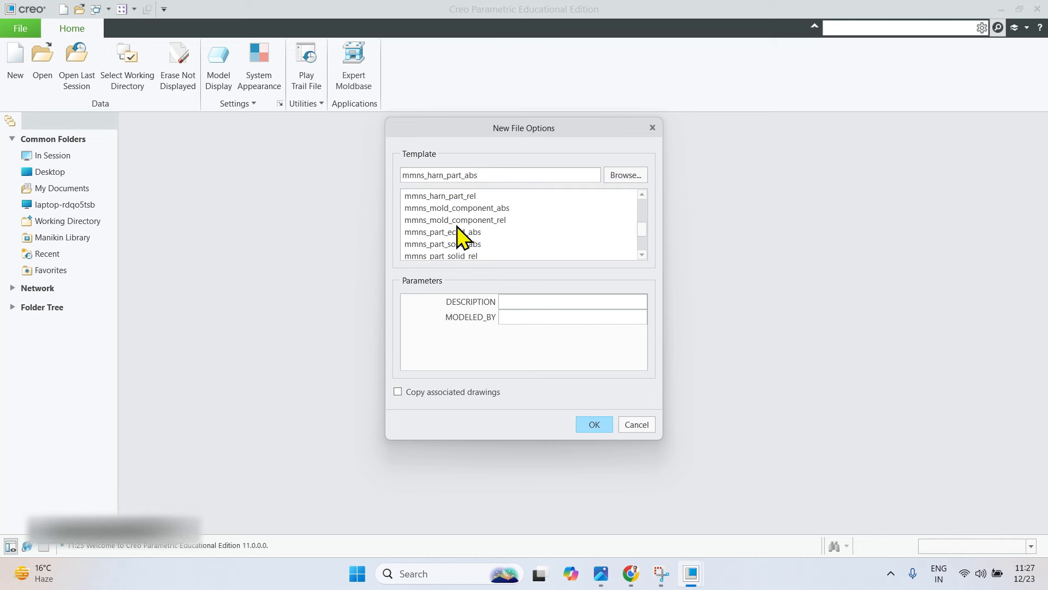
{"action": "left_click", "coordinate": [456, 244]}
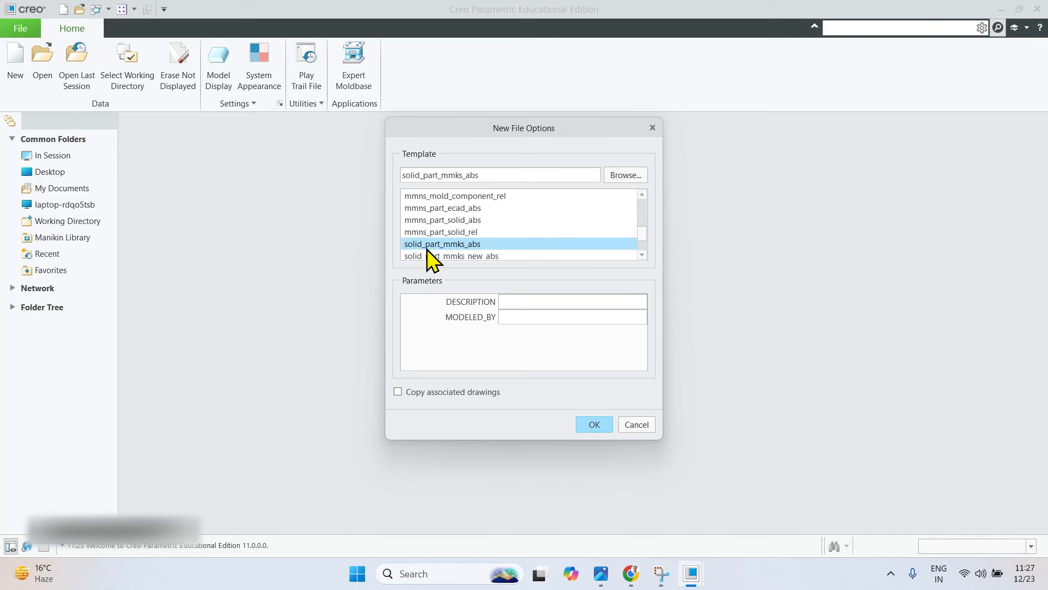
{"action": "left_click", "coordinate": [594, 424]}
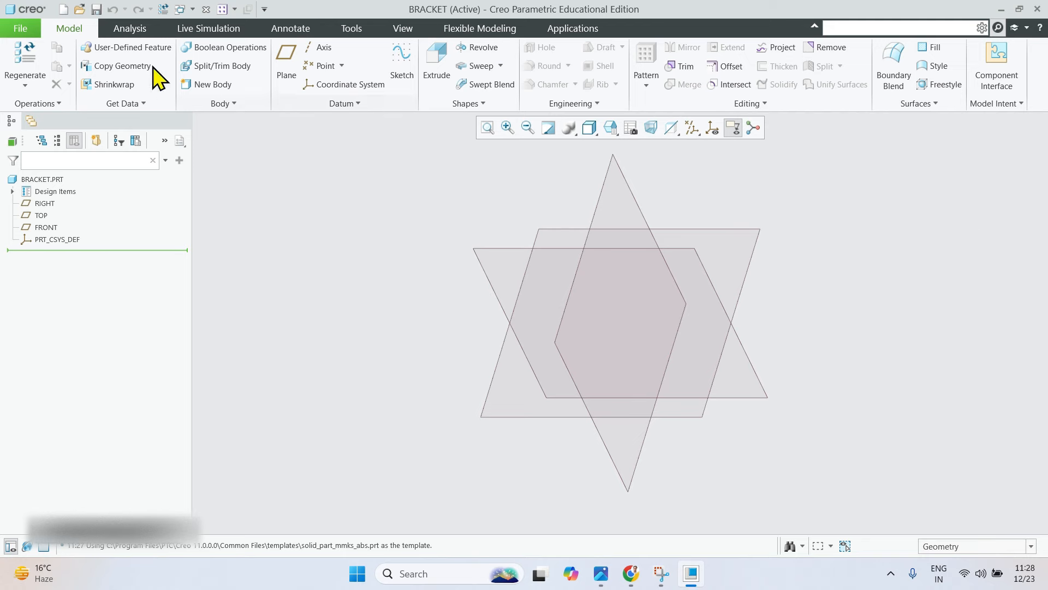
Set the default model orientation to Isometric in the model display options.
{"action": "left_click", "coordinate": [22, 30]}
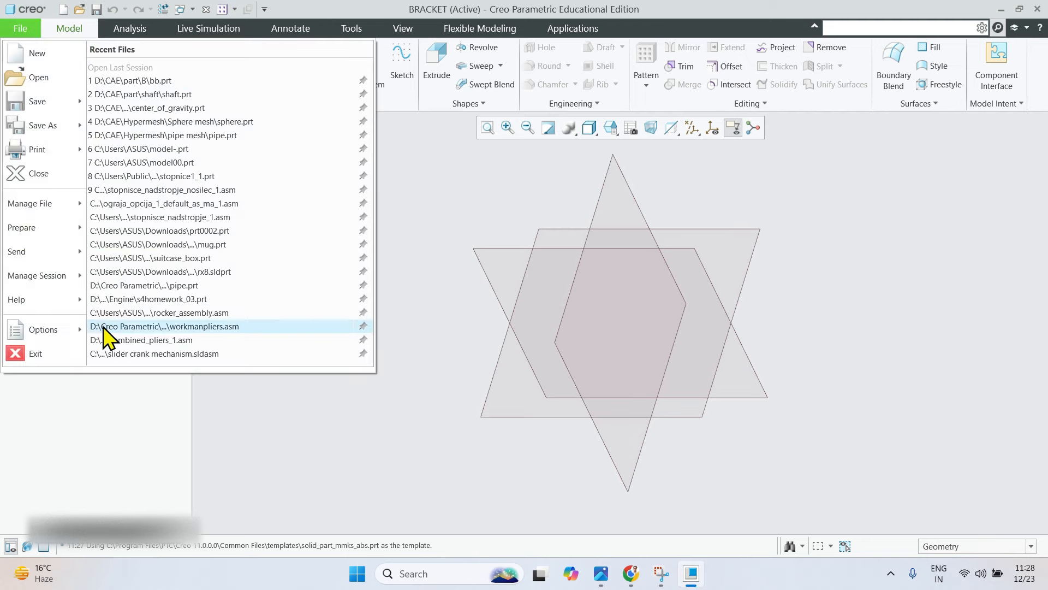
{"action": "left_click", "coordinate": [39, 330]}
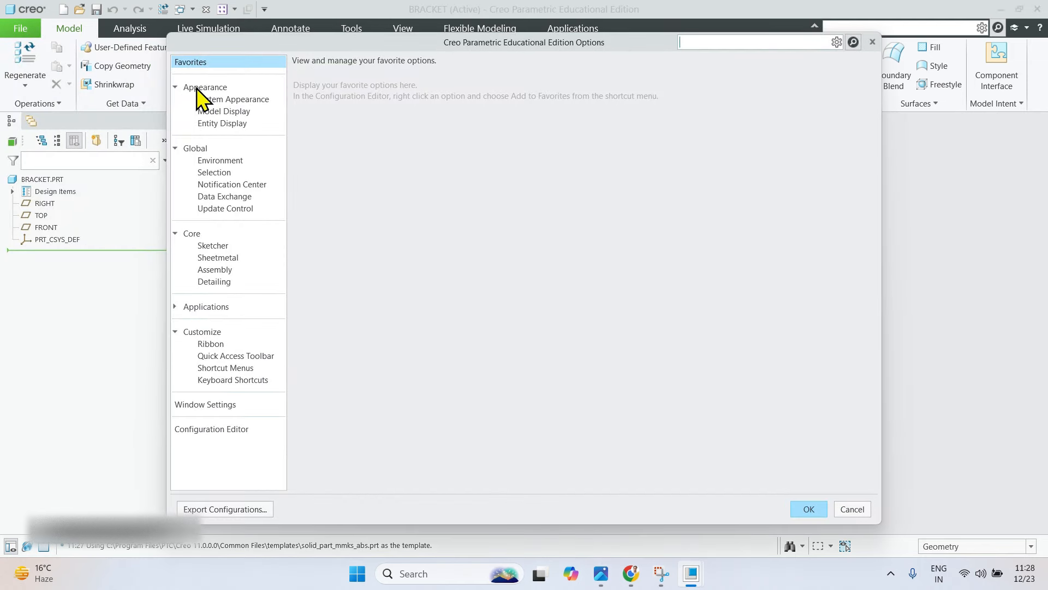
{"action": "left_click", "coordinate": [232, 114]}
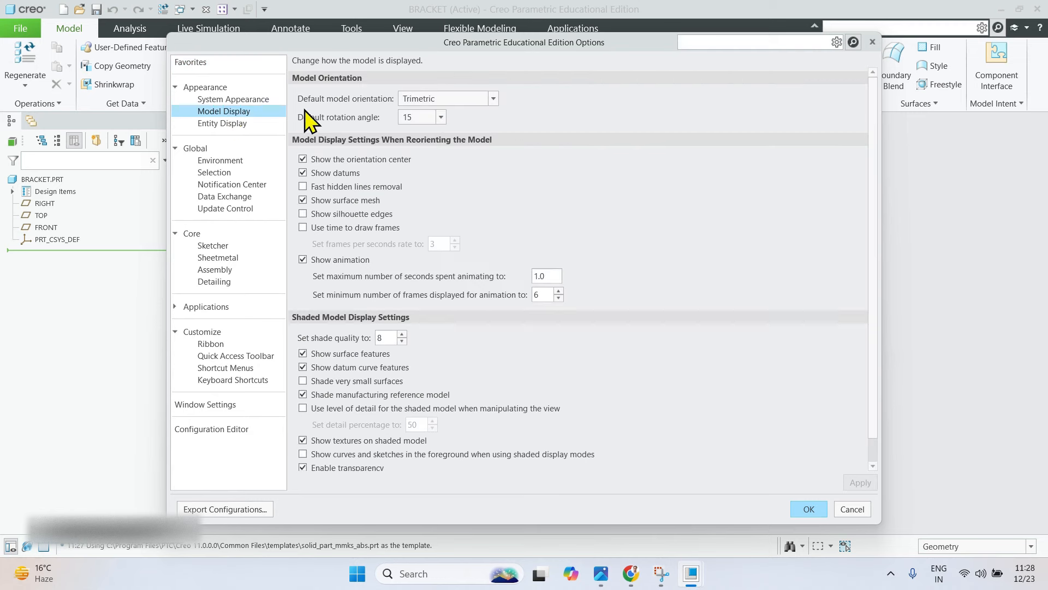
{"action": "left_click", "coordinate": [435, 104]}
{"action": "left_click", "coordinate": [431, 113]}
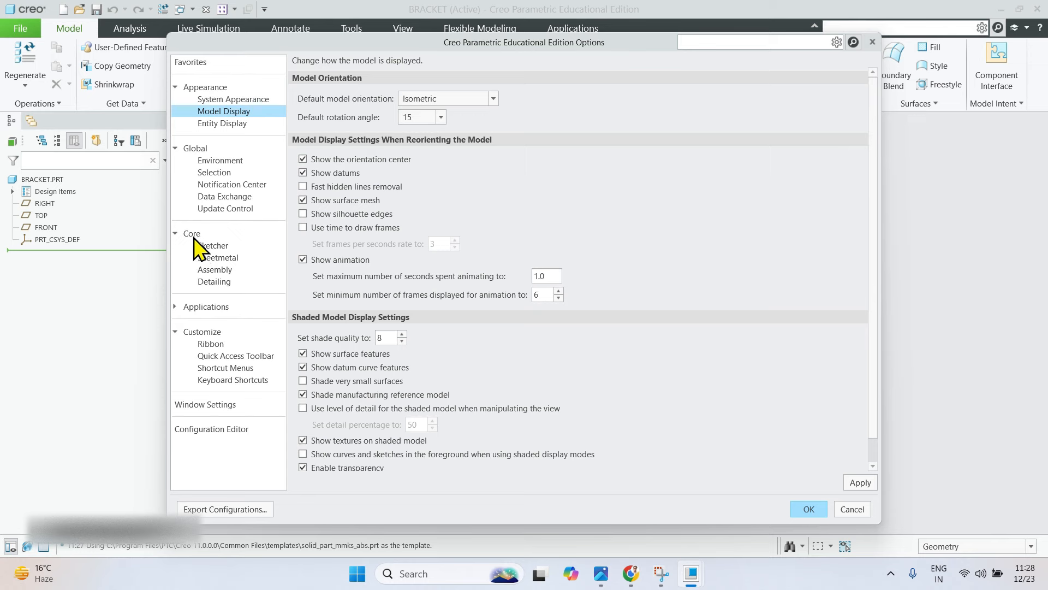
Enable making the sketching plane parallel to the screen at sketcher startup and accept the options.
{"action": "left_click", "coordinate": [213, 246]}
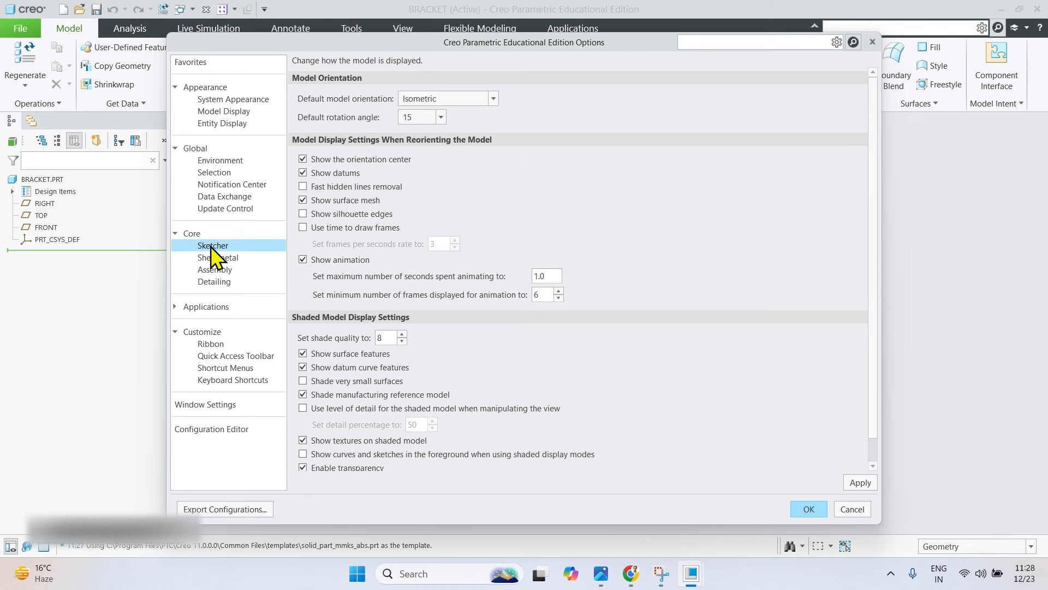
{"action": "scroll", "coordinate": [499, 262], "scroll_direction": "down", "scroll_amount": 5}
{"action": "scroll", "coordinate": [651, 271], "scroll_direction": "down", "scroll_amount": 5}
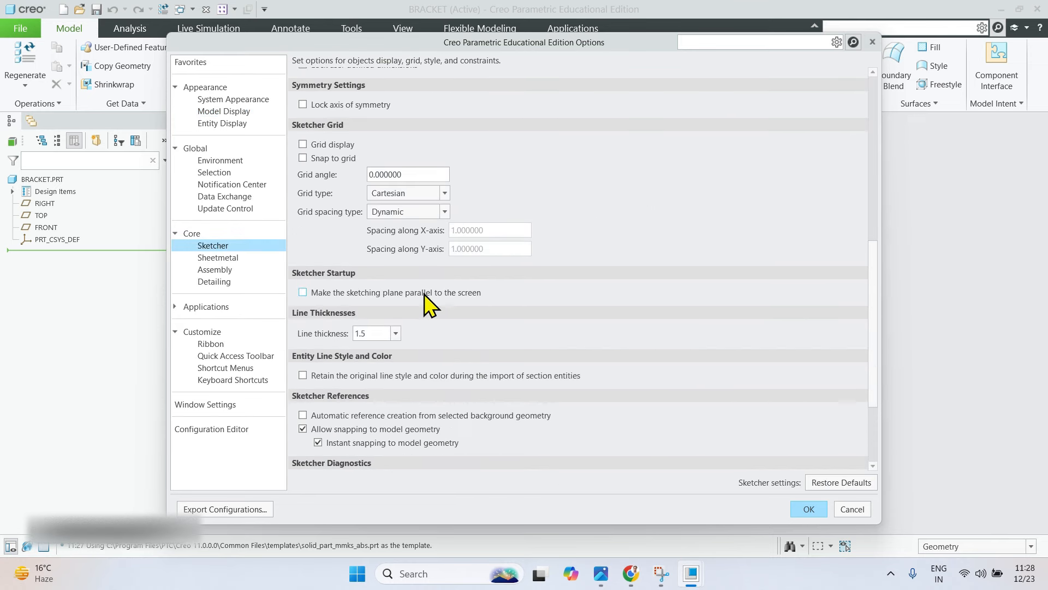
{"action": "left_click", "coordinate": [345, 295]}
{"action": "left_click", "coordinate": [810, 510]}
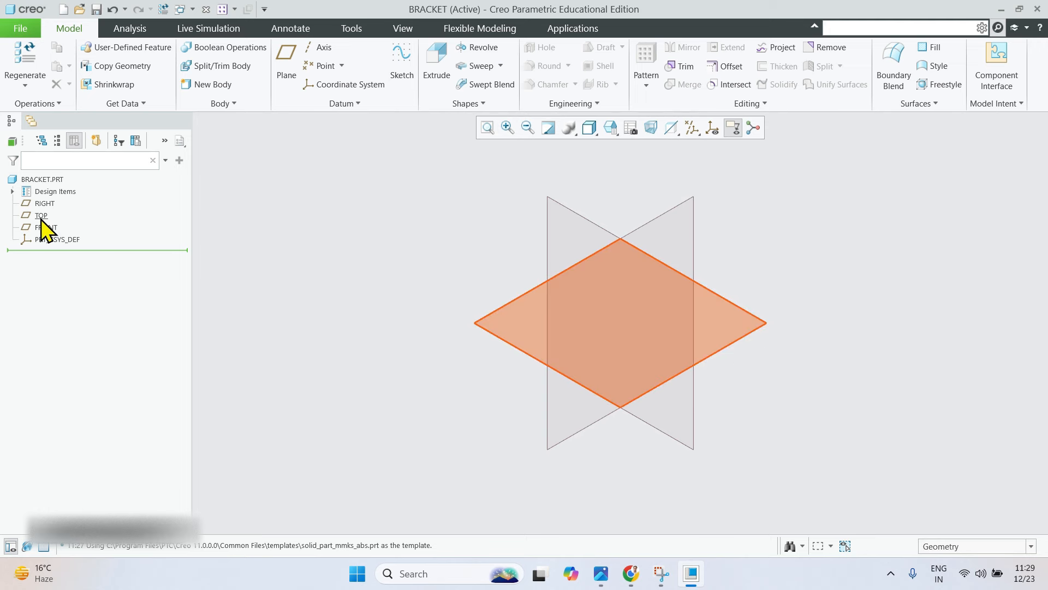
{"action": "left_click", "coordinate": [712, 361]}
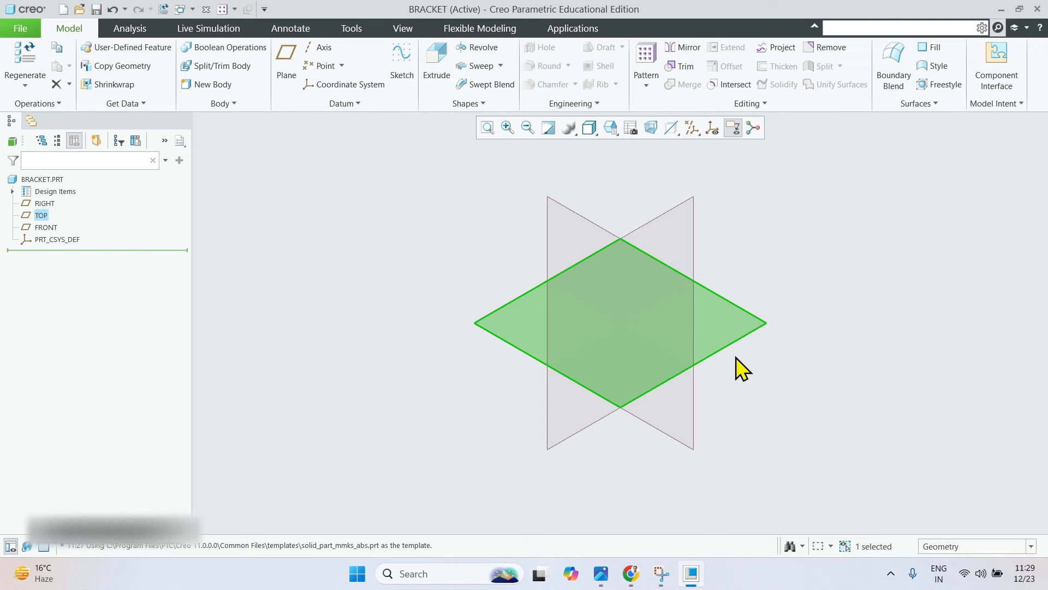
{"action": "left_click", "coordinate": [800, 370]}
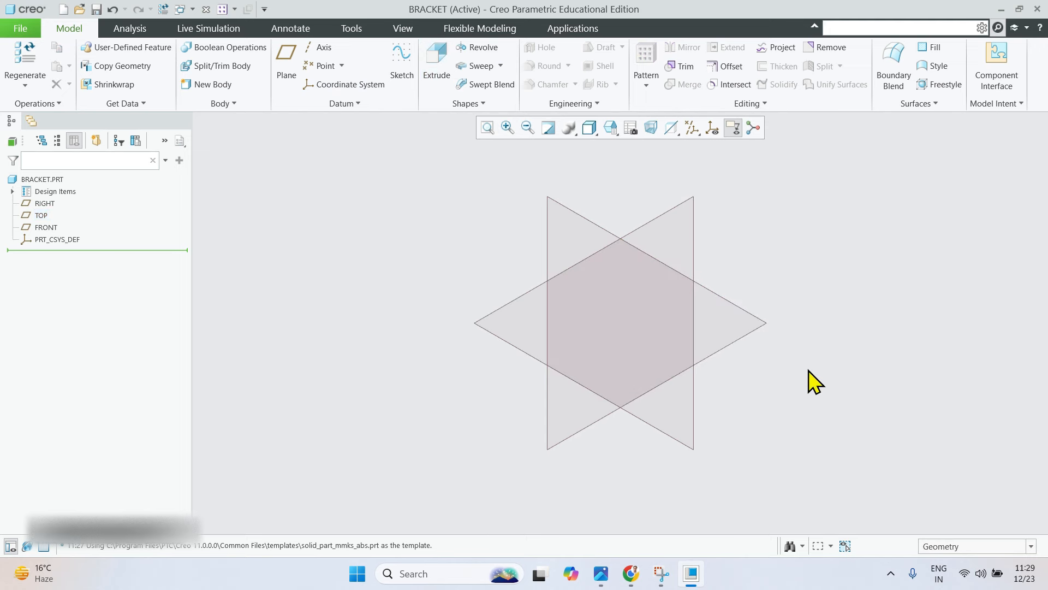
{"action": "left_click", "coordinate": [739, 352]}
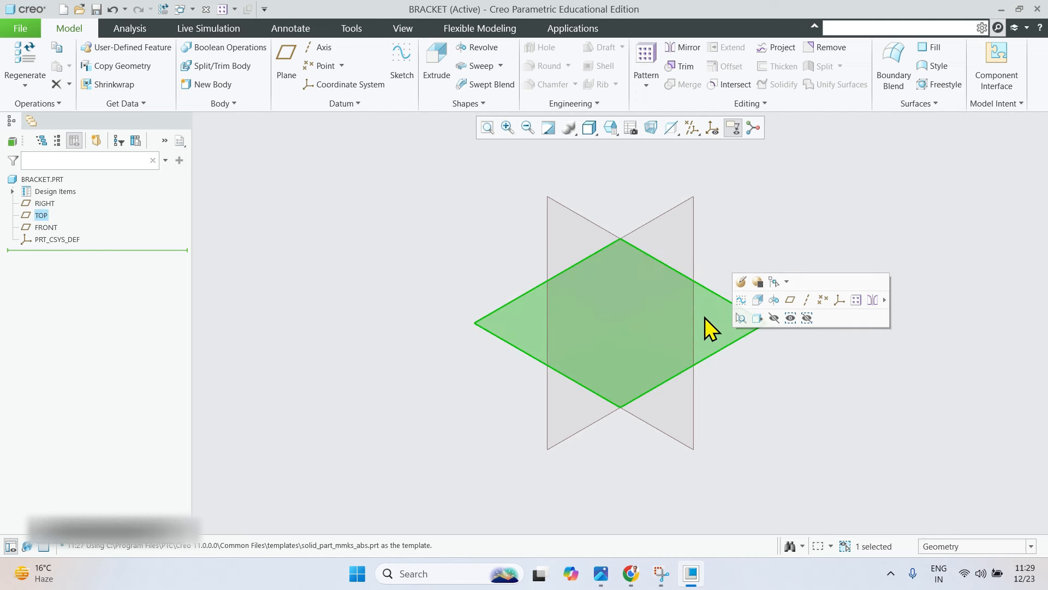
{"action": "left_click", "coordinate": [813, 369]}
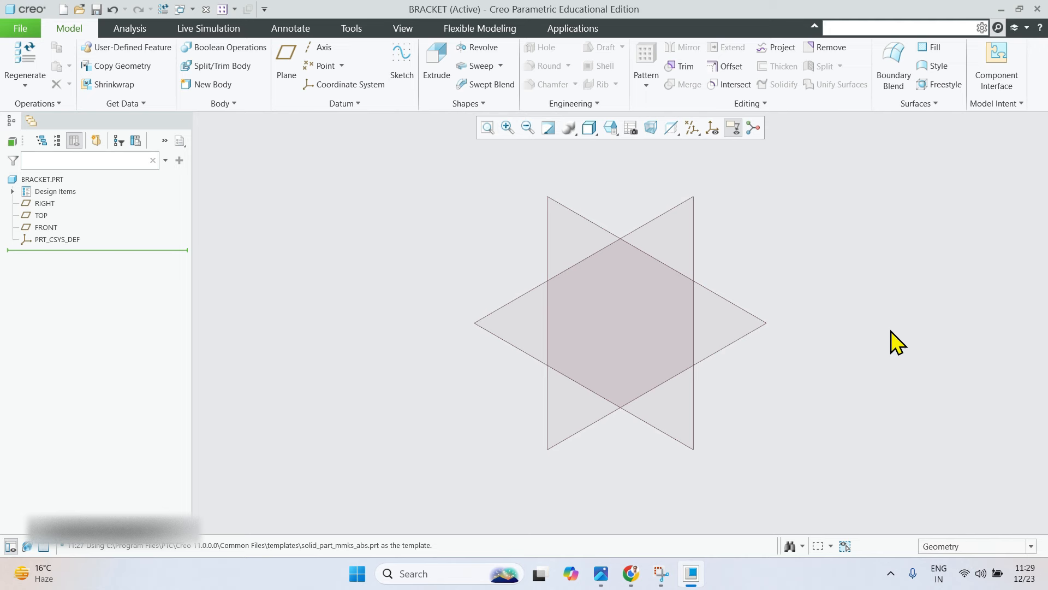
{"action": "left_click", "coordinate": [710, 363]}
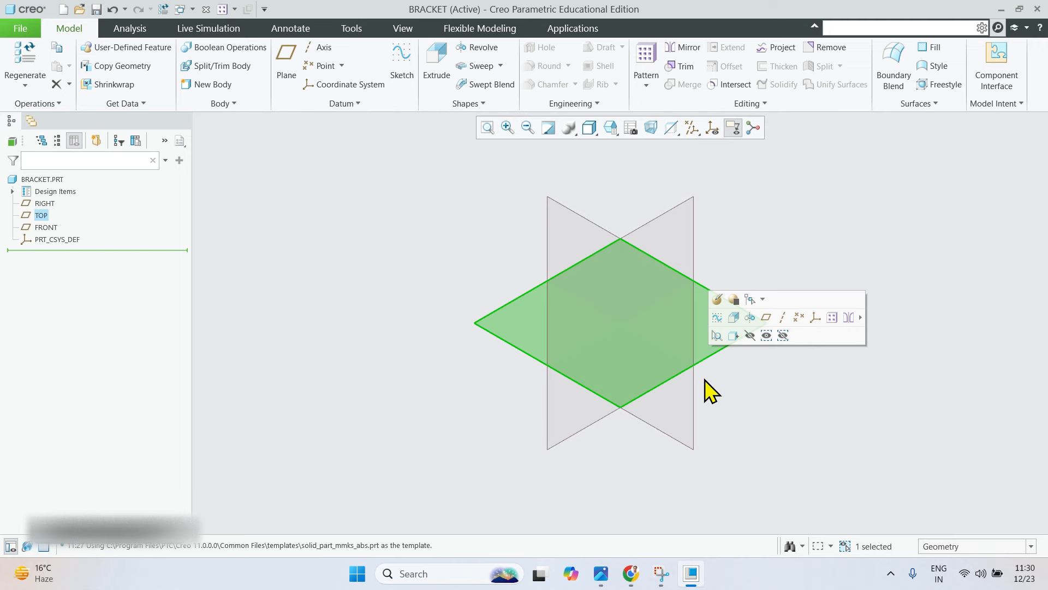
{"action": "left_click", "coordinate": [705, 381]}
{"action": "left_click", "coordinate": [717, 356]}
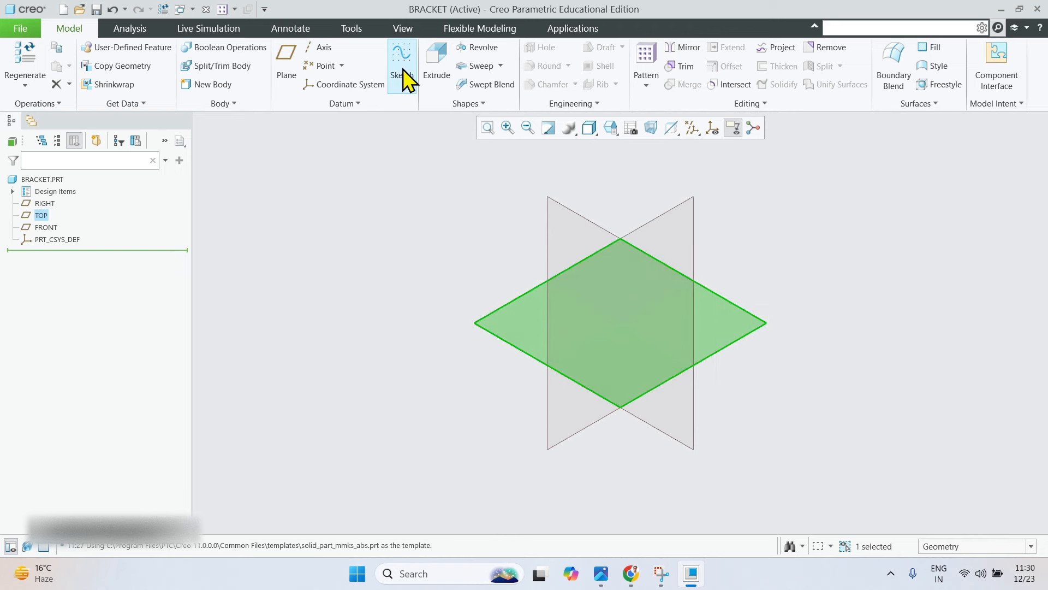
{"action": "left_click", "coordinate": [753, 394]}
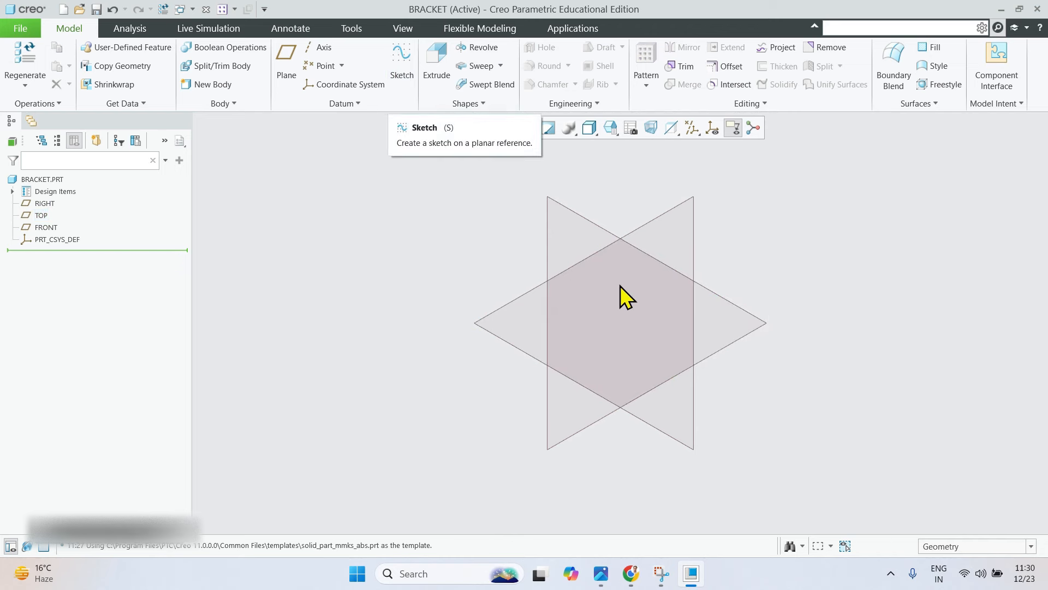
Start a new sketch on the TOP datum plane.
{"action": "left_click", "coordinate": [722, 358]}
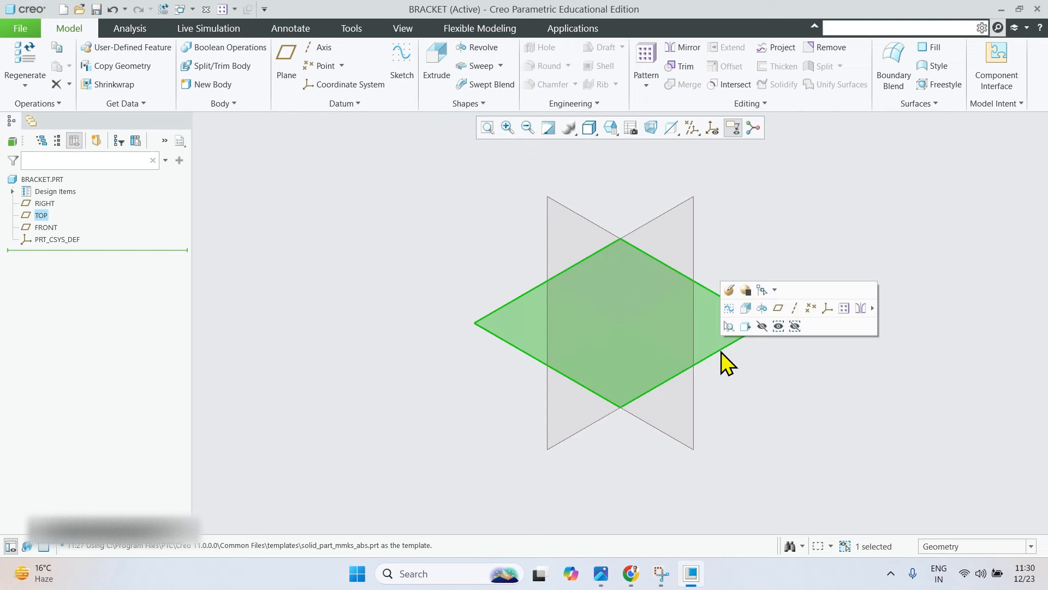
{"action": "left_click", "coordinate": [729, 310]}
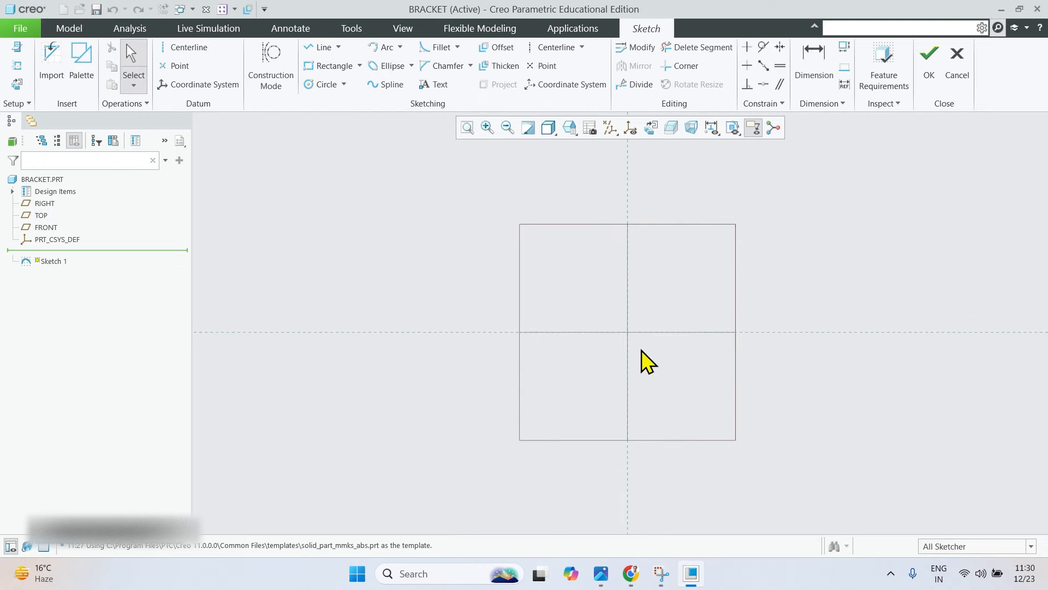
Rotate the sketch out of plane, and restore its 2D orientation parallel to the screen.
{"action": "scroll", "coordinate": [648, 363], "scroll_direction": "up", "scroll_amount": 1}
{"action": "scroll", "coordinate": [652, 362], "scroll_direction": "down", "scroll_amount": 1}
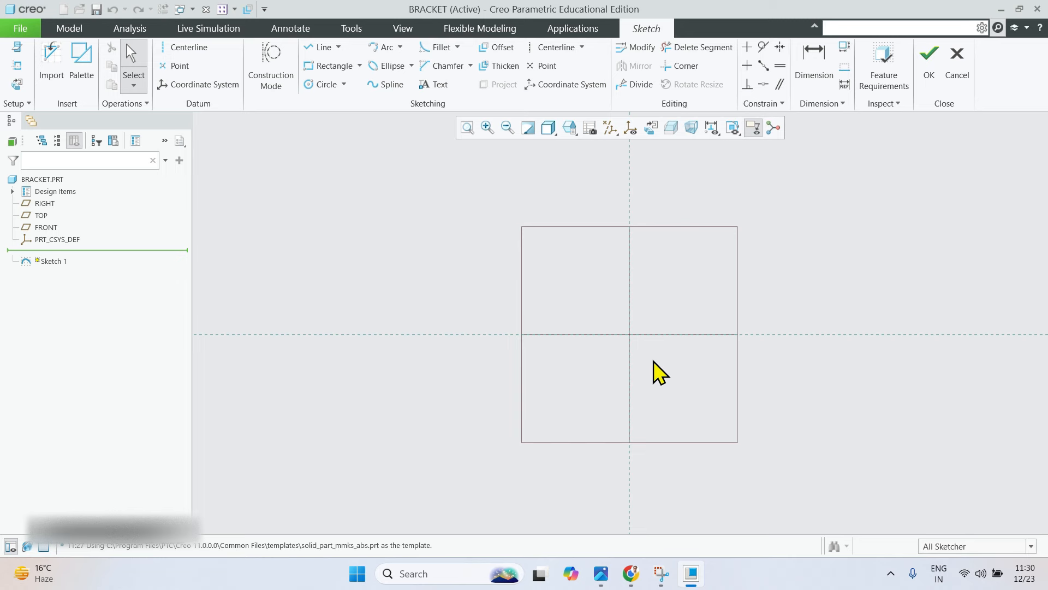
{"action": "mouse_move", "coordinate": [652, 359]}
{"action": "middle_mouse_down"}
{"action": "mouse_move", "coordinate": [234, 327]}
{"action": "mouse_move", "coordinate": [734, 400]}
{"action": "mouse_move", "coordinate": [859, 340]}
{"action": "mouse_move", "coordinate": [732, 398]}
{"action": "mouse_move", "coordinate": [470, 344]}
{"action": "mouse_move", "coordinate": [616, 332]}
{"action": "mouse_move", "coordinate": [647, 395]}
{"action": "mouse_move", "coordinate": [737, 284]}
{"action": "mouse_move", "coordinate": [620, 326]}
{"action": "mouse_move", "coordinate": [763, 304]}
{"action": "mouse_move", "coordinate": [650, 293]}
{"action": "mouse_move", "coordinate": [755, 353]}
{"action": "mouse_move", "coordinate": [657, 267]}
{"action": "mouse_move", "coordinate": [715, 435]}
{"action": "mouse_move", "coordinate": [844, 297]}
{"action": "mouse_move", "coordinate": [604, 369]}
{"action": "mouse_move", "coordinate": [683, 333]}
{"action": "mouse_move", "coordinate": [650, 316]}
{"action": "mouse_move", "coordinate": [635, 356]}
{"action": "middle_mouse_up"}
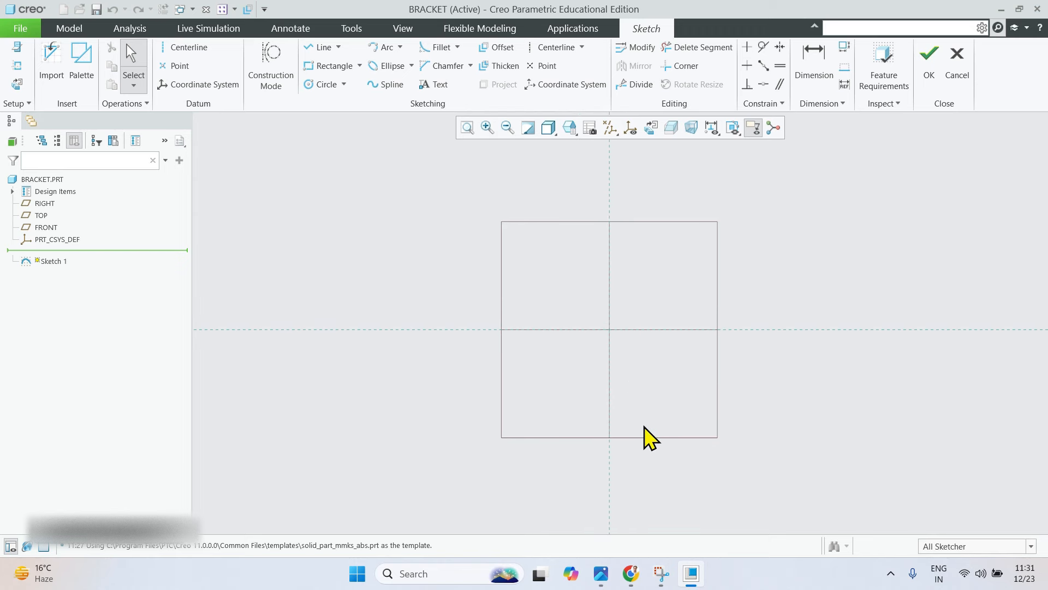
{"action": "scroll", "coordinate": [619, 387], "scroll_direction": "down", "scroll_amount": 1}
{"action": "scroll", "coordinate": [646, 414], "scroll_direction": "up", "scroll_amount": 3}
{"action": "scroll", "coordinate": [666, 416], "scroll_direction": "down", "scroll_amount": 1}
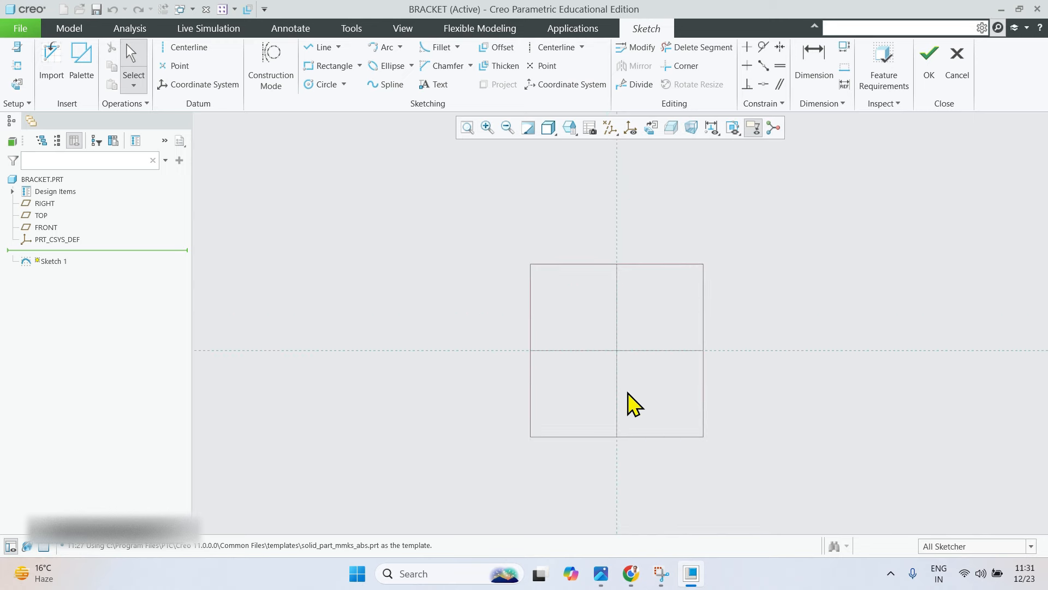
{"action": "mouse_move", "coordinate": [627, 402]}
{"action": "middle_mouse_down"}
{"action": "mouse_move", "coordinate": [674, 339]}
{"action": "mouse_move", "coordinate": [693, 335]}
{"action": "mouse_move", "coordinate": [693, 383]}
{"action": "mouse_move", "coordinate": [641, 430]}
{"action": "mouse_move", "coordinate": [510, 335]}
{"action": "mouse_move", "coordinate": [534, 304]}
{"action": "mouse_move", "coordinate": [838, 325]}
{"action": "mouse_move", "coordinate": [803, 433]}
{"action": "mouse_move", "coordinate": [636, 372]}
{"action": "mouse_move", "coordinate": [604, 317]}
{"action": "mouse_move", "coordinate": [474, 467]}
{"action": "mouse_move", "coordinate": [732, 421]}
{"action": "mouse_move", "coordinate": [737, 329]}
{"action": "mouse_move", "coordinate": [627, 304]}
{"action": "mouse_move", "coordinate": [578, 417]}
{"action": "mouse_move", "coordinate": [587, 423]}
{"action": "mouse_move", "coordinate": [604, 411]}
{"action": "middle_mouse_up"}
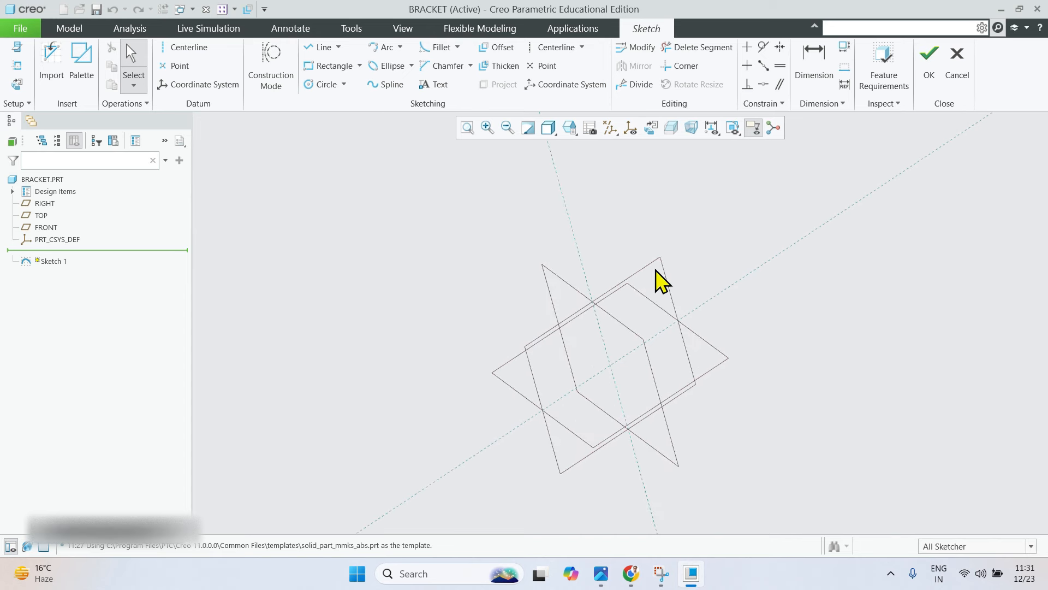
{"action": "left_click", "coordinate": [652, 128]}
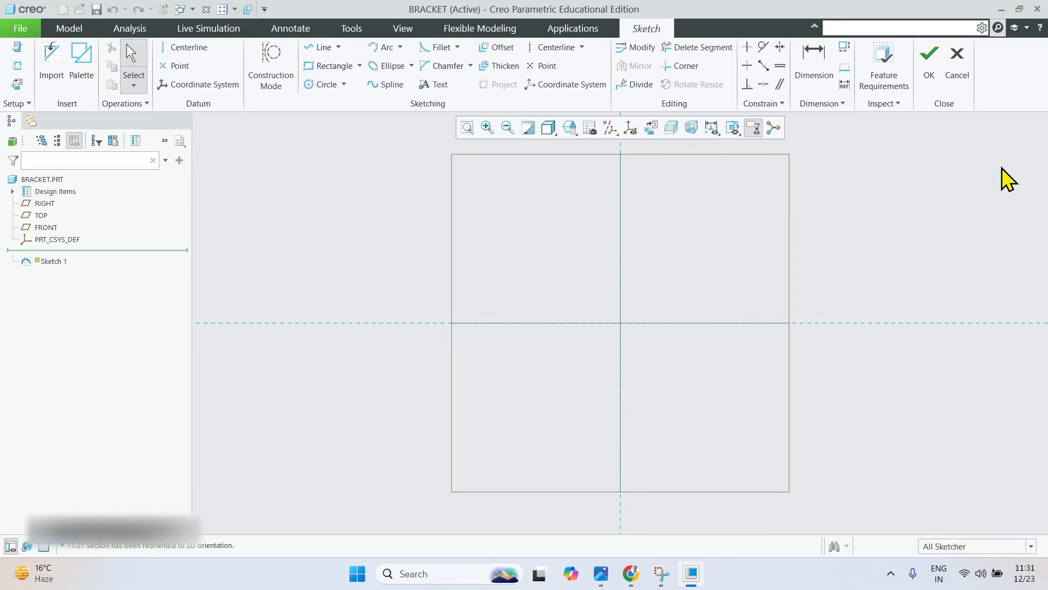
Sketch an upright rectangle about 165 by 423 mm from the origin and an adjoining horizontal one about 423 by 133 mm, sharing the base line.
{"action": "scroll", "coordinate": [575, 380], "scroll_direction": "down", "scroll_amount": 1}
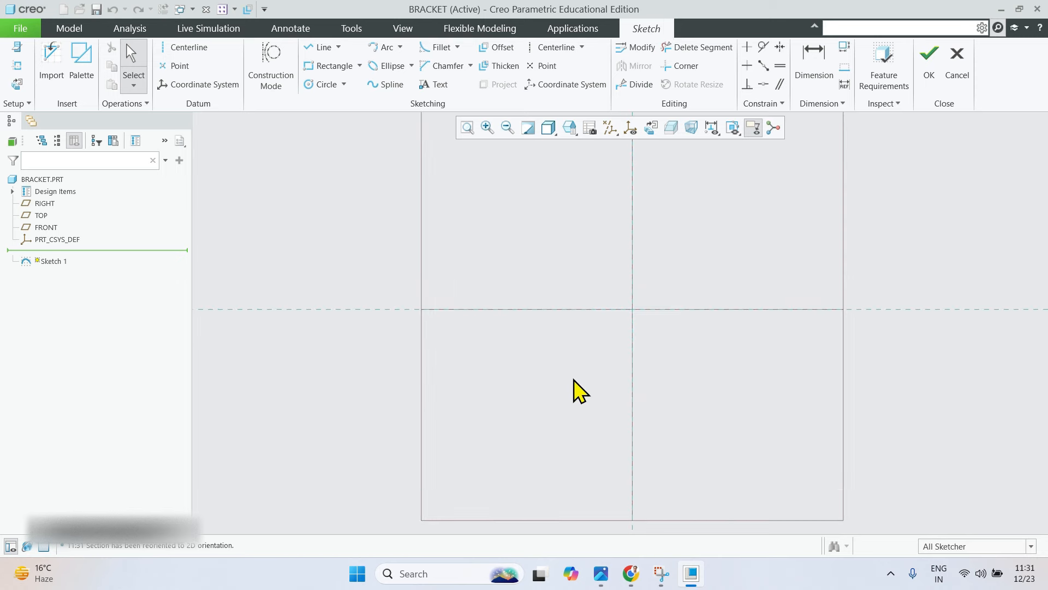
{"action": "scroll", "coordinate": [573, 380], "scroll_direction": "up", "scroll_amount": 4}
{"action": "scroll", "coordinate": [492, 304], "scroll_direction": "down", "scroll_amount": 1}
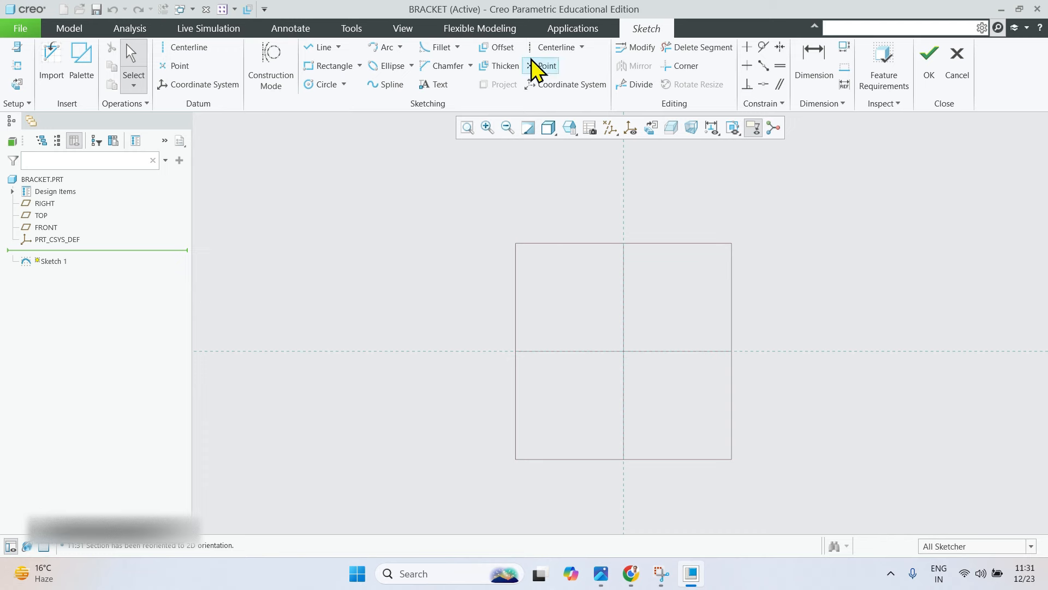
{"action": "left_click", "coordinate": [334, 69]}
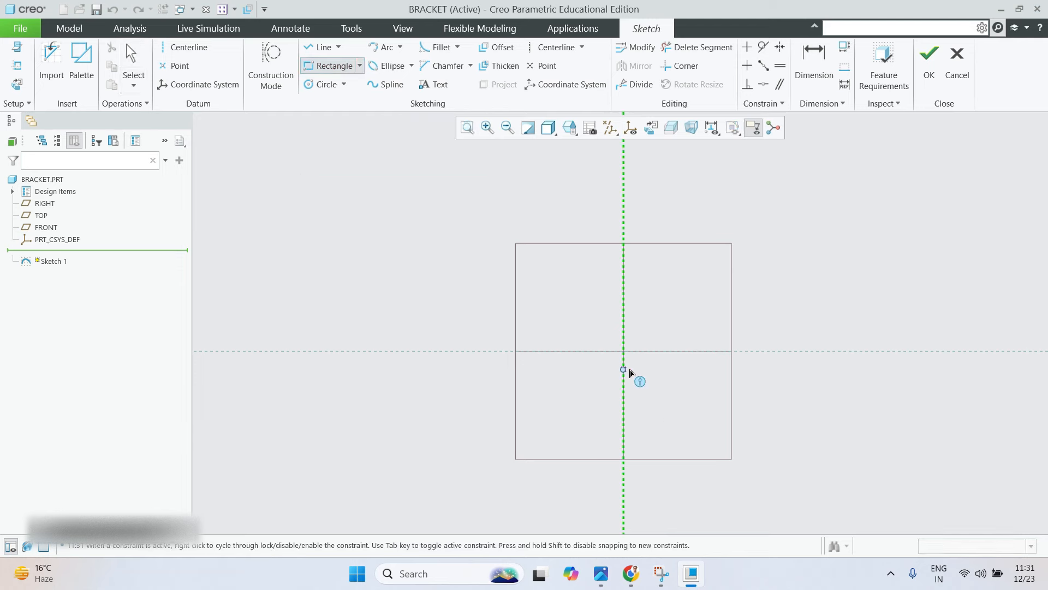
{"action": "left_click", "coordinate": [629, 351]}
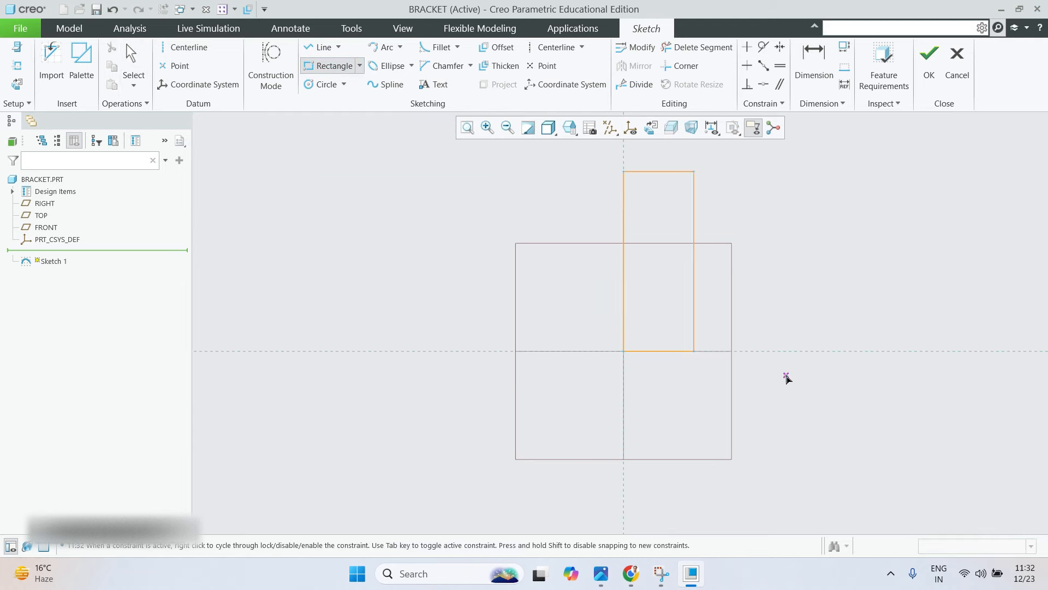
{"action": "left_click", "coordinate": [694, 351]}
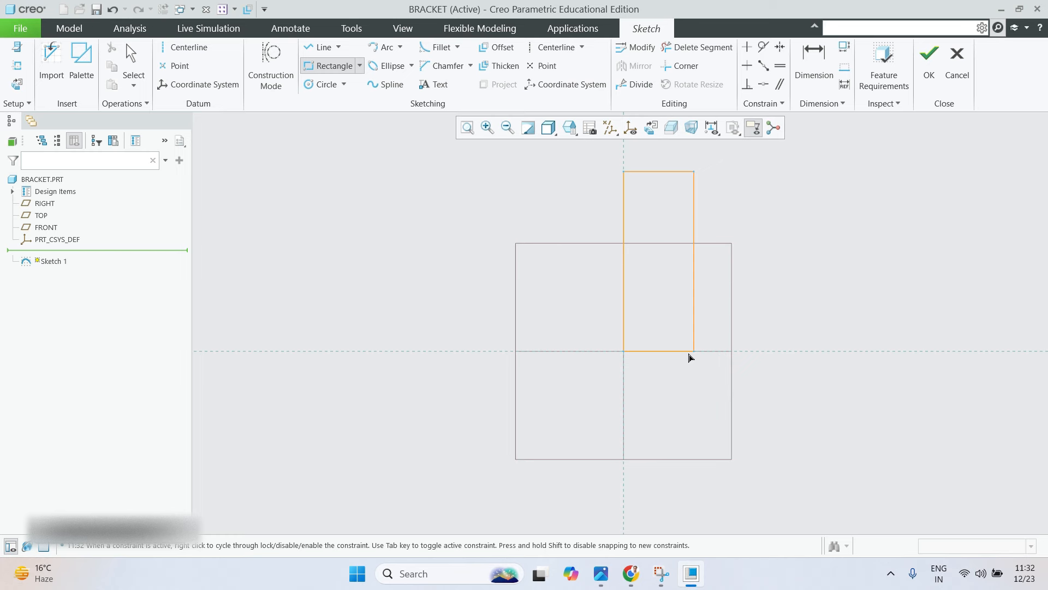
{"action": "left_click", "coordinate": [873, 295]}
{"action": "middle_click", "coordinate": [854, 319]}
{"action": "scroll", "coordinate": [726, 349], "scroll_direction": "up", "scroll_amount": 1}
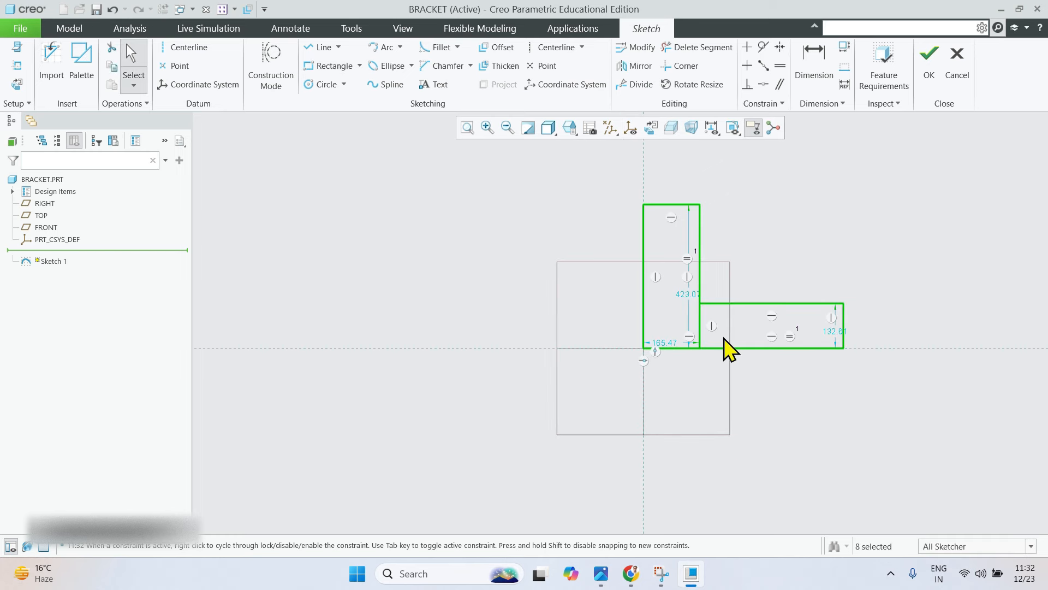
{"action": "middle_click_drag", "start_coordinate": [746, 360], "coordinate": [670, 396], "text": "shift"}
{"action": "scroll", "coordinate": [567, 340], "scroll_direction": "down", "scroll_amount": 2}
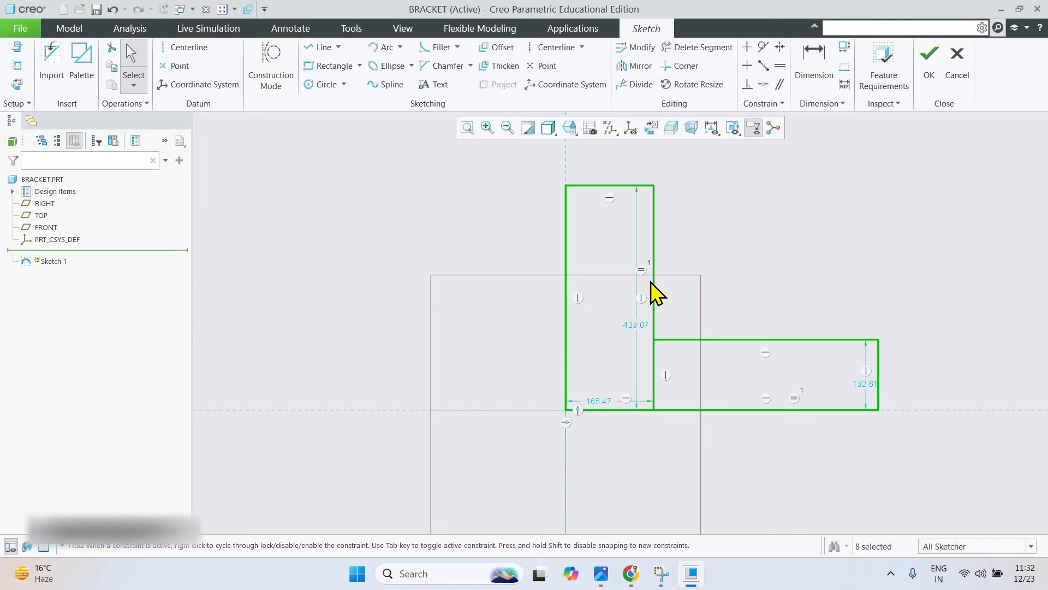
{"action": "scroll", "coordinate": [651, 282], "scroll_direction": "down", "scroll_amount": 2}
{"action": "scroll", "coordinate": [646, 298], "scroll_direction": "up", "scroll_amount": 2}
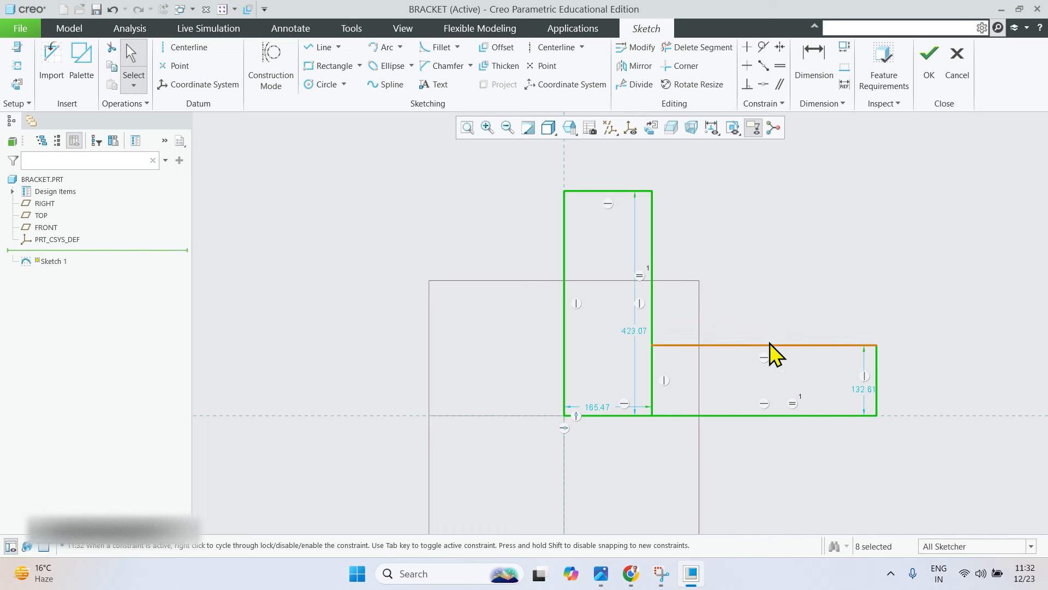
Set the upright rectangle's height to 100 mm and its width to 5 mm.
{"action": "scroll", "coordinate": [642, 327], "scroll_direction": "down", "scroll_amount": 2}
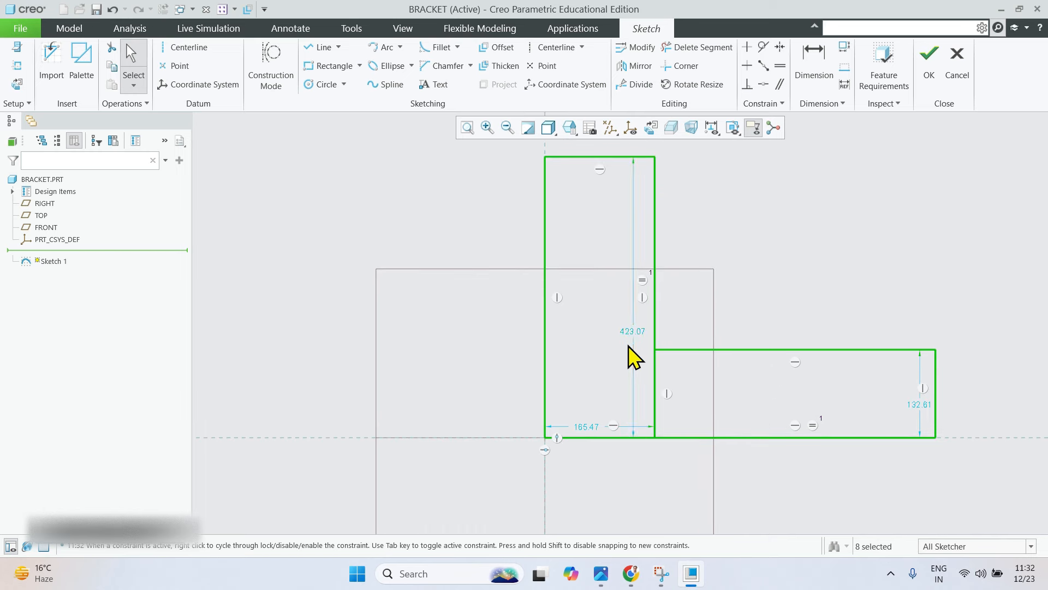
{"action": "double_click", "coordinate": [633, 332]}
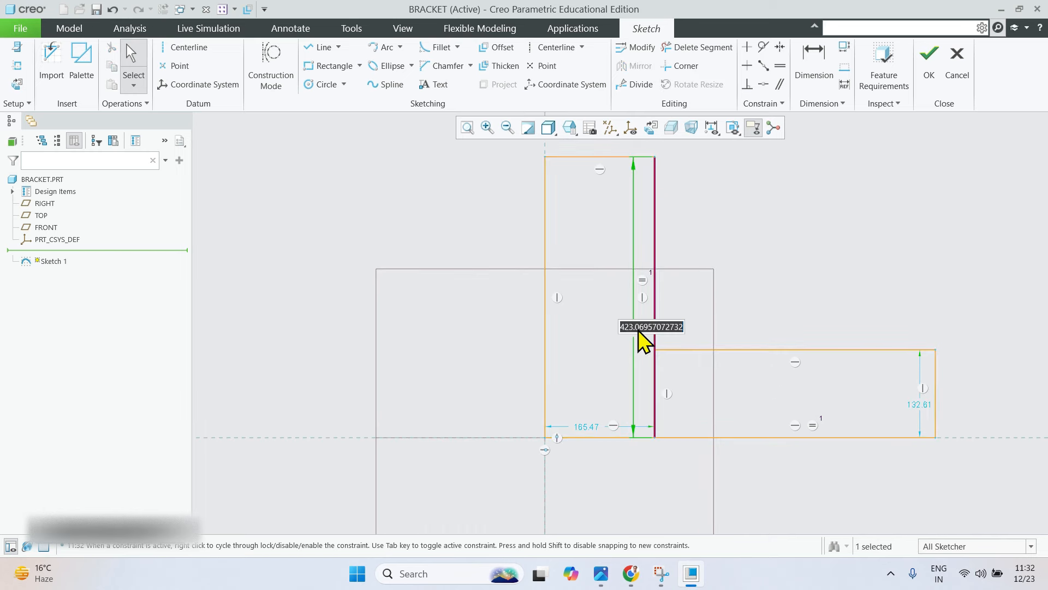
{"action": "type", "text": "100"}
{"action": "key", "text": "Return"}
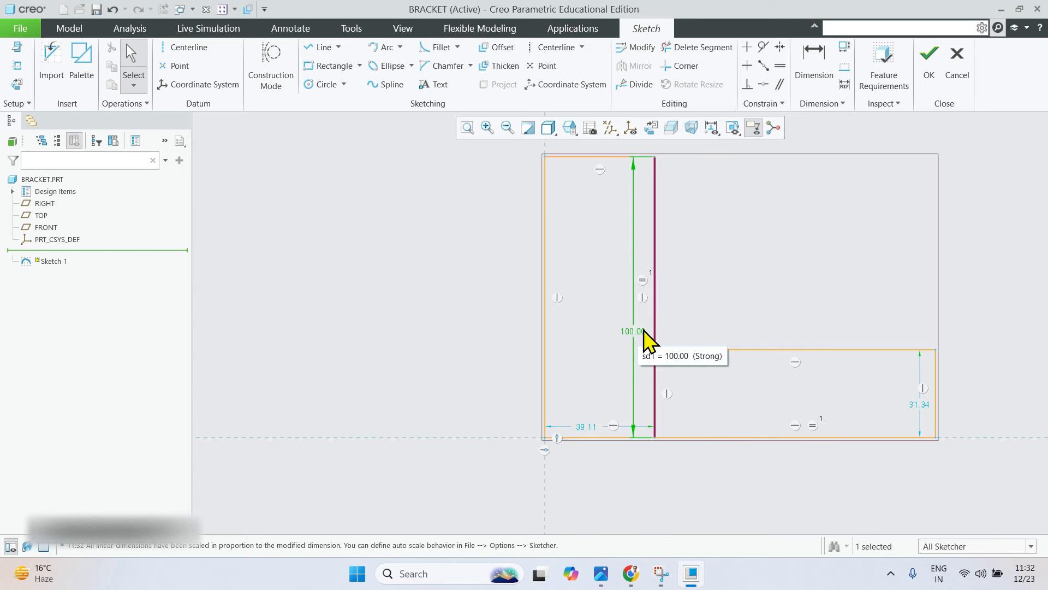
{"action": "double_click", "coordinate": [593, 428]}
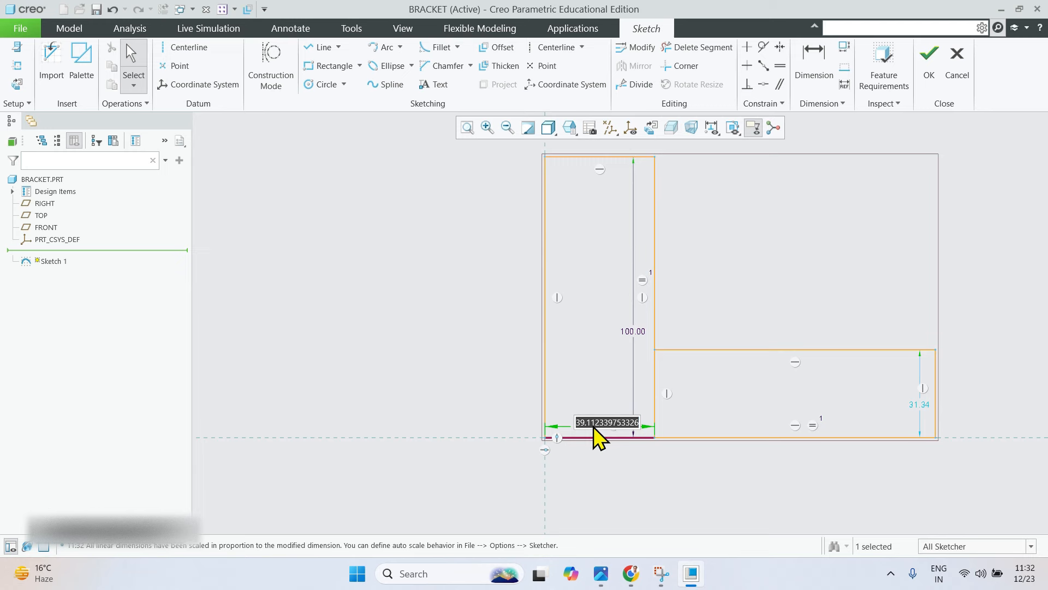
{"action": "type", "text": "5"}
{"action": "key", "text": "Return"}
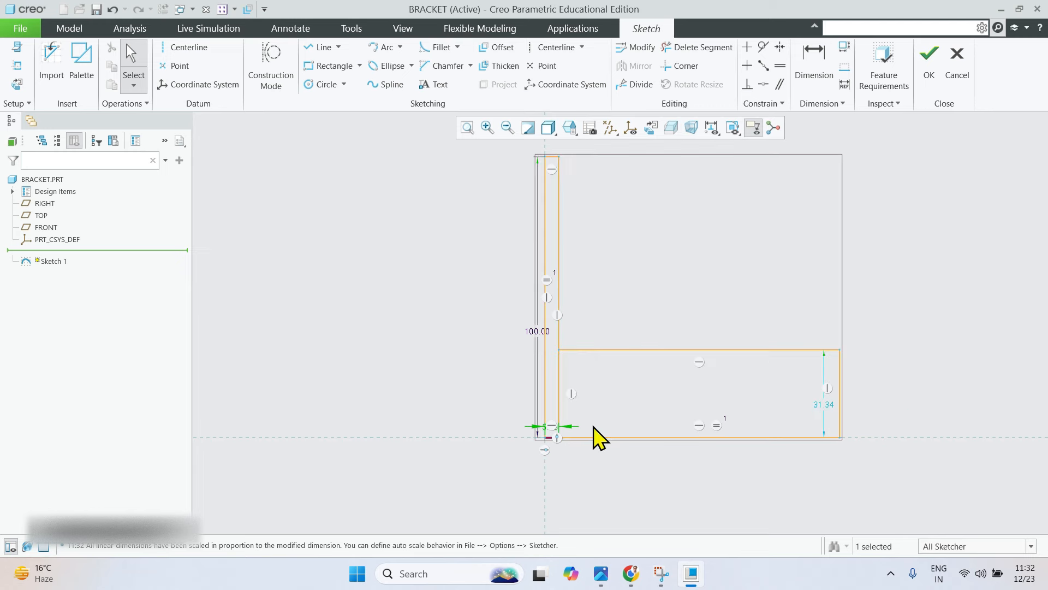
Set the horizontal rectangle's height to 5 mm.
{"action": "scroll", "coordinate": [544, 370], "scroll_direction": "down", "scroll_amount": 5}
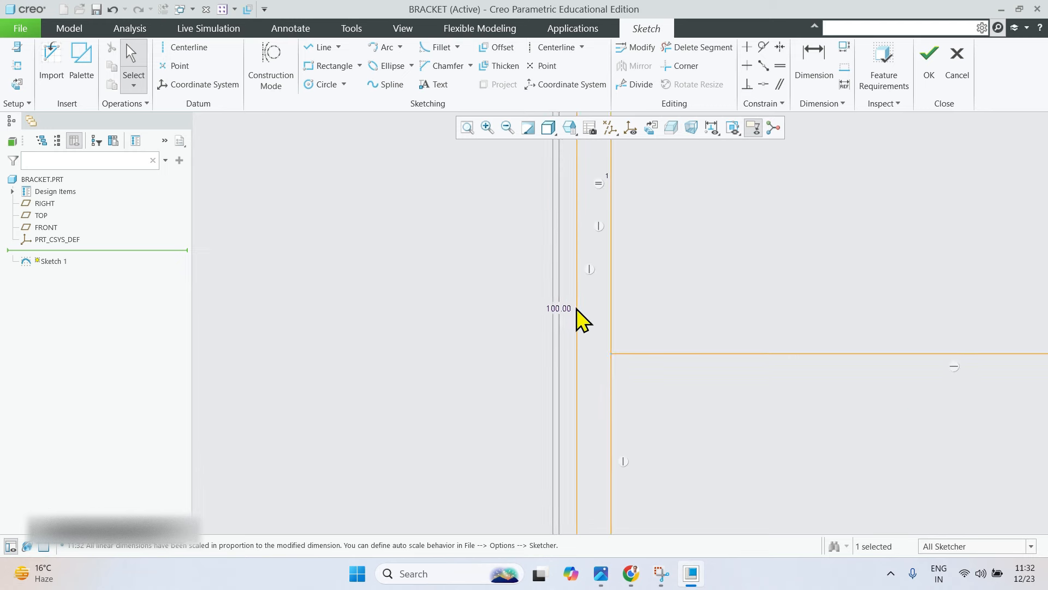
{"action": "scroll", "coordinate": [552, 316], "scroll_direction": "up", "scroll_amount": 3}
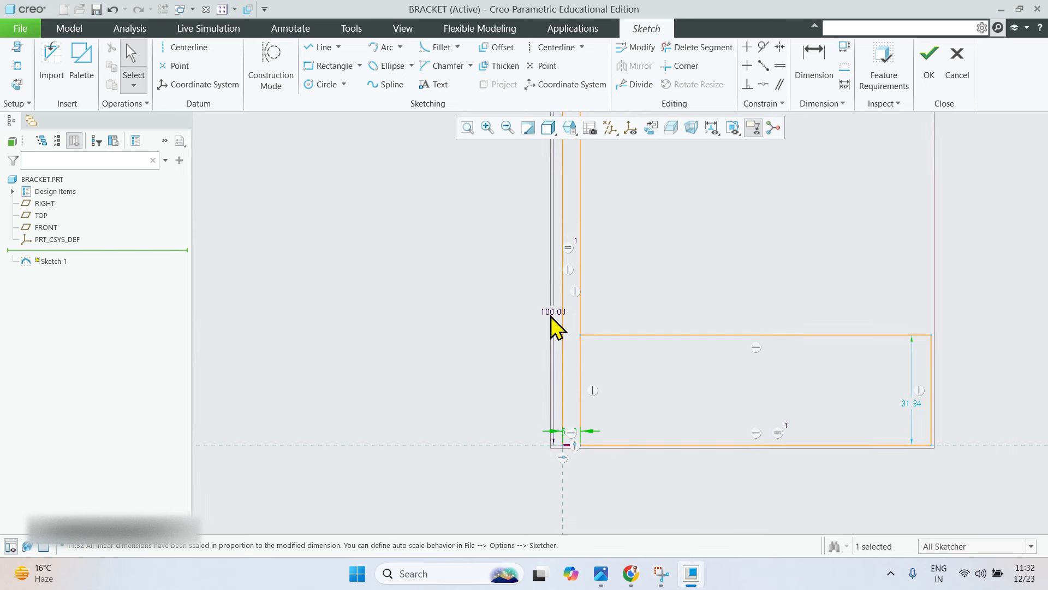
{"action": "scroll", "coordinate": [627, 369], "scroll_direction": "up", "scroll_amount": 2}
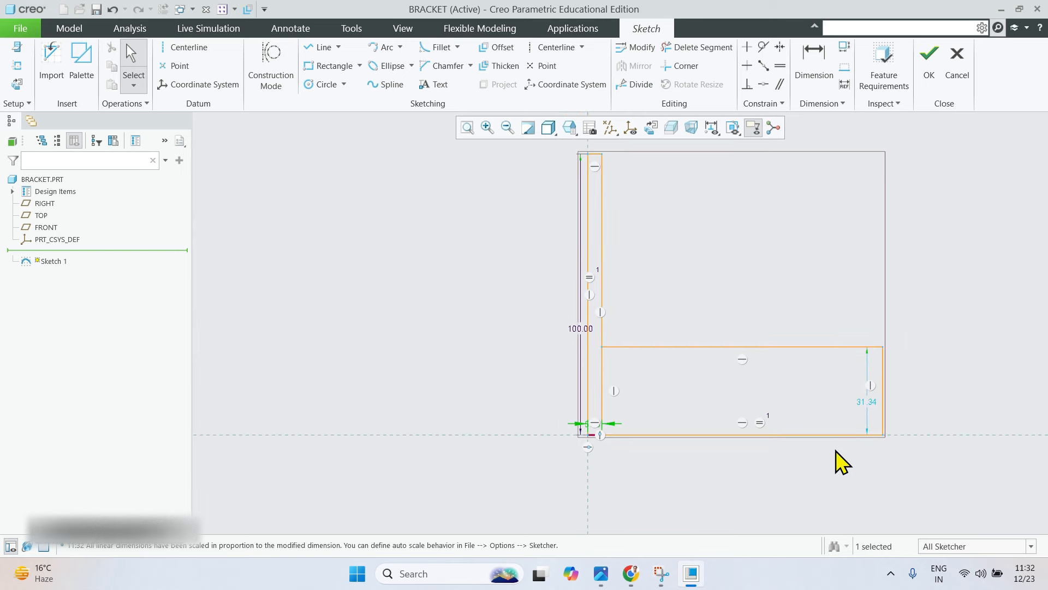
{"action": "scroll", "coordinate": [763, 431], "scroll_direction": "down", "scroll_amount": 1}
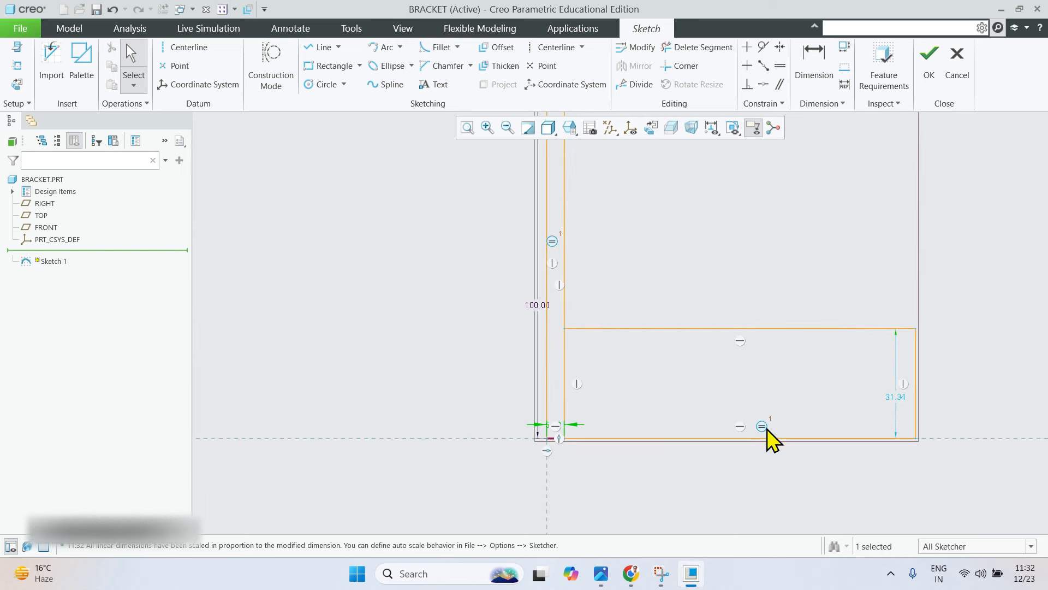
{"action": "double_click", "coordinate": [903, 404]}
{"action": "type", "text": "5"}
{"action": "key", "text": "Return"}
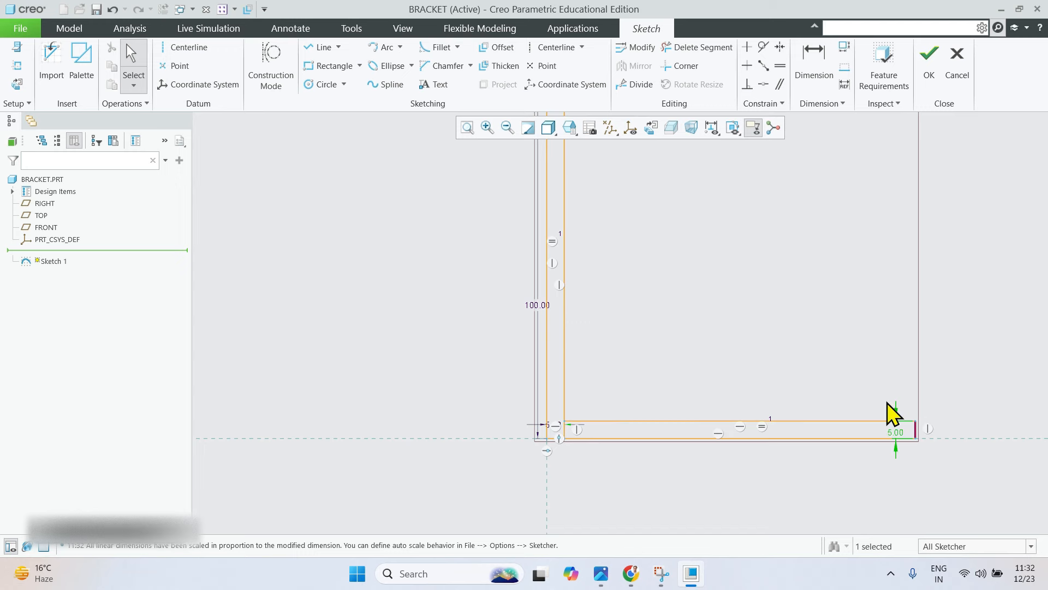
Examine the L-shaped sketch's dimensions and the equal-length constraint on the horizontal leg.
{"action": "scroll", "coordinate": [818, 524], "scroll_direction": "up", "scroll_amount": 3}
{"action": "scroll", "coordinate": [655, 380], "scroll_direction": "down", "scroll_amount": 3}
{"action": "scroll", "coordinate": [753, 425], "scroll_direction": "up", "scroll_amount": 2}
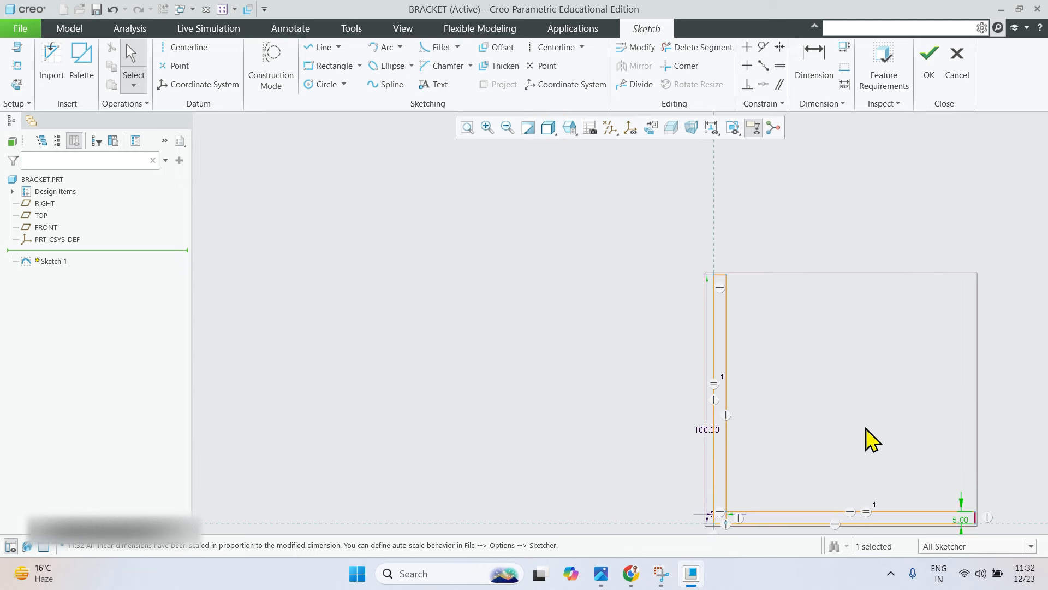
{"action": "middle_click_drag", "start_coordinate": [865, 426], "coordinate": [759, 348]}
{"action": "scroll", "coordinate": [756, 402], "scroll_direction": "up", "scroll_amount": 2}
{"action": "mouse_move", "coordinate": [755, 400]}
{"action": "middle_mouse_down"}
{"action": "mouse_move", "coordinate": [538, 306]}
{"action": "mouse_move", "coordinate": [686, 320]}
{"action": "mouse_move", "coordinate": [846, 393]}
{"action": "mouse_move", "coordinate": [821, 368]}
{"action": "mouse_move", "coordinate": [728, 351]}
{"action": "mouse_move", "coordinate": [709, 337]}
{"action": "mouse_move", "coordinate": [728, 375]}
{"action": "mouse_move", "coordinate": [723, 314]}
{"action": "mouse_move", "coordinate": [451, 313]}
{"action": "mouse_move", "coordinate": [1037, 494]}
{"action": "mouse_move", "coordinate": [950, 433]}
{"action": "mouse_move", "coordinate": [651, 363]}
{"action": "mouse_move", "coordinate": [655, 337]}
{"action": "mouse_move", "coordinate": [628, 342]}
{"action": "mouse_move", "coordinate": [632, 351]}
{"action": "middle_mouse_up"}
{"action": "scroll", "coordinate": [617, 355], "scroll_direction": "down", "scroll_amount": 8}
{"action": "scroll", "coordinate": [639, 382], "scroll_direction": "down", "scroll_amount": 4}
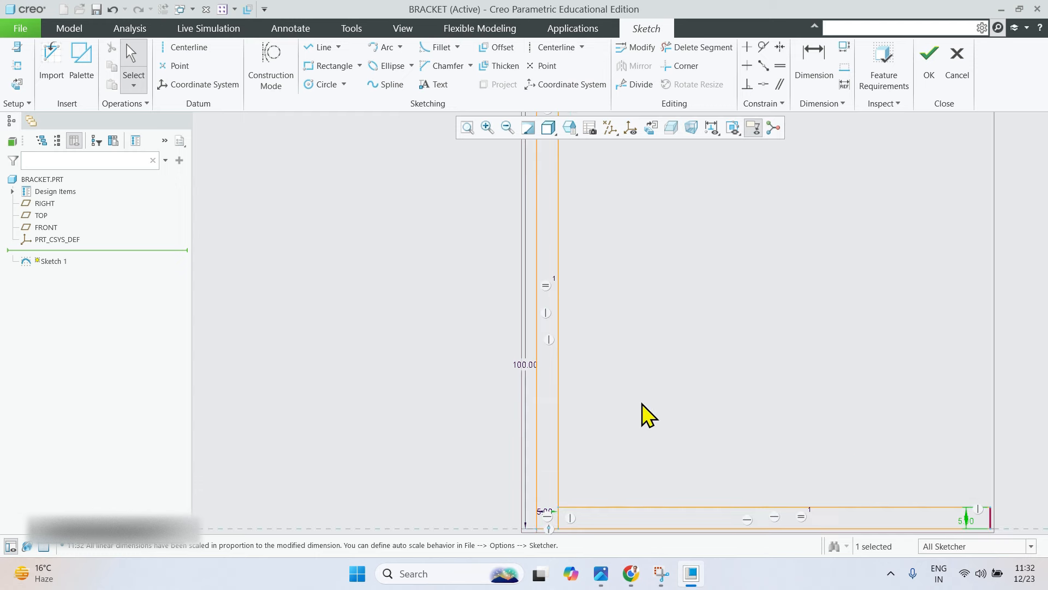
{"action": "scroll", "coordinate": [629, 360], "scroll_direction": "up", "scroll_amount": 2}
{"action": "scroll", "coordinate": [671, 410], "scroll_direction": "down", "scroll_amount": 5}
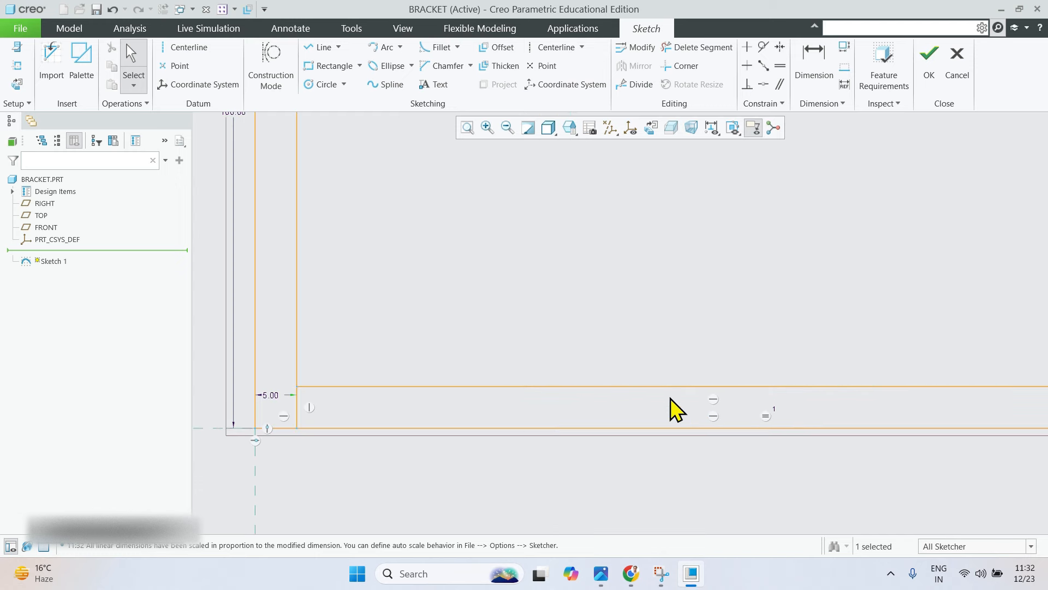
{"action": "scroll", "coordinate": [795, 432], "scroll_direction": "down", "scroll_amount": 3}
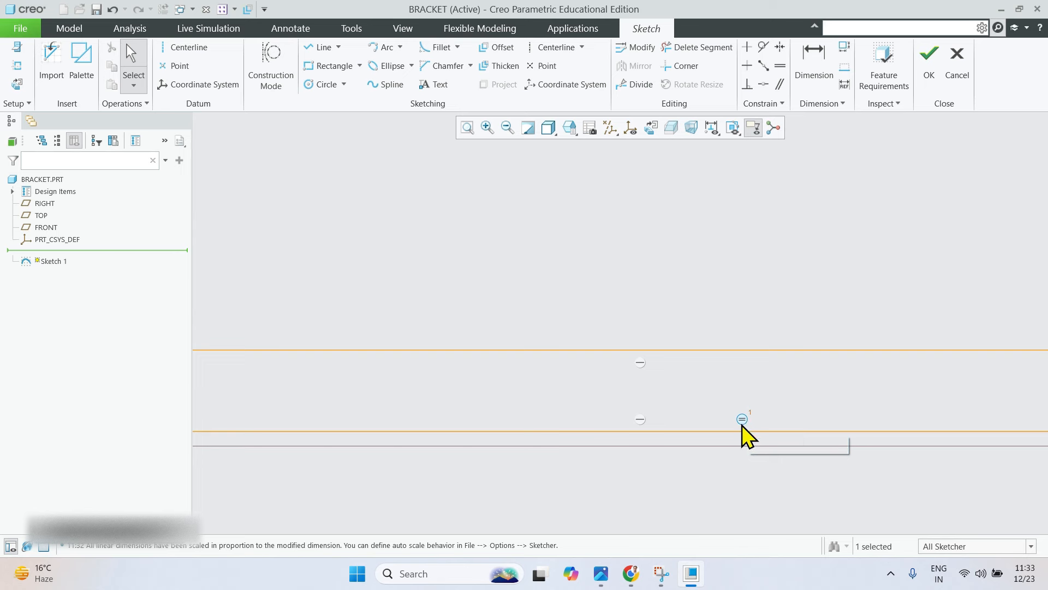
{"action": "scroll", "coordinate": [747, 430], "scroll_direction": "up", "scroll_amount": 5}
{"action": "scroll", "coordinate": [743, 426], "scroll_direction": "down", "scroll_amount": 3}
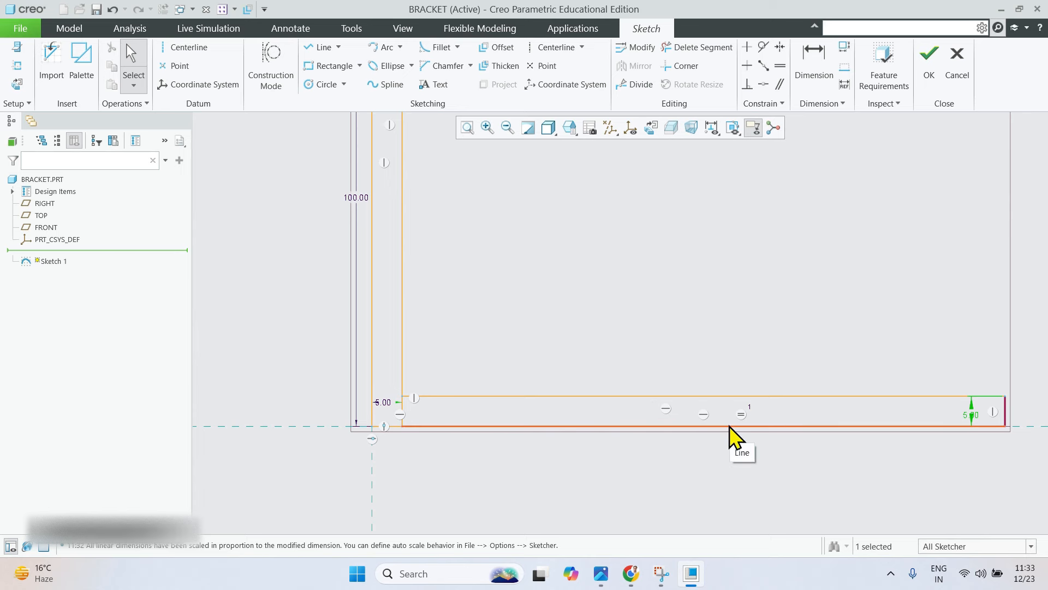
{"action": "scroll", "coordinate": [731, 434], "scroll_direction": "up", "scroll_amount": 2}
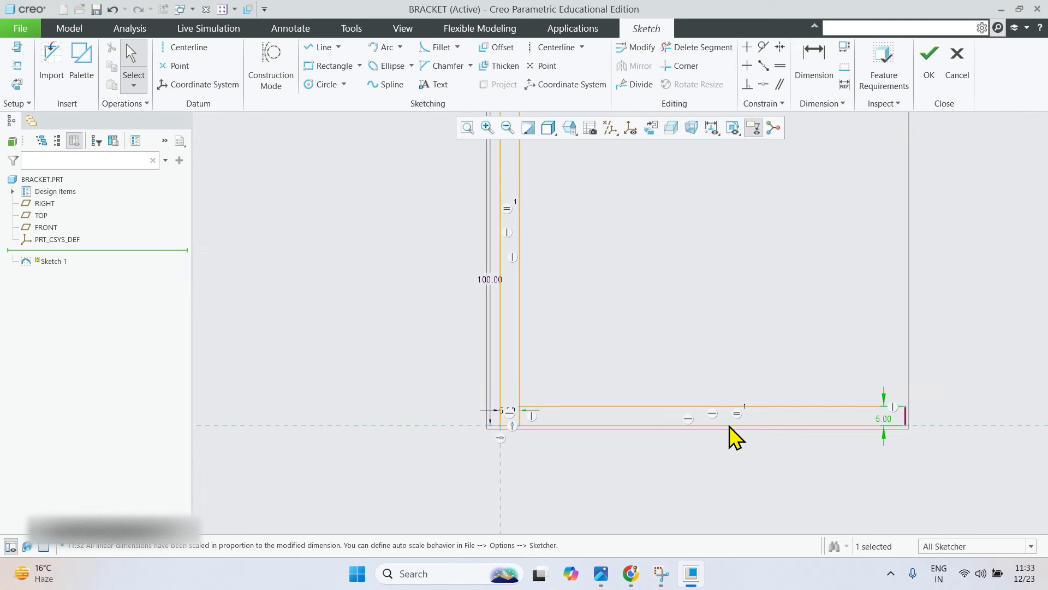
{"action": "scroll", "coordinate": [581, 428], "scroll_direction": "up", "scroll_amount": 1}
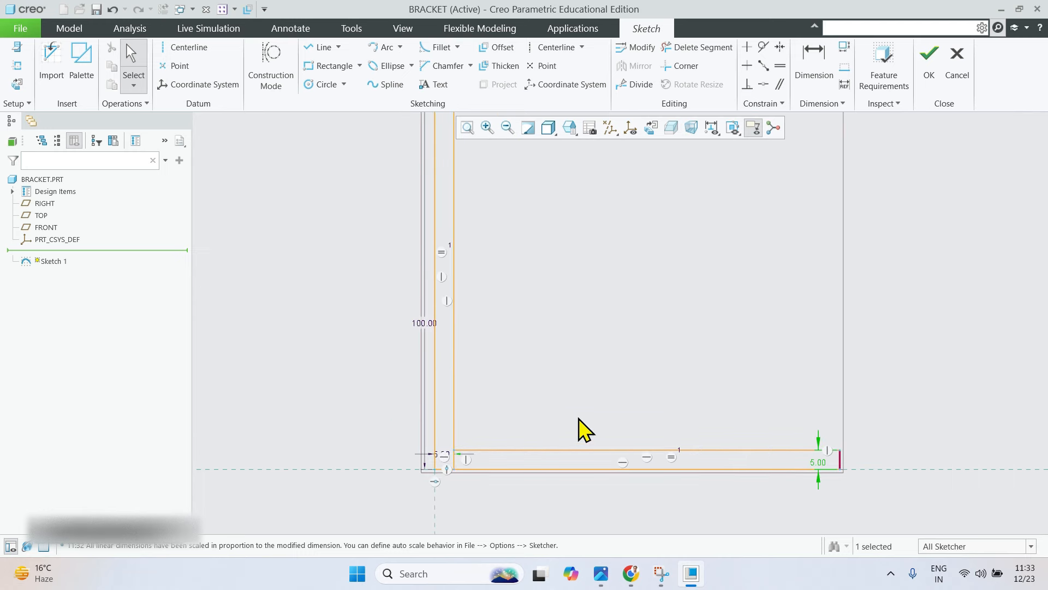
{"action": "scroll", "coordinate": [534, 410], "scroll_direction": "up", "scroll_amount": 2}
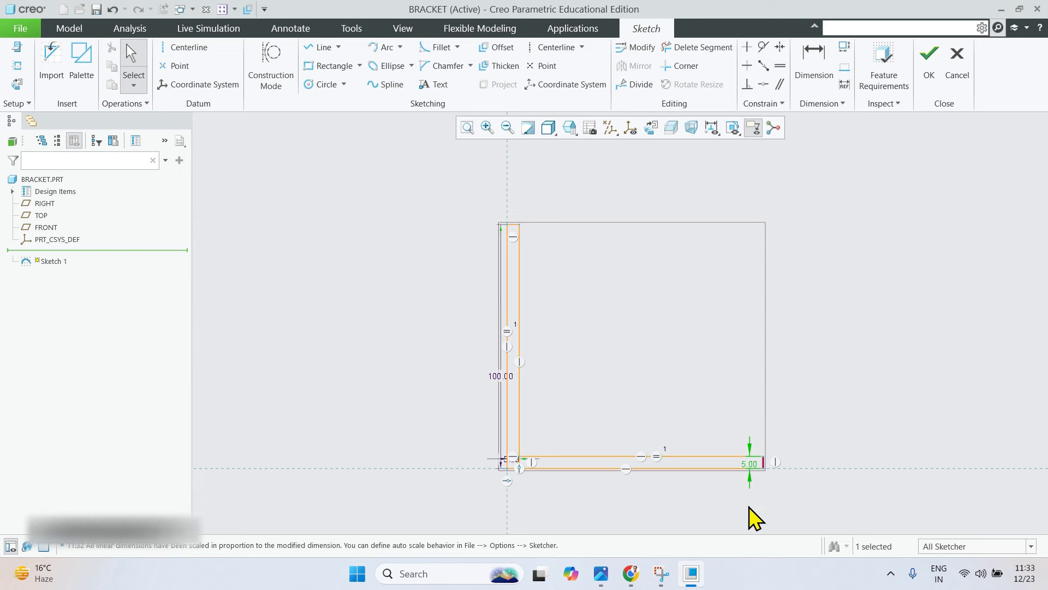
Delete the equal-length constraint on the horizontal leg's base line.
{"action": "scroll", "coordinate": [578, 482], "scroll_direction": "down", "scroll_amount": 3}
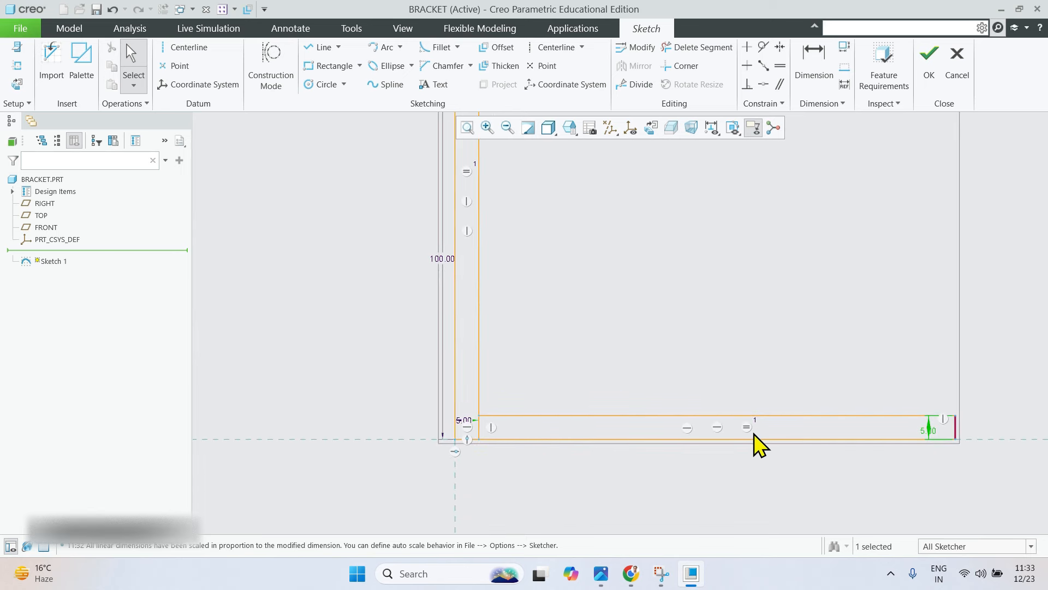
{"action": "scroll", "coordinate": [759, 440], "scroll_direction": "down", "scroll_amount": 1}
{"action": "scroll", "coordinate": [741, 440], "scroll_direction": "down", "scroll_amount": 1}
{"action": "scroll", "coordinate": [746, 440], "scroll_direction": "up", "scroll_amount": 2}
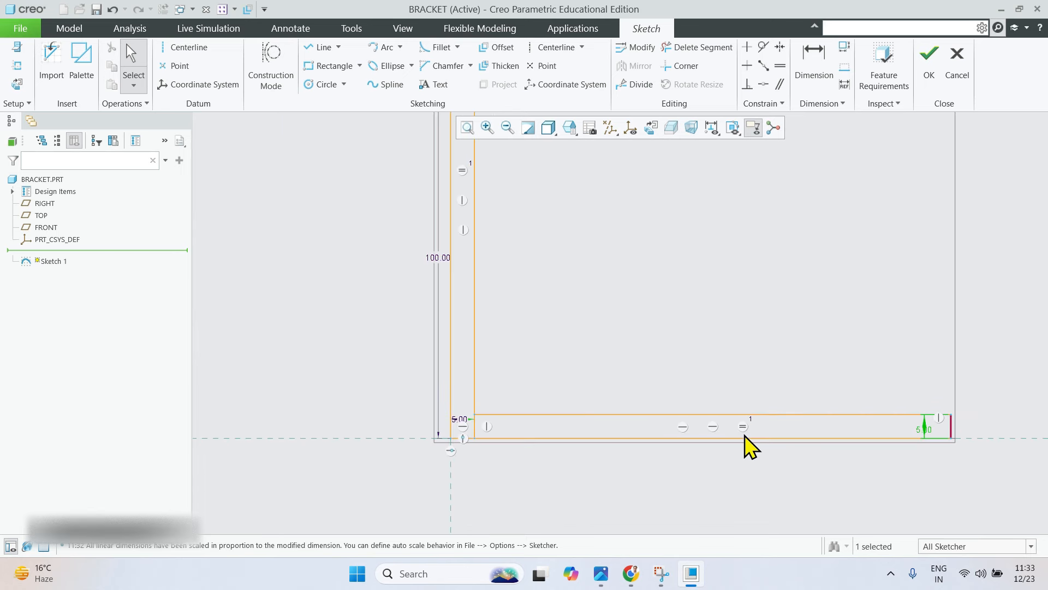
{"action": "scroll", "coordinate": [746, 438], "scroll_direction": "down", "scroll_amount": 1}
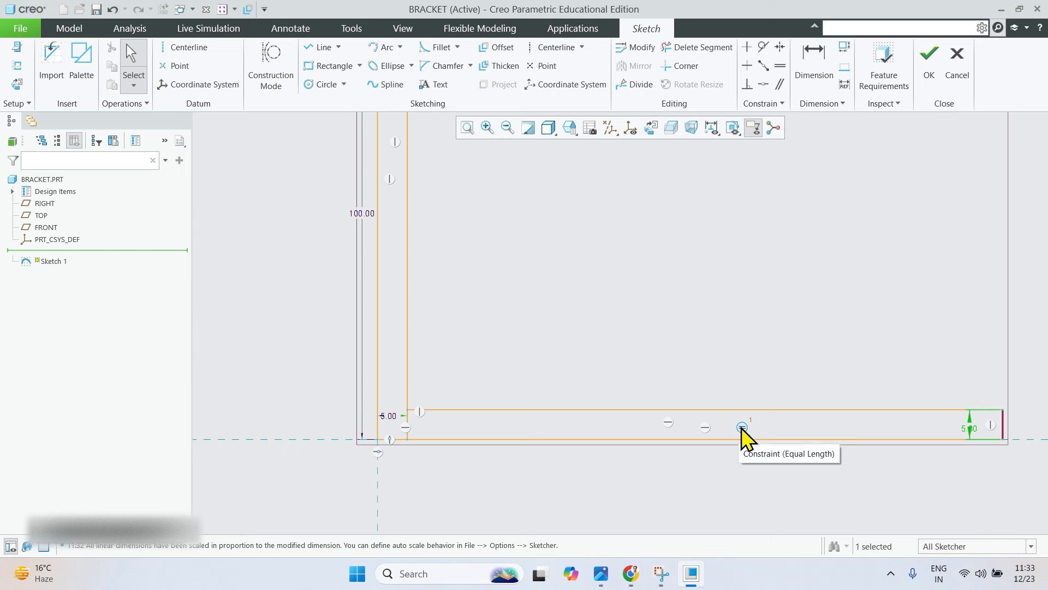
{"action": "left_click", "coordinate": [742, 427]}
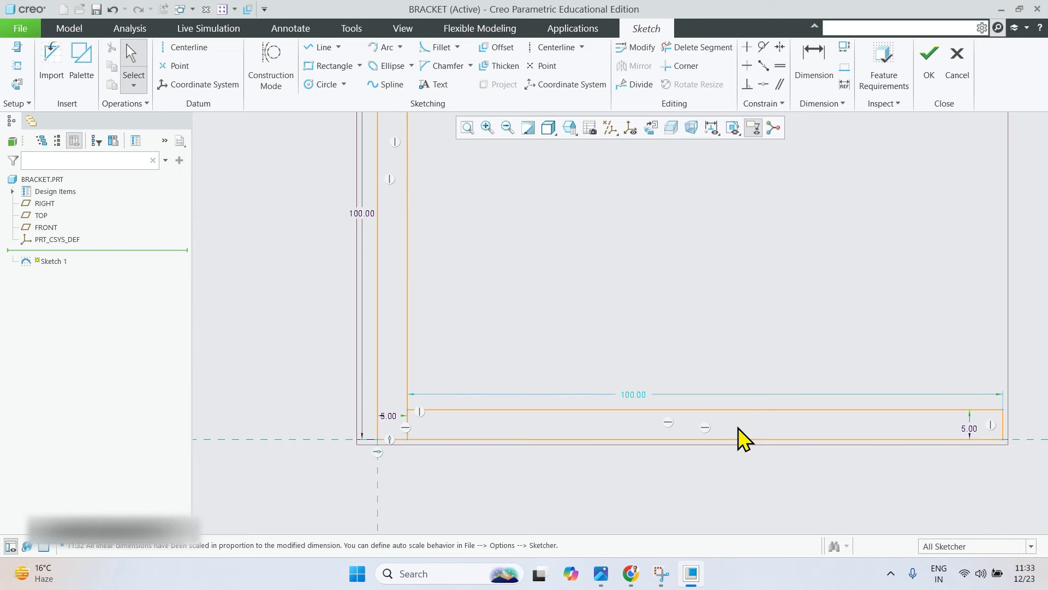
Tilt the sketch out of its plane and restore its 2D orientation.
{"action": "scroll", "coordinate": [628, 401], "scroll_direction": "down", "scroll_amount": 8}
{"action": "scroll", "coordinate": [680, 368], "scroll_direction": "up", "scroll_amount": 1}
{"action": "scroll", "coordinate": [681, 367], "scroll_direction": "down", "scroll_amount": 2}
{"action": "scroll", "coordinate": [681, 367], "scroll_direction": "up", "scroll_amount": 11}
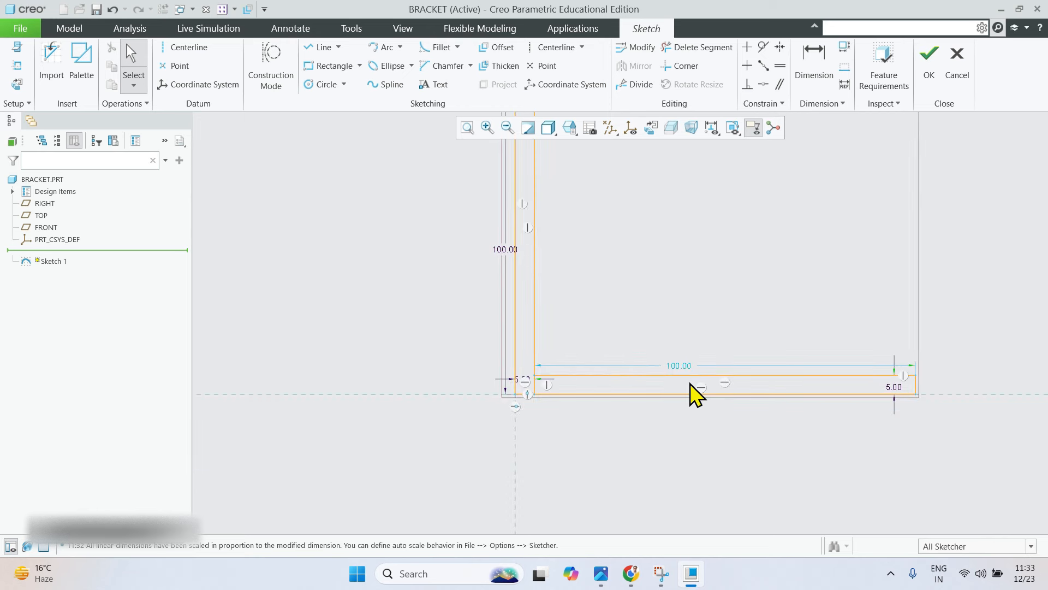
{"action": "middle_click_drag", "start_coordinate": [691, 389], "coordinate": [648, 393]}
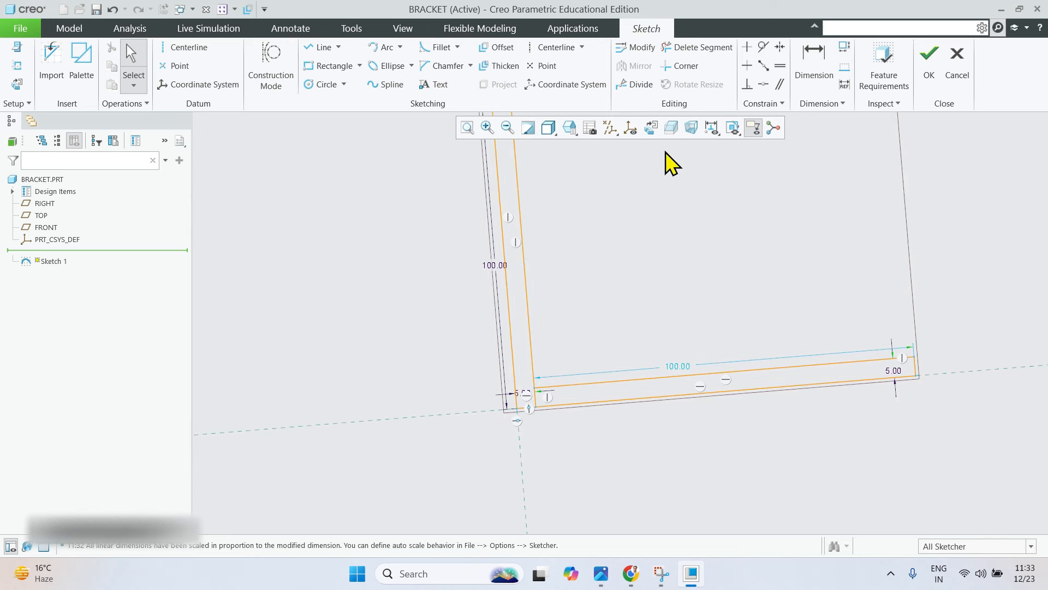
{"action": "left_click", "coordinate": [671, 128]}
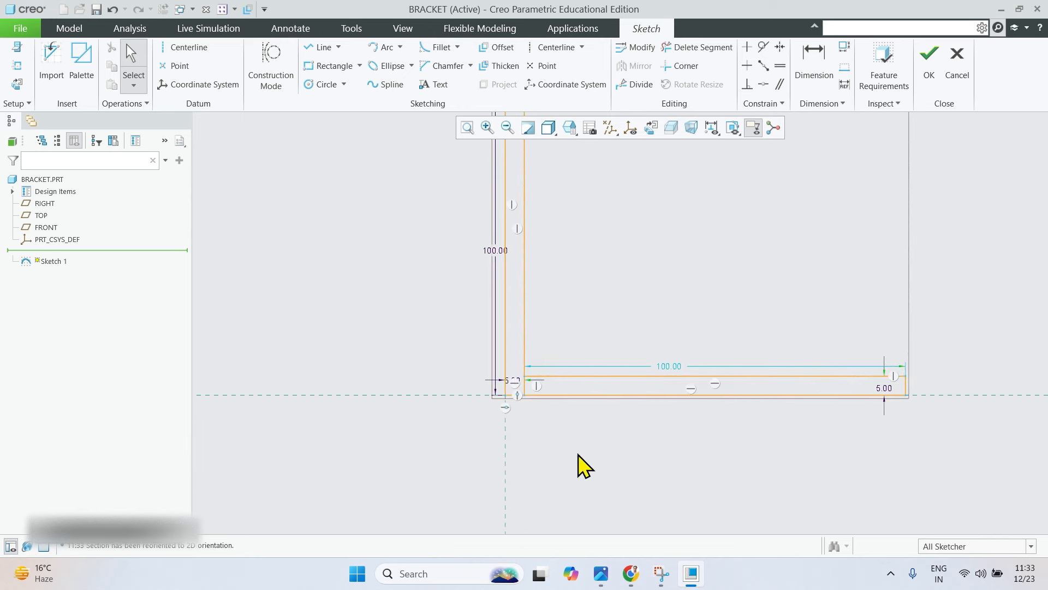
Trim away the vertical segment between the two rectangles at the inner corner with Delete Segment.
{"action": "mouse_move", "coordinate": [561, 445]}
{"action": "middle_mouse_down", "text": "shift"}
{"action": "mouse_move", "coordinate": [659, 447]}
{"action": "mouse_move", "coordinate": [632, 462]}
{"action": "middle_mouse_up", "text": "shift"}
{"action": "scroll", "coordinate": [601, 409], "scroll_direction": "down", "scroll_amount": 8}
{"action": "middle_click_drag", "start_coordinate": [601, 379], "coordinate": [697, 425], "text": "shift"}
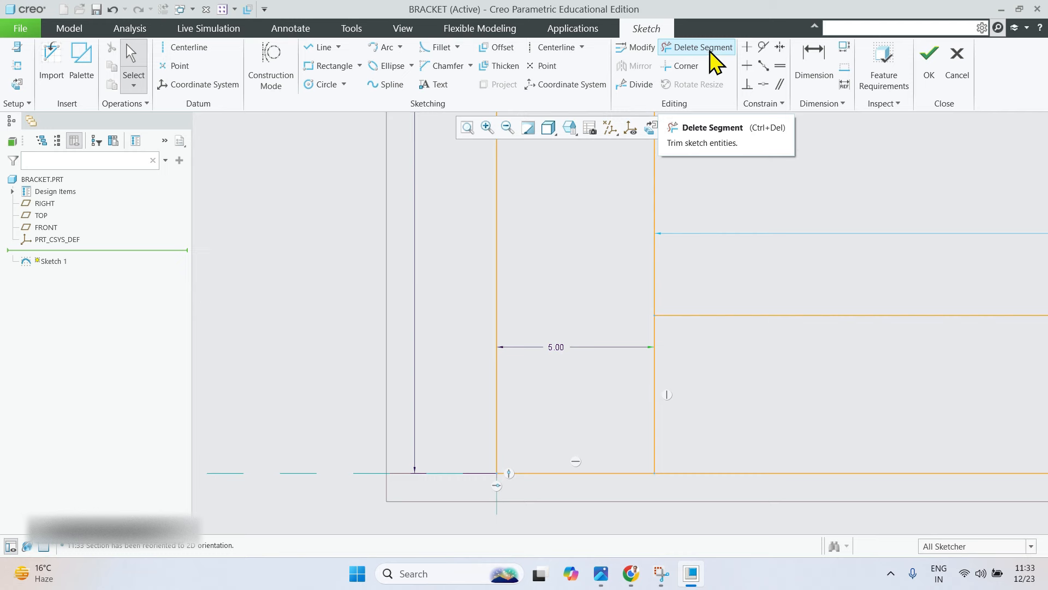
{"action": "left_click_drag", "start_coordinate": [784, 417], "coordinate": [627, 394]}
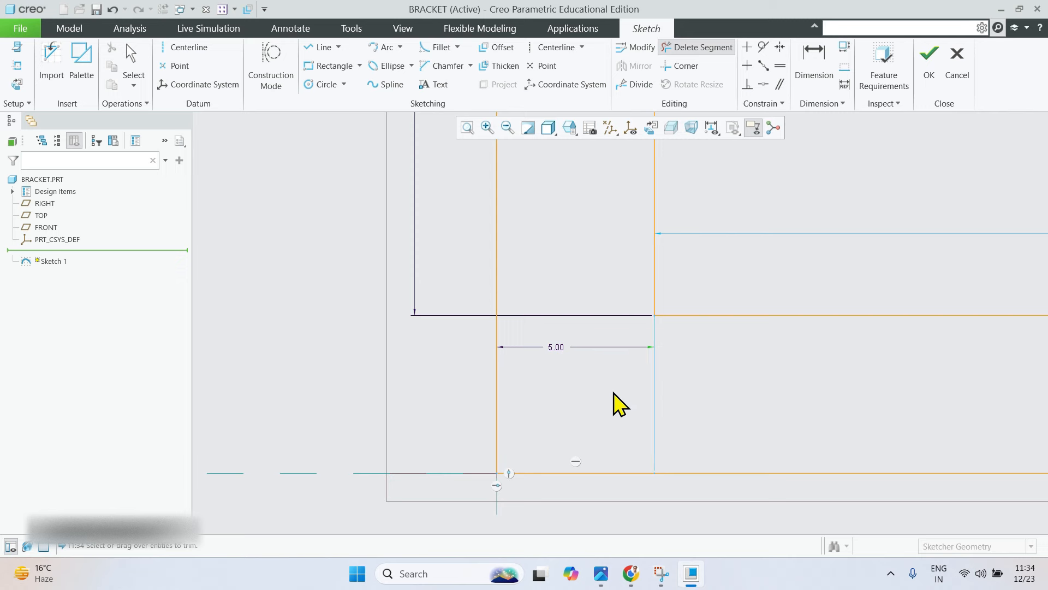
{"action": "scroll", "coordinate": [627, 374], "scroll_direction": "up", "scroll_amount": 4}
{"action": "scroll", "coordinate": [628, 391], "scroll_direction": "up", "scroll_amount": 2}
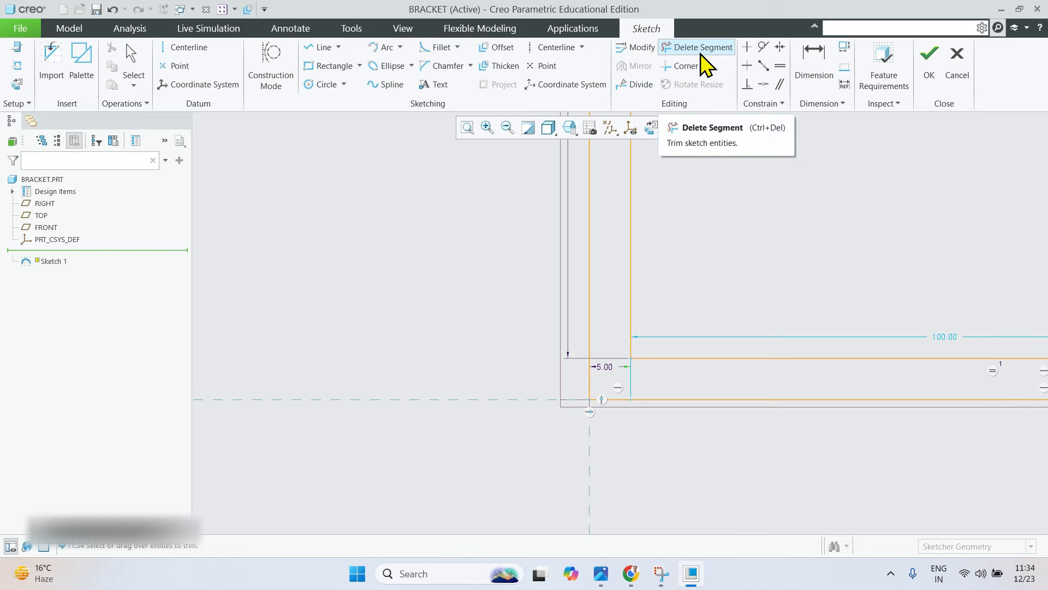
{"action": "middle_click", "coordinate": [781, 281]}
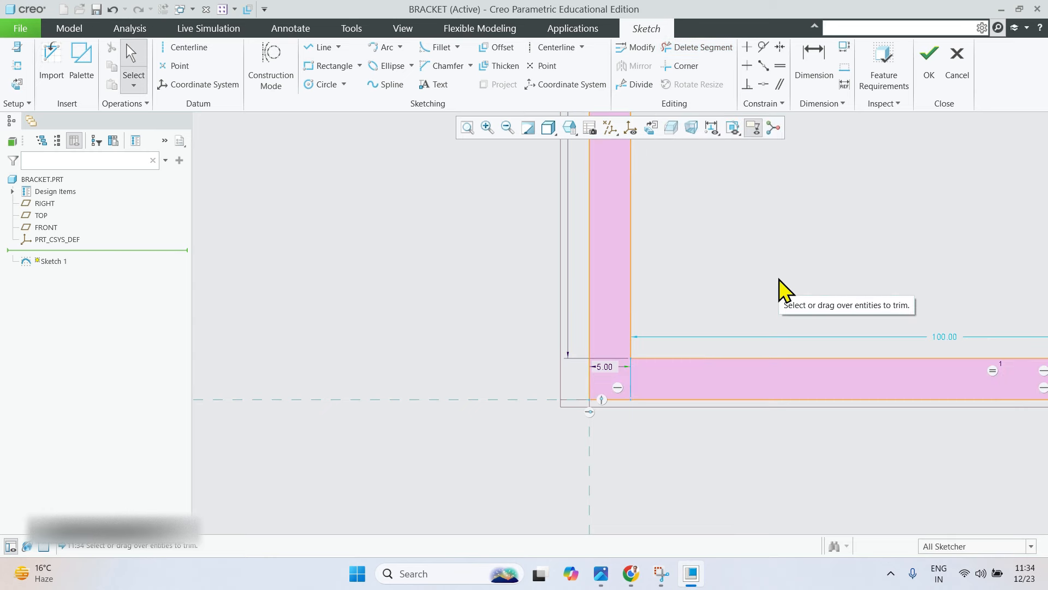
Examine the closed L-shaped profile with its leg dimensions and constraints.
{"action": "scroll", "coordinate": [764, 286], "scroll_direction": "up", "scroll_amount": 4}
{"action": "middle_click_drag", "start_coordinate": [721, 358], "coordinate": [652, 428], "text": "shift"}
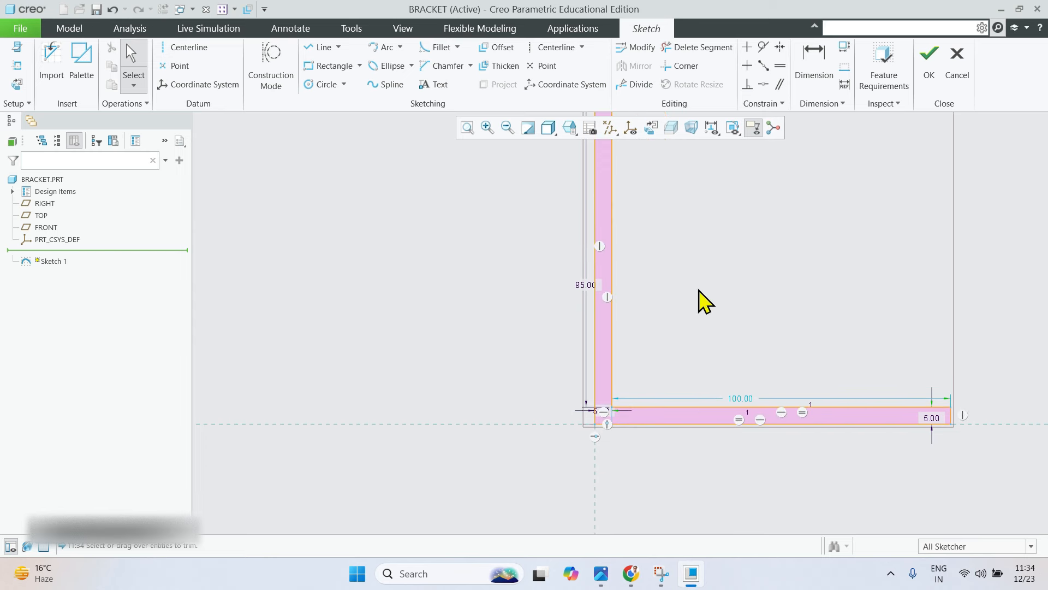
{"action": "scroll", "coordinate": [693, 265], "scroll_direction": "up", "scroll_amount": 1}
{"action": "mouse_move", "coordinate": [696, 273]}
{"action": "middle_mouse_down", "text": "shift"}
{"action": "mouse_move", "coordinate": [666, 262]}
{"action": "mouse_move", "coordinate": [620, 334]}
{"action": "middle_mouse_up", "text": "shift"}
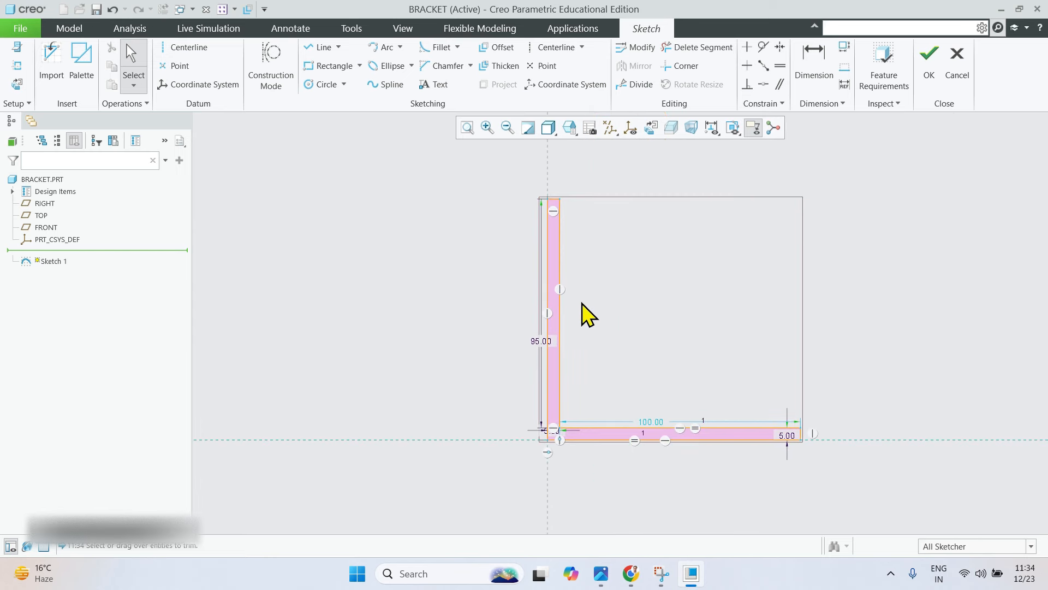
{"action": "scroll", "coordinate": [585, 311], "scroll_direction": "up", "scroll_amount": 1}
{"action": "scroll", "coordinate": [608, 264], "scroll_direction": "down", "scroll_amount": 1}
{"action": "scroll", "coordinate": [500, 234], "scroll_direction": "down", "scroll_amount": 2}
{"action": "scroll", "coordinate": [501, 235], "scroll_direction": "up", "scroll_amount": 2}
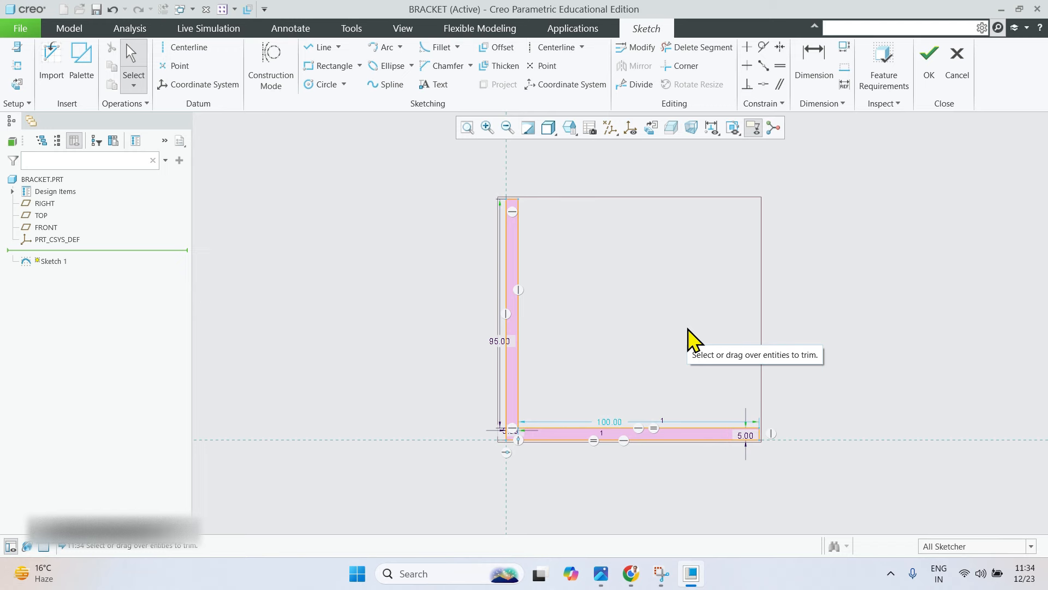
Accept the finished L-shaped sketch and rotate the part to a 3D view.
{"action": "scroll", "coordinate": [521, 378], "scroll_direction": "down", "scroll_amount": 3}
{"action": "scroll", "coordinate": [501, 335], "scroll_direction": "up", "scroll_amount": 3}
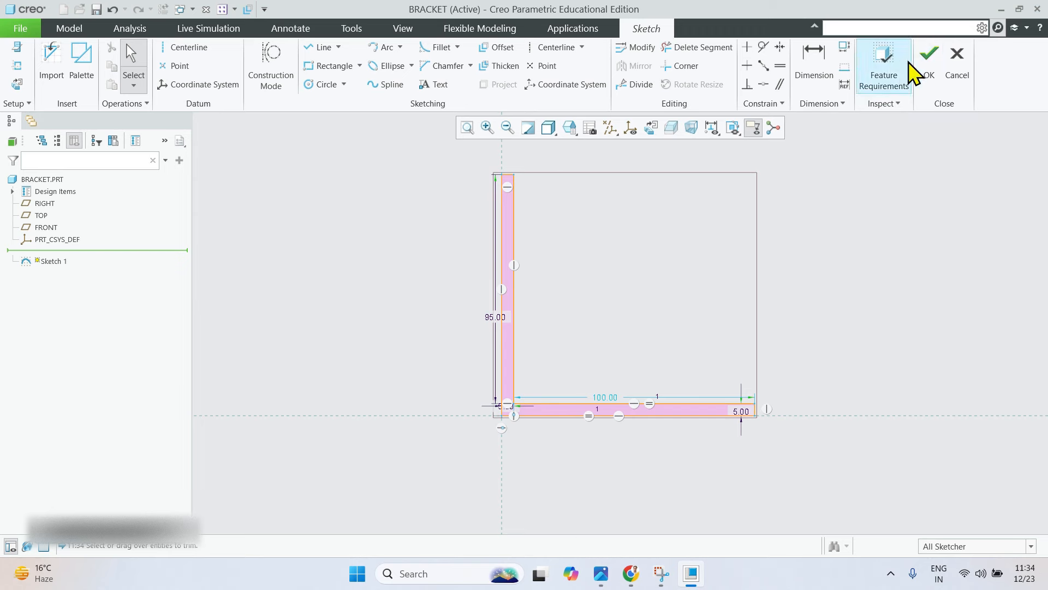
{"action": "left_click", "coordinate": [932, 66]}
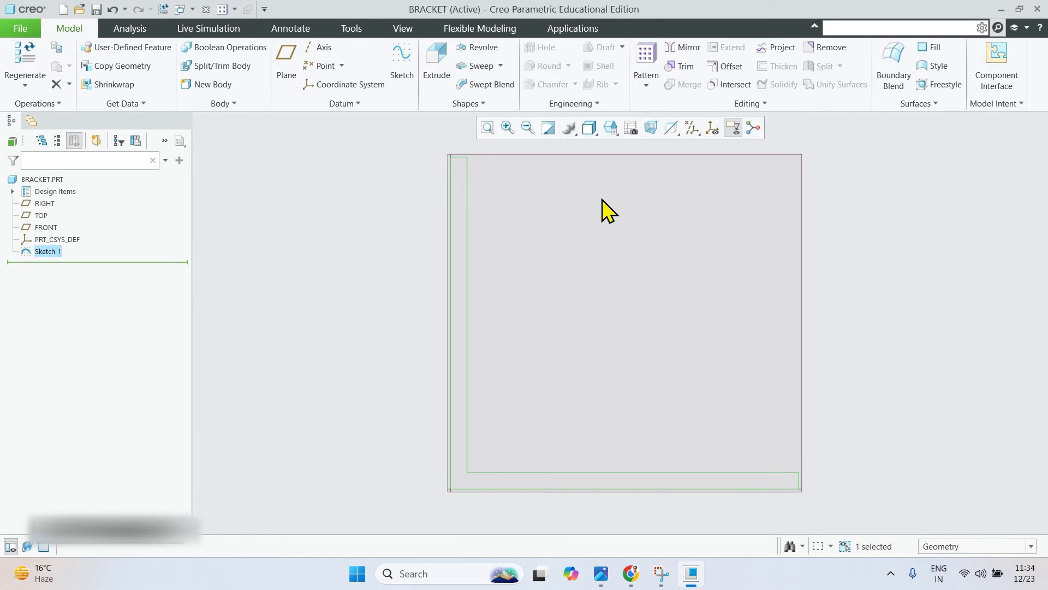
{"action": "mouse_move", "coordinate": [645, 300]}
{"action": "middle_mouse_down"}
{"action": "mouse_move", "coordinate": [585, 273]}
{"action": "mouse_move", "coordinate": [697, 279]}
{"action": "mouse_move", "coordinate": [678, 293]}
{"action": "mouse_move", "coordinate": [596, 275]}
{"action": "mouse_move", "coordinate": [577, 307]}
{"action": "mouse_move", "coordinate": [620, 294]}
{"action": "mouse_move", "coordinate": [612, 290]}
{"action": "middle_mouse_up"}
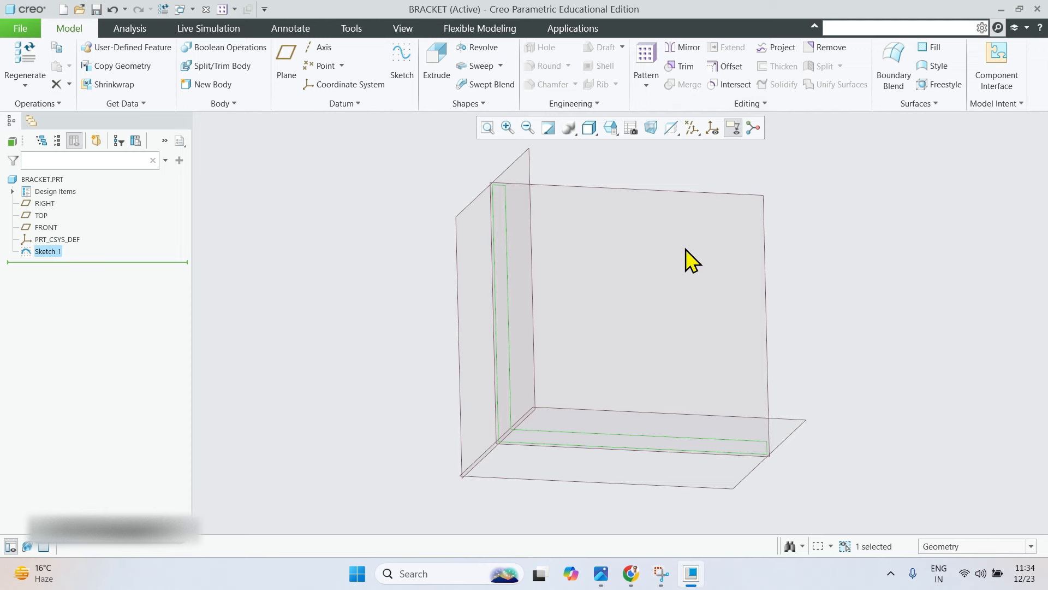
Turn off the display of the datum planes around the L-shaped sketch.
{"action": "middle_click_drag", "start_coordinate": [691, 257], "coordinate": [584, 274]}
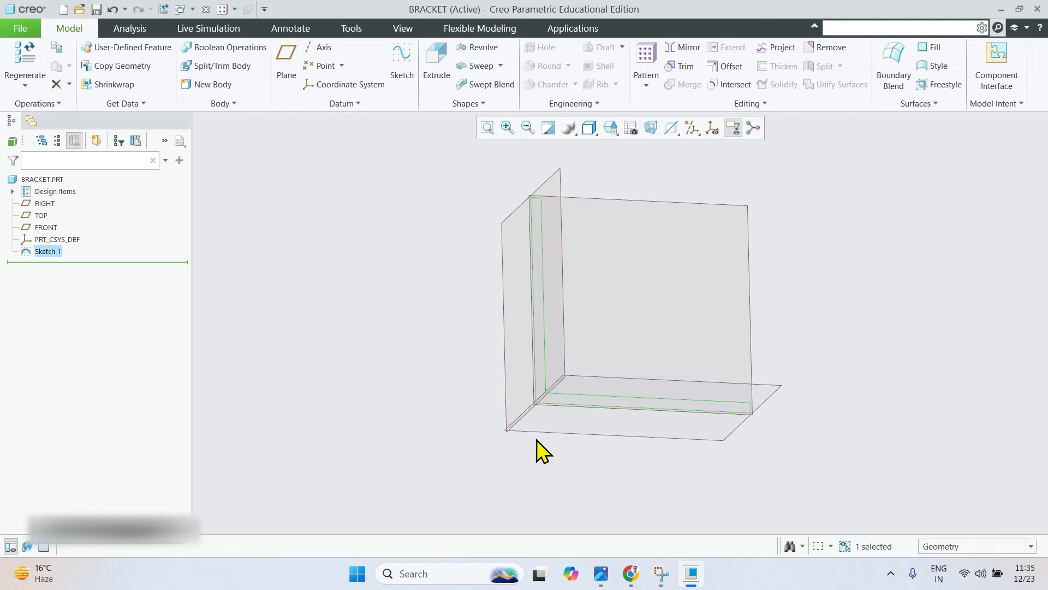
{"action": "scroll", "coordinate": [526, 232], "scroll_direction": "down", "scroll_amount": 5}
{"action": "scroll", "coordinate": [533, 231], "scroll_direction": "up", "scroll_amount": 5}
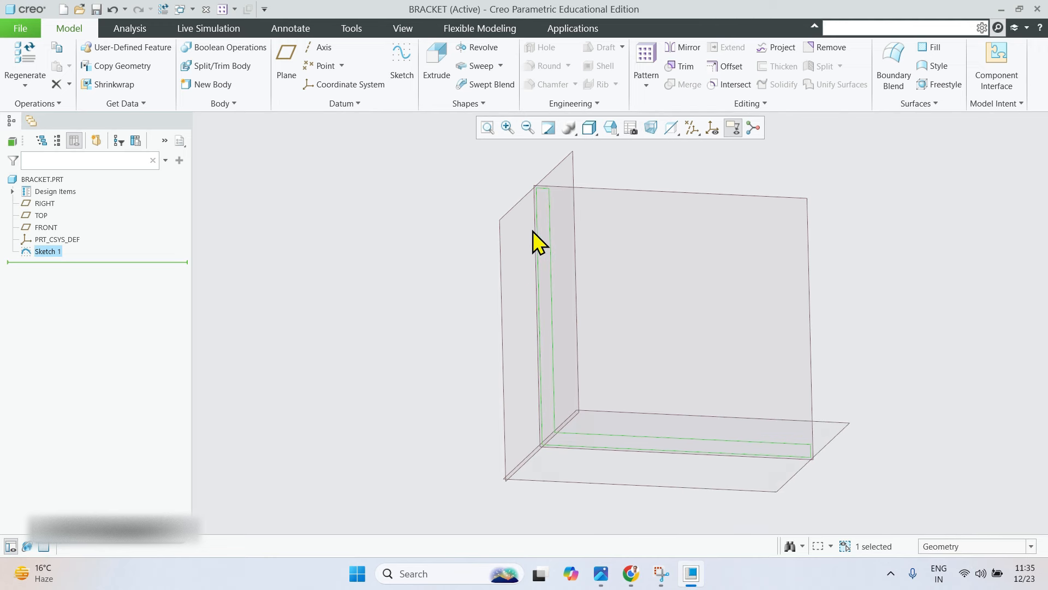
{"action": "left_click", "coordinate": [698, 133]}
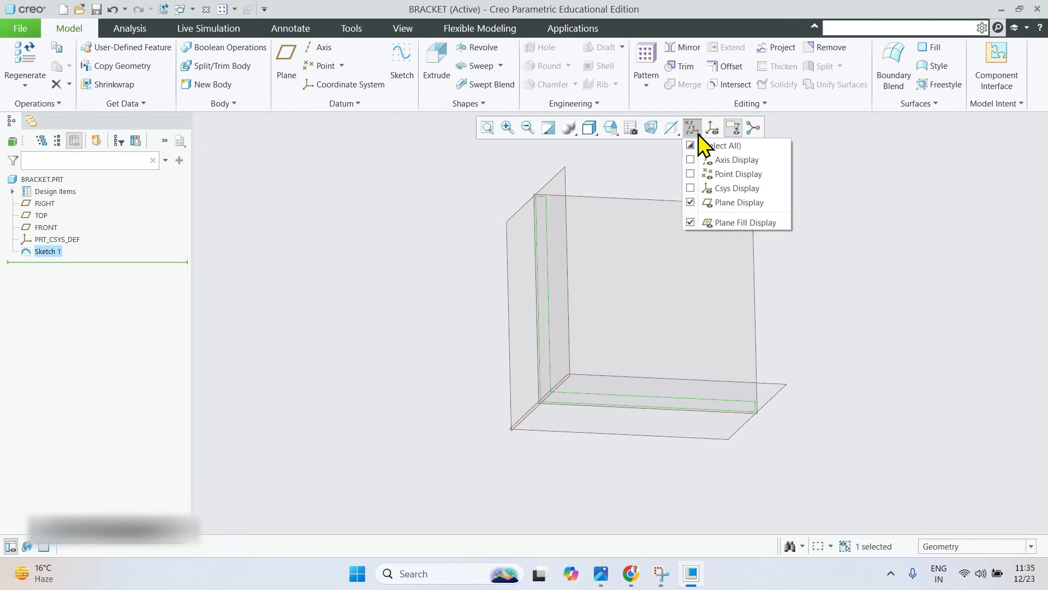
{"action": "left_click", "coordinate": [729, 209]}
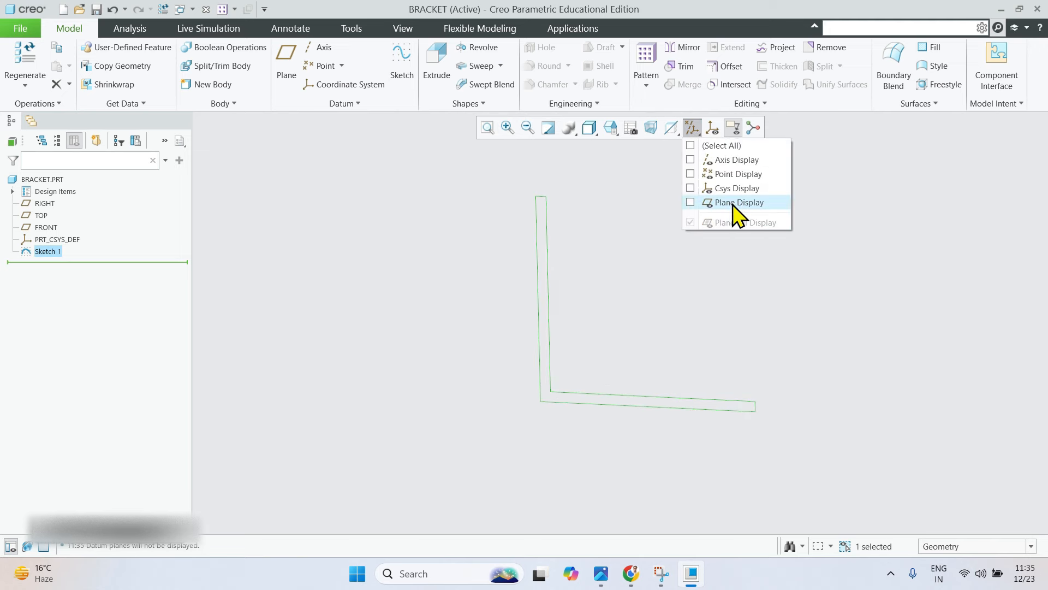
{"action": "left_click", "coordinate": [733, 205]}
{"action": "left_click", "coordinate": [733, 204]}
{"action": "left_click", "coordinate": [866, 288]}
Examine the L-shaped sketch in 3D, selecting it from the model tree and on the geometry and clearing each selection.
{"action": "mouse_move", "coordinate": [649, 262]}
{"action": "middle_mouse_down"}
{"action": "mouse_move", "coordinate": [608, 265]}
{"action": "mouse_move", "coordinate": [608, 278]}
{"action": "mouse_move", "coordinate": [641, 289]}
{"action": "mouse_move", "coordinate": [627, 297]}
{"action": "mouse_move", "coordinate": [642, 307]}
{"action": "middle_mouse_up"}
{"action": "scroll", "coordinate": [644, 290], "scroll_direction": "up", "scroll_amount": 2}
{"action": "scroll", "coordinate": [626, 287], "scroll_direction": "down", "scroll_amount": 2}
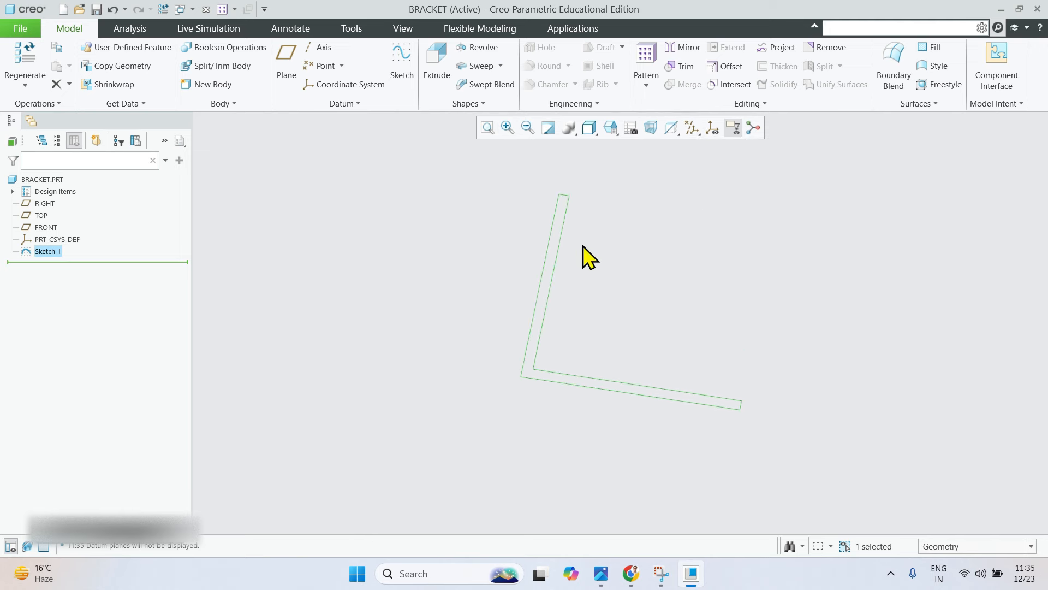
{"action": "mouse_move", "coordinate": [583, 246]}
{"action": "middle_mouse_down"}
{"action": "mouse_move", "coordinate": [604, 295]}
{"action": "mouse_move", "coordinate": [663, 293]}
{"action": "middle_mouse_up"}
{"action": "left_click", "coordinate": [663, 293]}
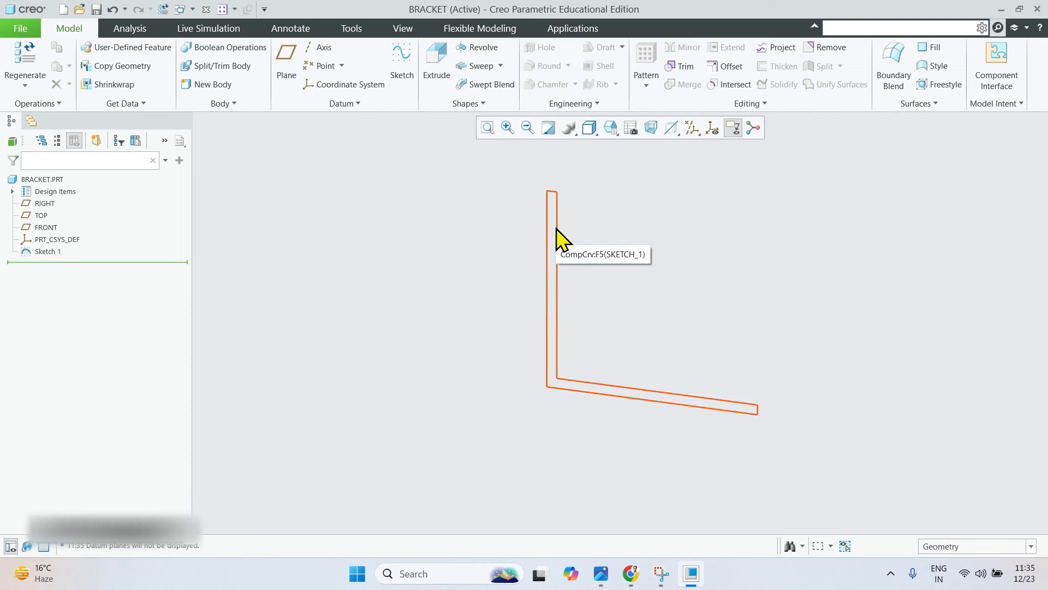
{"action": "left_click", "coordinate": [48, 252]}
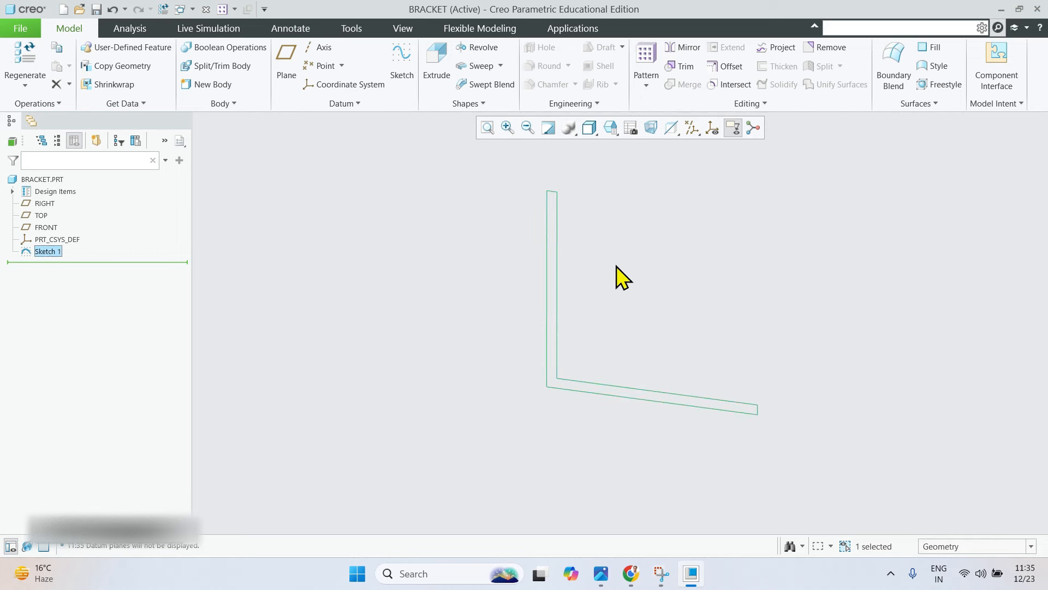
{"action": "left_click", "coordinate": [638, 258]}
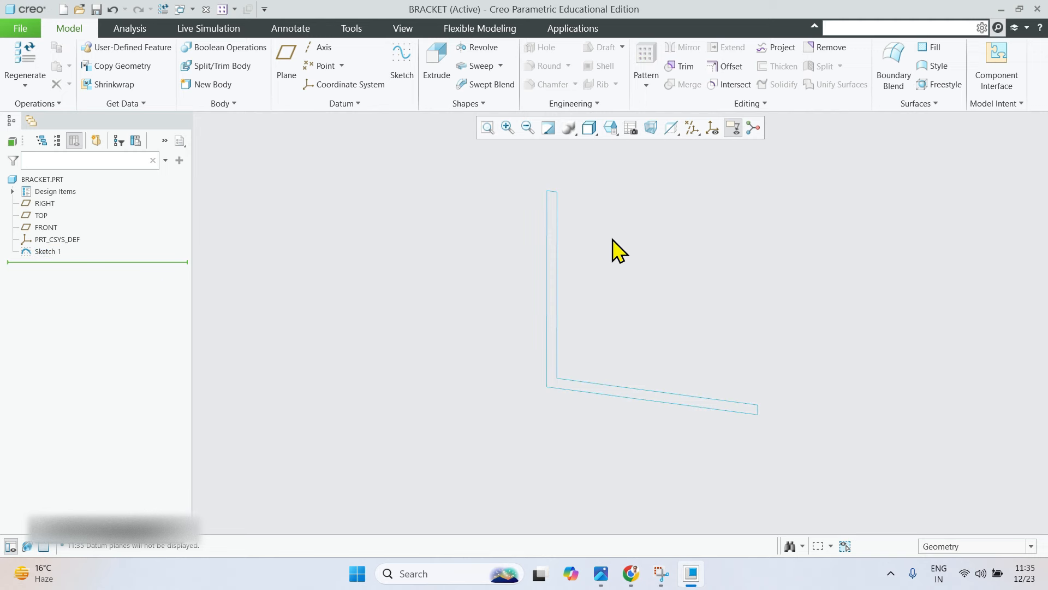
{"action": "left_click", "coordinate": [558, 219]}
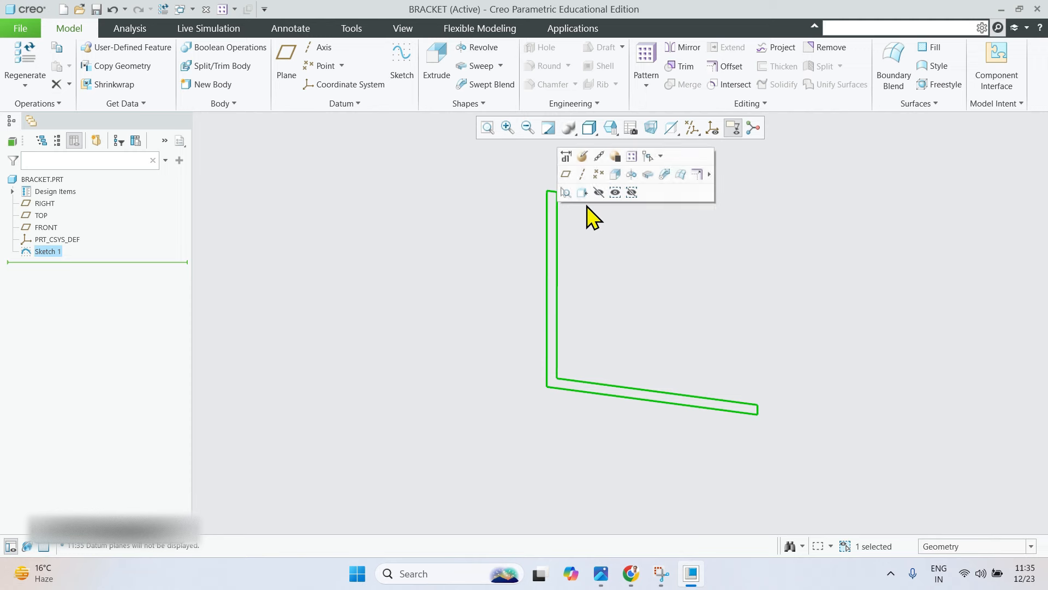
{"action": "scroll", "coordinate": [536, 283], "scroll_direction": "down", "scroll_amount": 1}
{"action": "scroll", "coordinate": [554, 295], "scroll_direction": "up", "scroll_amount": 2}
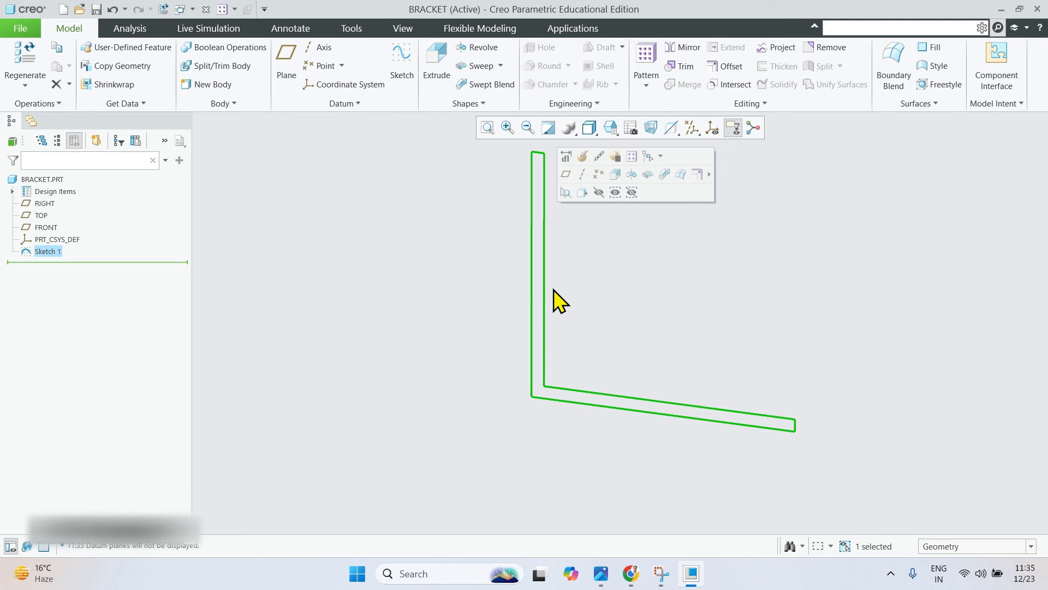
{"action": "scroll", "coordinate": [602, 284], "scroll_direction": "down", "scroll_amount": 1}
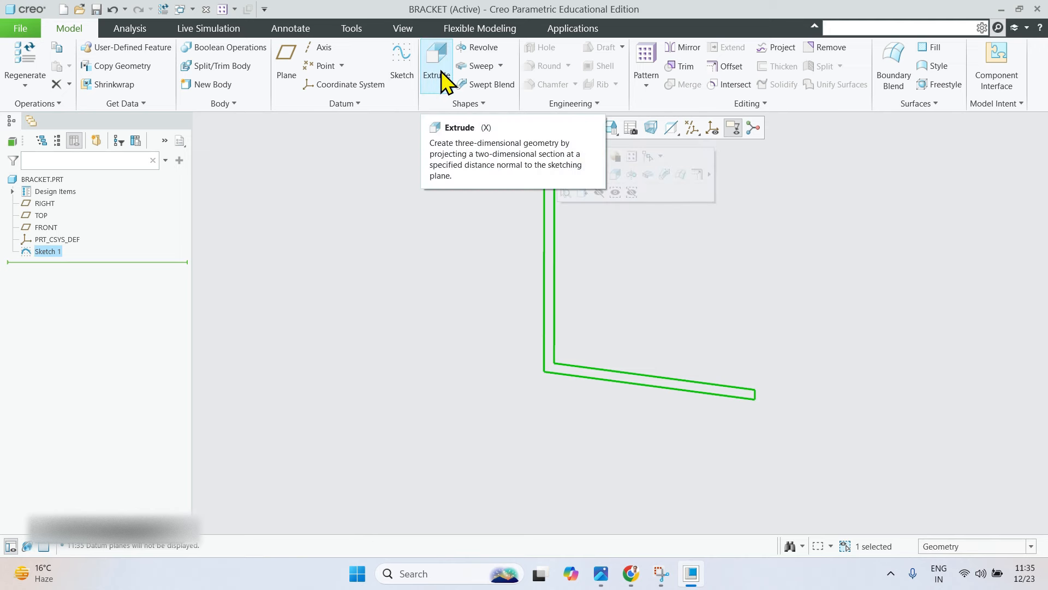
{"action": "left_click", "coordinate": [603, 290]}
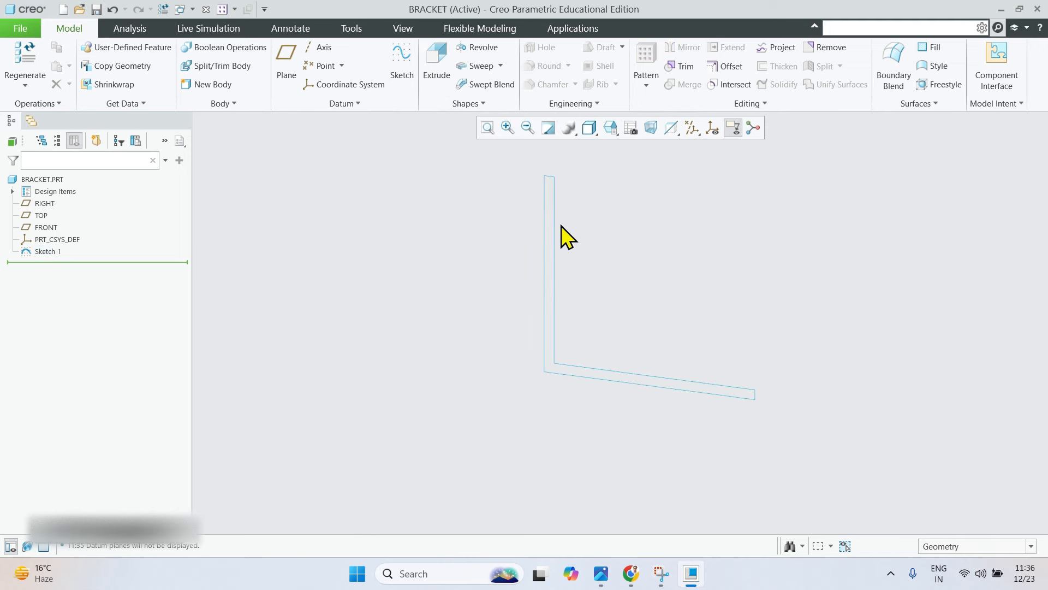
Start a solid Extrude from the L-shaped sketch and set its depth to 40 mm.
{"action": "left_click", "coordinate": [554, 229]}
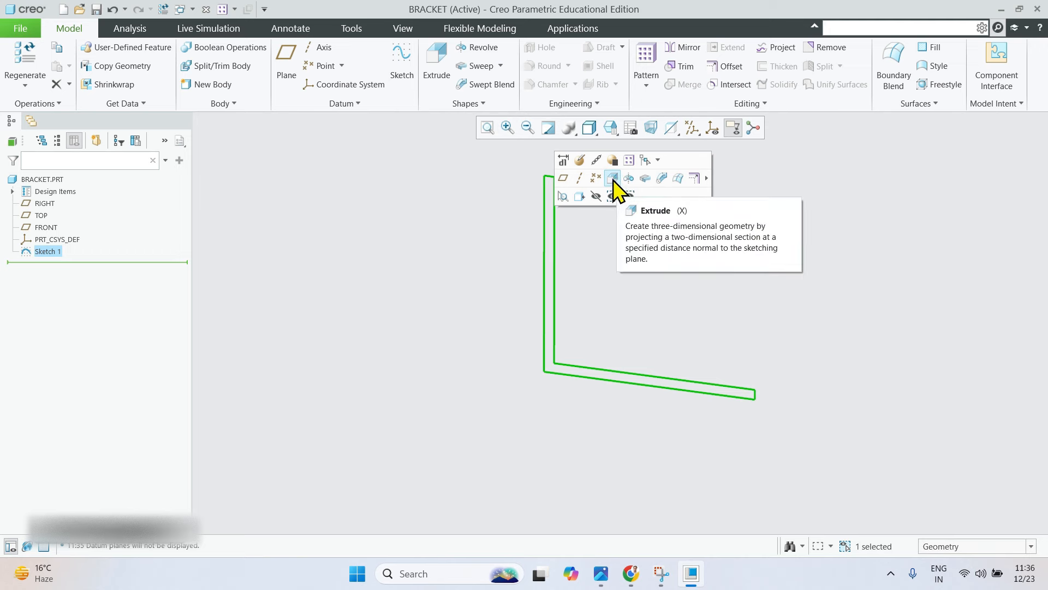
{"action": "left_click", "coordinate": [563, 226]}
{"action": "left_click", "coordinate": [554, 227]}
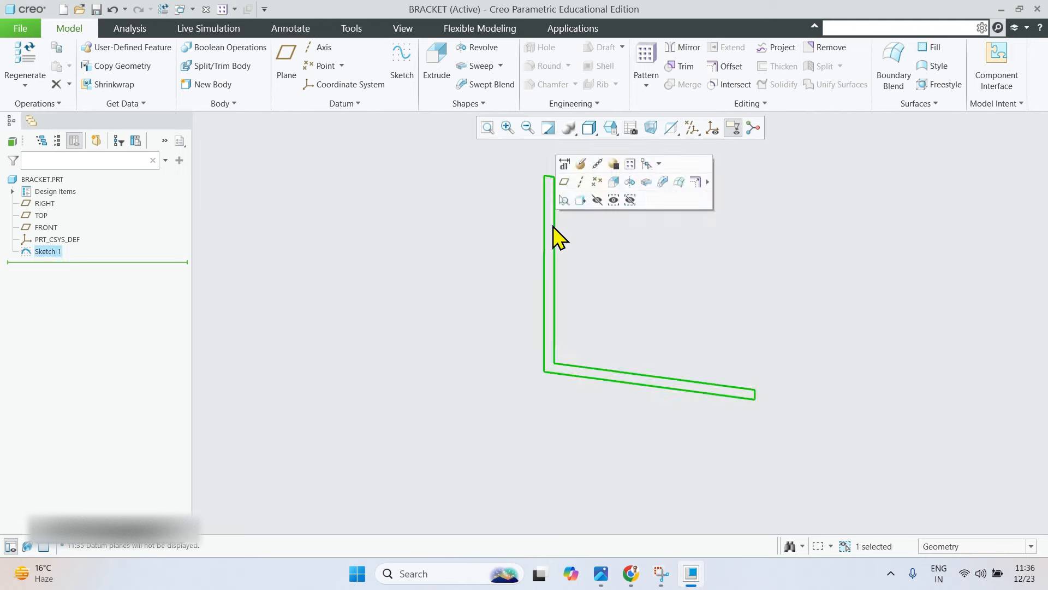
{"action": "key", "text": "x"}
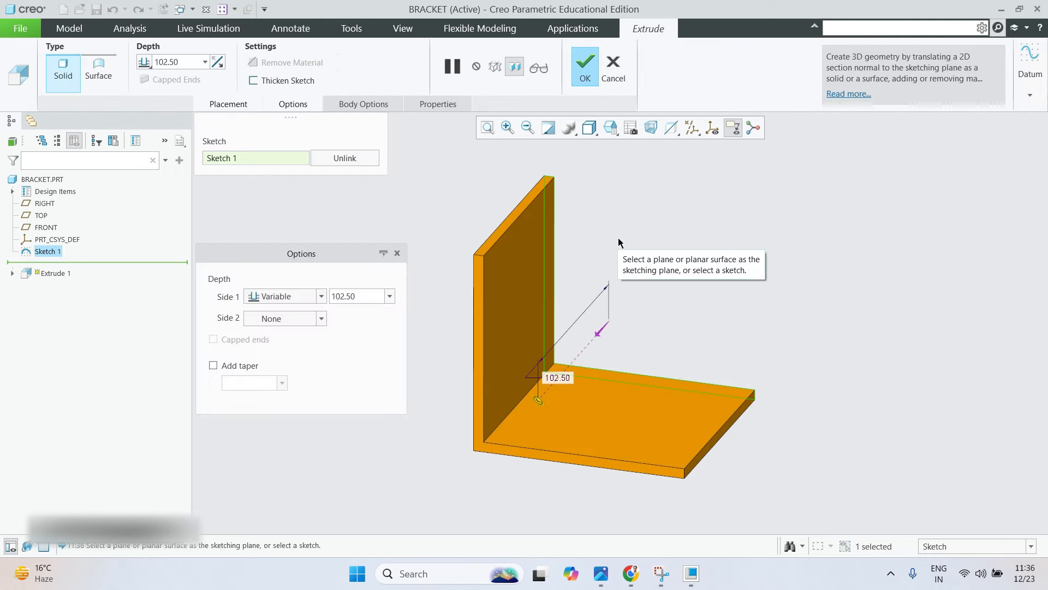
{"action": "mouse_move", "coordinate": [645, 280]}
{"action": "middle_mouse_down"}
{"action": "mouse_move", "coordinate": [588, 274]}
{"action": "mouse_move", "coordinate": [681, 282]}
{"action": "mouse_move", "coordinate": [683, 232]}
{"action": "middle_mouse_up"}
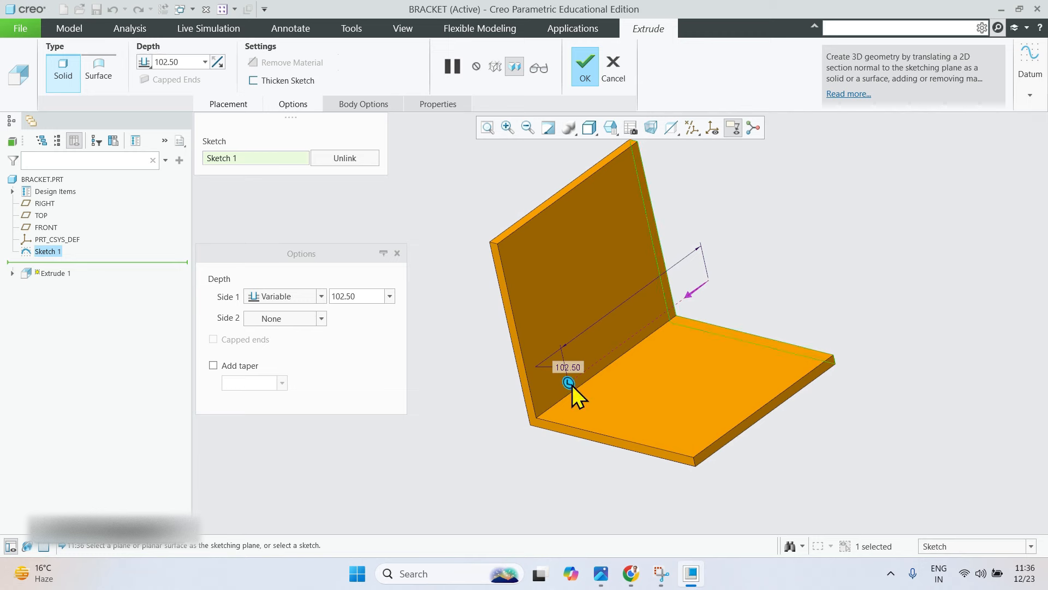
{"action": "left_click_drag", "start_coordinate": [570, 384], "coordinate": [650, 322]}
{"action": "left_click", "coordinate": [181, 59]}
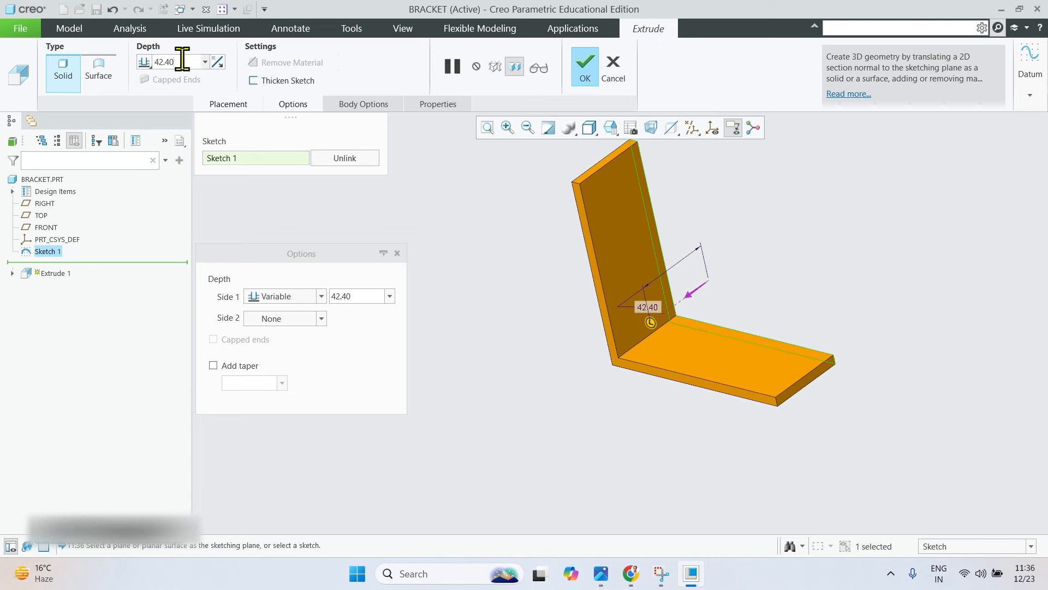
{"action": "type", "text": "40"}
{"action": "key", "text": "Return"}
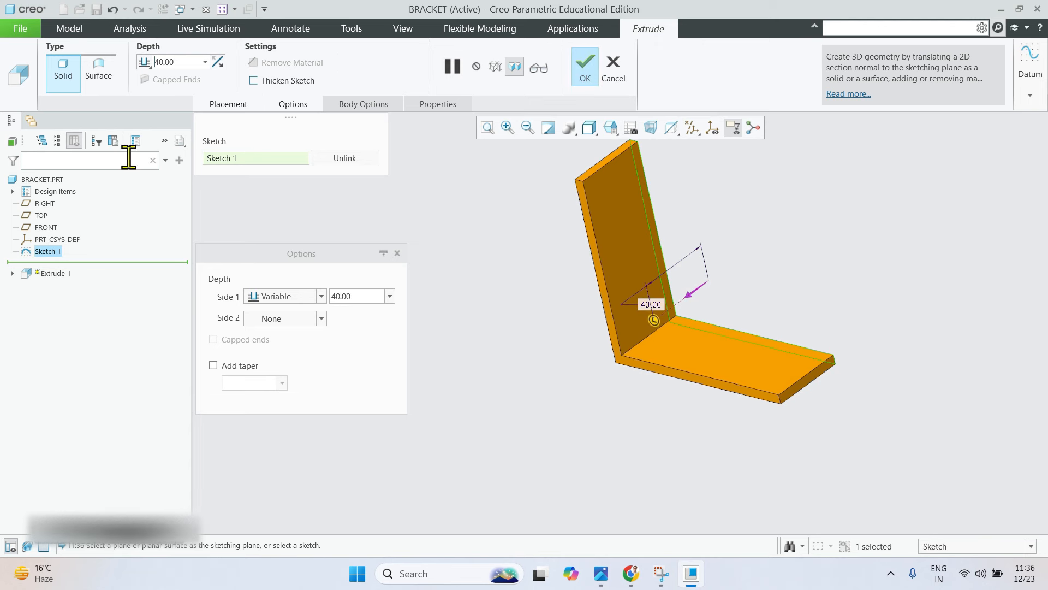
Turn the datum plane display back on around the extrusion preview.
{"action": "scroll", "coordinate": [743, 218], "scroll_direction": "up", "scroll_amount": 4}
{"action": "scroll", "coordinate": [716, 284], "scroll_direction": "down", "scroll_amount": 4}
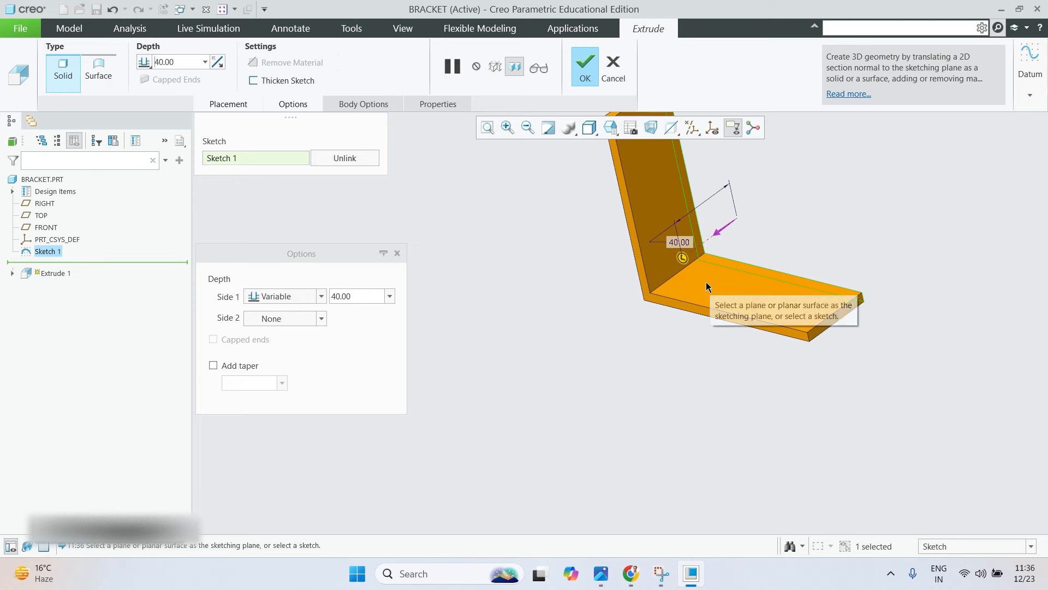
{"action": "middle_click_drag", "start_coordinate": [740, 163], "coordinate": [686, 270], "text": "shift"}
{"action": "left_click", "coordinate": [693, 129]}
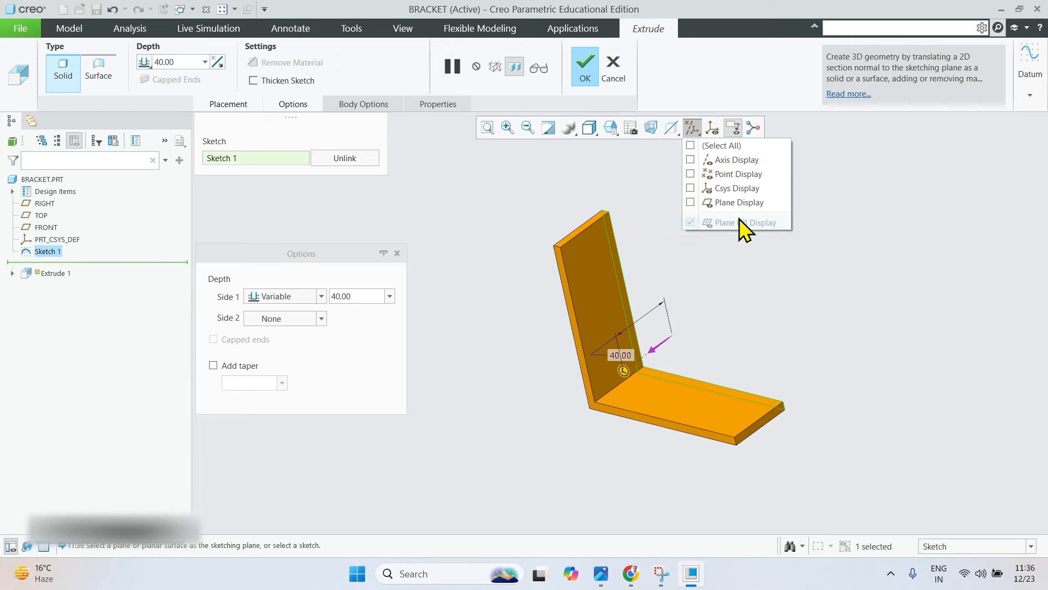
{"action": "left_click", "coordinate": [704, 202]}
{"action": "scroll", "coordinate": [614, 346], "scroll_direction": "down", "scroll_amount": 2}
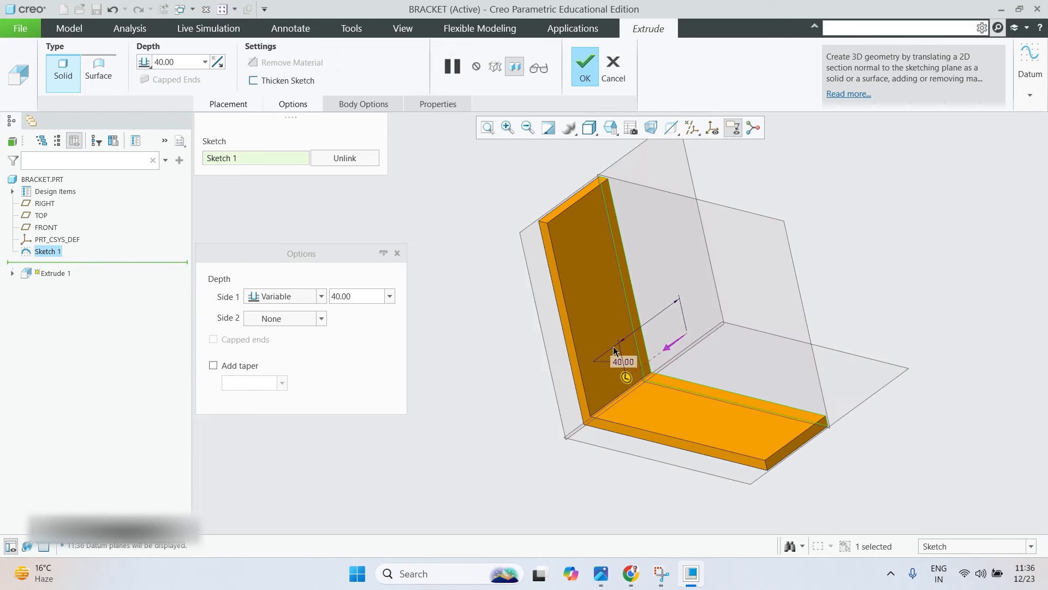
{"action": "middle_click_drag", "start_coordinate": [614, 347], "coordinate": [676, 294]}
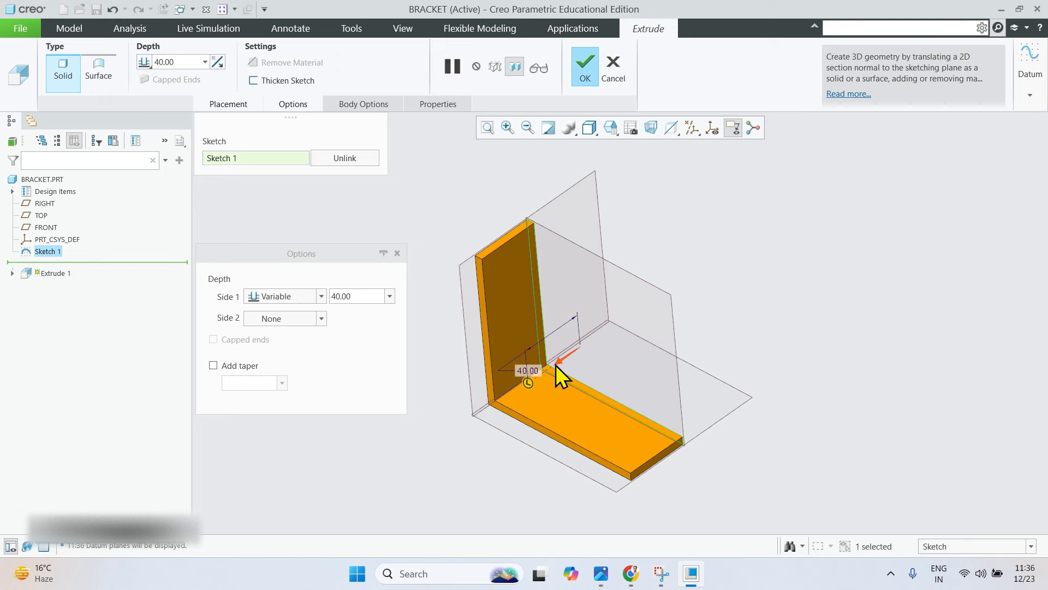
Try flipping the extrusion to the opposite side of the sketch plane and switch it back each time.
{"action": "scroll", "coordinate": [564, 365], "scroll_direction": "down", "scroll_amount": 3}
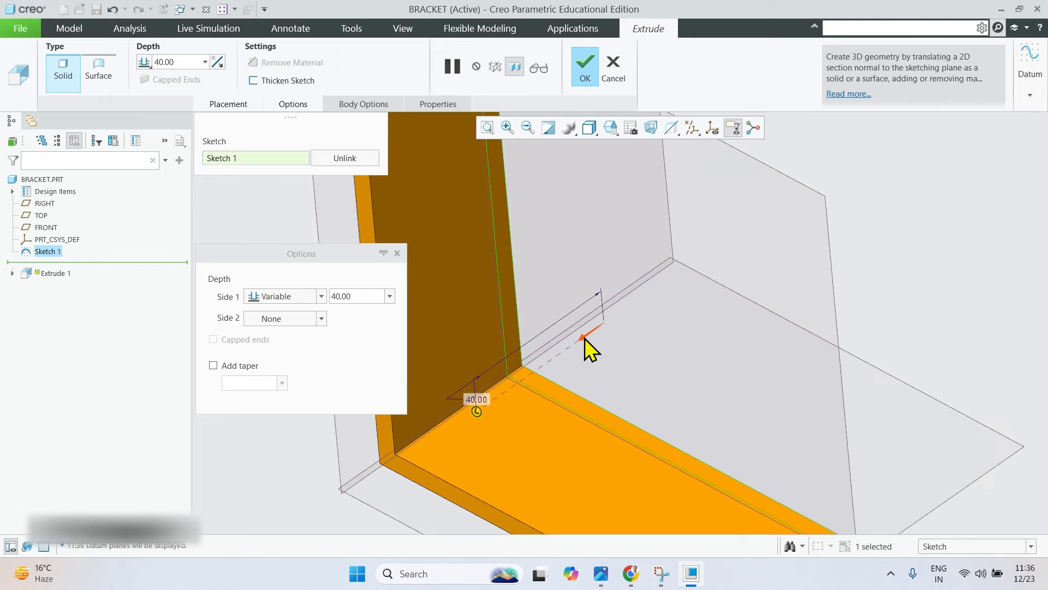
{"action": "scroll", "coordinate": [584, 338], "scroll_direction": "up", "scroll_amount": 3}
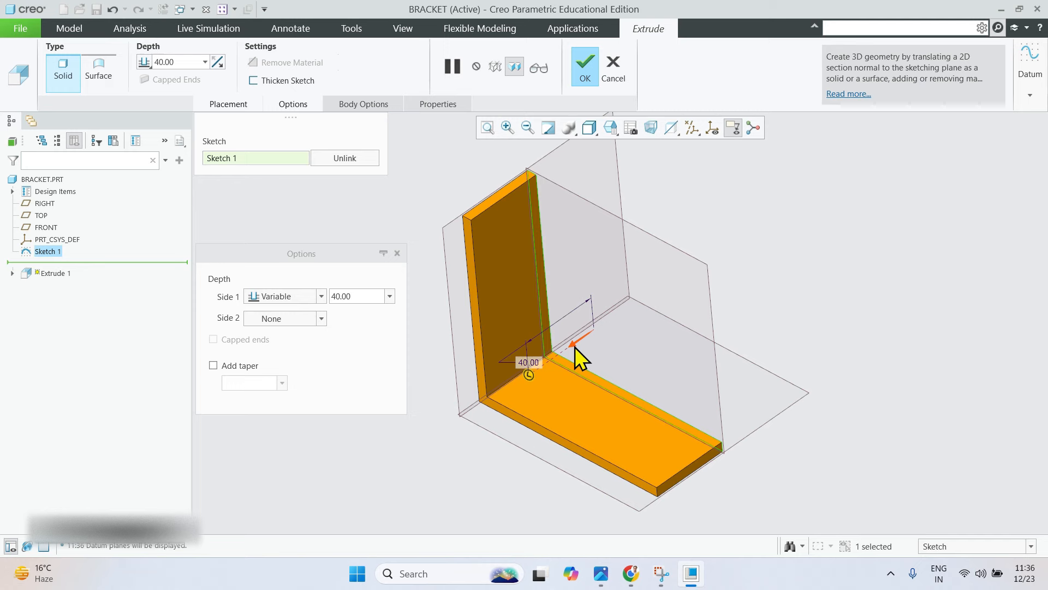
{"action": "left_click", "coordinate": [575, 346]}
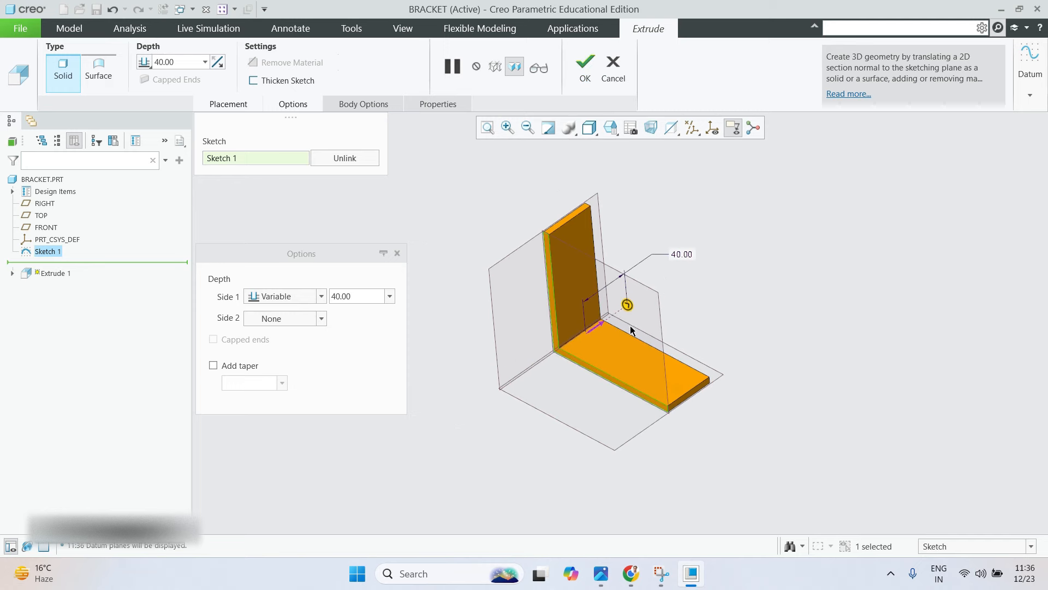
{"action": "middle_click_drag", "start_coordinate": [630, 327], "coordinate": [595, 332], "text": "shift"}
{"action": "left_click", "coordinate": [577, 320]}
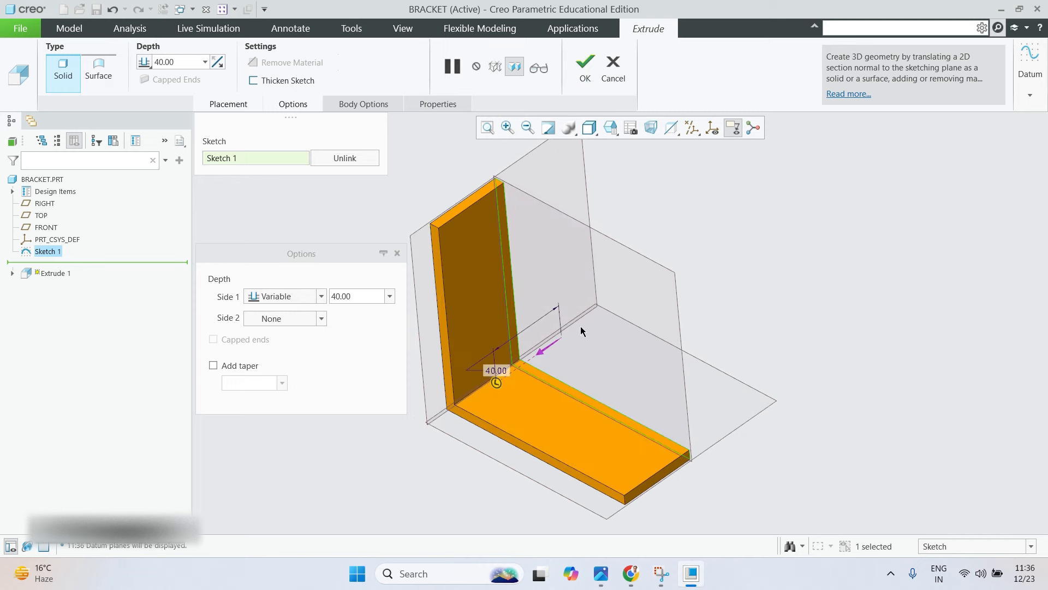
{"action": "left_click", "coordinate": [219, 62]}
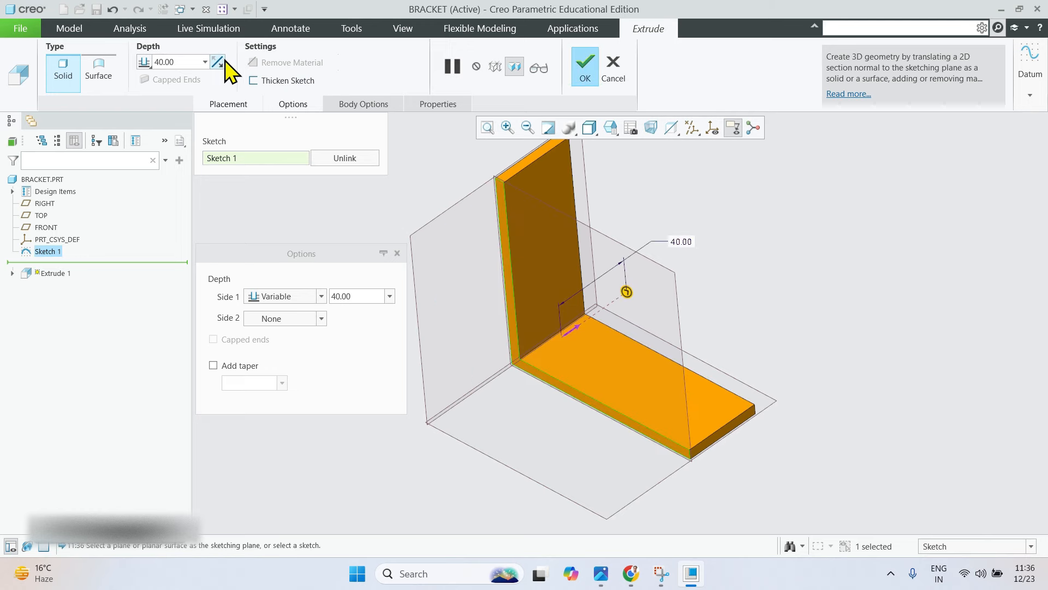
{"action": "left_click", "coordinate": [220, 62]}
{"action": "left_click", "coordinate": [221, 63]}
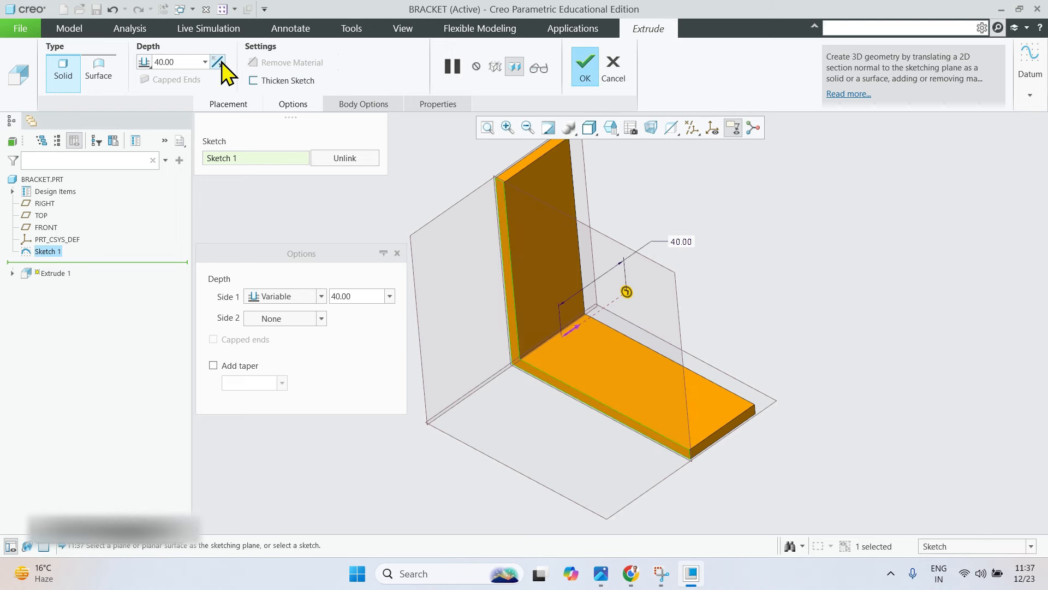
{"action": "left_click", "coordinate": [221, 62]}
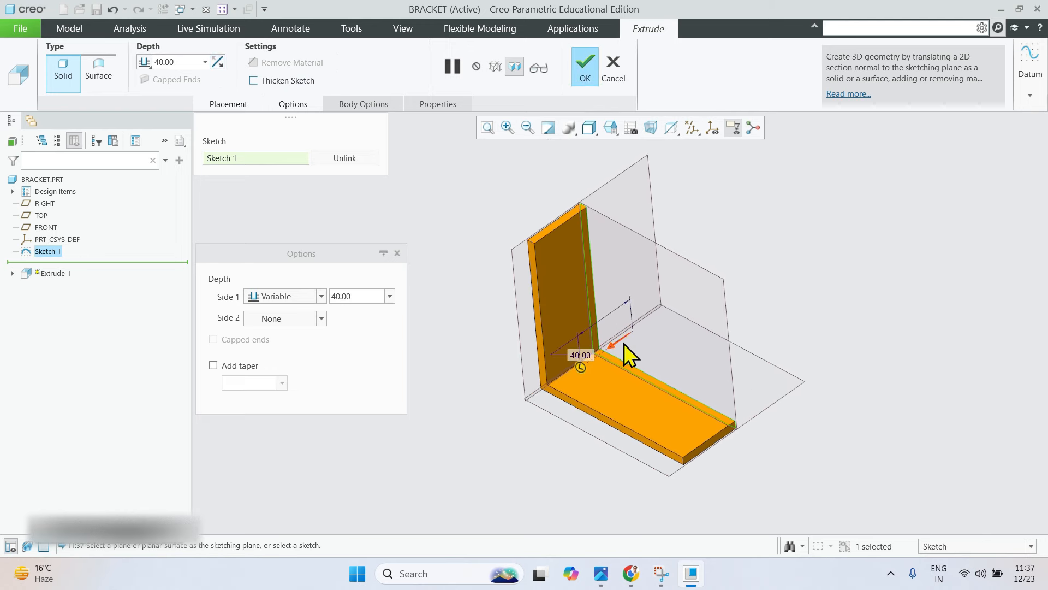
{"action": "scroll", "coordinate": [623, 342], "scroll_direction": "down", "scroll_amount": 3}
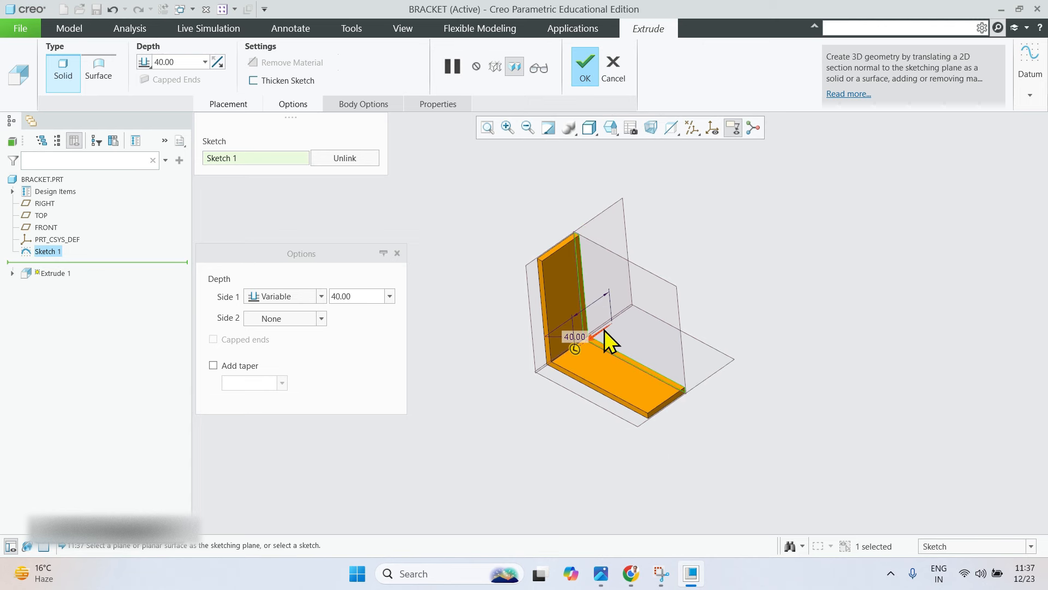
{"action": "scroll", "coordinate": [600, 295], "scroll_direction": "up", "scroll_amount": 2}
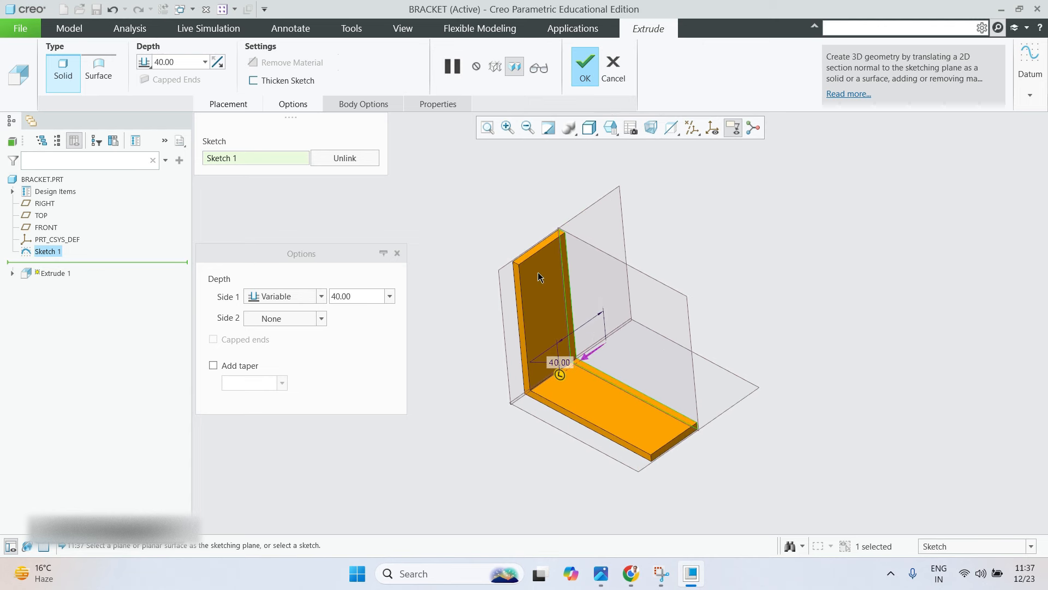
Make the 40 mm extrusion depth symmetric about the sketch plane.
{"action": "left_click", "coordinate": [143, 62]}
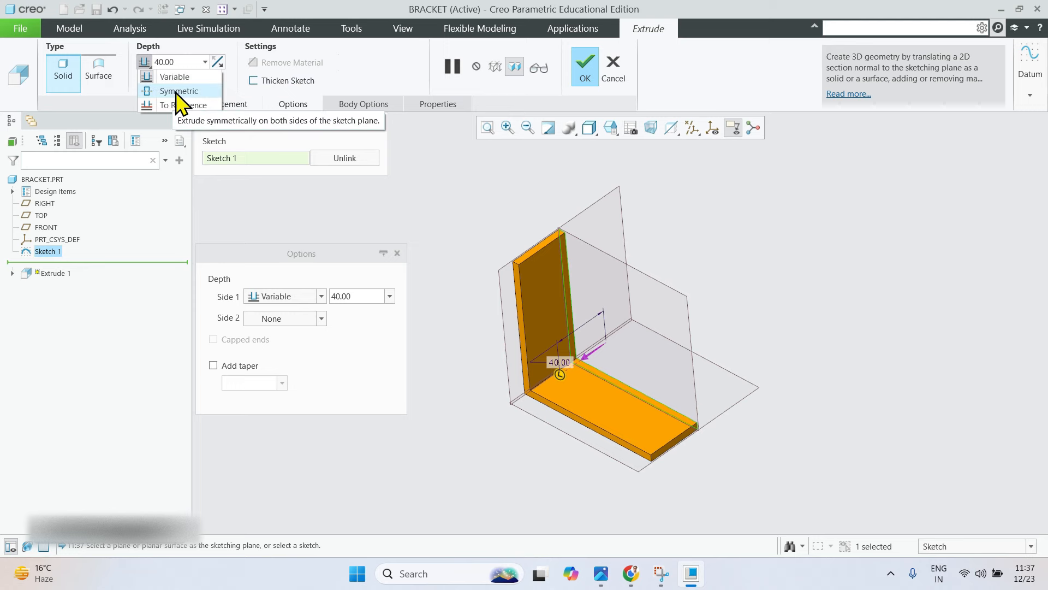
{"action": "left_click", "coordinate": [179, 91]}
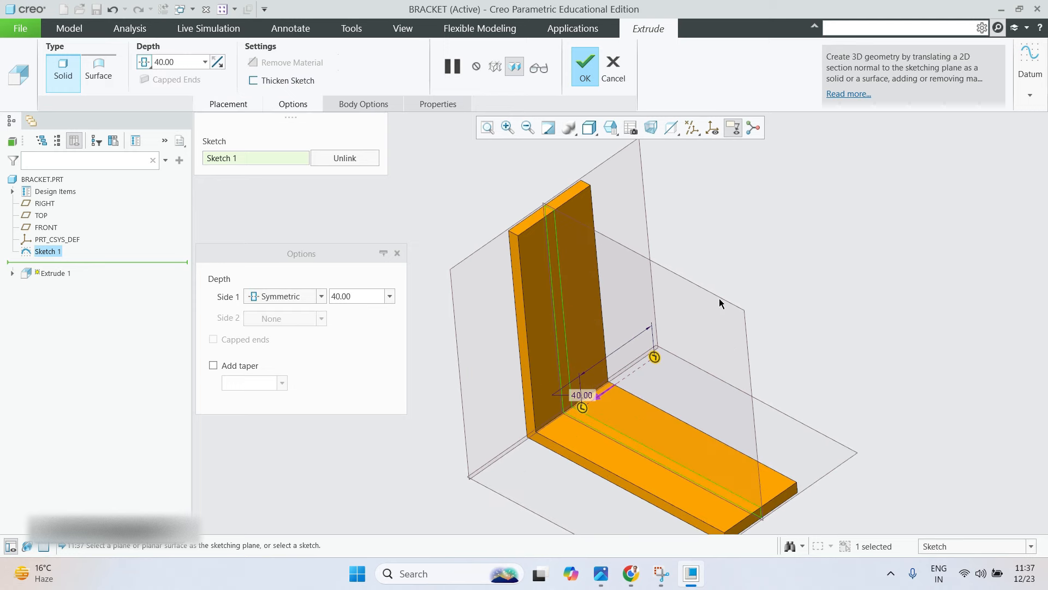
{"action": "scroll", "coordinate": [725, 302], "scroll_direction": "down", "scroll_amount": 2}
{"action": "scroll", "coordinate": [473, 215], "scroll_direction": "up", "scroll_amount": 2}
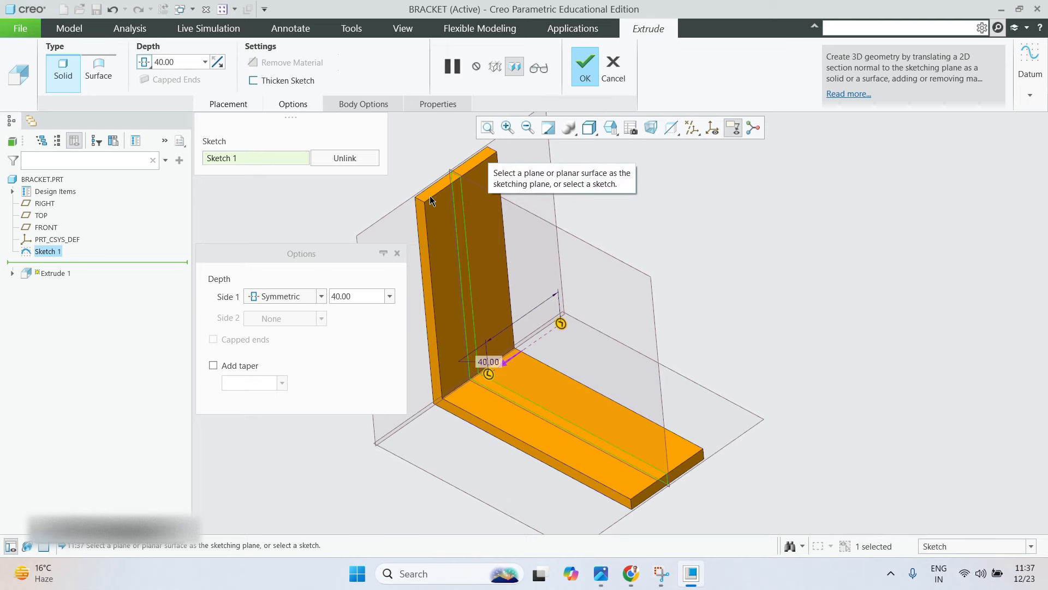
{"action": "right_click", "coordinate": [628, 262]}
{"action": "left_click", "coordinate": [640, 185]}
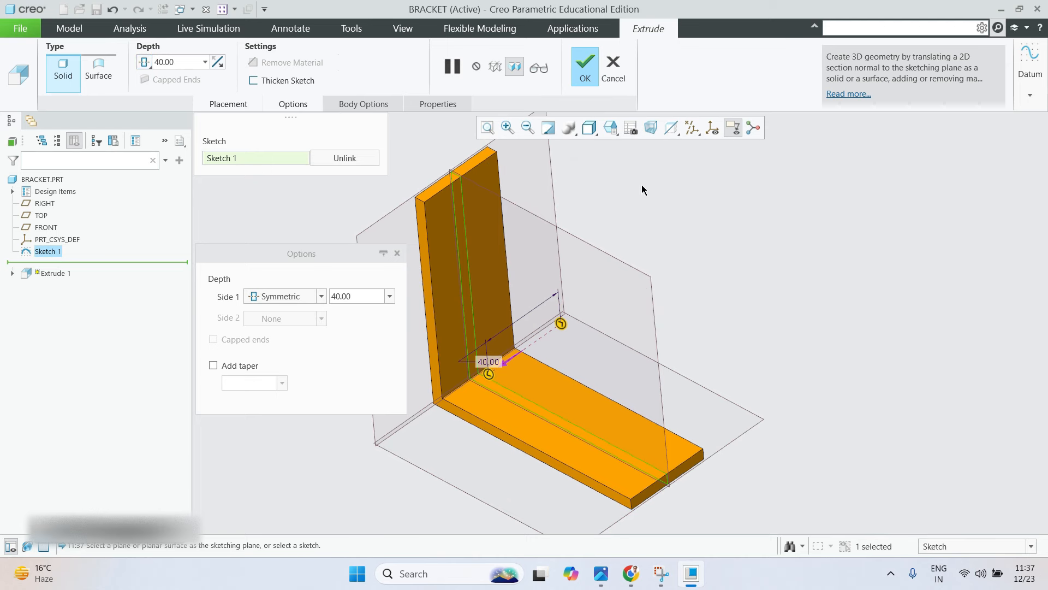
Complete the symmetric 40 mm extrusion of the L-shaped profile.
{"action": "scroll", "coordinate": [446, 308], "scroll_direction": "up", "scroll_amount": 2}
{"action": "middle_click_drag", "start_coordinate": [483, 307], "coordinate": [645, 282], "text": "shift"}
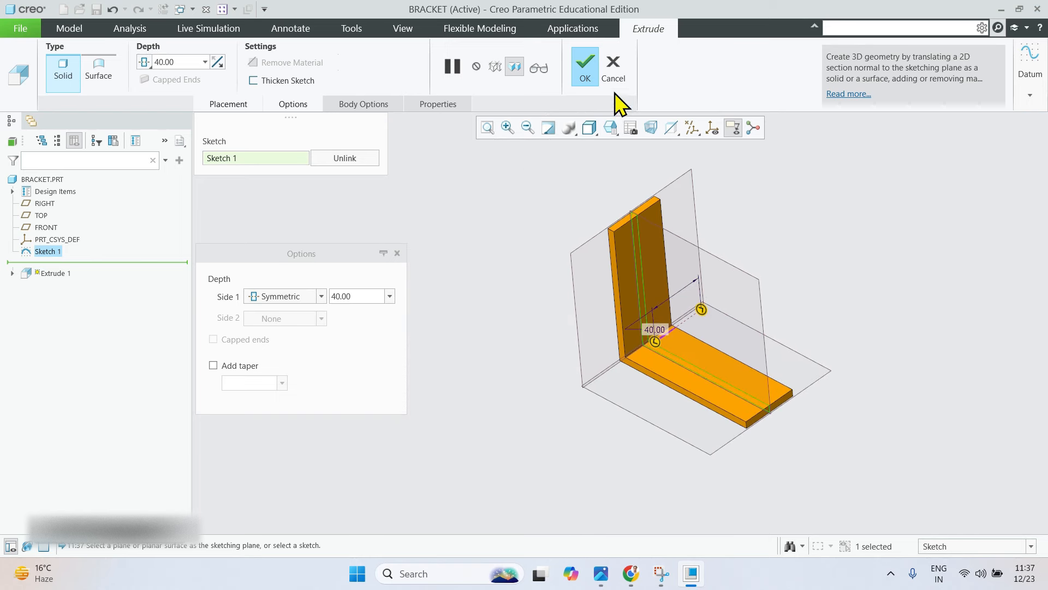
{"action": "left_click", "coordinate": [589, 68]}
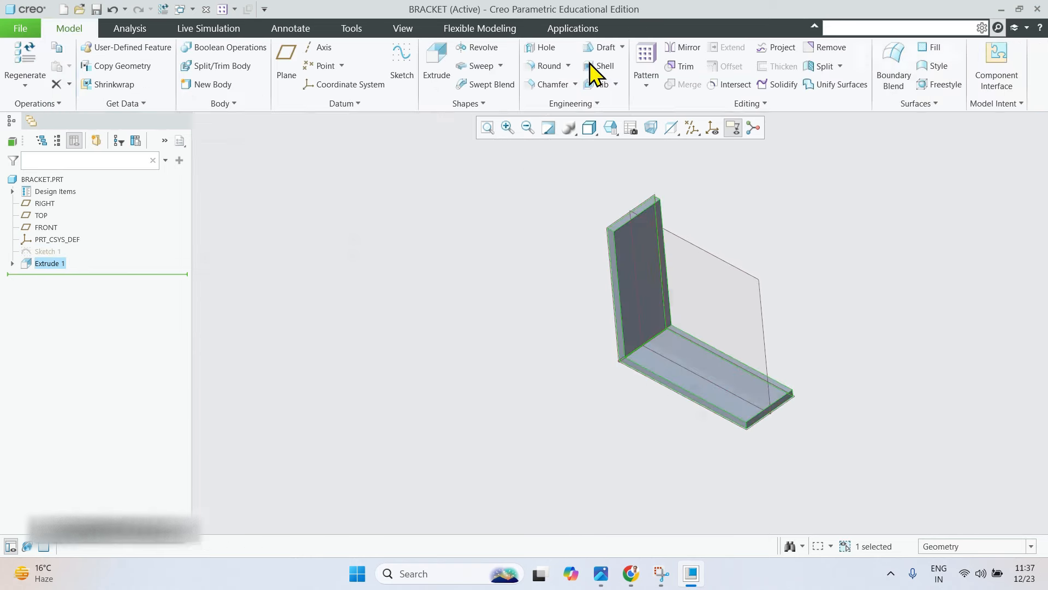
Examine the extruded L-shaped bracket in its default orientation and while rotating, zooming and panning the view.
{"action": "middle_click_drag", "start_coordinate": [740, 309], "coordinate": [599, 293]}
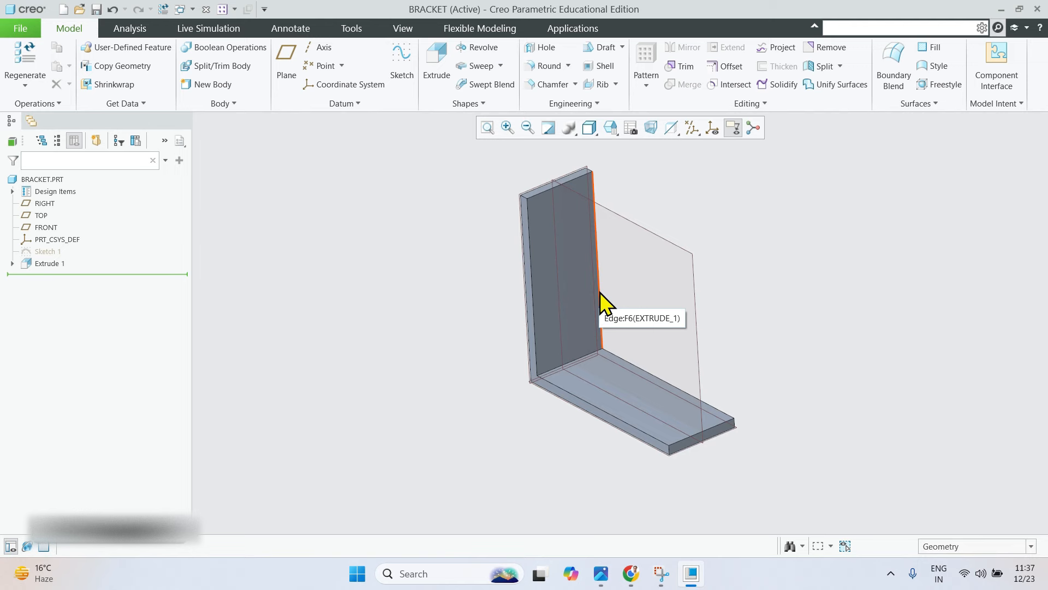
{"action": "key", "text": "ctrl+d"}
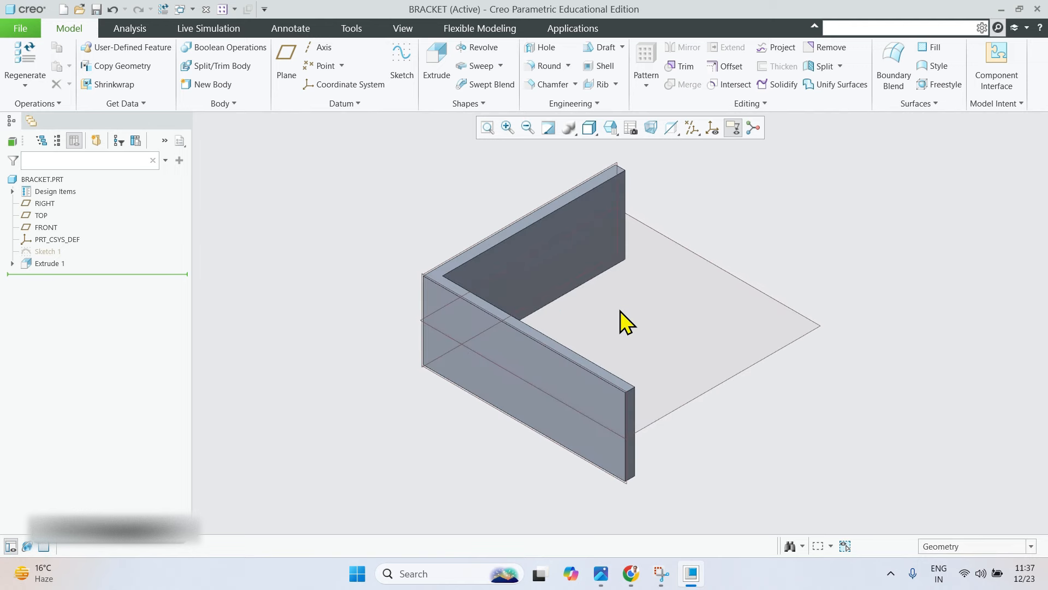
{"action": "middle_click_drag", "start_coordinate": [620, 310], "coordinate": [628, 249]}
{"action": "scroll", "coordinate": [623, 286], "scroll_direction": "up", "scroll_amount": 3}
{"action": "scroll", "coordinate": [622, 282], "scroll_direction": "down", "scroll_amount": 10}
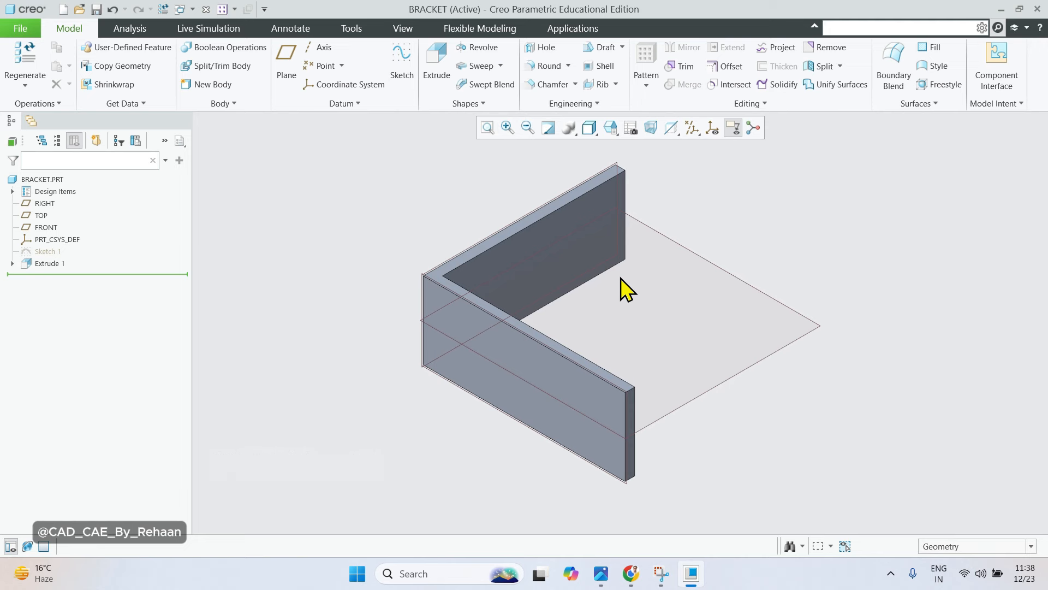
{"action": "scroll", "coordinate": [621, 277], "scroll_direction": "up", "scroll_amount": 3}
{"action": "scroll", "coordinate": [611, 277], "scroll_direction": "down", "scroll_amount": 3}
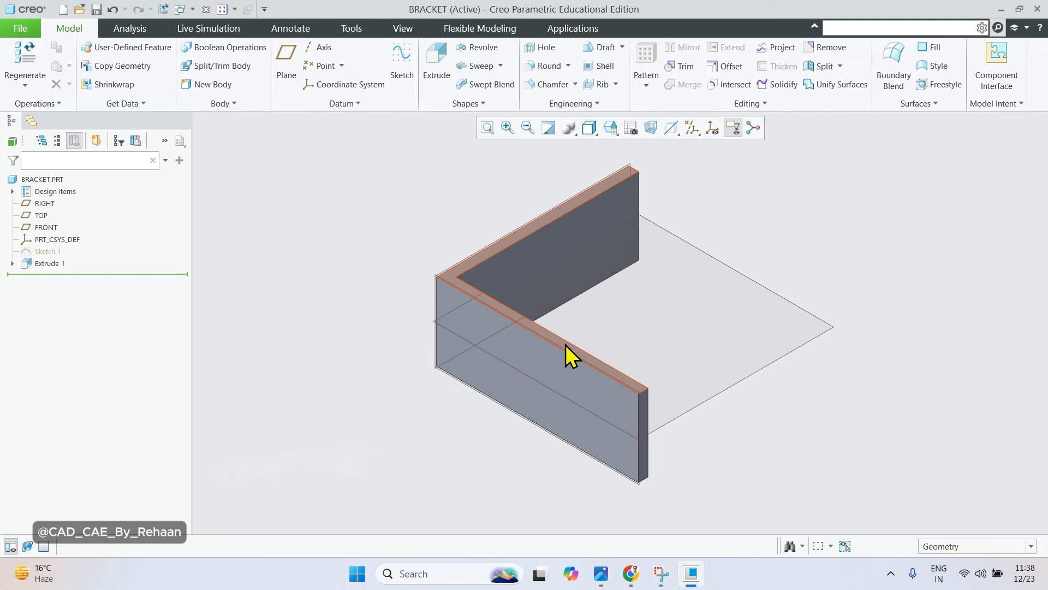
{"action": "scroll", "coordinate": [639, 320], "scroll_direction": "up", "scroll_amount": 5}
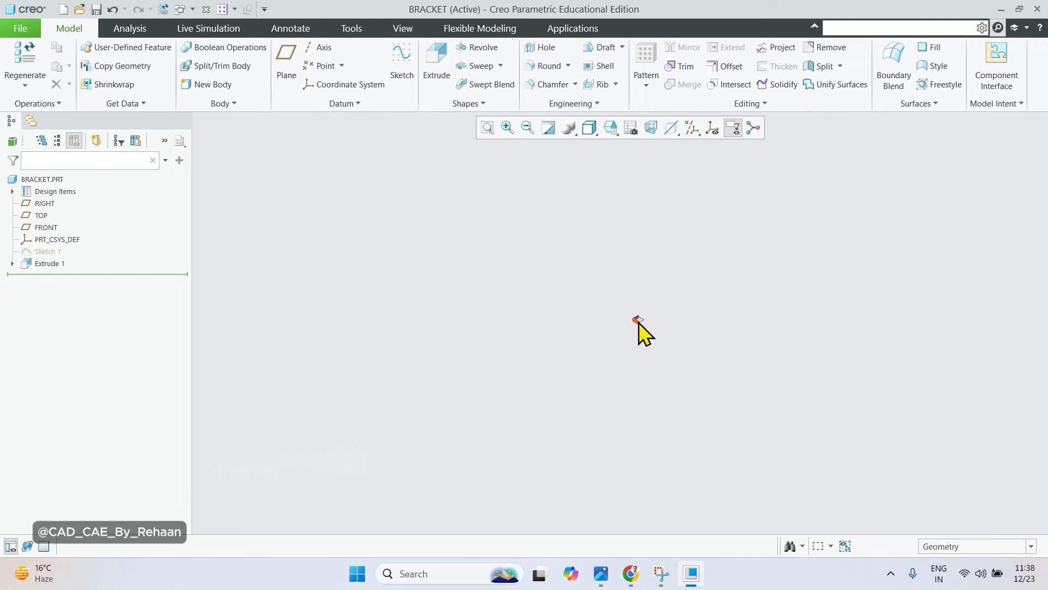
{"action": "scroll", "coordinate": [640, 306], "scroll_direction": "down", "scroll_amount": 3}
{"action": "scroll", "coordinate": [531, 454], "scroll_direction": "down", "scroll_amount": 4}
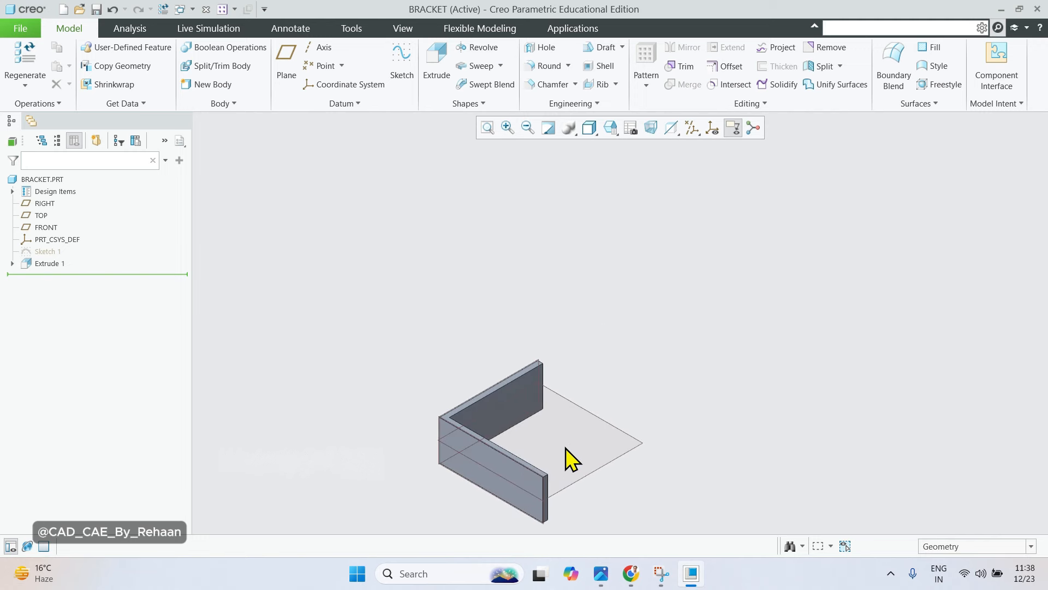
{"action": "mouse_move", "coordinate": [582, 409]}
{"action": "middle_mouse_down", "text": "shift"}
{"action": "mouse_move", "coordinate": [643, 349]}
{"action": "mouse_move", "coordinate": [648, 295]}
{"action": "mouse_move", "coordinate": [731, 249]}
{"action": "mouse_move", "coordinate": [606, 312]}
{"action": "mouse_move", "coordinate": [788, 237]}
{"action": "mouse_move", "coordinate": [426, 348]}
{"action": "mouse_move", "coordinate": [543, 255]}
{"action": "mouse_move", "coordinate": [671, 311]}
{"action": "mouse_move", "coordinate": [590, 339]}
{"action": "mouse_move", "coordinate": [566, 304]}
{"action": "mouse_move", "coordinate": [685, 303]}
{"action": "mouse_move", "coordinate": [627, 351]}
{"action": "middle_mouse_up", "text": "shift"}
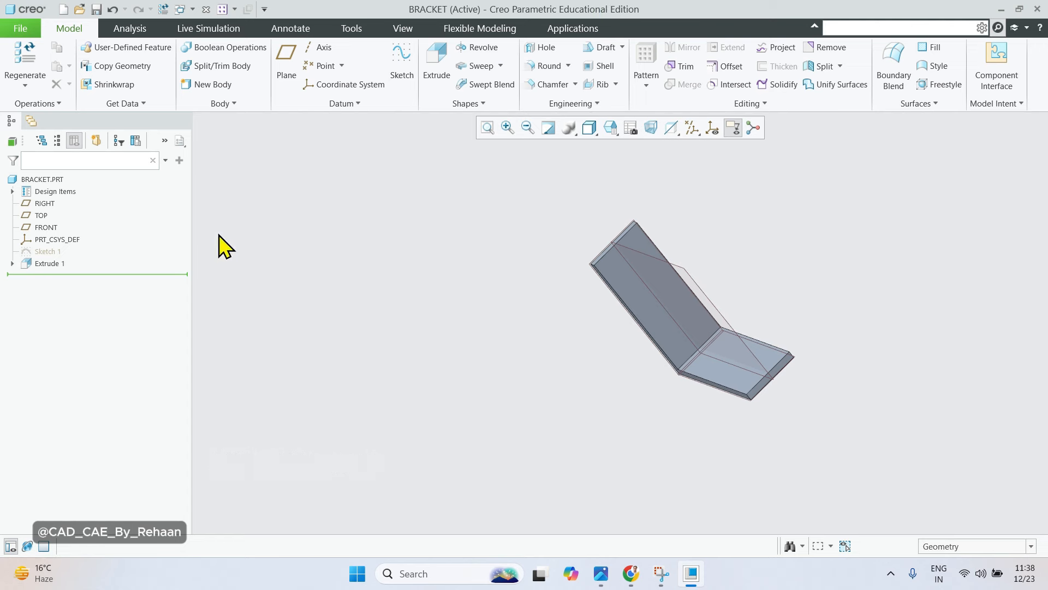
Inspect the L-shaped side face and the inner face of the bracket's upright leg.
{"action": "middle_click_drag", "start_coordinate": [606, 262], "coordinate": [595, 303]}
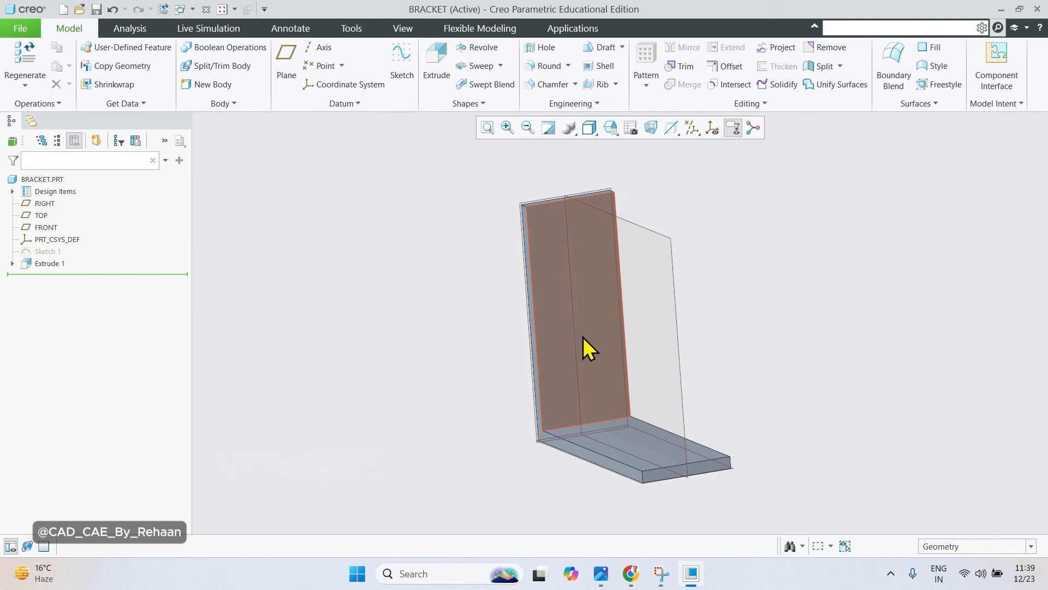
{"action": "mouse_move", "coordinate": [545, 300]}
{"action": "middle_mouse_down"}
{"action": "mouse_move", "coordinate": [541, 288]}
{"action": "mouse_move", "coordinate": [582, 289]}
{"action": "mouse_move", "coordinate": [540, 288]}
{"action": "middle_mouse_up"}
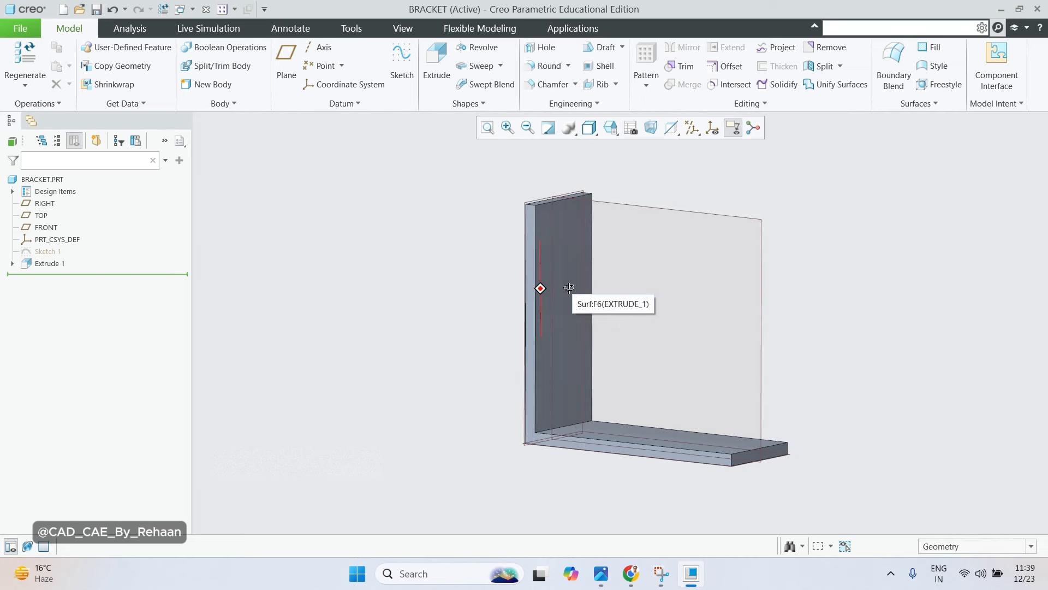
{"action": "scroll", "coordinate": [537, 278], "scroll_direction": "up", "scroll_amount": 2}
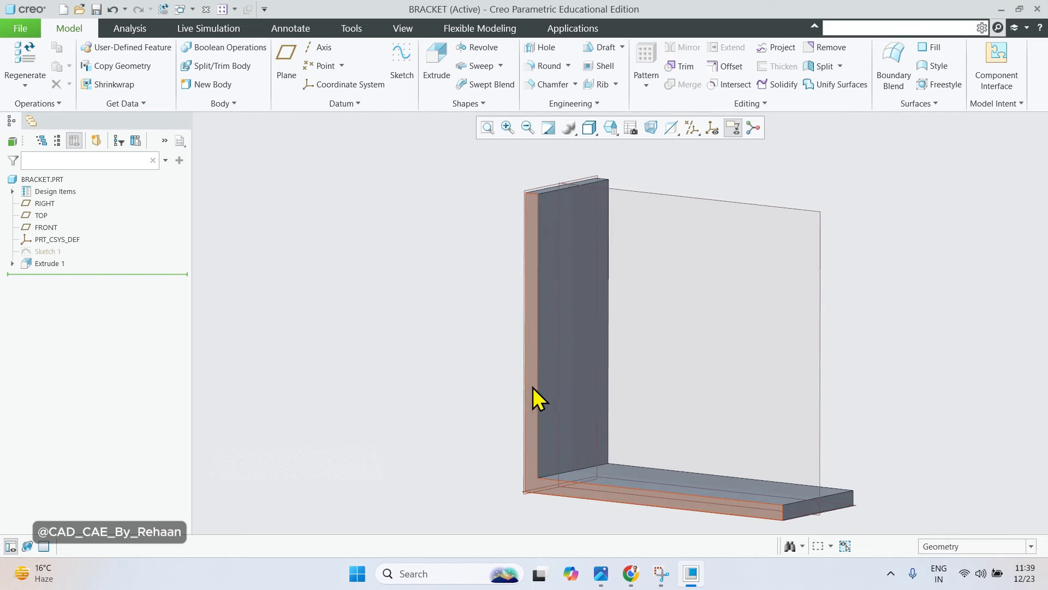
{"action": "left_click", "coordinate": [530, 369]}
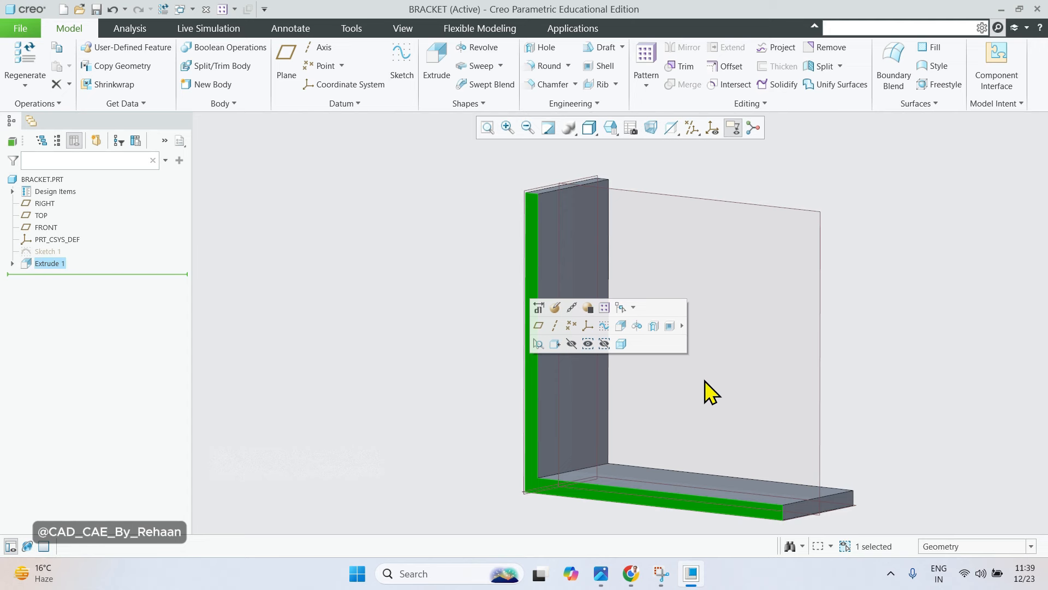
{"action": "middle_click_drag", "start_coordinate": [656, 372], "coordinate": [623, 327]}
{"action": "scroll", "coordinate": [600, 325], "scroll_direction": "down", "scroll_amount": 1}
{"action": "scroll", "coordinate": [580, 311], "scroll_direction": "up", "scroll_amount": 1}
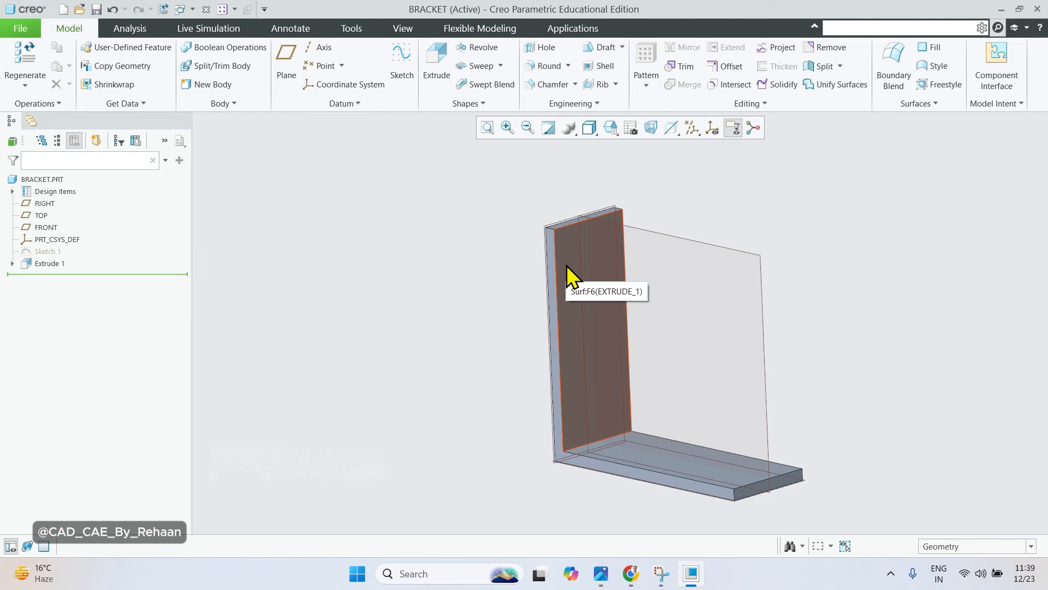
{"action": "scroll", "coordinate": [567, 265], "scroll_direction": "down", "scroll_amount": 3}
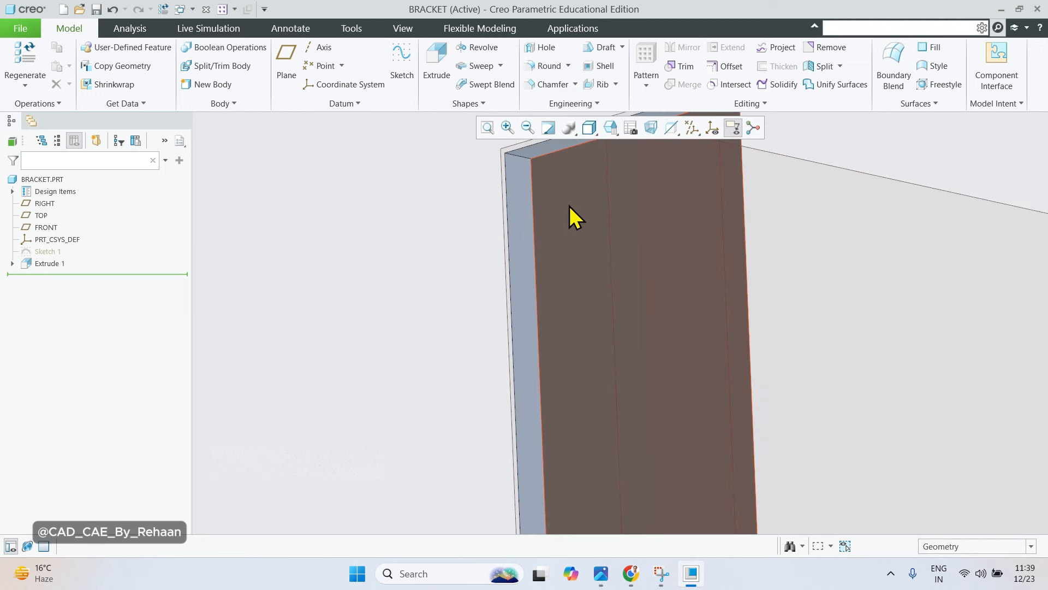
{"action": "scroll", "coordinate": [569, 245], "scroll_direction": "up", "scroll_amount": 3}
{"action": "scroll", "coordinate": [562, 310], "scroll_direction": "down", "scroll_amount": 1}
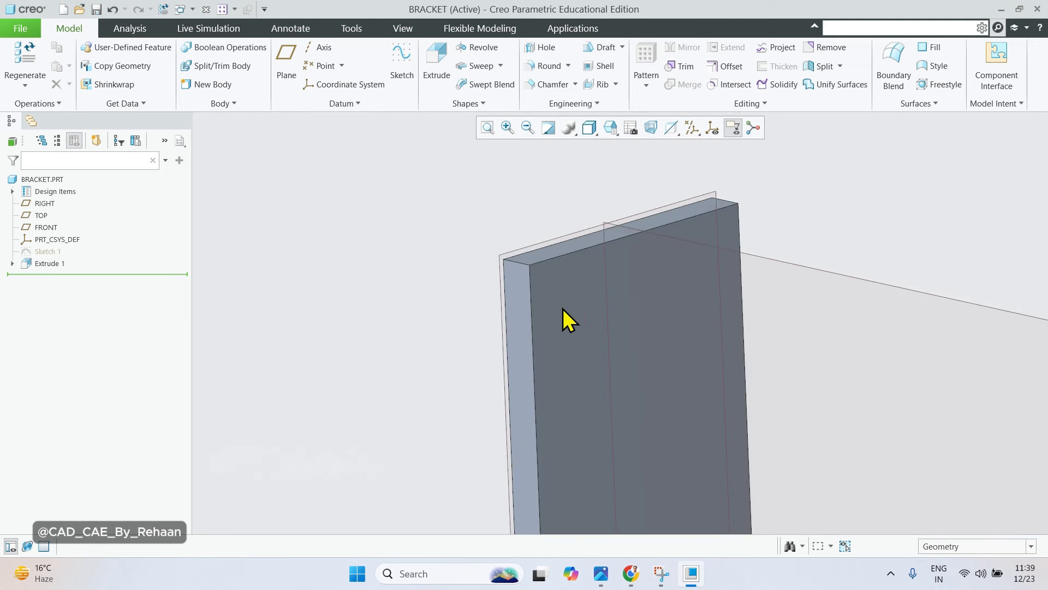
{"action": "left_click", "coordinate": [566, 299]}
{"action": "scroll", "coordinate": [566, 300], "scroll_direction": "up", "scroll_amount": 5}
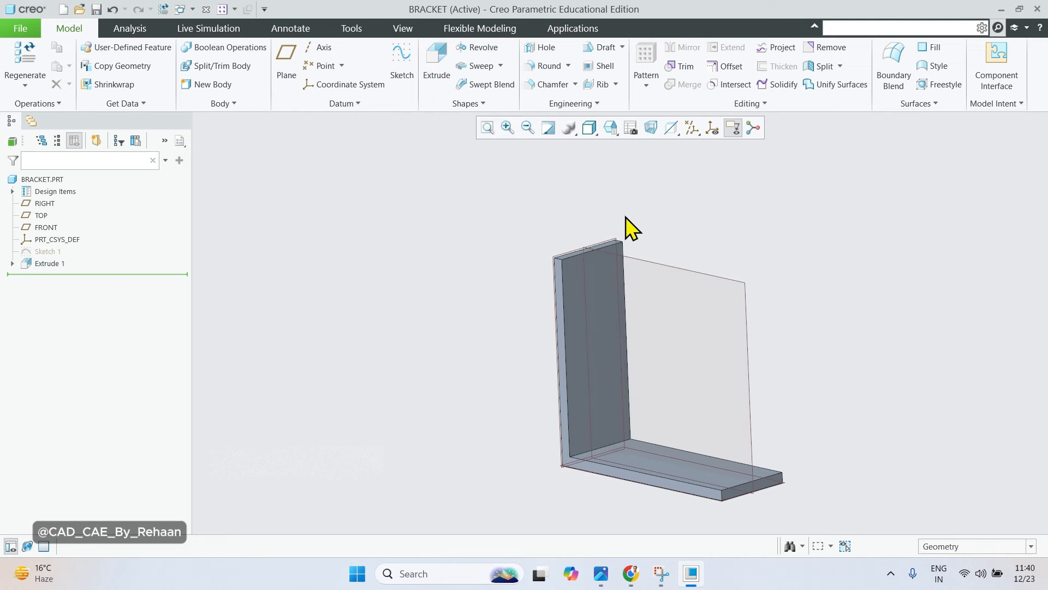
Start a new Extrude with its sketch on the inner face of the bracket's upright leg.
{"action": "left_click", "coordinate": [608, 305]}
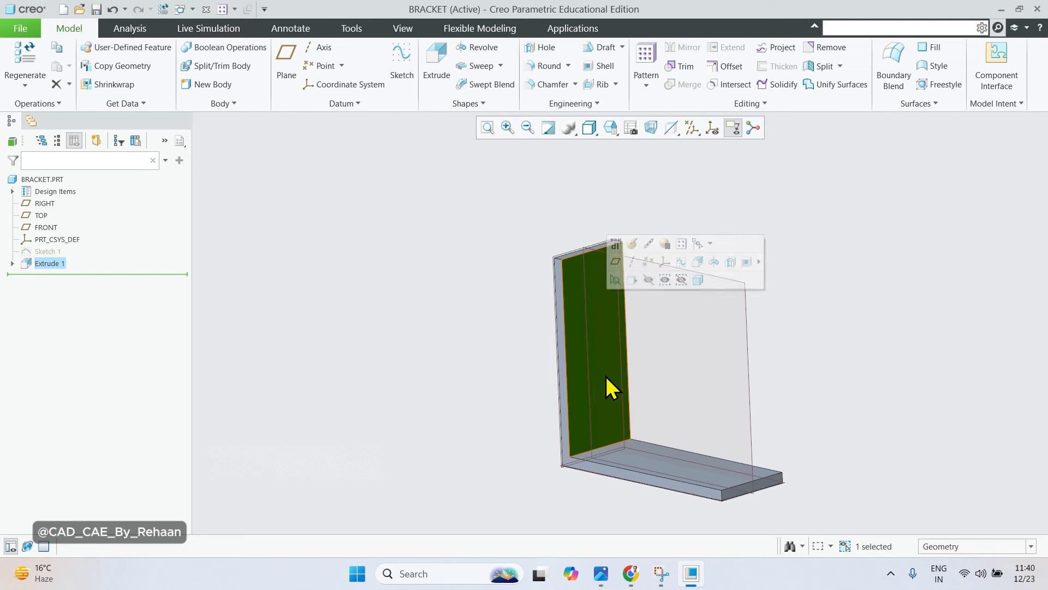
{"action": "left_click", "coordinate": [716, 389]}
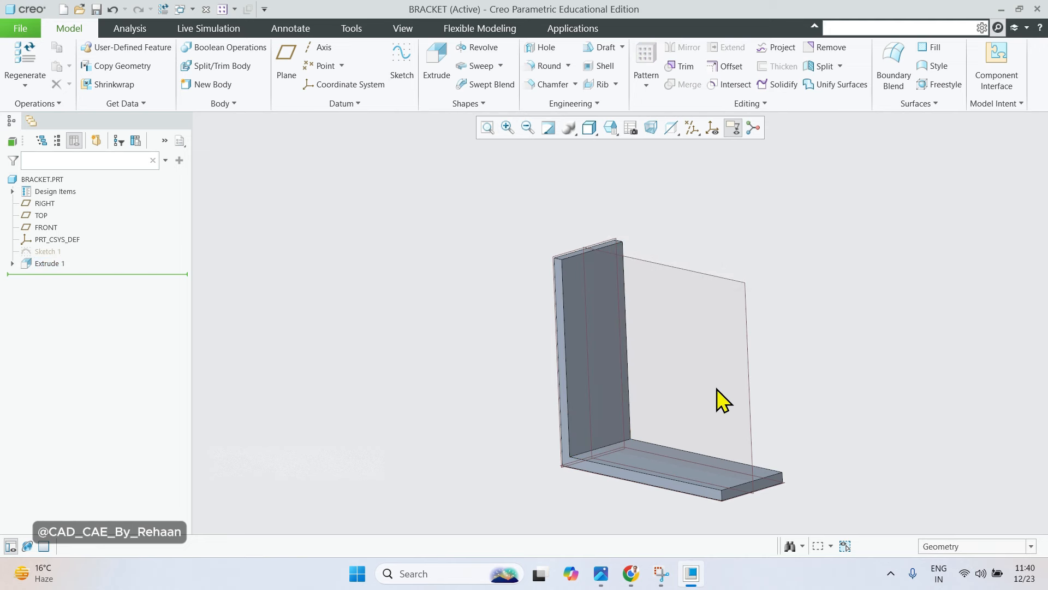
{"action": "left_click", "coordinate": [602, 310]}
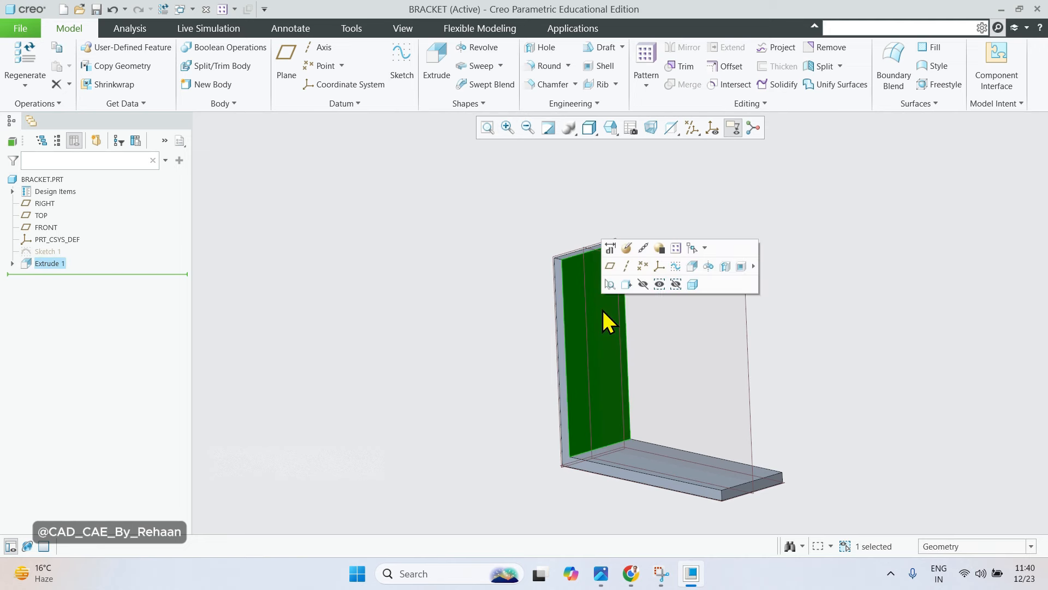
{"action": "left_click", "coordinate": [691, 267]}
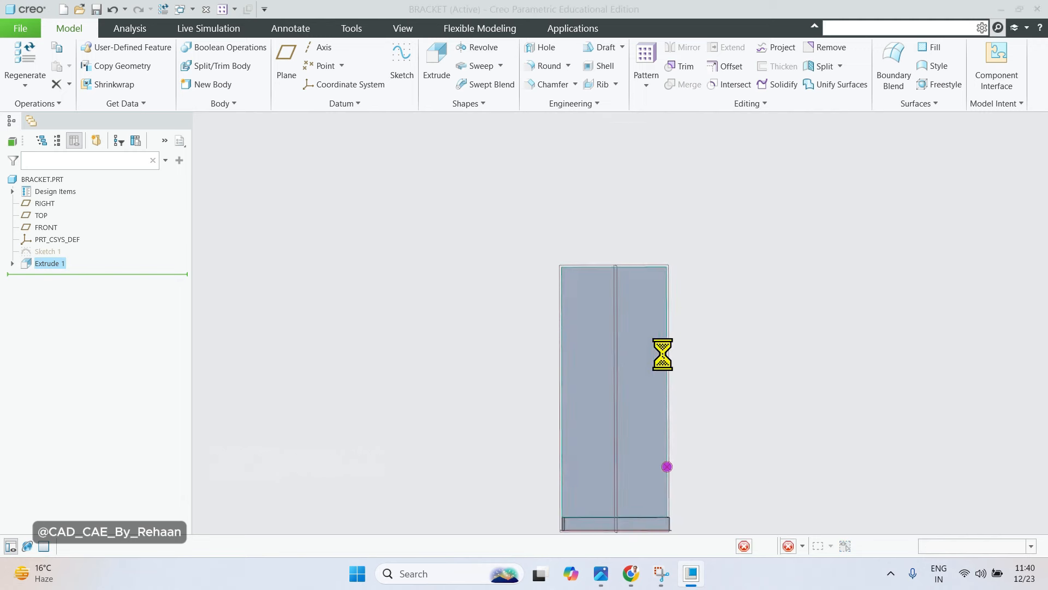
Sketch two equal circles about 10.5 mm in diameter, vertically aligned about 64.6 mm apart near the upright leg's midline.
{"action": "scroll", "coordinate": [650, 419], "scroll_direction": "down", "scroll_amount": 2}
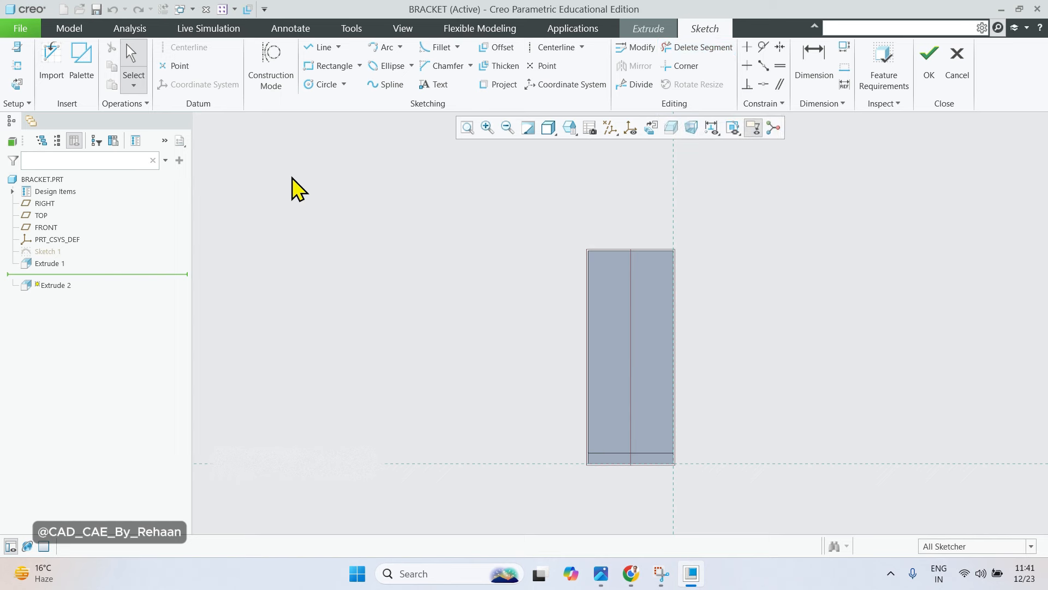
{"action": "scroll", "coordinate": [590, 297], "scroll_direction": "down", "scroll_amount": 2}
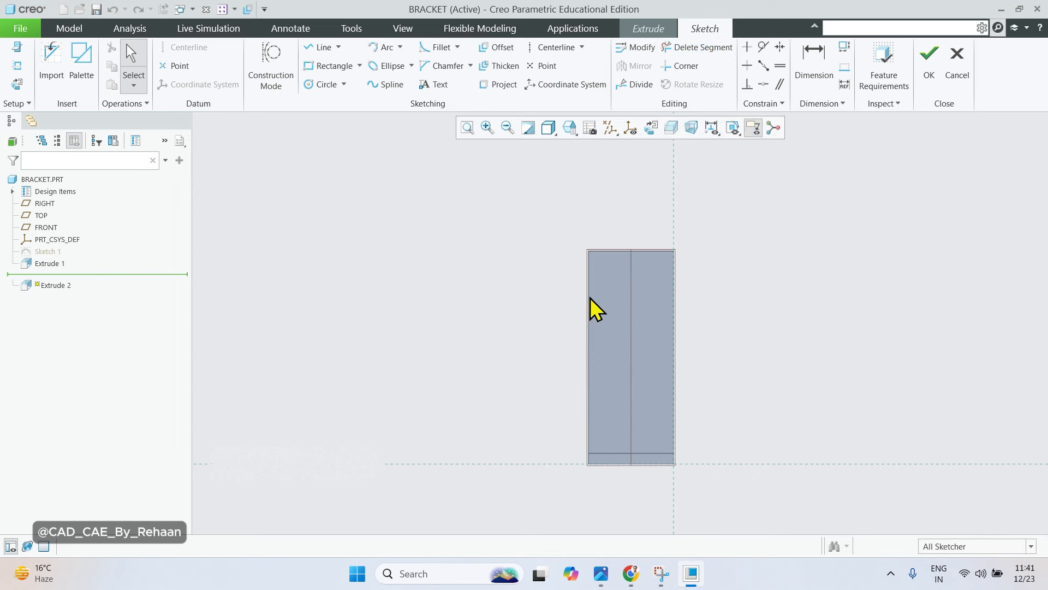
{"action": "scroll", "coordinate": [590, 292], "scroll_direction": "up", "scroll_amount": 2}
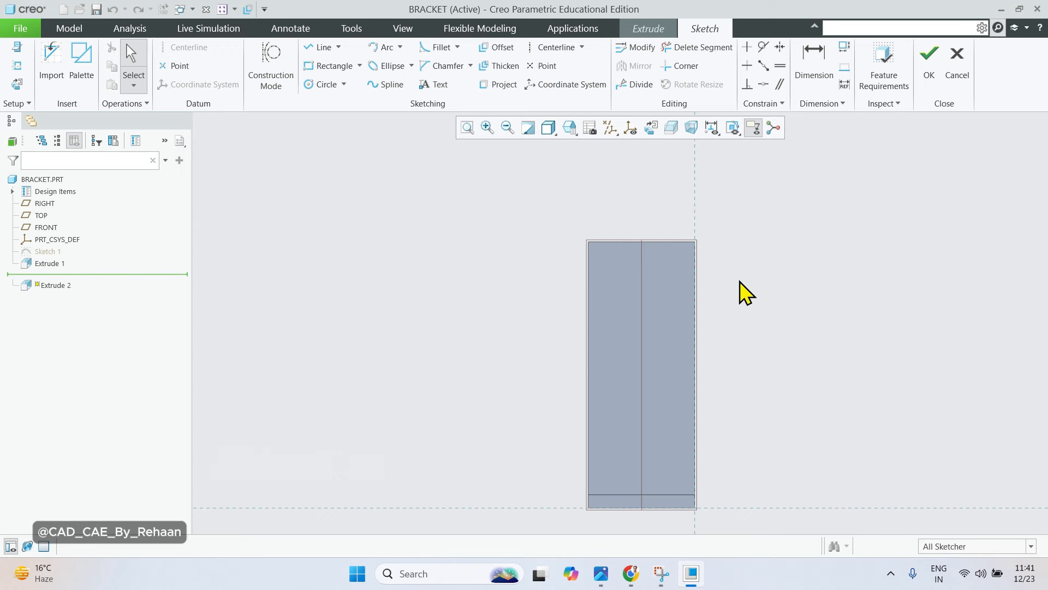
{"action": "scroll", "coordinate": [737, 314], "scroll_direction": "up", "scroll_amount": 1}
{"action": "scroll", "coordinate": [521, 211], "scroll_direction": "down", "scroll_amount": 2}
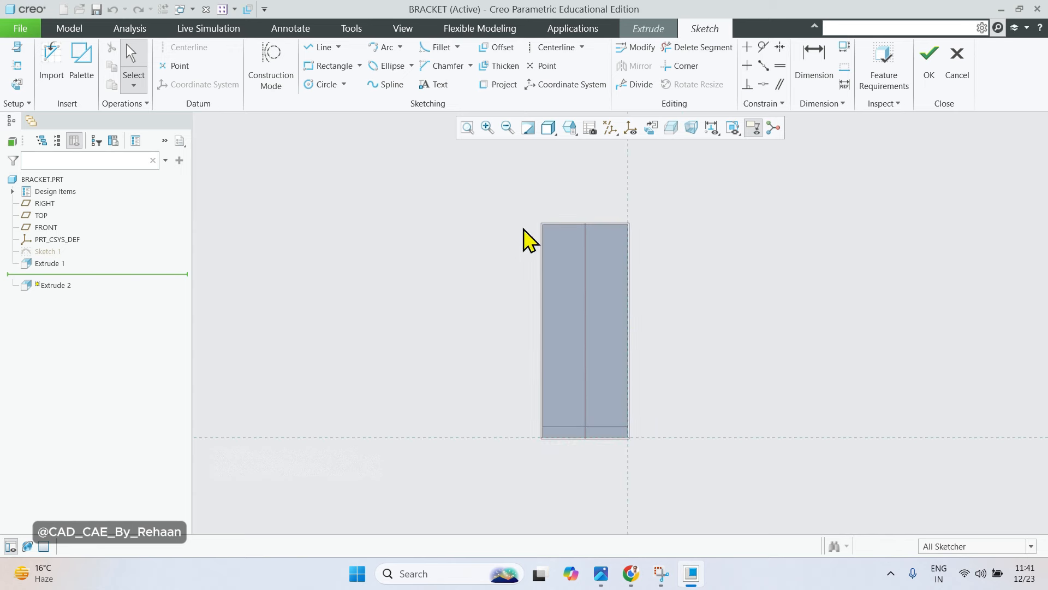
{"action": "left_click", "coordinate": [332, 85]}
{"action": "scroll", "coordinate": [601, 256], "scroll_direction": "up", "scroll_amount": 2}
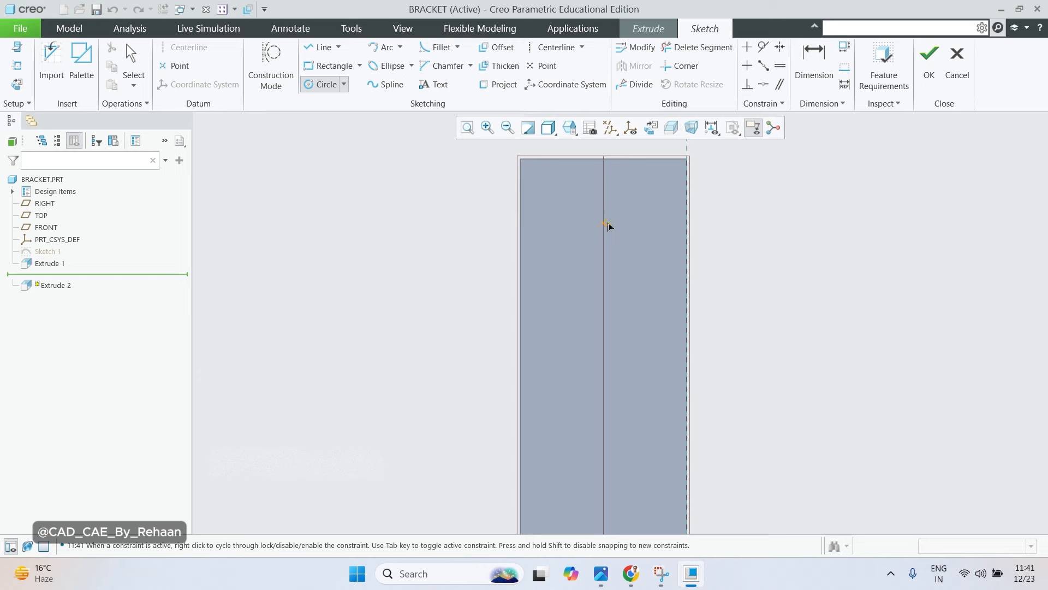
{"action": "left_click", "coordinate": [614, 249]}
{"action": "scroll", "coordinate": [621, 285], "scroll_direction": "down", "scroll_amount": 2}
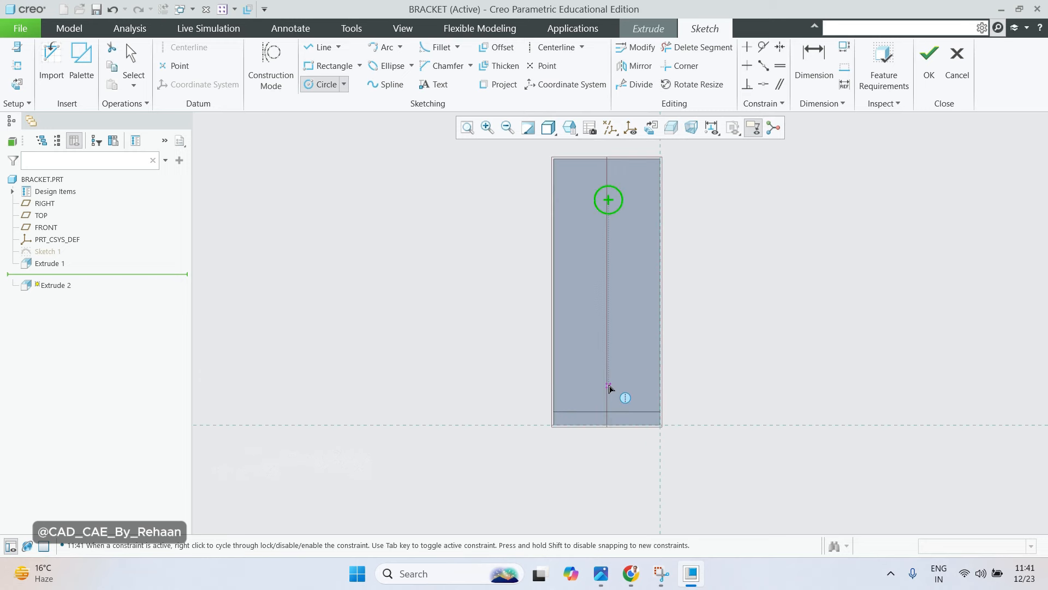
{"action": "left_click", "coordinate": [606, 376]}
{"action": "left_click", "coordinate": [616, 388]}
{"action": "scroll", "coordinate": [615, 388], "scroll_direction": "down", "scroll_amount": 1}
{"action": "middle_click", "coordinate": [617, 389]}
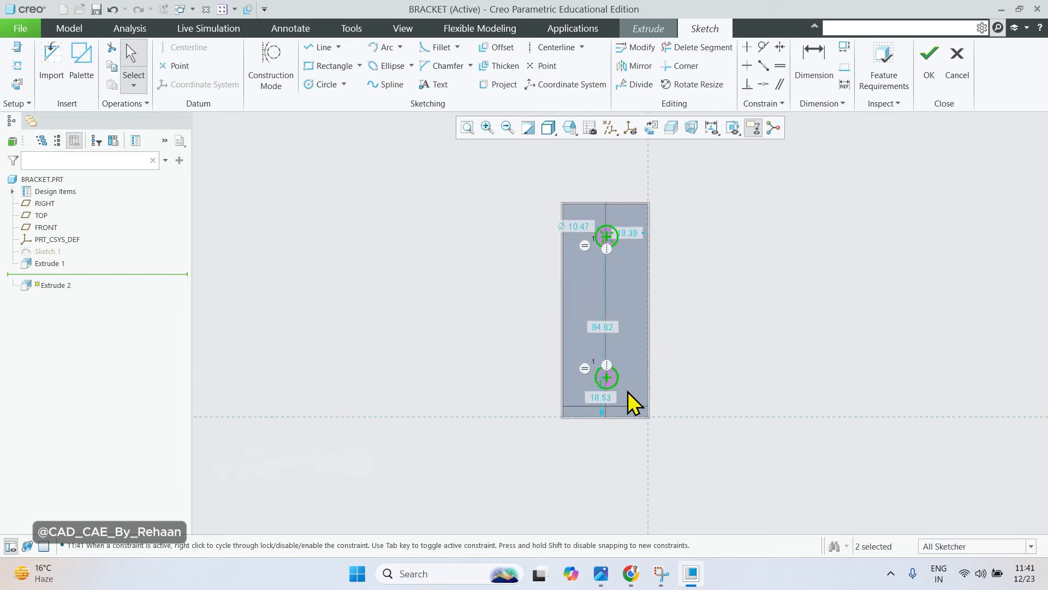
Set the diameter of the two equal circles to 10 mm.
{"action": "scroll", "coordinate": [626, 391], "scroll_direction": "up", "scroll_amount": 3}
{"action": "scroll", "coordinate": [580, 433], "scroll_direction": "down", "scroll_amount": 3}
{"action": "scroll", "coordinate": [632, 420], "scroll_direction": "up", "scroll_amount": 3}
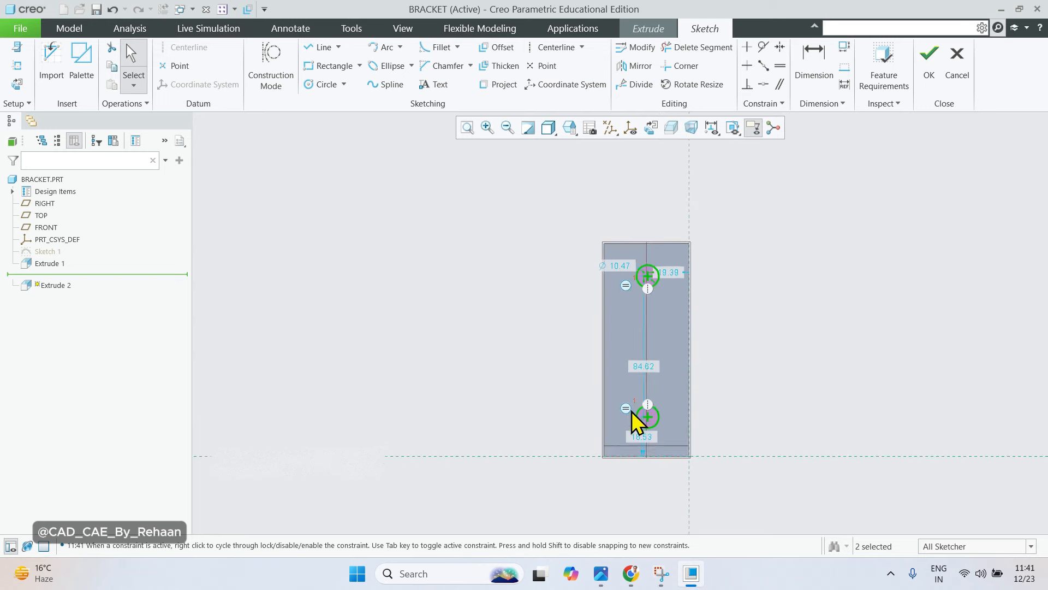
{"action": "scroll", "coordinate": [649, 428], "scroll_direction": "down", "scroll_amount": 1}
{"action": "scroll", "coordinate": [627, 236], "scroll_direction": "up", "scroll_amount": 3}
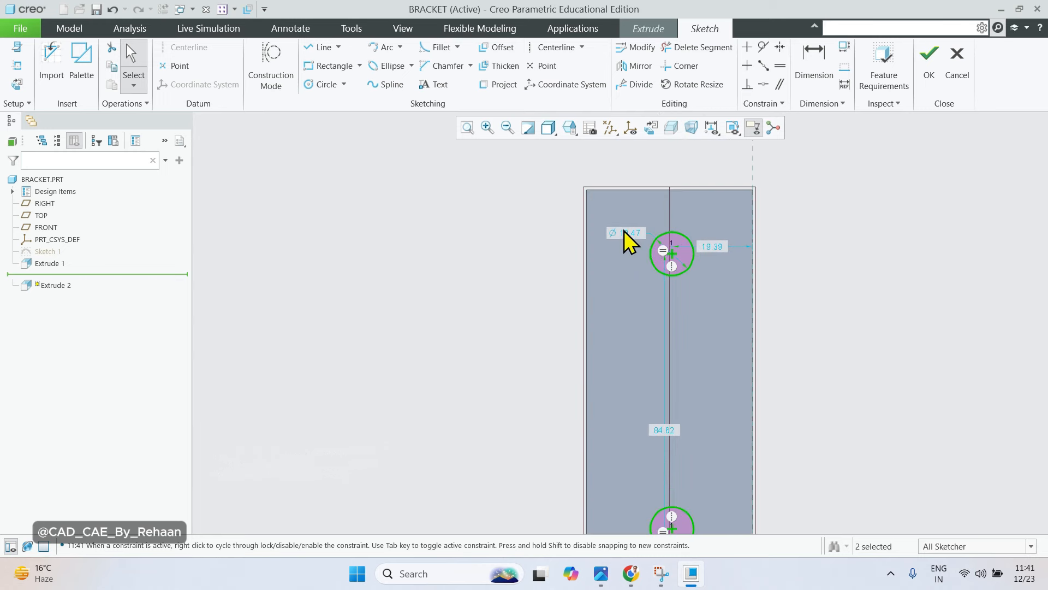
{"action": "double_click", "coordinate": [631, 232]}
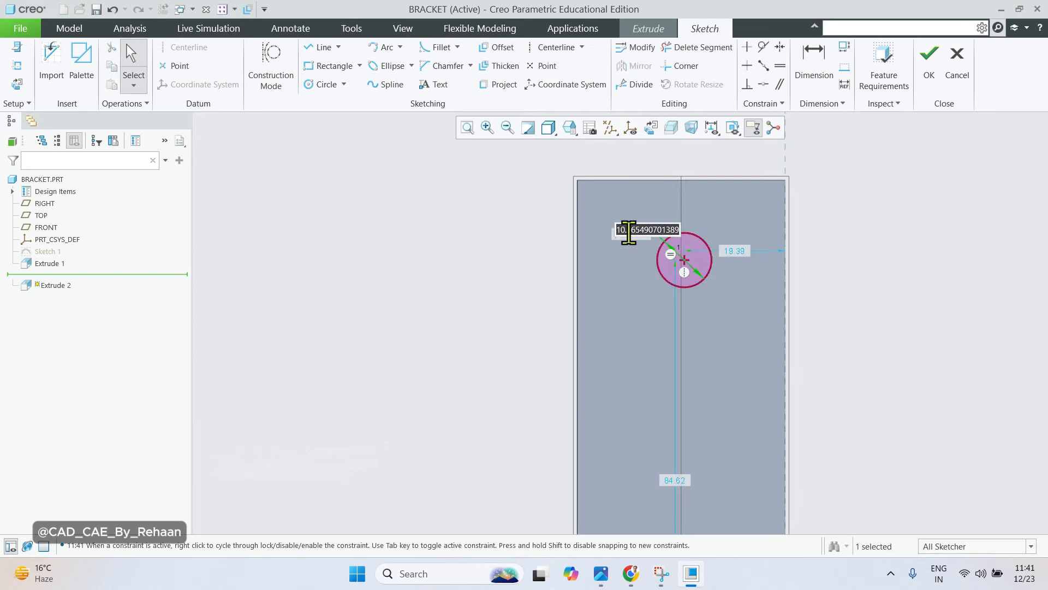
{"action": "type", "text": "10"}
{"action": "key", "text": "Return"}
{"action": "scroll", "coordinate": [533, 284], "scroll_direction": "down", "scroll_amount": 3}
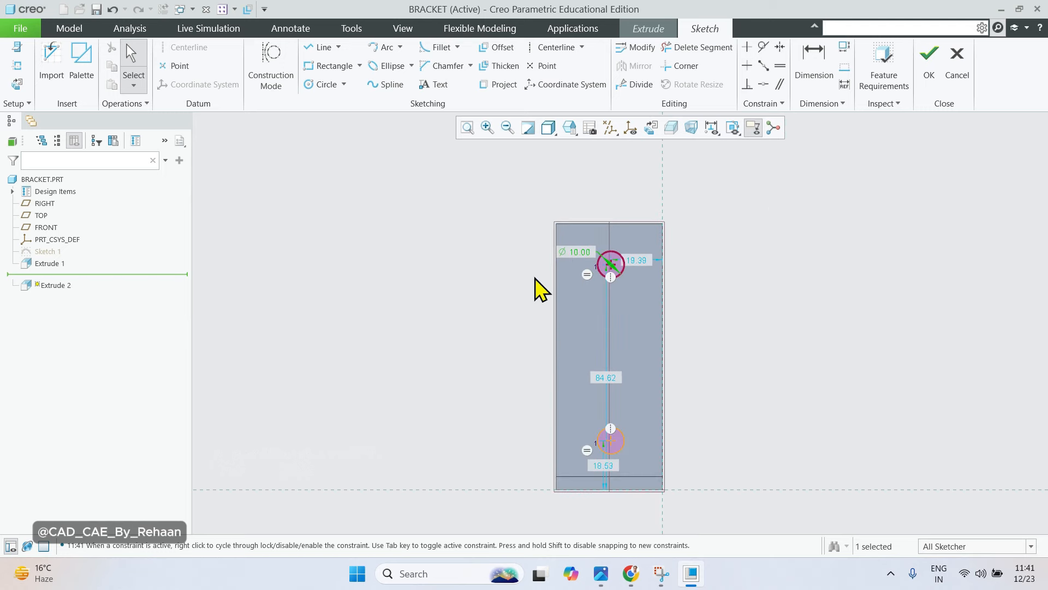
Inspect the equal radii constraint on the upper circle.
{"action": "scroll", "coordinate": [594, 265], "scroll_direction": "up", "scroll_amount": 4}
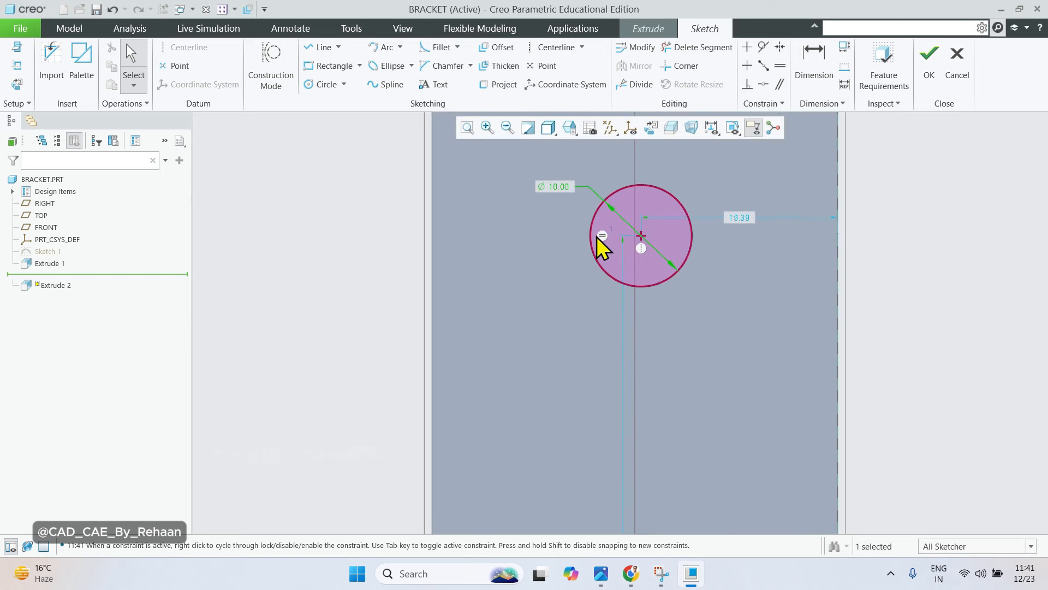
{"action": "left_click", "coordinate": [602, 236]}
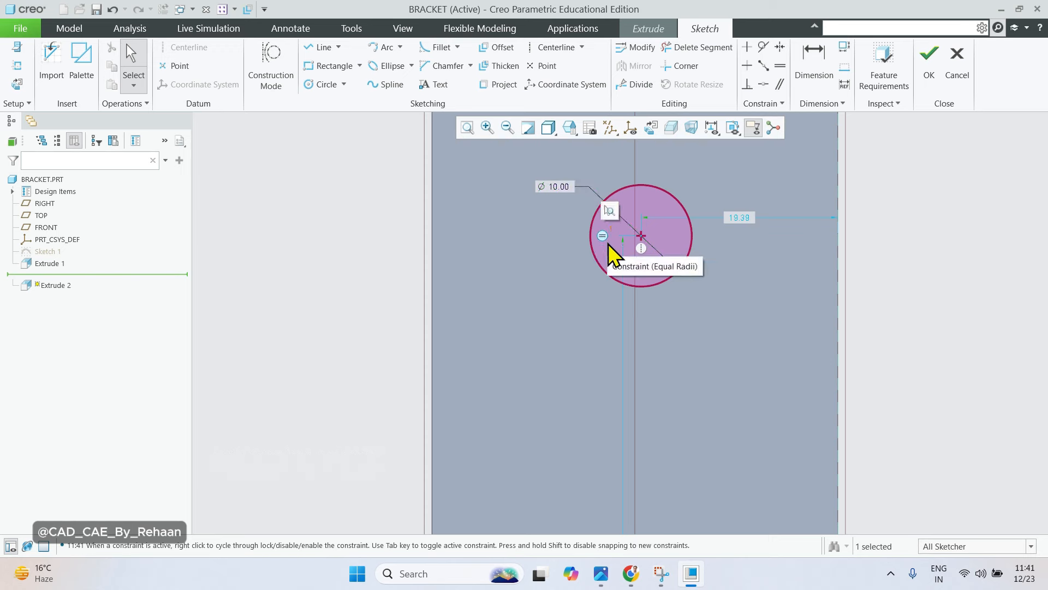
{"action": "scroll", "coordinate": [726, 358], "scroll_direction": "down", "scroll_amount": 4}
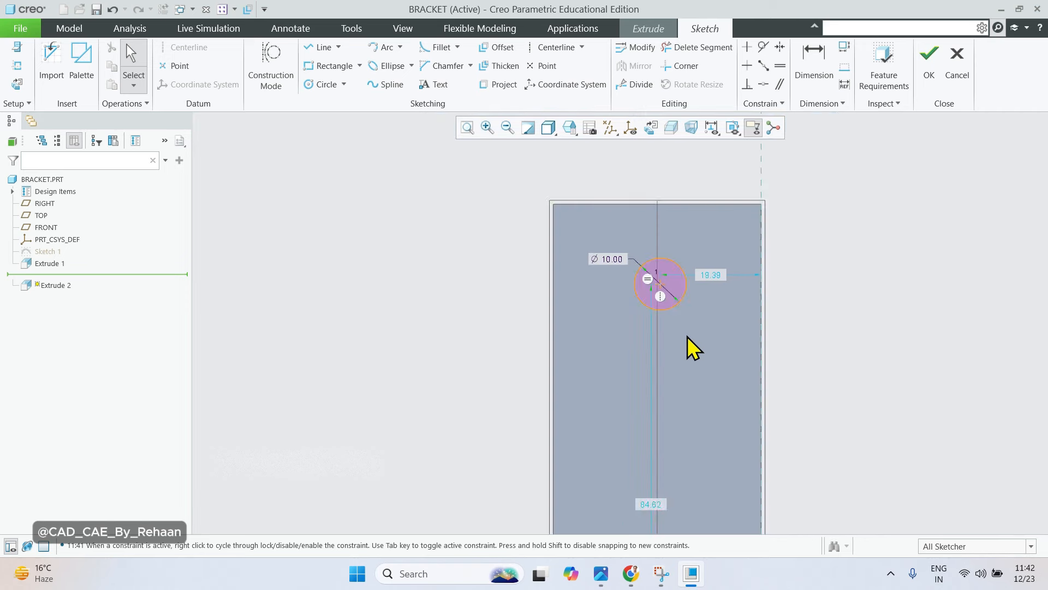
Set the lower circle's center height above the upright leg's bottom edge to 15 mm.
{"action": "scroll", "coordinate": [688, 447], "scroll_direction": "up", "scroll_amount": 5}
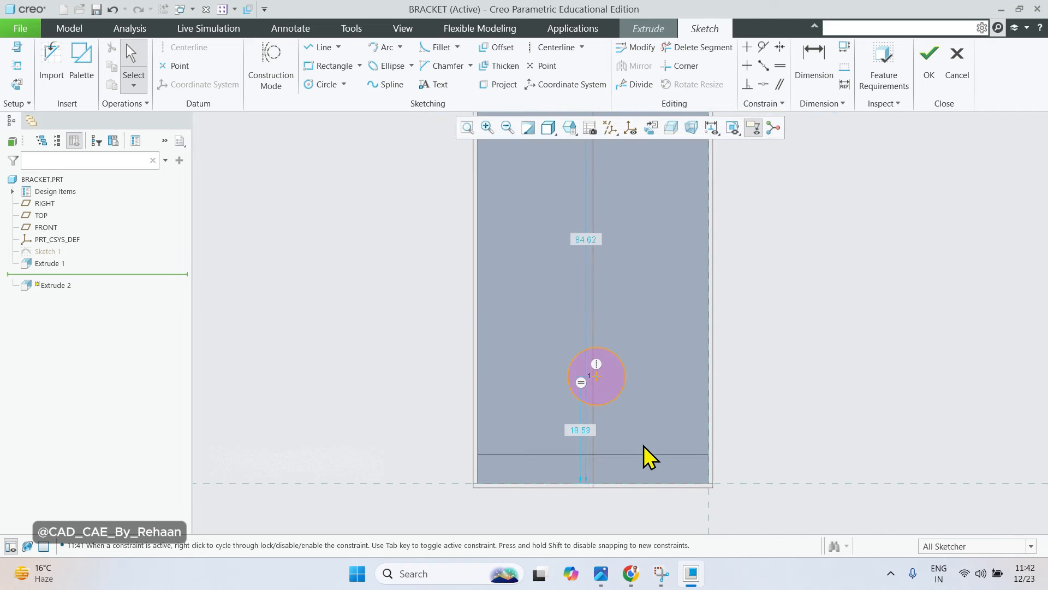
{"action": "scroll", "coordinate": [691, 458], "scroll_direction": "down", "scroll_amount": 1}
{"action": "scroll", "coordinate": [672, 513], "scroll_direction": "up", "scroll_amount": 3}
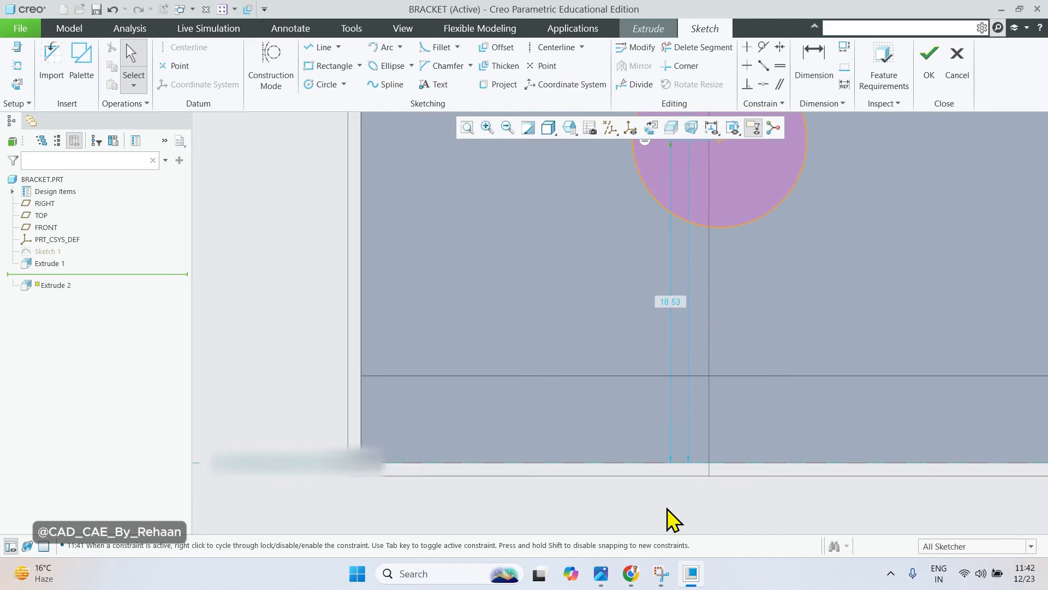
{"action": "scroll", "coordinate": [486, 475], "scroll_direction": "down", "scroll_amount": 3}
{"action": "scroll", "coordinate": [573, 377], "scroll_direction": "up", "scroll_amount": 2}
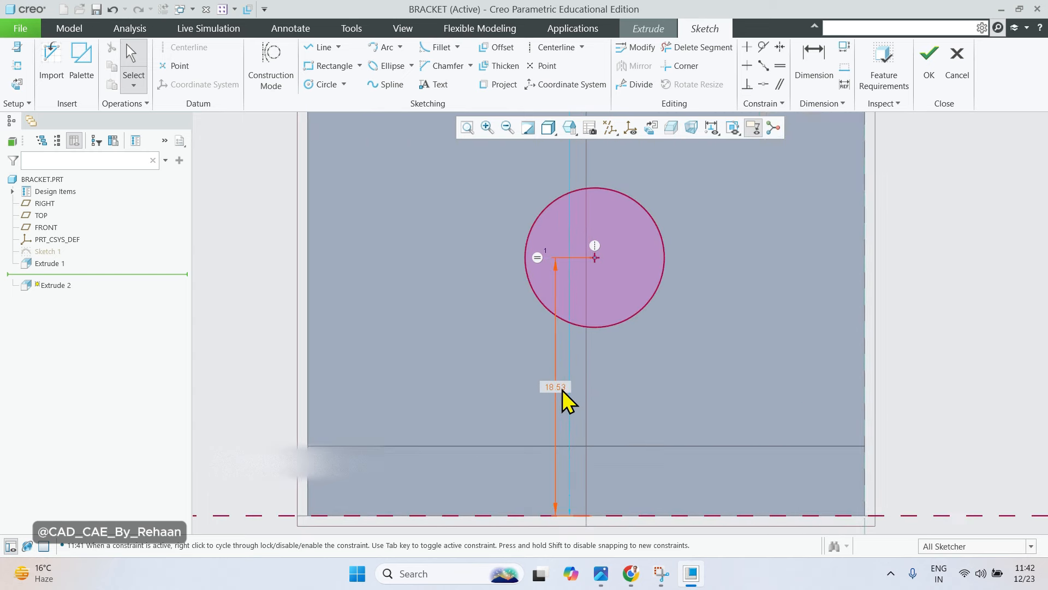
{"action": "double_click", "coordinate": [562, 383]}
{"action": "type", "text": "15"}
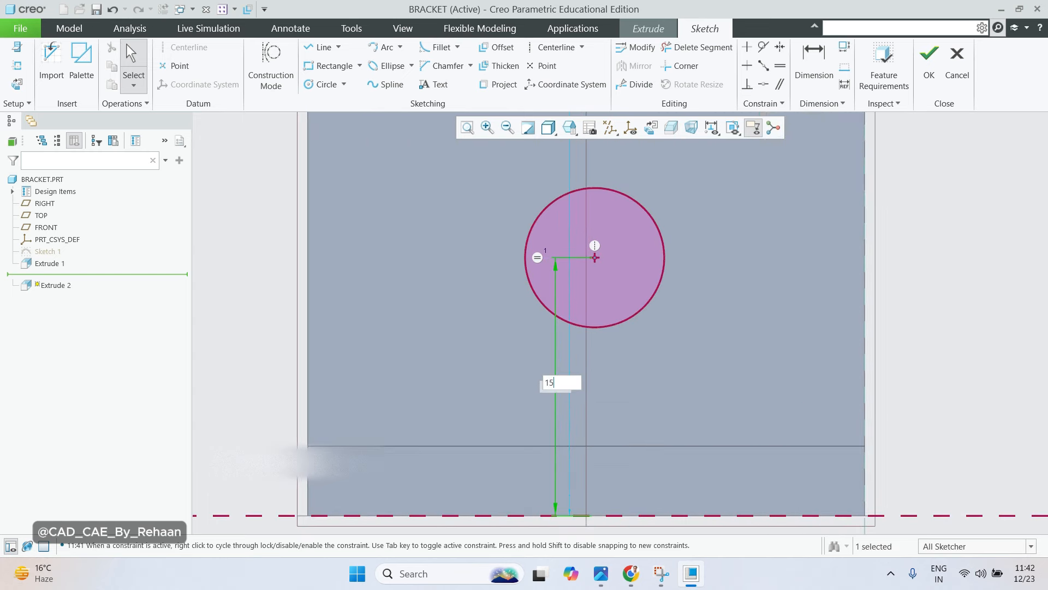
{"action": "key", "text": "Return"}
{"action": "scroll", "coordinate": [595, 368], "scroll_direction": "down", "scroll_amount": 3}
{"action": "scroll", "coordinate": [611, 390], "scroll_direction": "up", "scroll_amount": 2}
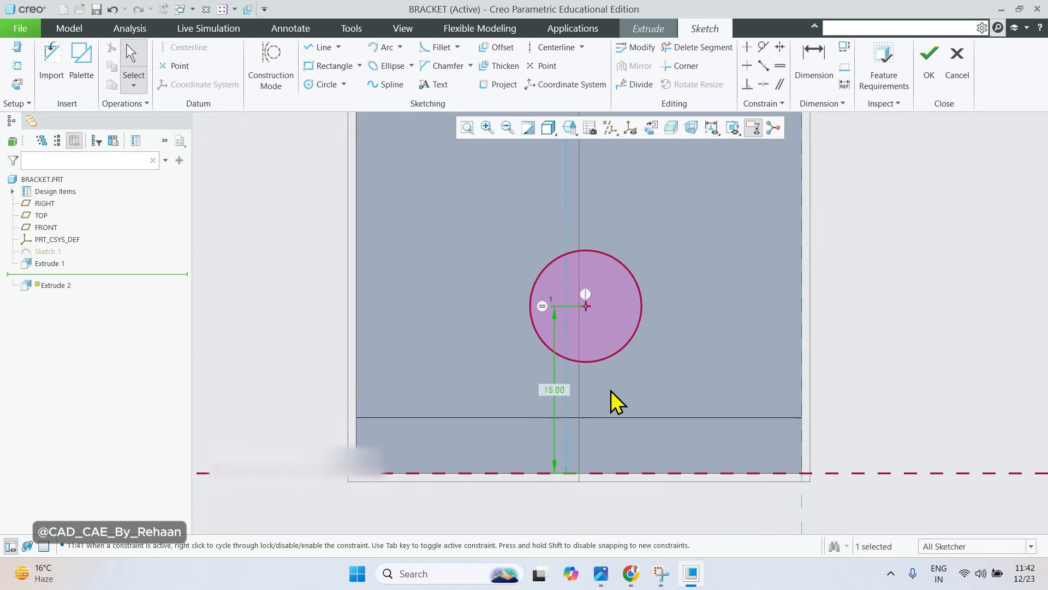
Set the upper circle's center height above the upright leg's bottom edge to 90 mm.
{"action": "scroll", "coordinate": [599, 369], "scroll_direction": "down", "scroll_amount": 3}
{"action": "middle_click_drag", "start_coordinate": [602, 360], "coordinate": [596, 466], "text": "shift"}
{"action": "scroll", "coordinate": [616, 419], "scroll_direction": "down", "scroll_amount": 2}
{"action": "scroll", "coordinate": [617, 382], "scroll_direction": "down", "scroll_amount": 1}
{"action": "middle_click_drag", "start_coordinate": [617, 359], "coordinate": [632, 491], "text": "shift"}
{"action": "scroll", "coordinate": [629, 398], "scroll_direction": "up", "scroll_amount": 4}
{"action": "scroll", "coordinate": [614, 398], "scroll_direction": "down", "scroll_amount": 3}
{"action": "scroll", "coordinate": [614, 421], "scroll_direction": "down", "scroll_amount": 1}
{"action": "middle_click_drag", "start_coordinate": [604, 454], "coordinate": [609, 395], "text": "shift"}
{"action": "scroll", "coordinate": [639, 377], "scroll_direction": "up", "scroll_amount": 5}
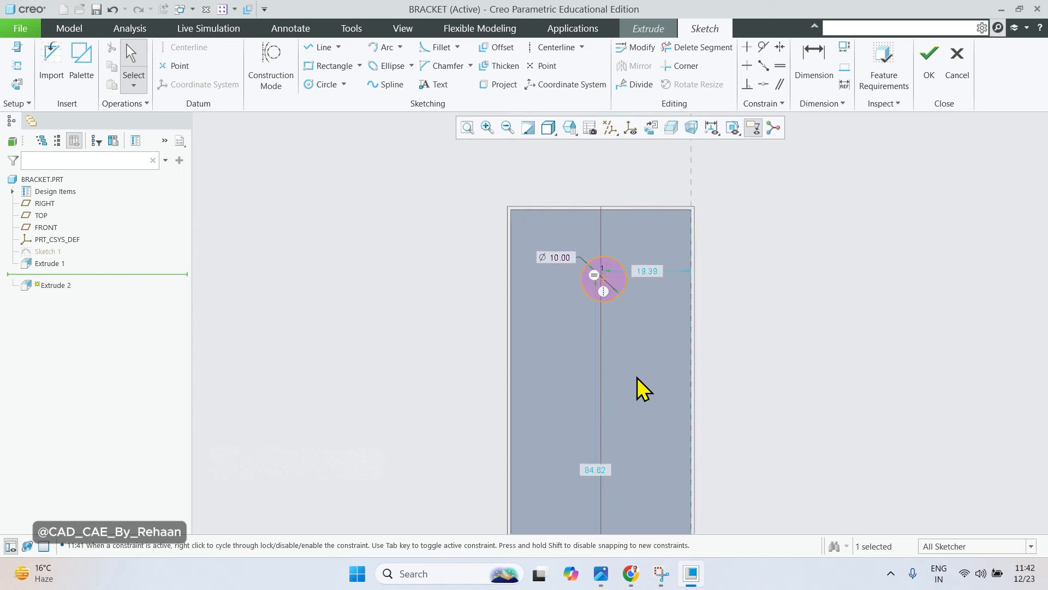
{"action": "scroll", "coordinate": [632, 433], "scroll_direction": "down", "scroll_amount": 5}
{"action": "middle_click_drag", "start_coordinate": [580, 487], "coordinate": [568, 404], "text": "shift"}
{"action": "scroll", "coordinate": [568, 415], "scroll_direction": "up", "scroll_amount": 3}
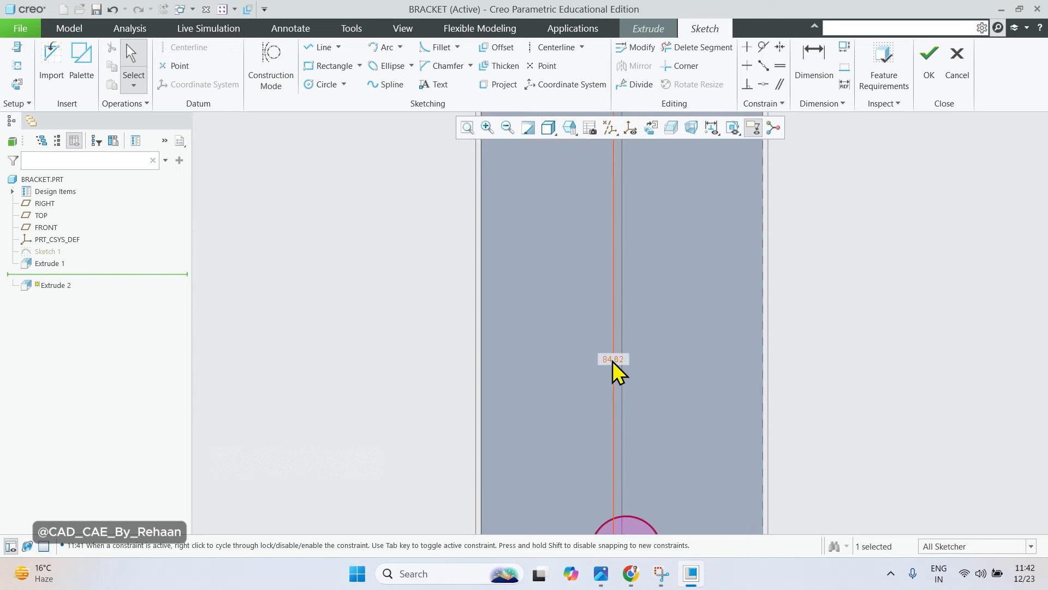
{"action": "double_click", "coordinate": [613, 358]}
{"action": "type", "text": "90"}
{"action": "key", "text": "Return"}
Examine both circles on the upright leg, checking their alignment, equal radii and height dimensions.
{"action": "scroll", "coordinate": [1022, 532], "scroll_direction": "down", "scroll_amount": 5}
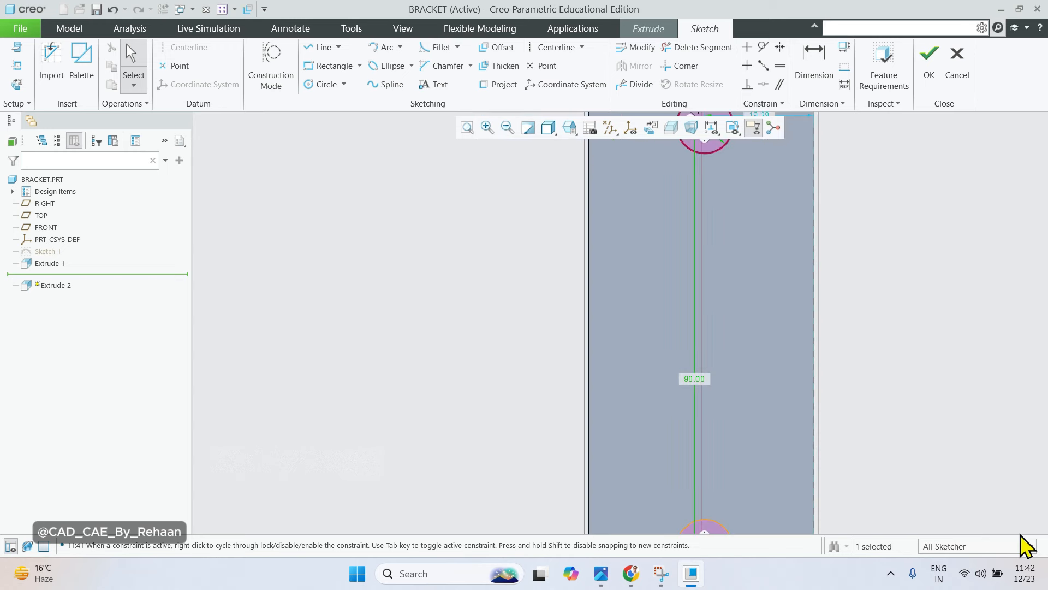
{"action": "mouse_move", "coordinate": [853, 388]}
{"action": "middle_mouse_down", "text": "shift"}
{"action": "mouse_move", "coordinate": [520, 312]}
{"action": "mouse_move", "coordinate": [578, 295]}
{"action": "middle_mouse_up", "text": "shift"}
{"action": "scroll", "coordinate": [532, 275], "scroll_direction": "up", "scroll_amount": 5}
{"action": "scroll", "coordinate": [525, 317], "scroll_direction": "down", "scroll_amount": 2}
{"action": "scroll", "coordinate": [589, 289], "scroll_direction": "down", "scroll_amount": 3}
{"action": "scroll", "coordinate": [571, 276], "scroll_direction": "up", "scroll_amount": 2}
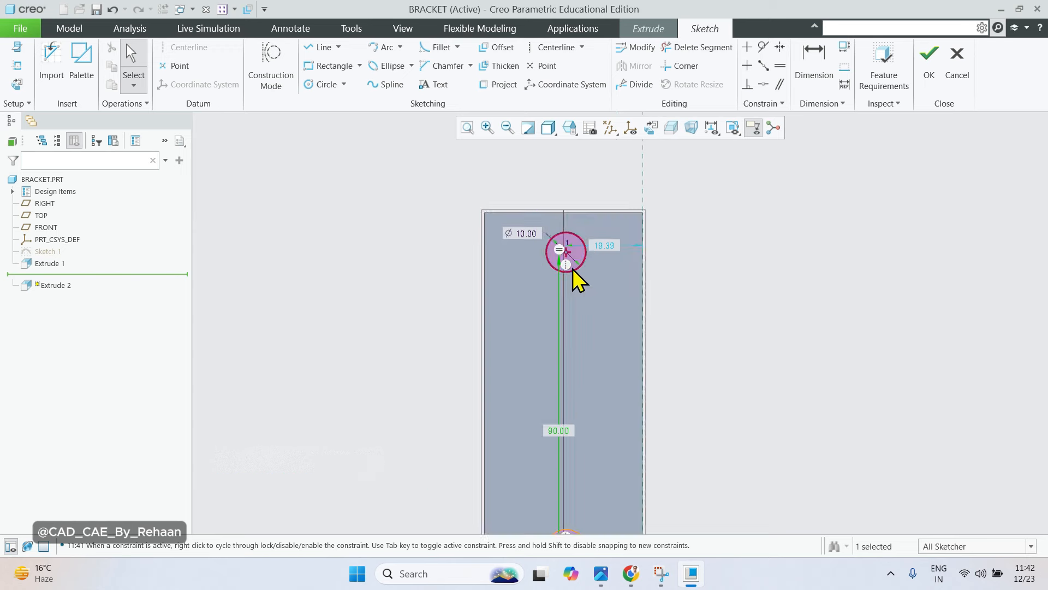
{"action": "scroll", "coordinate": [568, 264], "scroll_direction": "down", "scroll_amount": 2}
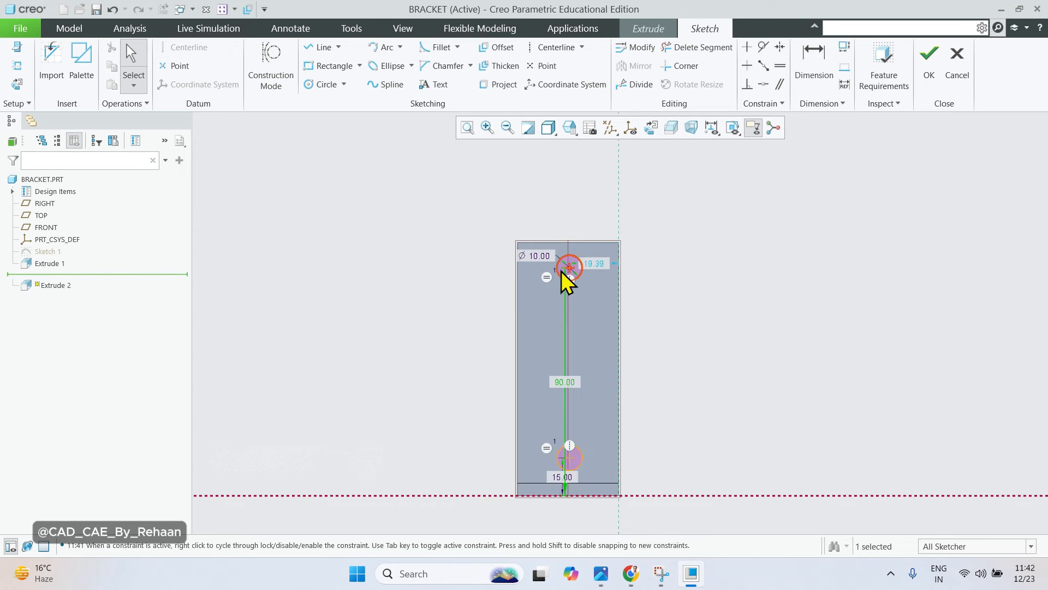
{"action": "scroll", "coordinate": [570, 276], "scroll_direction": "up", "scroll_amount": 1}
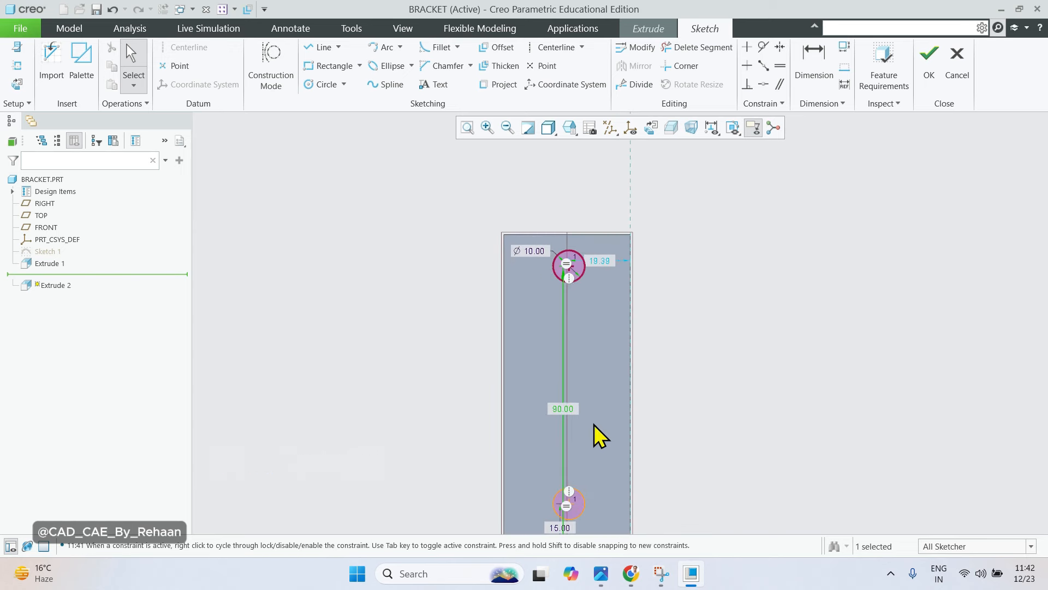
{"action": "scroll", "coordinate": [595, 445], "scroll_direction": "down", "scroll_amount": 1}
{"action": "scroll", "coordinate": [581, 508], "scroll_direction": "up", "scroll_amount": 3}
{"action": "scroll", "coordinate": [581, 510], "scroll_direction": "down", "scroll_amount": 2}
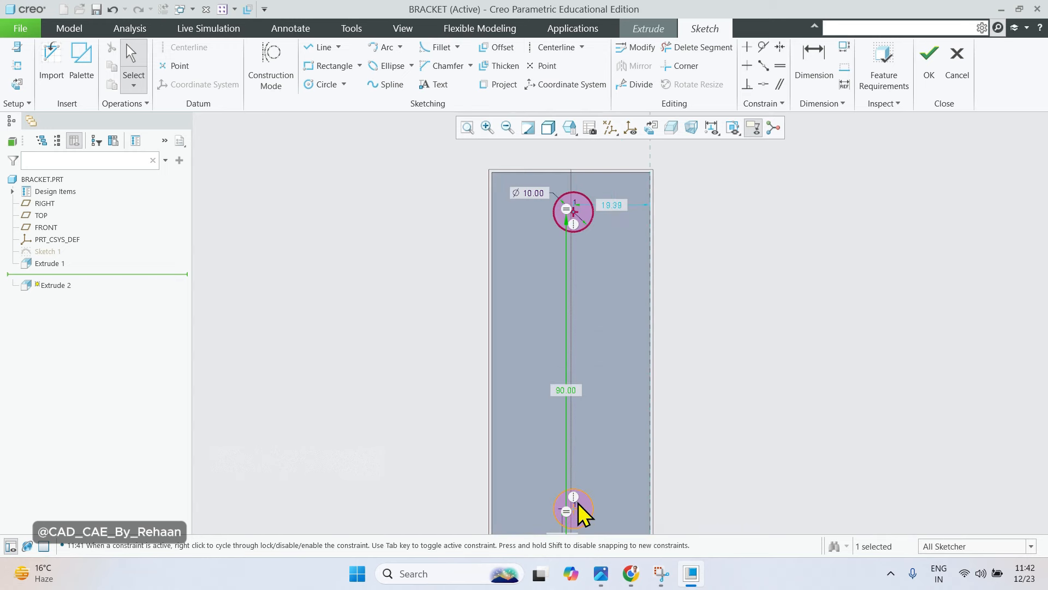
{"action": "scroll", "coordinate": [584, 469], "scroll_direction": "up", "scroll_amount": 1}
{"action": "scroll", "coordinate": [586, 430], "scroll_direction": "down", "scroll_amount": 1}
{"action": "scroll", "coordinate": [585, 502], "scroll_direction": "up", "scroll_amount": 1}
{"action": "scroll", "coordinate": [580, 457], "scroll_direction": "up", "scroll_amount": 1}
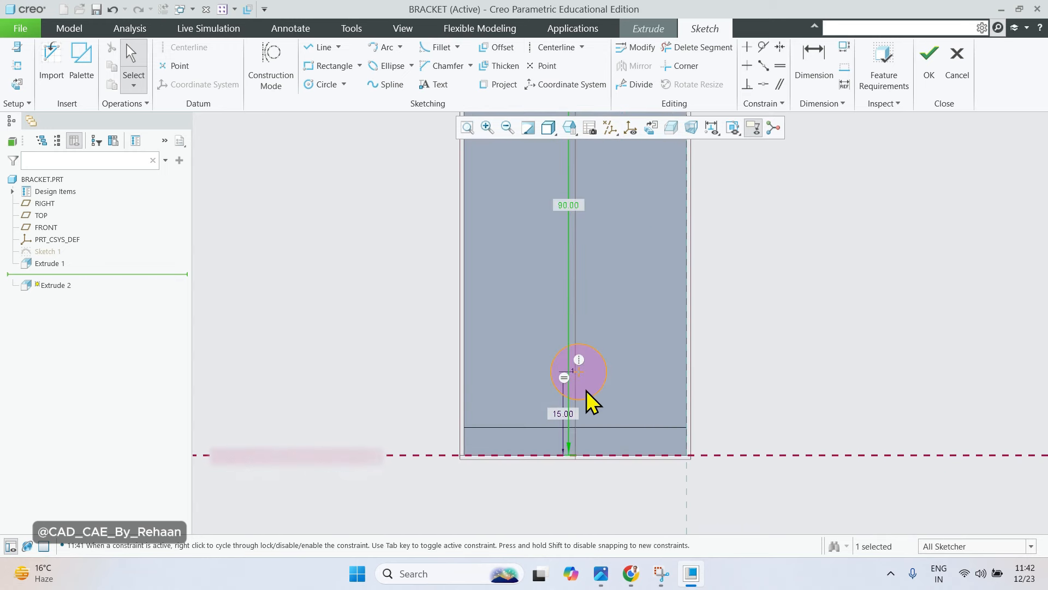
Set the horizontal distance from the upper circle's center to the upright leg's side edge to 20 mm.
{"action": "scroll", "coordinate": [577, 456], "scroll_direction": "down", "scroll_amount": 1}
{"action": "scroll", "coordinate": [578, 467], "scroll_direction": "down", "scroll_amount": 2}
{"action": "scroll", "coordinate": [585, 283], "scroll_direction": "up", "scroll_amount": 1}
{"action": "scroll", "coordinate": [646, 313], "scroll_direction": "up", "scroll_amount": 1}
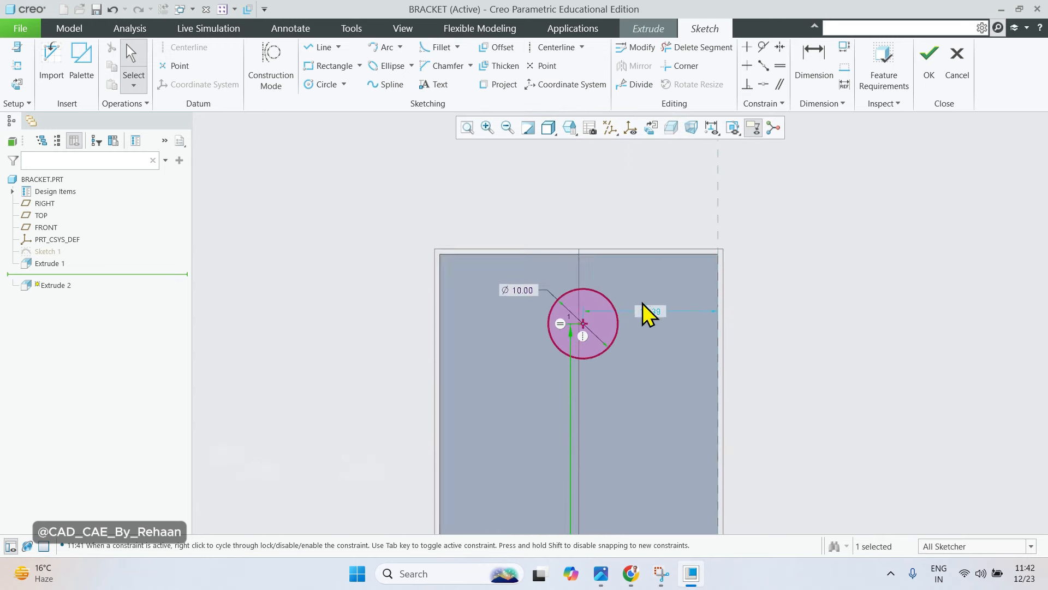
{"action": "scroll", "coordinate": [666, 322], "scroll_direction": "up", "scroll_amount": 2}
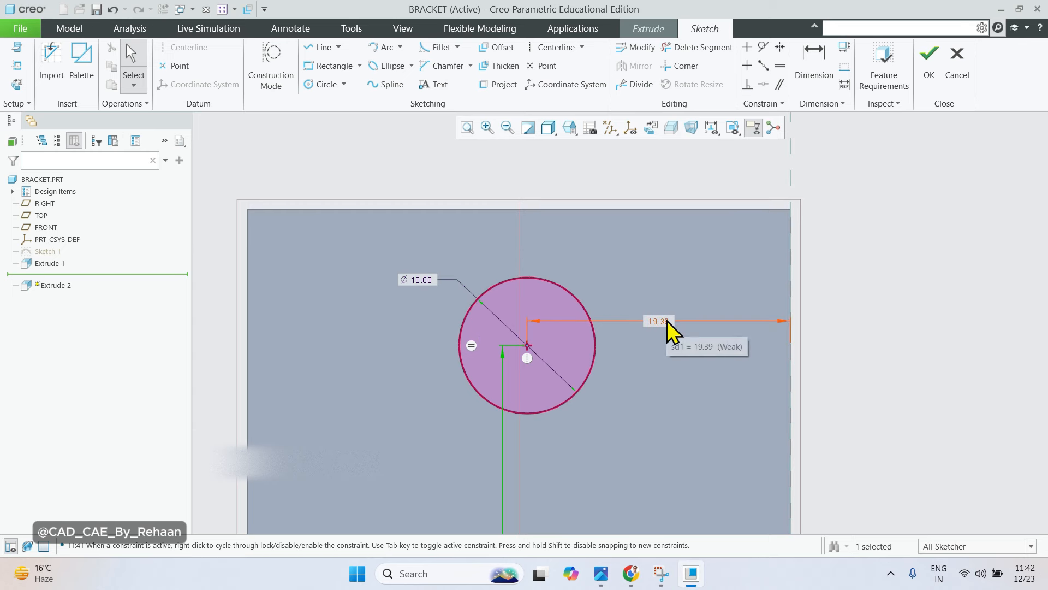
{"action": "double_click", "coordinate": [667, 321]}
{"action": "type", "text": "20"}
{"action": "key", "text": "Return"}
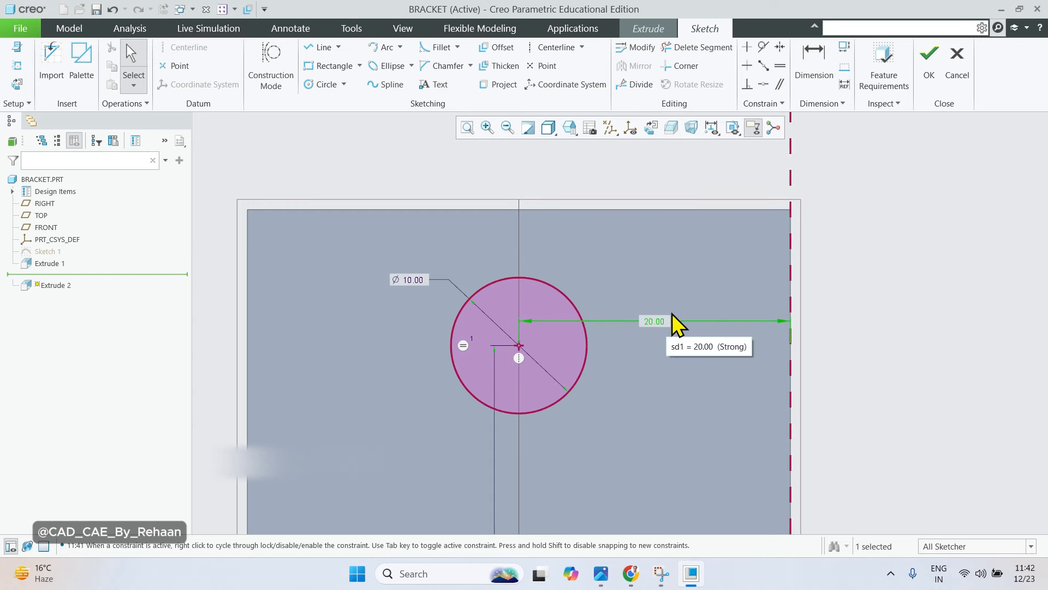
Check the fully dimensioned circles and finish the sketch to return to the Extrude feature.
{"action": "scroll", "coordinate": [671, 328], "scroll_direction": "down", "scroll_amount": 3}
{"action": "scroll", "coordinate": [637, 279], "scroll_direction": "down", "scroll_amount": 1}
{"action": "middle_click_drag", "start_coordinate": [693, 459], "coordinate": [630, 373], "text": "shift"}
{"action": "scroll", "coordinate": [565, 414], "scroll_direction": "up", "scroll_amount": 2}
{"action": "middle_click_drag", "start_coordinate": [564, 415], "coordinate": [616, 486], "text": "shift"}
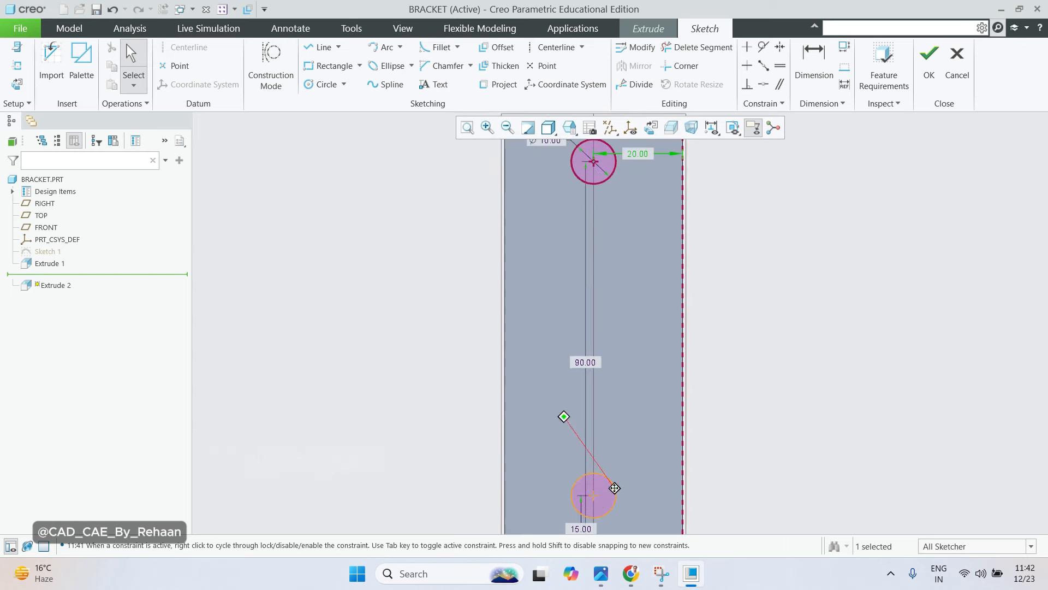
{"action": "scroll", "coordinate": [616, 480], "scroll_direction": "down", "scroll_amount": 1}
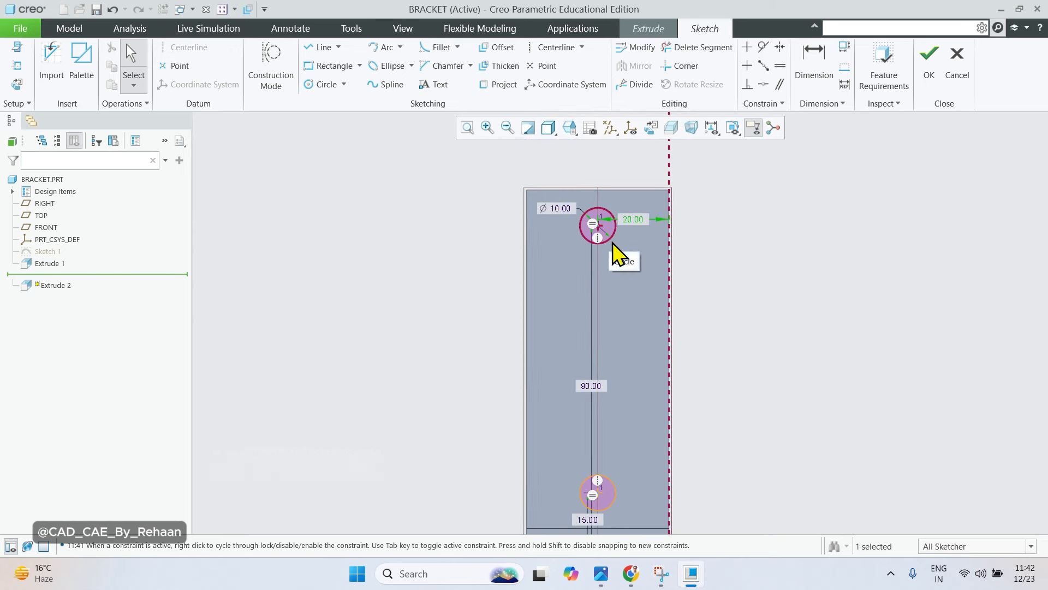
{"action": "left_click", "coordinate": [825, 273]}
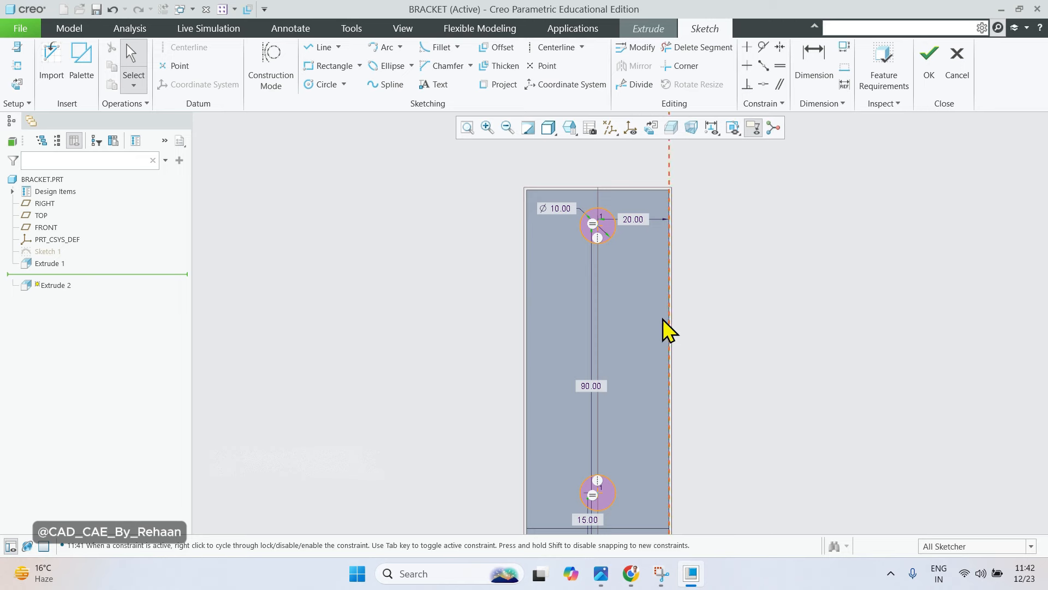
{"action": "left_click", "coordinate": [929, 63]}
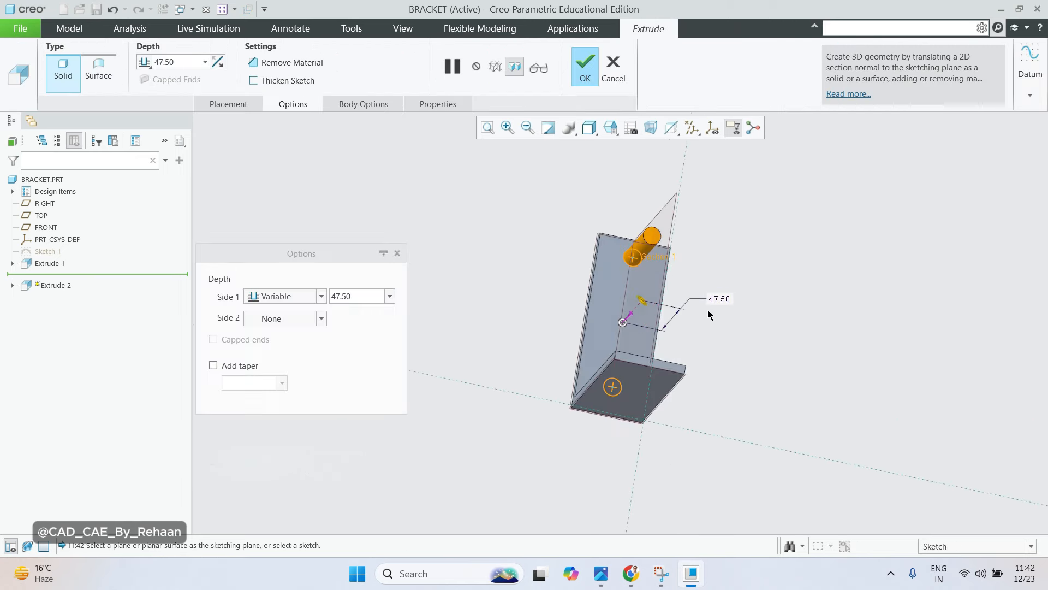
Reverse the extrusion direction so that the two circles cut through the upright leg.
{"action": "middle_click_drag", "start_coordinate": [611, 284], "coordinate": [699, 273]}
{"action": "middle_click_drag", "start_coordinate": [688, 333], "coordinate": [622, 391]}
{"action": "scroll", "coordinate": [588, 330], "scroll_direction": "down", "scroll_amount": 2}
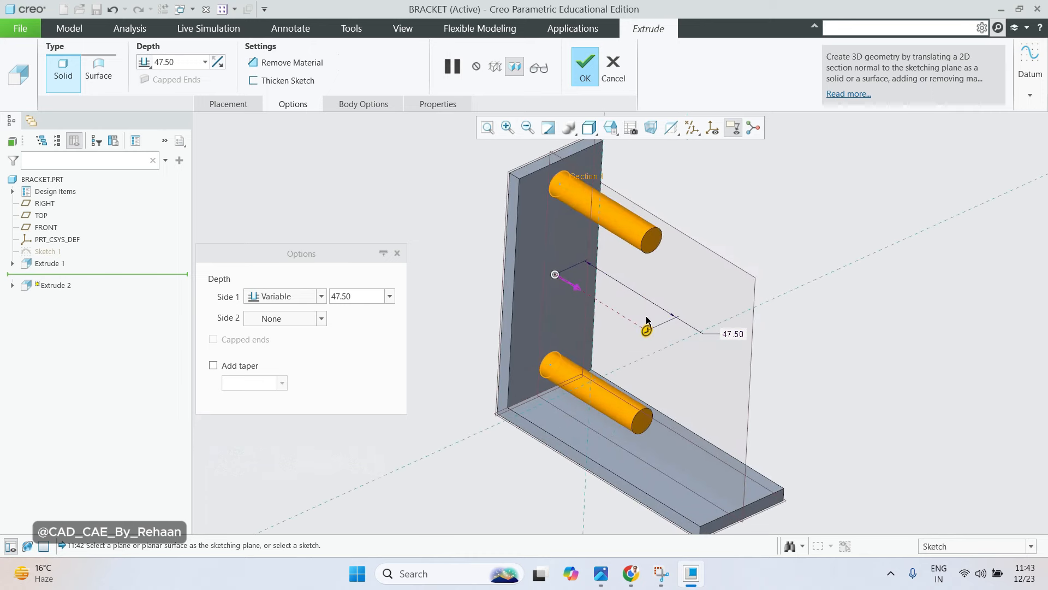
{"action": "middle_click_drag", "start_coordinate": [653, 355], "coordinate": [607, 437]}
{"action": "scroll", "coordinate": [595, 276], "scroll_direction": "up", "scroll_amount": 2}
{"action": "scroll", "coordinate": [596, 276], "scroll_direction": "down", "scroll_amount": 3}
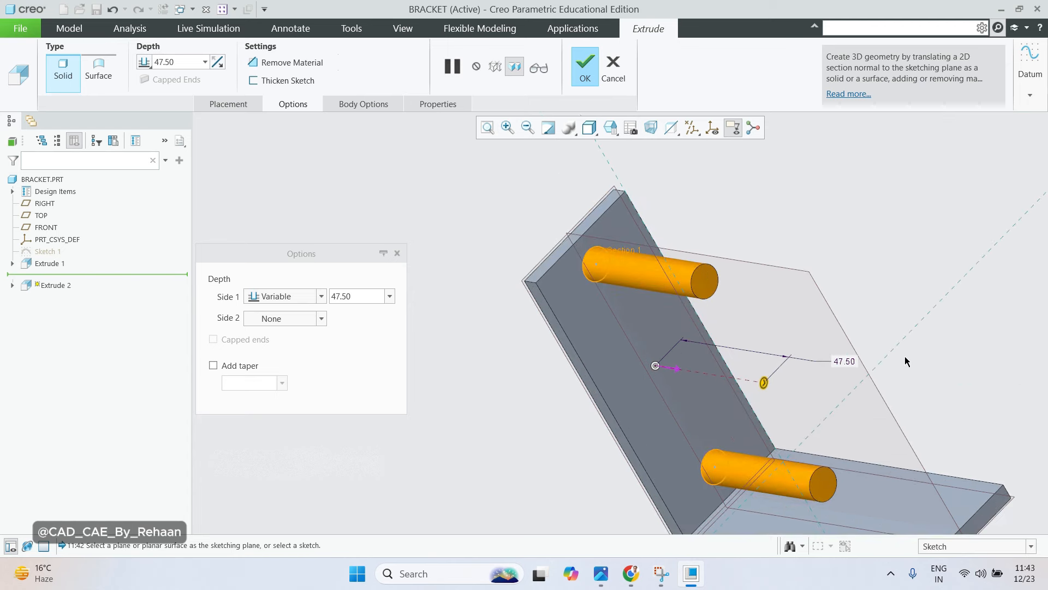
{"action": "scroll", "coordinate": [709, 348], "scroll_direction": "up", "scroll_amount": 1}
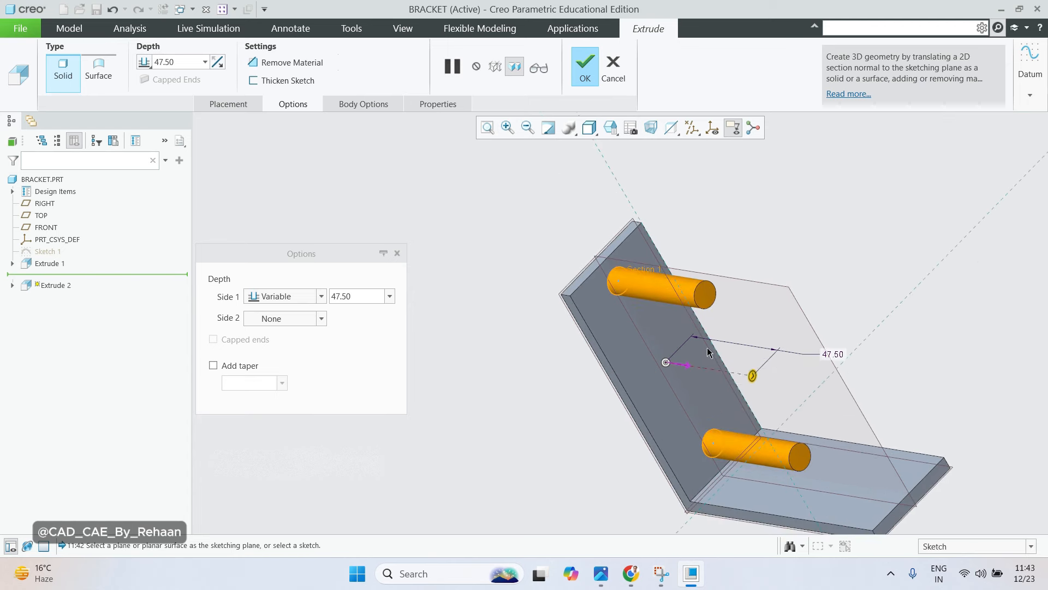
{"action": "mouse_move", "coordinate": [721, 346]}
{"action": "middle_mouse_down"}
{"action": "mouse_move", "coordinate": [728, 350]}
{"action": "mouse_move", "coordinate": [726, 341]}
{"action": "middle_mouse_up"}
{"action": "scroll", "coordinate": [727, 304], "scroll_direction": "down", "scroll_amount": 1}
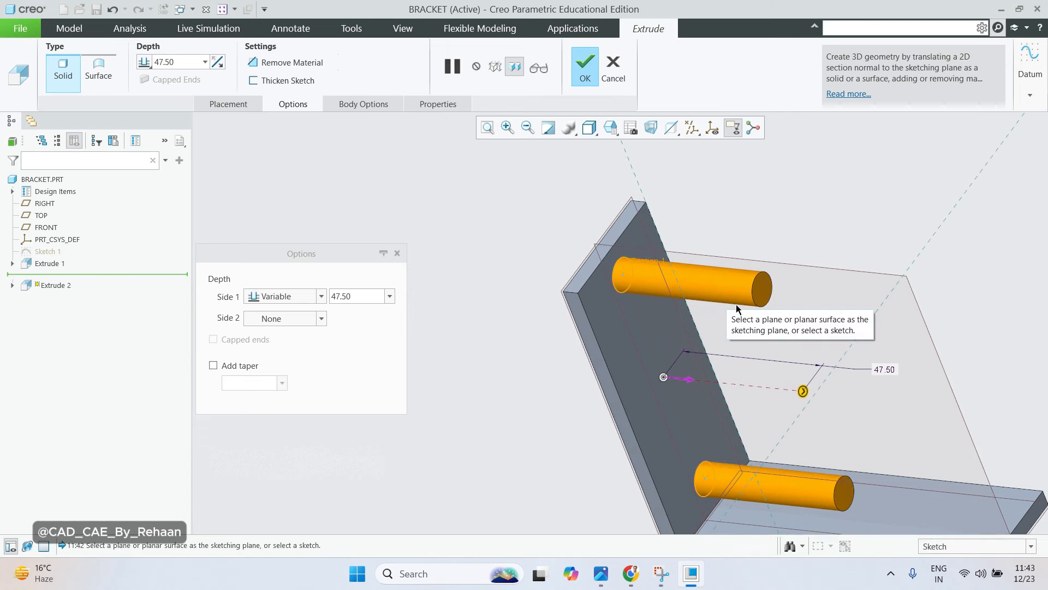
{"action": "left_click", "coordinate": [690, 381]}
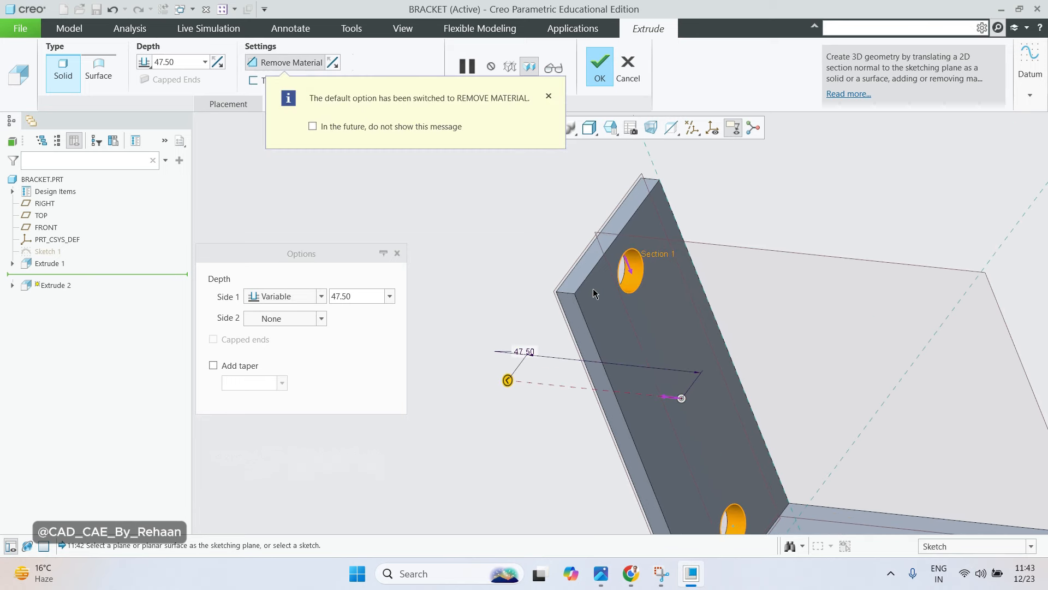
Inspect the previewed holes, switch off Remove Material to compare the solid cylinders, and switch it back on.
{"action": "scroll", "coordinate": [593, 290], "scroll_direction": "up", "scroll_amount": 3}
{"action": "scroll", "coordinate": [590, 285], "scroll_direction": "down", "scroll_amount": 4}
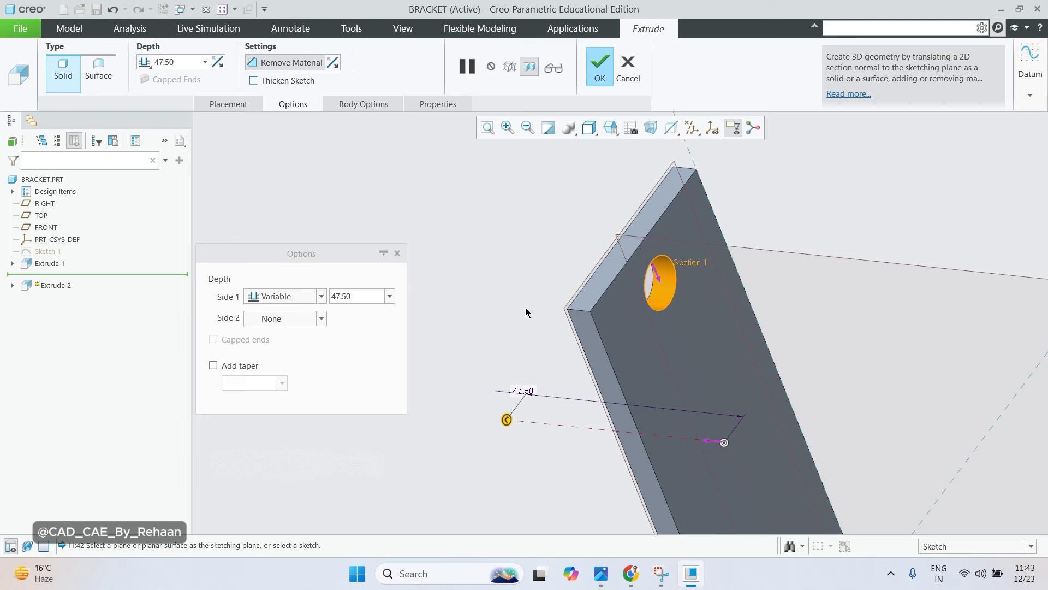
{"action": "scroll", "coordinate": [524, 309], "scroll_direction": "up", "scroll_amount": 3}
{"action": "scroll", "coordinate": [616, 322], "scroll_direction": "down", "scroll_amount": 2}
{"action": "scroll", "coordinate": [652, 443], "scroll_direction": "up", "scroll_amount": 3}
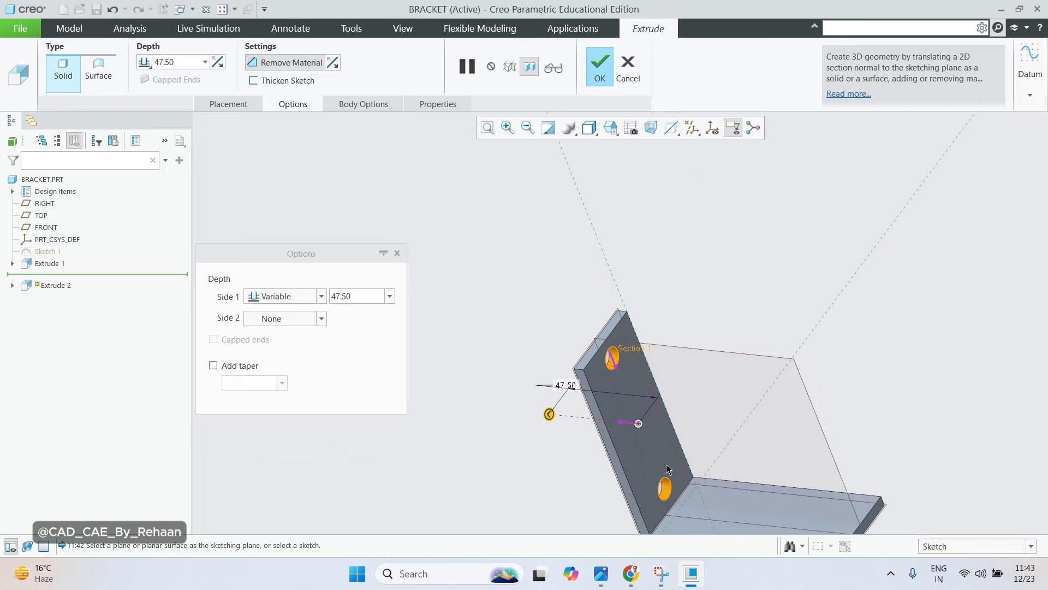
{"action": "middle_click_drag", "start_coordinate": [667, 468], "coordinate": [650, 377]}
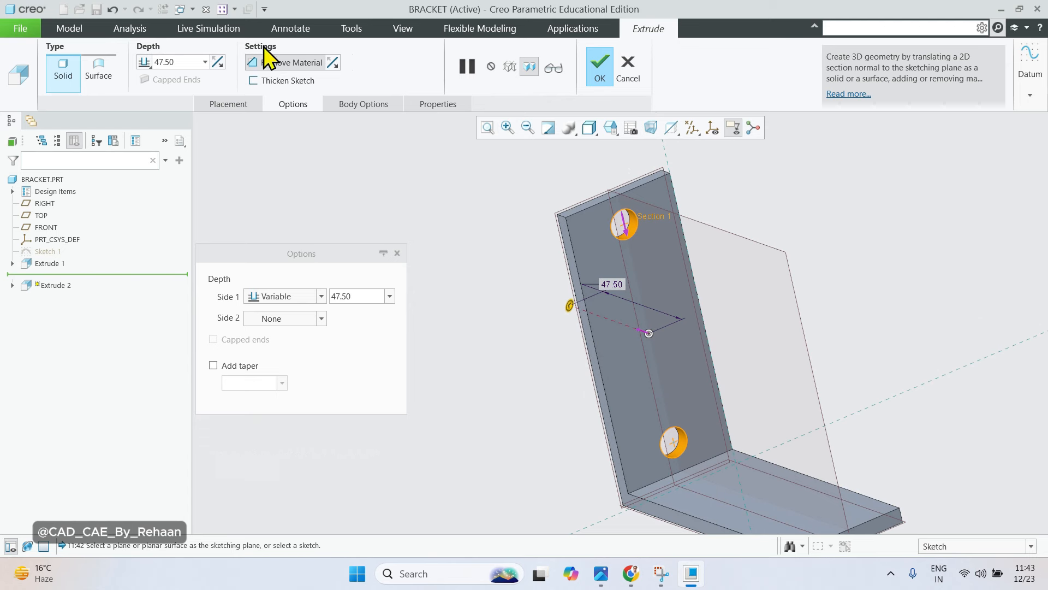
{"action": "left_click", "coordinate": [276, 76]}
{"action": "middle_click_drag", "start_coordinate": [793, 253], "coordinate": [682, 296]}
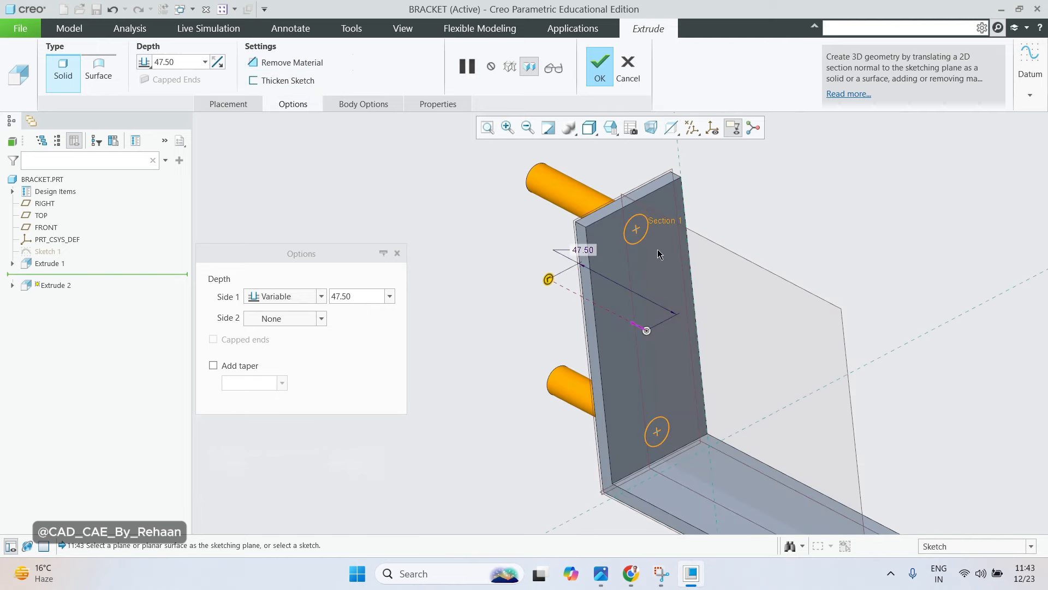
{"action": "middle_click_drag", "start_coordinate": [676, 260], "coordinate": [694, 235]}
{"action": "left_click", "coordinate": [286, 64]}
Accept the two-hole cut and start a new Extrude with its sketch on the inner face of the bracket's horizontal leg.
{"action": "left_click", "coordinate": [599, 70]}
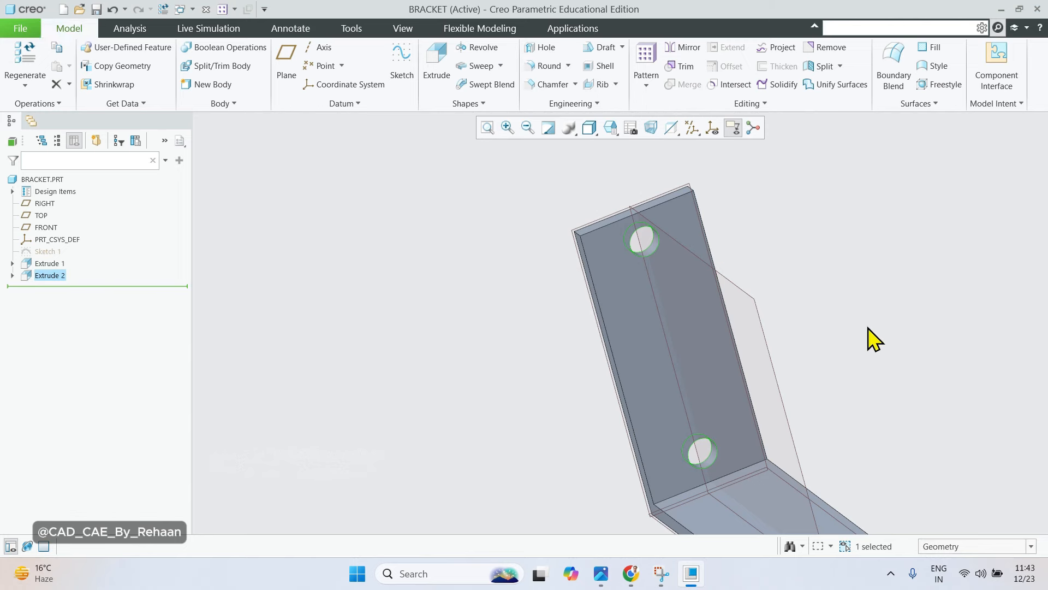
{"action": "mouse_move", "coordinate": [846, 353]}
{"action": "middle_mouse_down"}
{"action": "mouse_move", "coordinate": [702, 355]}
{"action": "mouse_move", "coordinate": [695, 342]}
{"action": "mouse_move", "coordinate": [759, 344]}
{"action": "mouse_move", "coordinate": [719, 396]}
{"action": "middle_mouse_up"}
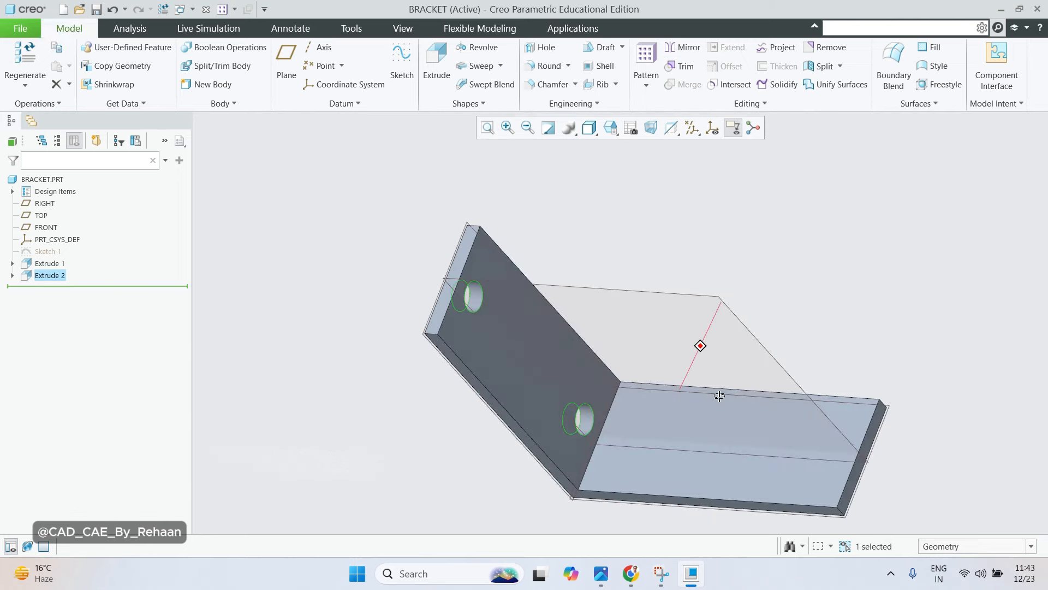
{"action": "left_click", "coordinate": [813, 467]}
{"action": "left_click", "coordinate": [904, 428]}
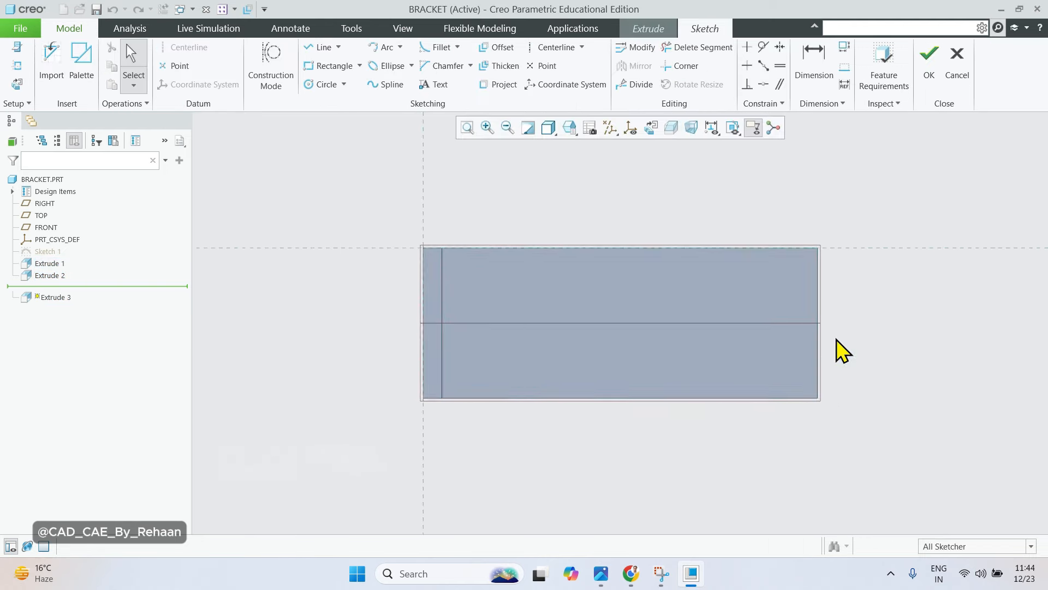
Sketch a circle about 6.7 mm in diameter near the horizontal leg's free end, its center about 20.2 mm from the side edge.
{"action": "left_click", "coordinate": [322, 86]}
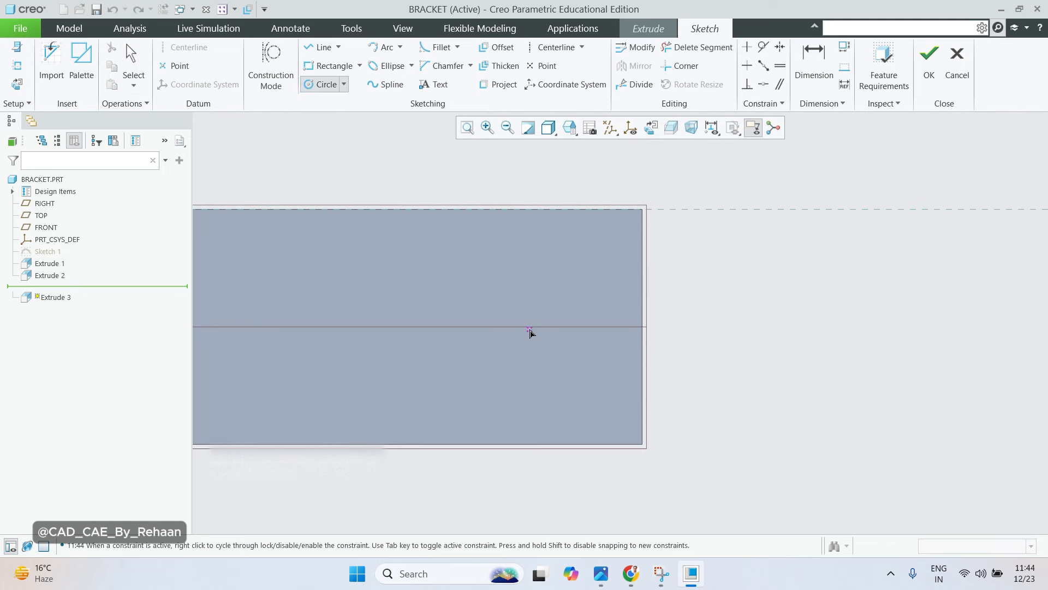
{"action": "left_click", "coordinate": [564, 327]}
{"action": "left_click", "coordinate": [574, 345]}
{"action": "middle_click", "coordinate": [575, 346]}
{"action": "scroll", "coordinate": [539, 331], "scroll_direction": "down", "scroll_amount": 2}
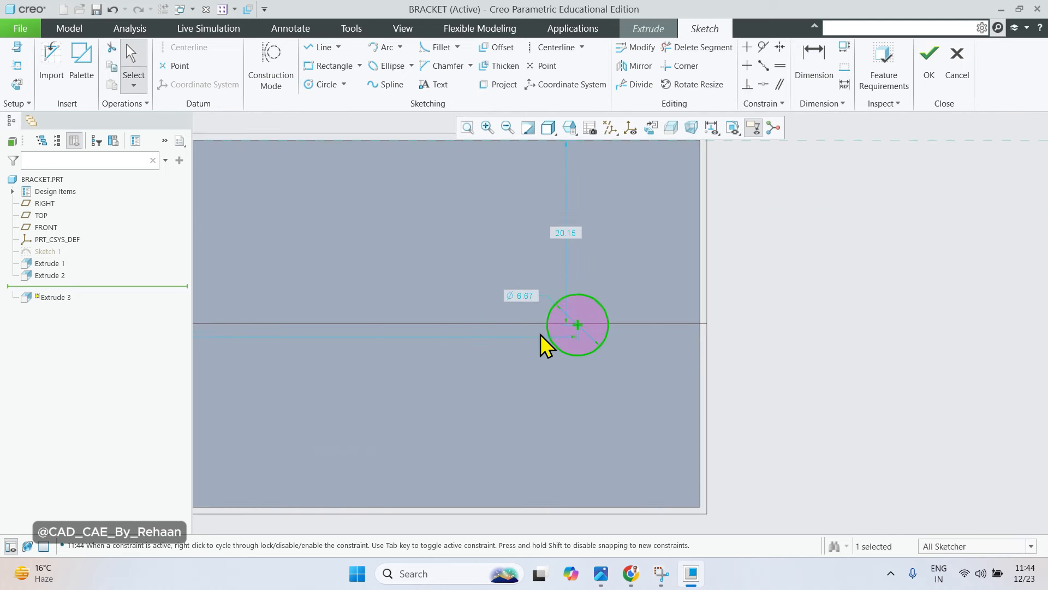
Set the circle's diameter to 10 mm and its center 20 mm from the side edge and 90 mm along the horizontal leg.
{"action": "double_click", "coordinate": [530, 305]}
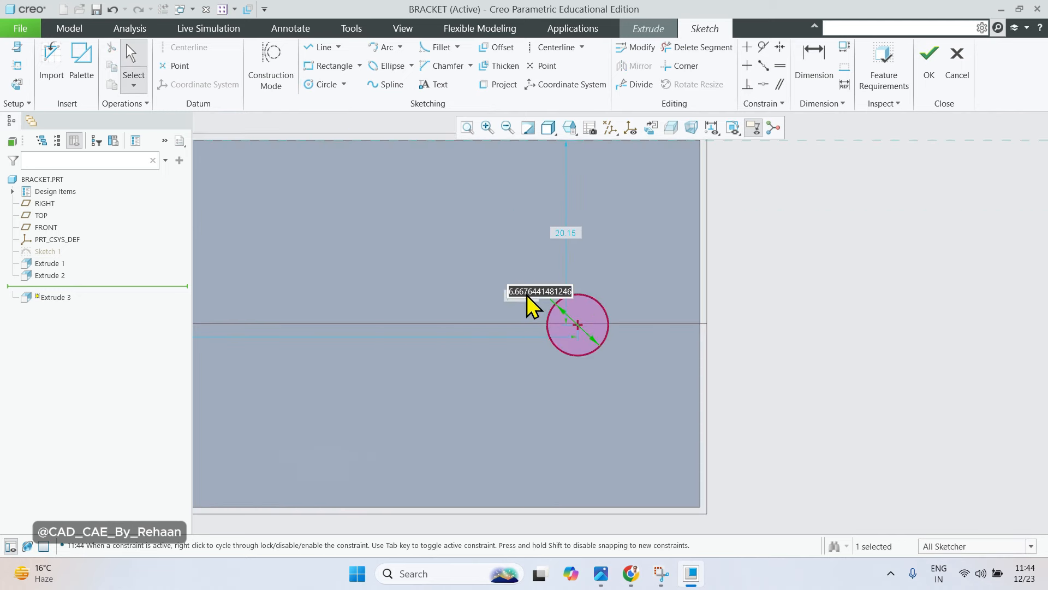
{"action": "type", "text": "10"}
{"action": "key", "text": "Return"}
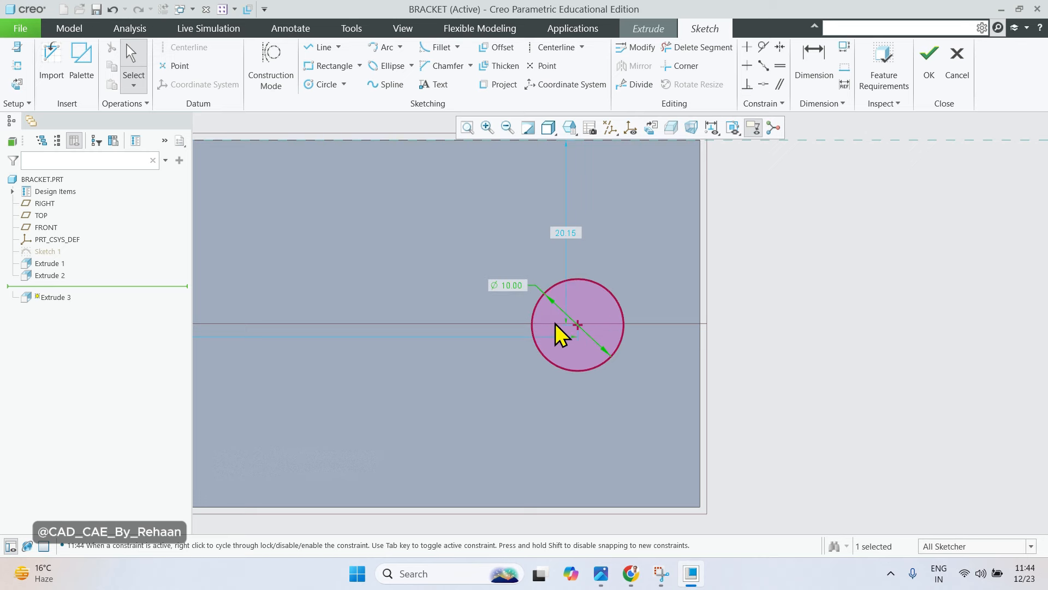
{"action": "double_click", "coordinate": [572, 235]}
{"action": "type", "text": "20"}
{"action": "key", "text": "Return"}
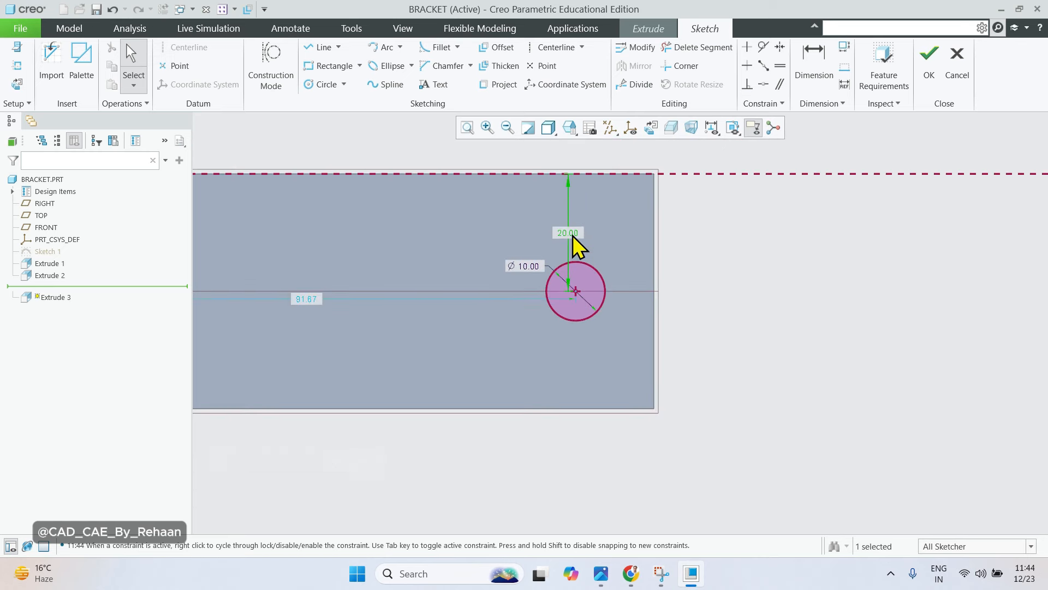
{"action": "double_click", "coordinate": [415, 316]}
{"action": "type", "text": "90"}
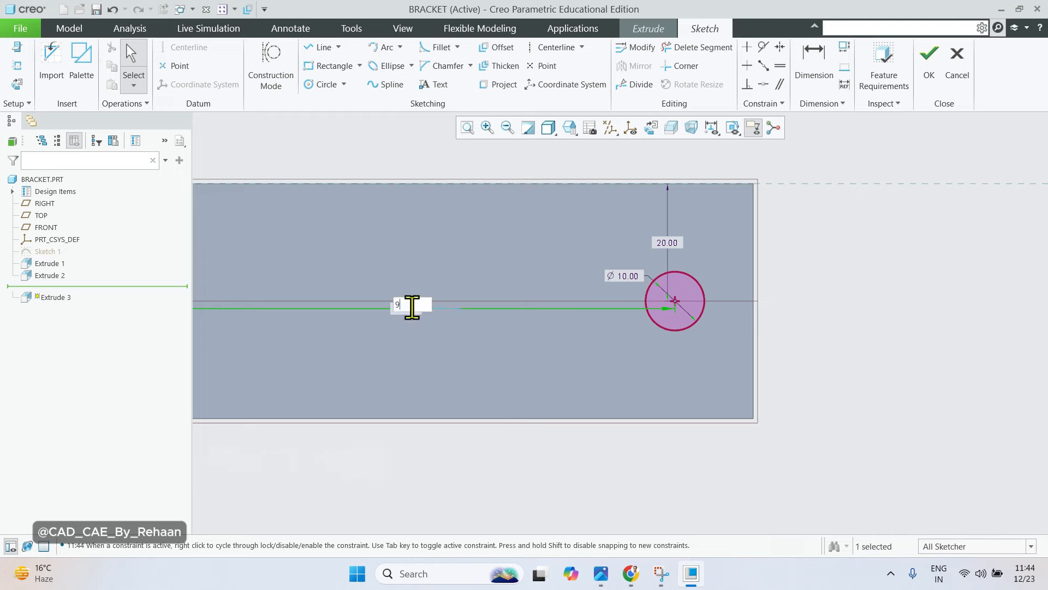
{"action": "key", "text": "Return"}
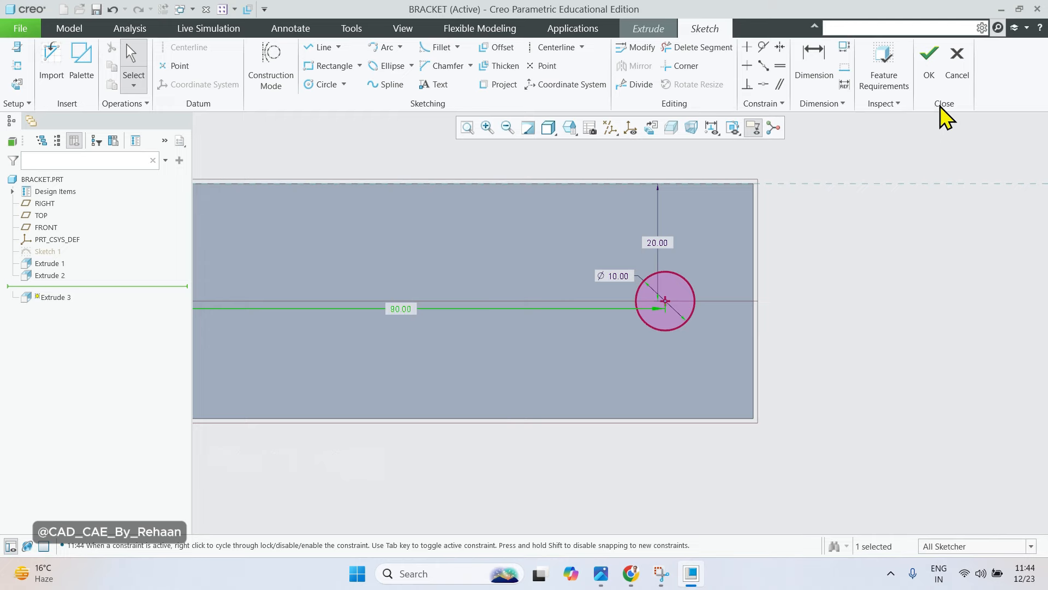
Finish the circle sketch and accept the 10 mm deep Remove Material extrusion through the bracket's horizontal leg.
{"action": "left_click", "coordinate": [923, 58]}
{"action": "middle_click_drag", "start_coordinate": [712, 318], "coordinate": [552, 333]}
{"action": "scroll", "coordinate": [808, 391], "scroll_direction": "down", "scroll_amount": 3}
{"action": "middle_click_drag", "start_coordinate": [807, 390], "coordinate": [893, 269], "text": "shift"}
{"action": "left_click", "coordinate": [530, 293]}
{"action": "left_click", "coordinate": [530, 293]}
{"action": "middle_click_drag", "start_coordinate": [493, 274], "coordinate": [756, 275], "text": "shift"}
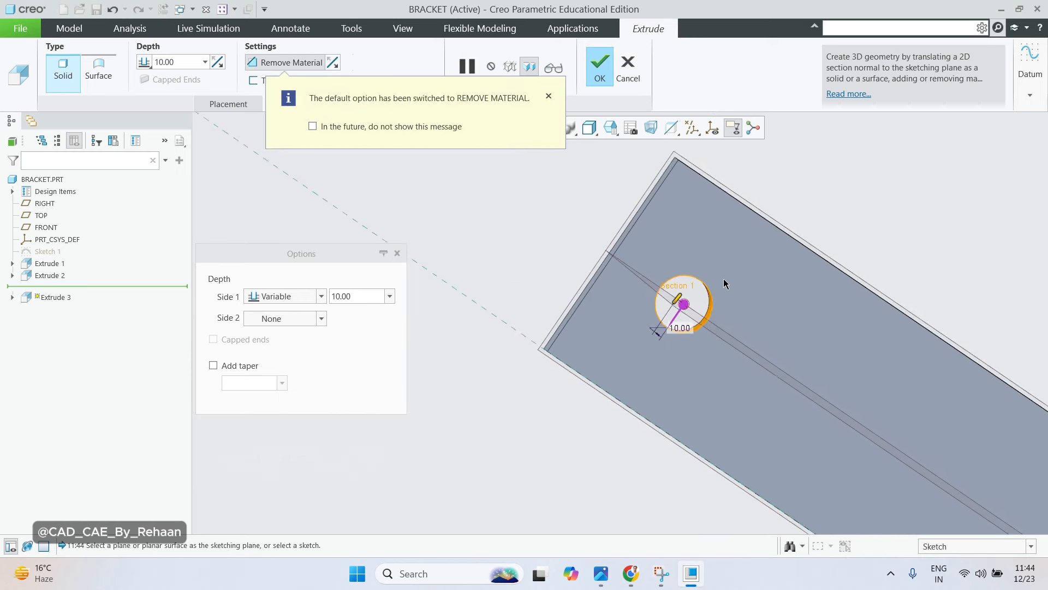
{"action": "scroll", "coordinate": [726, 283], "scroll_direction": "down", "scroll_amount": 3}
{"action": "middle_click_drag", "start_coordinate": [646, 330], "coordinate": [693, 305]}
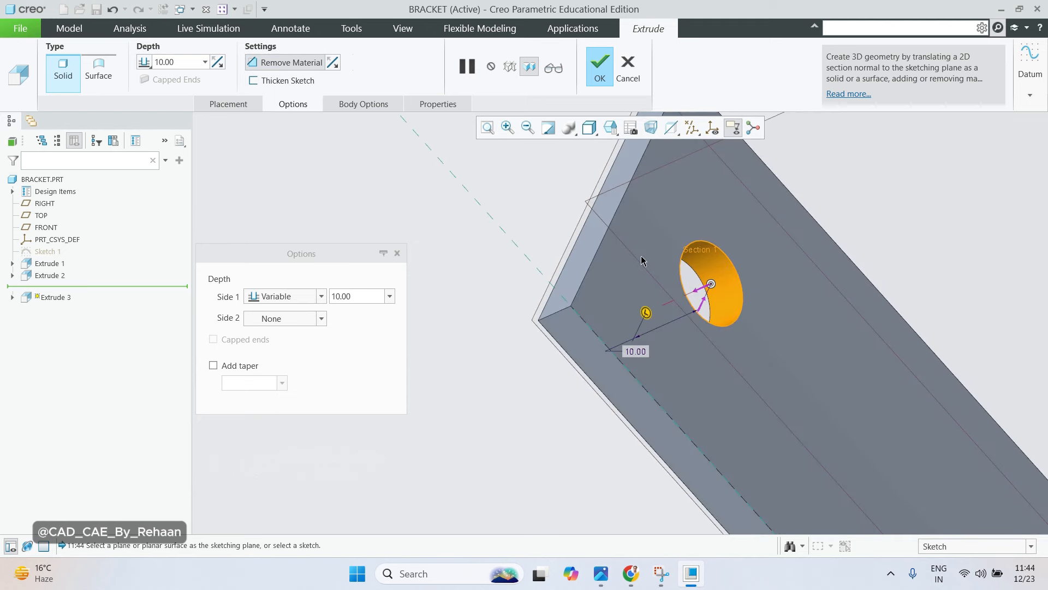
{"action": "left_click", "coordinate": [604, 73]}
{"action": "scroll", "coordinate": [557, 281], "scroll_direction": "up", "scroll_amount": 3}
{"action": "mouse_move", "coordinate": [557, 281]}
{"action": "middle_mouse_down"}
{"action": "mouse_move", "coordinate": [656, 290]}
{"action": "mouse_move", "coordinate": [718, 281]}
{"action": "mouse_move", "coordinate": [669, 320]}
{"action": "mouse_move", "coordinate": [670, 353]}
{"action": "mouse_move", "coordinate": [608, 316]}
{"action": "mouse_move", "coordinate": [582, 322]}
{"action": "mouse_move", "coordinate": [686, 403]}
{"action": "mouse_move", "coordinate": [665, 428]}
{"action": "mouse_move", "coordinate": [622, 379]}
{"action": "mouse_move", "coordinate": [645, 431]}
{"action": "mouse_move", "coordinate": [718, 390]}
{"action": "mouse_move", "coordinate": [658, 440]}
{"action": "mouse_move", "coordinate": [650, 398]}
{"action": "mouse_move", "coordinate": [688, 318]}
{"action": "middle_mouse_up"}
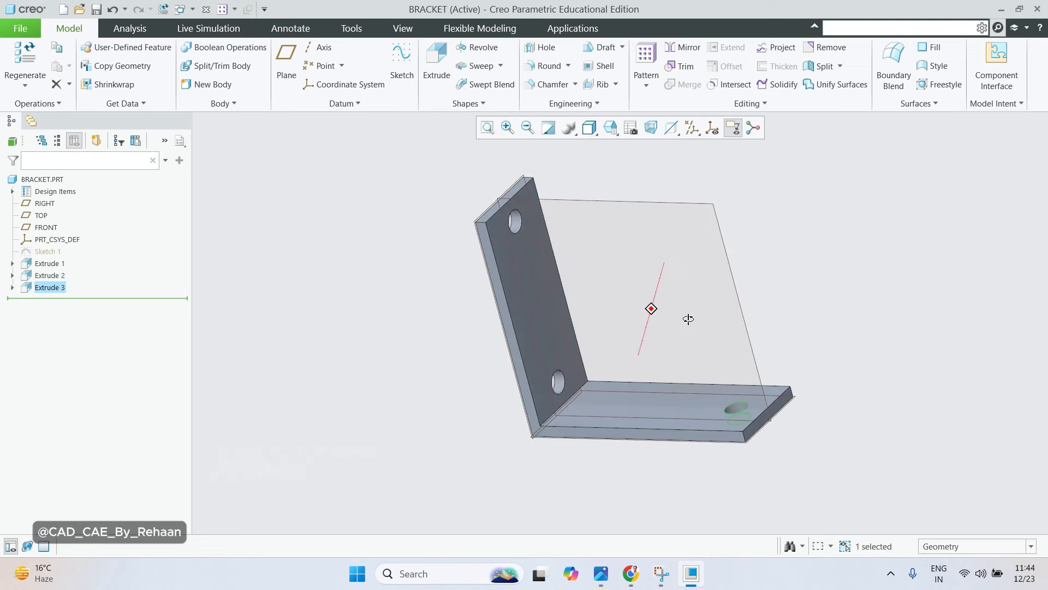
Start saving the bracket part and browse to the folder D:\CAE\part as its destination.
{"action": "left_click", "coordinate": [22, 32]}
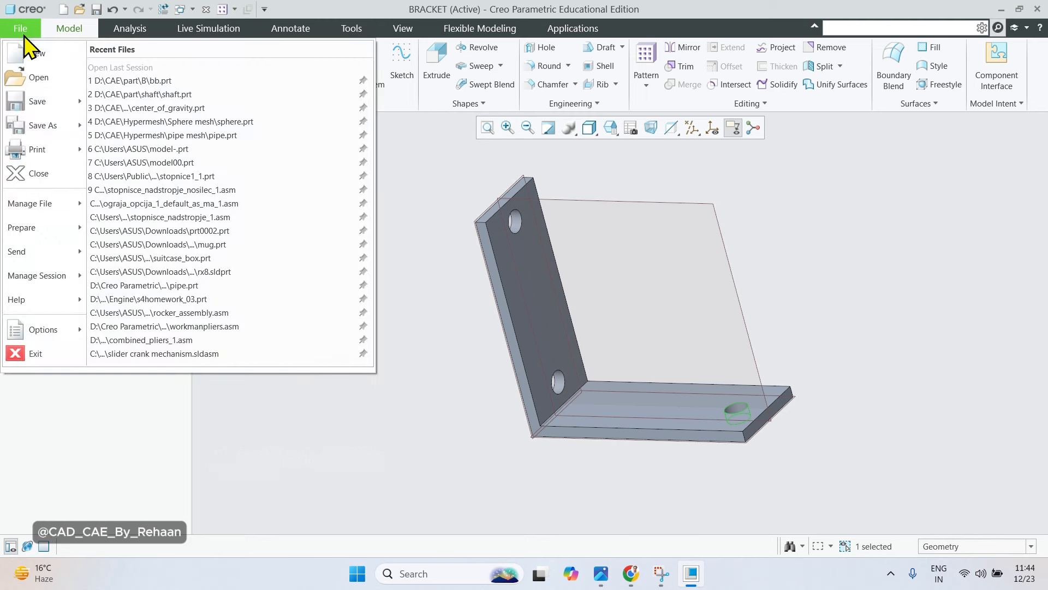
{"action": "mouse_move", "coordinate": [44, 104]}
{"action": "left_click", "coordinate": [158, 80]}
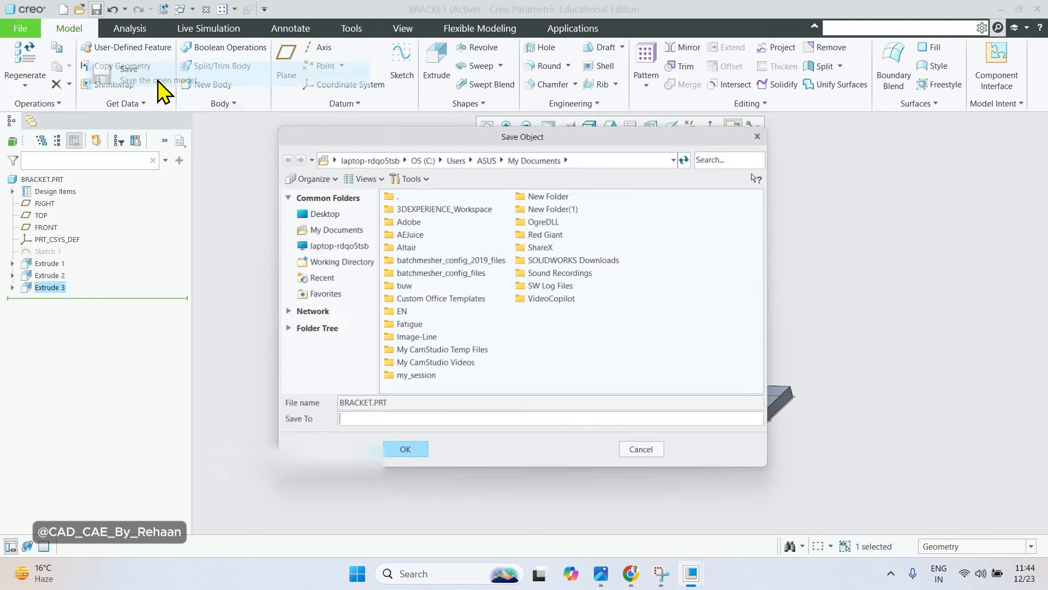
{"action": "left_click", "coordinate": [335, 245]}
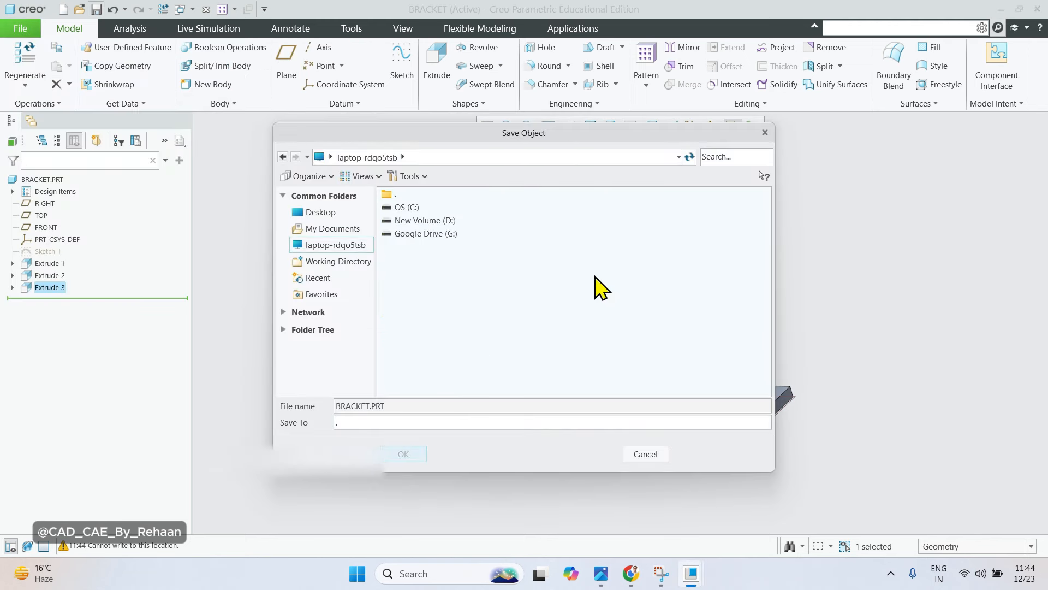
{"action": "left_click", "coordinate": [438, 223]}
{"action": "double_click", "coordinate": [439, 221]}
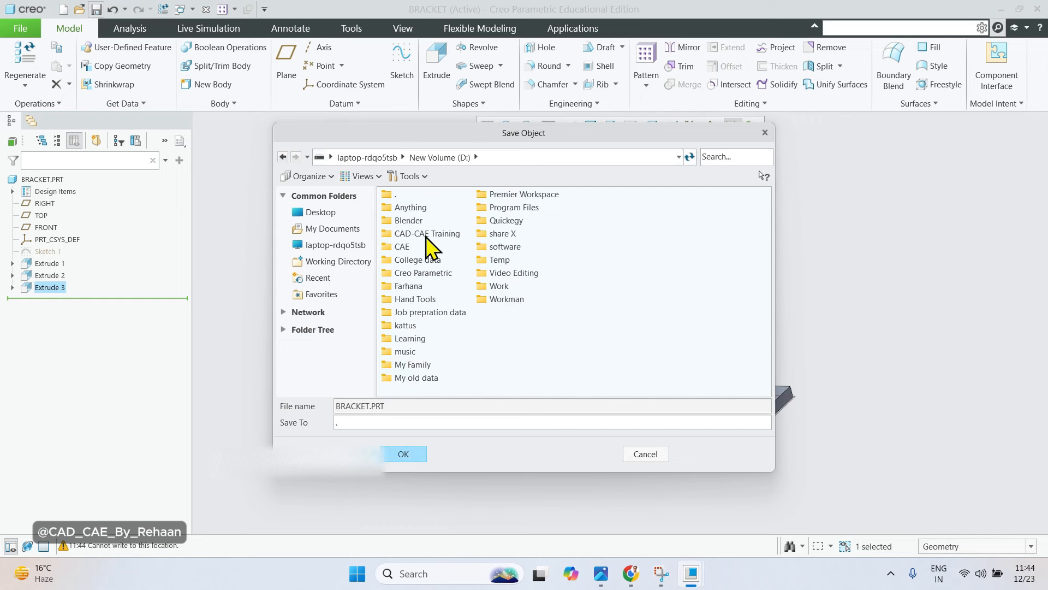
{"action": "double_click", "coordinate": [411, 251]}
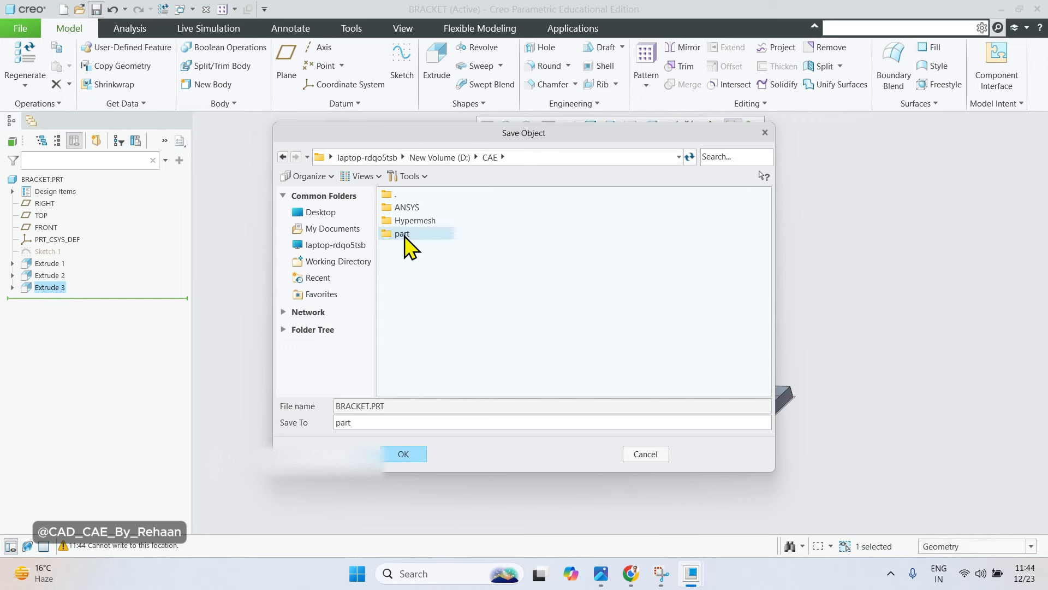
{"action": "double_click", "coordinate": [404, 234]}
Create a folder named bracket inside D:\CAE\part and save BRACKET.PRT in it.
{"action": "right_click", "coordinate": [411, 267]}
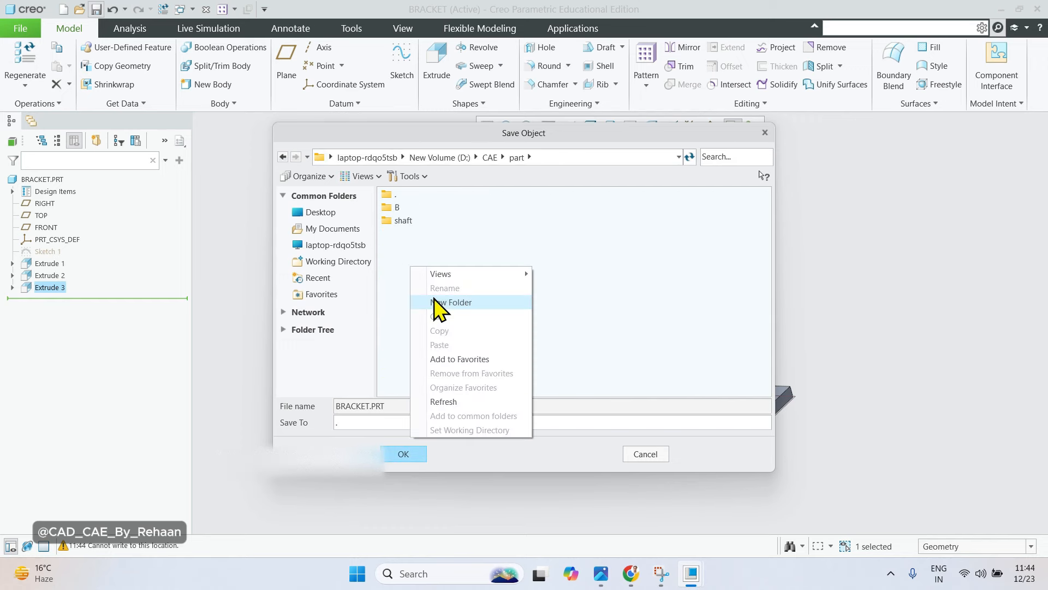
{"action": "left_click", "coordinate": [439, 303]}
{"action": "type", "text": "bracket"}
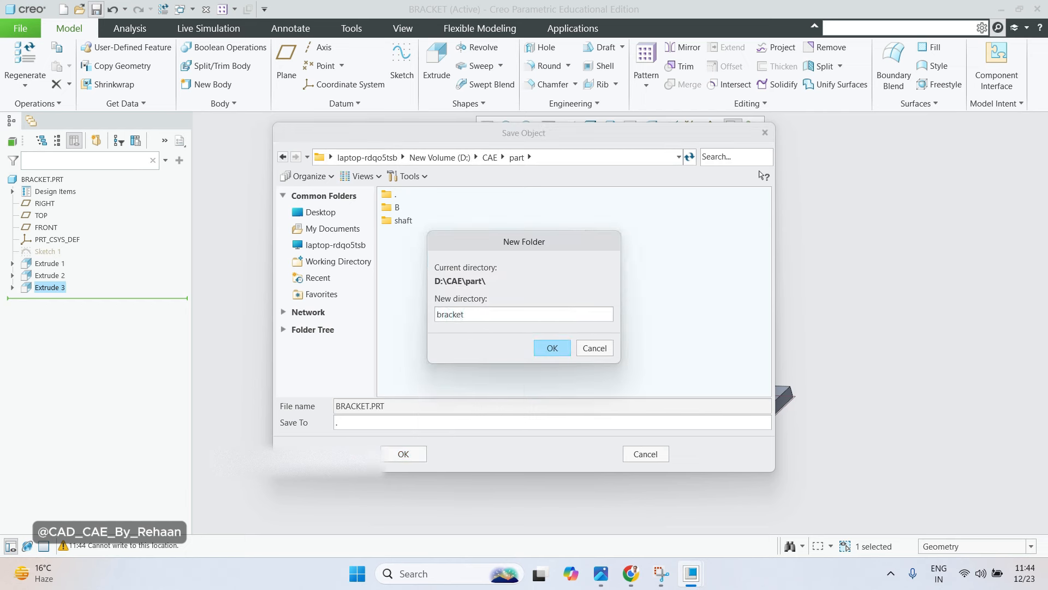
{"action": "key", "text": "Return"}
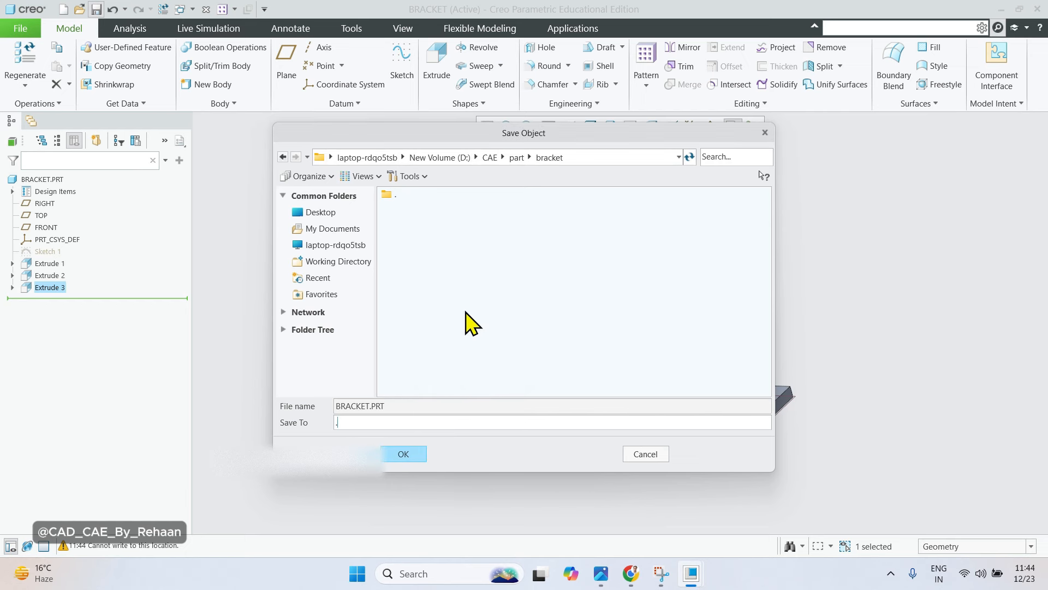
{"action": "type", "text": "bracket"}
{"action": "key", "text": "Return"}
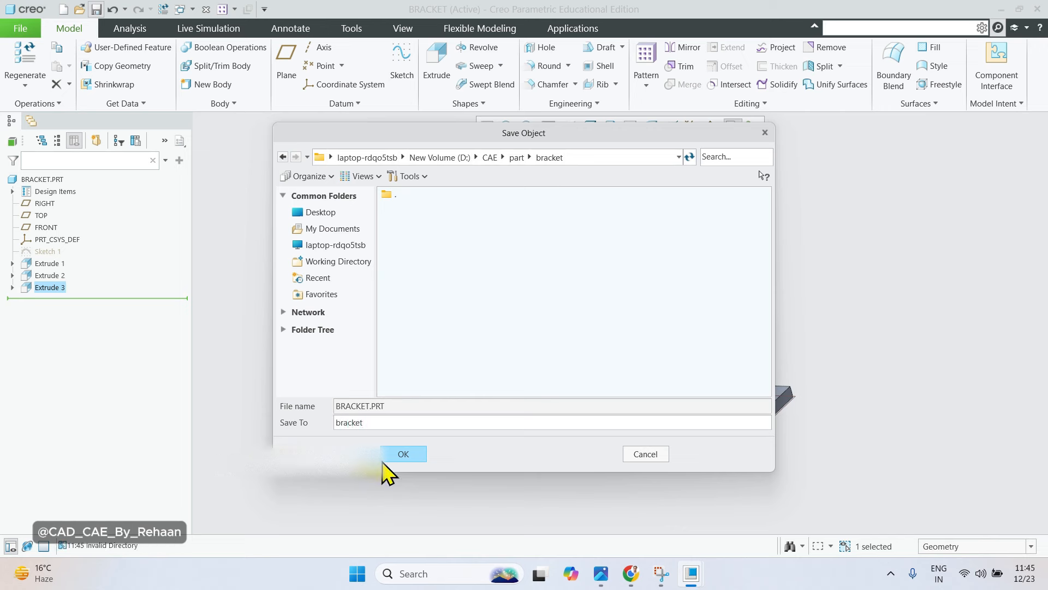
{"action": "left_click", "coordinate": [552, 164]}
{"action": "left_click", "coordinate": [410, 455]}
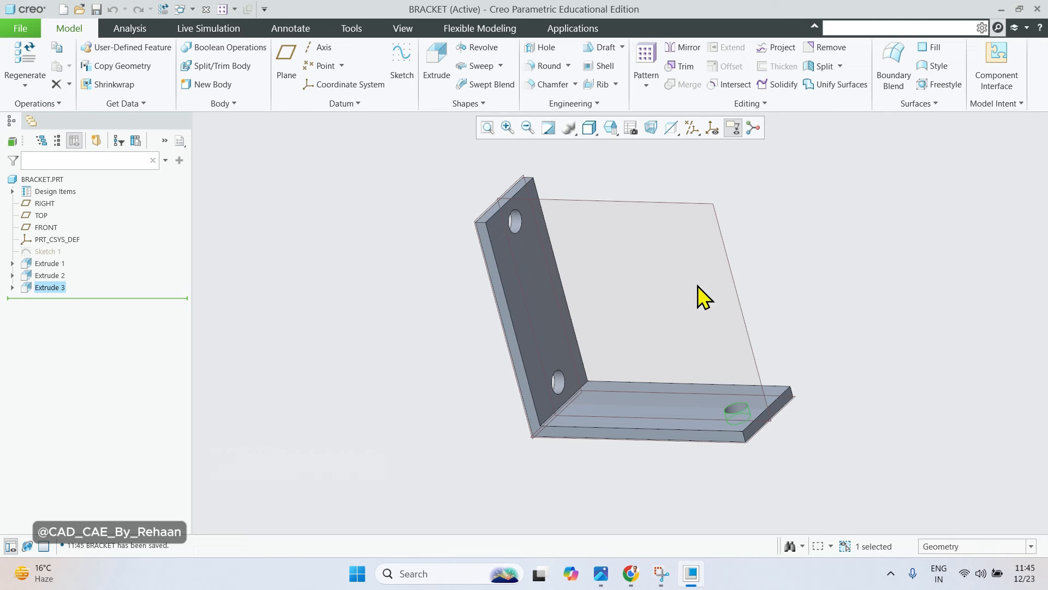
Switch to the Photos image of the problem statement and review its material properties, force, location and results sections.
{"action": "left_click", "coordinate": [601, 573]}
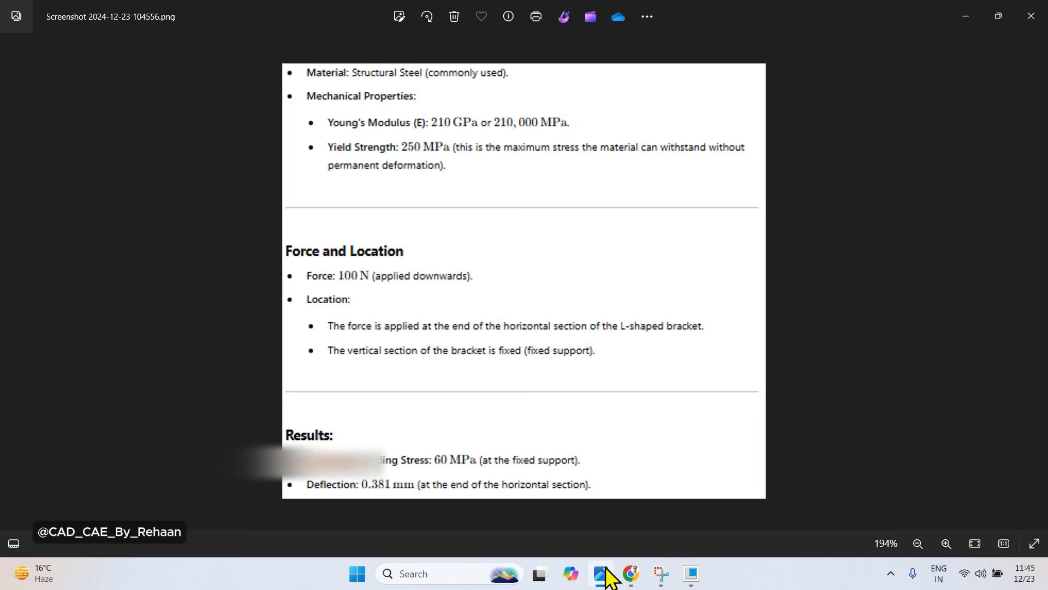
{"action": "scroll", "coordinate": [411, 491], "scroll_direction": "down", "scroll_amount": 1}
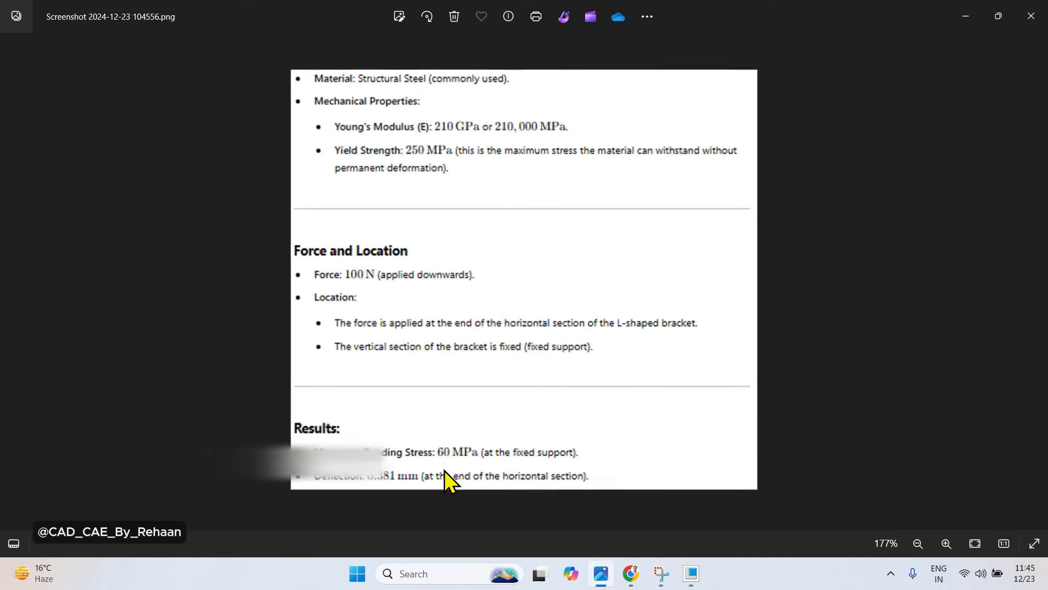
{"action": "scroll", "coordinate": [444, 475], "scroll_direction": "up", "scroll_amount": 3}
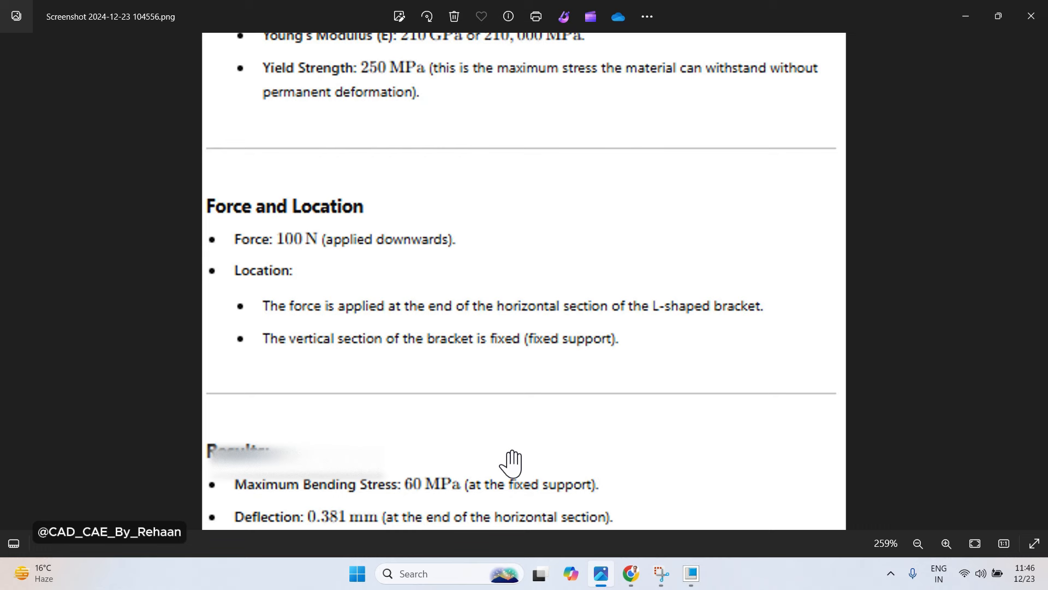
Search the installed Windows apps for hyper.
{"action": "key", "text": "super"}
{"action": "type", "text": "hyper"}
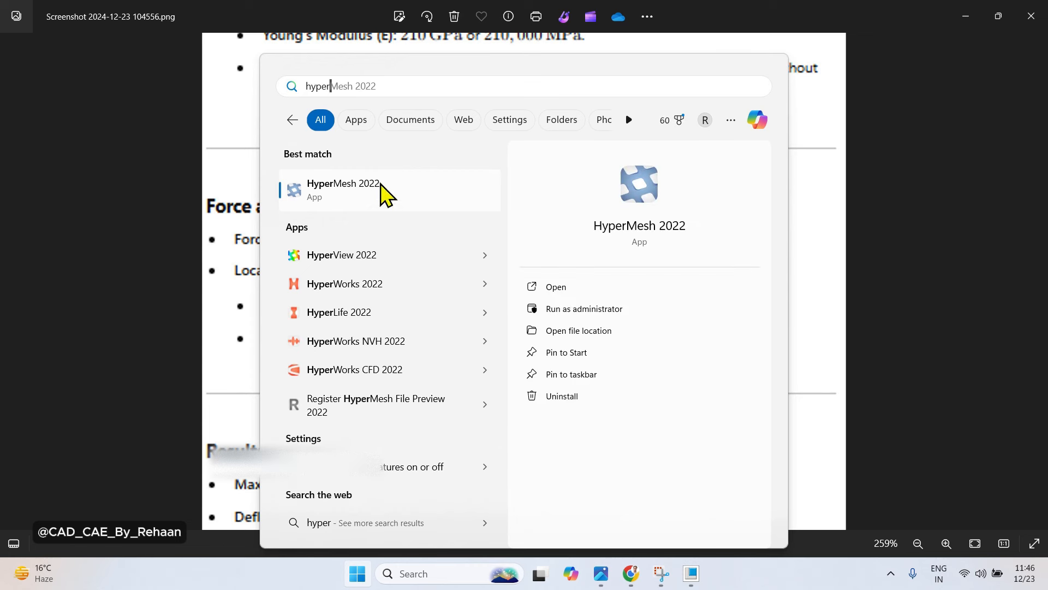
{"action": "key", "text": "BackSpace"}
{"action": "key", "text": "BackSpace"}
{"action": "key", "text": "BackSpace"}
{"action": "key", "text": "BackSpace"}
{"action": "key", "text": "BackSpace"}
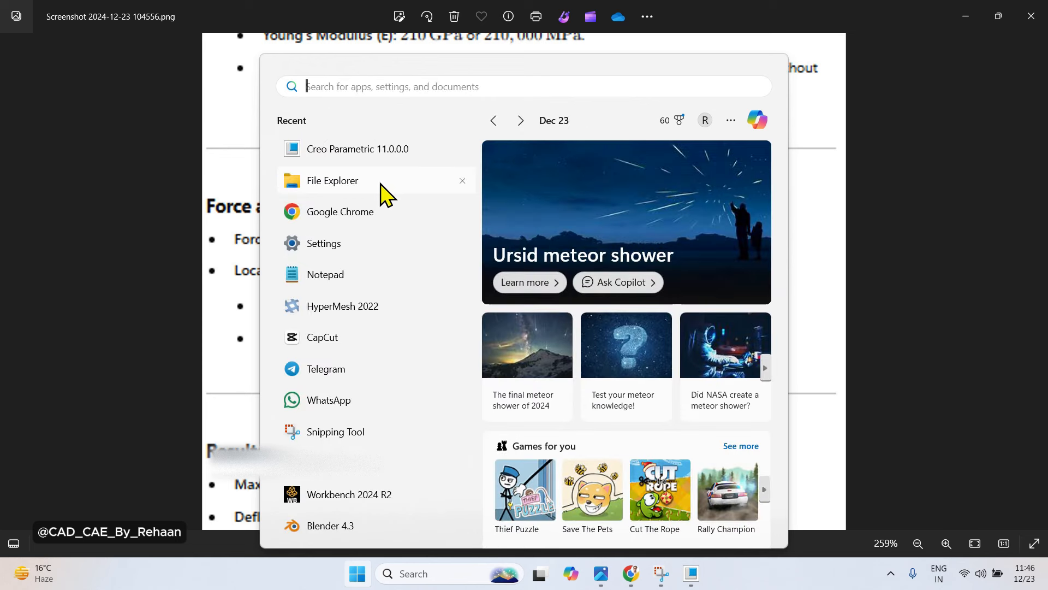
{"action": "type", "text": "hyper"}
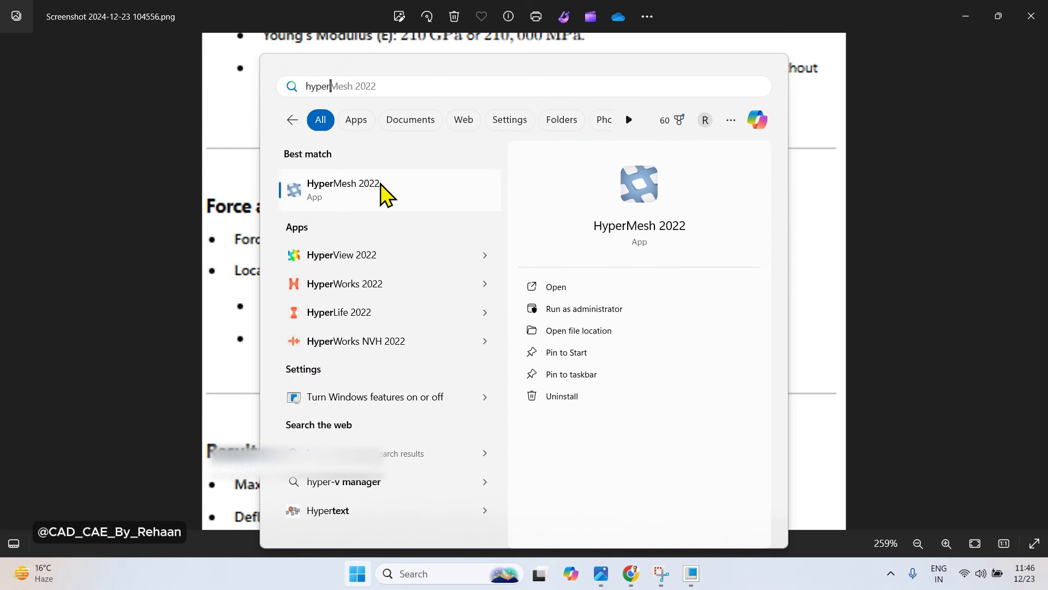
{"action": "type", "text": "works"}
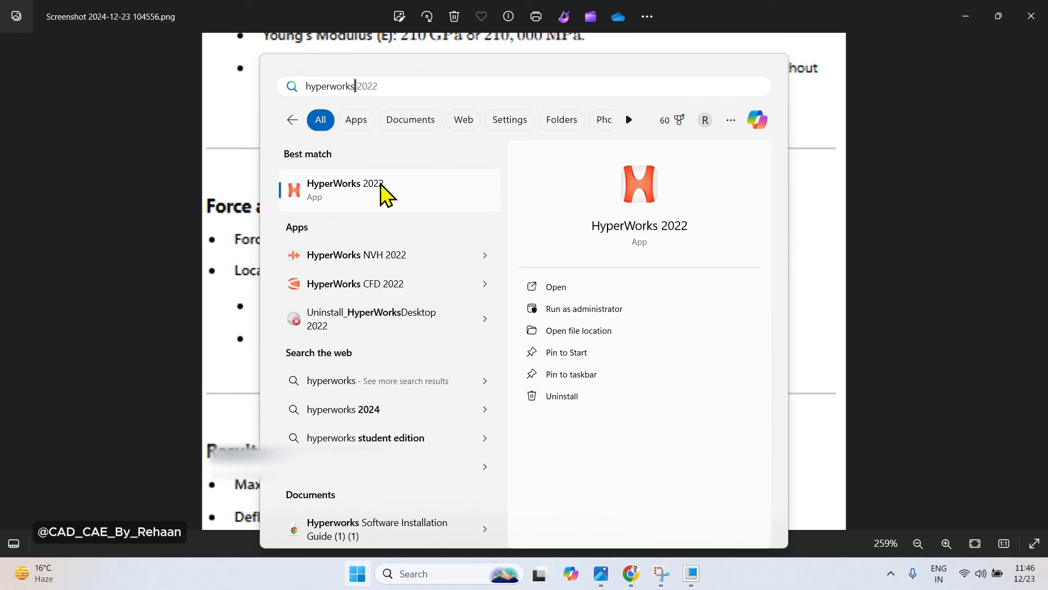
{"action": "key", "text": "BackSpace"}
{"action": "key", "text": "BackSpace"}
{"action": "key", "text": "BackSpace"}
{"action": "key", "text": "BackSpace"}
{"action": "key", "text": "BackSpace"}
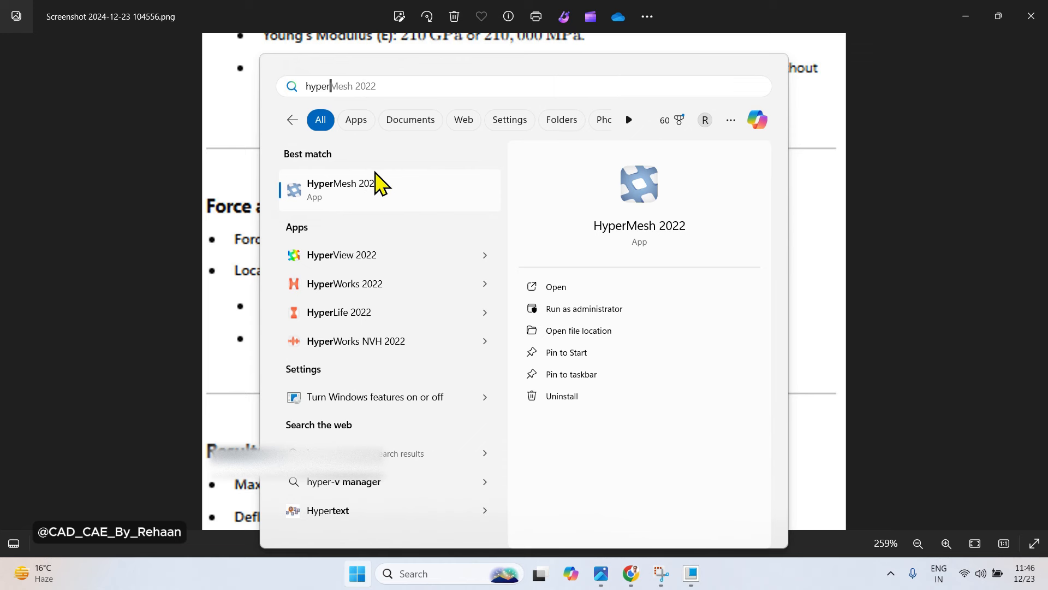
Launch HyperMesh 2022 and start a geometry import.
{"action": "left_click", "coordinate": [337, 193]}
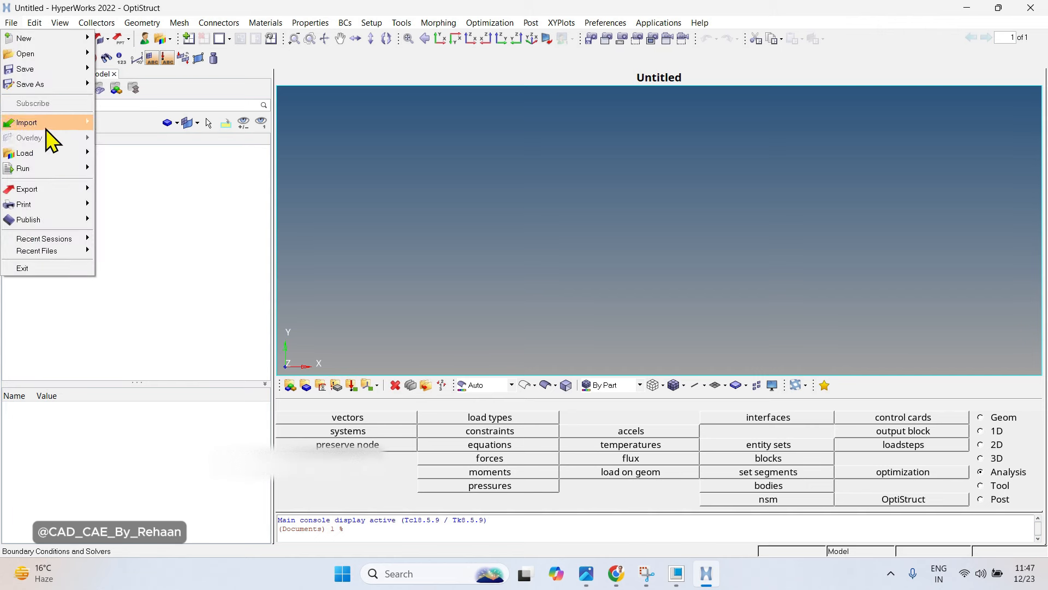
{"action": "mouse_move", "coordinate": [46, 129]}
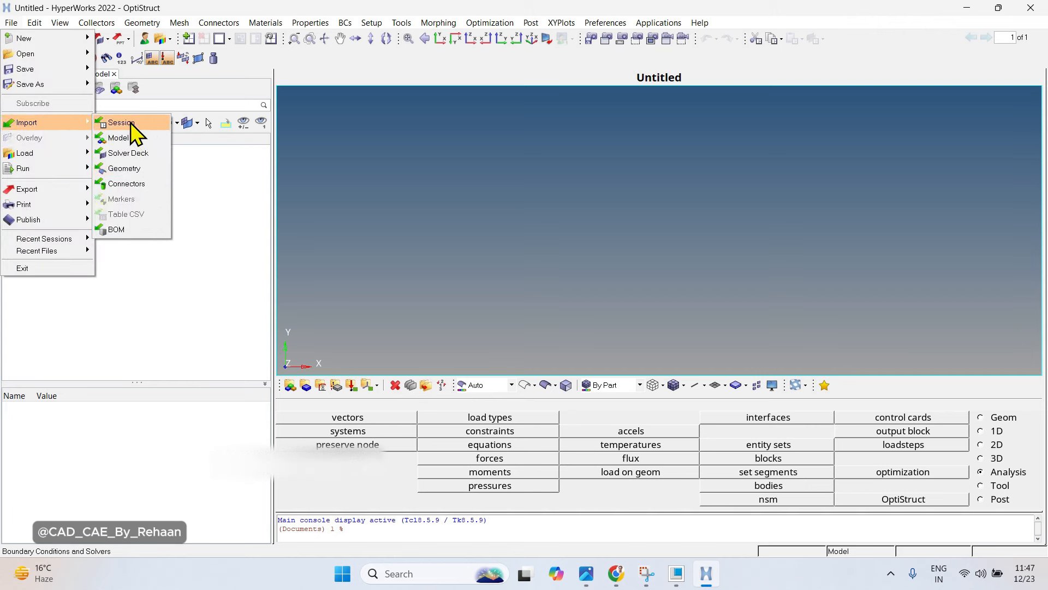
{"action": "left_click", "coordinate": [129, 173]}
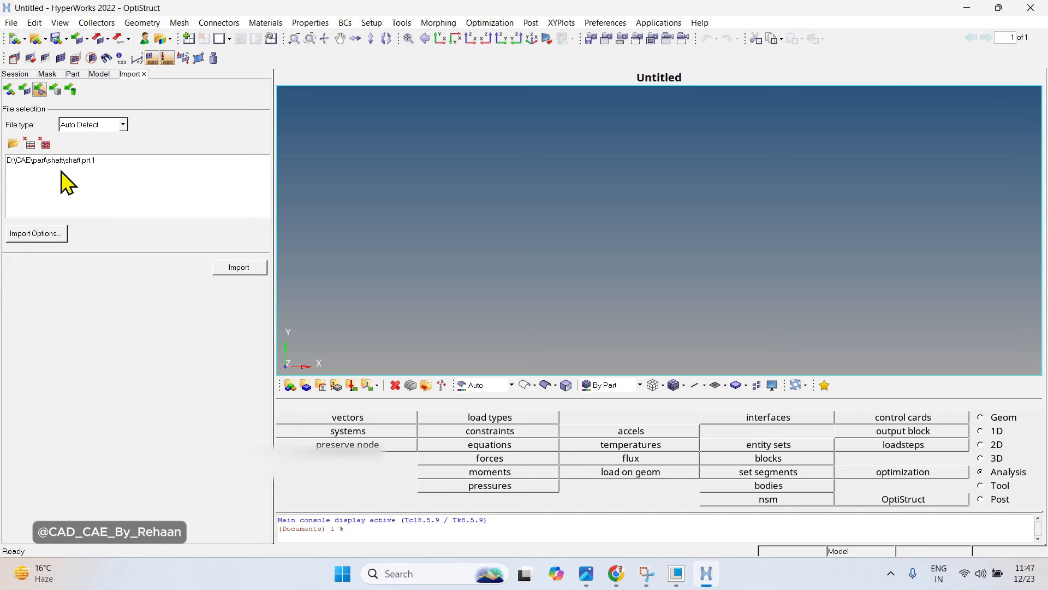
Clear the listed shaft file, choose bracket.prt from D:\CAE\part\bracket instead, and import its geometry.
{"action": "left_click", "coordinate": [45, 145]}
{"action": "left_click", "coordinate": [12, 144]}
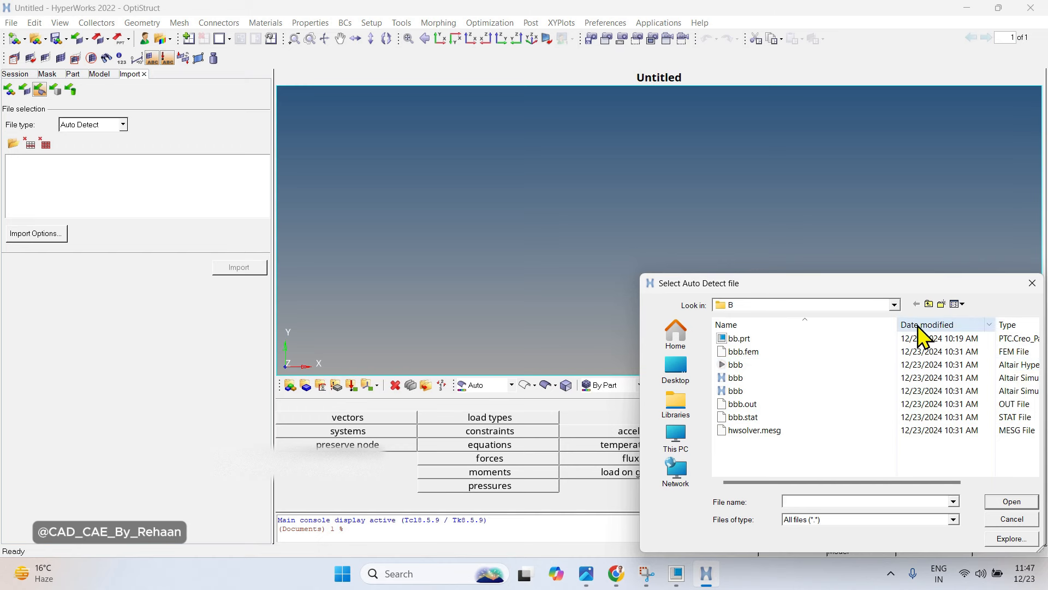
{"action": "left_click", "coordinate": [928, 304]}
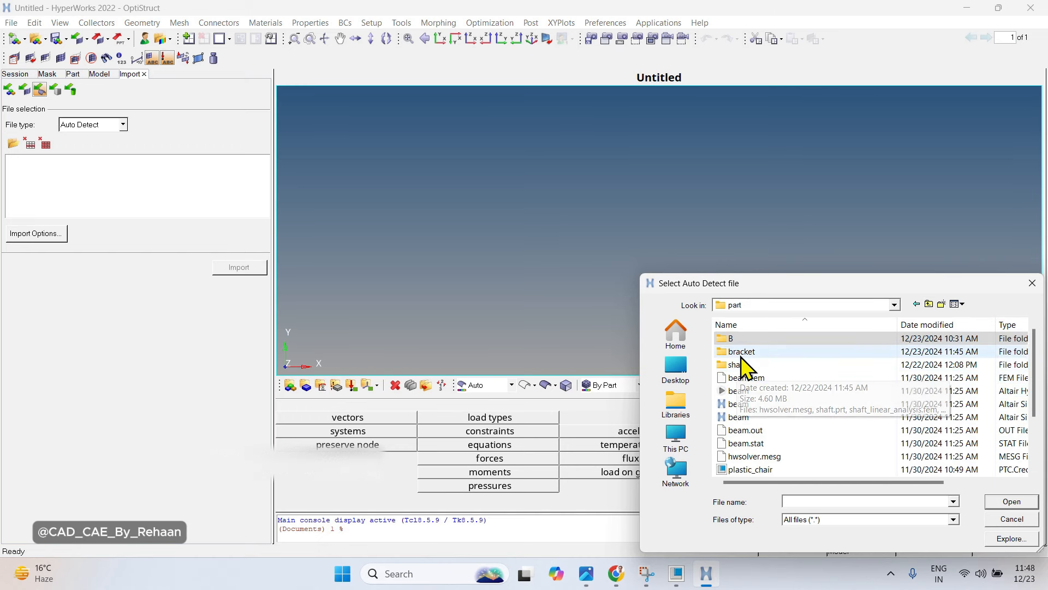
{"action": "double_click", "coordinate": [741, 354]}
{"action": "left_click", "coordinate": [748, 339]}
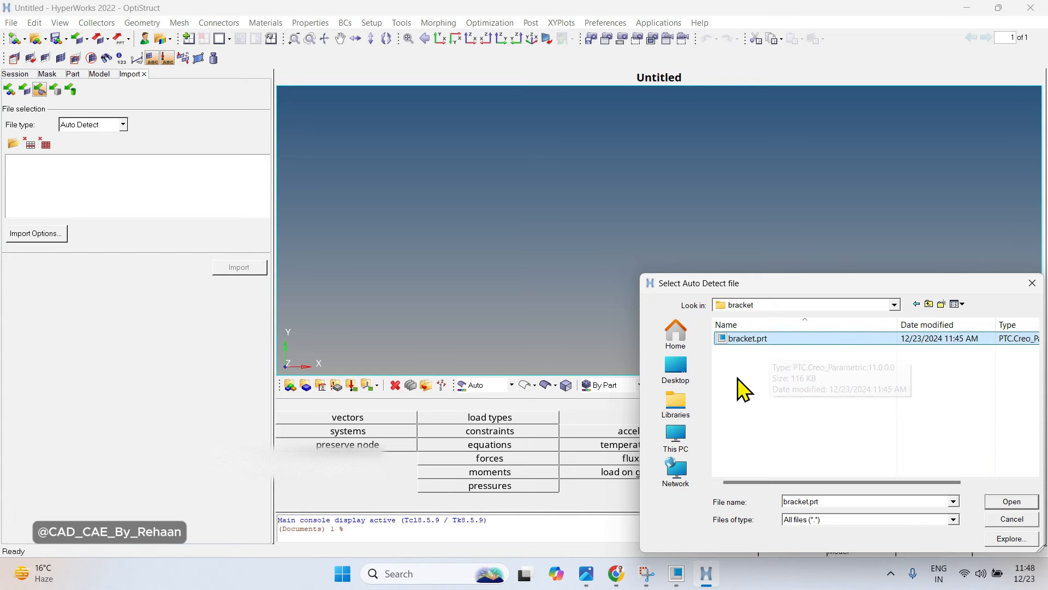
{"action": "left_click", "coordinate": [1013, 503]}
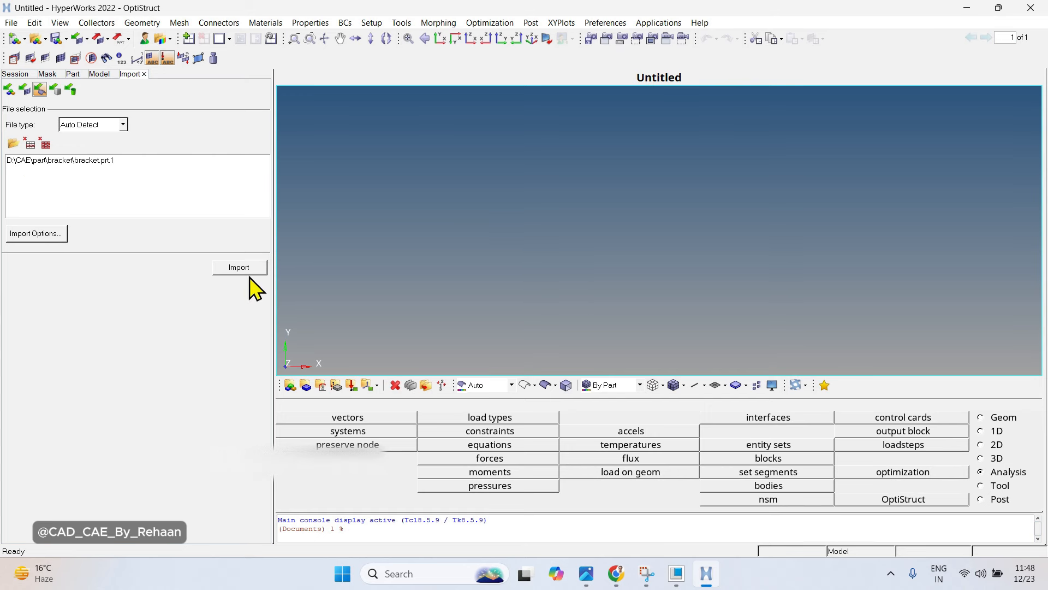
{"action": "left_click", "coordinate": [229, 267]}
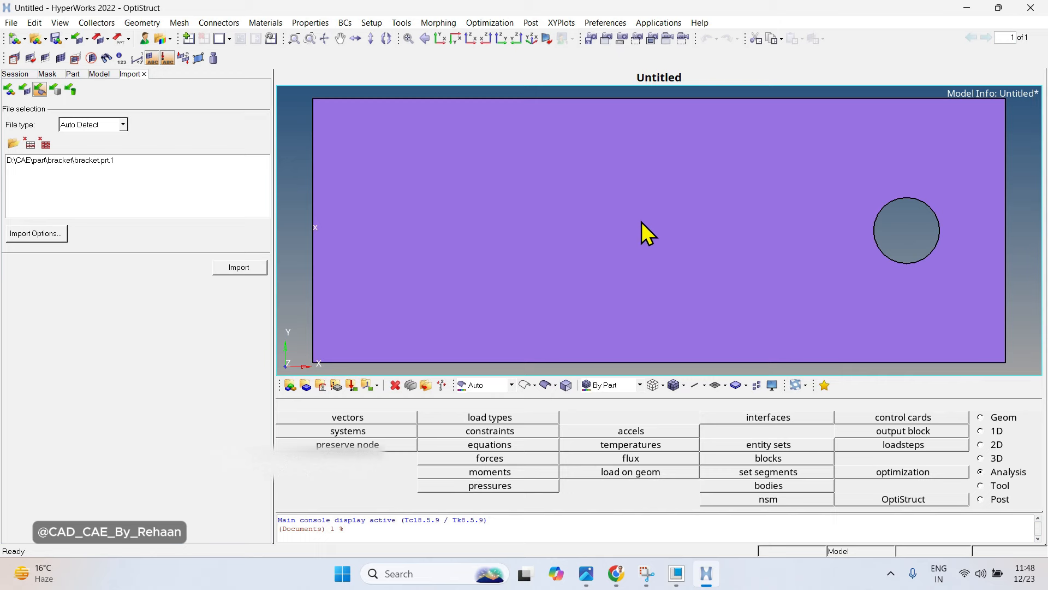
{"action": "left_click_drag", "start_coordinate": [634, 218], "coordinate": [747, 249], "text": "ctrl"}
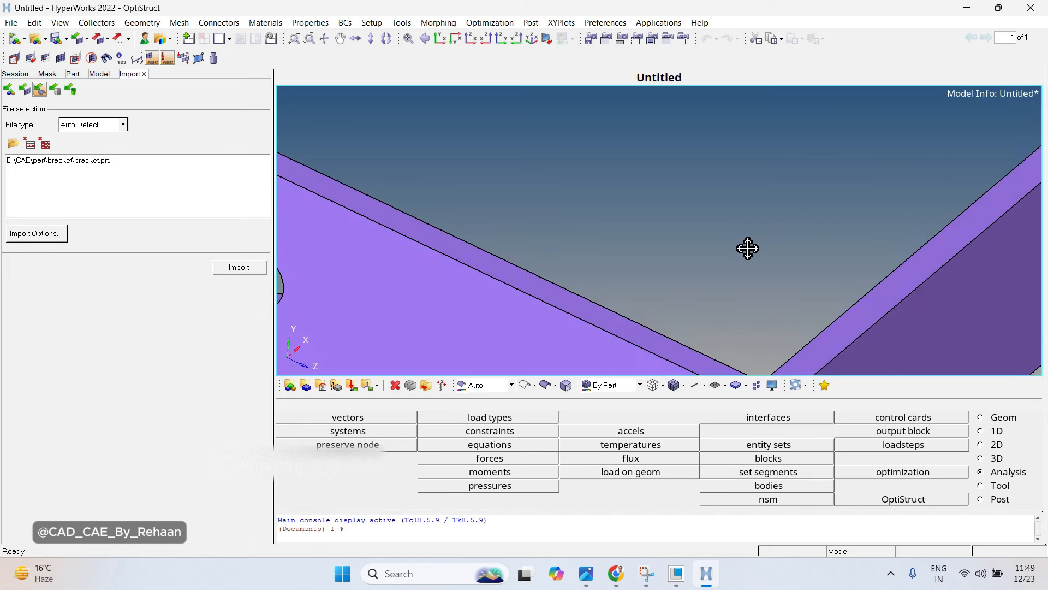
Examine the imported bracket from several sides, including both legs and all three holes.
{"action": "left_click_drag", "start_coordinate": [748, 248], "coordinate": [814, 224], "text": "ctrl"}
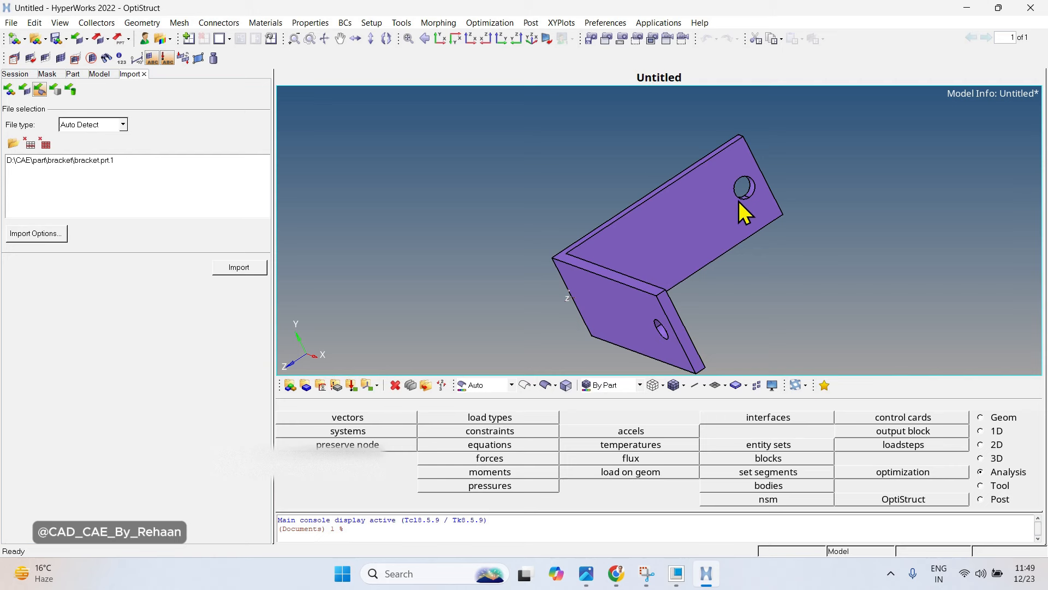
{"action": "right_click_drag", "start_coordinate": [748, 211], "coordinate": [835, 192], "text": "ctrl"}
{"action": "scroll", "coordinate": [772, 195], "scroll_direction": "down", "scroll_amount": 3, "text": "ctrl"}
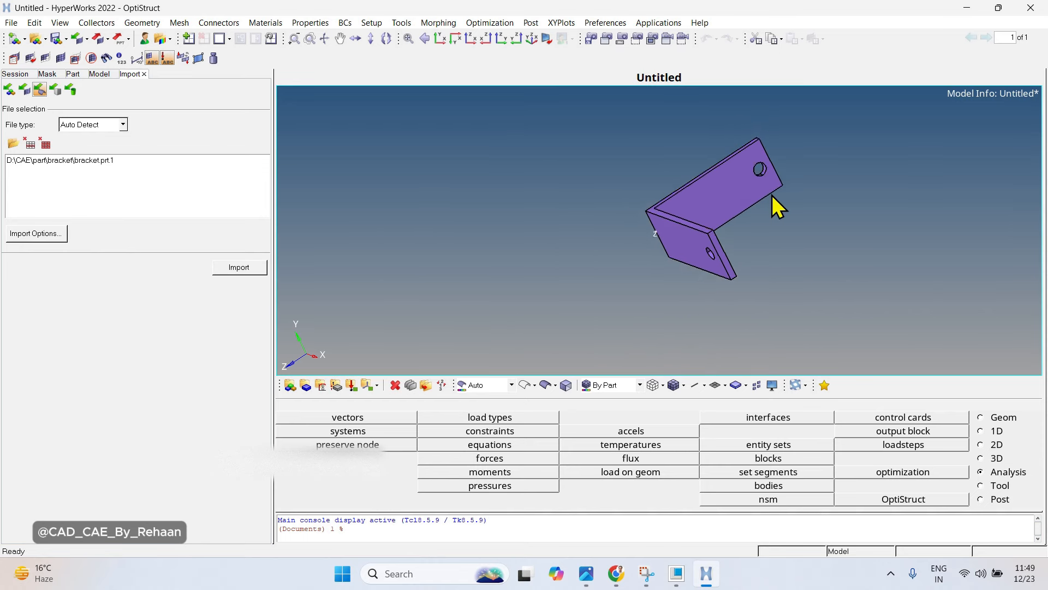
{"action": "scroll", "coordinate": [726, 202], "scroll_direction": "up", "scroll_amount": 3, "text": "ctrl"}
{"action": "scroll", "coordinate": [726, 202], "scroll_direction": "down", "scroll_amount": 3, "text": "ctrl"}
{"action": "scroll", "coordinate": [726, 202], "scroll_direction": "down", "scroll_amount": 2}
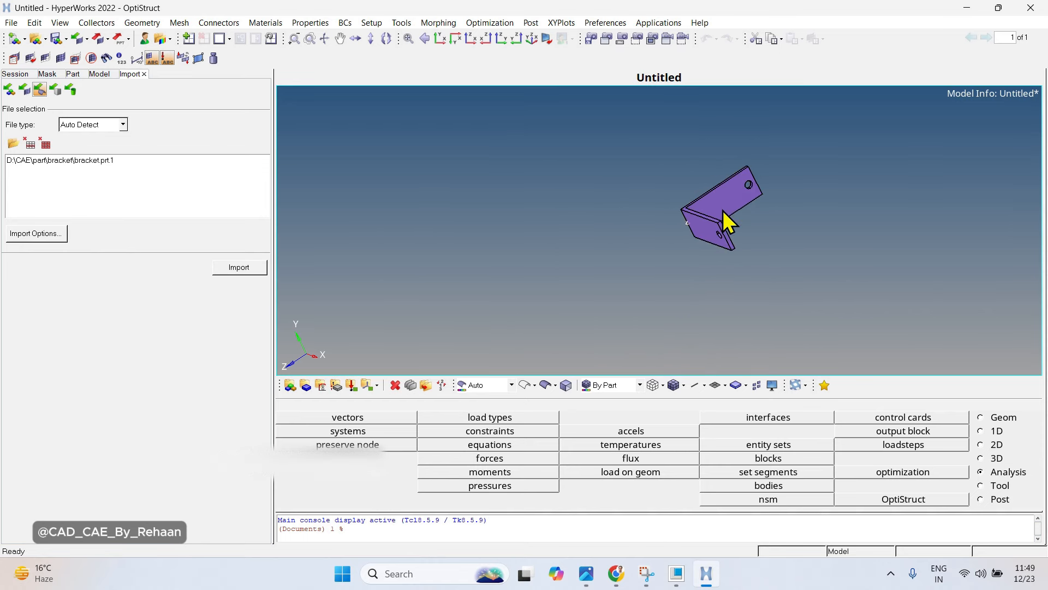
{"action": "scroll", "coordinate": [722, 211], "scroll_direction": "up", "scroll_amount": 3}
{"action": "scroll", "coordinate": [721, 202], "scroll_direction": "down", "scroll_amount": 1}
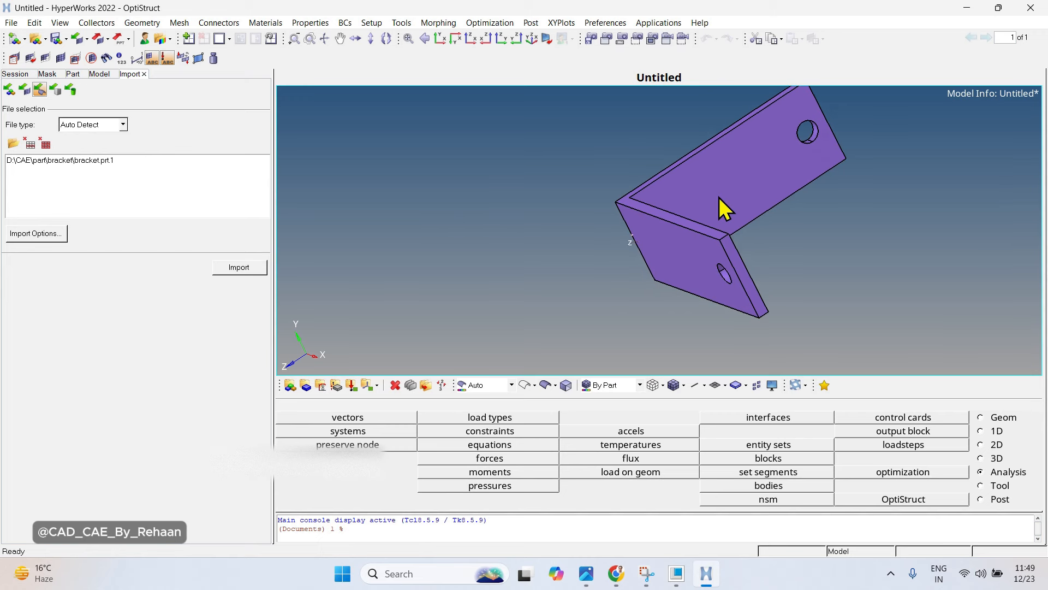
{"action": "scroll", "coordinate": [716, 195], "scroll_direction": "down", "scroll_amount": 2}
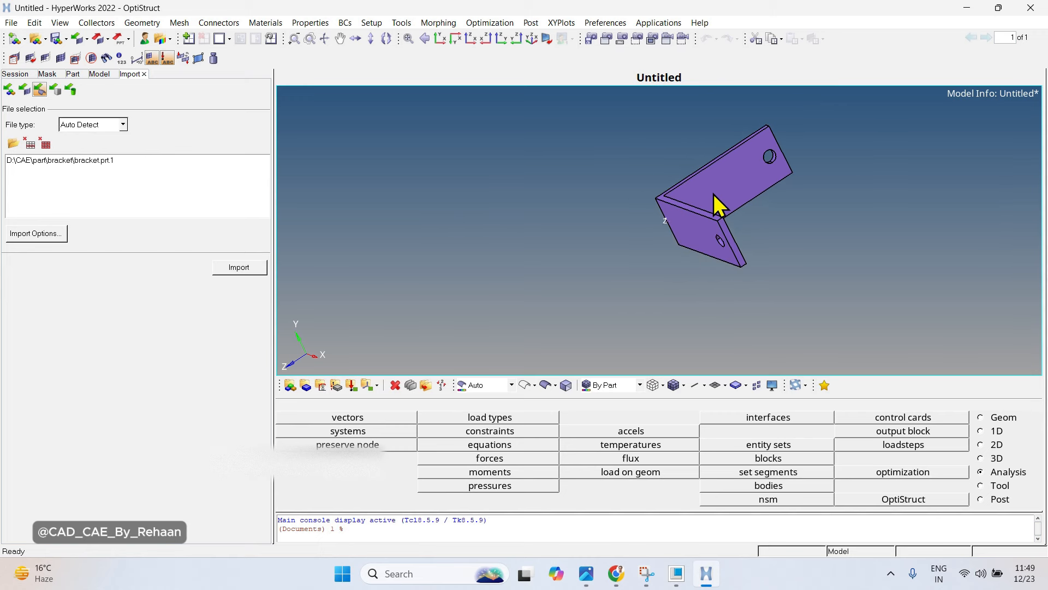
{"action": "scroll", "coordinate": [713, 194], "scroll_direction": "up", "scroll_amount": 1}
{"action": "scroll", "coordinate": [713, 194], "scroll_direction": "up", "scroll_amount": 1}
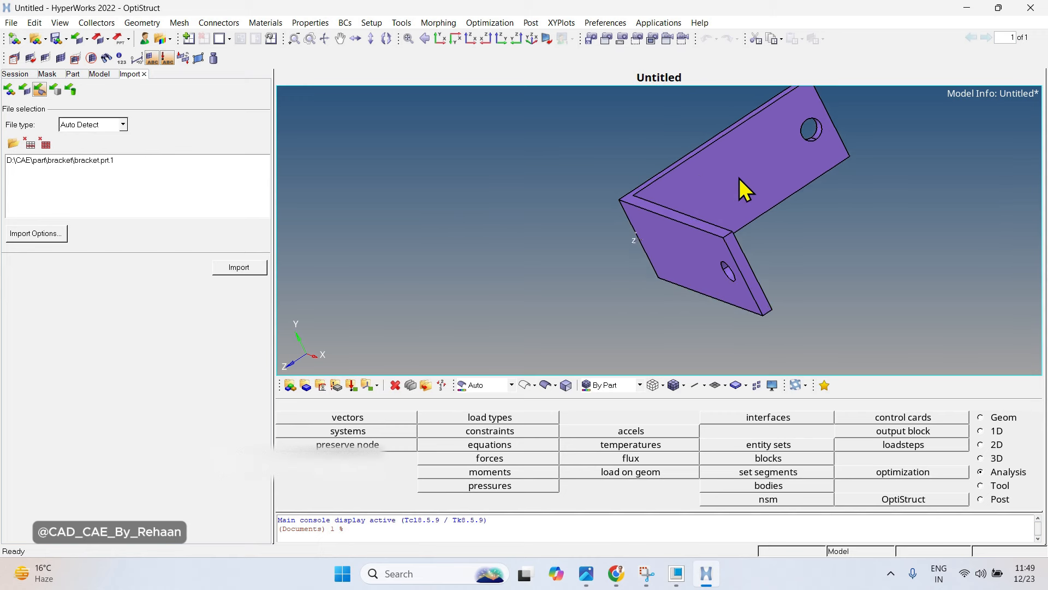
{"action": "left_click_drag", "start_coordinate": [748, 188], "coordinate": [701, 190], "text": "ctrl"}
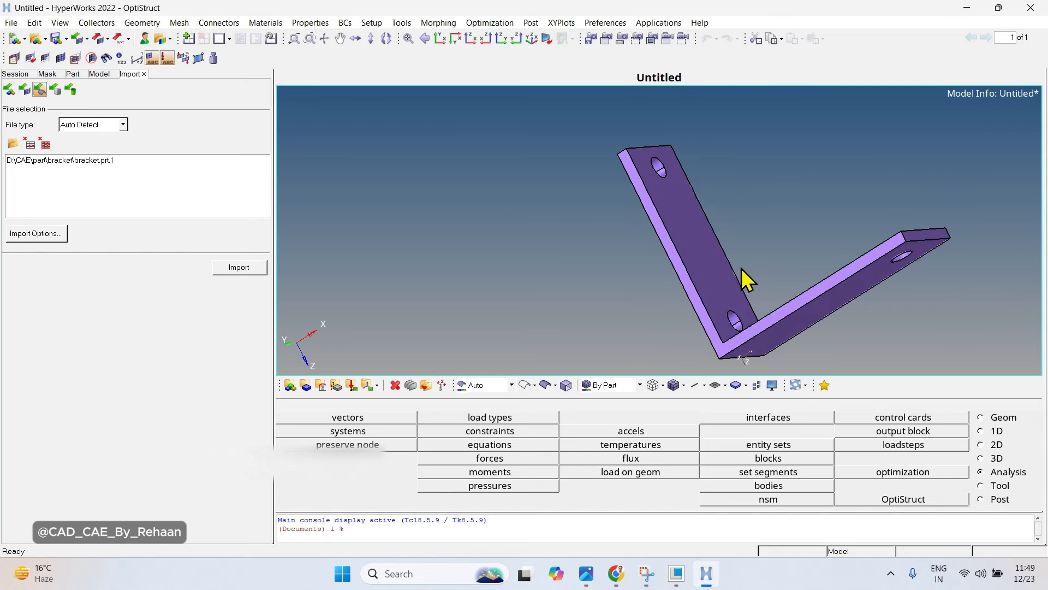
{"action": "right_click_drag", "start_coordinate": [735, 199], "coordinate": [671, 189], "text": "ctrl"}
{"action": "scroll", "coordinate": [671, 189], "scroll_direction": "down", "scroll_amount": 4, "text": "ctrl"}
{"action": "scroll", "coordinate": [671, 188], "scroll_direction": "down", "scroll_amount": 1, "text": "ctrl"}
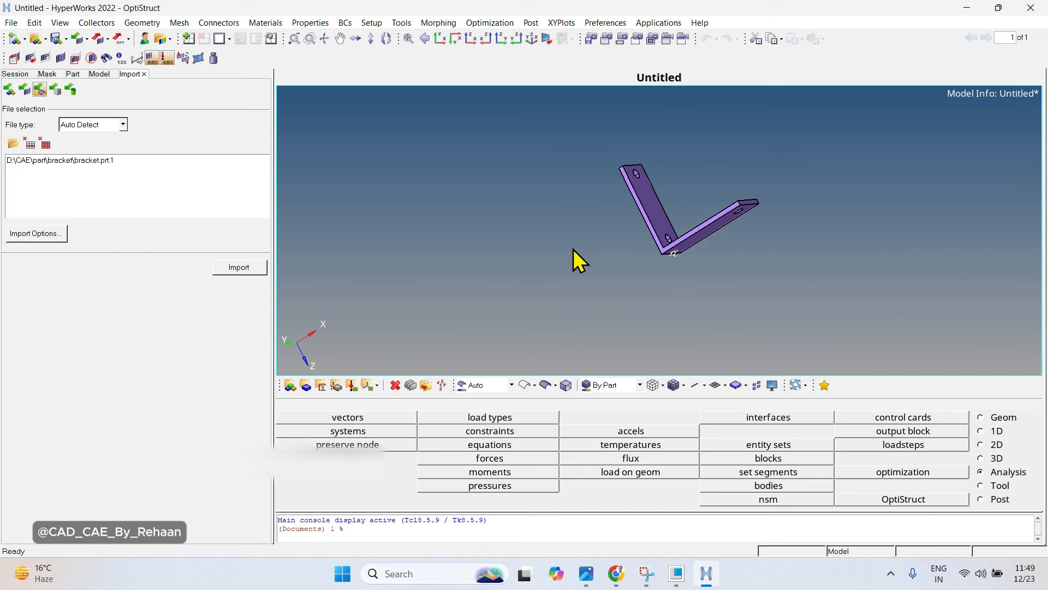
{"action": "left_click_drag", "start_coordinate": [711, 264], "coordinate": [761, 203], "text": "ctrl"}
{"action": "scroll", "coordinate": [706, 262], "scroll_direction": "up", "scroll_amount": 5, "text": "ctrl"}
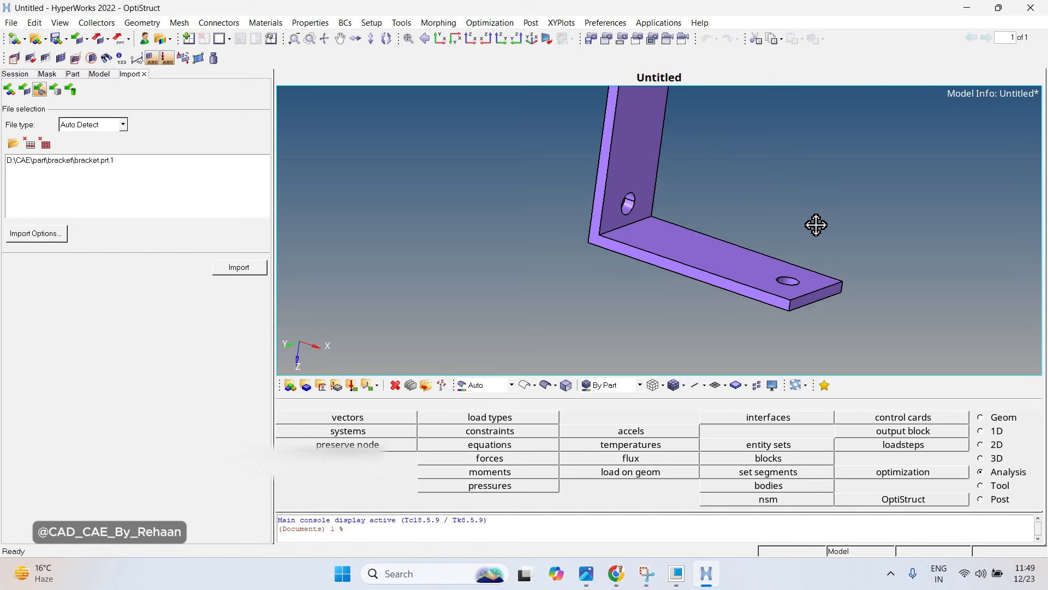
{"action": "scroll", "coordinate": [734, 231], "scroll_direction": "down", "scroll_amount": 3, "text": "ctrl"}
{"action": "right_click_drag", "start_coordinate": [818, 217], "coordinate": [816, 254], "text": "ctrl"}
{"action": "left_click_drag", "start_coordinate": [778, 226], "coordinate": [737, 198], "text": "ctrl"}
{"action": "scroll", "coordinate": [743, 198], "scroll_direction": "down", "scroll_amount": 1, "text": "ctrl"}
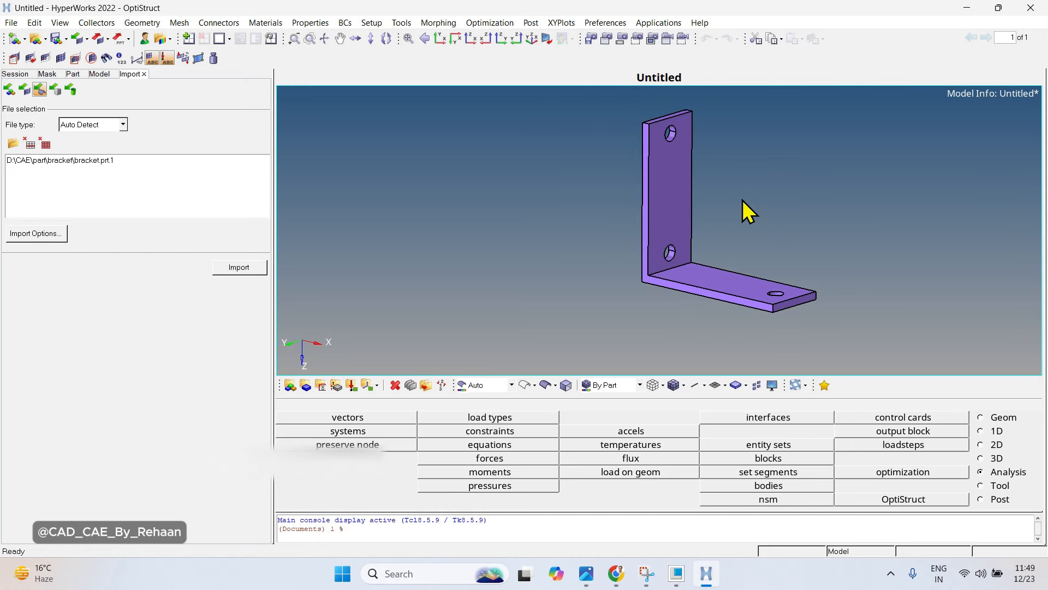
{"action": "right_click_drag", "start_coordinate": [788, 196], "coordinate": [712, 203], "text": "ctrl"}
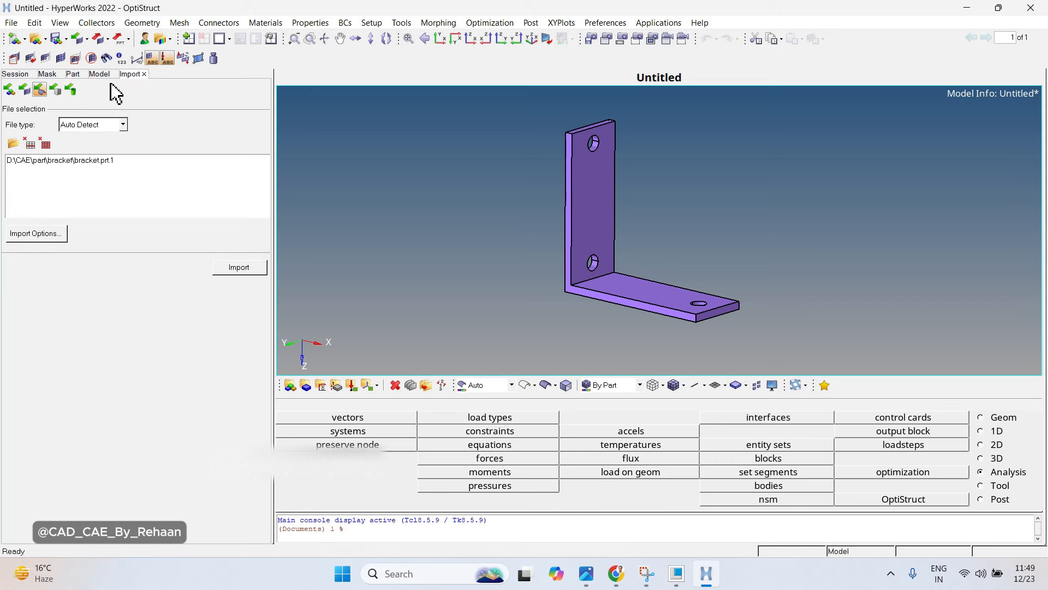
Close the geometry import browser and display the HyperMesh Model browser with the bracket's components and parts.
{"action": "left_click", "coordinate": [103, 74]}
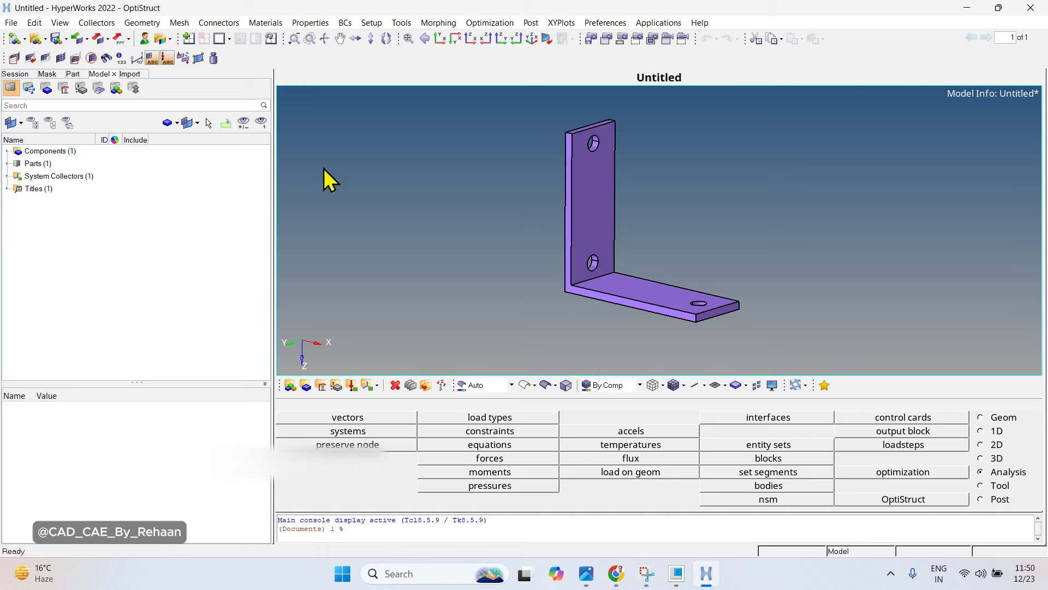
{"action": "left_click", "coordinate": [114, 74]}
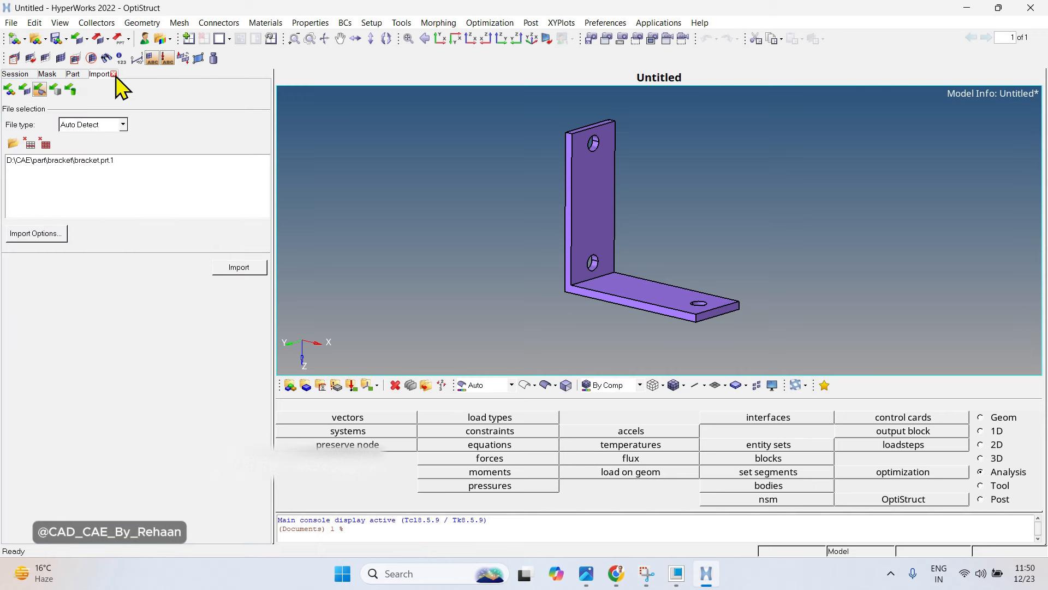
{"action": "left_click", "coordinate": [114, 74]}
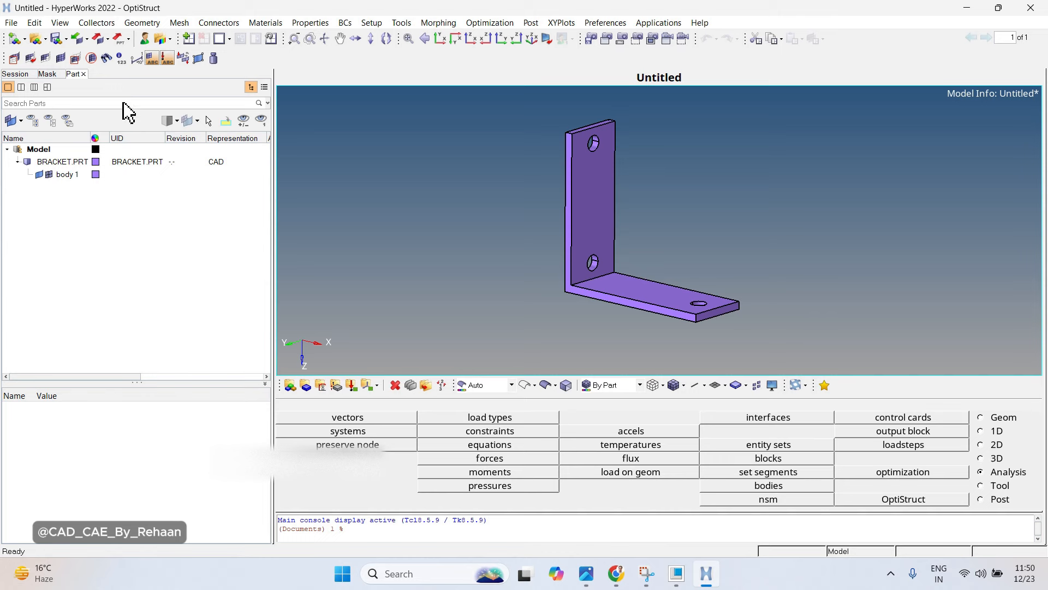
{"action": "left_click", "coordinate": [60, 23]}
{"action": "mouse_move", "coordinate": [77, 36]}
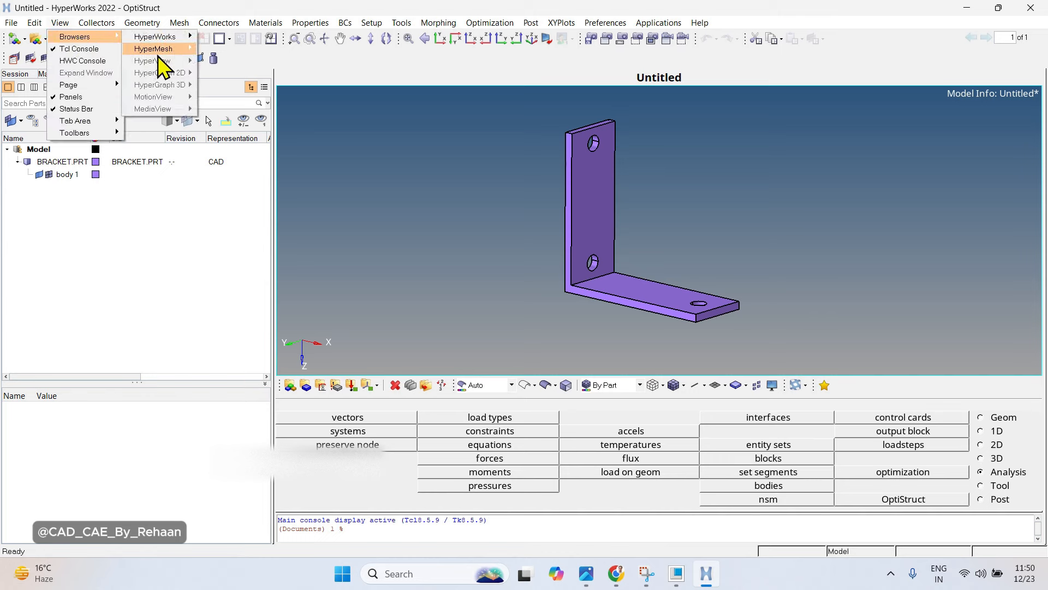
{"action": "mouse_move", "coordinate": [157, 54]}
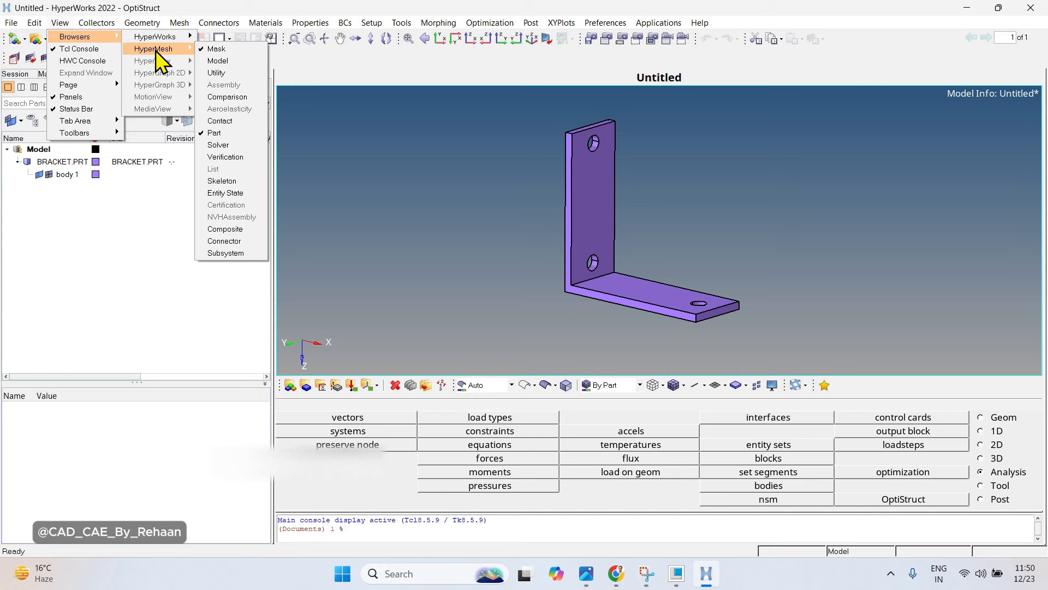
{"action": "left_click", "coordinate": [217, 61]}
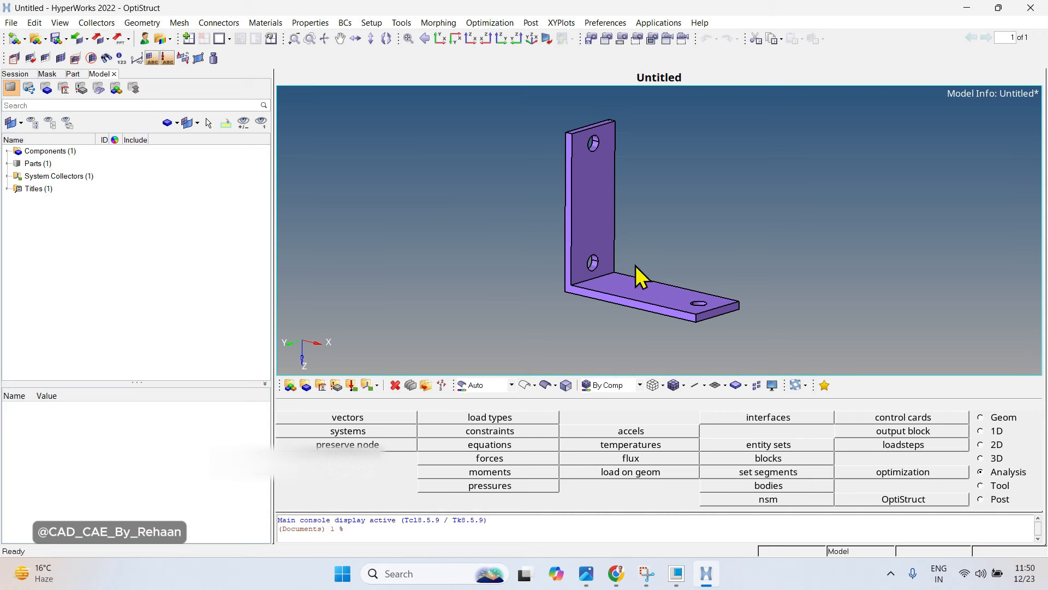
{"action": "scroll", "coordinate": [607, 265], "scroll_direction": "up", "scroll_amount": 3}
{"action": "scroll", "coordinate": [608, 265], "scroll_direction": "down", "scroll_amount": 4}
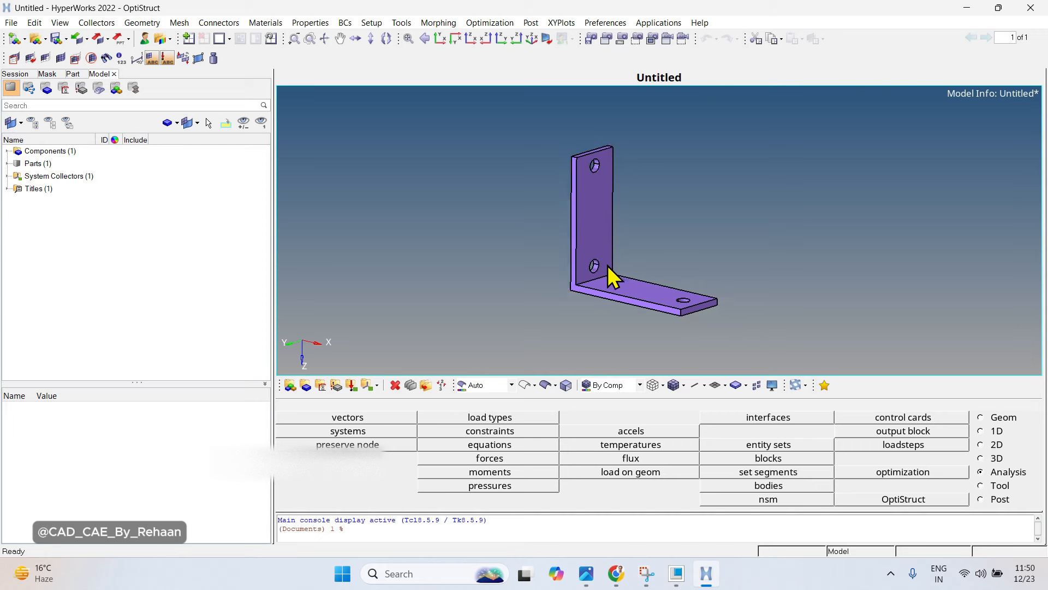
{"action": "scroll", "coordinate": [608, 265], "scroll_direction": "up", "scroll_amount": 1}
{"action": "scroll", "coordinate": [607, 266], "scroll_direction": "down", "scroll_amount": 2}
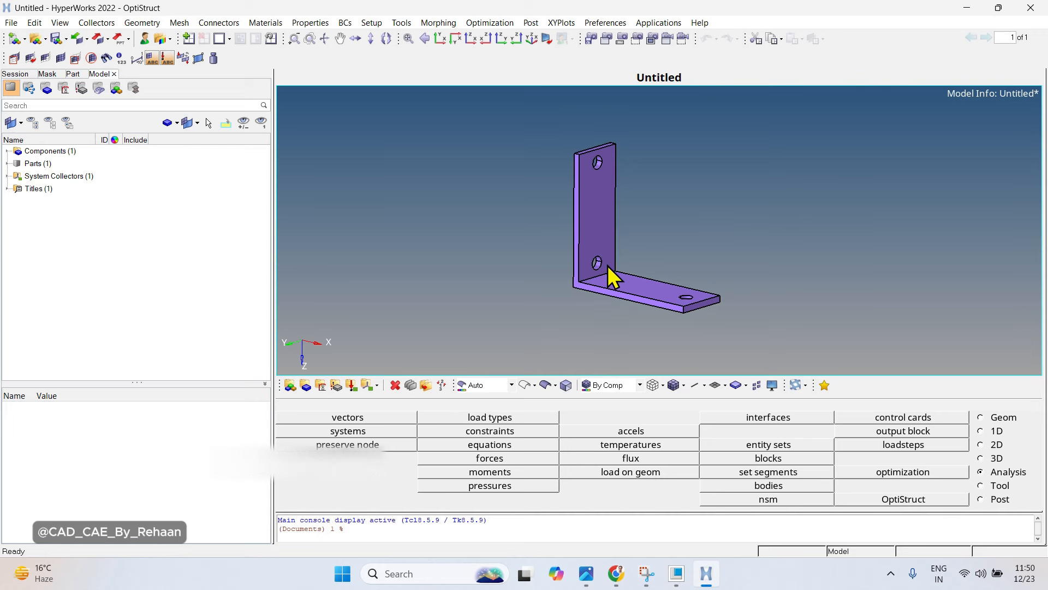
{"action": "scroll", "coordinate": [607, 265], "scroll_direction": "up", "scroll_amount": 2}
{"action": "scroll", "coordinate": [608, 265], "scroll_direction": "down", "scroll_amount": 2}
{"action": "scroll", "coordinate": [608, 265], "scroll_direction": "up", "scroll_amount": 2}
{"action": "scroll", "coordinate": [607, 265], "scroll_direction": "down", "scroll_amount": 2}
{"action": "scroll", "coordinate": [608, 265], "scroll_direction": "up", "scroll_amount": 2}
{"action": "scroll", "coordinate": [607, 265], "scroll_direction": "down", "scroll_amount": 2}
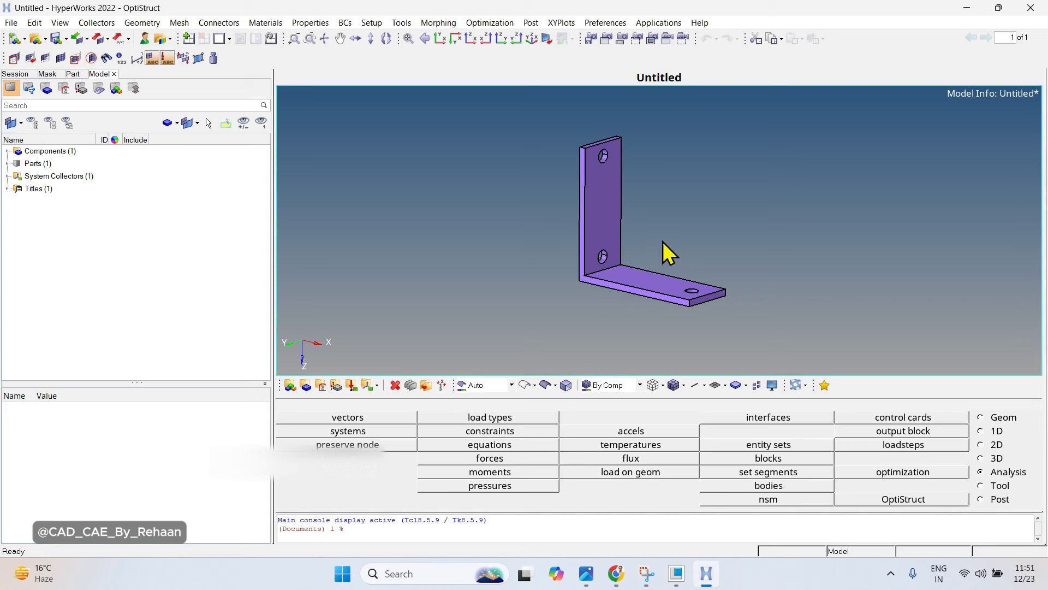
{"action": "scroll", "coordinate": [622, 261], "scroll_direction": "down", "scroll_amount": 3}
{"action": "scroll", "coordinate": [619, 260], "scroll_direction": "up", "scroll_amount": 3}
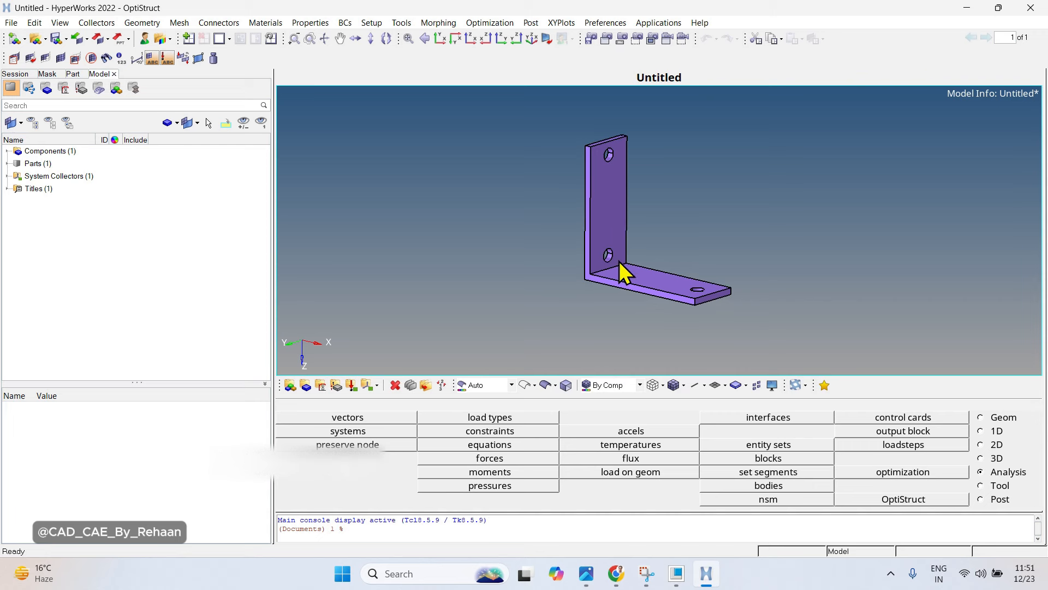
{"action": "scroll", "coordinate": [619, 261], "scroll_direction": "up", "scroll_amount": 2}
{"action": "scroll", "coordinate": [623, 275], "scroll_direction": "down", "scroll_amount": 2}
{"action": "right_click_drag", "start_coordinate": [633, 263], "coordinate": [630, 280], "text": "ctrl"}
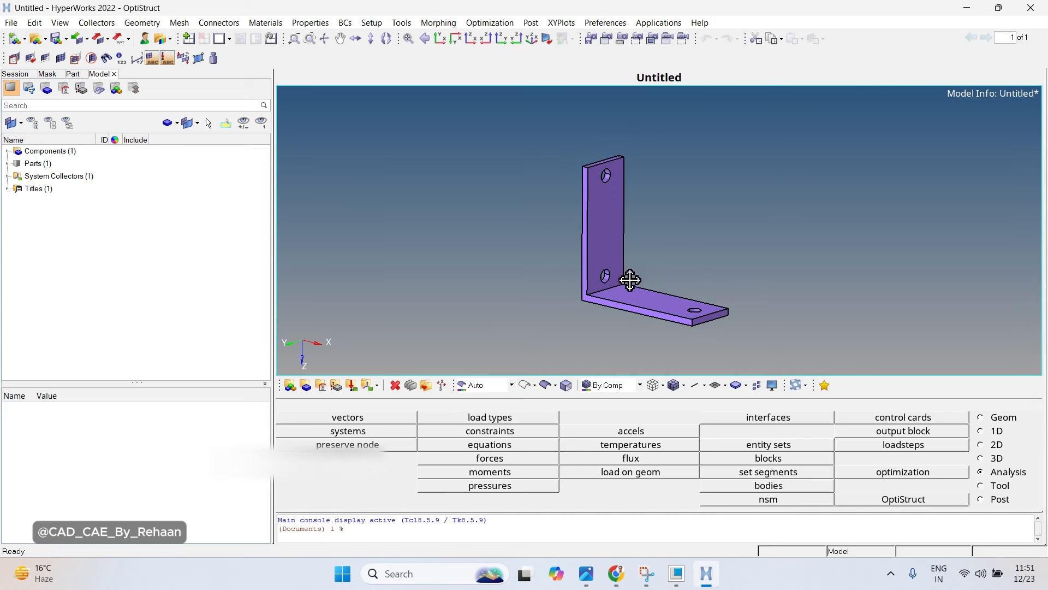
{"action": "scroll", "coordinate": [628, 279], "scroll_direction": "up", "scroll_amount": 1}
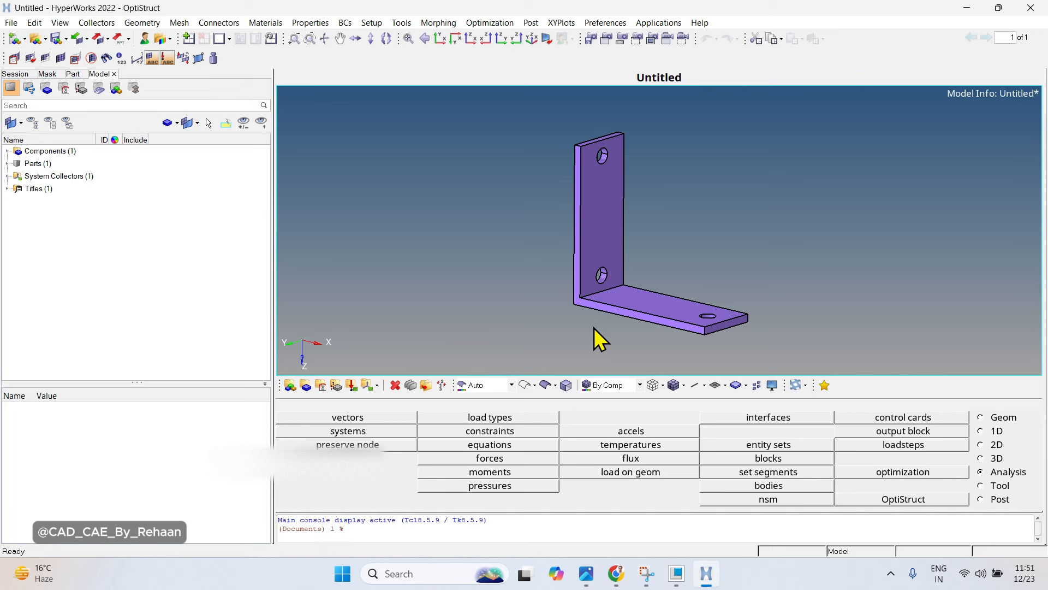
{"action": "left_click", "coordinate": [11, 22]}
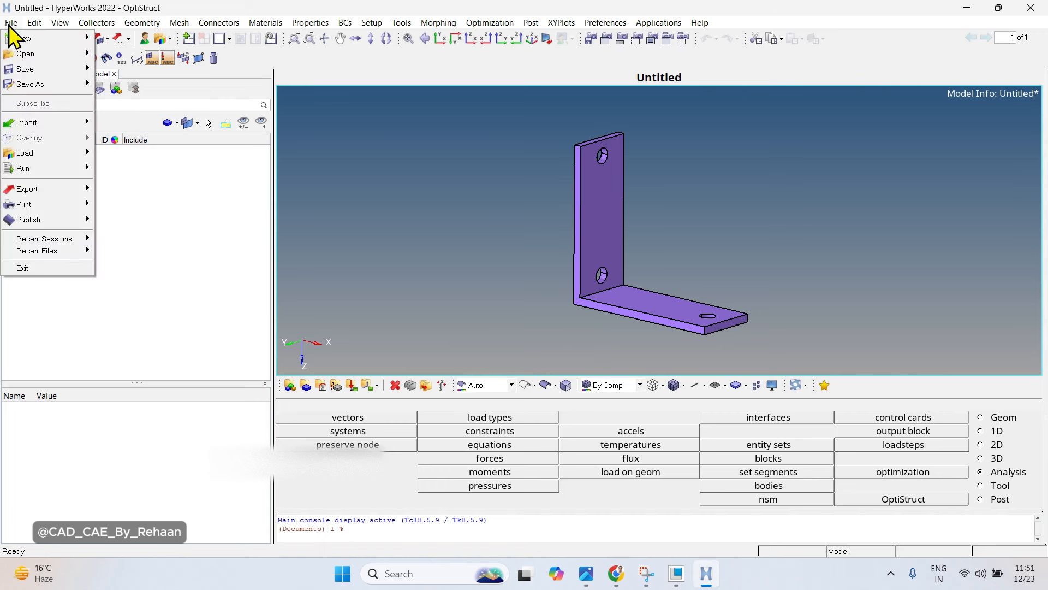
{"action": "mouse_move", "coordinate": [41, 123]}
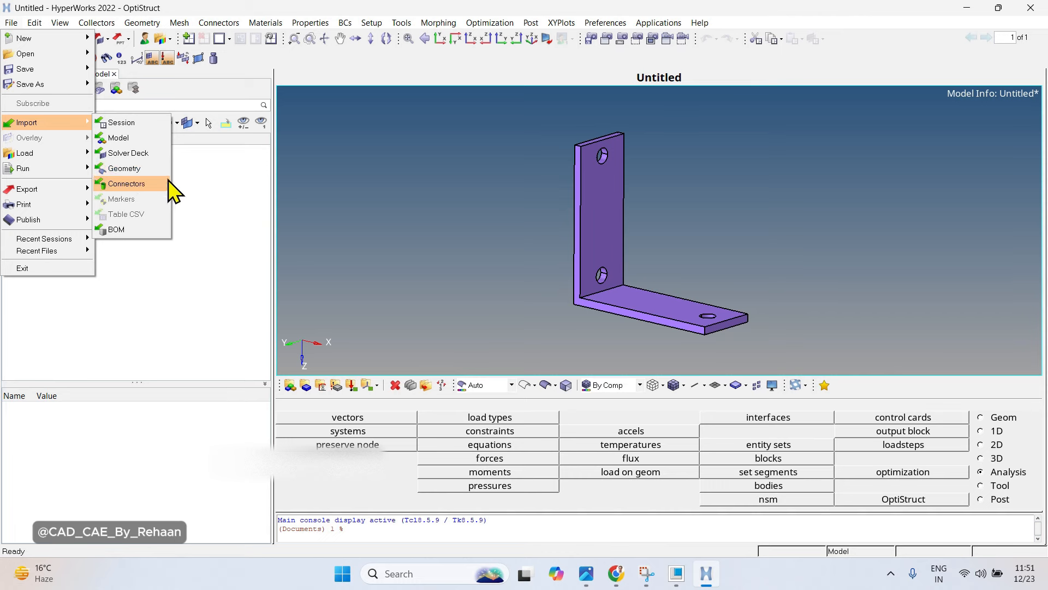
{"action": "left_click", "coordinate": [188, 198]}
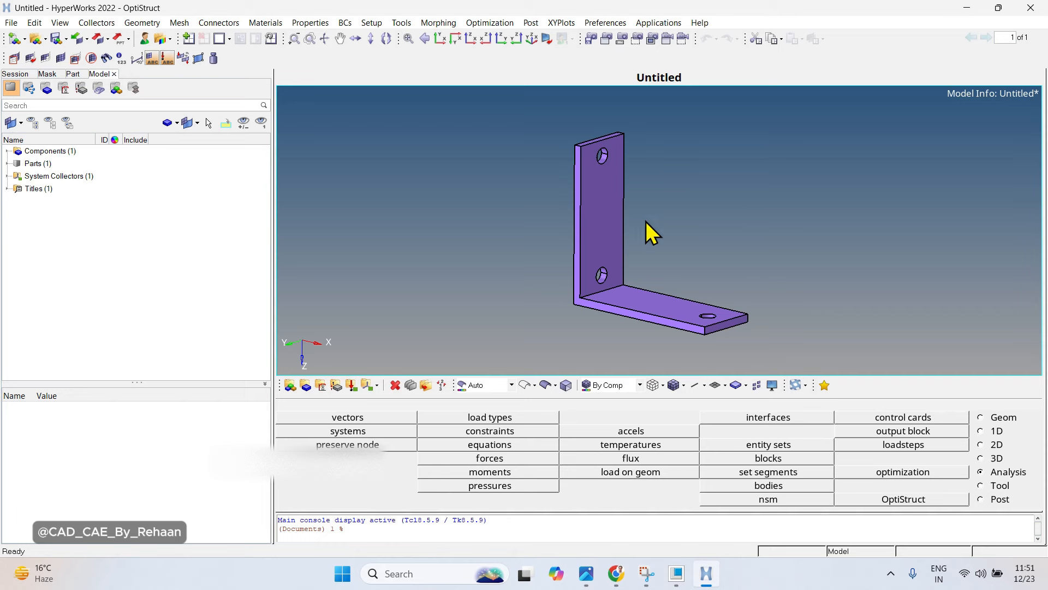
Set the geometry colour mode to Mappable to check whether the bracket solid can be solid-mapped.
{"action": "left_click_drag", "start_coordinate": [636, 266], "coordinate": [607, 238], "text": "ctrl"}
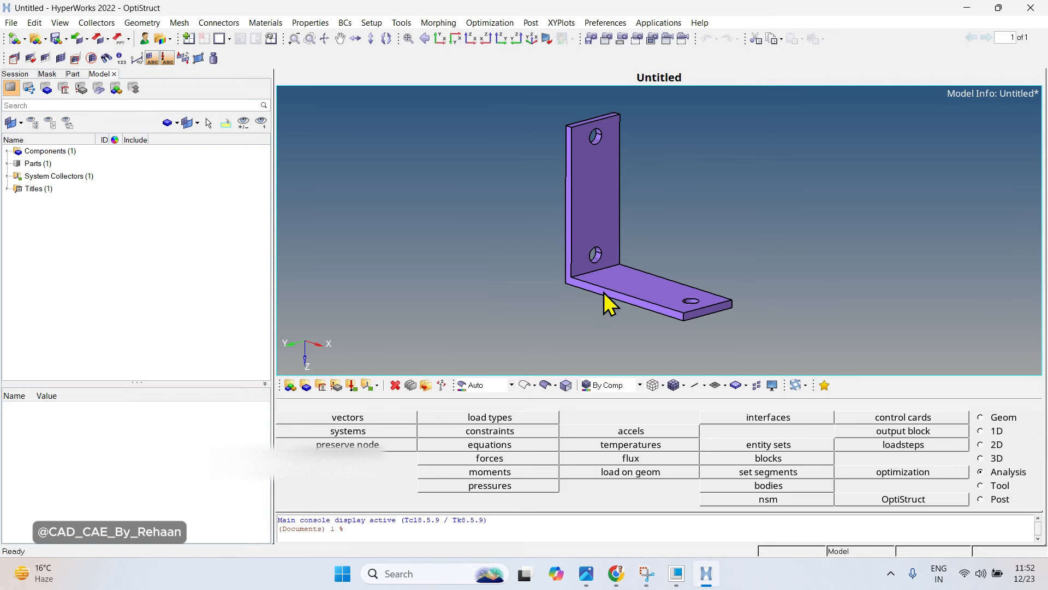
{"action": "scroll", "coordinate": [604, 292], "scroll_direction": "up", "scroll_amount": 6, "text": "ctrl"}
{"action": "scroll", "coordinate": [616, 289], "scroll_direction": "down", "scroll_amount": 5, "text": "ctrl"}
{"action": "right_click_drag", "start_coordinate": [624, 286], "coordinate": [623, 297], "text": "ctrl"}
{"action": "scroll", "coordinate": [622, 299], "scroll_direction": "down", "scroll_amount": 2, "text": "ctrl"}
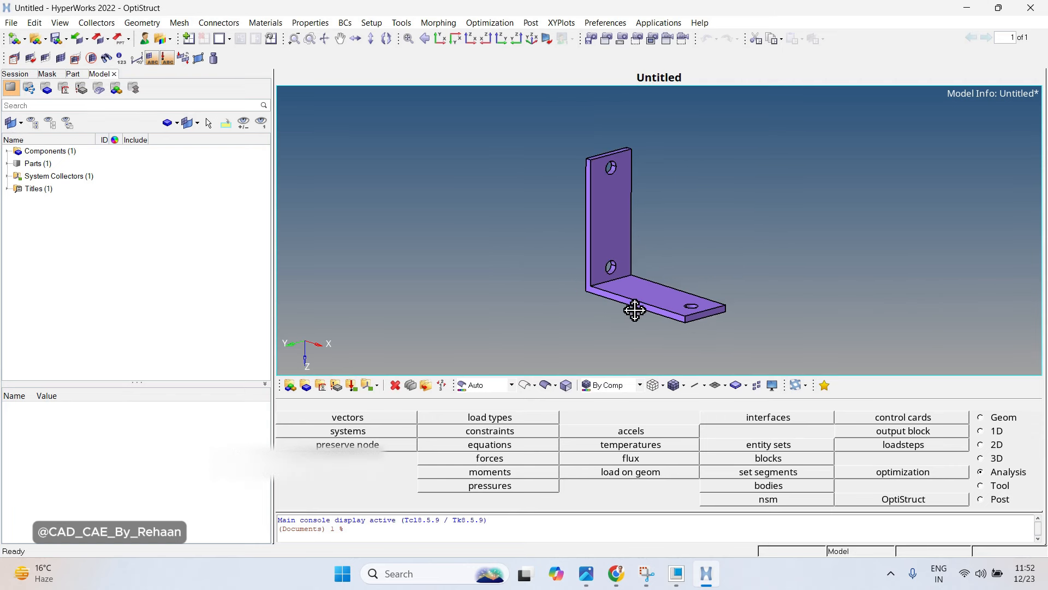
{"action": "scroll", "coordinate": [603, 280], "scroll_direction": "up", "scroll_amount": 2}
{"action": "scroll", "coordinate": [597, 275], "scroll_direction": "up", "scroll_amount": 2}
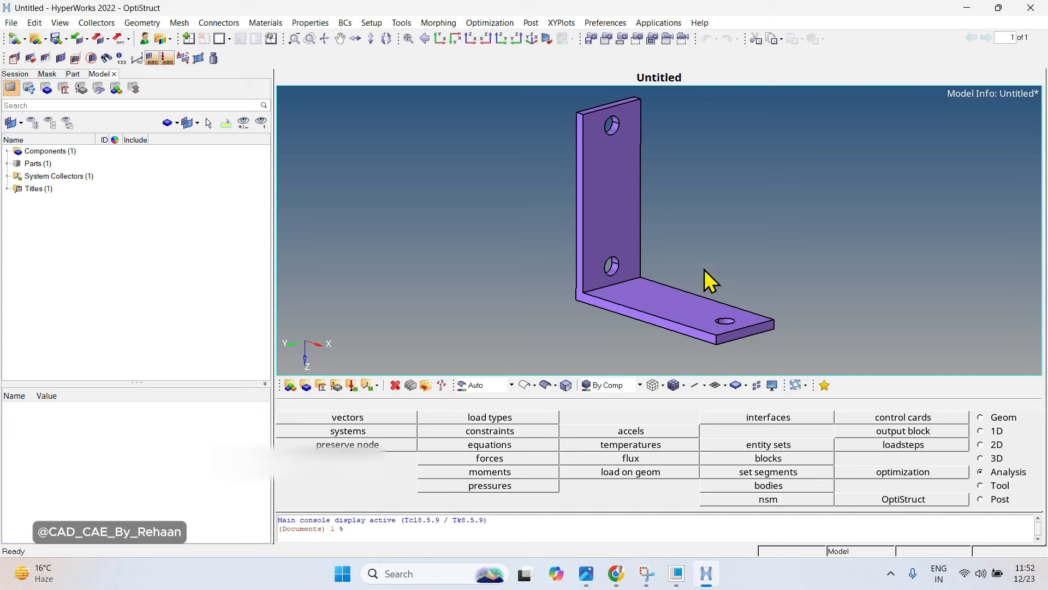
{"action": "left_click", "coordinate": [485, 387]}
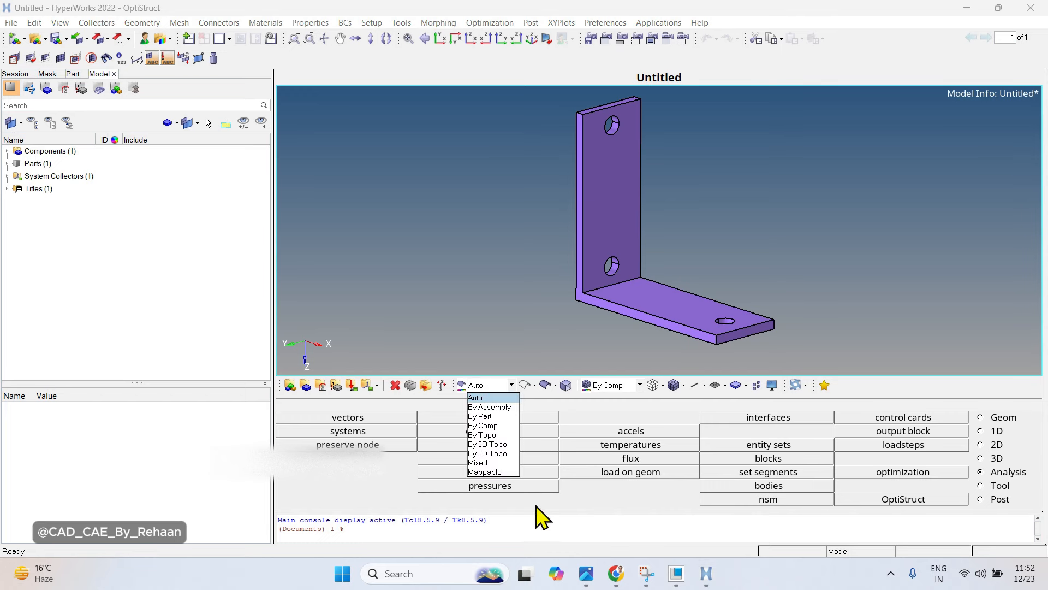
{"action": "left_click", "coordinate": [486, 473]}
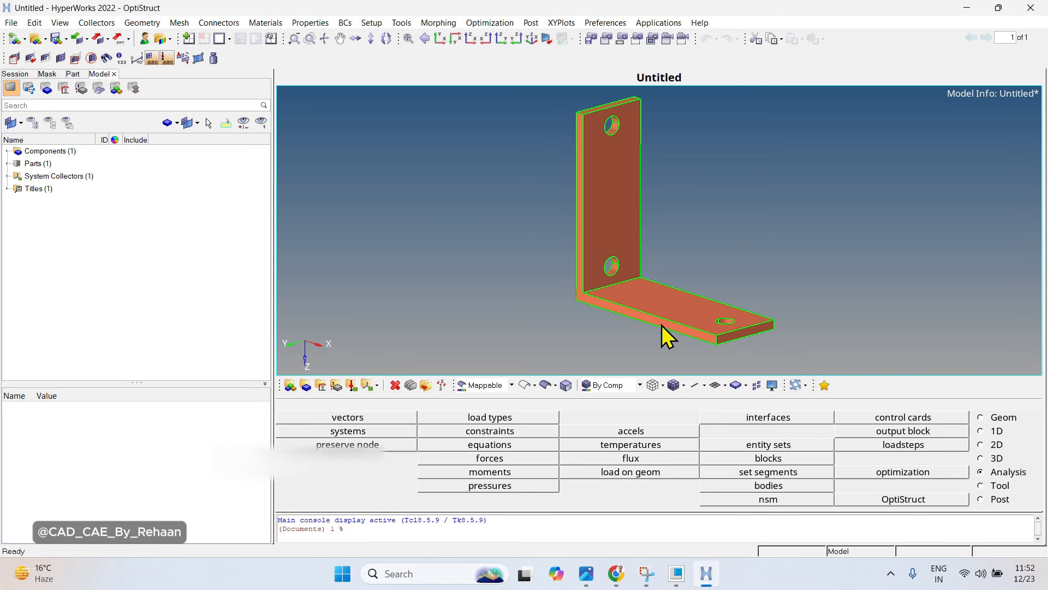
{"action": "right_click_drag", "start_coordinate": [676, 272], "coordinate": [648, 282], "text": "ctrl"}
{"action": "scroll", "coordinate": [648, 281], "scroll_direction": "down", "scroll_amount": 2, "text": "ctrl"}
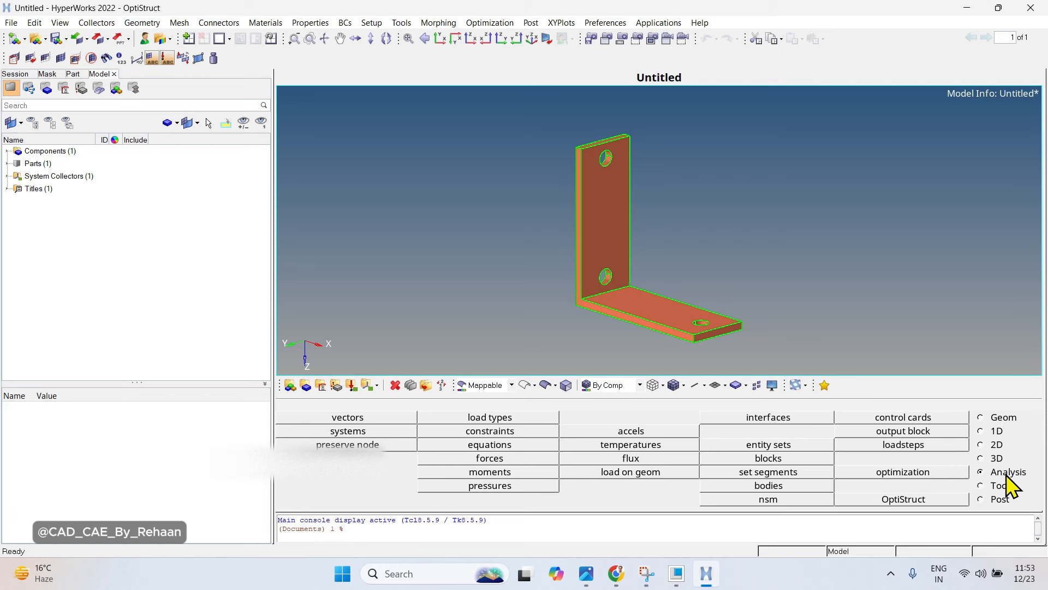
Split the bracket solid at the corner by trimming it with the inner face of the horizontal leg, with the trimmer extended.
{"action": "left_click", "coordinate": [1003, 418]}
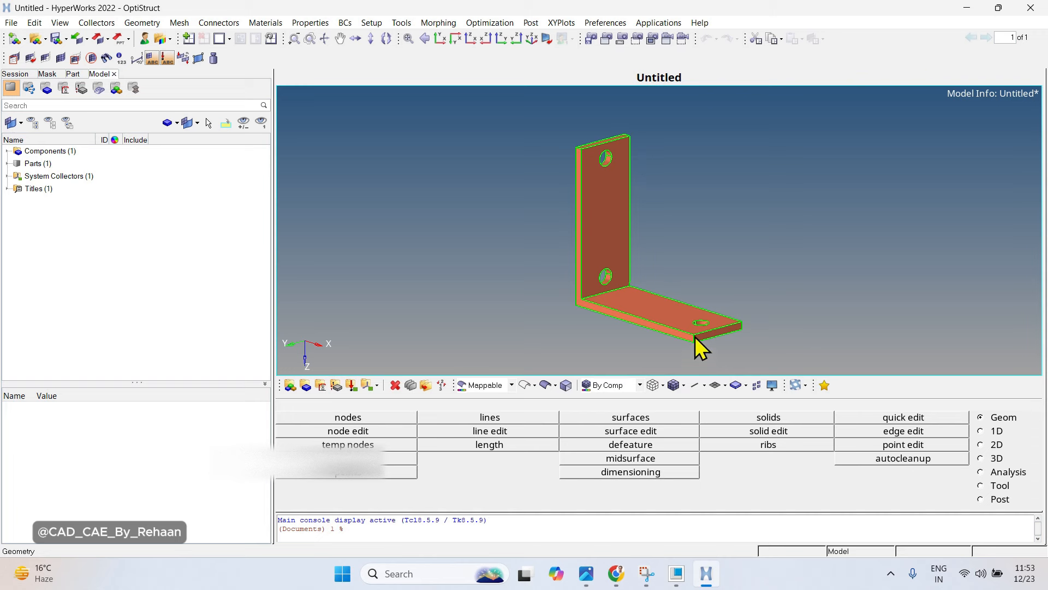
{"action": "left_click", "coordinate": [770, 432]}
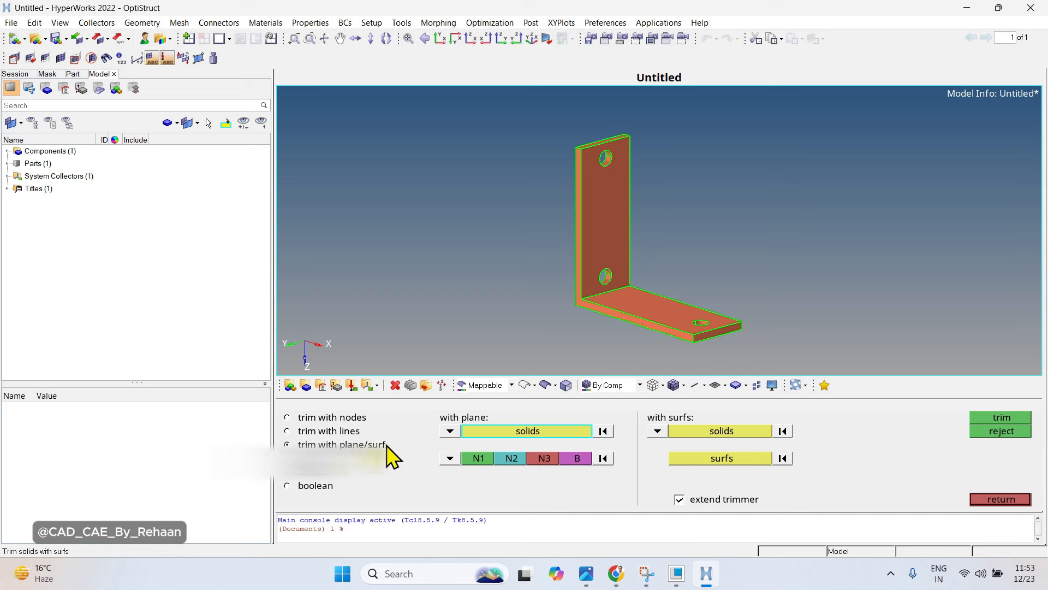
{"action": "left_click", "coordinate": [703, 431]}
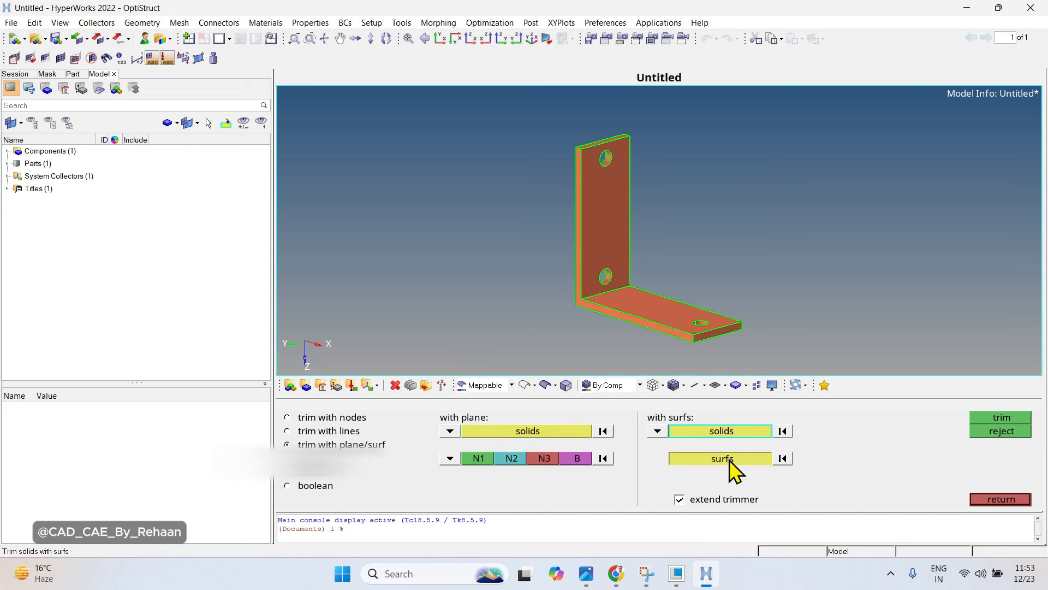
{"action": "left_click", "coordinate": [644, 308]}
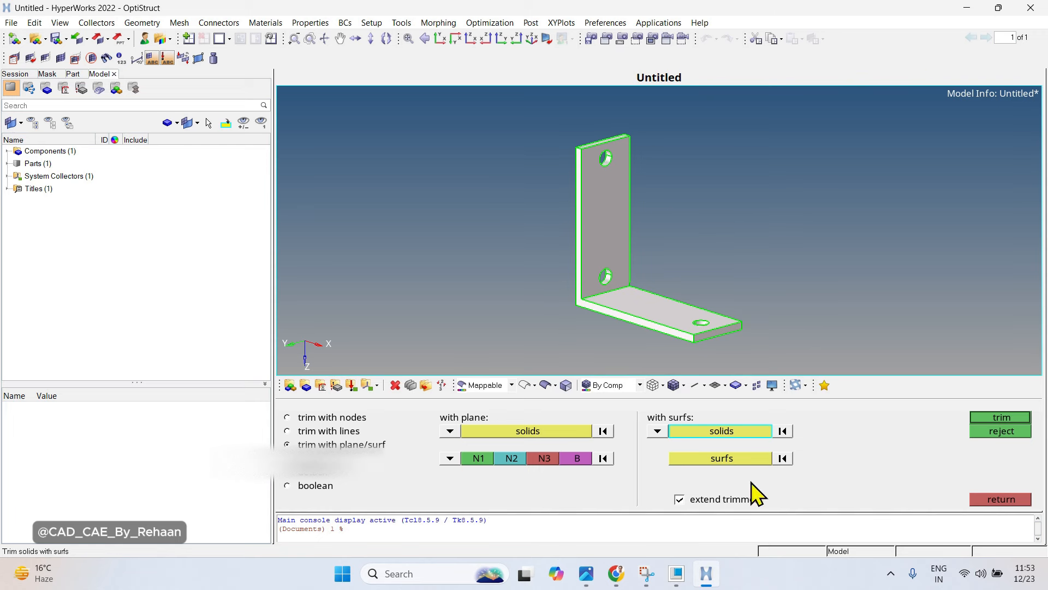
{"action": "left_click", "coordinate": [731, 463]}
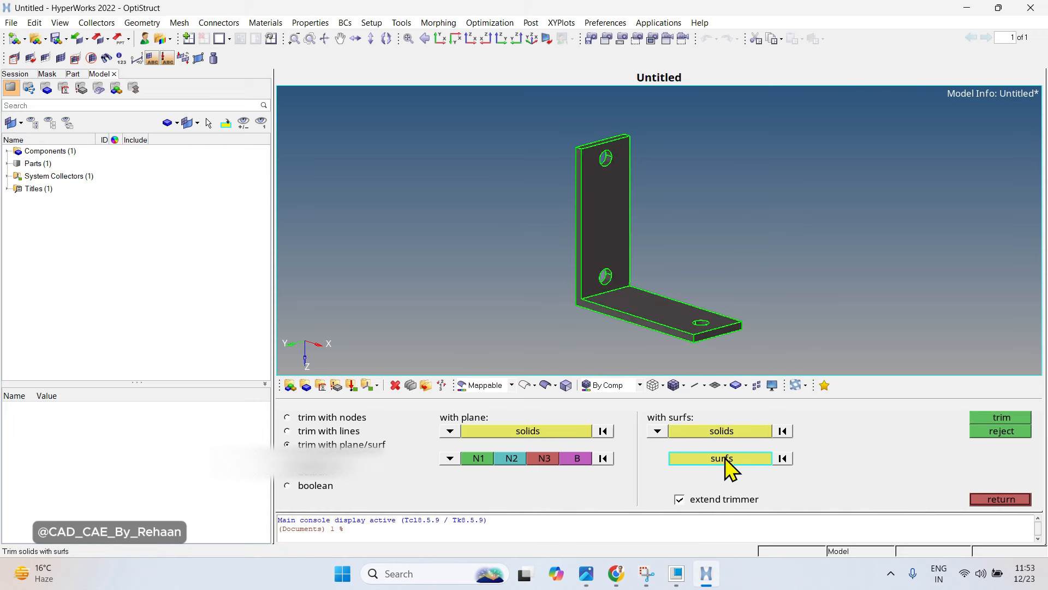
{"action": "scroll", "coordinate": [627, 316], "scroll_direction": "up", "scroll_amount": 3}
{"action": "left_click_drag", "start_coordinate": [715, 335], "coordinate": [651, 296], "text": "ctrl"}
{"action": "scroll", "coordinate": [713, 320], "scroll_direction": "down", "scroll_amount": 1, "text": "ctrl"}
{"action": "scroll", "coordinate": [651, 296], "scroll_direction": "up", "scroll_amount": 2, "text": "ctrl"}
{"action": "right_click_drag", "start_coordinate": [698, 307], "coordinate": [701, 287], "text": "ctrl"}
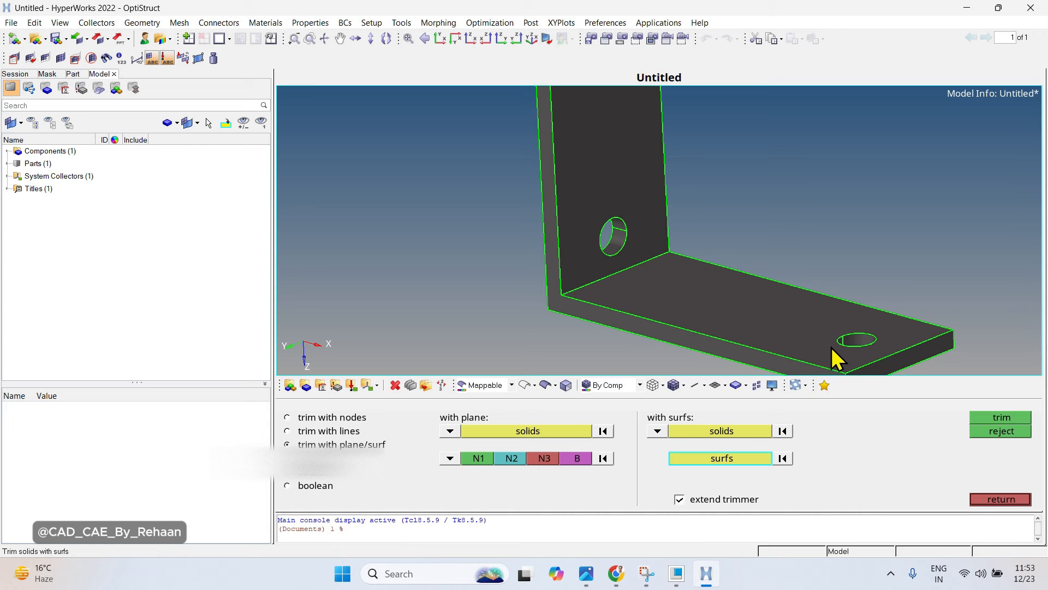
{"action": "left_click", "coordinate": [666, 299]}
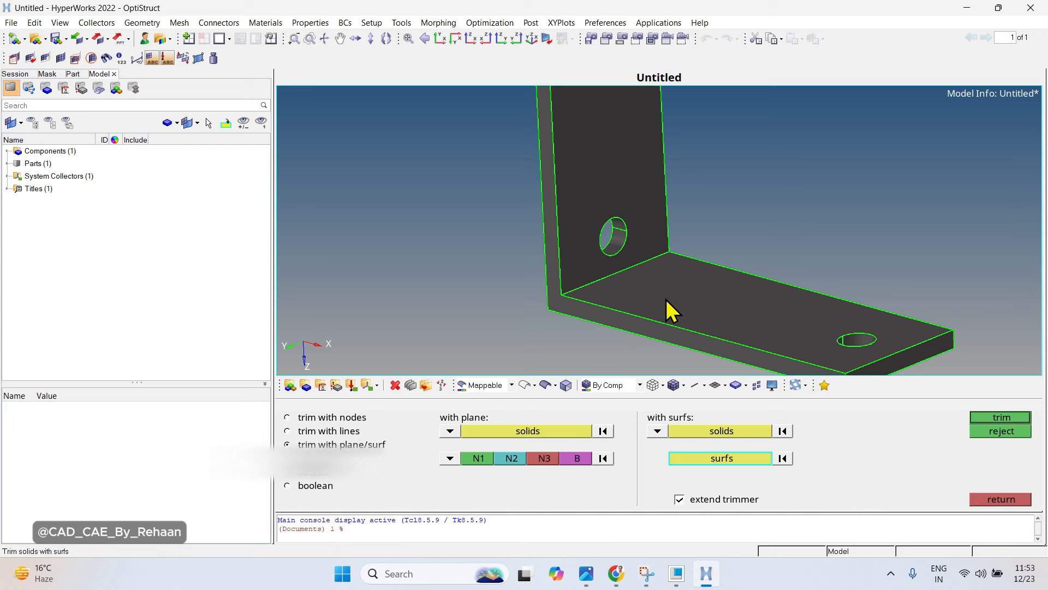
{"action": "left_click", "coordinate": [665, 298]}
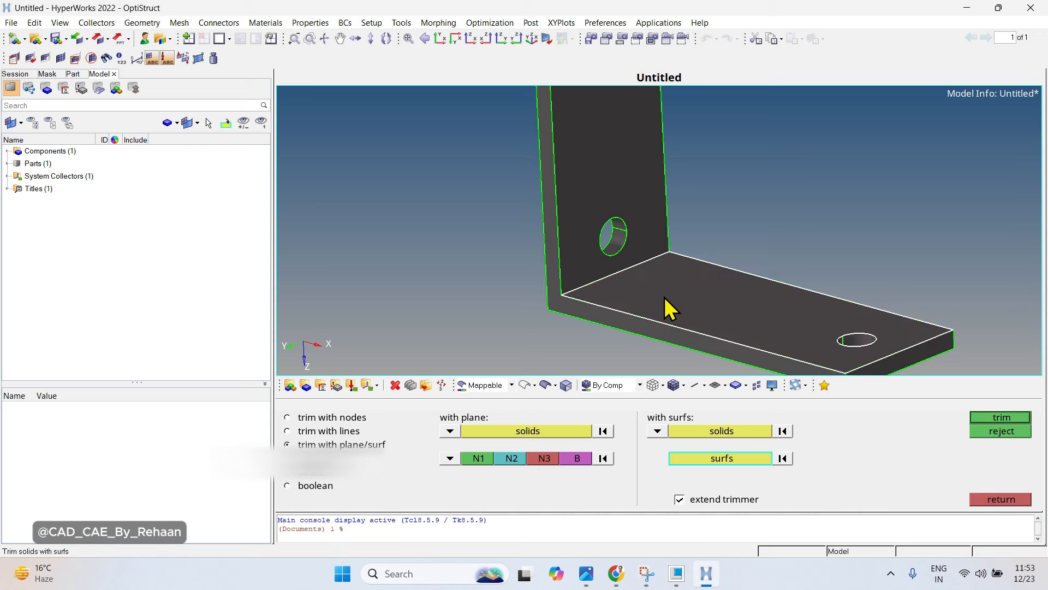
{"action": "right_click", "coordinate": [665, 297]}
{"action": "left_click", "coordinate": [667, 297]}
{"action": "right_click", "coordinate": [677, 297]}
{"action": "left_click", "coordinate": [990, 417]}
{"action": "scroll", "coordinate": [480, 300], "scroll_direction": "down", "scroll_amount": 1, "text": "ctrl"}
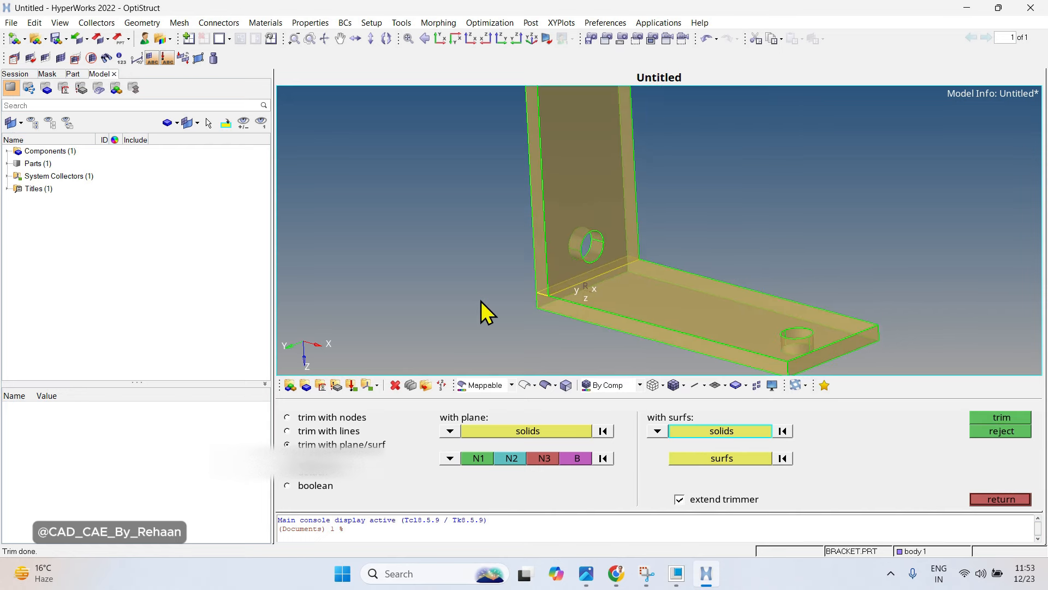
Examine the split at the corner and preselect the vertical and horizontal leg solids individually to check that they are separate.
{"action": "left_click_drag", "start_coordinate": [568, 296], "coordinate": [637, 283], "text": "ctrl"}
{"action": "scroll", "coordinate": [554, 309], "scroll_direction": "up", "scroll_amount": 3, "text": "ctrl"}
{"action": "right_click_drag", "start_coordinate": [581, 288], "coordinate": [674, 205], "text": "ctrl"}
{"action": "scroll", "coordinate": [611, 305], "scroll_direction": "up", "scroll_amount": 4, "text": "ctrl"}
{"action": "right_click_drag", "start_coordinate": [643, 323], "coordinate": [568, 339], "text": "ctrl"}
{"action": "scroll", "coordinate": [612, 306], "scroll_direction": "down", "scroll_amount": 1, "text": "ctrl"}
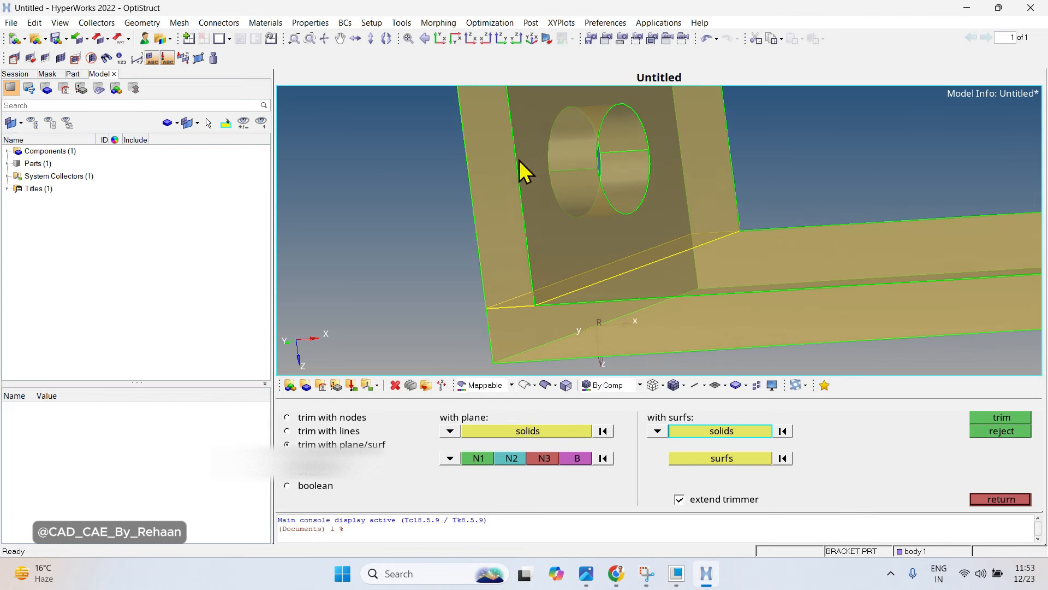
{"action": "left_click", "coordinate": [578, 221]}
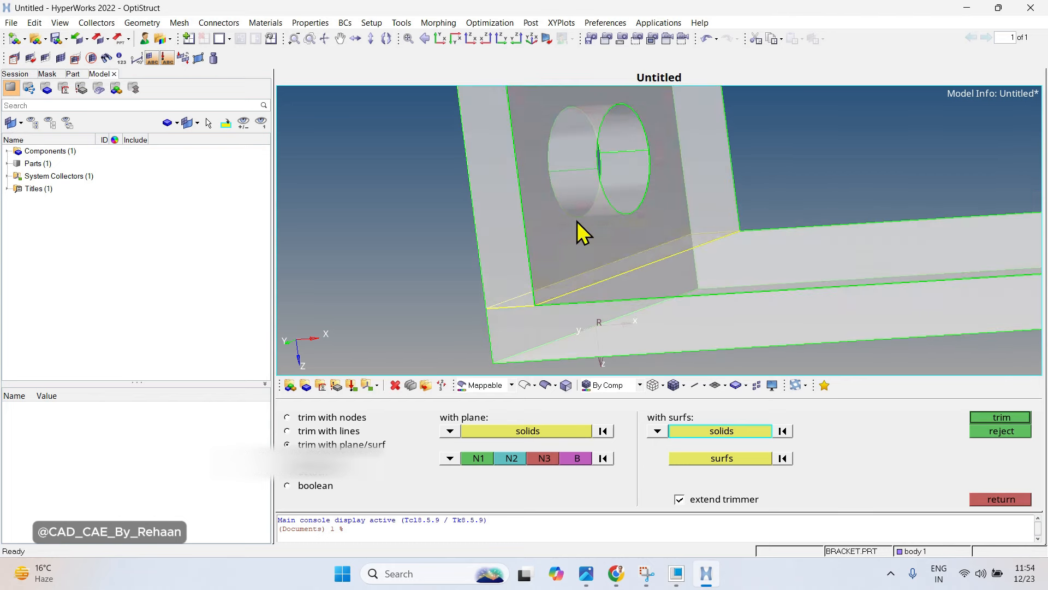
{"action": "right_click", "coordinate": [699, 323]}
{"action": "right_click", "coordinate": [611, 242]}
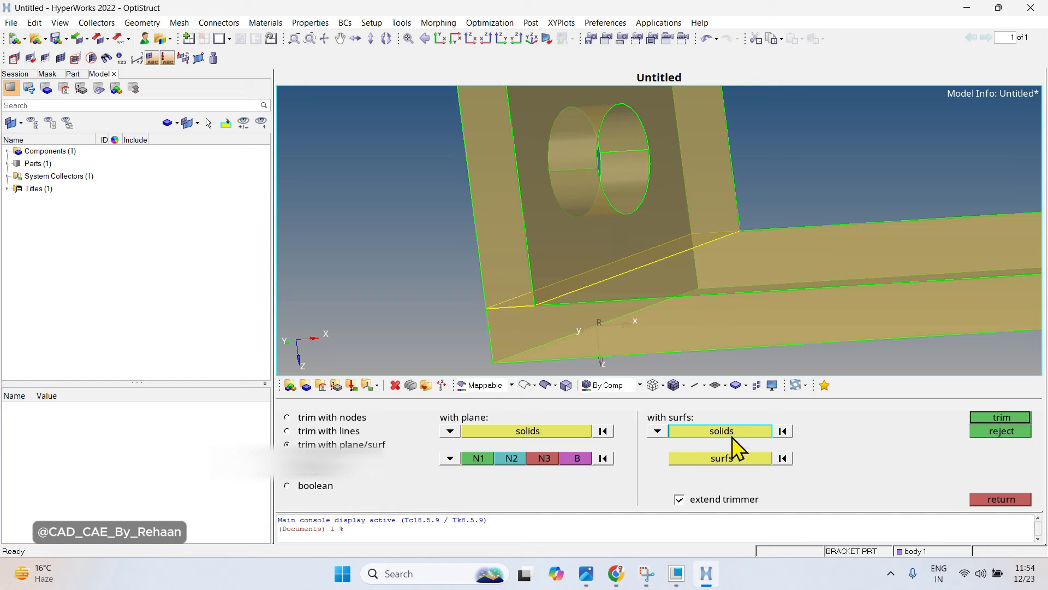
{"action": "left_click", "coordinate": [729, 319]}
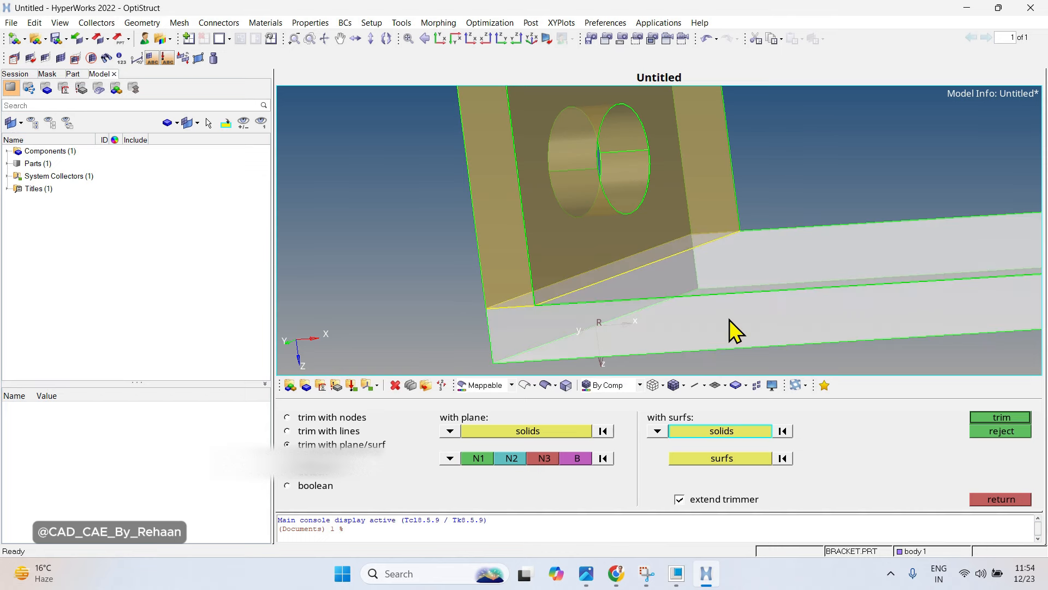
{"action": "right_click", "coordinate": [729, 319]}
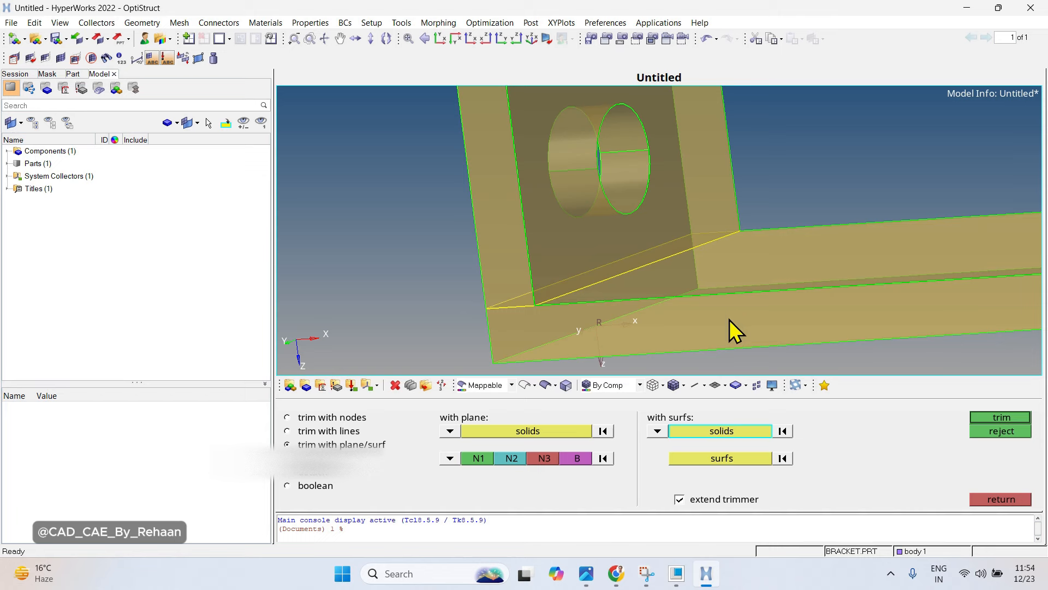
{"action": "left_click", "coordinate": [729, 319]}
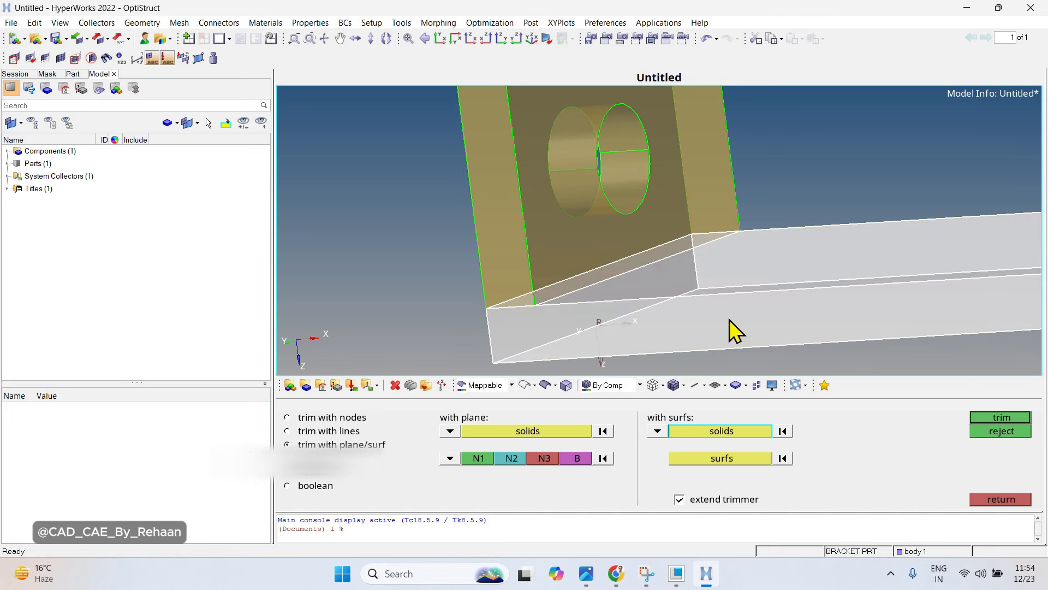
{"action": "right_click", "coordinate": [729, 319]}
{"action": "left_click", "coordinate": [569, 218]}
{"action": "right_click", "coordinate": [569, 218]}
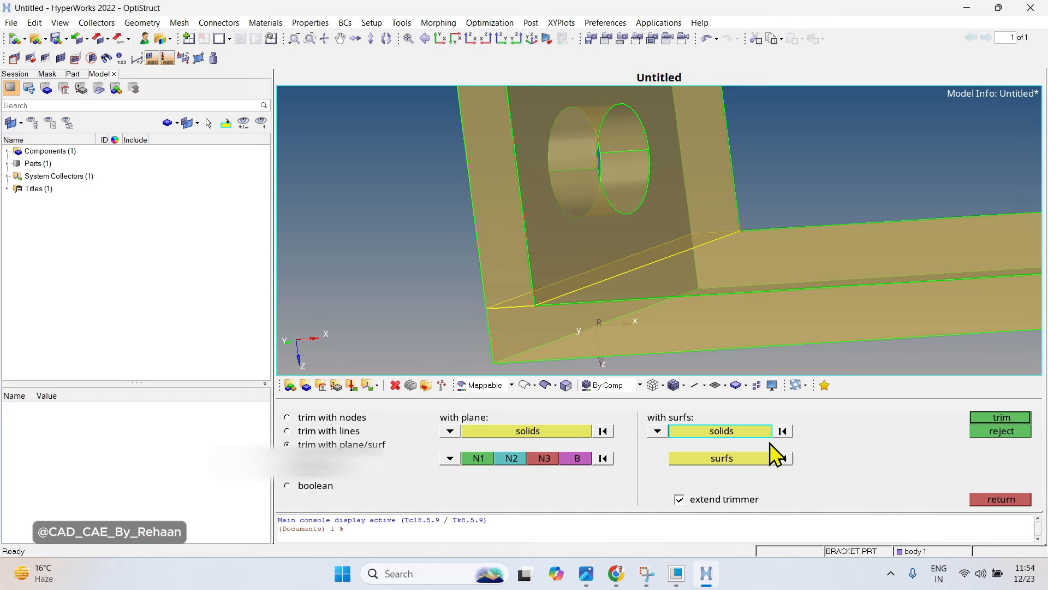
Reject the trim and split the bracket solid again with the inner face of the horizontal leg.
{"action": "left_click", "coordinate": [997, 432]}
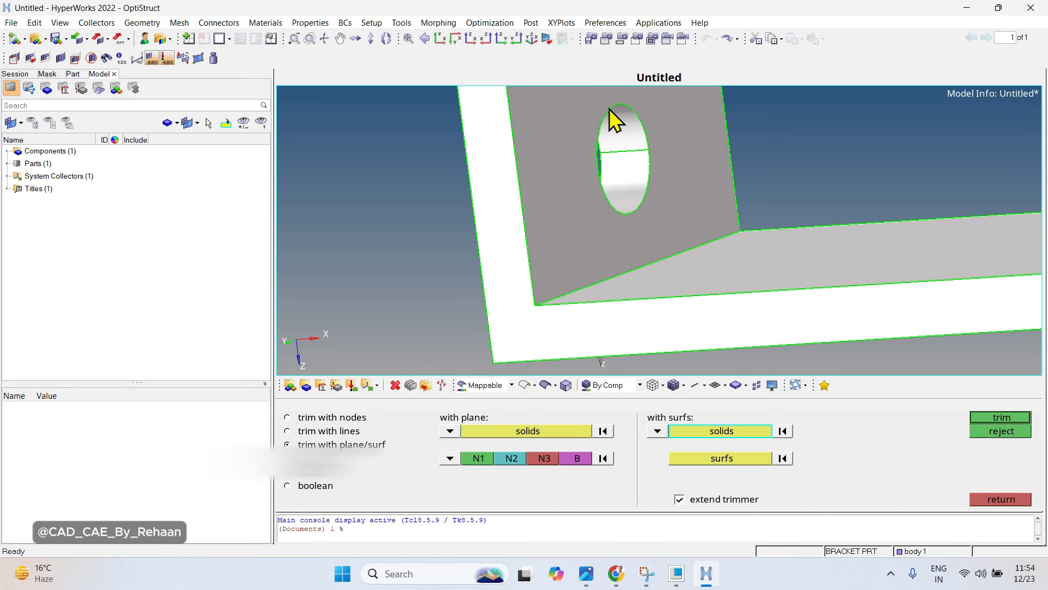
{"action": "left_click", "coordinate": [761, 461]}
{"action": "left_click", "coordinate": [996, 417]}
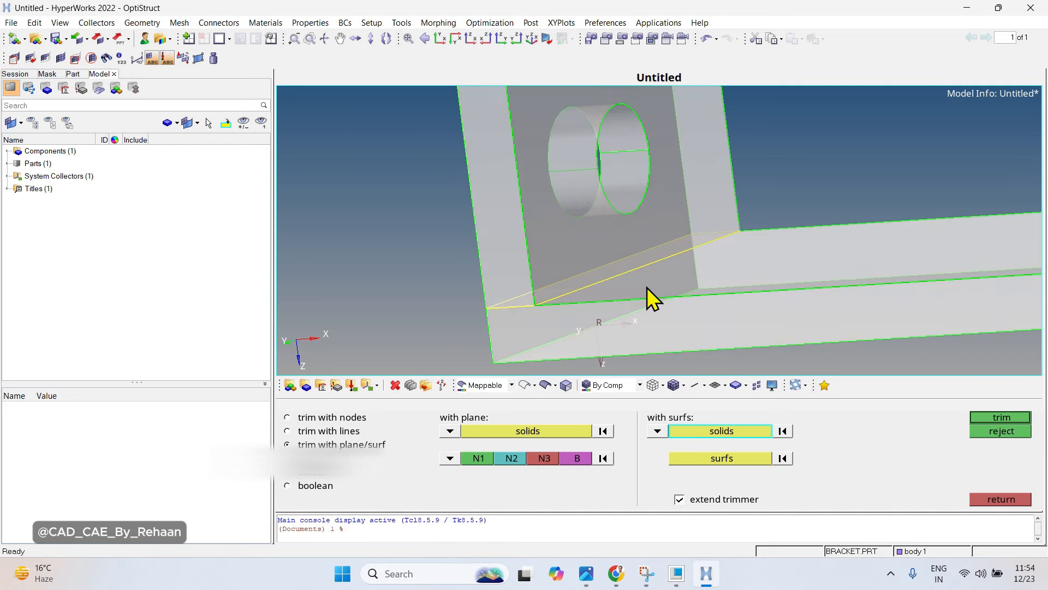
Leave the solid trimming and set the geometry colour mode to By Assembly.
{"action": "scroll", "coordinate": [554, 307], "scroll_direction": "down", "scroll_amount": 6}
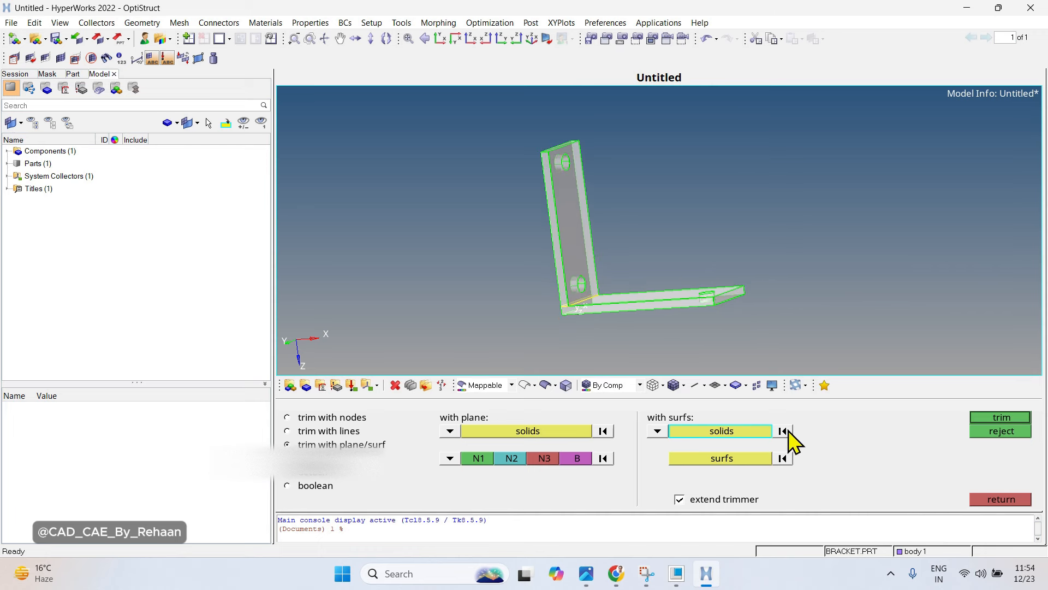
{"action": "scroll", "coordinate": [588, 319], "scroll_direction": "up", "scroll_amount": 3}
{"action": "scroll", "coordinate": [588, 319], "scroll_direction": "down", "scroll_amount": 1}
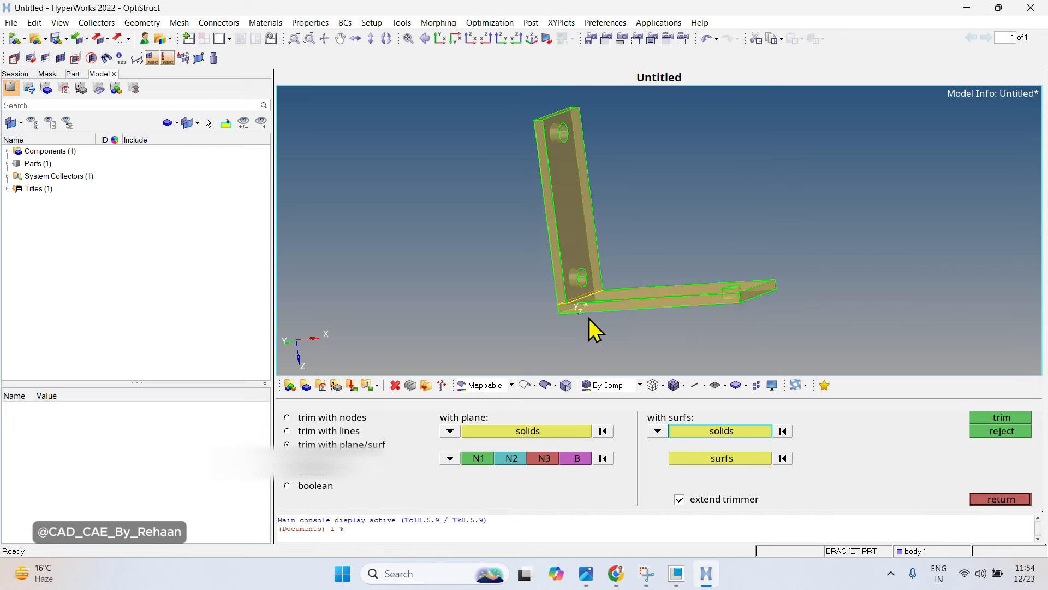
{"action": "scroll", "coordinate": [592, 315], "scroll_direction": "up", "scroll_amount": 2}
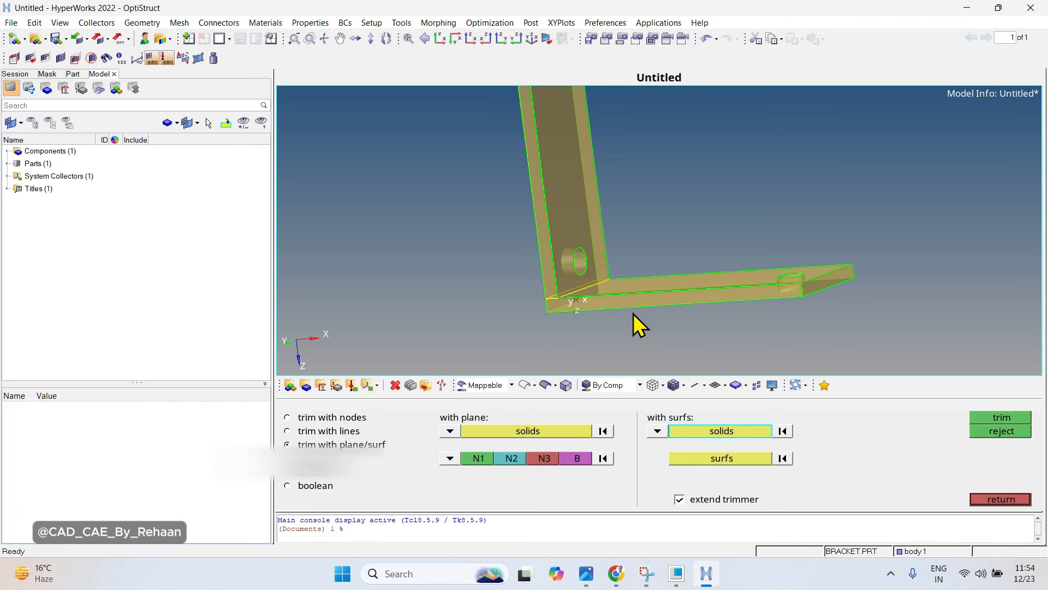
{"action": "key", "text": "Escape"}
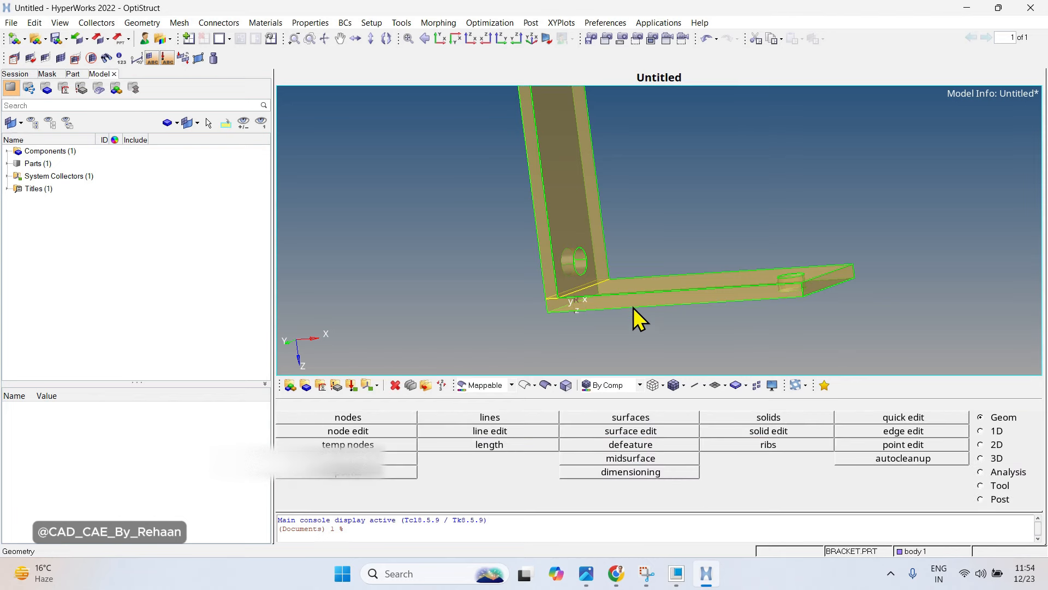
{"action": "left_click", "coordinate": [482, 387]}
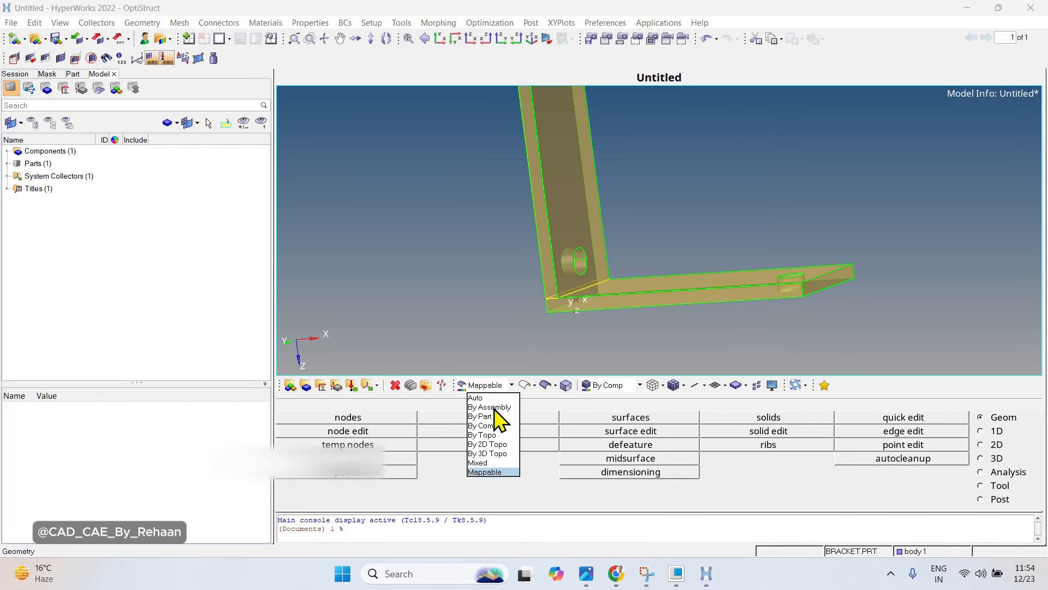
{"action": "left_click", "coordinate": [495, 408]}
{"action": "scroll", "coordinate": [686, 306], "scroll_direction": "down", "scroll_amount": 5}
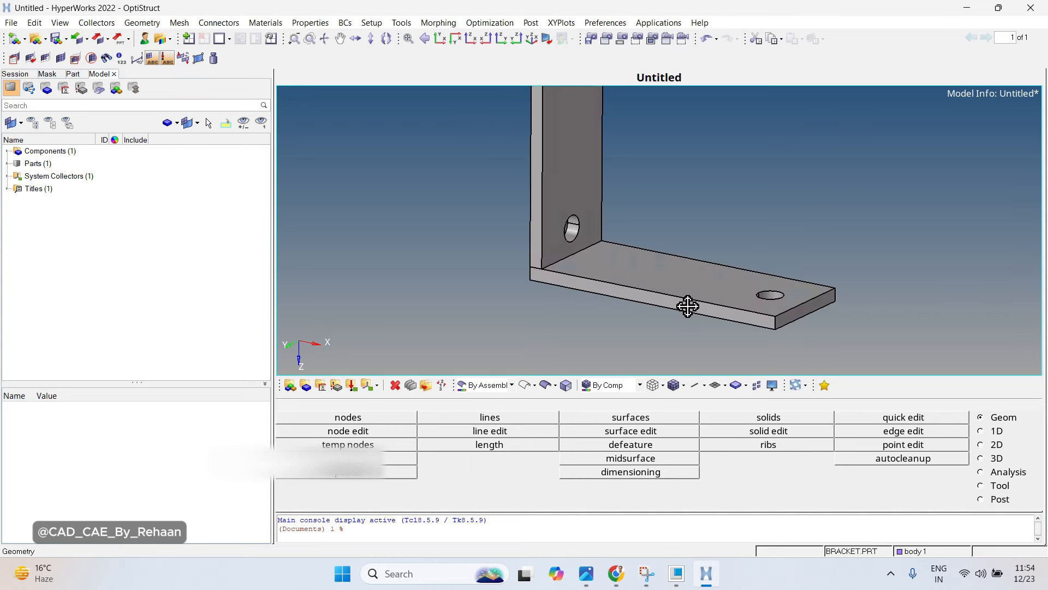
Switch to Chrome to view the picture of the bracket supporting a shelf, and return to HyperMesh.
{"action": "left_click", "coordinate": [993, 444]}
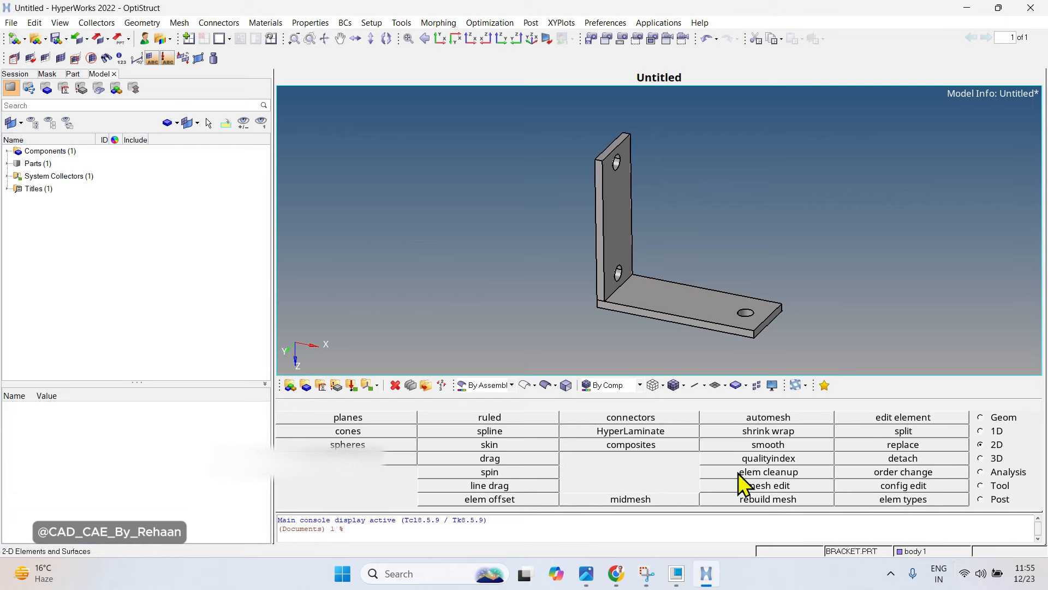
{"action": "left_click", "coordinate": [618, 571]}
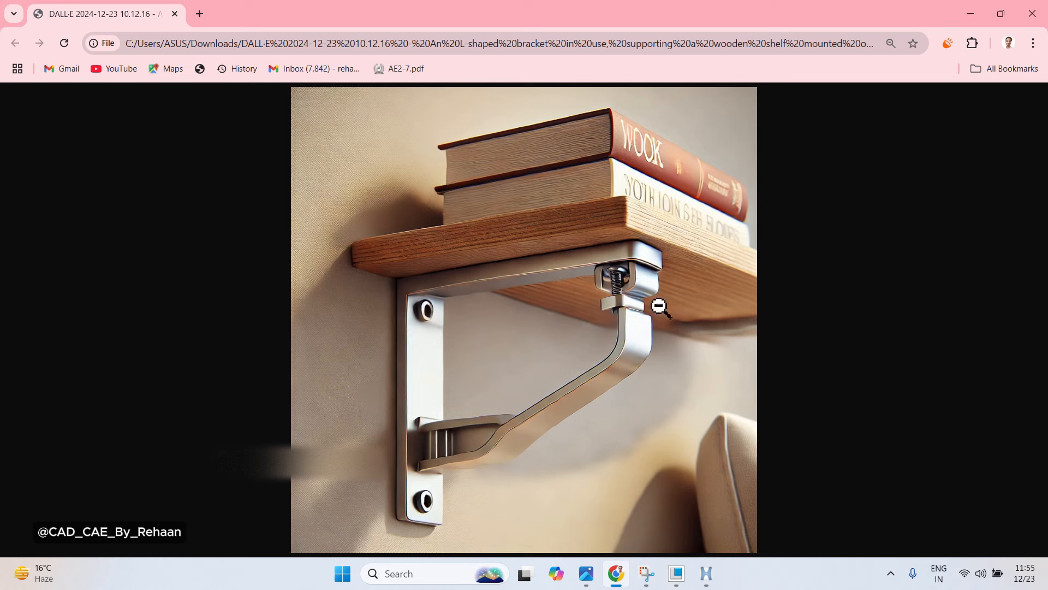
{"action": "left_click", "coordinate": [712, 574]}
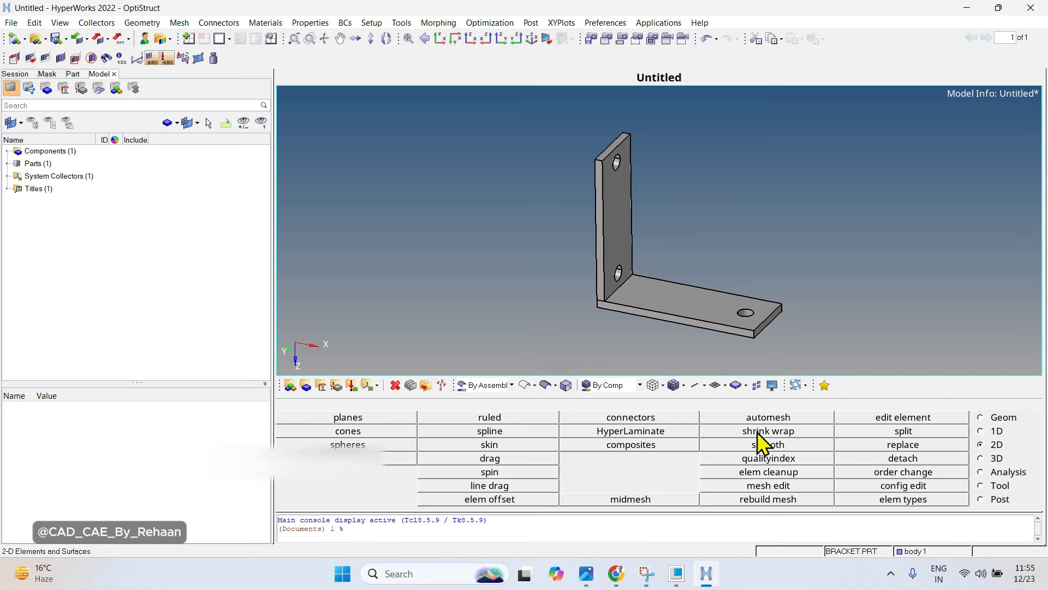
Automesh the inner face of the horizontal leg interactively with mixed elements of size 2.000.
{"action": "left_click", "coordinate": [770, 417]}
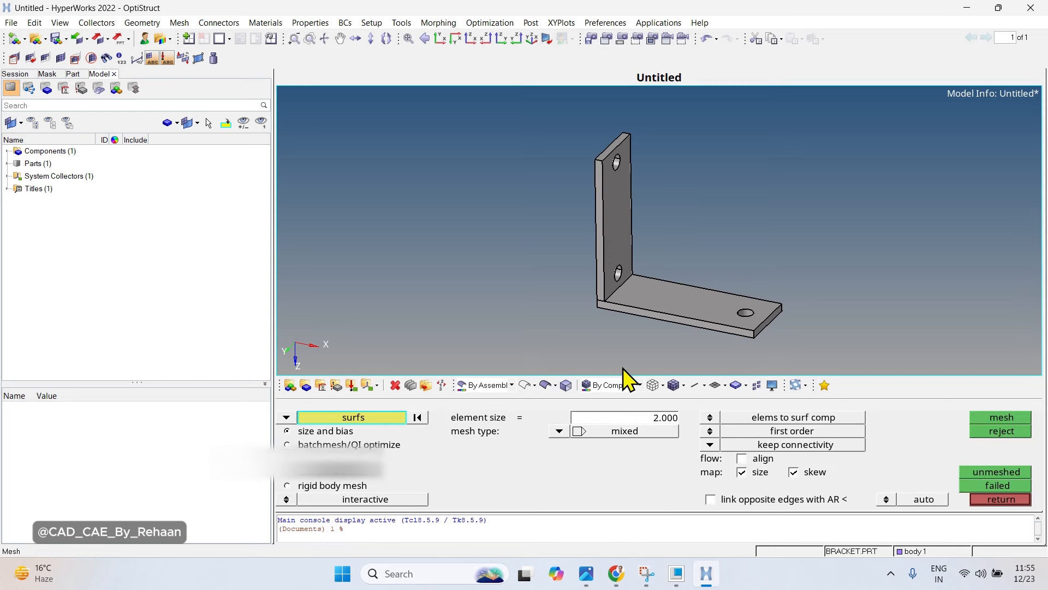
{"action": "scroll", "coordinate": [663, 323], "scroll_direction": "up", "scroll_amount": 3, "text": "ctrl"}
{"action": "left_click_drag", "start_coordinate": [662, 323], "coordinate": [590, 273], "text": "ctrl"}
{"action": "scroll", "coordinate": [715, 279], "scroll_direction": "up", "scroll_amount": 3, "text": "ctrl"}
{"action": "scroll", "coordinate": [725, 300], "scroll_direction": "down", "scroll_amount": 2, "text": "ctrl"}
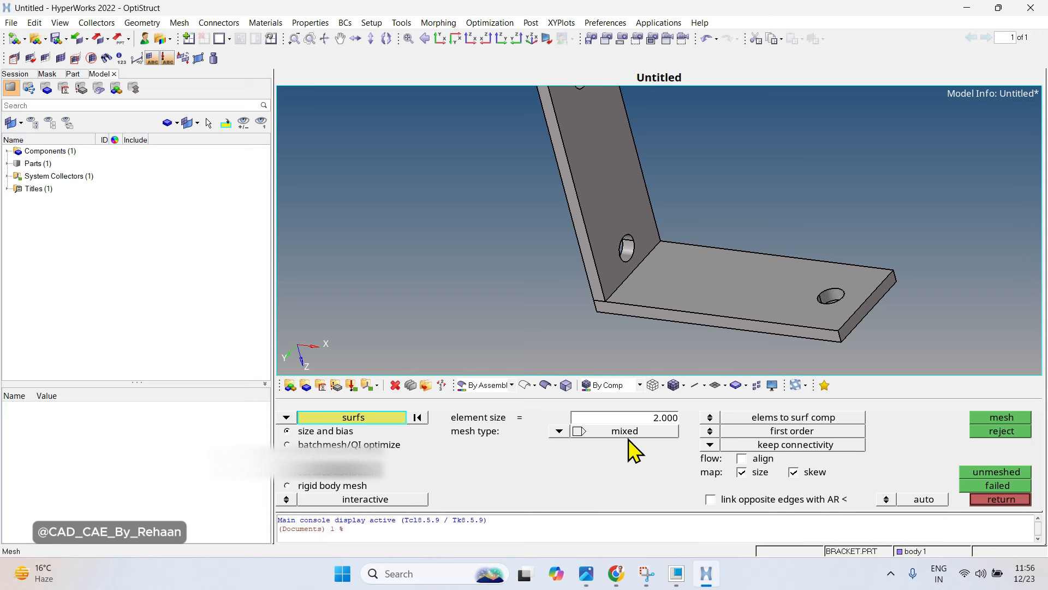
{"action": "left_click", "coordinate": [678, 295]}
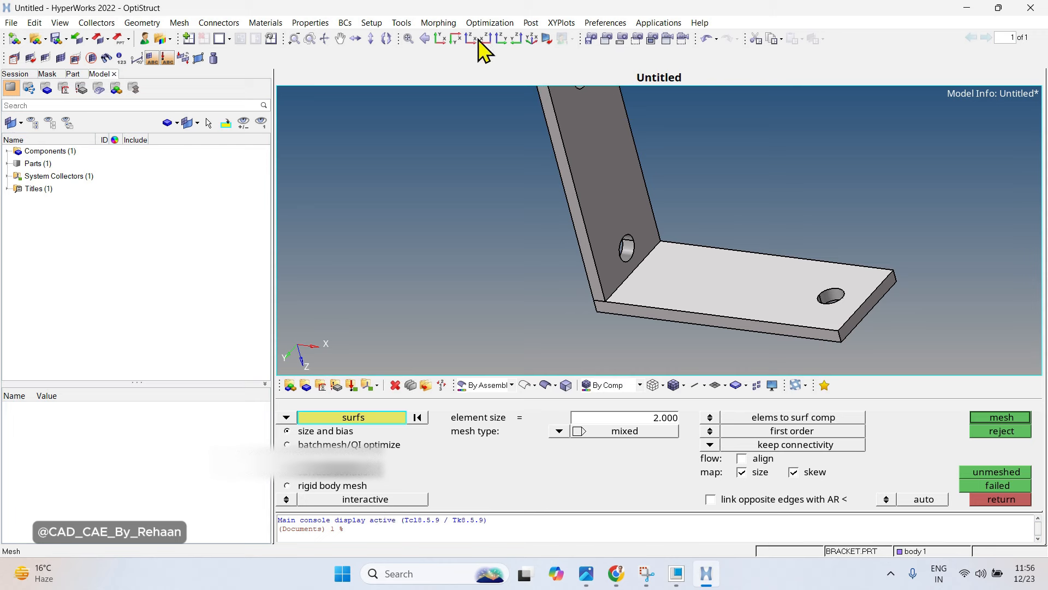
{"action": "left_click", "coordinate": [454, 24]}
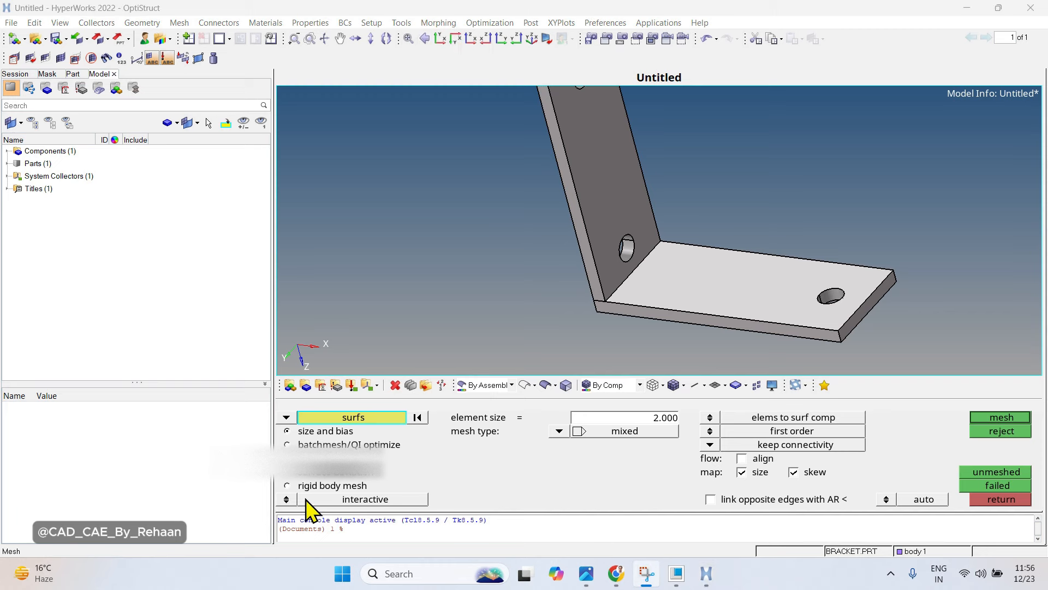
{"action": "left_click", "coordinate": [285, 499]}
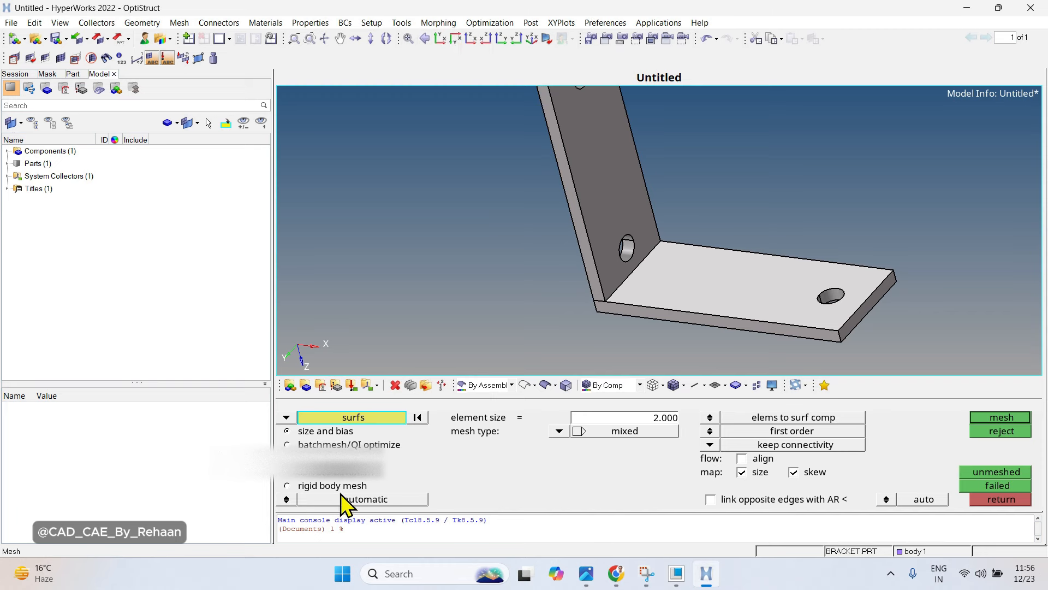
{"action": "left_click", "coordinate": [286, 499]}
{"action": "left_click", "coordinate": [998, 418]}
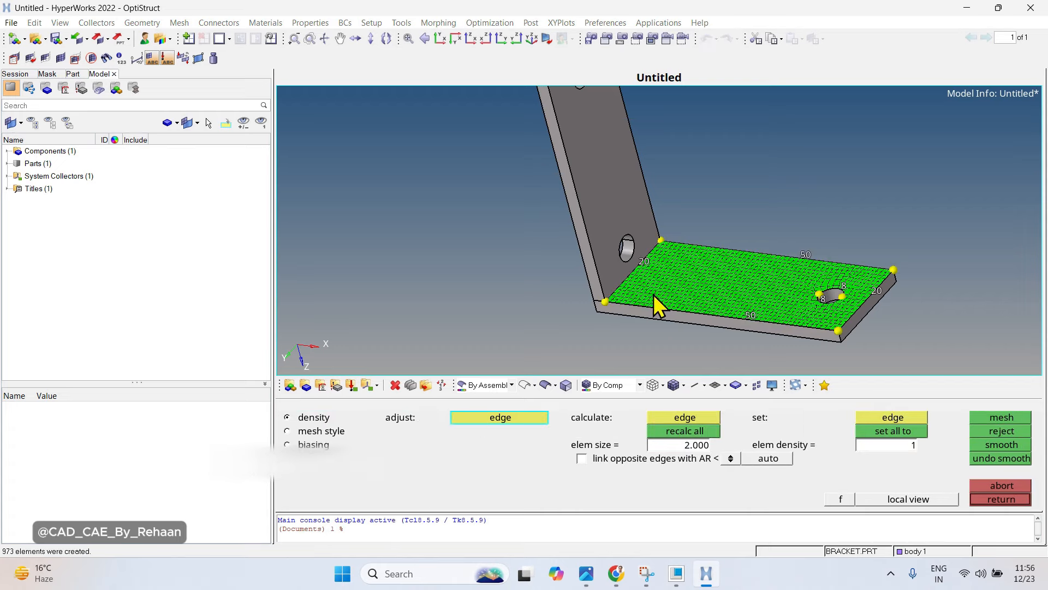
Try an edge density of 7 on both halves of the horizontal leg's hole and remesh the face.
{"action": "left_click_drag", "start_coordinate": [655, 300], "coordinate": [483, 107], "text": "ctrl"}
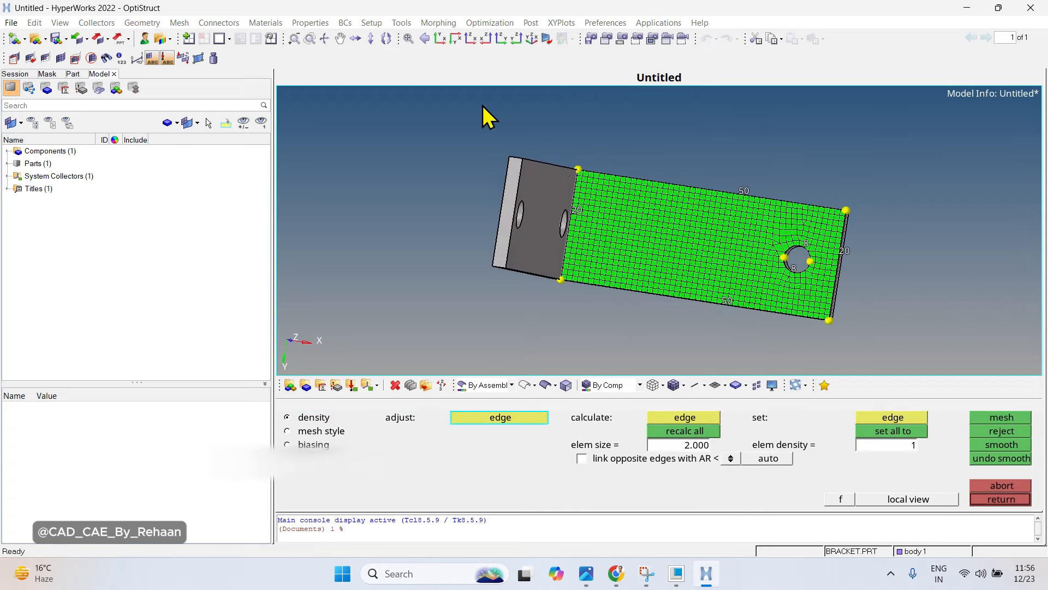
{"action": "left_click", "coordinate": [464, 44]}
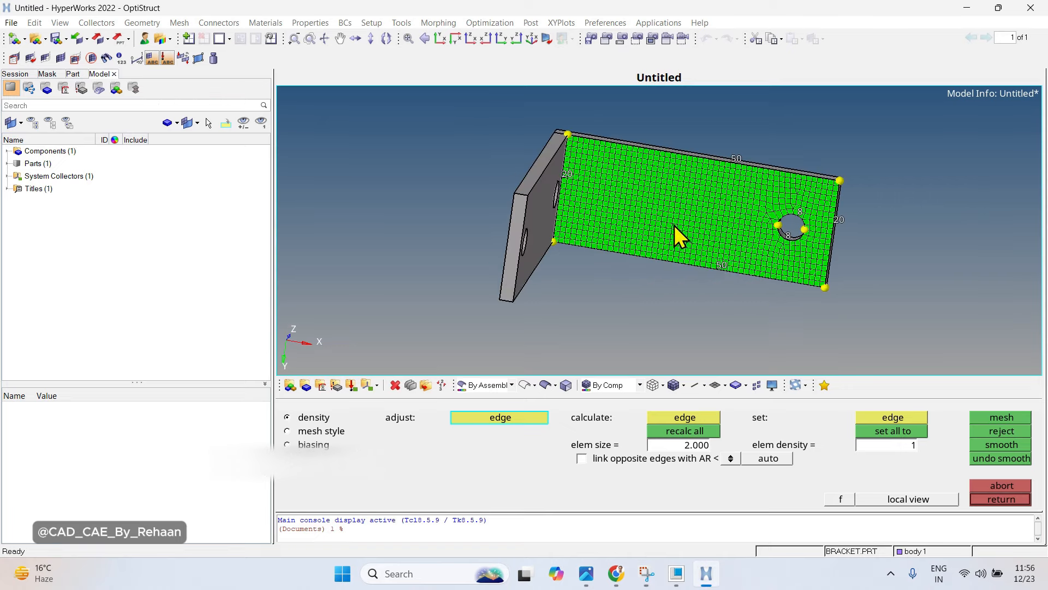
{"action": "left_click_drag", "start_coordinate": [674, 224], "coordinate": [730, 223], "text": "ctrl"}
{"action": "scroll", "coordinate": [730, 224], "scroll_direction": "up", "scroll_amount": 2}
{"action": "right_click", "coordinate": [745, 211]}
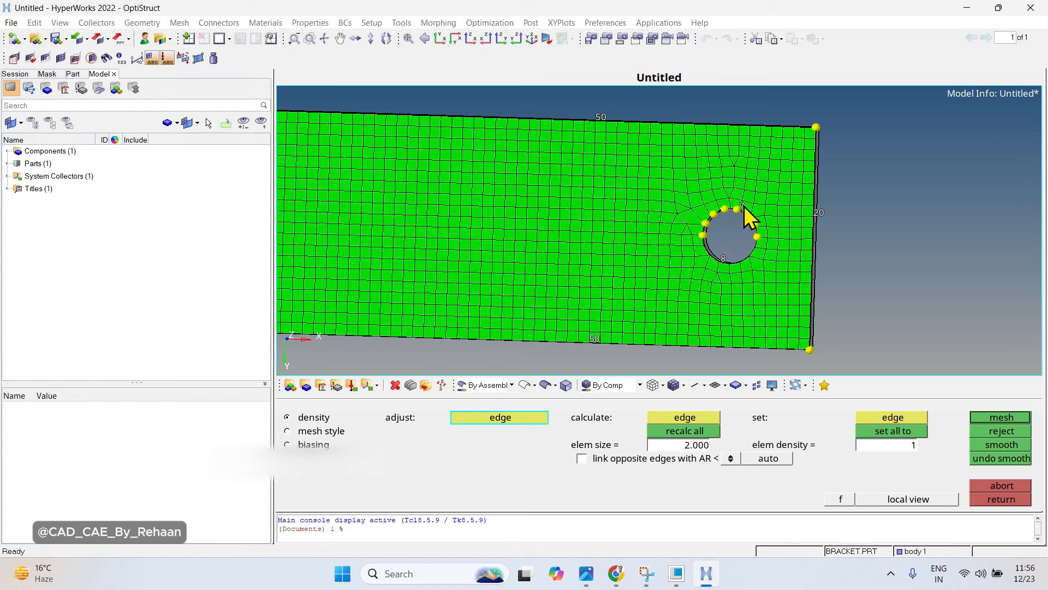
{"action": "middle_click", "coordinate": [855, 315]}
{"action": "right_click", "coordinate": [730, 264]}
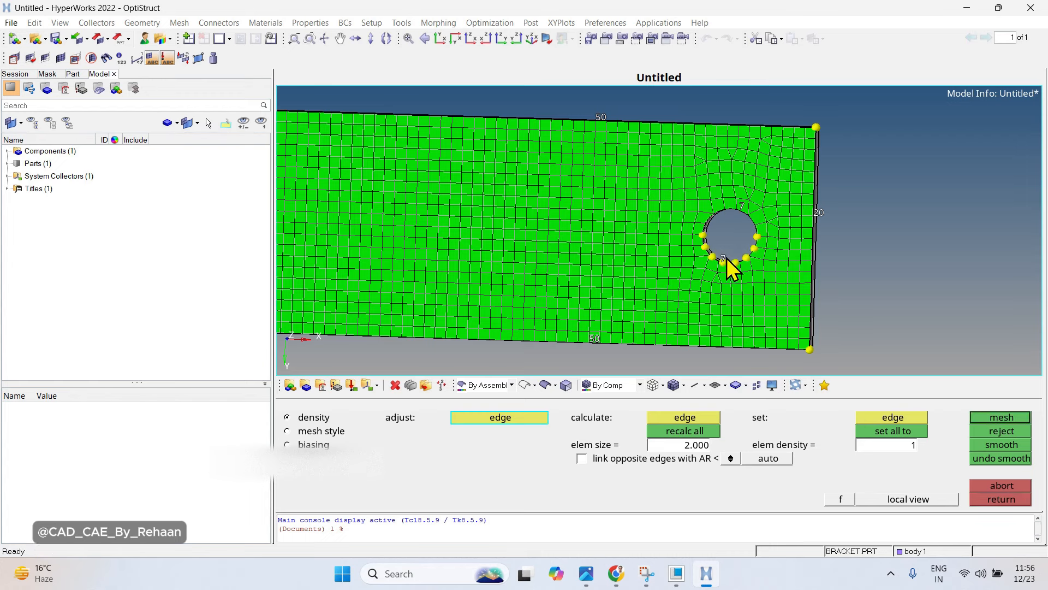
{"action": "left_click", "coordinate": [1001, 417]}
{"action": "scroll", "coordinate": [699, 310], "scroll_direction": "down", "scroll_amount": 1}
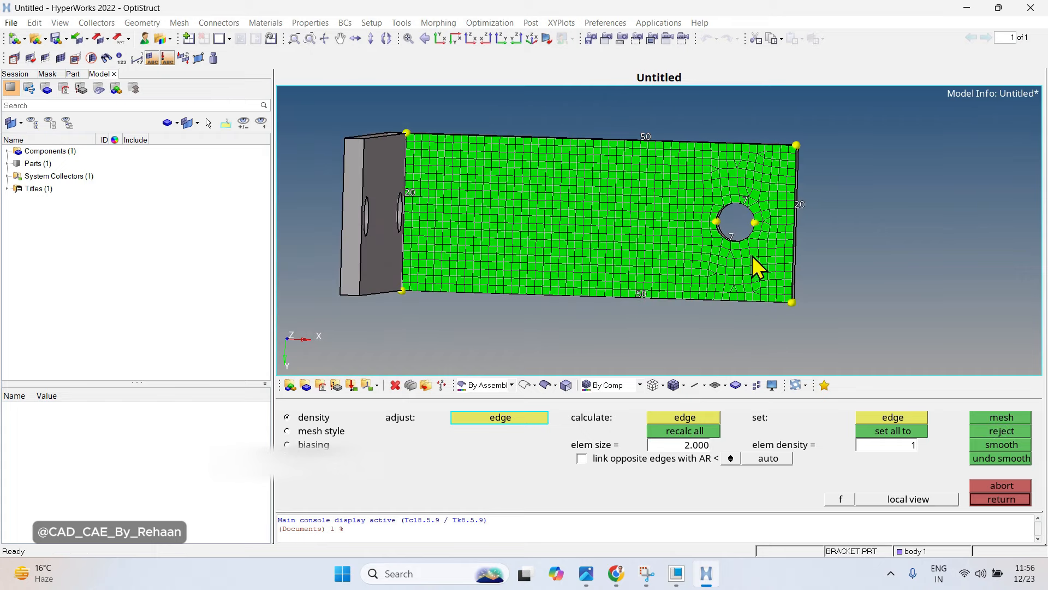
Return both halves of the horizontal leg's hole to an edge density of 8 and remesh the face.
{"action": "scroll", "coordinate": [752, 255], "scroll_direction": "up", "scroll_amount": 2}
{"action": "left_click", "coordinate": [725, 229]}
{"action": "left_click", "coordinate": [1002, 417]}
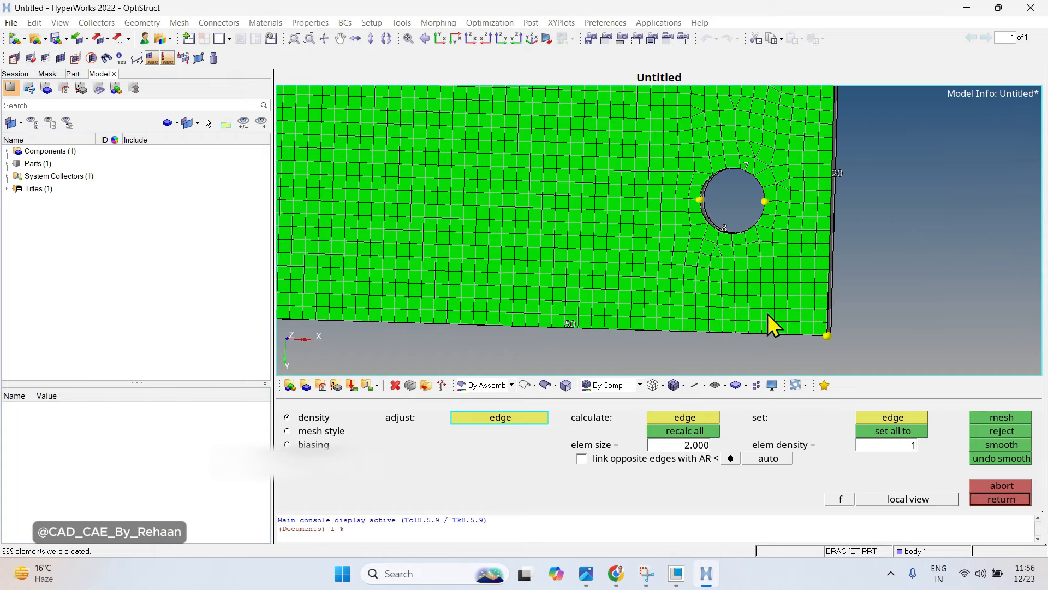
{"action": "scroll", "coordinate": [762, 313], "scroll_direction": "down", "scroll_amount": 2}
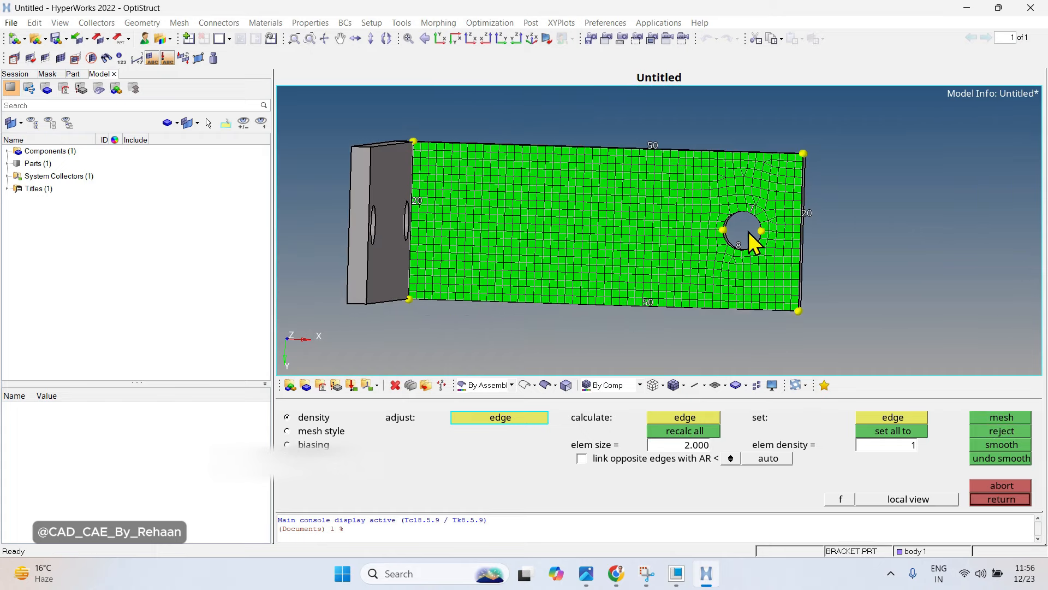
{"action": "scroll", "coordinate": [748, 231], "scroll_direction": "up", "scroll_amount": 4}
{"action": "left_click_drag", "start_coordinate": [735, 236], "coordinate": [712, 223], "text": "ctrl"}
{"action": "right_click_drag", "start_coordinate": [712, 223], "coordinate": [775, 156], "text": "ctrl"}
{"action": "scroll", "coordinate": [775, 156], "scroll_direction": "up", "scroll_amount": 2}
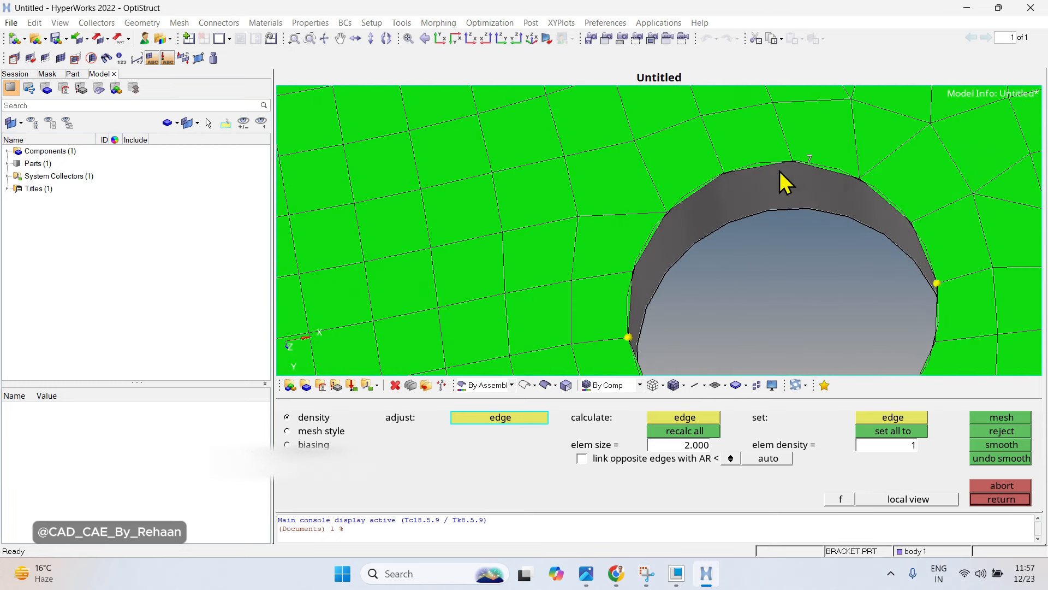
{"action": "left_click", "coordinate": [810, 162]}
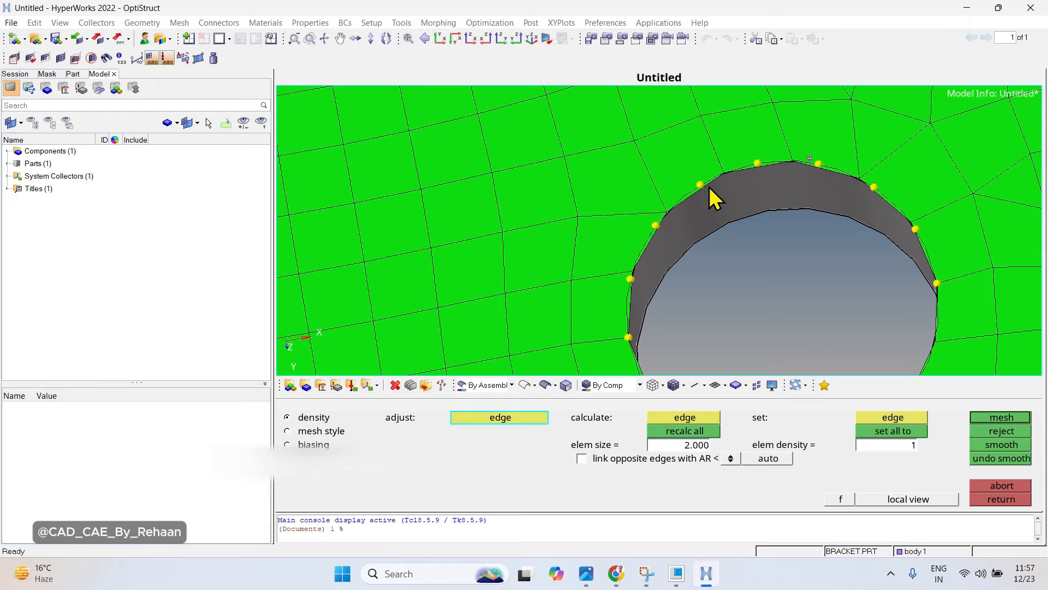
{"action": "left_click", "coordinate": [1001, 417]}
{"action": "scroll", "coordinate": [732, 242], "scroll_direction": "down", "scroll_amount": 6}
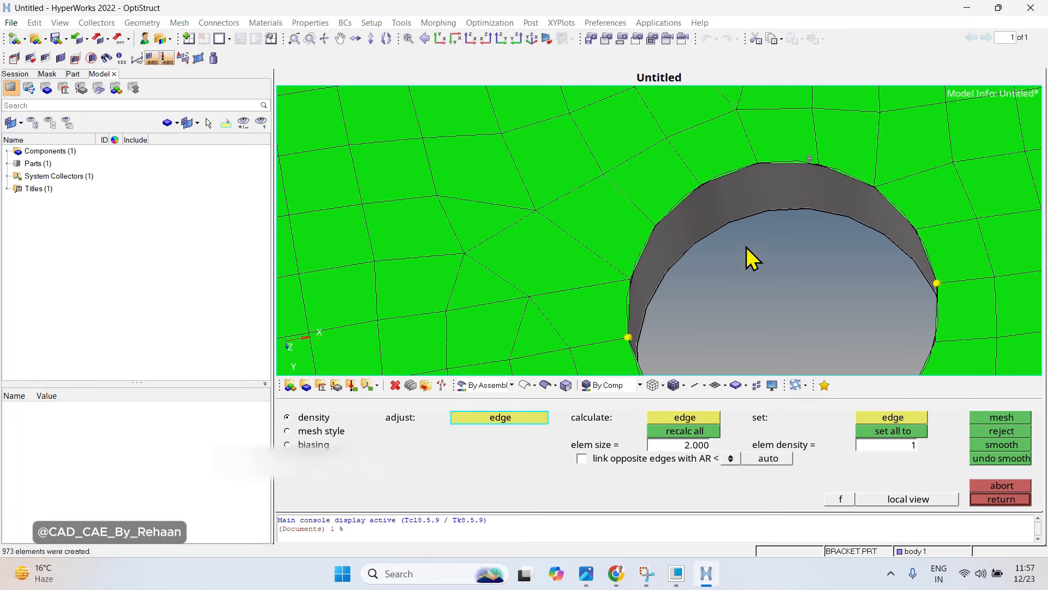
Check the element pattern around the horizontal leg's hole, accept the mesh and leave the automesh tool.
{"action": "right_click_drag", "start_coordinate": [732, 239], "coordinate": [733, 226], "text": "ctrl"}
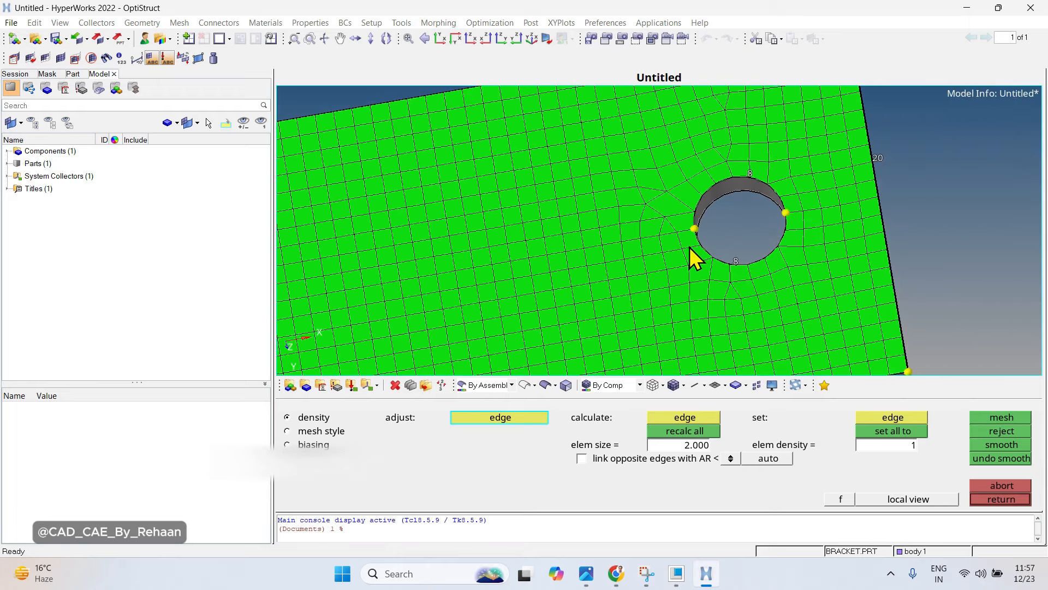
{"action": "scroll", "coordinate": [692, 248], "scroll_direction": "up", "scroll_amount": 2, "text": "ctrl"}
{"action": "scroll", "coordinate": [696, 245], "scroll_direction": "down", "scroll_amount": 5, "text": "ctrl"}
{"action": "scroll", "coordinate": [724, 221], "scroll_direction": "up", "scroll_amount": 1, "text": "ctrl"}
{"action": "scroll", "coordinate": [719, 284], "scroll_direction": "down", "scroll_amount": 2, "text": "ctrl"}
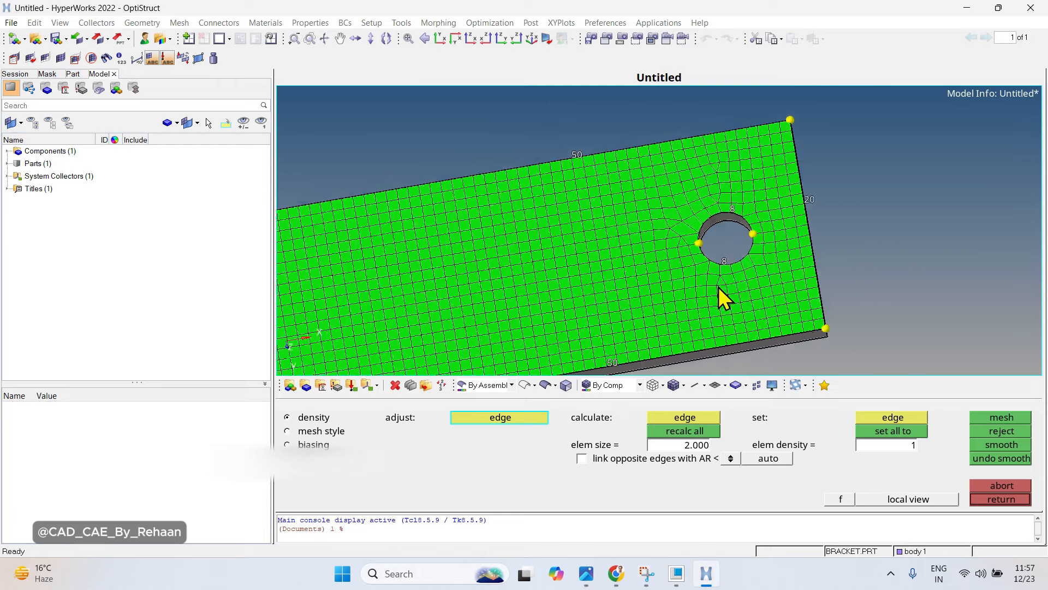
{"action": "left_click_drag", "start_coordinate": [719, 284], "coordinate": [705, 280], "text": "ctrl"}
{"action": "right_click_drag", "start_coordinate": [725, 228], "coordinate": [724, 202], "text": "ctrl"}
{"action": "scroll", "coordinate": [724, 207], "scroll_direction": "up", "scroll_amount": 2, "text": "ctrl"}
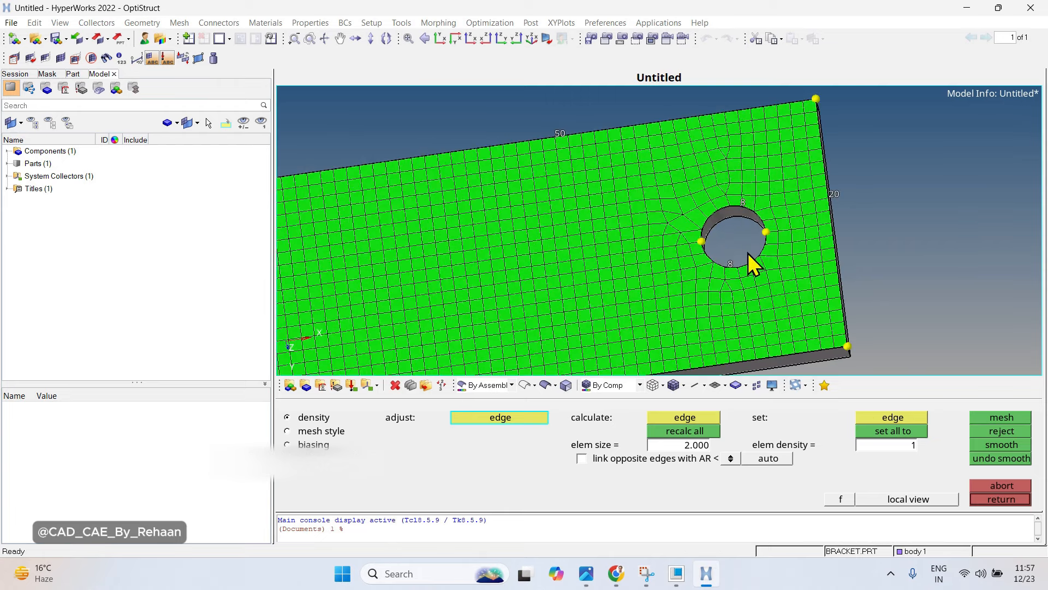
{"action": "scroll", "coordinate": [736, 268], "scroll_direction": "down", "scroll_amount": 4, "text": "ctrl"}
{"action": "left_click_drag", "start_coordinate": [736, 268], "coordinate": [526, 269], "text": "ctrl"}
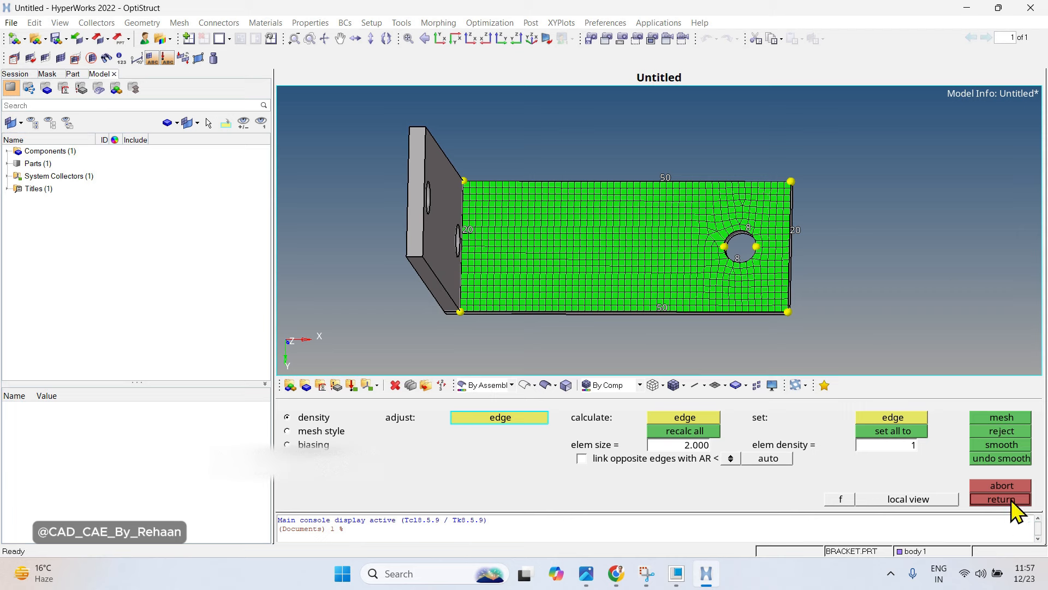
{"action": "middle_click", "coordinate": [804, 272]}
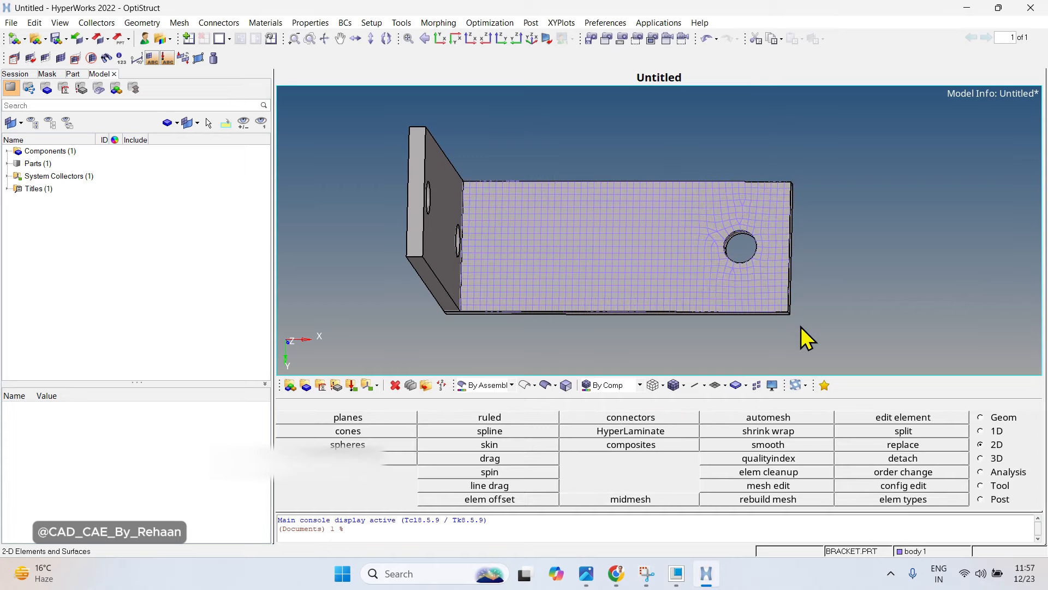
Display the horizontal leg's elements as shaded elements with mesh lines.
{"action": "left_click_drag", "start_coordinate": [650, 311], "coordinate": [701, 327], "text": "ctrl"}
{"action": "scroll", "coordinate": [775, 316], "scroll_direction": "up", "scroll_amount": 3}
{"action": "scroll", "coordinate": [771, 306], "scroll_direction": "down", "scroll_amount": 3, "text": "ctrl"}
{"action": "scroll", "coordinate": [691, 329], "scroll_direction": "down", "scroll_amount": 6, "text": "ctrl"}
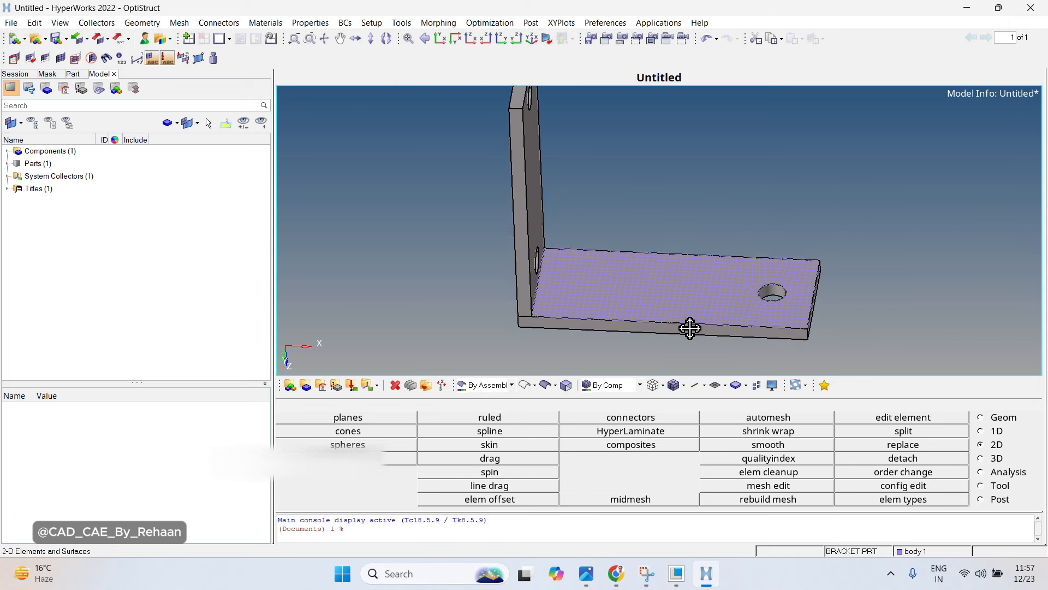
{"action": "scroll", "coordinate": [690, 330], "scroll_direction": "up", "scroll_amount": 2, "text": "ctrl"}
{"action": "left_click_drag", "start_coordinate": [664, 368], "coordinate": [686, 272], "text": "ctrl"}
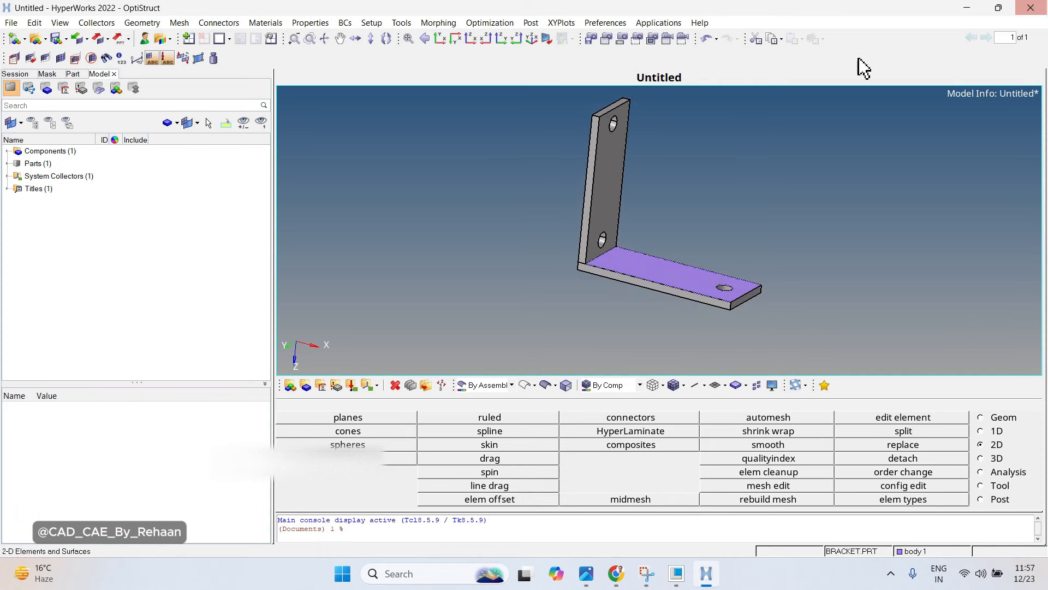
{"action": "left_click_drag", "start_coordinate": [686, 192], "coordinate": [709, 241], "text": "ctrl"}
{"action": "scroll", "coordinate": [658, 343], "scroll_direction": "up", "scroll_amount": 3}
{"action": "left_click_drag", "start_coordinate": [659, 342], "coordinate": [664, 271], "text": "ctrl"}
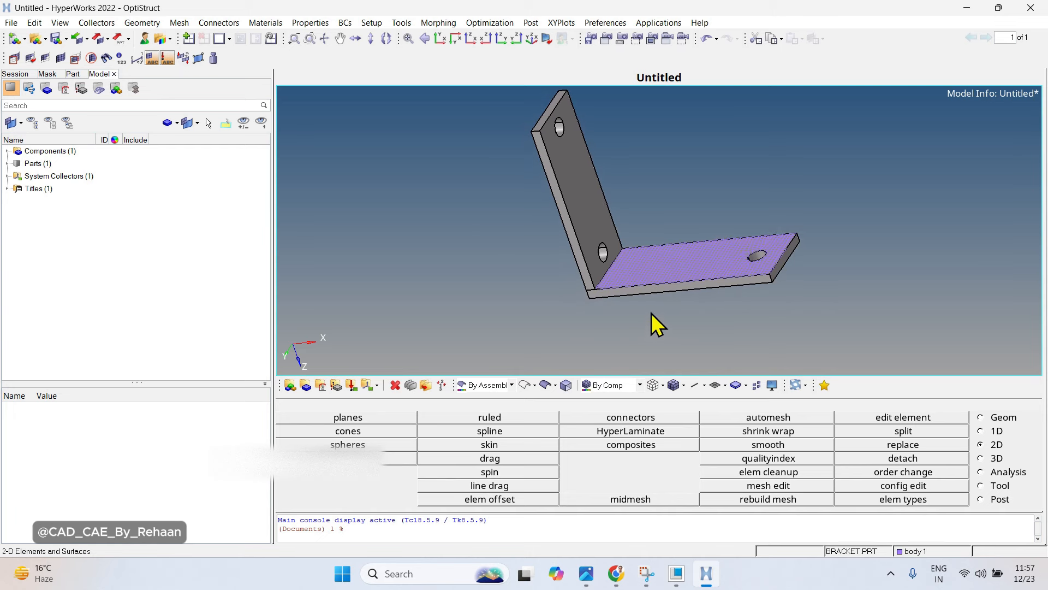
{"action": "scroll", "coordinate": [653, 317], "scroll_direction": "up", "scroll_amount": 2}
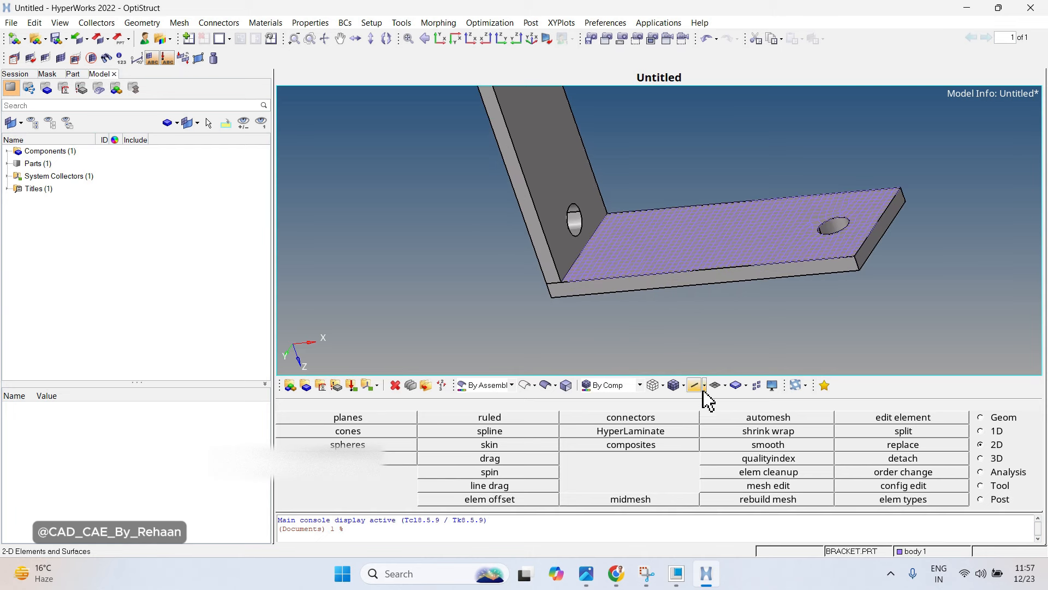
{"action": "left_click", "coordinate": [672, 385]}
Examine the shaded elements on the horizontal leg closely, especially the rows along its long edge and near the corner.
{"action": "left_click_drag", "start_coordinate": [704, 317], "coordinate": [727, 248], "text": "ctrl"}
{"action": "scroll", "coordinate": [724, 227], "scroll_direction": "up", "scroll_amount": 2, "text": "ctrl"}
{"action": "right_click_drag", "start_coordinate": [721, 224], "coordinate": [728, 309], "text": "ctrl"}
{"action": "left_click_drag", "start_coordinate": [728, 309], "coordinate": [745, 198], "text": "ctrl"}
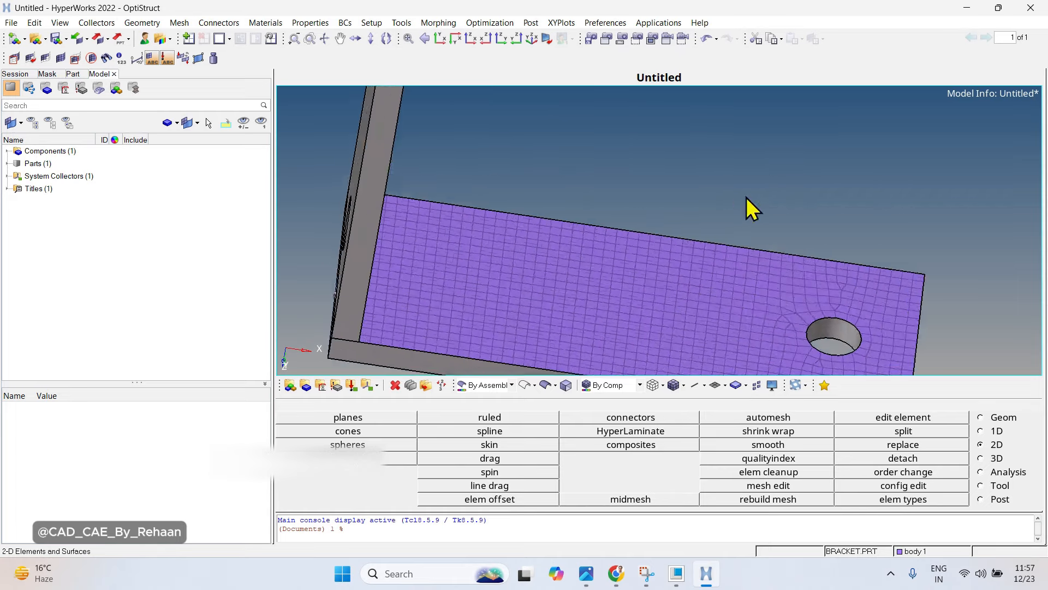
{"action": "scroll", "coordinate": [652, 252], "scroll_direction": "down", "scroll_amount": 2, "text": "ctrl"}
{"action": "mouse_move", "coordinate": [652, 252]}
{"action": "left_mouse_down", "text": "ctrl"}
{"action": "mouse_move", "coordinate": [722, 267]}
{"action": "mouse_move", "coordinate": [660, 238]}
{"action": "mouse_move", "coordinate": [611, 308]}
{"action": "mouse_move", "coordinate": [644, 269]}
{"action": "left_mouse_up", "text": "ctrl"}
{"action": "scroll", "coordinate": [611, 308], "scroll_direction": "up", "scroll_amount": 4, "text": "ctrl"}
{"action": "scroll", "coordinate": [640, 299], "scroll_direction": "down", "scroll_amount": 2, "text": "ctrl"}
{"action": "right_click_drag", "start_coordinate": [645, 269], "coordinate": [690, 213], "text": "ctrl"}
{"action": "scroll", "coordinate": [662, 328], "scroll_direction": "up", "scroll_amount": 3, "text": "ctrl"}
{"action": "left_click_drag", "start_coordinate": [689, 213], "coordinate": [646, 288], "text": "ctrl"}
{"action": "right_click_drag", "start_coordinate": [646, 287], "coordinate": [652, 326], "text": "ctrl"}
{"action": "scroll", "coordinate": [630, 200], "scroll_direction": "up", "scroll_amount": 2, "text": "ctrl"}
{"action": "scroll", "coordinate": [615, 277], "scroll_direction": "up", "scroll_amount": 3, "text": "ctrl"}
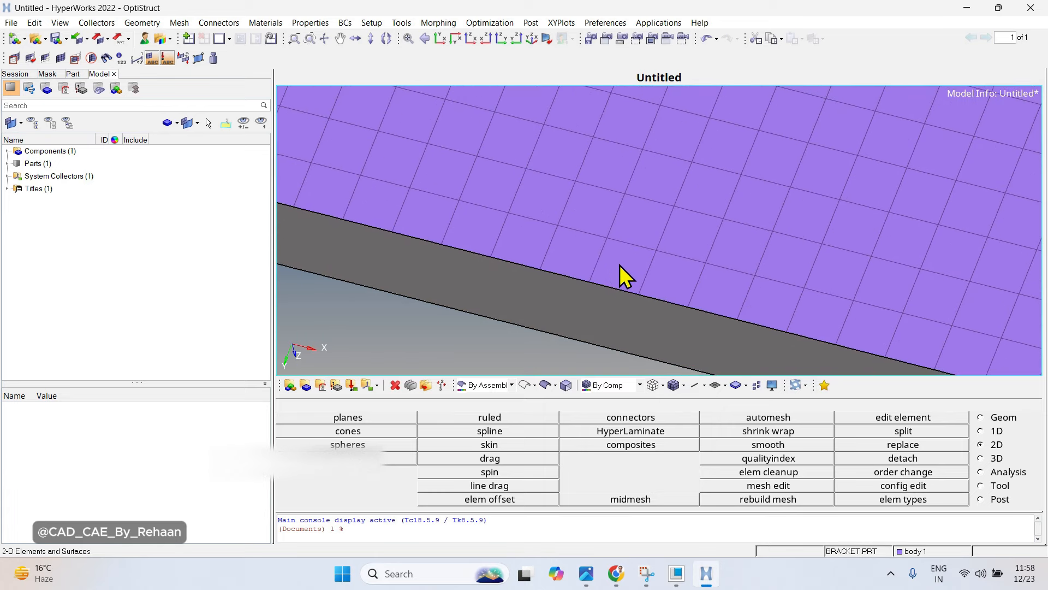
{"action": "scroll", "coordinate": [622, 278], "scroll_direction": "up", "scroll_amount": 3, "text": "ctrl"}
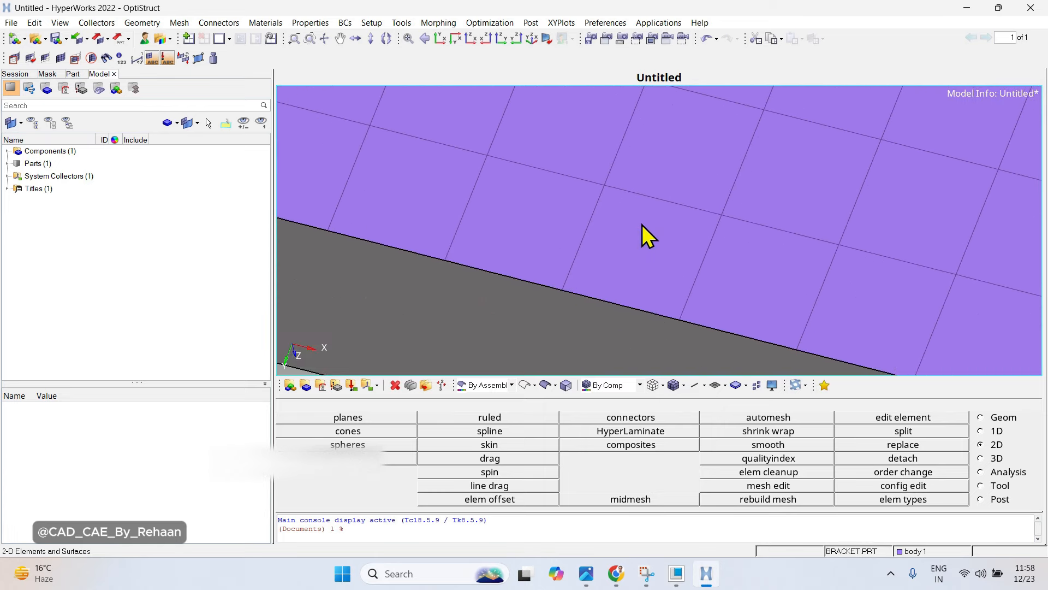
{"action": "scroll", "coordinate": [642, 225], "scroll_direction": "up", "scroll_amount": 3, "text": "ctrl"}
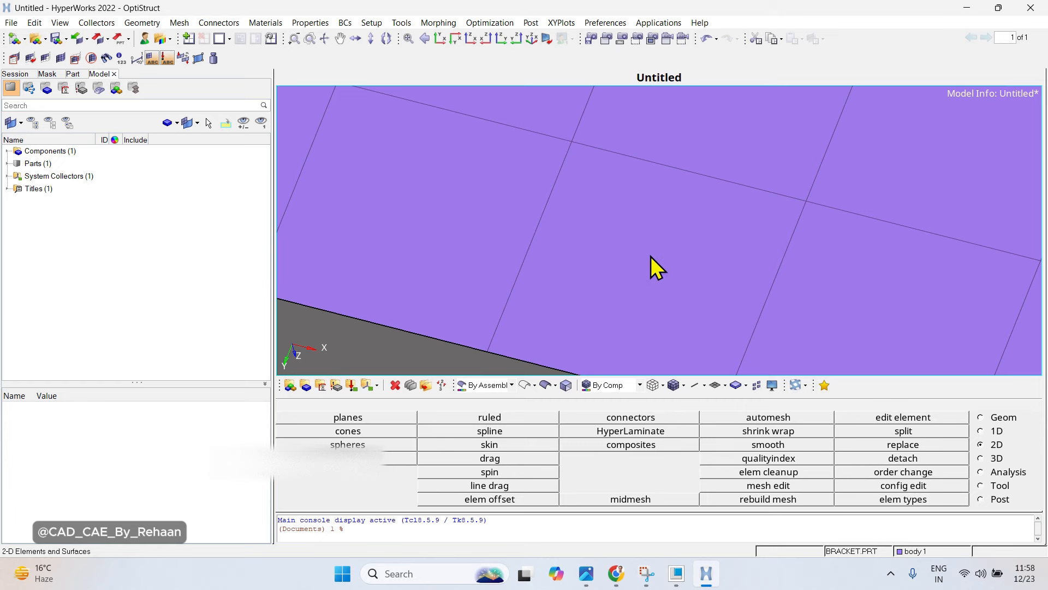
{"action": "scroll", "coordinate": [643, 237], "scroll_direction": "down", "scroll_amount": 5, "text": "ctrl"}
{"action": "scroll", "coordinate": [638, 251], "scroll_direction": "up", "scroll_amount": 3, "text": "ctrl"}
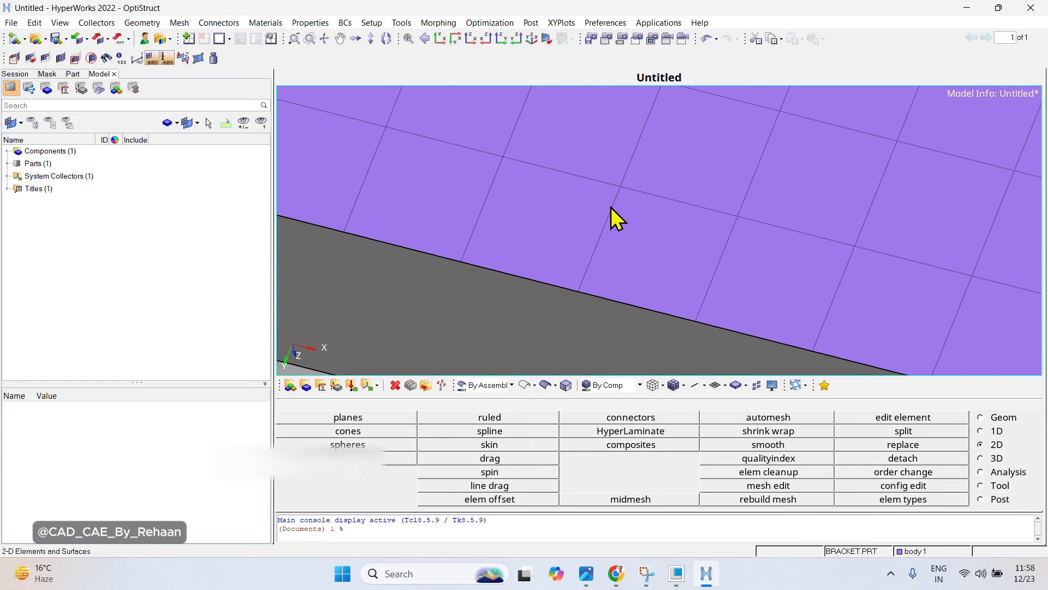
{"action": "scroll", "coordinate": [611, 207], "scroll_direction": "up", "scroll_amount": 2, "text": "ctrl"}
{"action": "scroll", "coordinate": [640, 277], "scroll_direction": "down", "scroll_amount": 6, "text": "ctrl"}
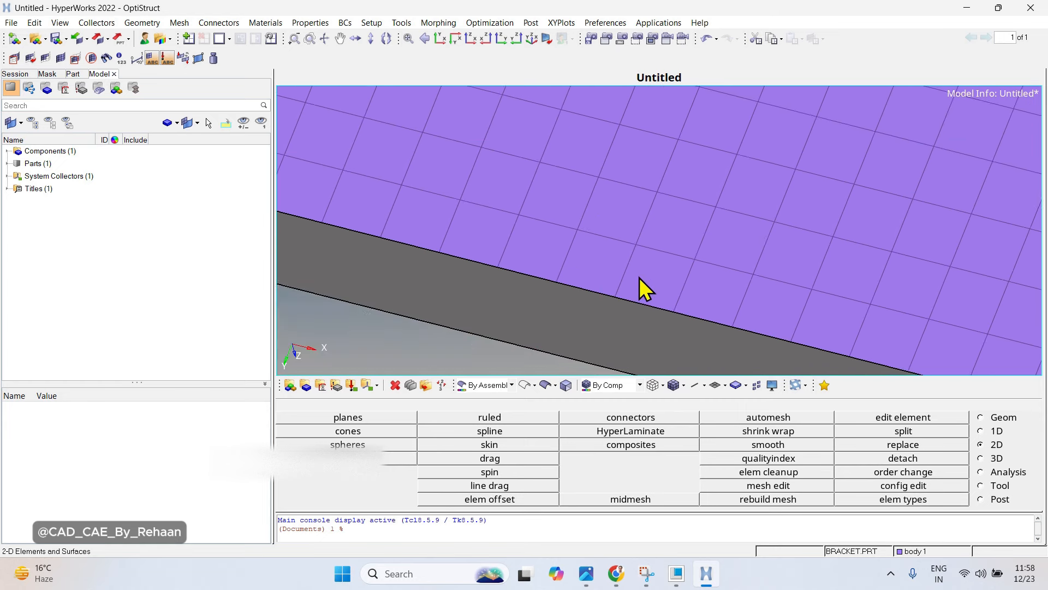
{"action": "scroll", "coordinate": [671, 273], "scroll_direction": "up", "scroll_amount": 4, "text": "ctrl"}
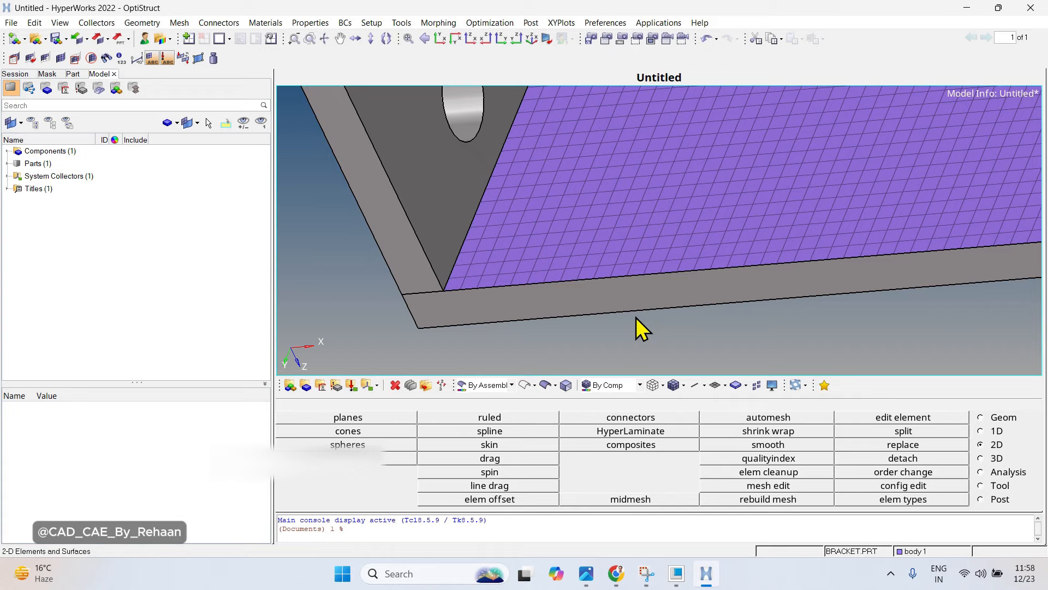
{"action": "scroll", "coordinate": [691, 237], "scroll_direction": "down", "scroll_amount": 4, "text": "ctrl"}
Automesh the inner face of the vertical leg with mixed elements of size 2.000.
{"action": "left_click", "coordinate": [763, 416]}
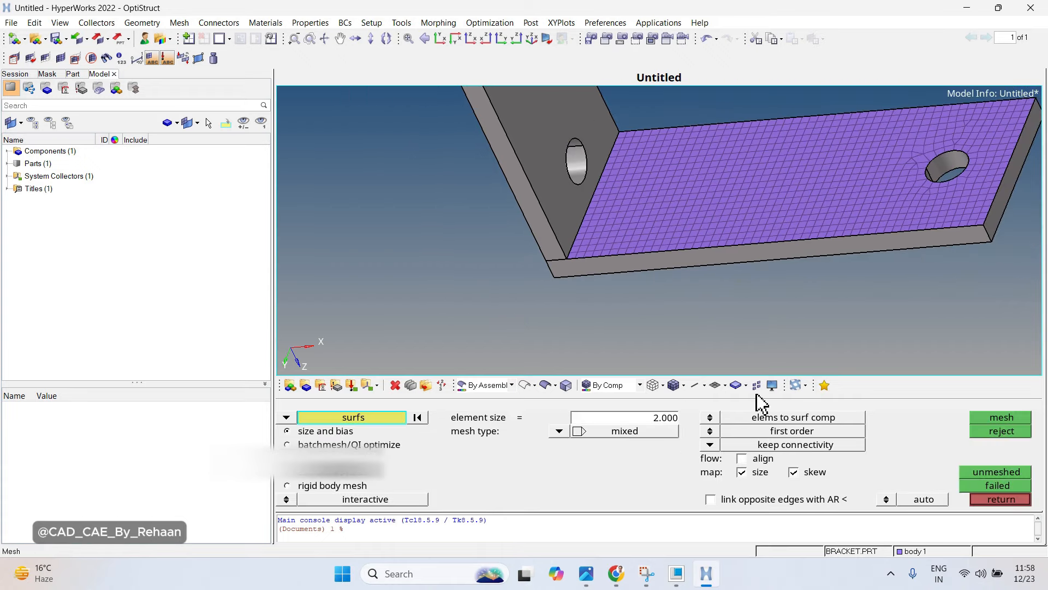
{"action": "left_click_drag", "start_coordinate": [694, 250], "coordinate": [643, 273], "text": "ctrl"}
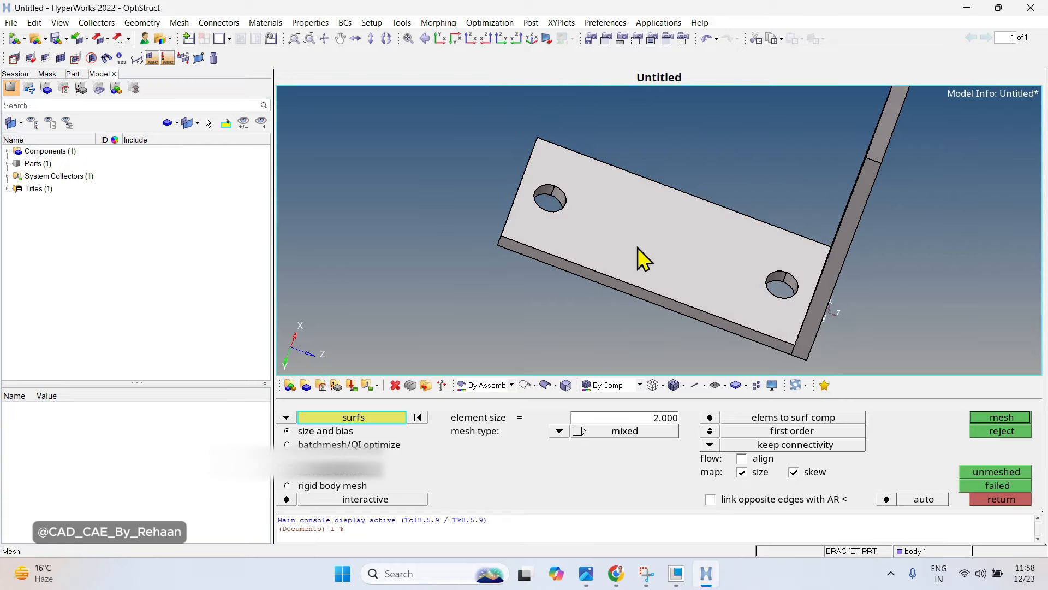
{"action": "left_click_drag", "start_coordinate": [493, 283], "coordinate": [737, 306], "text": "ctrl"}
{"action": "left_click", "coordinate": [1002, 419]}
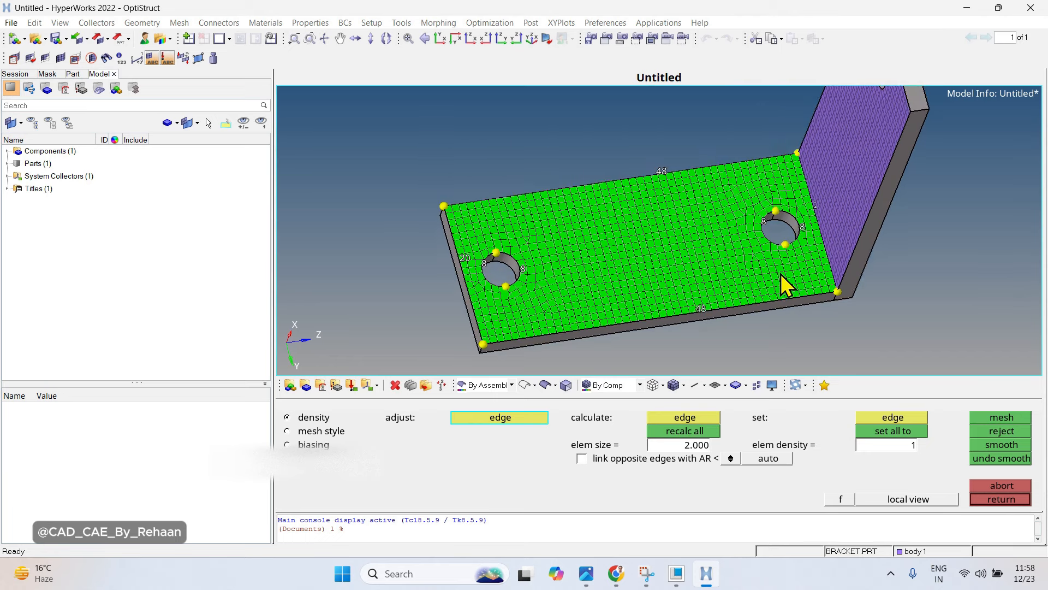
Accept the surface mesh on the inner face of the two-hole leg and leave the automesh tool.
{"action": "key", "text": "Escape"}
{"action": "key", "text": "Escape"}
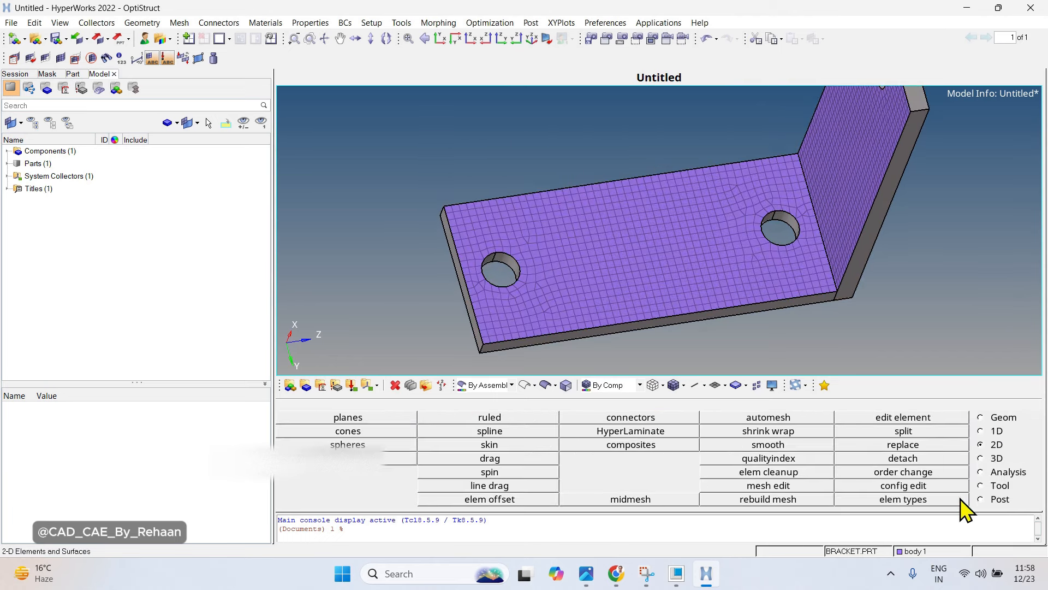
{"action": "mouse_move", "coordinate": [744, 337]}
{"action": "left_mouse_down", "text": "ctrl"}
{"action": "mouse_move", "coordinate": [671, 351]}
{"action": "mouse_move", "coordinate": [870, 334]}
{"action": "mouse_move", "coordinate": [709, 317]}
{"action": "mouse_move", "coordinate": [742, 328]}
{"action": "left_mouse_up", "text": "ctrl"}
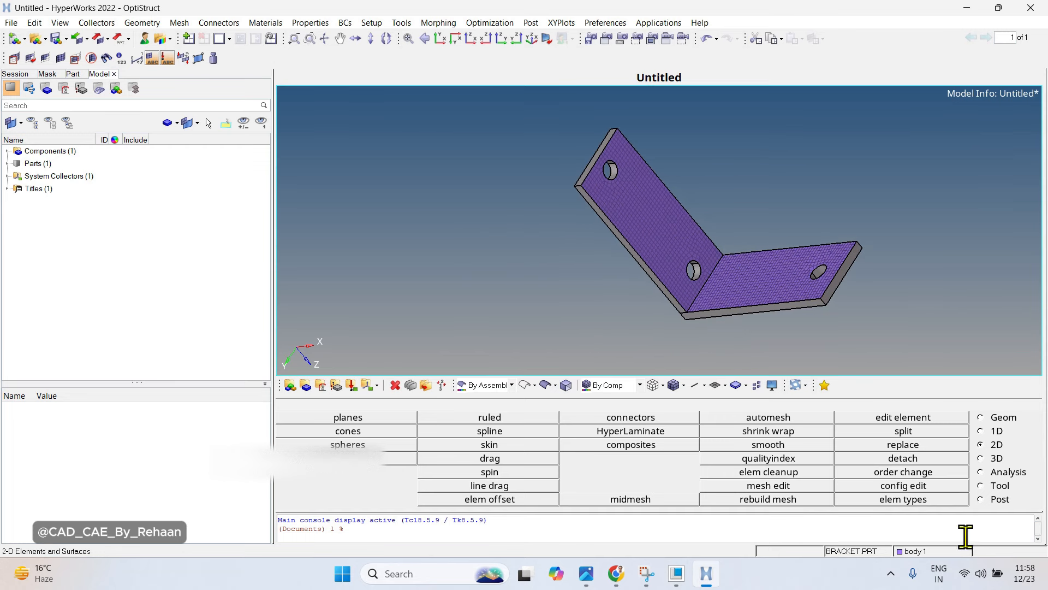
Solid-map all unmeshed solids of the bracket in multi solids mode with mixed elements of size 2.000, and accept the 3D mesh.
{"action": "left_click", "coordinate": [996, 460]}
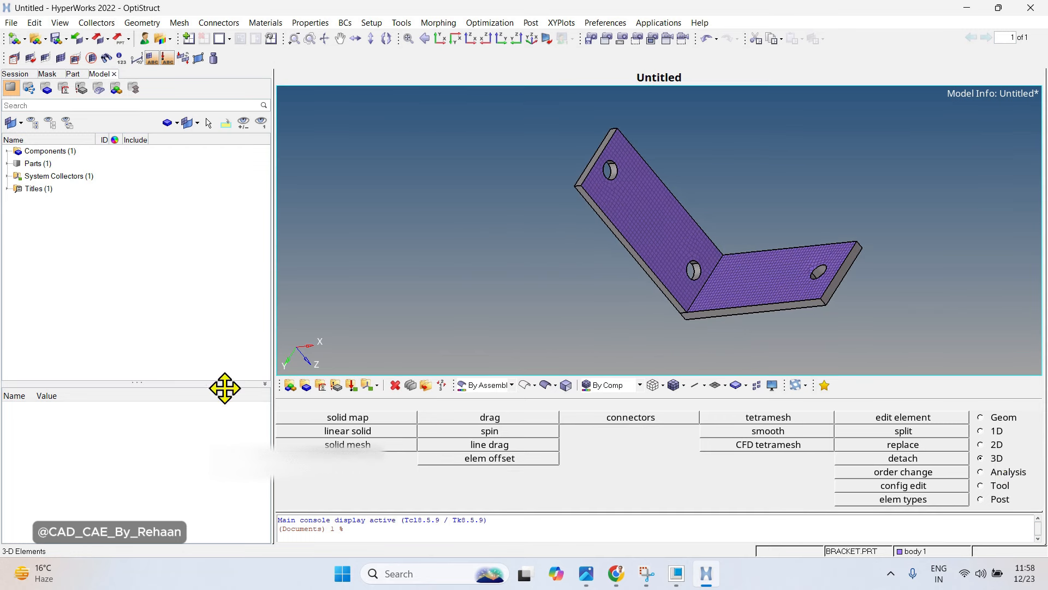
{"action": "left_click", "coordinate": [356, 421]}
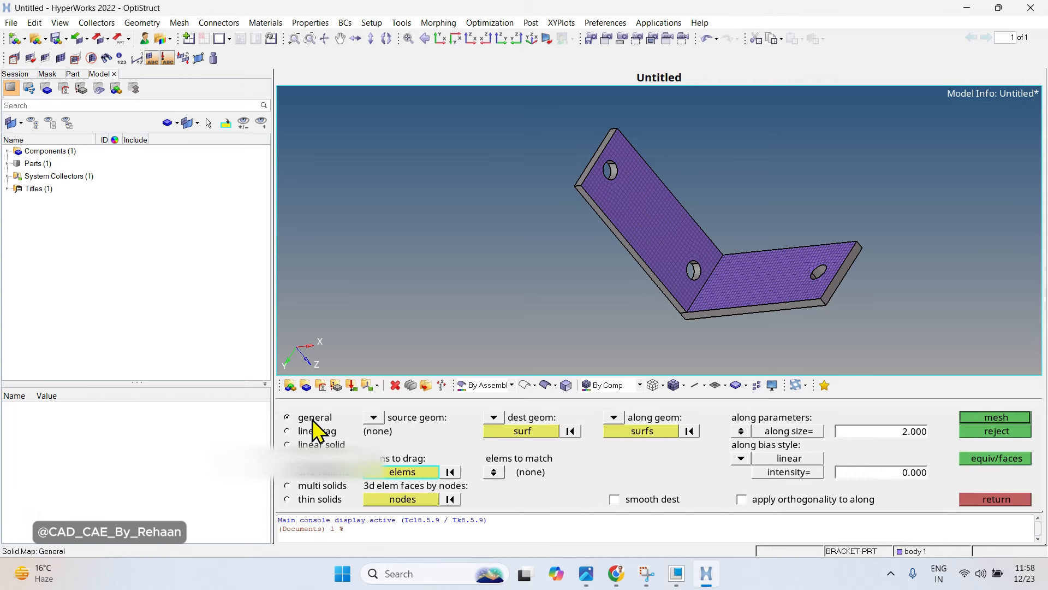
{"action": "left_click", "coordinate": [315, 487]}
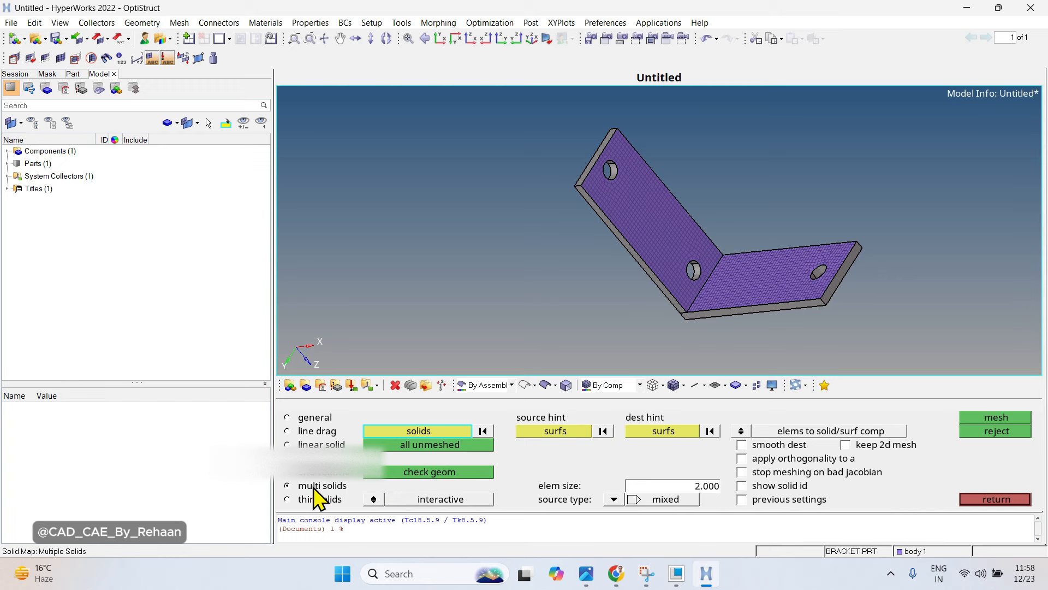
{"action": "left_click", "coordinate": [428, 447]}
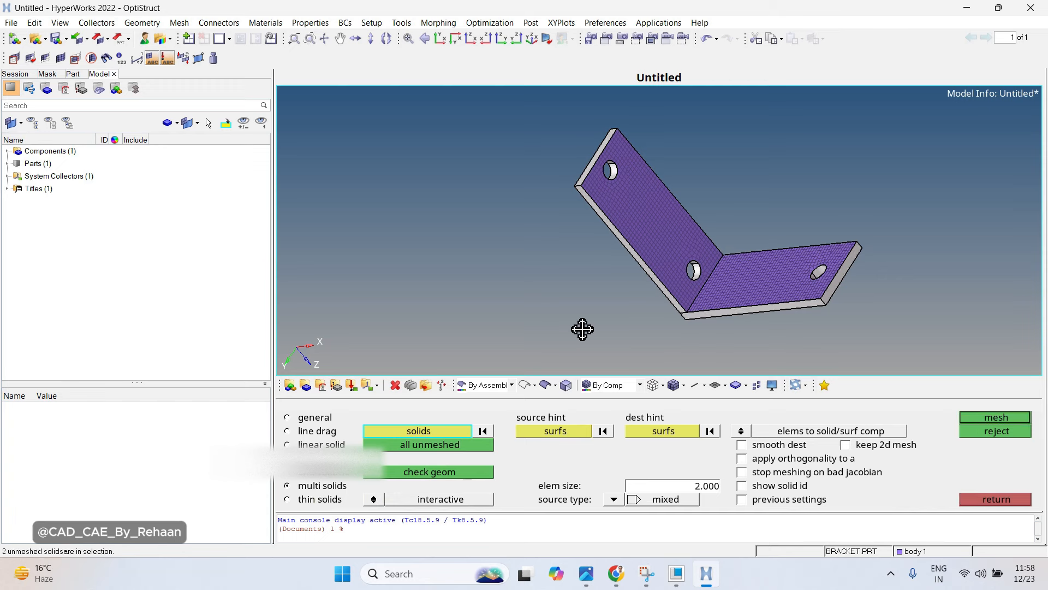
{"action": "mouse_move", "coordinate": [581, 327]}
{"action": "left_mouse_down", "text": "ctrl"}
{"action": "mouse_move", "coordinate": [685, 183]}
{"action": "mouse_move", "coordinate": [677, 315]}
{"action": "mouse_move", "coordinate": [692, 299]}
{"action": "mouse_move", "coordinate": [592, 313]}
{"action": "mouse_move", "coordinate": [697, 269]}
{"action": "mouse_move", "coordinate": [630, 327]}
{"action": "mouse_move", "coordinate": [672, 288]}
{"action": "mouse_move", "coordinate": [582, 304]}
{"action": "mouse_move", "coordinate": [589, 316]}
{"action": "left_mouse_up", "text": "ctrl"}
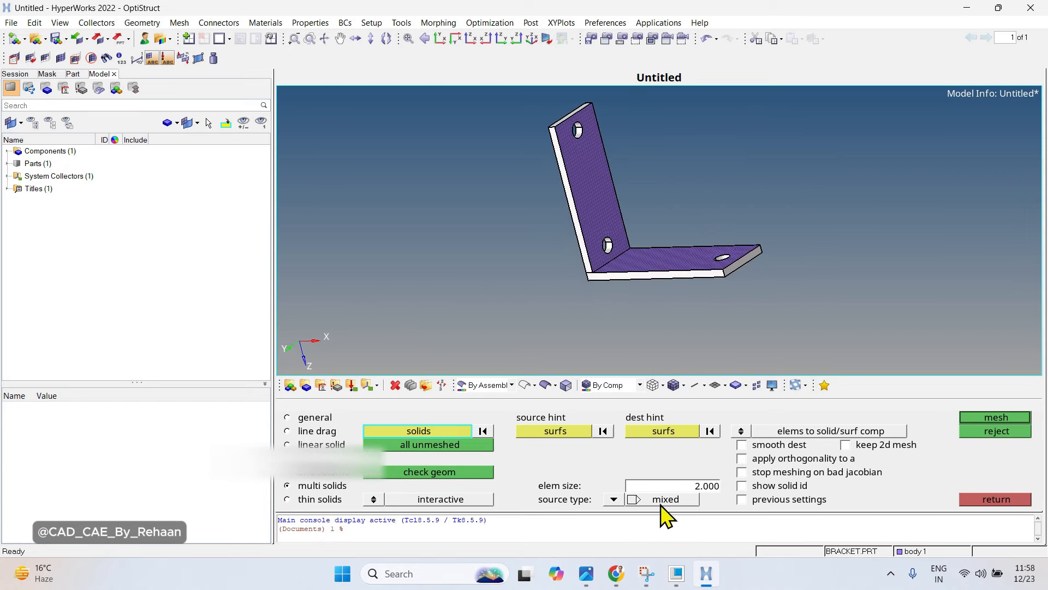
{"action": "left_click", "coordinate": [987, 419]}
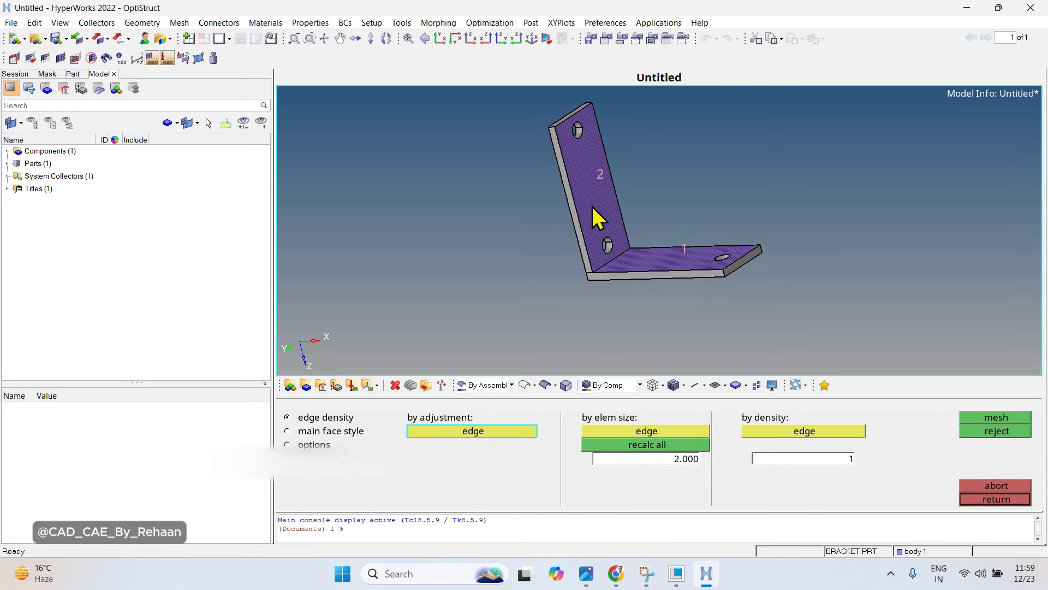
{"action": "scroll", "coordinate": [613, 229], "scroll_direction": "up", "scroll_amount": 3}
{"action": "left_click", "coordinate": [1005, 419]}
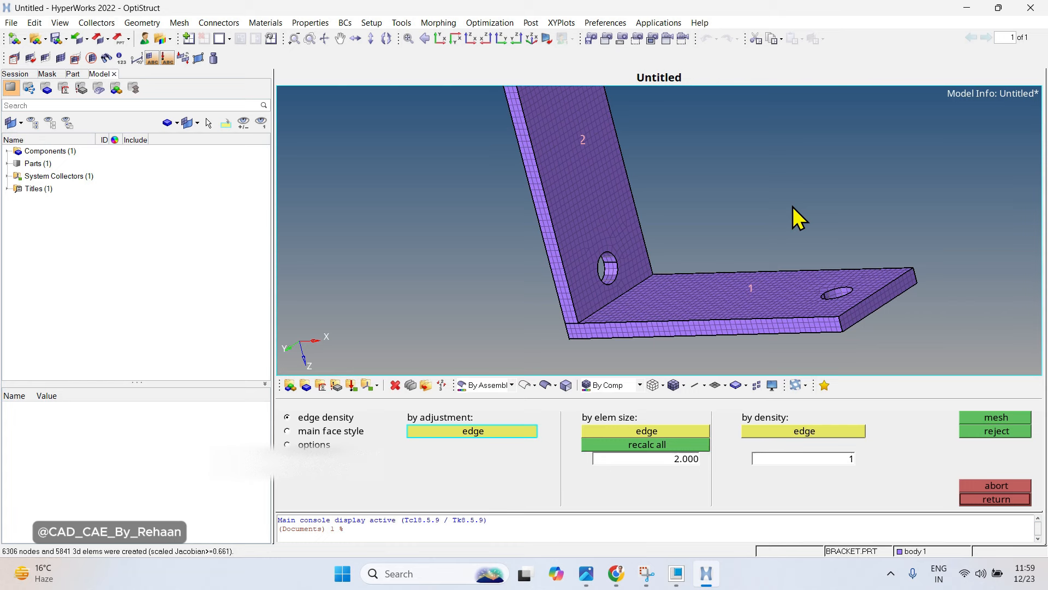
{"action": "key", "text": "Escape"}
{"action": "key", "text": "Escape"}
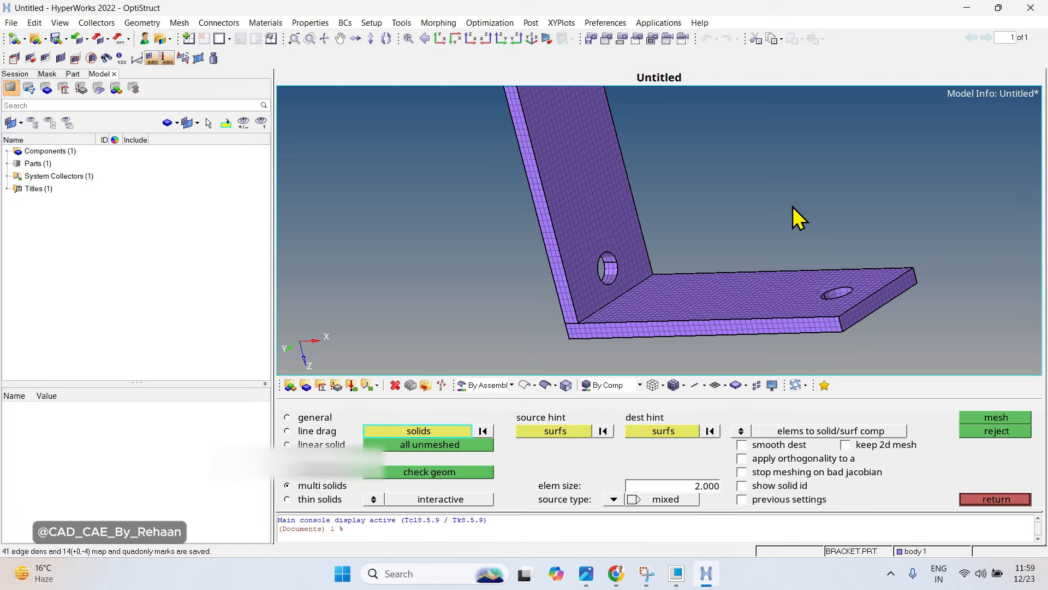
{"action": "left_click_drag", "start_coordinate": [706, 304], "coordinate": [622, 308], "text": "ctrl"}
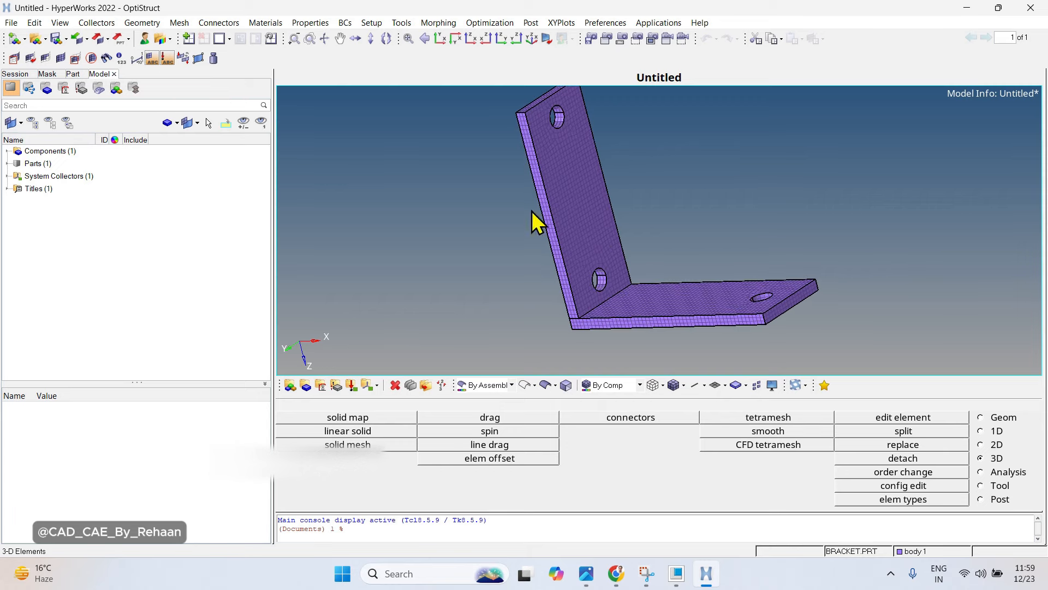
{"action": "left_click_drag", "start_coordinate": [531, 210], "coordinate": [611, 259], "text": "ctrl"}
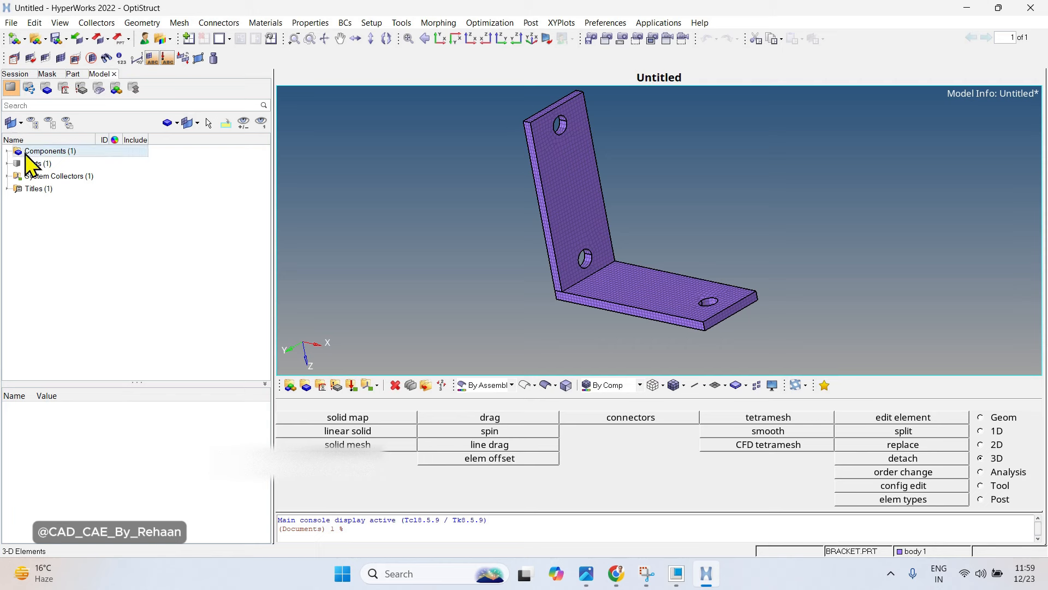
Hide the geometry of the body 1 component and check its solid elements through the thickness, around the hole and at the corner.
{"action": "left_click", "coordinate": [7, 151]}
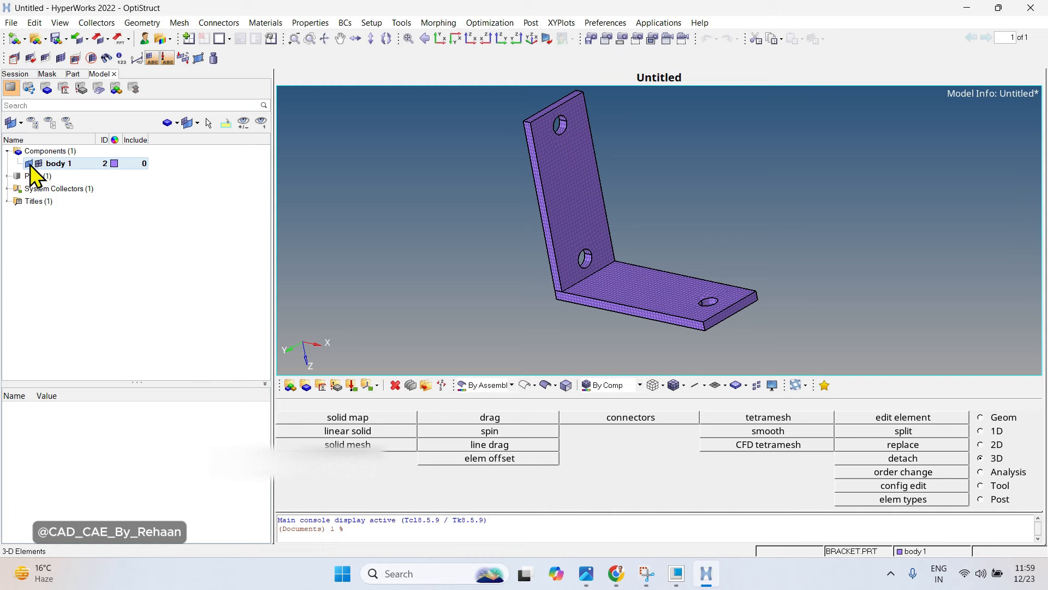
{"action": "left_click", "coordinate": [30, 164]}
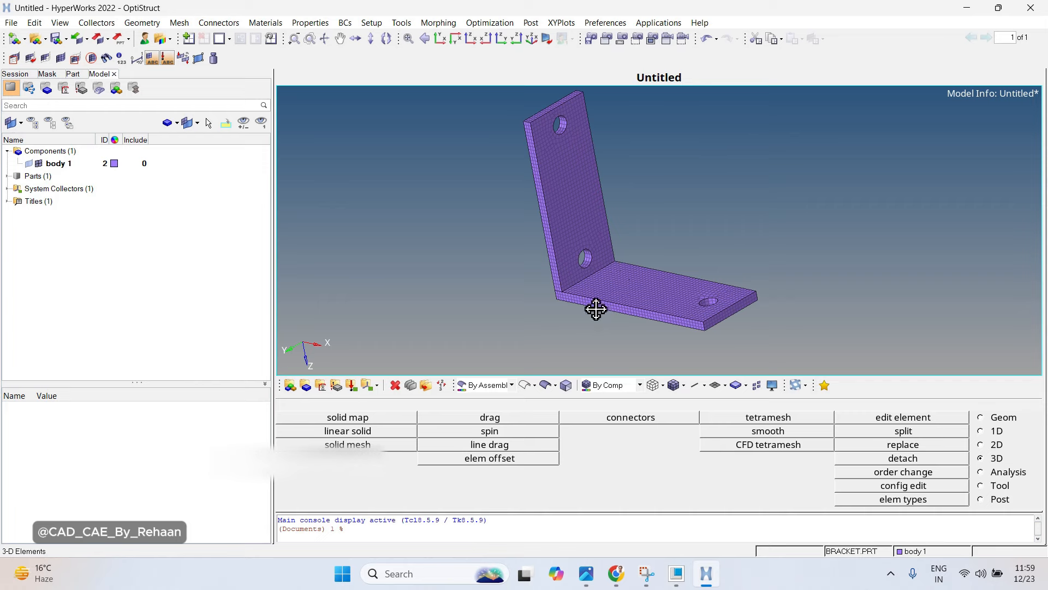
{"action": "left_click_drag", "start_coordinate": [595, 309], "coordinate": [623, 284], "text": "ctrl"}
{"action": "scroll", "coordinate": [513, 267], "scroll_direction": "up", "scroll_amount": 5}
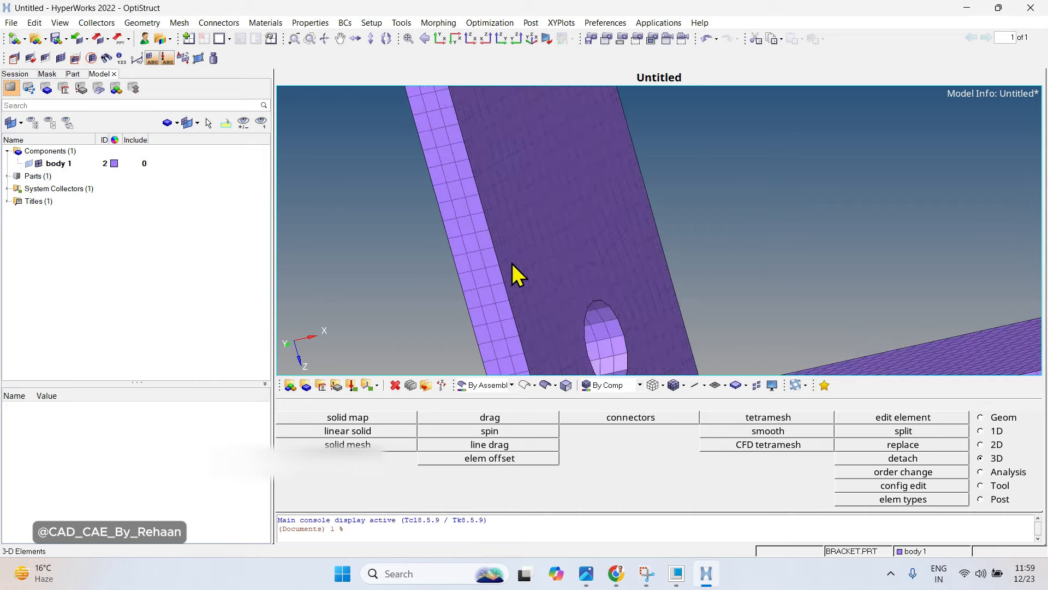
{"action": "scroll", "coordinate": [590, 251], "scroll_direction": "down", "scroll_amount": 3}
{"action": "left_click_drag", "start_coordinate": [603, 262], "coordinate": [545, 281], "text": "ctrl"}
{"action": "scroll", "coordinate": [590, 225], "scroll_direction": "up", "scroll_amount": 5}
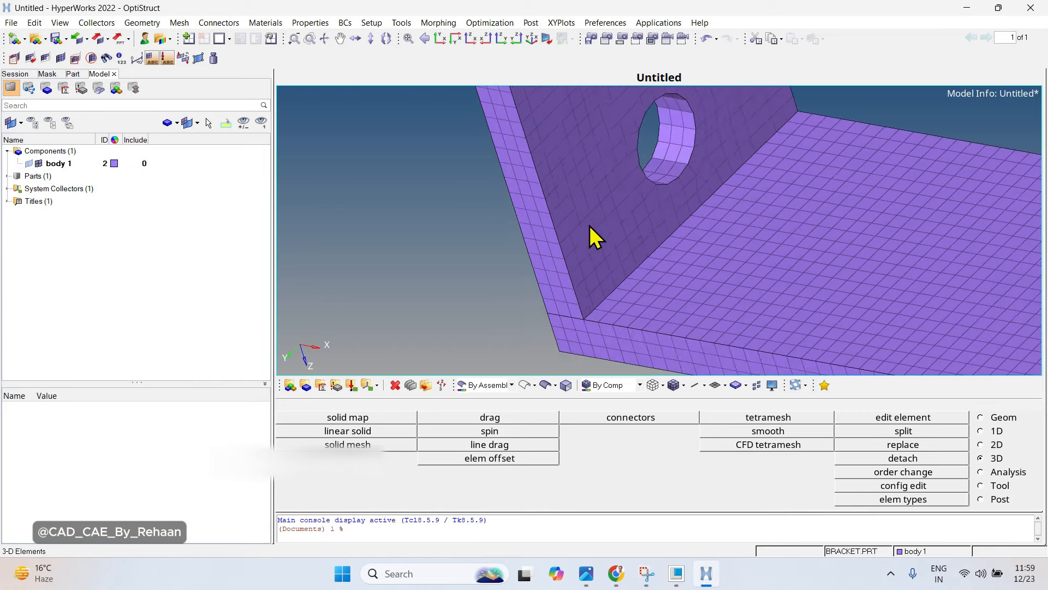
{"action": "scroll", "coordinate": [634, 230], "scroll_direction": "down", "scroll_amount": 5}
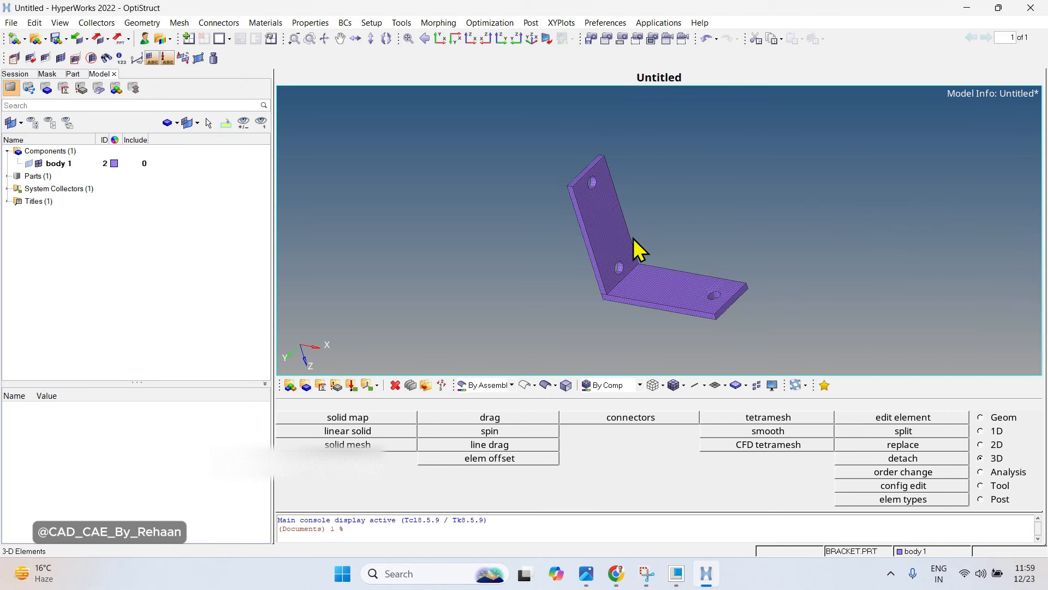
Mask the two-by-two block of elements at the bracket's outer bend corner.
{"action": "key", "text": "F5"}
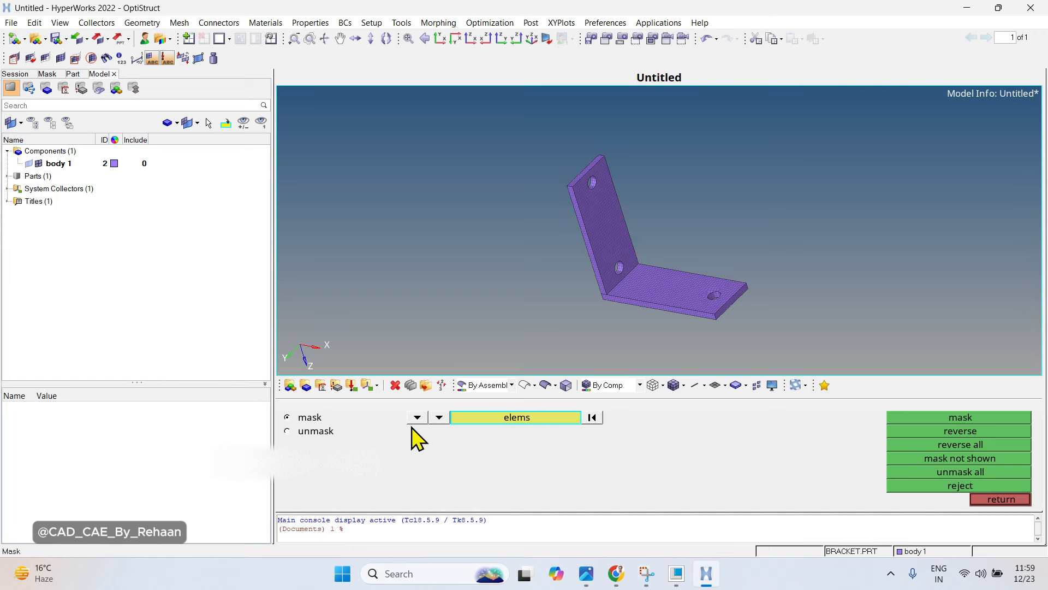
{"action": "left_click", "coordinate": [438, 417]}
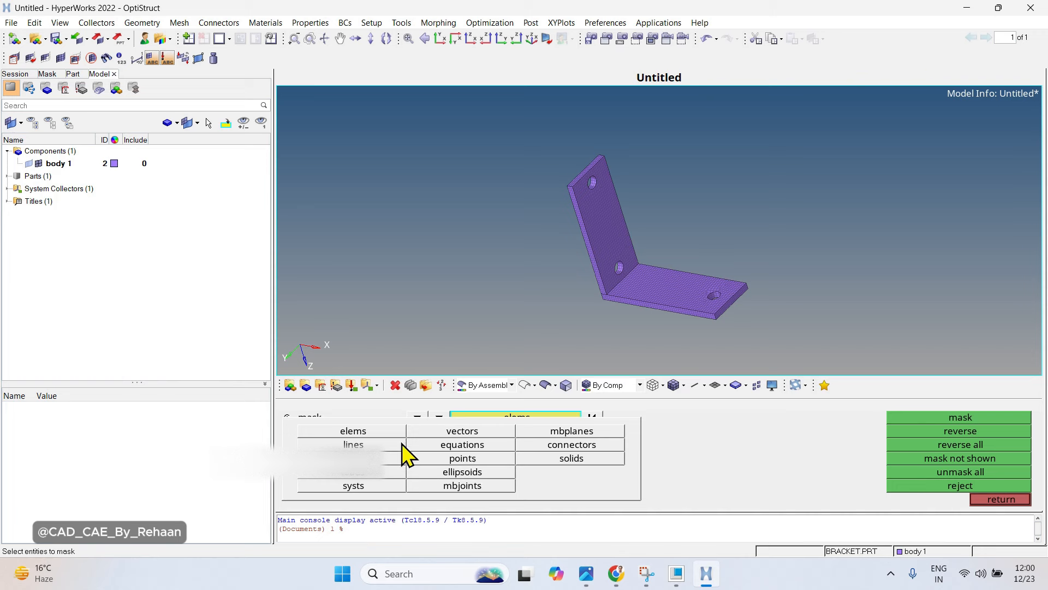
{"action": "left_click", "coordinate": [365, 432]}
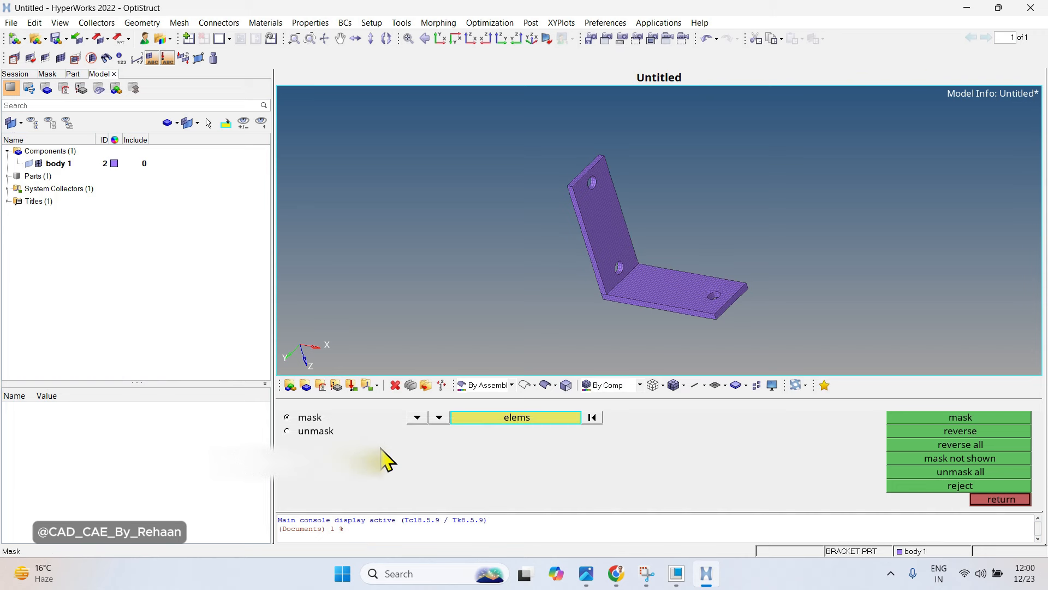
{"action": "scroll", "coordinate": [607, 297], "scroll_direction": "up", "scroll_amount": 8}
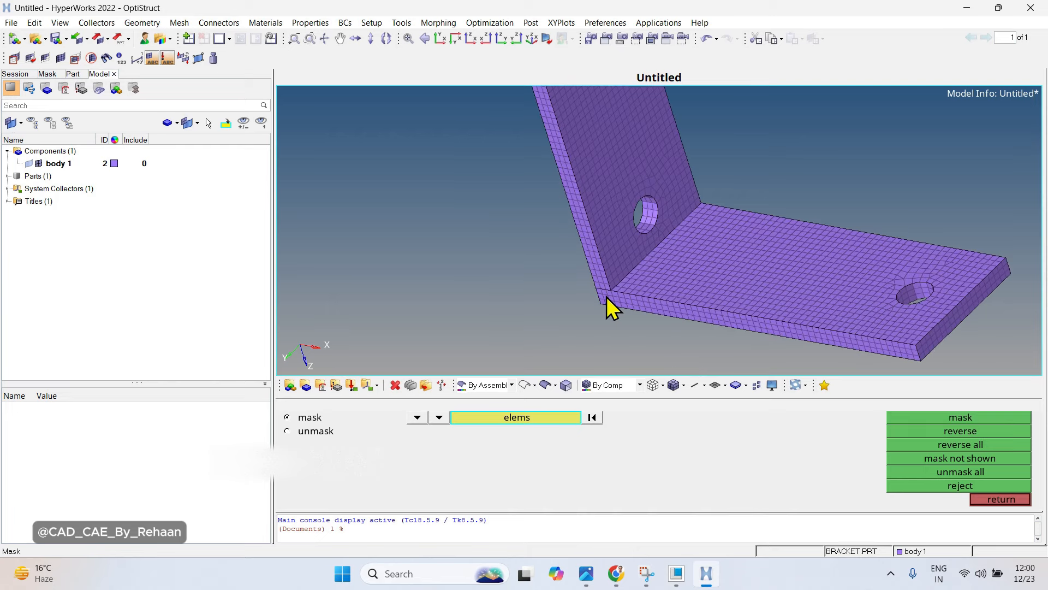
{"action": "left_click_drag", "start_coordinate": [607, 296], "coordinate": [681, 243], "text": "ctrl"}
{"action": "right_click_drag", "start_coordinate": [680, 223], "coordinate": [646, 34], "text": "ctrl"}
{"action": "scroll", "coordinate": [628, 175], "scroll_direction": "up", "scroll_amount": 4}
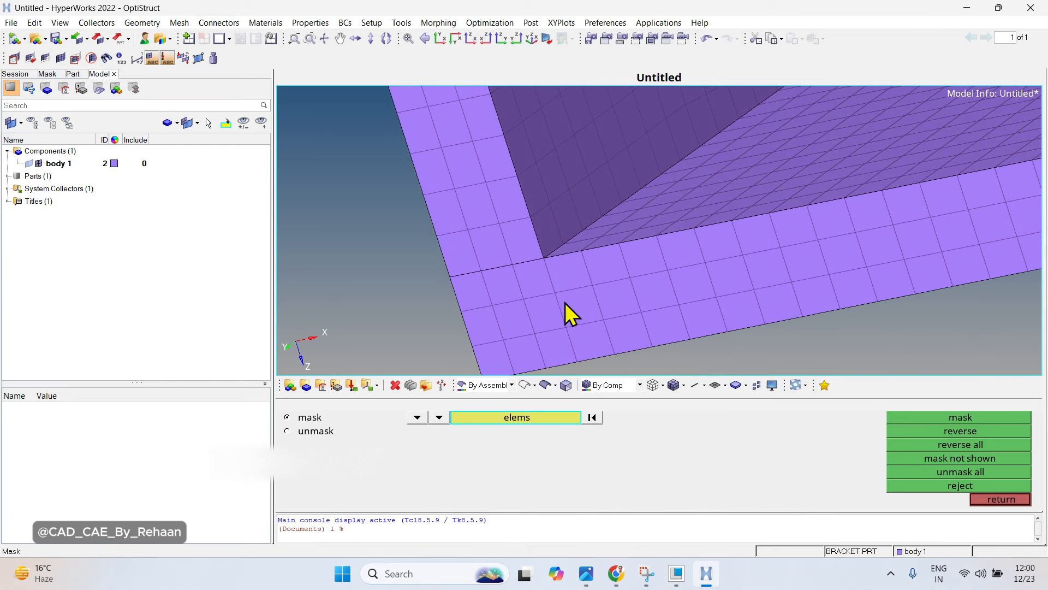
{"action": "right_click_drag", "start_coordinate": [565, 302], "coordinate": [689, 157], "text": "ctrl"}
{"action": "scroll", "coordinate": [653, 212], "scroll_direction": "up", "scroll_amount": 3}
{"action": "left_click", "coordinate": [623, 215]}
{"action": "scroll", "coordinate": [633, 251], "scroll_direction": "down", "scroll_amount": 2}
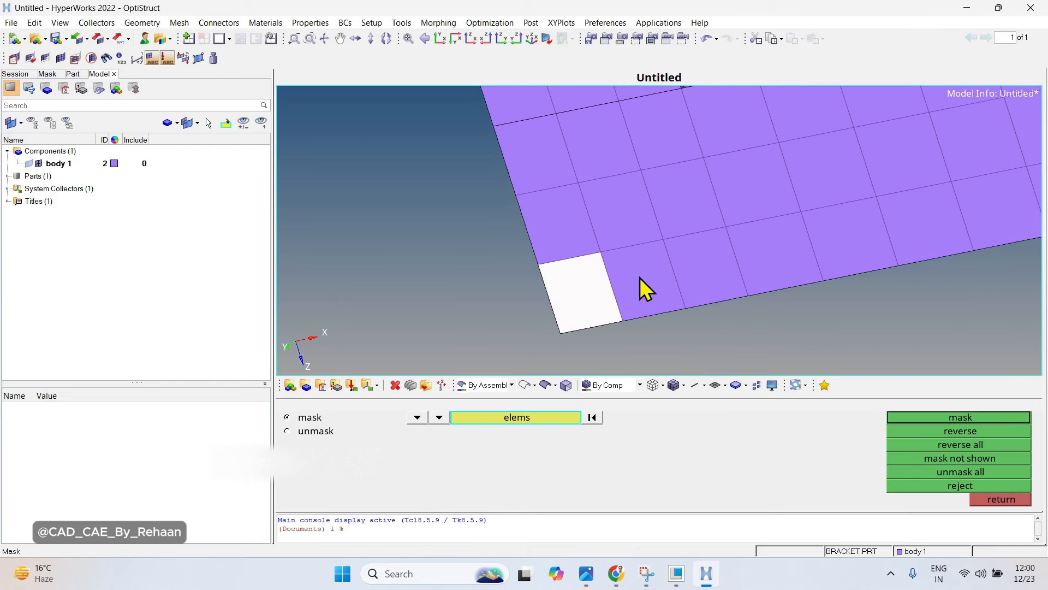
{"action": "left_click", "coordinate": [640, 283]}
{"action": "left_click", "coordinate": [604, 227]}
{"action": "left_click", "coordinate": [565, 224]}
{"action": "left_click", "coordinate": [979, 420]}
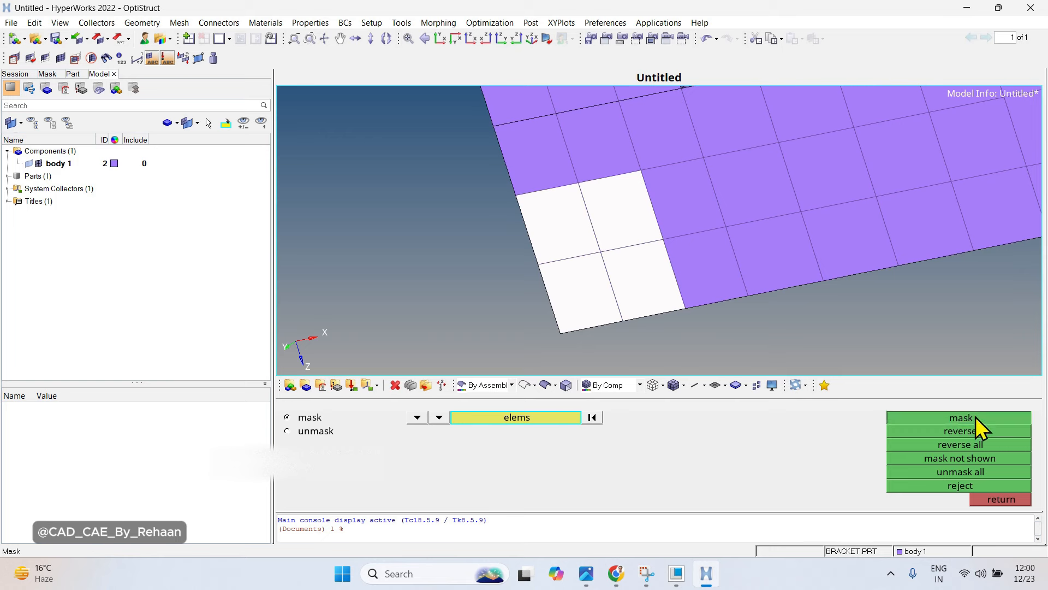
Examine the notch left by the masked elements at the bracket's bend corner from several angles.
{"action": "scroll", "coordinate": [726, 296], "scroll_direction": "down", "scroll_amount": 8}
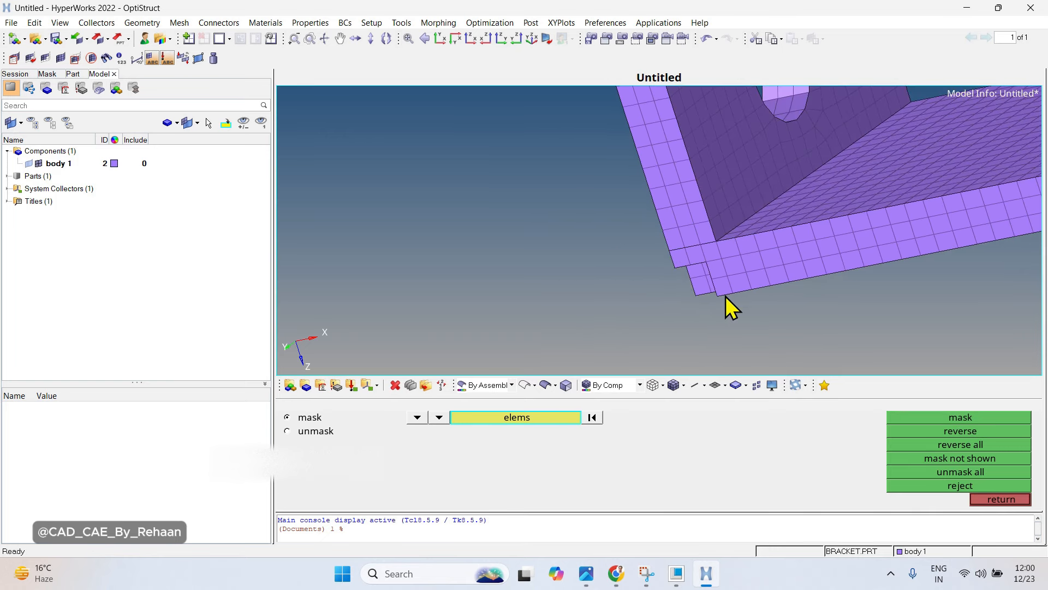
{"action": "left_click_drag", "start_coordinate": [777, 250], "coordinate": [837, 210], "text": "ctrl"}
{"action": "right_click_drag", "start_coordinate": [833, 305], "coordinate": [725, 238], "text": "ctrl"}
{"action": "left_click_drag", "start_coordinate": [725, 238], "coordinate": [737, 196], "text": "ctrl"}
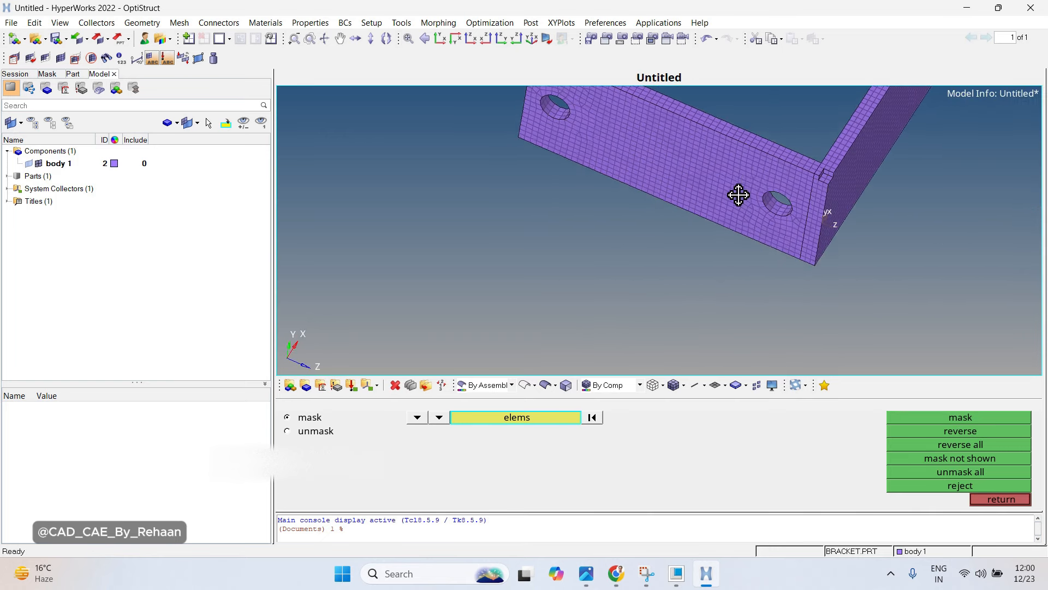
{"action": "right_click_drag", "start_coordinate": [797, 201], "coordinate": [735, 300], "text": "ctrl"}
{"action": "scroll", "coordinate": [781, 217], "scroll_direction": "up", "scroll_amount": 6}
{"action": "scroll", "coordinate": [759, 216], "scroll_direction": "up", "scroll_amount": 4}
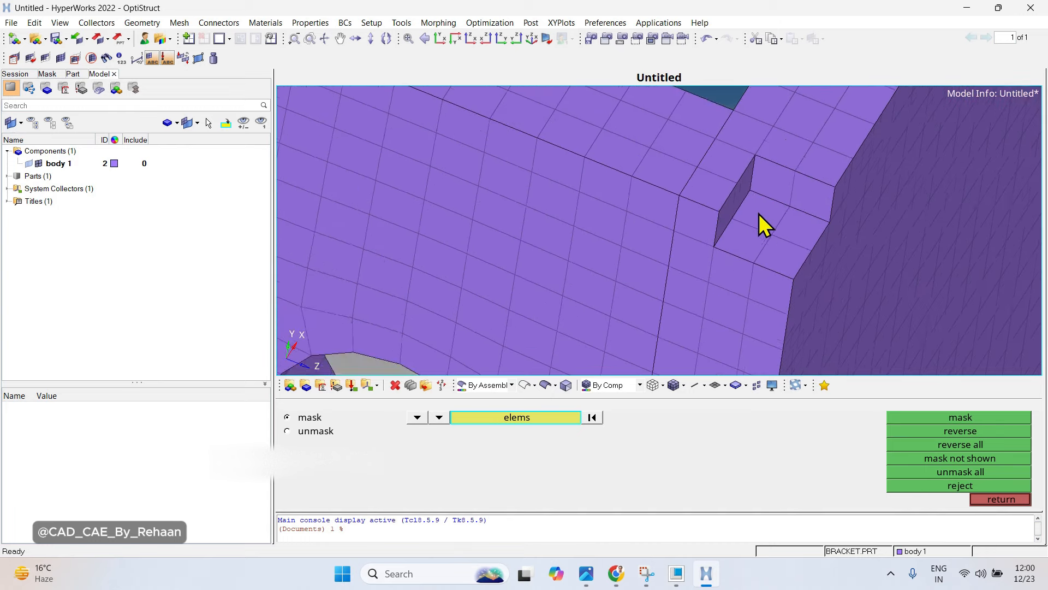
{"action": "scroll", "coordinate": [752, 237], "scroll_direction": "down", "scroll_amount": 2}
{"action": "left_click_drag", "start_coordinate": [771, 258], "coordinate": [739, 253], "text": "ctrl"}
{"action": "right_click_drag", "start_coordinate": [739, 253], "coordinate": [778, 442], "text": "ctrl"}
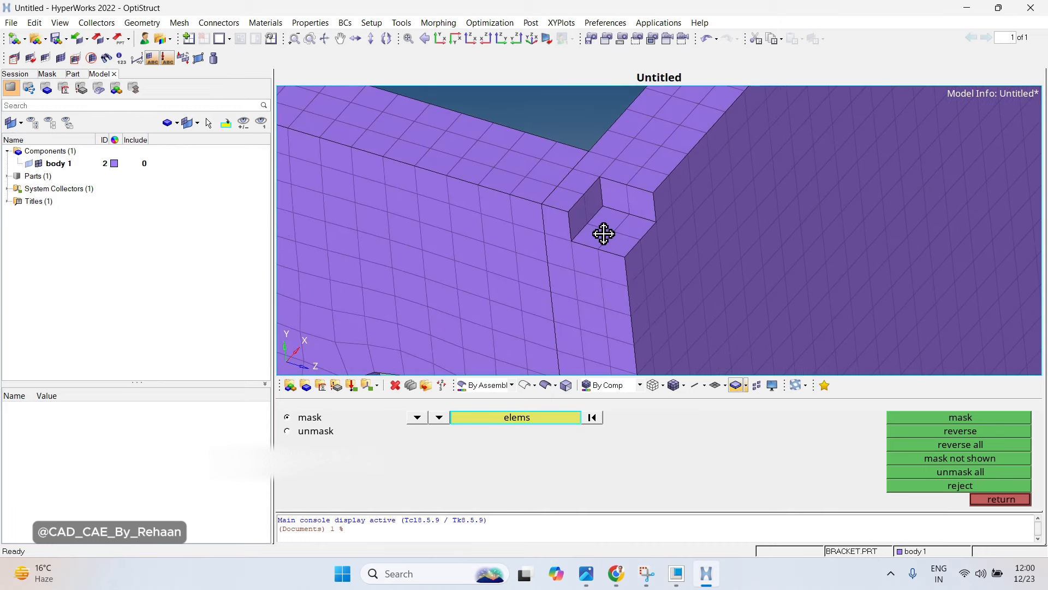
{"action": "right_click_drag", "start_coordinate": [603, 234], "coordinate": [641, 237], "text": "ctrl"}
{"action": "scroll", "coordinate": [641, 237], "scroll_direction": "up", "scroll_amount": 5}
{"action": "scroll", "coordinate": [641, 237], "scroll_direction": "down", "scroll_amount": 3}
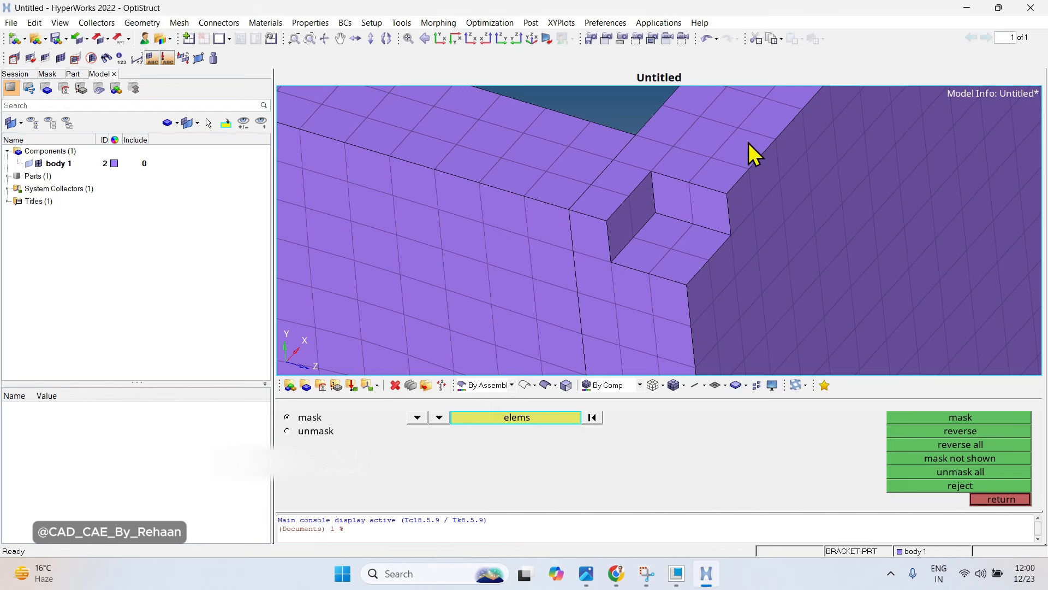
Reverse the masking to isolate the block of four corner elements.
{"action": "left_click", "coordinate": [970, 432]}
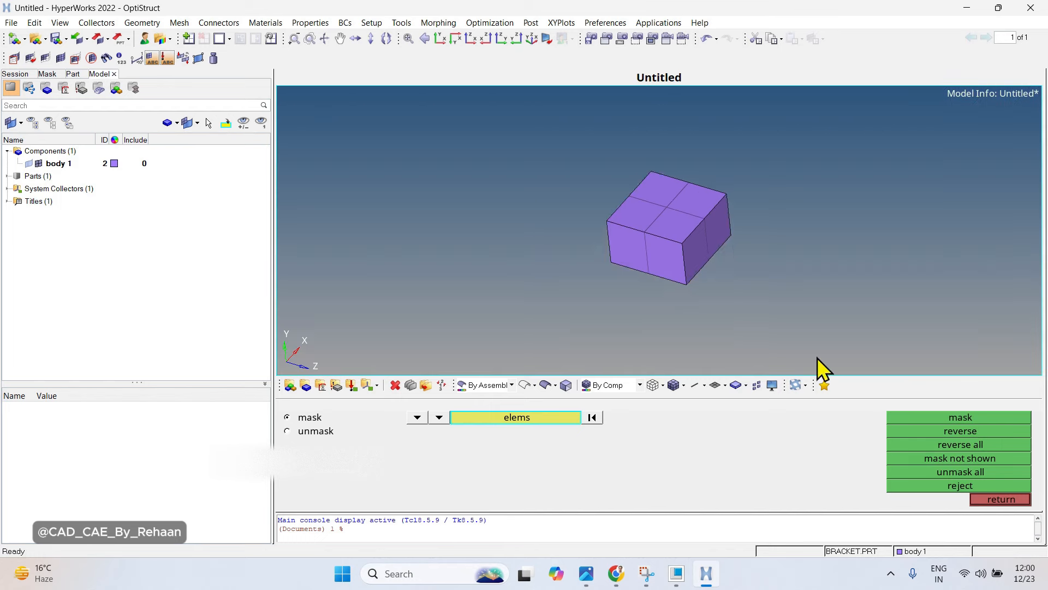
{"action": "scroll", "coordinate": [726, 320], "scroll_direction": "down", "scroll_amount": 2}
{"action": "left_click_drag", "start_coordinate": [813, 267], "coordinate": [466, 205], "text": "ctrl"}
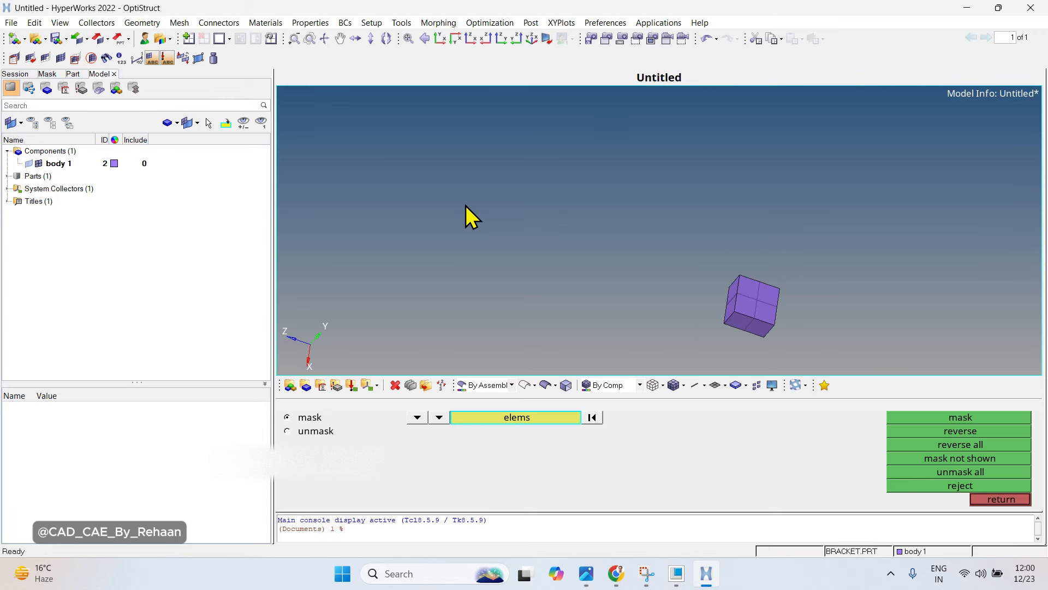
Mask one corner element of the isolated block and examine the faces of the remaining solid elements.
{"action": "right_click_drag", "start_coordinate": [921, 335], "coordinate": [822, 199], "text": "ctrl"}
{"action": "scroll", "coordinate": [814, 210], "scroll_direction": "up", "scroll_amount": 4, "text": "ctrl"}
{"action": "right_click_drag", "start_coordinate": [593, 213], "coordinate": [912, 330], "text": "ctrl"}
{"action": "scroll", "coordinate": [712, 243], "scroll_direction": "up", "scroll_amount": 3}
{"action": "left_click", "coordinate": [876, 217]}
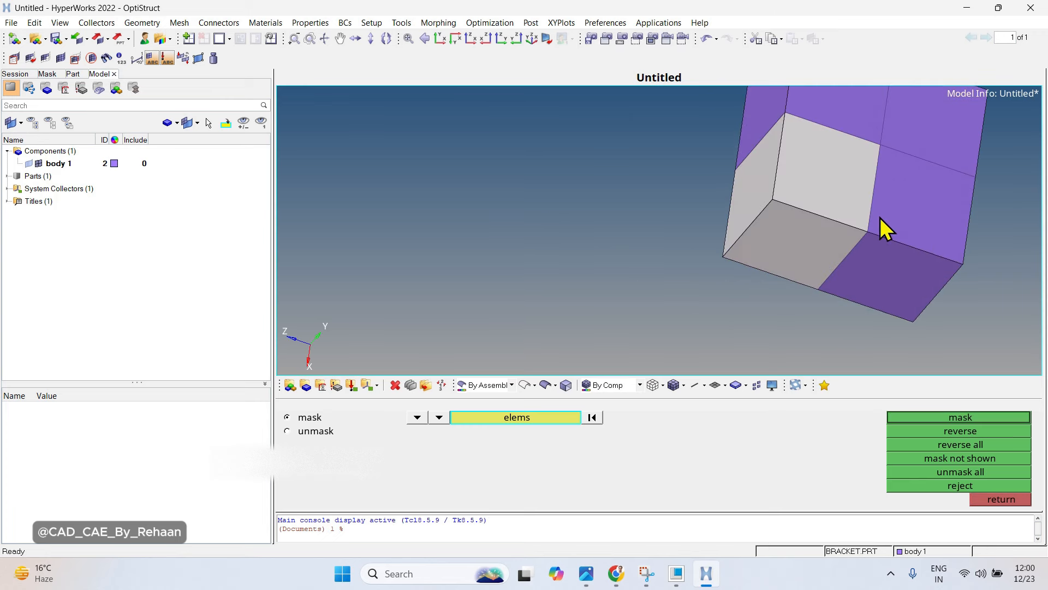
{"action": "left_click", "coordinate": [950, 417]}
{"action": "left_click_drag", "start_coordinate": [769, 256], "coordinate": [797, 252], "text": "ctrl"}
{"action": "scroll", "coordinate": [751, 277], "scroll_direction": "down", "scroll_amount": 3, "text": "ctrl"}
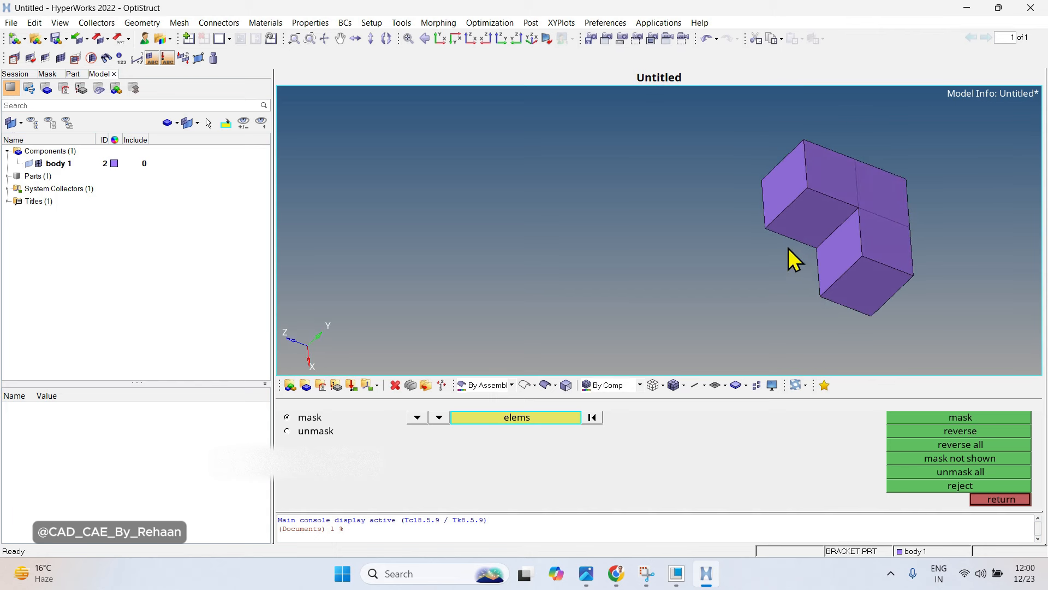
{"action": "scroll", "coordinate": [552, 258], "scroll_direction": "down", "scroll_amount": 7, "text": "ctrl"}
{"action": "scroll", "coordinate": [607, 279], "scroll_direction": "up", "scroll_amount": 3, "text": "ctrl"}
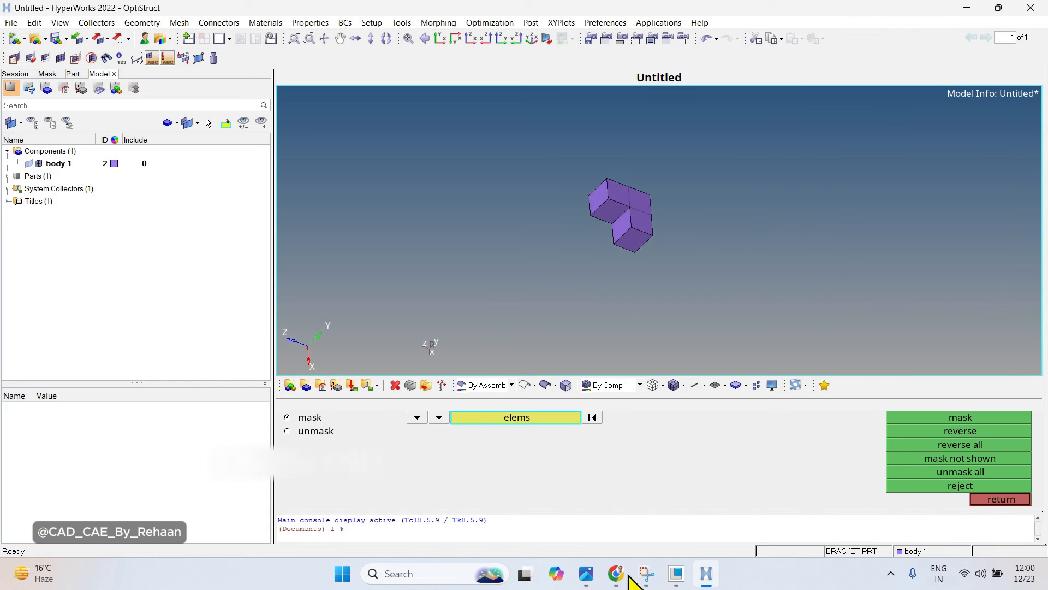
Unmask all elements of the bracket and leave the mask command.
{"action": "left_click", "coordinate": [947, 472]}
{"action": "left_click_drag", "start_coordinate": [656, 238], "coordinate": [654, 304], "text": "ctrl"}
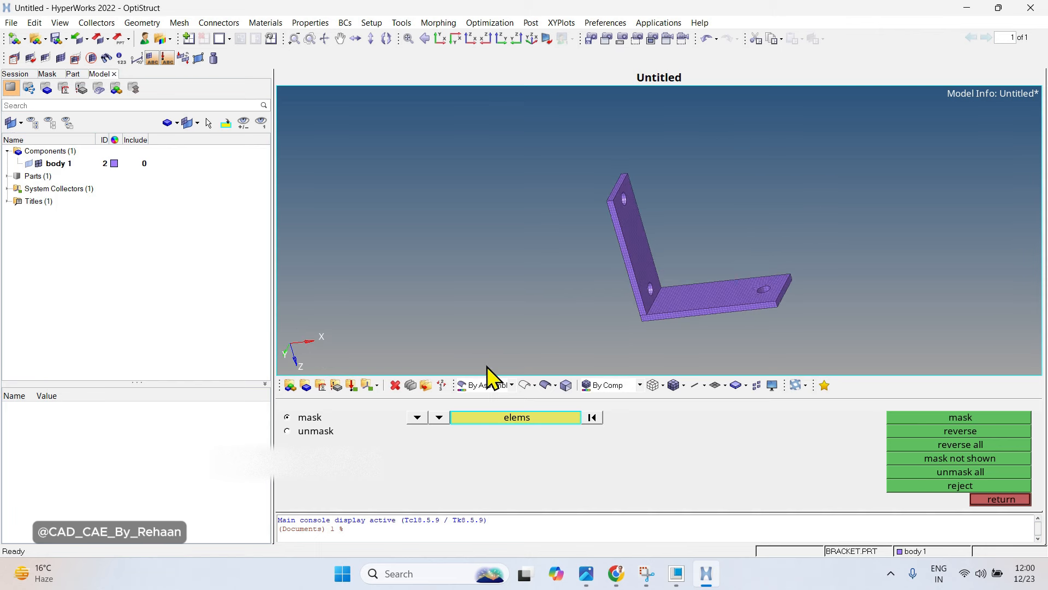
{"action": "key", "text": "Escape"}
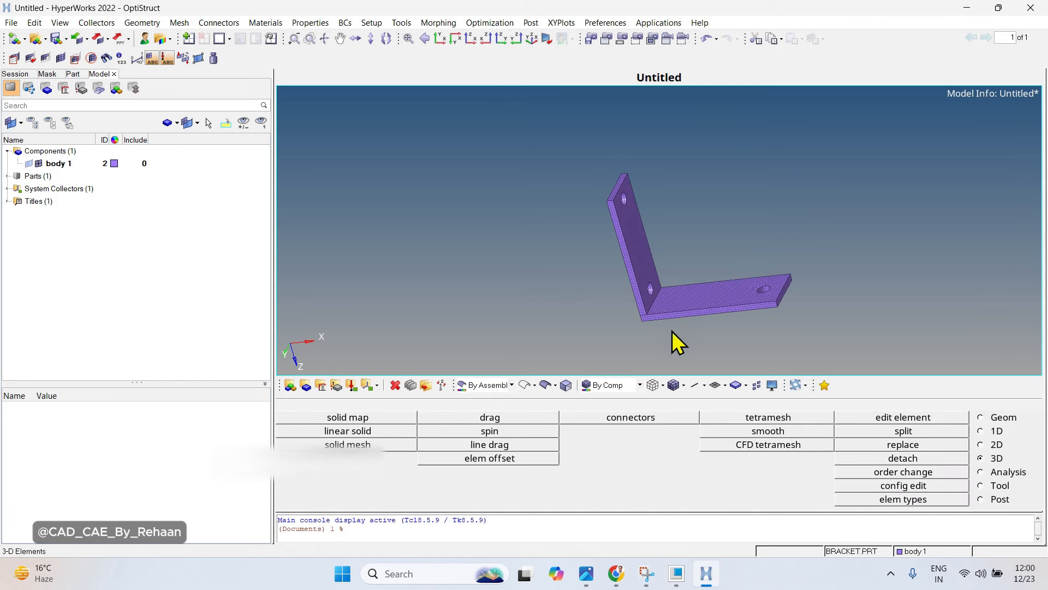
{"action": "left_click", "coordinate": [395, 386]}
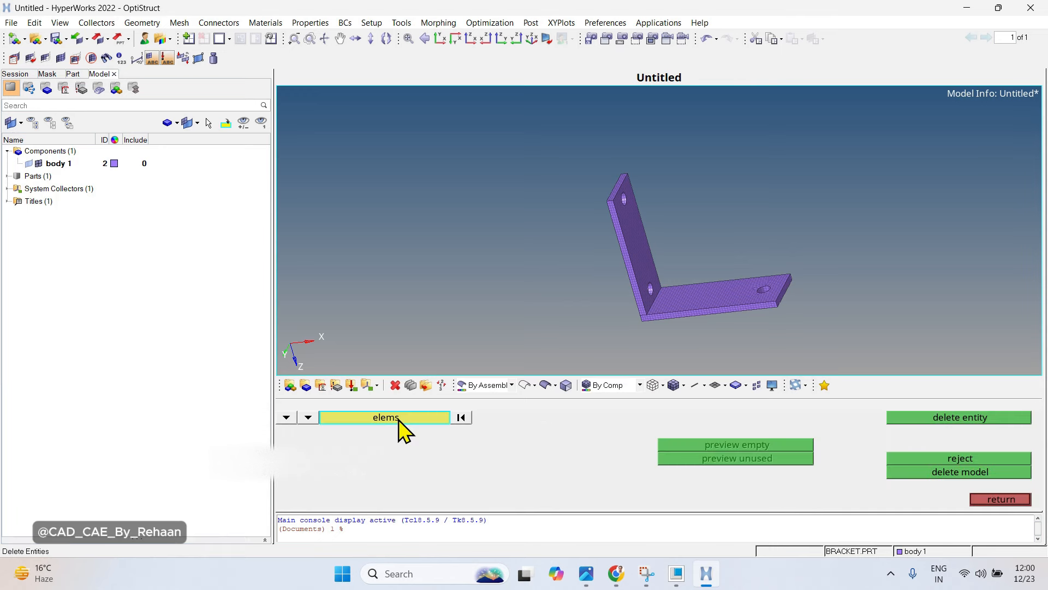
{"action": "right_click_drag", "start_coordinate": [742, 349], "coordinate": [701, 349], "text": "ctrl"}
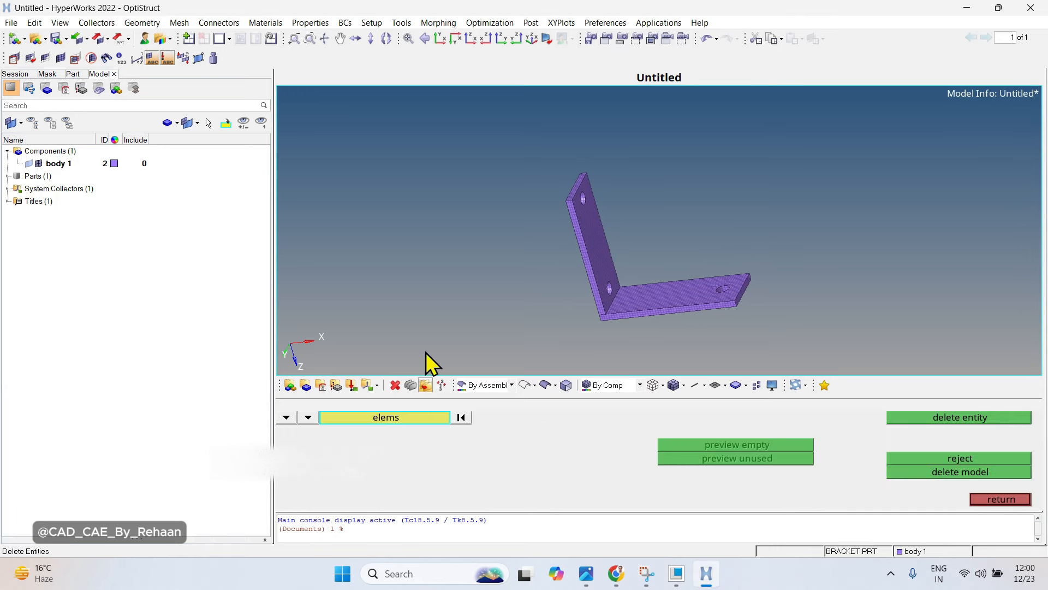
{"action": "scroll", "coordinate": [588, 285], "scroll_direction": "up", "scroll_amount": 3}
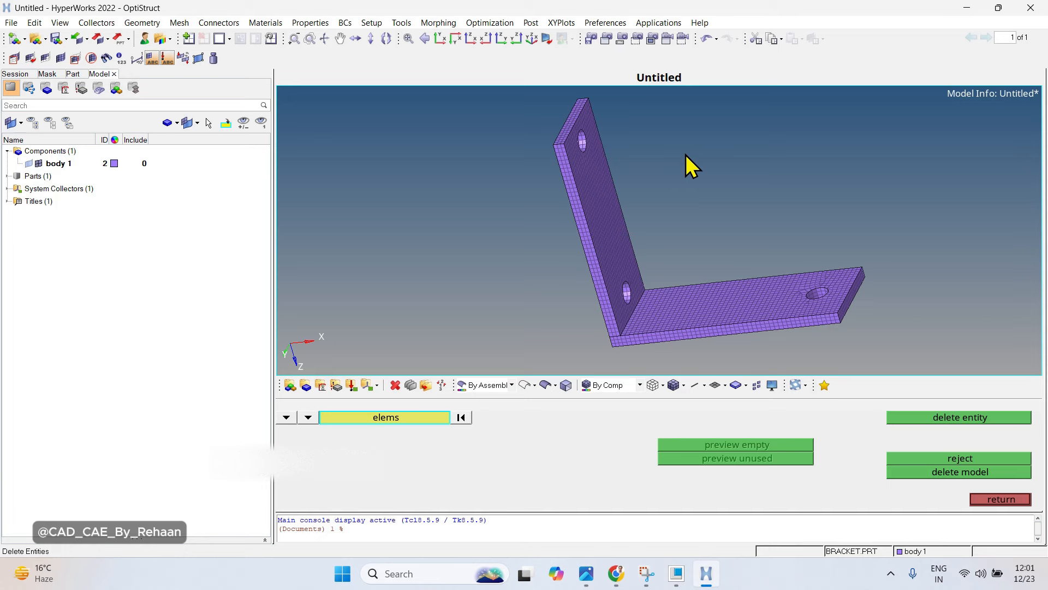
{"action": "key", "text": "Escape"}
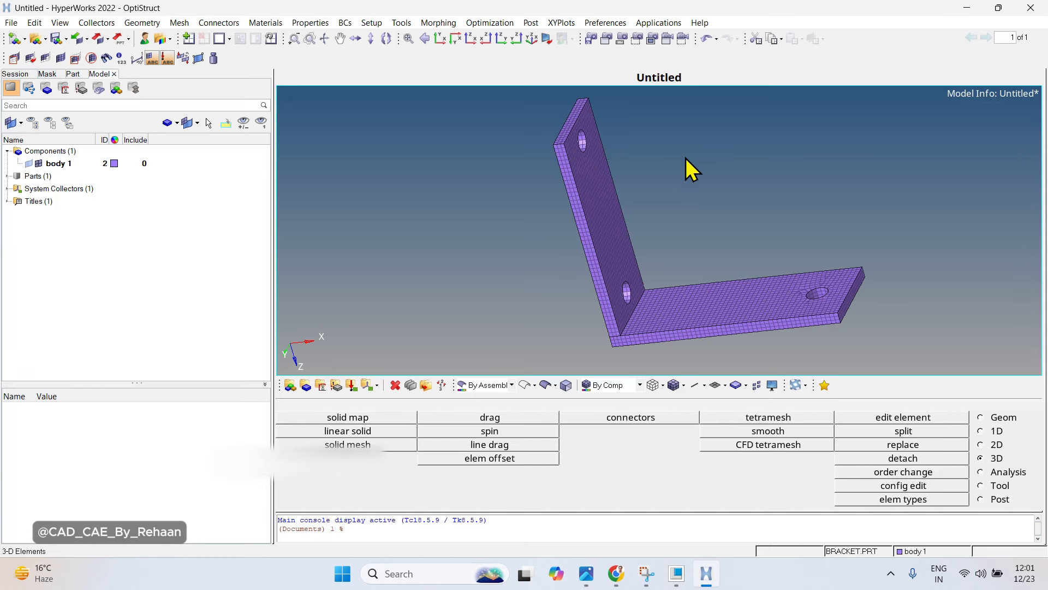
{"action": "left_click", "coordinate": [995, 444]}
{"action": "left_click", "coordinate": [808, 419]}
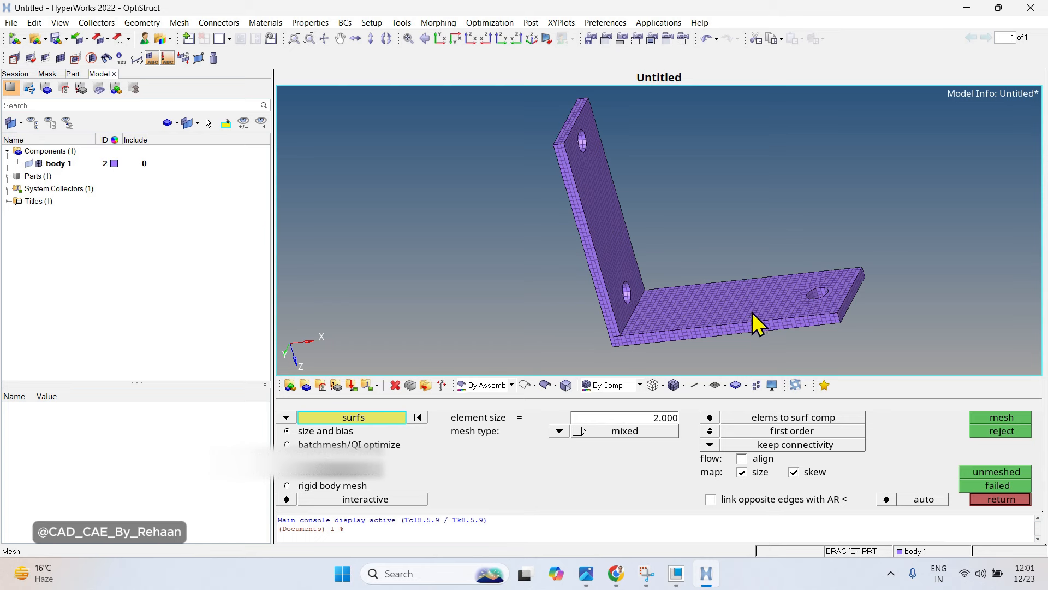
{"action": "key", "text": "Escape"}
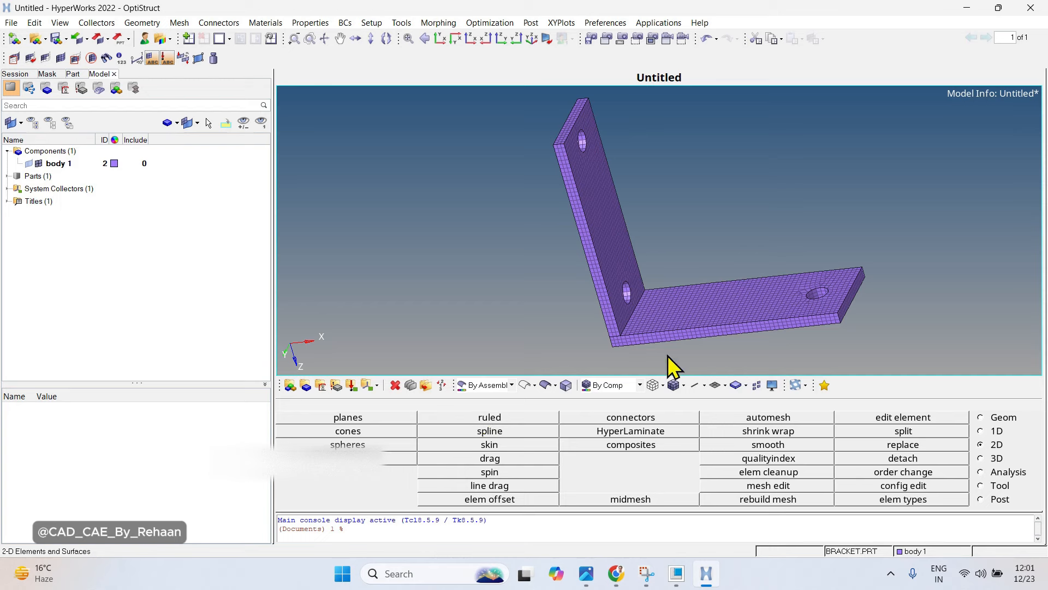
{"action": "scroll", "coordinate": [646, 341], "scroll_direction": "down", "scroll_amount": 1}
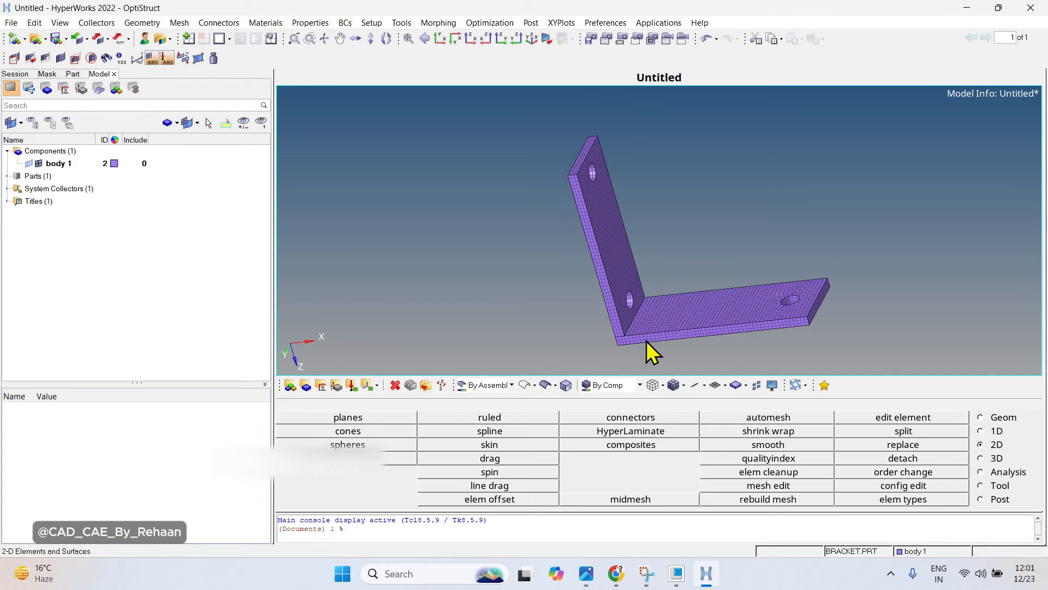
{"action": "scroll", "coordinate": [647, 340], "scroll_direction": "up", "scroll_amount": 3}
{"action": "scroll", "coordinate": [669, 335], "scroll_direction": "down", "scroll_amount": 3}
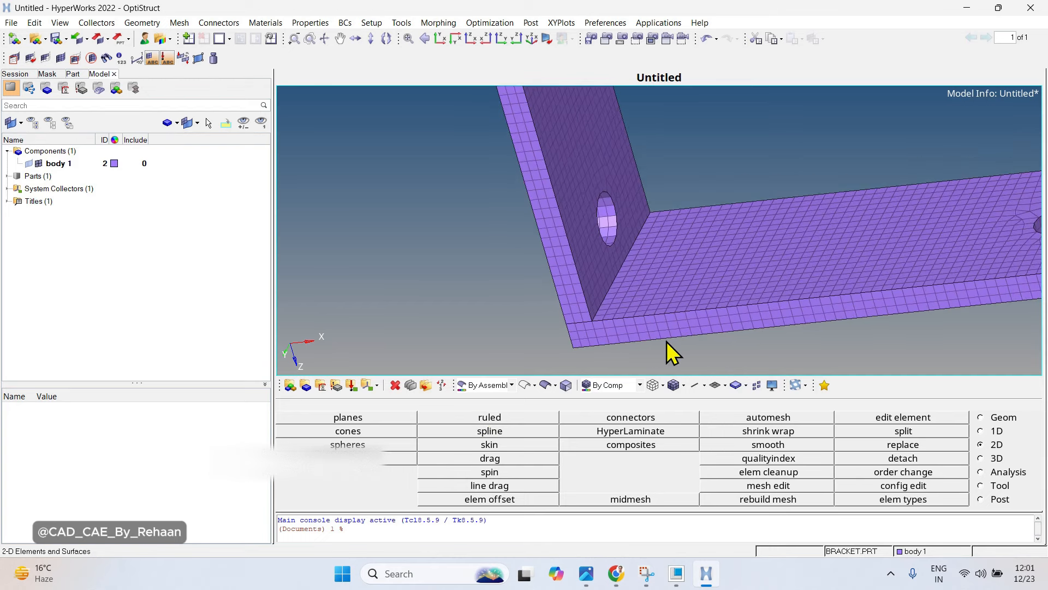
{"action": "right_click_drag", "start_coordinate": [747, 317], "coordinate": [704, 340], "text": "ctrl"}
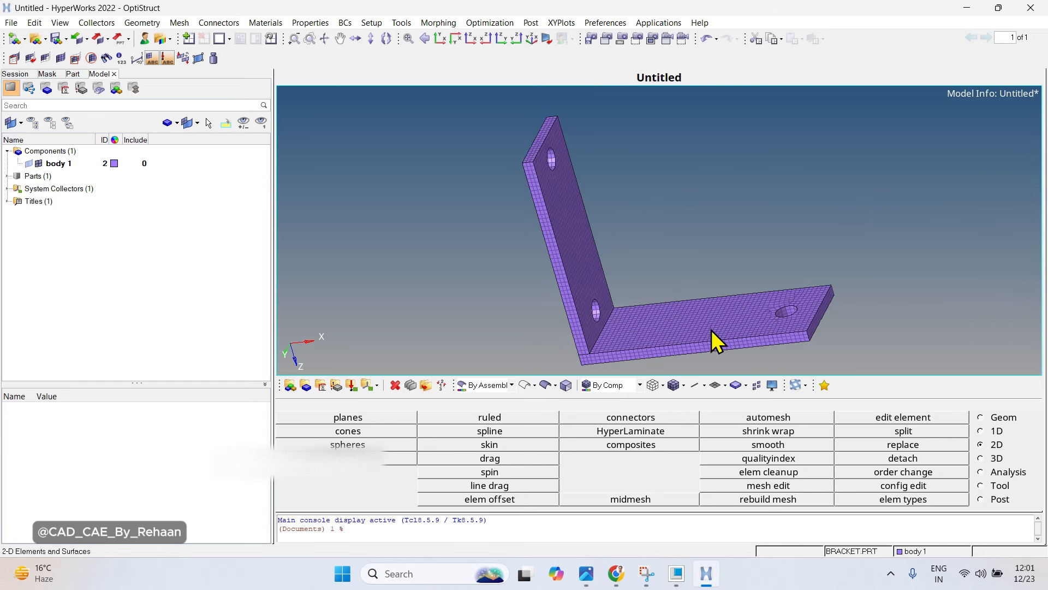
Start deleting elements, try picking individual elements on the bracket's horizontal leg, and reset the selection.
{"action": "left_click", "coordinate": [395, 385]}
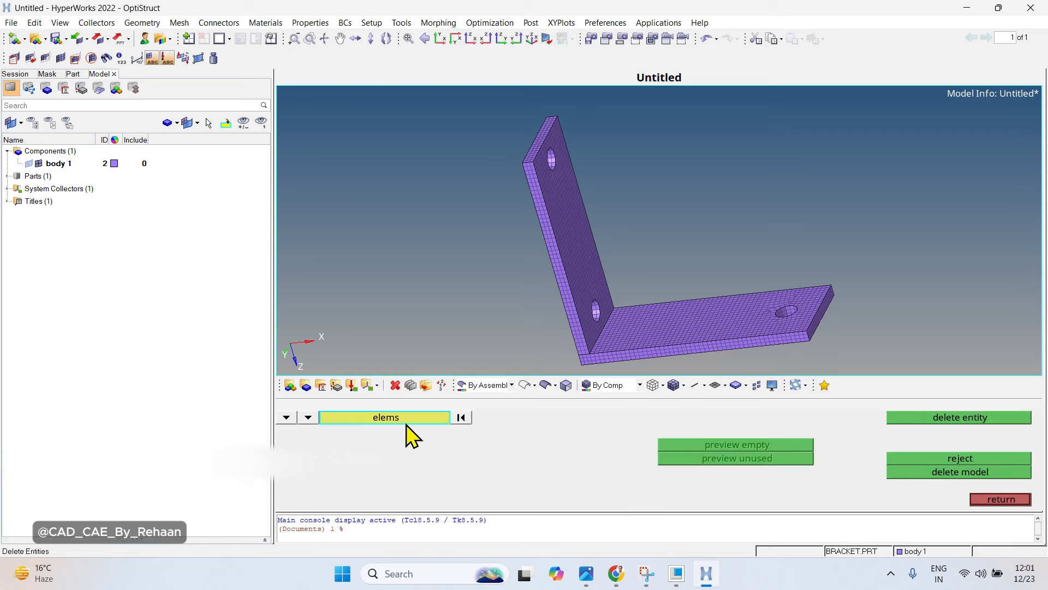
{"action": "left_click", "coordinate": [434, 418]}
{"action": "left_click", "coordinate": [680, 326]}
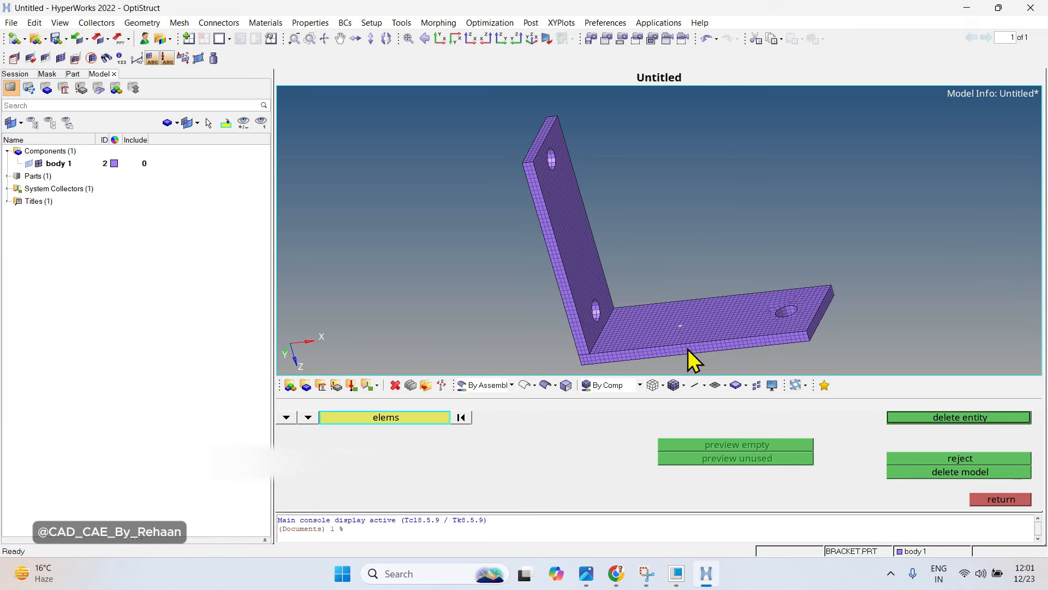
{"action": "left_click", "coordinate": [713, 312]}
{"action": "left_click", "coordinate": [744, 336]}
{"action": "left_click", "coordinate": [461, 417]}
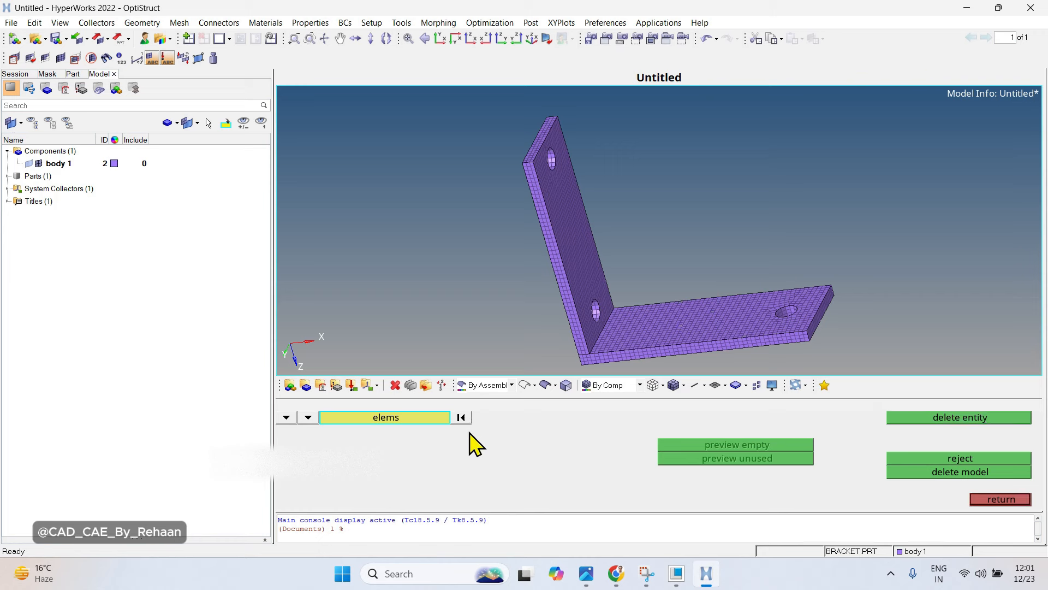
Delete all displayed quad4 elements of the bracket, selecting them by configuration.
{"action": "left_click", "coordinate": [372, 419]}
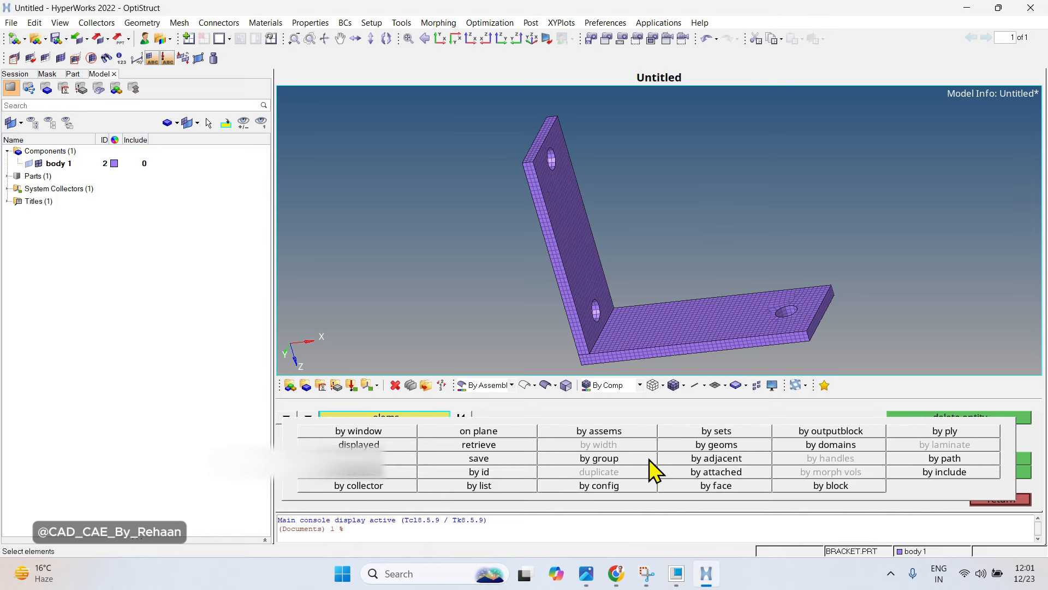
{"action": "left_click", "coordinate": [612, 489]}
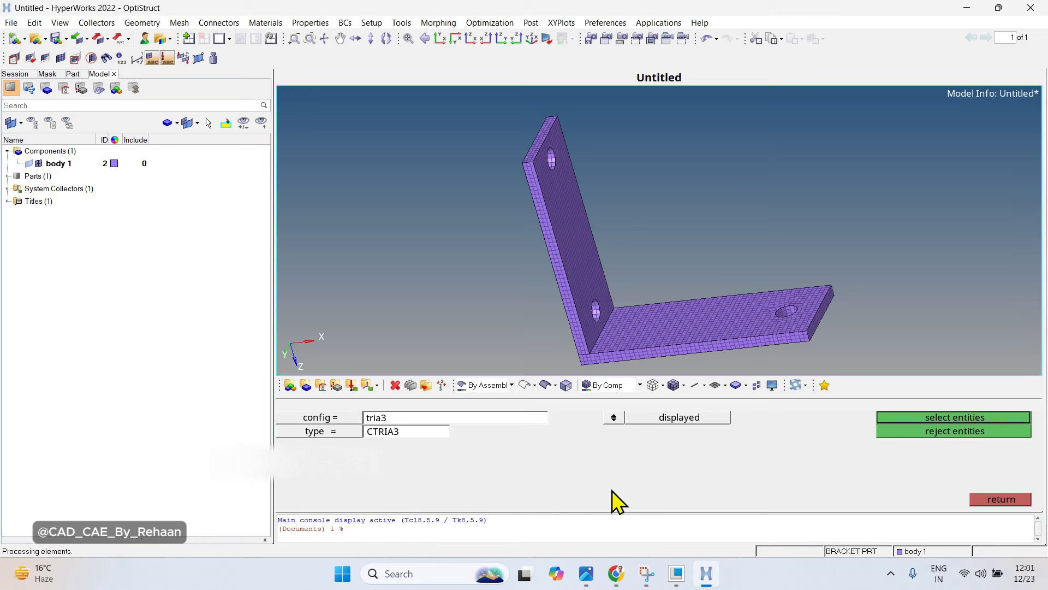
{"action": "left_click", "coordinate": [389, 418]}
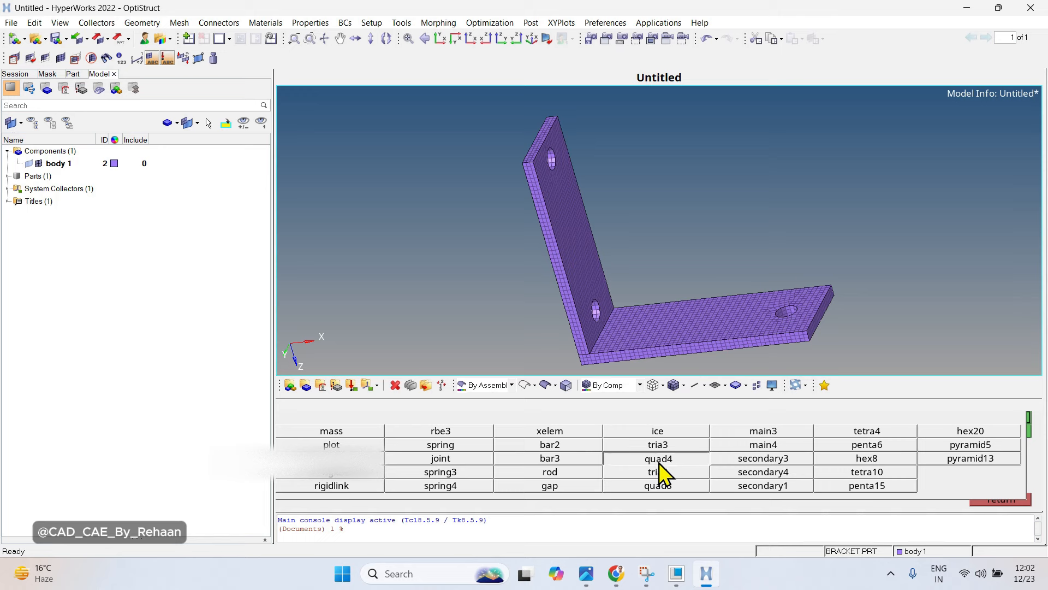
{"action": "left_click", "coordinate": [658, 461]}
{"action": "left_click", "coordinate": [682, 419]}
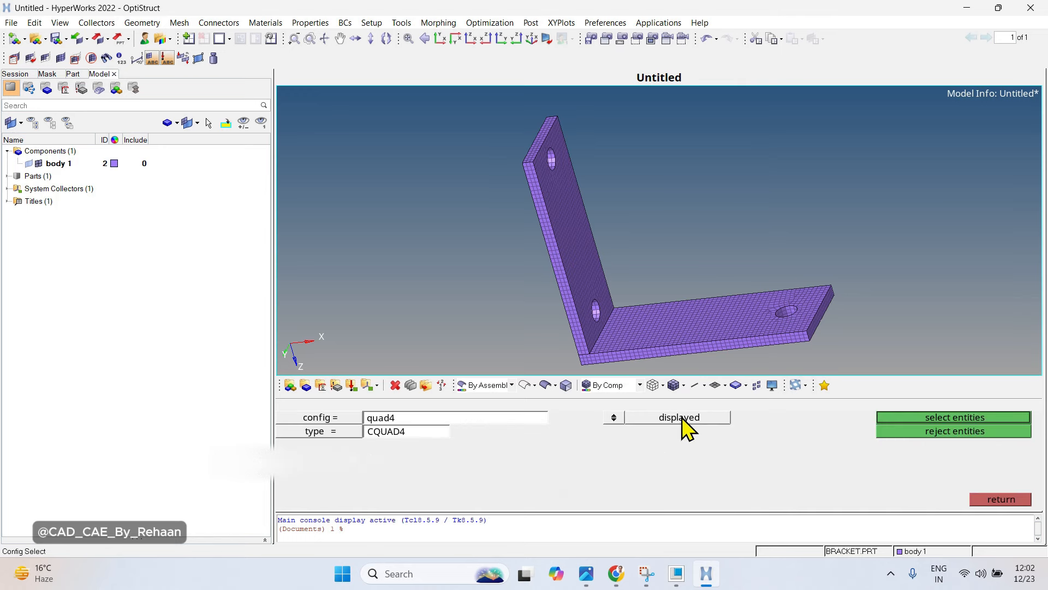
{"action": "left_click", "coordinate": [915, 418]}
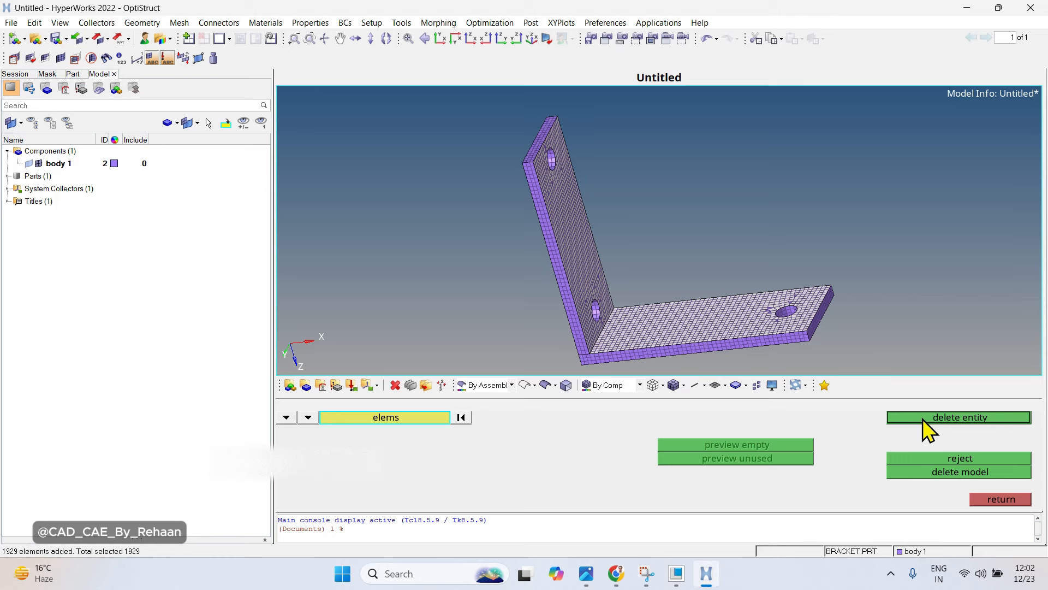
{"action": "left_click", "coordinate": [928, 418]}
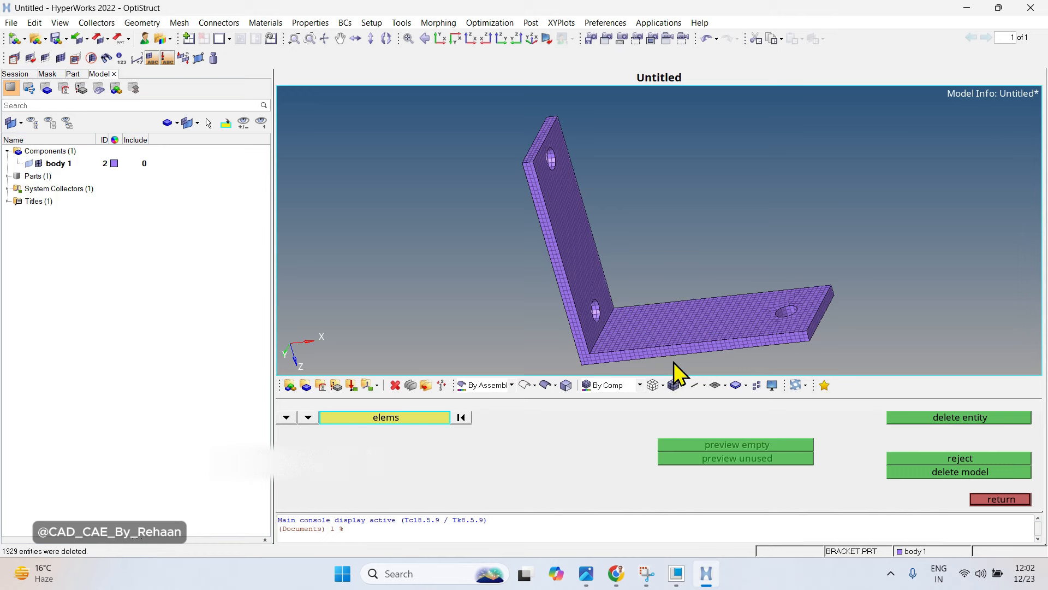
Undo the deletion of the quad4 elements and restart the delete command with an empty element selection.
{"action": "key", "text": "ctrl+z"}
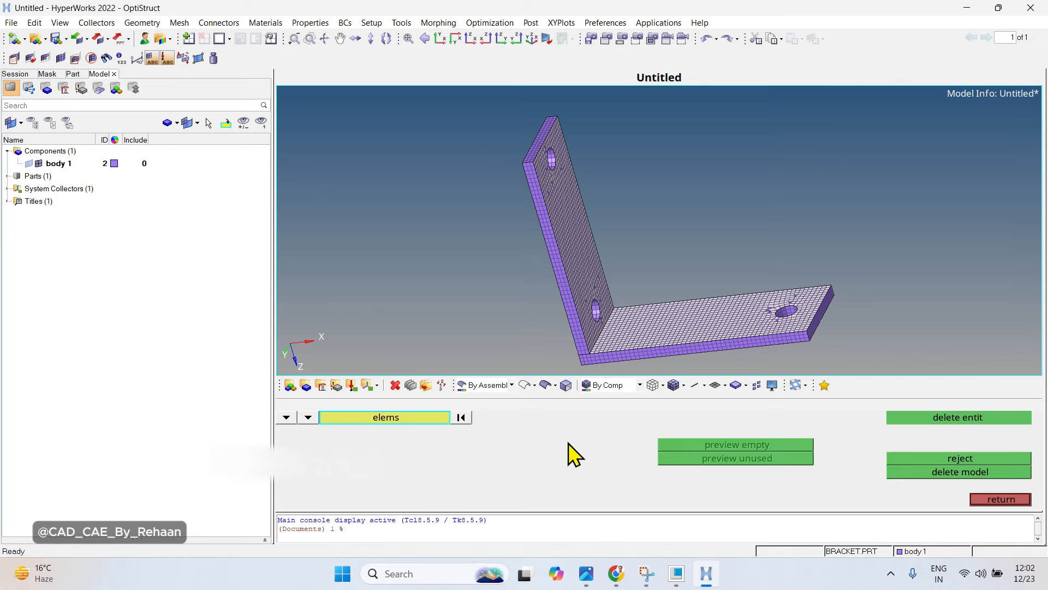
{"action": "key", "text": "Escape"}
{"action": "left_click", "coordinate": [394, 385]}
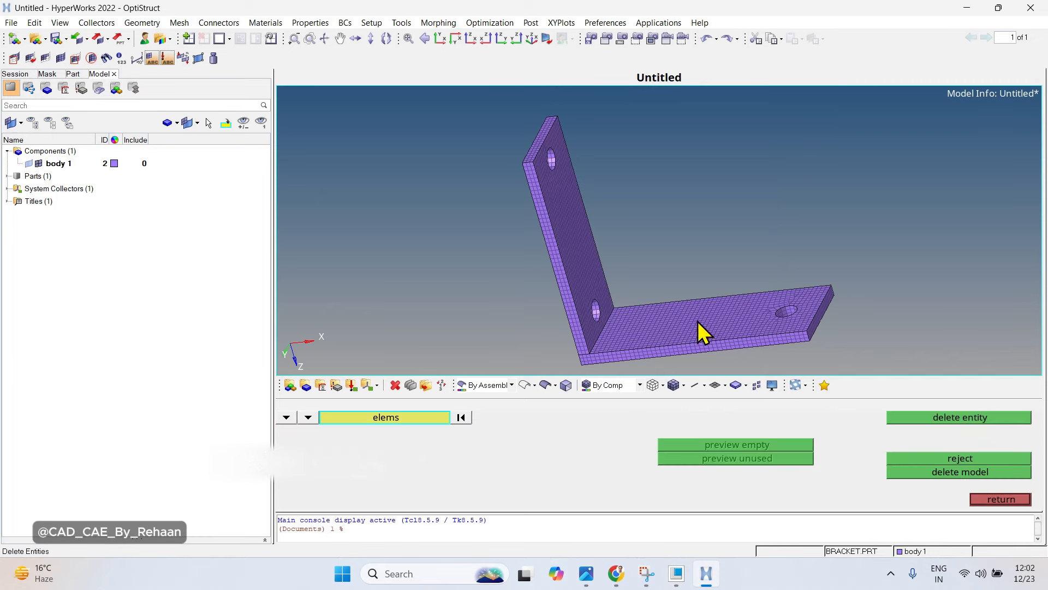
Select one shell element on the inner face of the horizontal leg and one on the vertical leg for deletion.
{"action": "scroll", "coordinate": [692, 347], "scroll_direction": "up", "scroll_amount": 2}
{"action": "scroll", "coordinate": [738, 302], "scroll_direction": "down", "scroll_amount": 3}
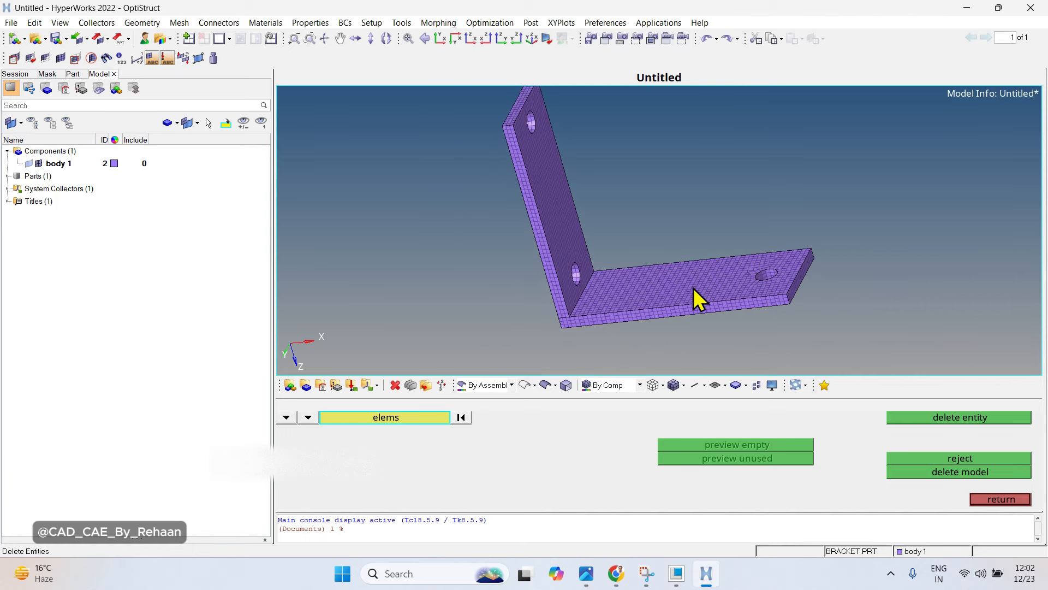
{"action": "scroll", "coordinate": [601, 295], "scroll_direction": "up", "scroll_amount": 5}
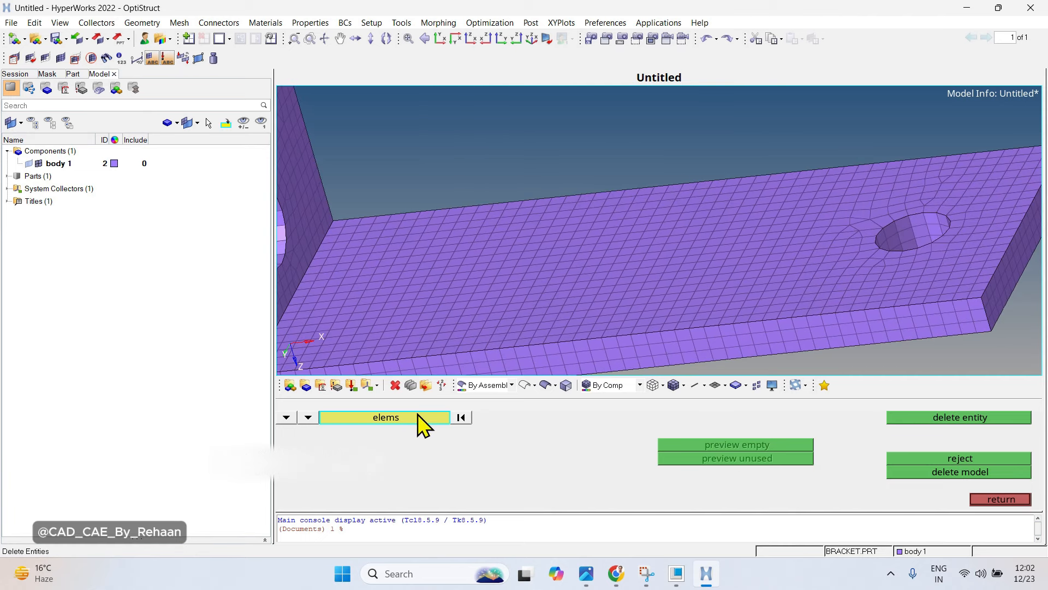
{"action": "left_click", "coordinate": [587, 271]}
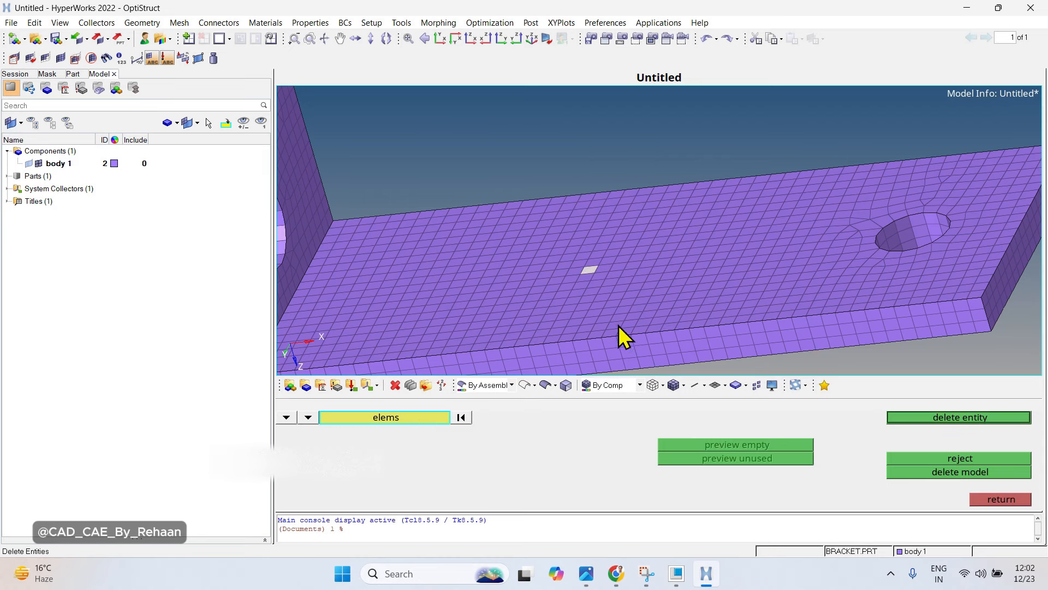
{"action": "scroll", "coordinate": [618, 326], "scroll_direction": "down", "scroll_amount": 3, "text": "ctrl"}
{"action": "right_click_drag", "start_coordinate": [467, 264], "coordinate": [746, 269], "text": "ctrl"}
{"action": "scroll", "coordinate": [646, 146], "scroll_direction": "up", "scroll_amount": 5}
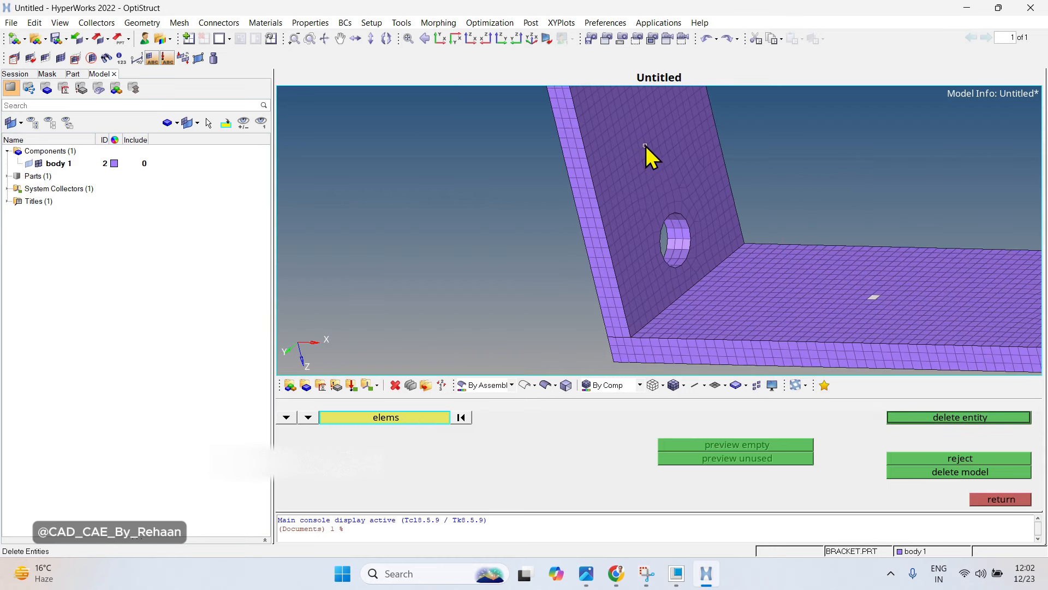
{"action": "scroll", "coordinate": [647, 162], "scroll_direction": "down", "scroll_amount": 4, "text": "ctrl"}
{"action": "right_click_drag", "start_coordinate": [831, 244], "coordinate": [797, 246], "text": "ctrl"}
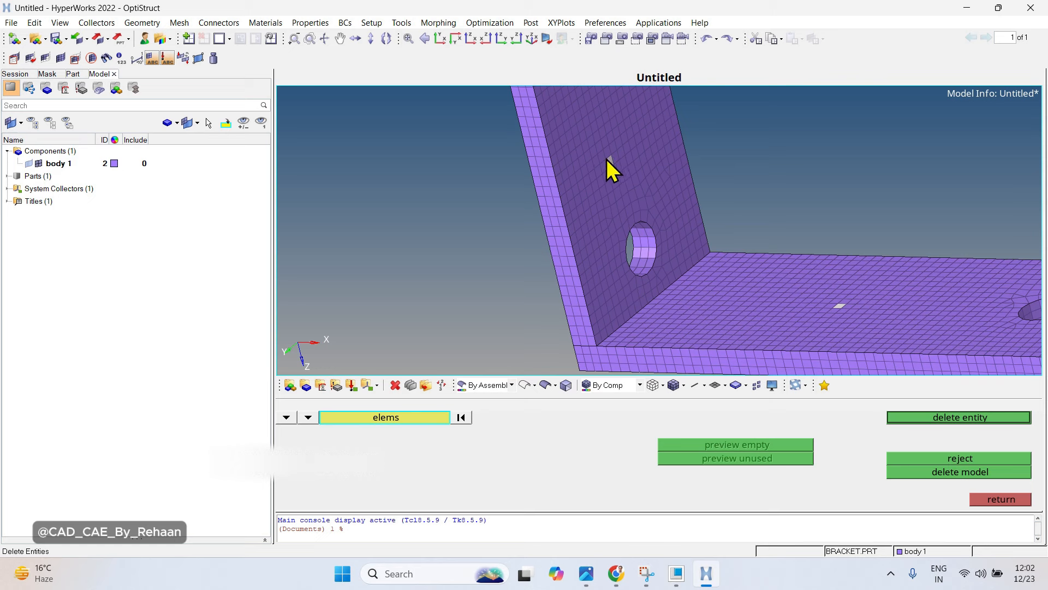
Extend the element selection by face over both legs, delete the selected elements and leave the delete command.
{"action": "scroll", "coordinate": [617, 207], "scroll_direction": "down", "scroll_amount": 5}
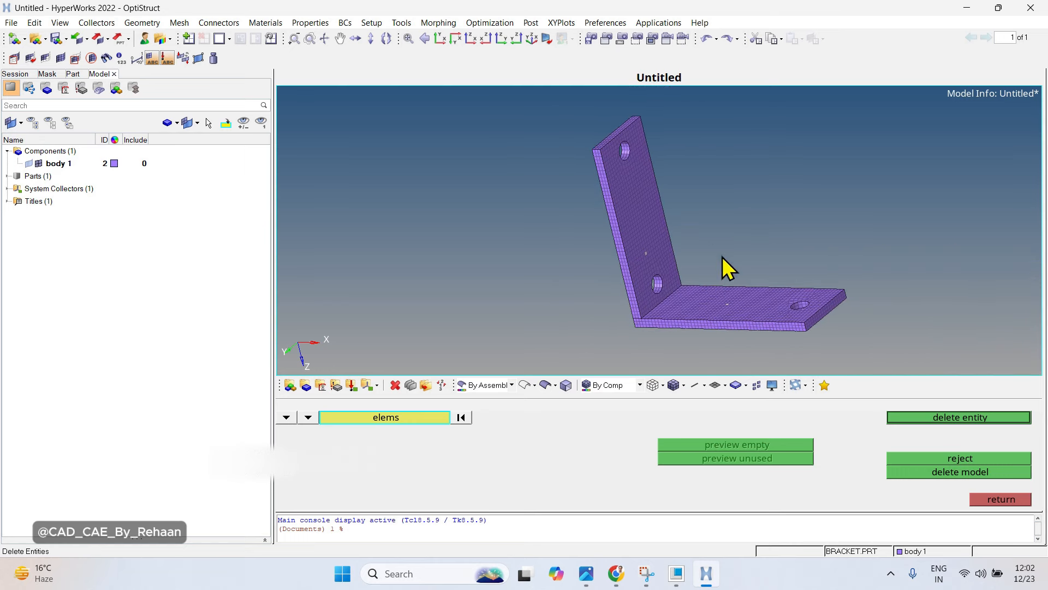
{"action": "scroll", "coordinate": [617, 182], "scroll_direction": "up", "scroll_amount": 2}
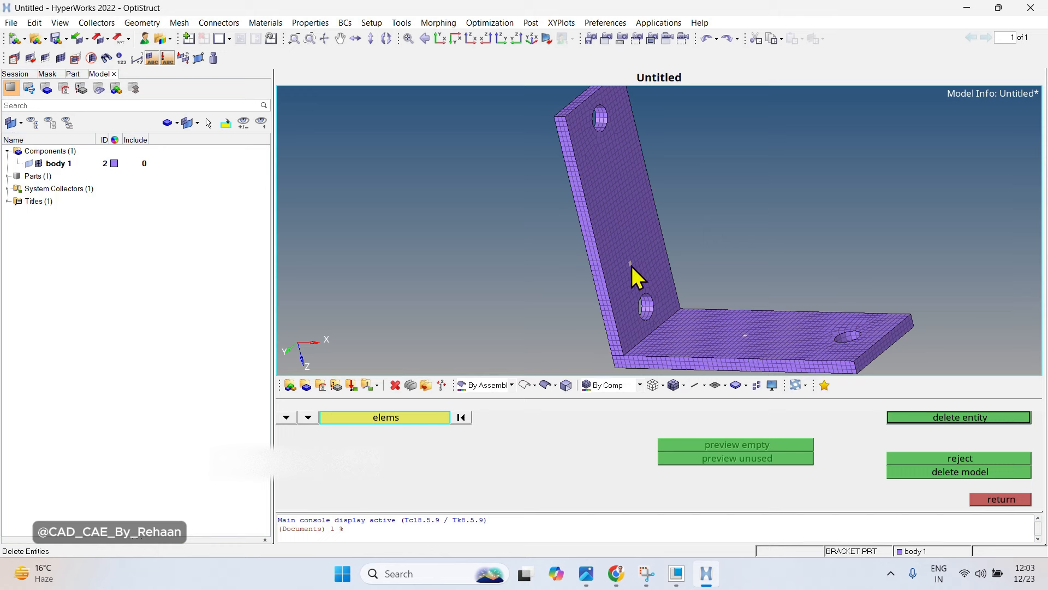
{"action": "left_click", "coordinate": [410, 424]}
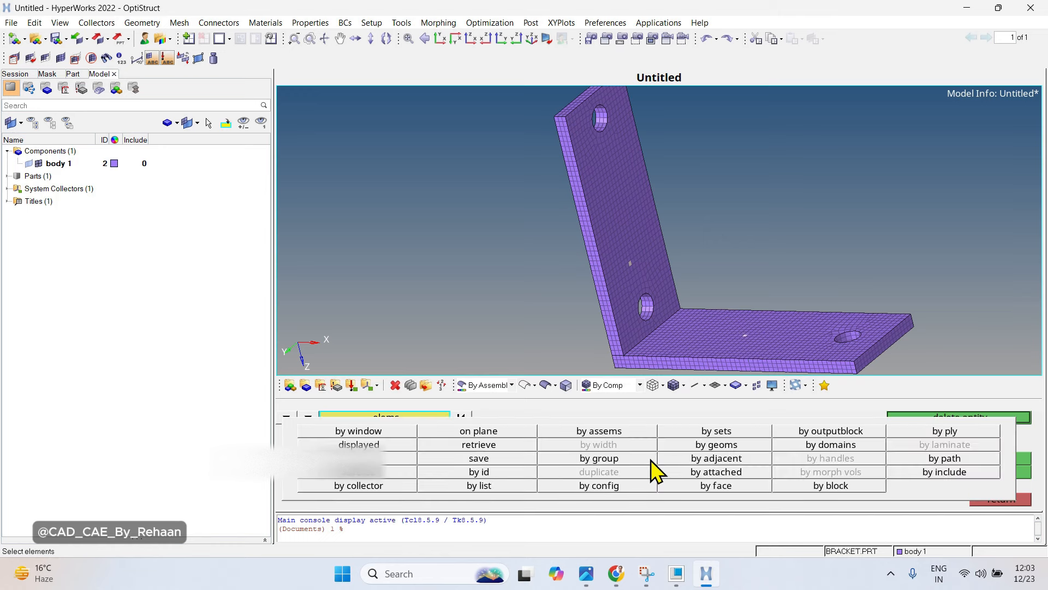
{"action": "left_click", "coordinate": [718, 485]}
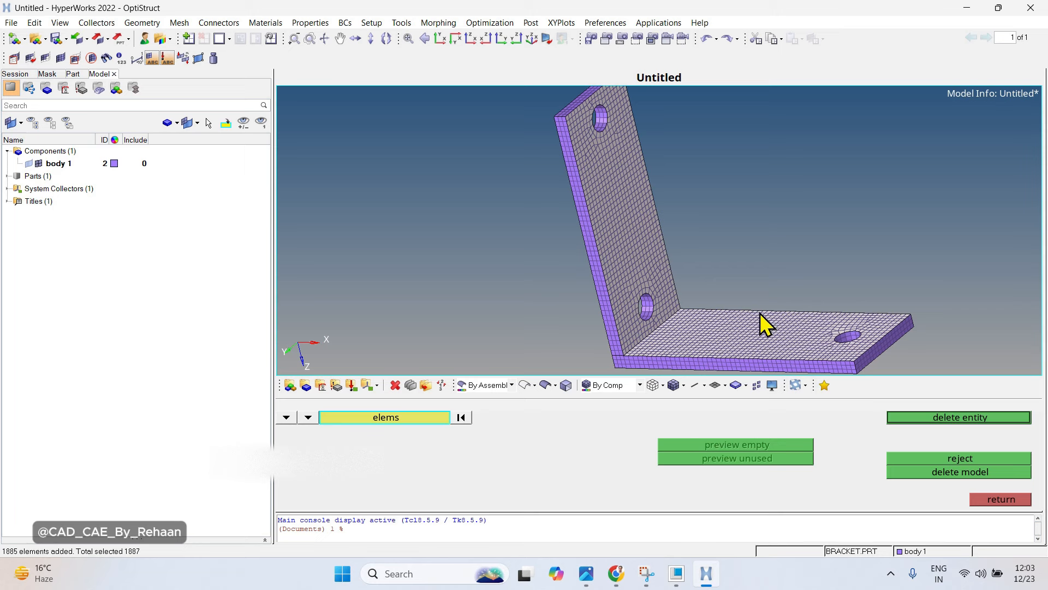
{"action": "left_click_drag", "start_coordinate": [709, 309], "coordinate": [735, 264], "text": "ctrl"}
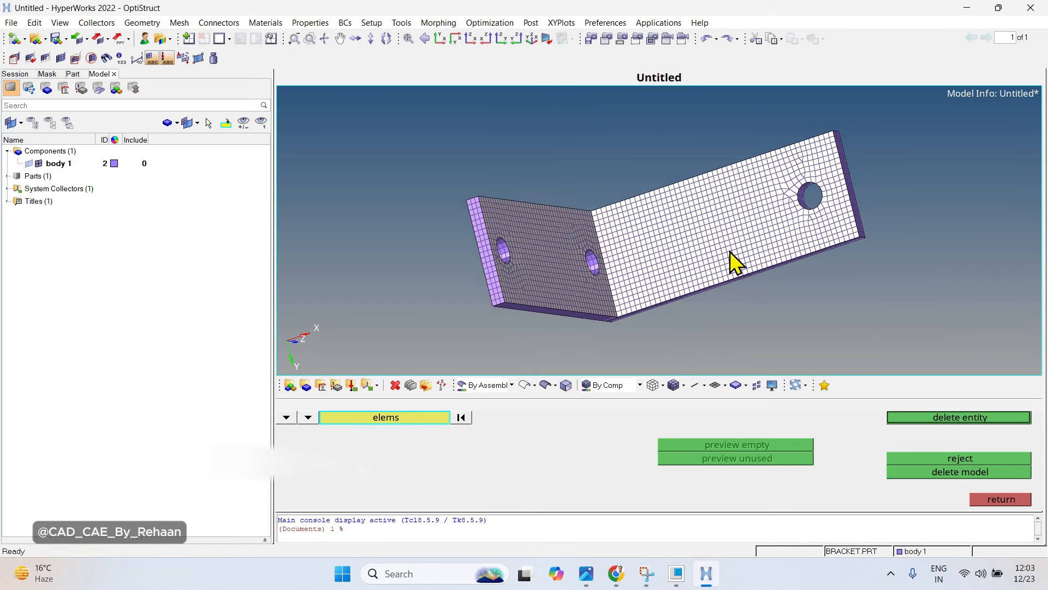
{"action": "left_click", "coordinate": [962, 416]}
{"action": "left_click_drag", "start_coordinate": [851, 306], "coordinate": [622, 309], "text": "ctrl"}
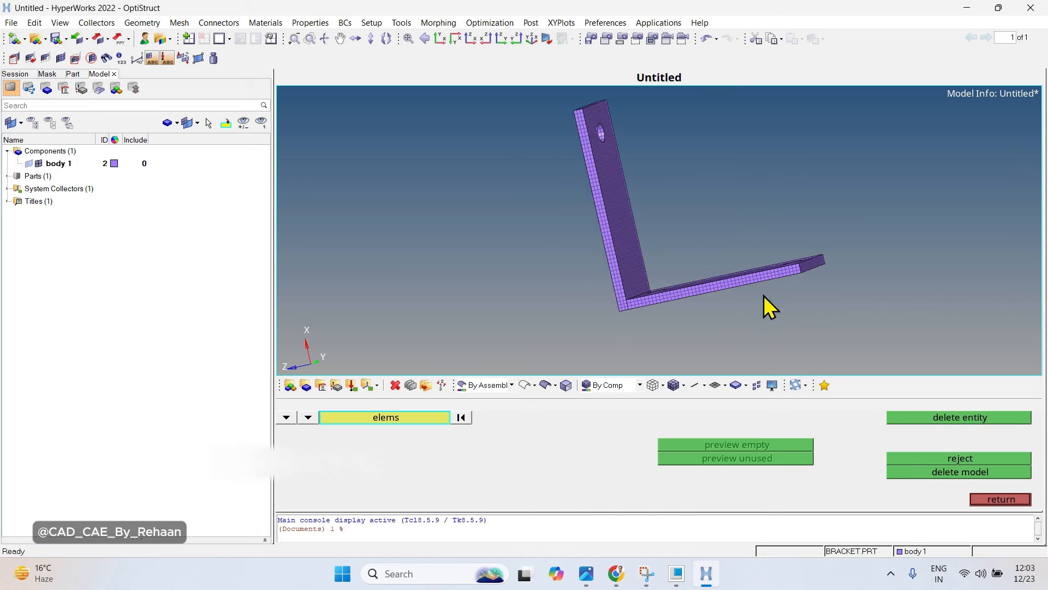
{"action": "key", "text": "Escape"}
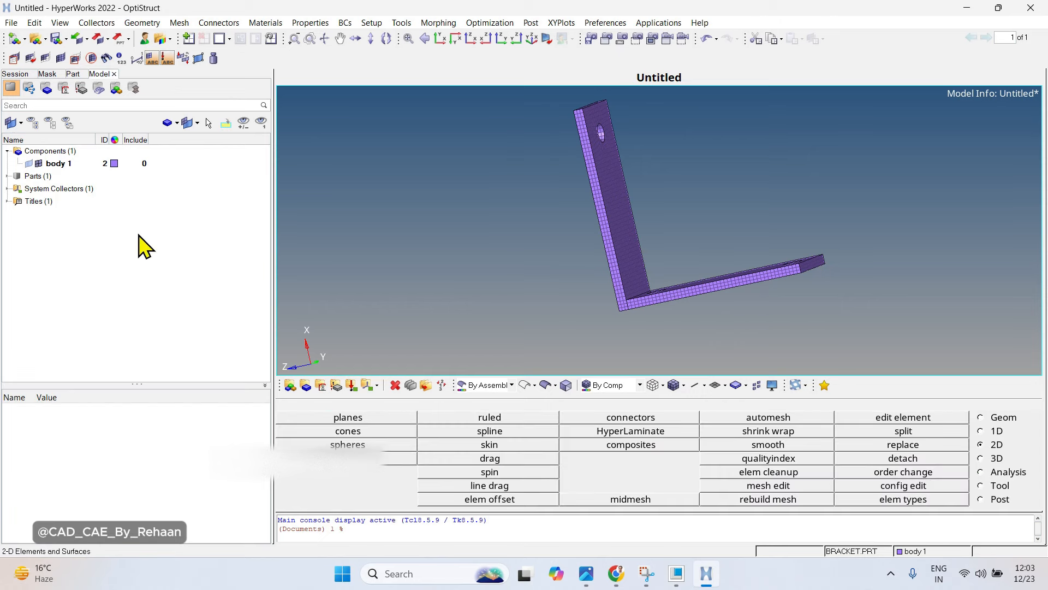
Collapse all entries of the model tree.
{"action": "right_click", "coordinate": [152, 243]}
{"action": "left_click", "coordinate": [175, 279]}
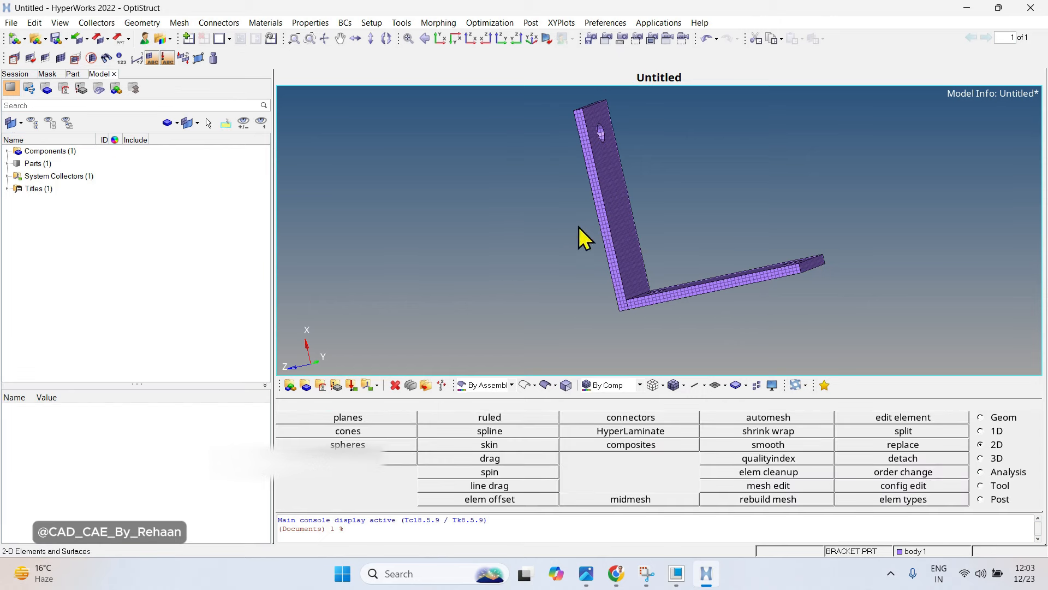
{"action": "left_click_drag", "start_coordinate": [633, 236], "coordinate": [626, 281], "text": "ctrl"}
{"action": "right_click", "coordinate": [137, 220]}
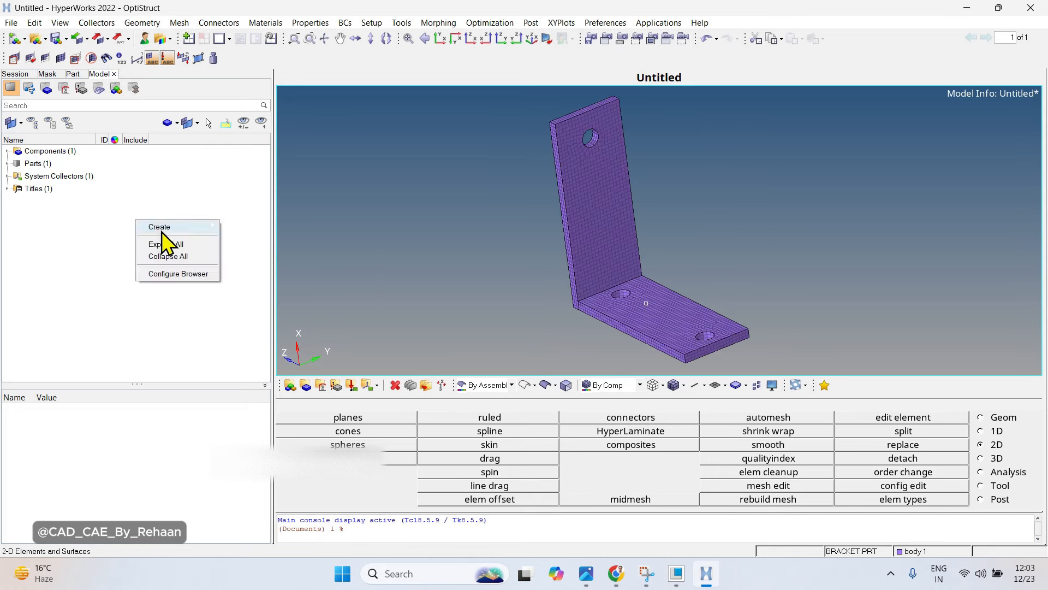
{"action": "mouse_move", "coordinate": [161, 227]}
{"action": "left_click", "coordinate": [97, 262]}
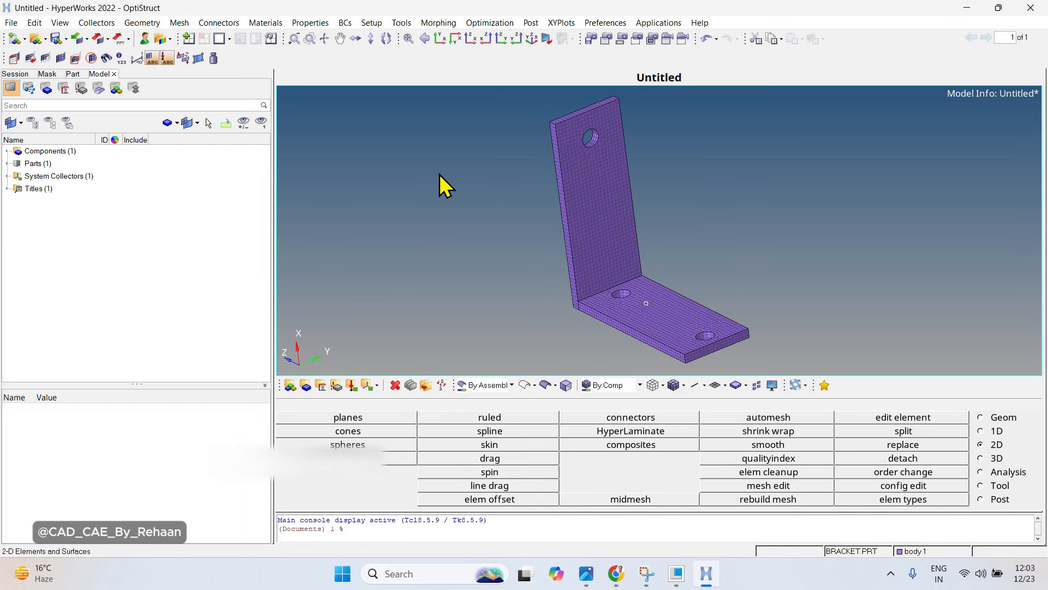
Create a new material in the model and name it steel.
{"action": "right_click", "coordinate": [129, 217]}
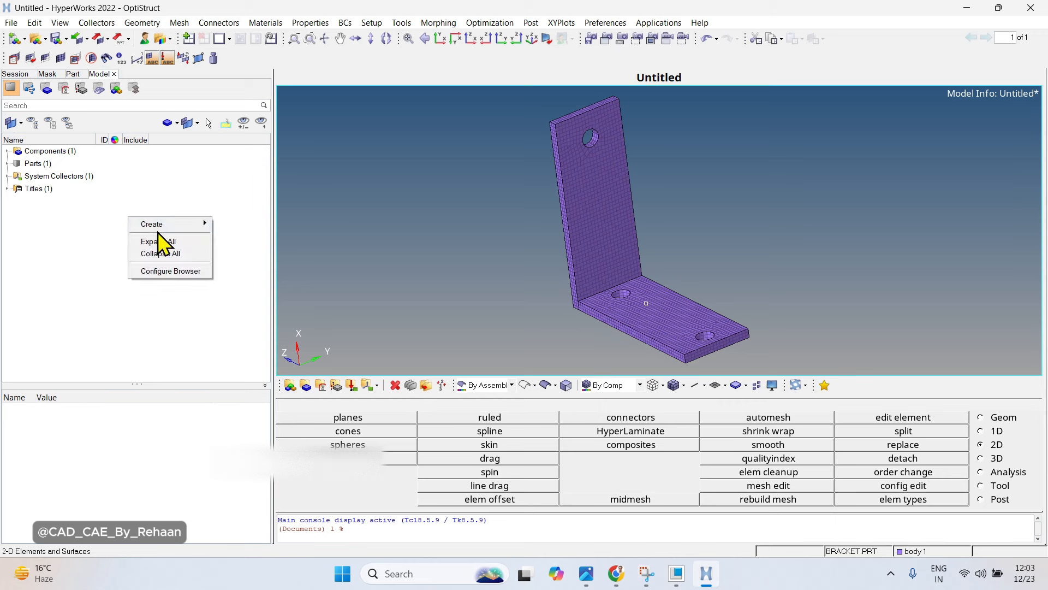
{"action": "mouse_move", "coordinate": [161, 225]}
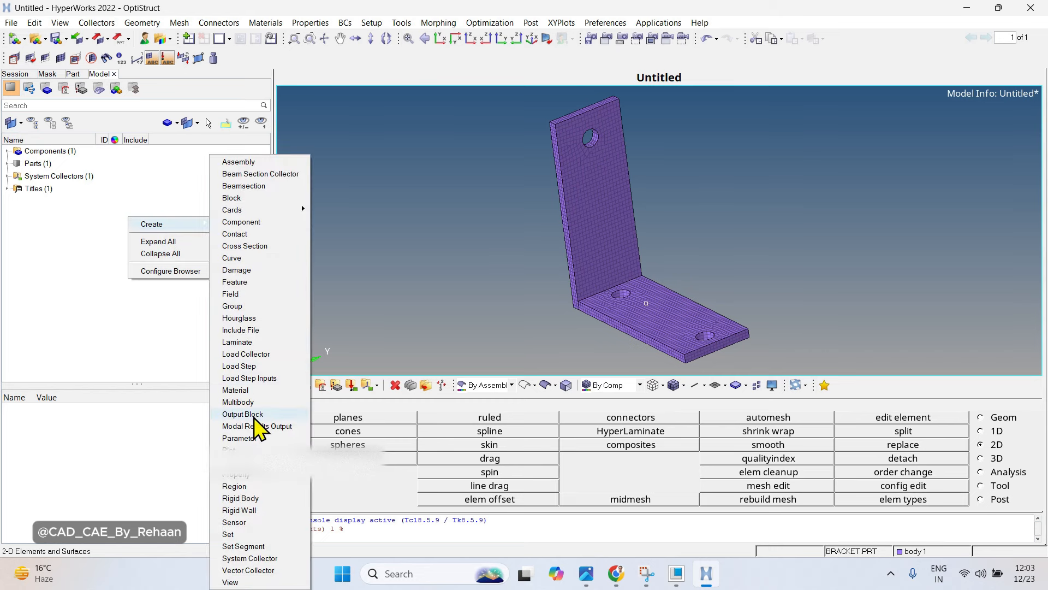
{"action": "left_click", "coordinate": [243, 390]}
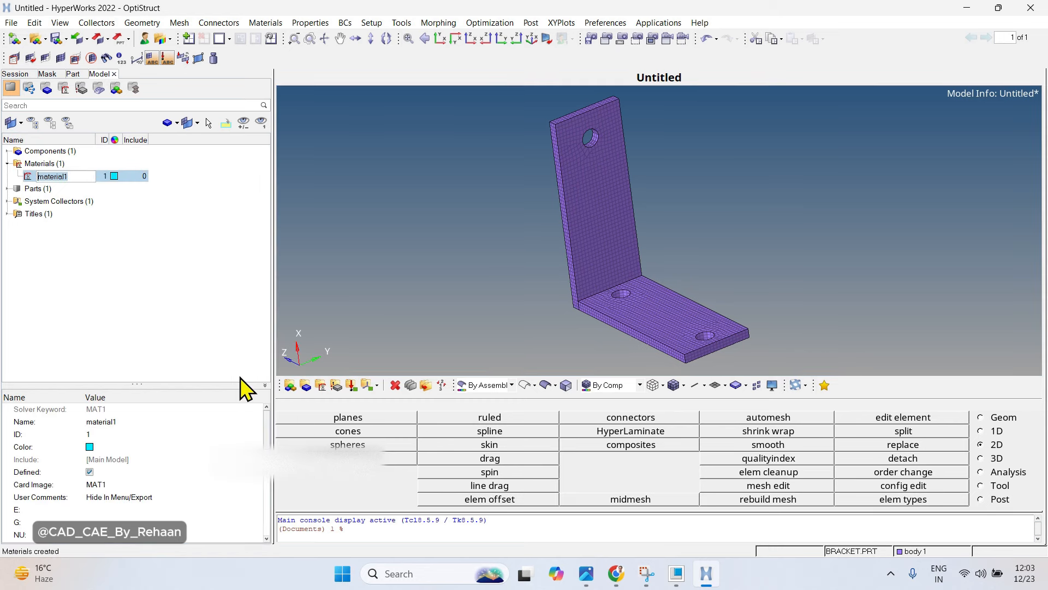
{"action": "type", "text": "steel"}
{"action": "key", "text": "Return"}
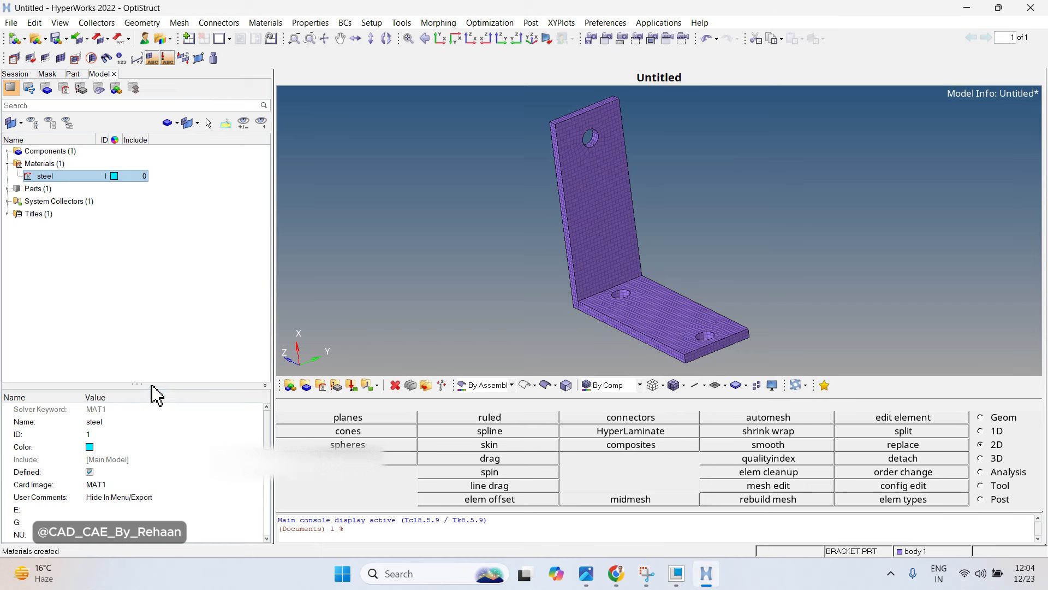
Define the steel material with E 210000, NU 0.3 and RHO 7.85e-09.
{"action": "left_click_drag", "start_coordinate": [150, 384], "coordinate": [136, 255]}
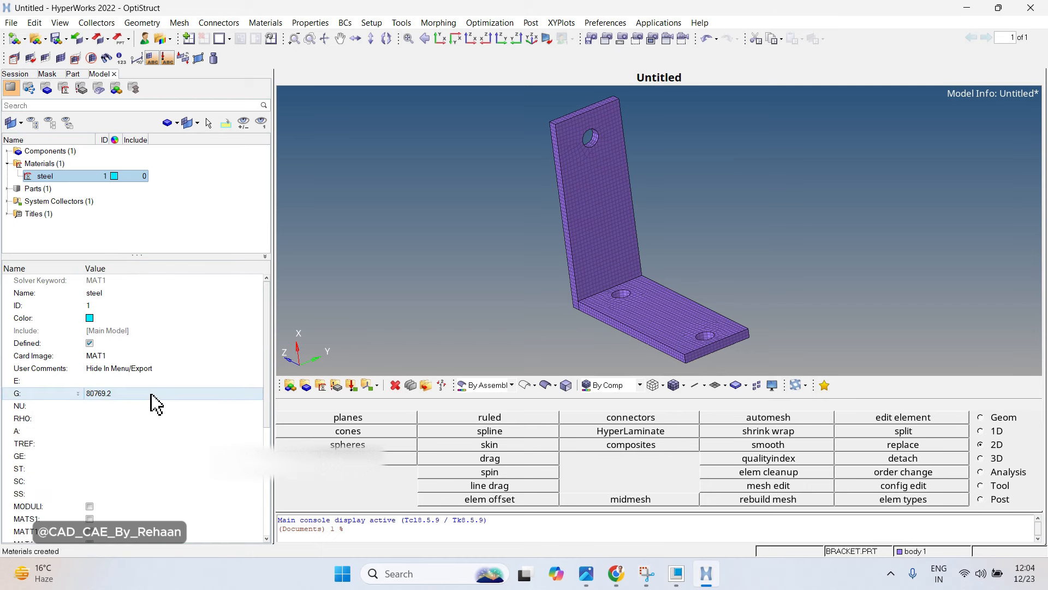
{"action": "left_click", "coordinate": [133, 381]}
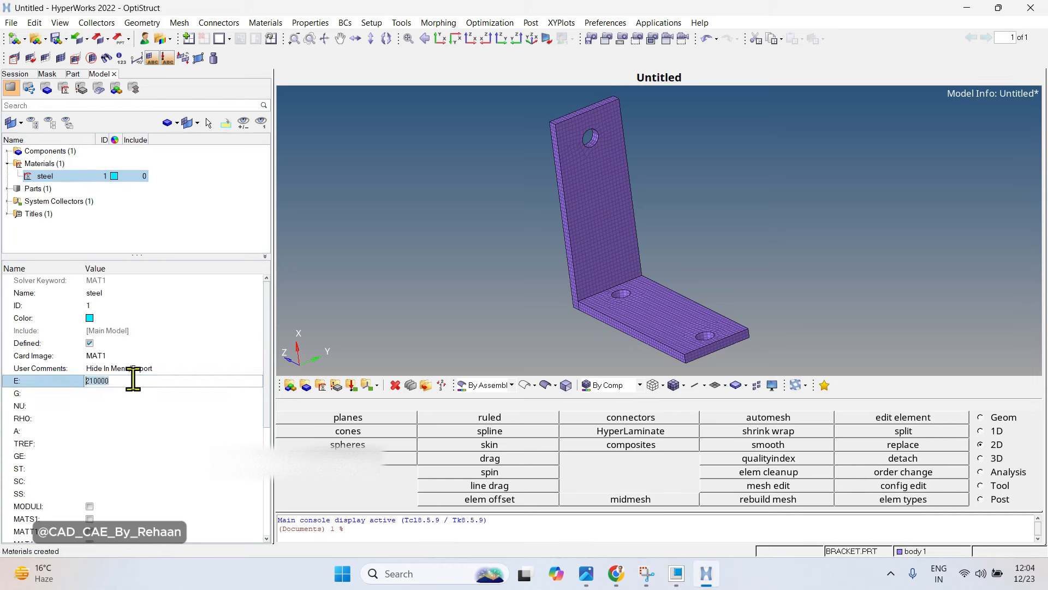
{"action": "key", "text": "Return"}
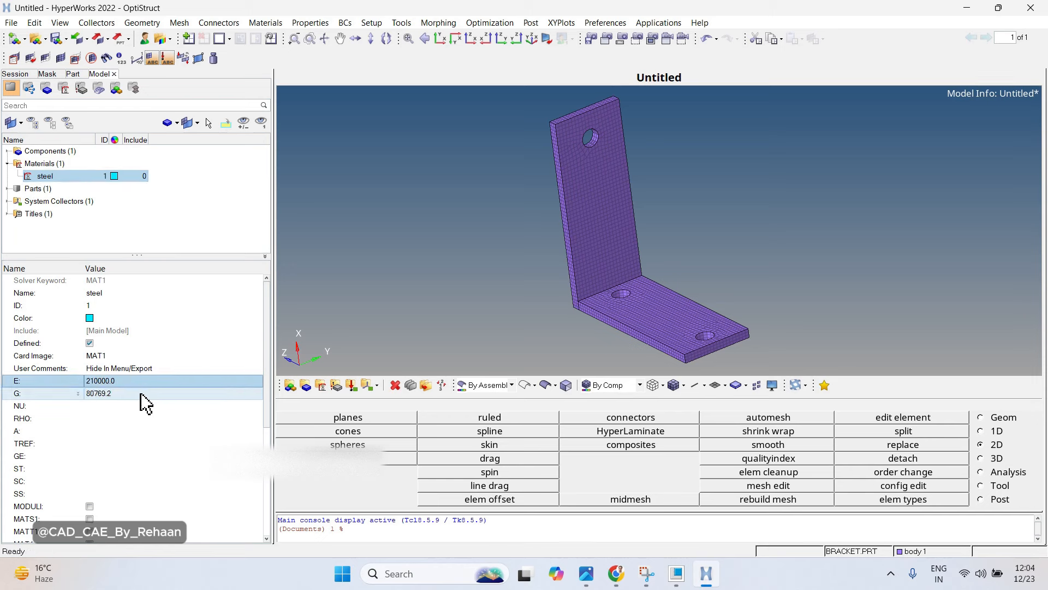
{"action": "left_click", "coordinate": [131, 405]}
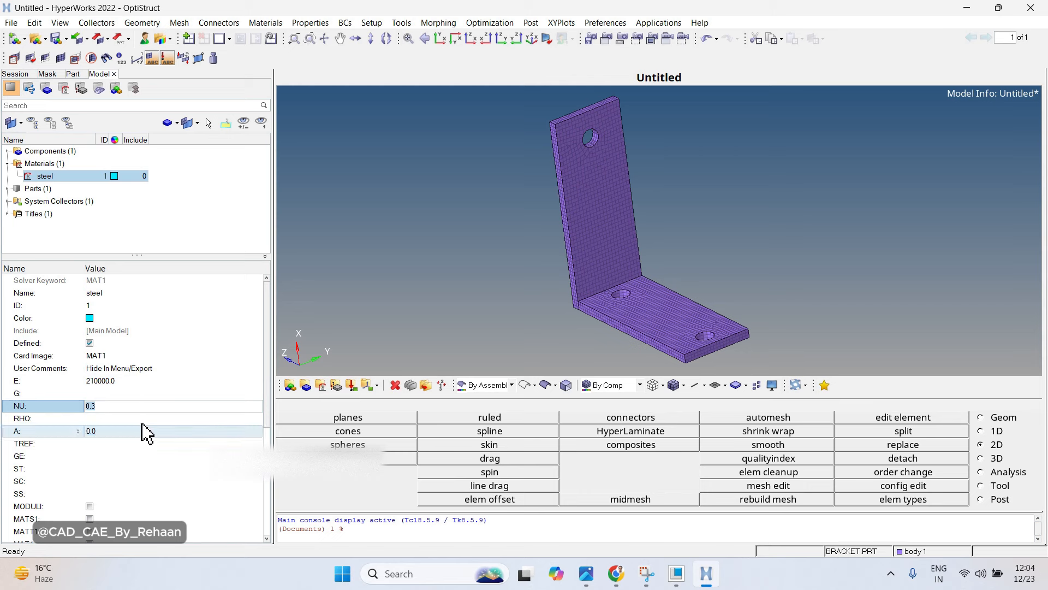
{"action": "key", "text": "Return"}
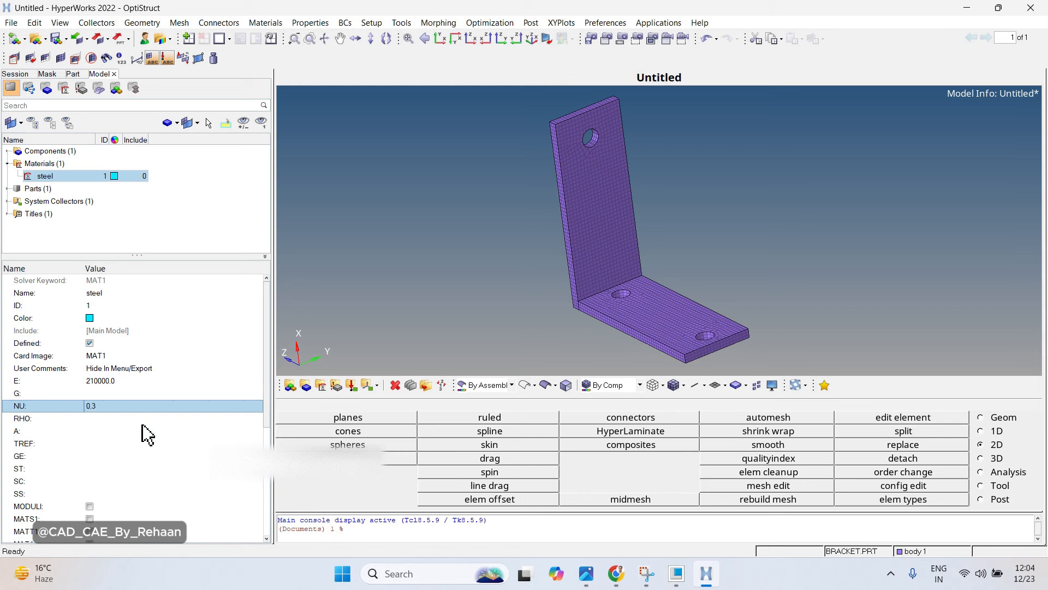
{"action": "left_click", "coordinate": [115, 417]}
{"action": "key", "text": "Return"}
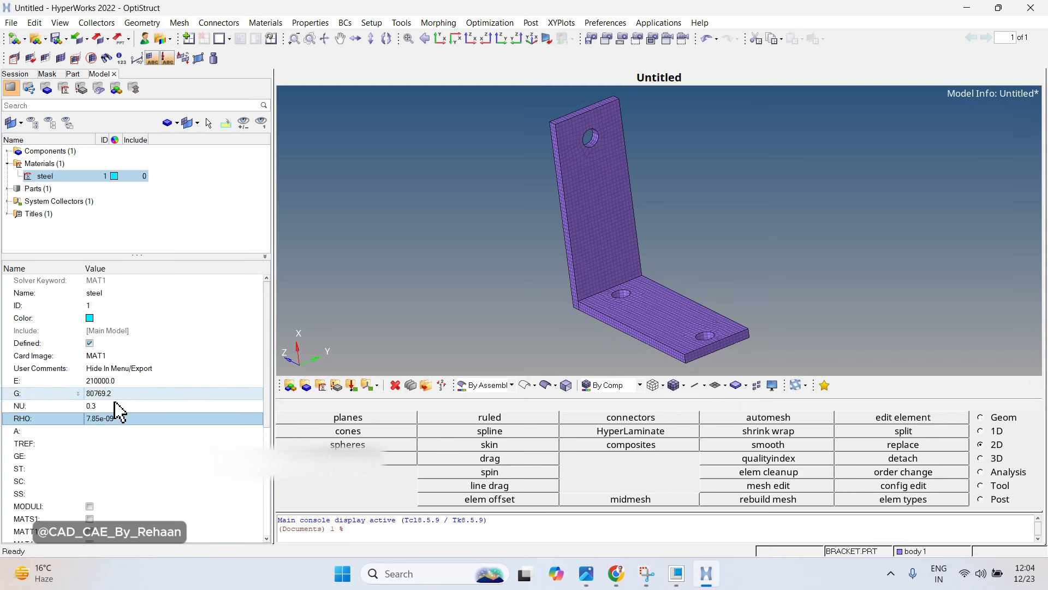
Create a new property in the model and name it psolid.
{"action": "left_click", "coordinate": [175, 223]}
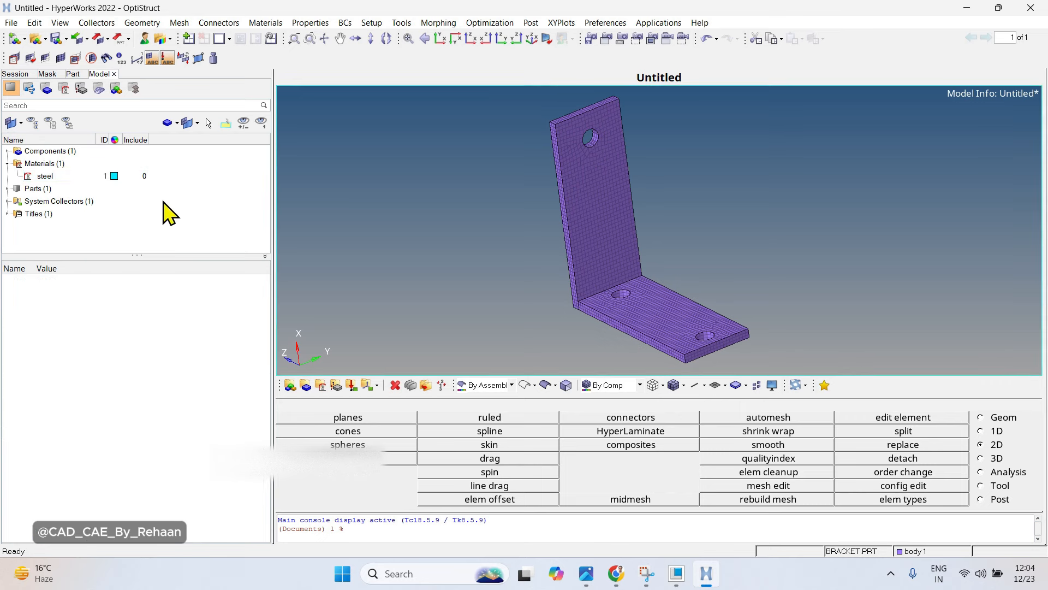
{"action": "right_click", "coordinate": [179, 209]}
{"action": "mouse_move", "coordinate": [203, 214]}
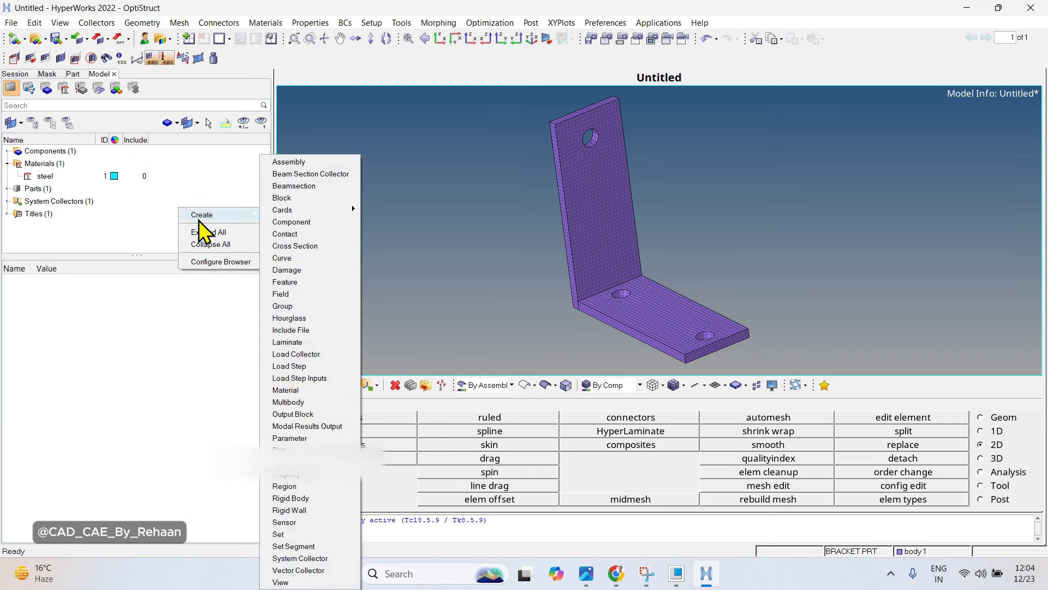
{"action": "left_click", "coordinate": [302, 474]}
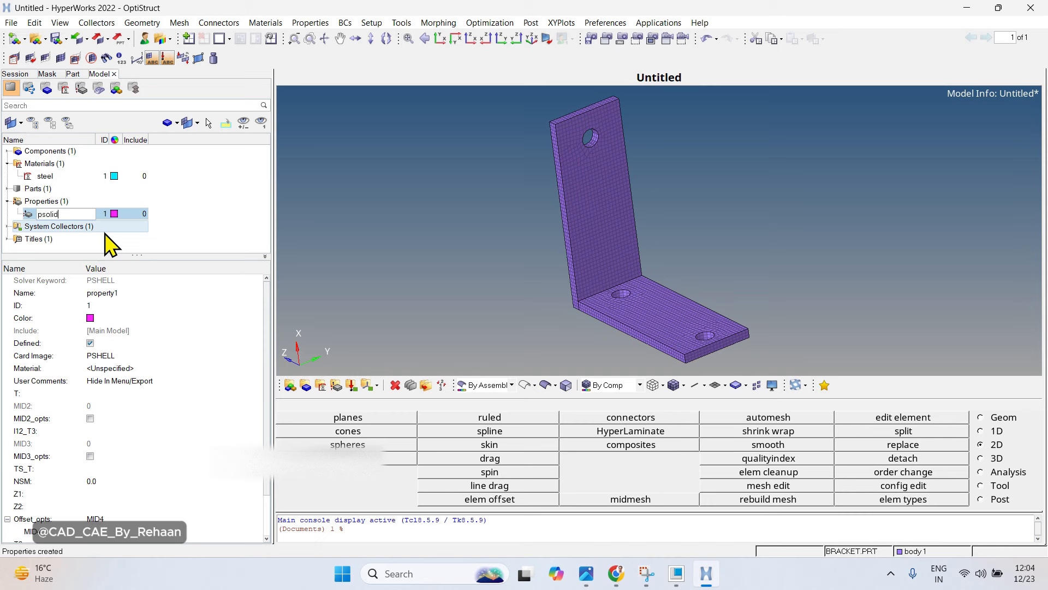
{"action": "key", "text": "Return"}
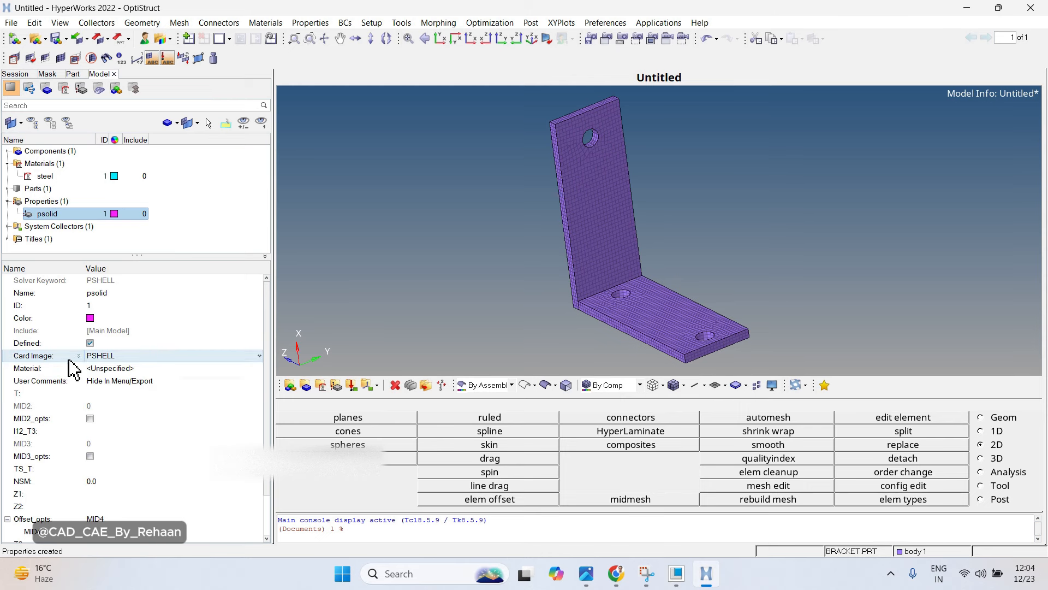
Set the psolid property's card image to PSOLID and assign it the steel material.
{"action": "left_click", "coordinate": [123, 356]}
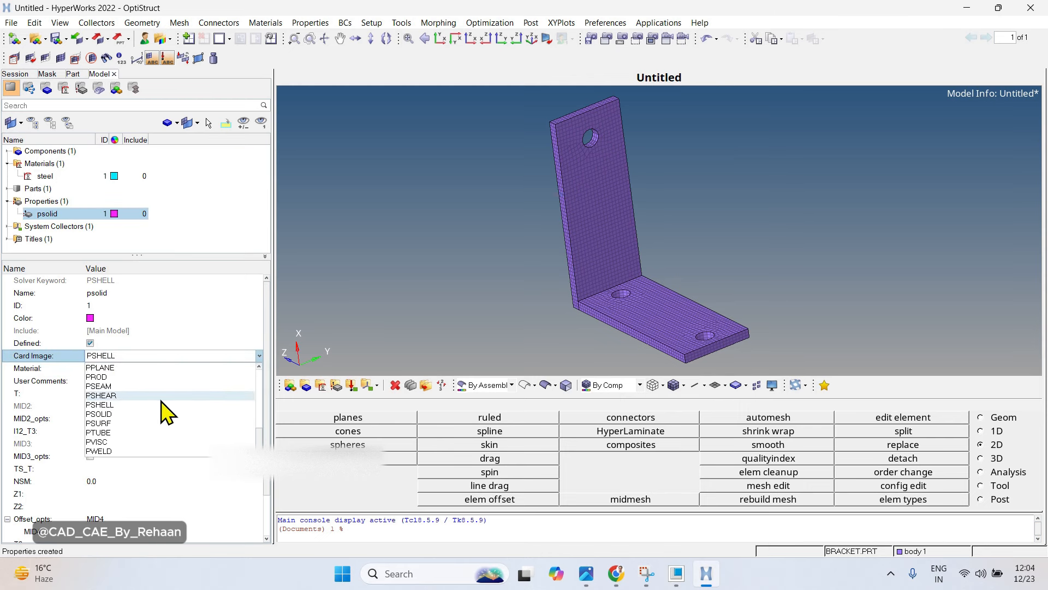
{"action": "left_click", "coordinate": [125, 414]}
{"action": "left_click", "coordinate": [552, 335]}
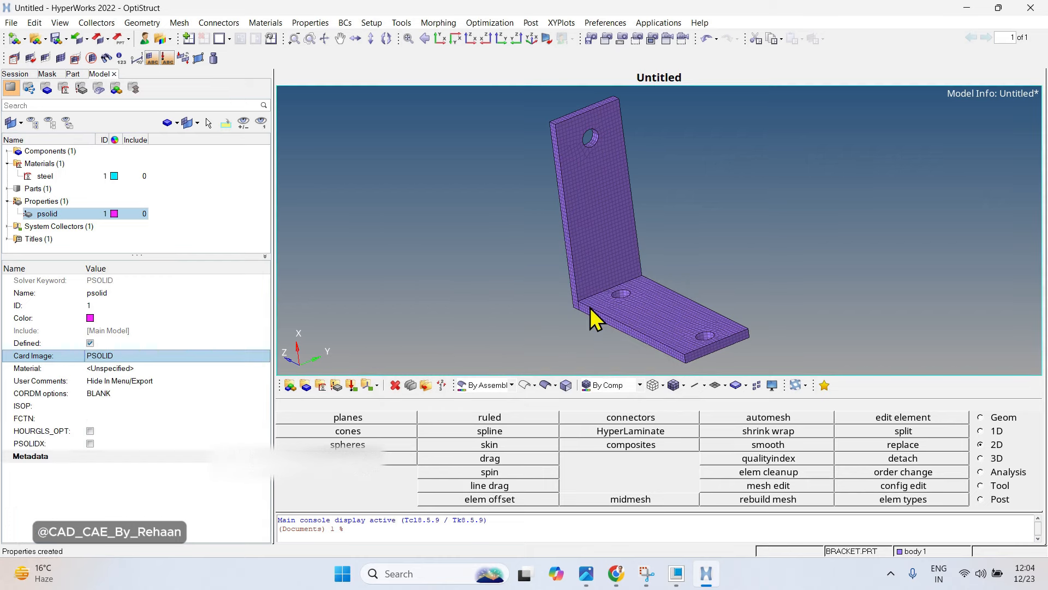
{"action": "left_click", "coordinate": [113, 369]}
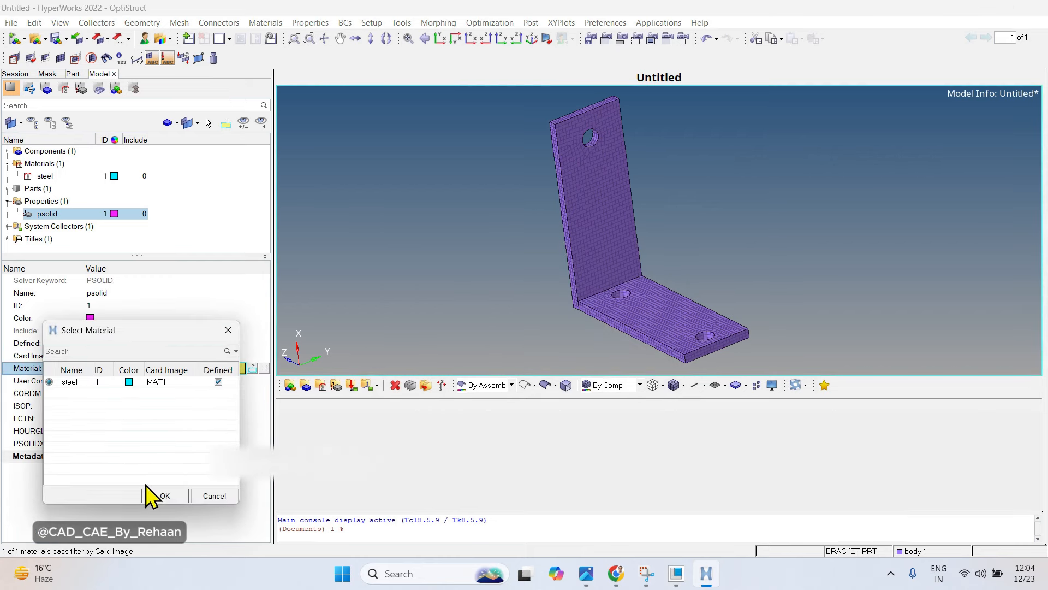
{"action": "left_click", "coordinate": [159, 496]}
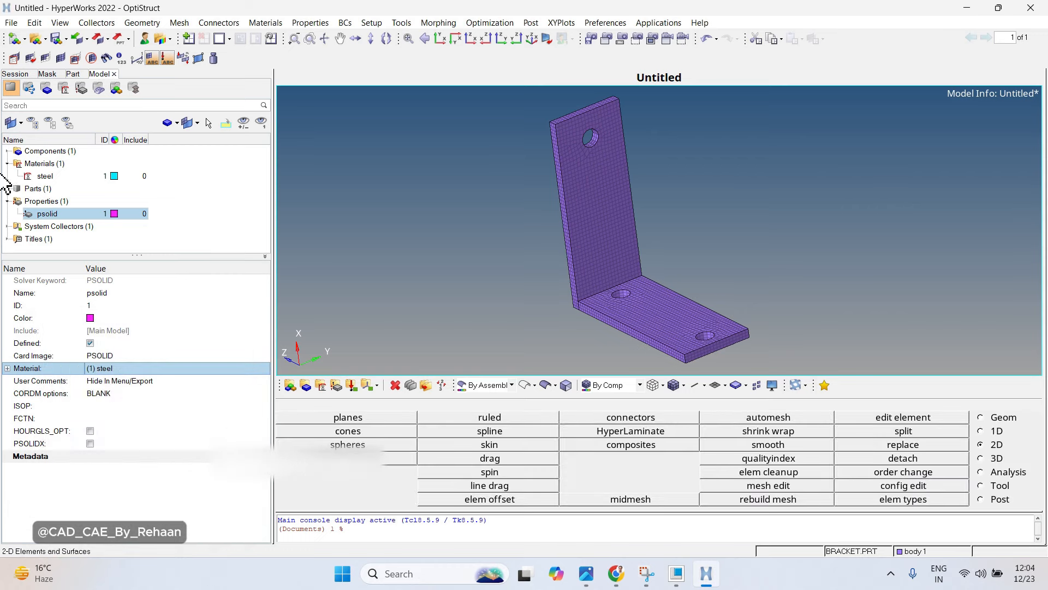
Assign the psolid property to the body 1 component and collapse the component, material and property folders.
{"action": "left_click", "coordinate": [8, 151]}
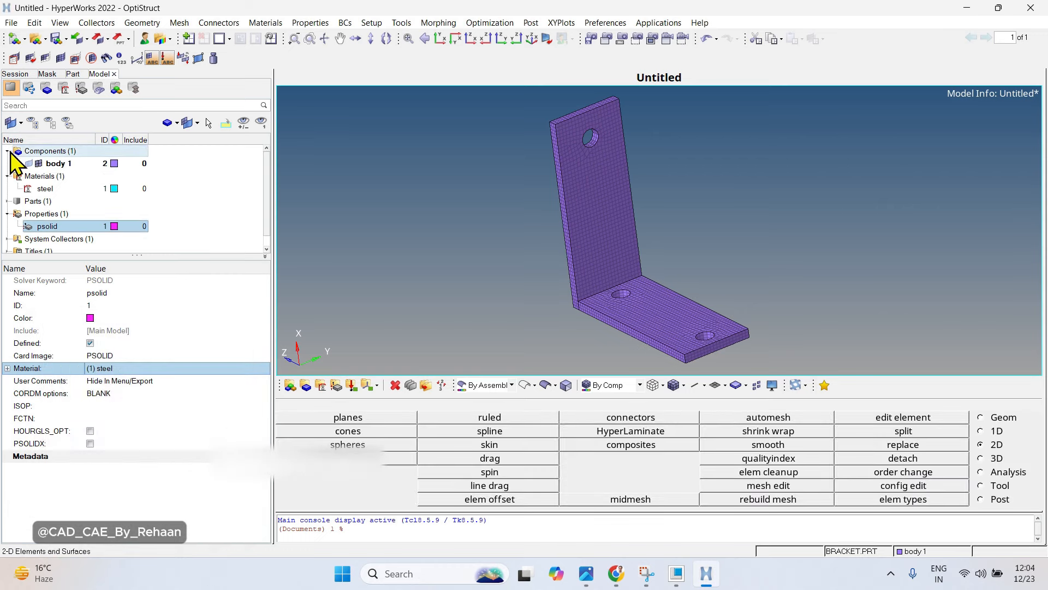
{"action": "left_click", "coordinate": [55, 164]}
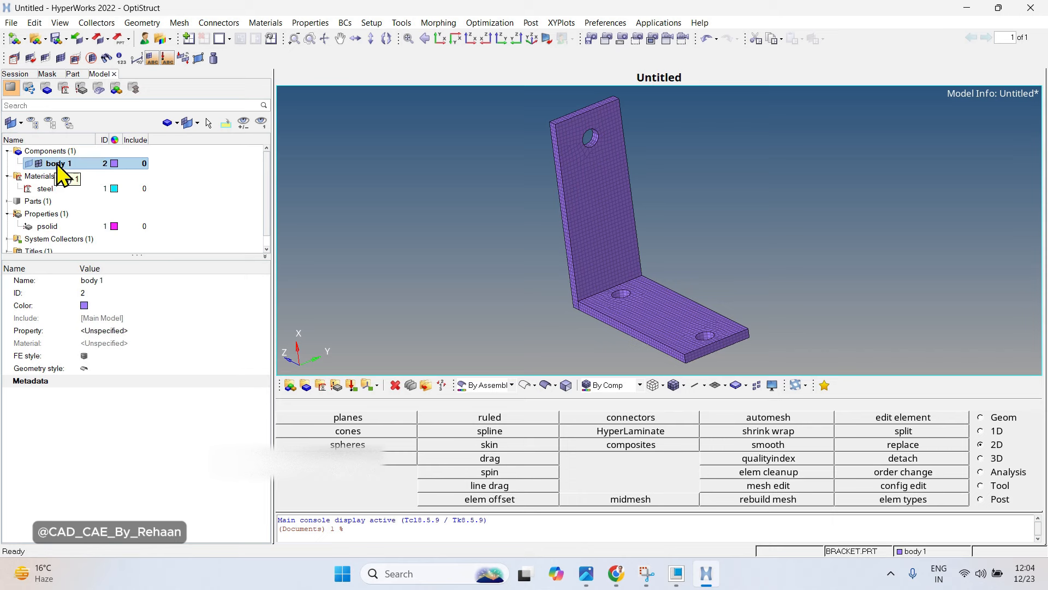
{"action": "left_click", "coordinate": [96, 331]}
{"action": "left_click", "coordinate": [97, 332]}
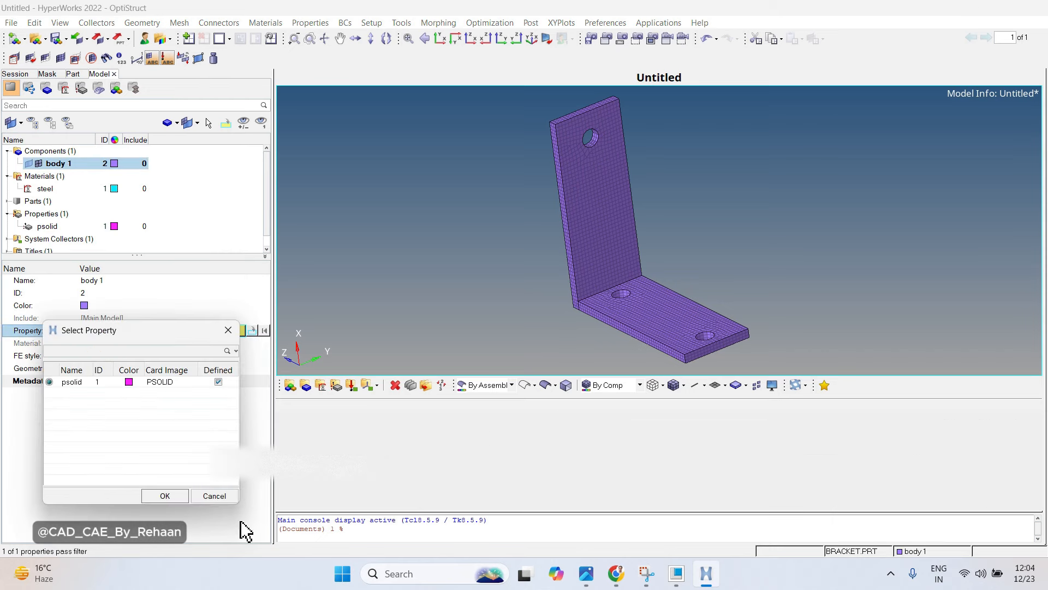
{"action": "left_click", "coordinate": [165, 496]}
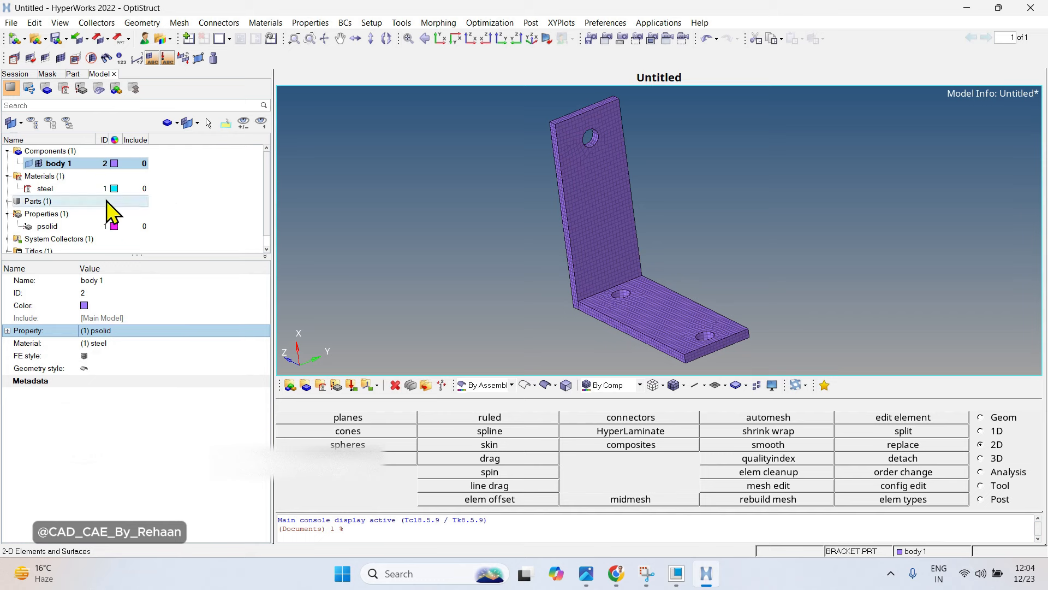
{"action": "left_click", "coordinate": [9, 152]}
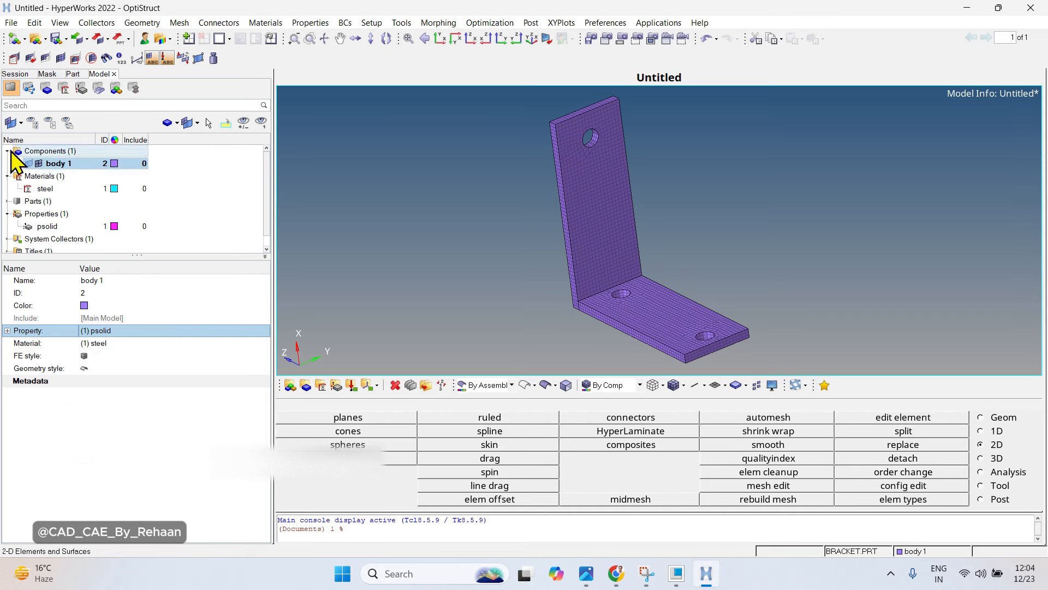
{"action": "left_click", "coordinate": [8, 164]}
{"action": "left_click", "coordinate": [8, 188]}
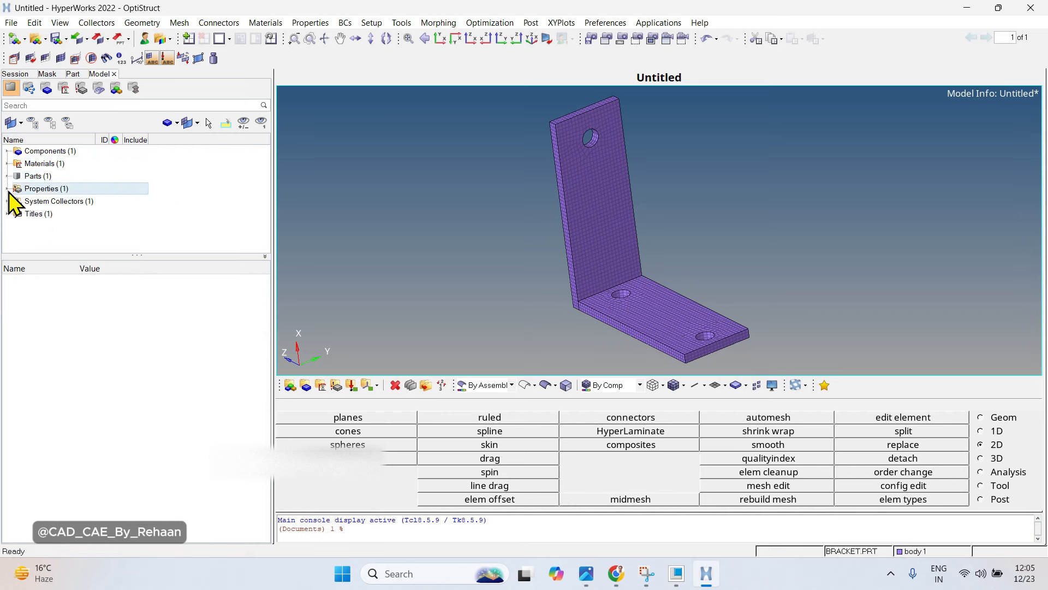
Review the fully expanded model tree, collapse all its entries again and enlarge the tree area.
{"action": "right_click", "coordinate": [143, 199]}
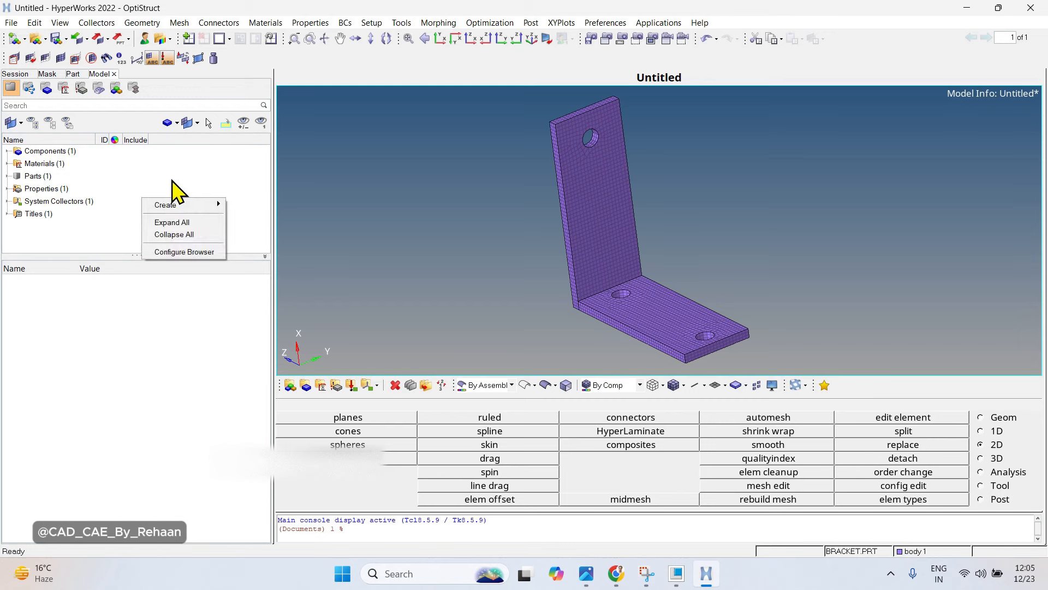
{"action": "left_click", "coordinate": [173, 223]}
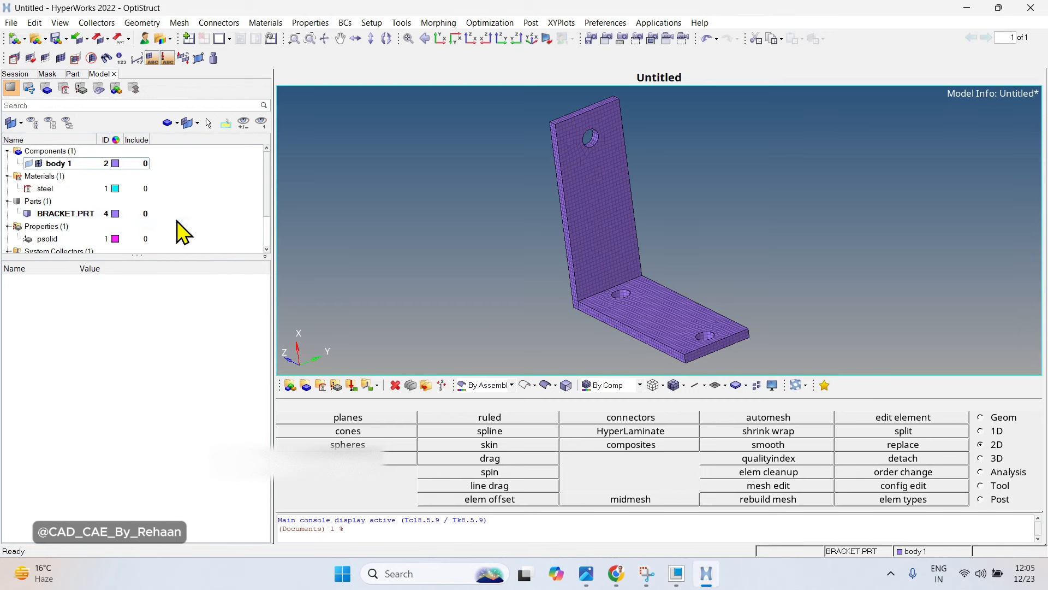
{"action": "scroll", "coordinate": [99, 234], "scroll_direction": "down", "scroll_amount": 2}
{"action": "scroll", "coordinate": [87, 224], "scroll_direction": "up", "scroll_amount": 2}
{"action": "scroll", "coordinate": [90, 232], "scroll_direction": "down", "scroll_amount": 2}
{"action": "scroll", "coordinate": [93, 229], "scroll_direction": "up", "scroll_amount": 2}
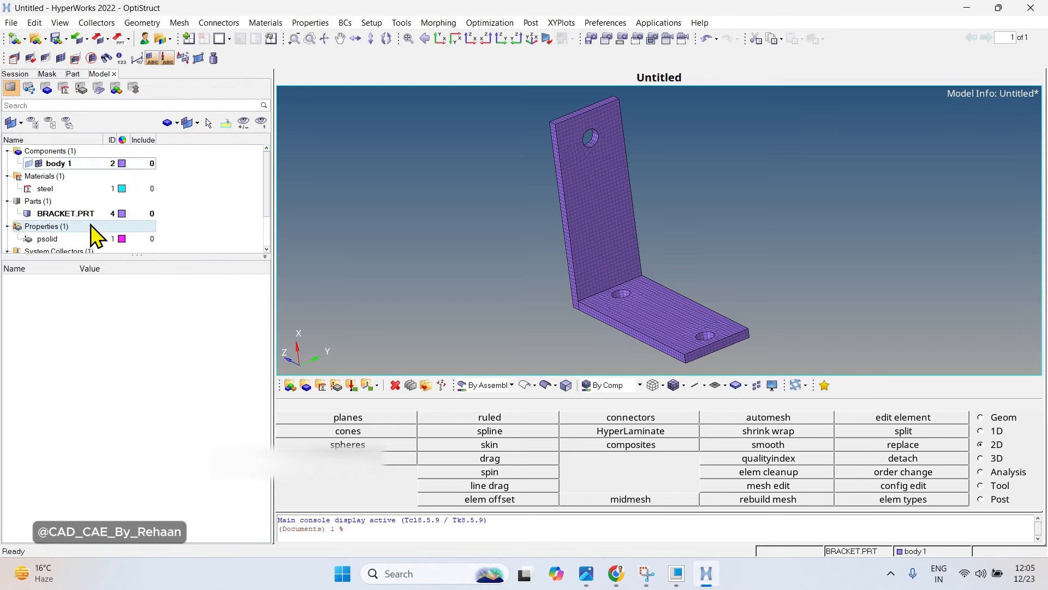
{"action": "right_click", "coordinate": [195, 198]}
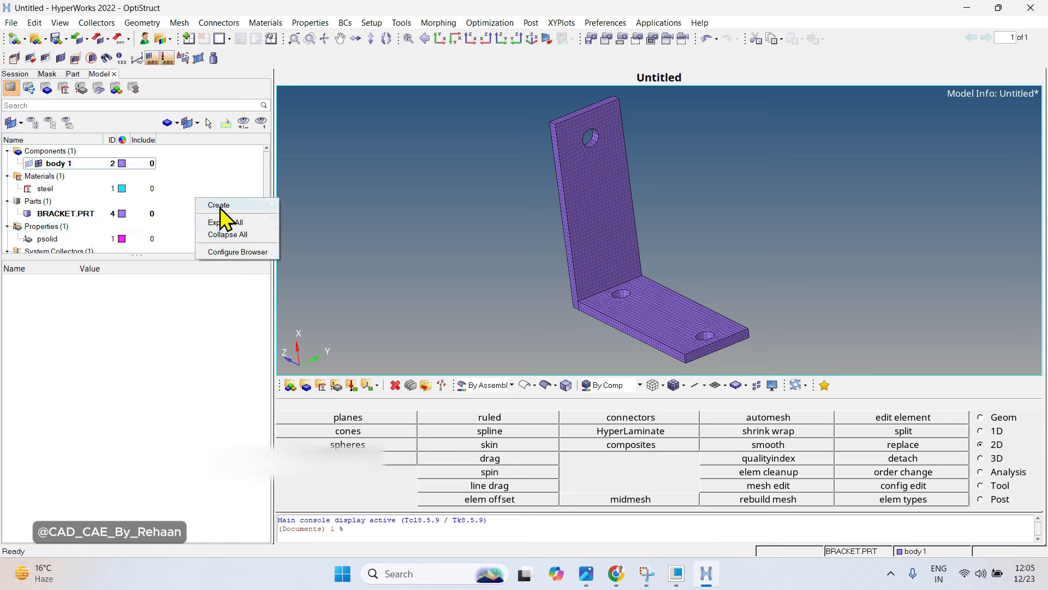
{"action": "left_click", "coordinate": [229, 236]}
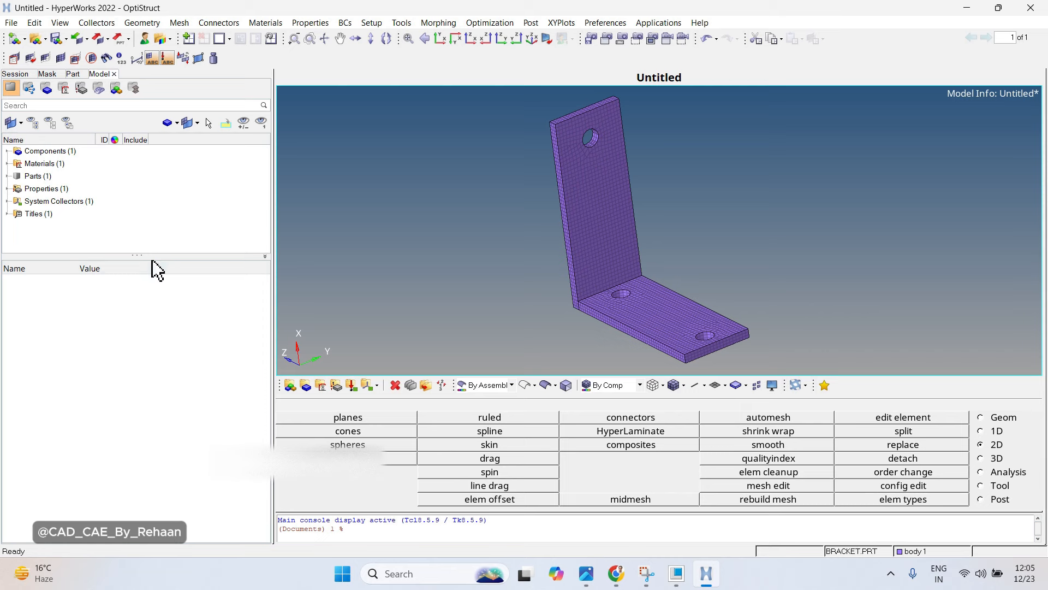
{"action": "left_click_drag", "start_coordinate": [141, 254], "coordinate": [140, 360]}
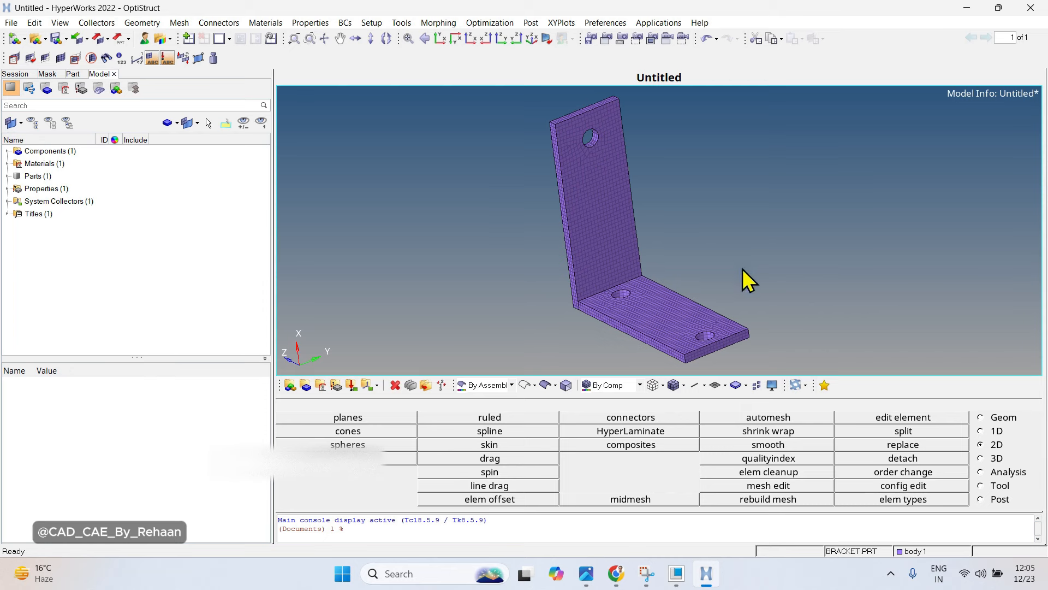
Orient the bracket with its single-hole leg on top and compare it with the shelf bracket image in Chrome.
{"action": "mouse_move", "coordinate": [702, 283]}
{"action": "left_mouse_down", "text": "ctrl"}
{"action": "mouse_move", "coordinate": [794, 210]}
{"action": "mouse_move", "coordinate": [470, 304]}
{"action": "mouse_move", "coordinate": [513, 314]}
{"action": "mouse_move", "coordinate": [743, 264]}
{"action": "mouse_move", "coordinate": [494, 260]}
{"action": "mouse_move", "coordinate": [711, 280]}
{"action": "mouse_move", "coordinate": [571, 342]}
{"action": "mouse_move", "coordinate": [801, 233]}
{"action": "mouse_move", "coordinate": [655, 208]}
{"action": "mouse_move", "coordinate": [592, 87]}
{"action": "mouse_move", "coordinate": [720, 255]}
{"action": "mouse_move", "coordinate": [477, 253]}
{"action": "mouse_move", "coordinate": [765, 250]}
{"action": "mouse_move", "coordinate": [701, 272]}
{"action": "left_mouse_up", "text": "ctrl"}
{"action": "key", "text": "alt+Tab"}
{"action": "key", "text": "alt+Tab"}
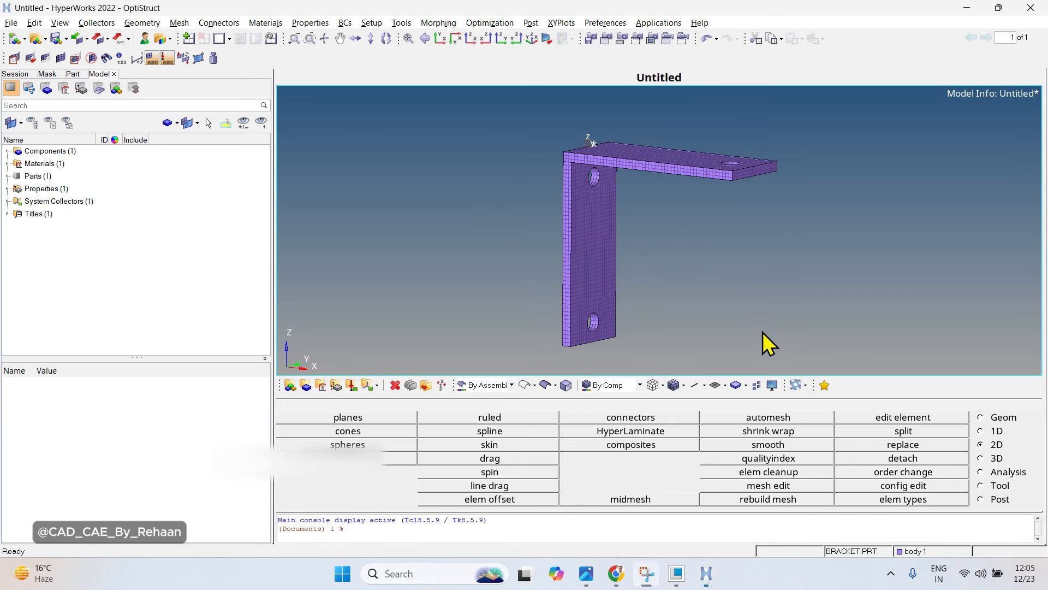
{"action": "left_click", "coordinate": [617, 573]}
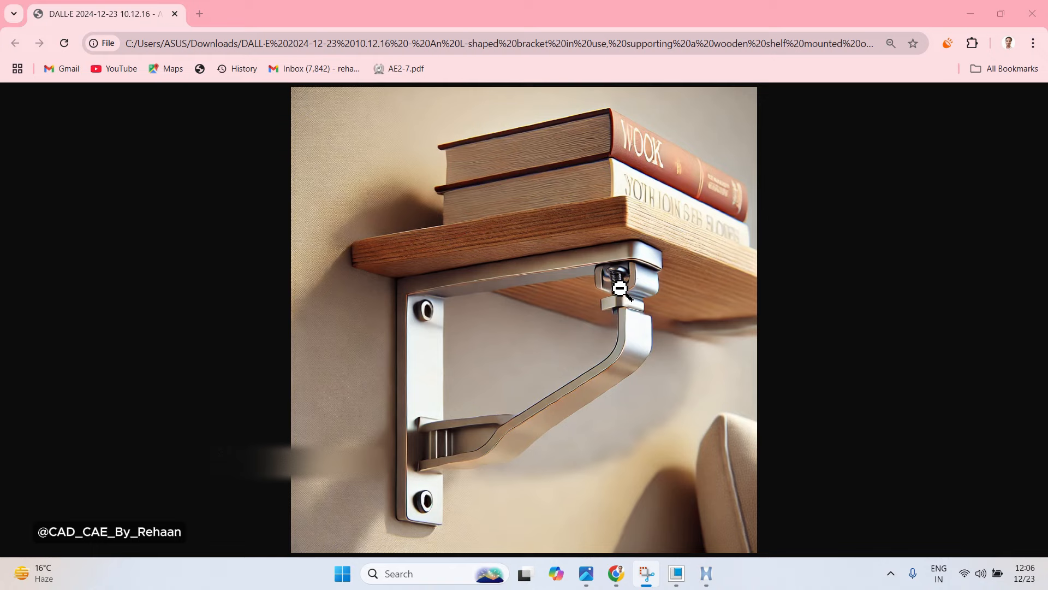
{"action": "left_click", "coordinate": [707, 573]}
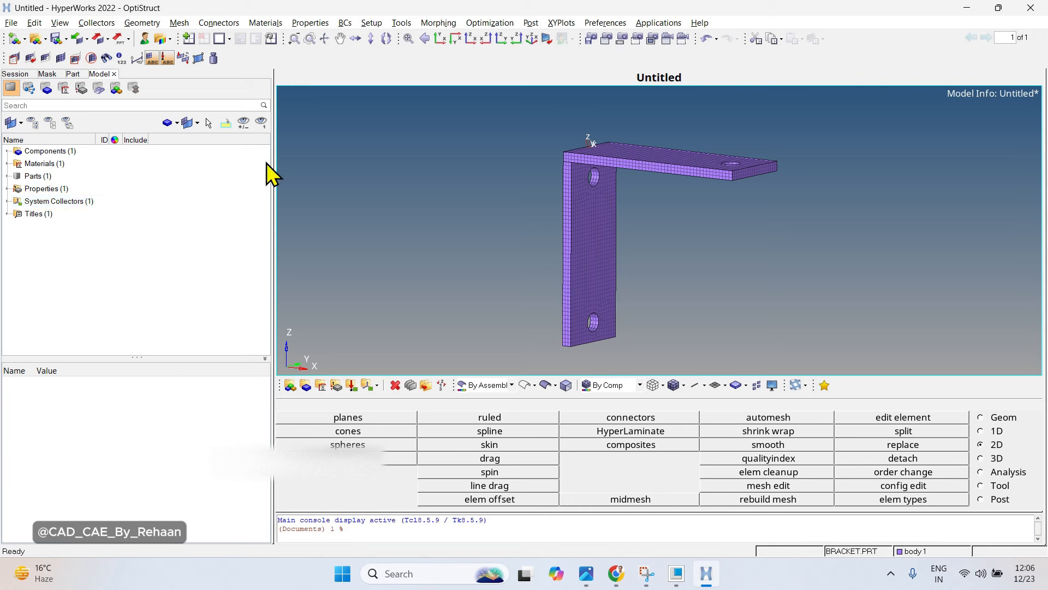
Check the property and material assigned to the body 1 component.
{"action": "right_click", "coordinate": [173, 219]}
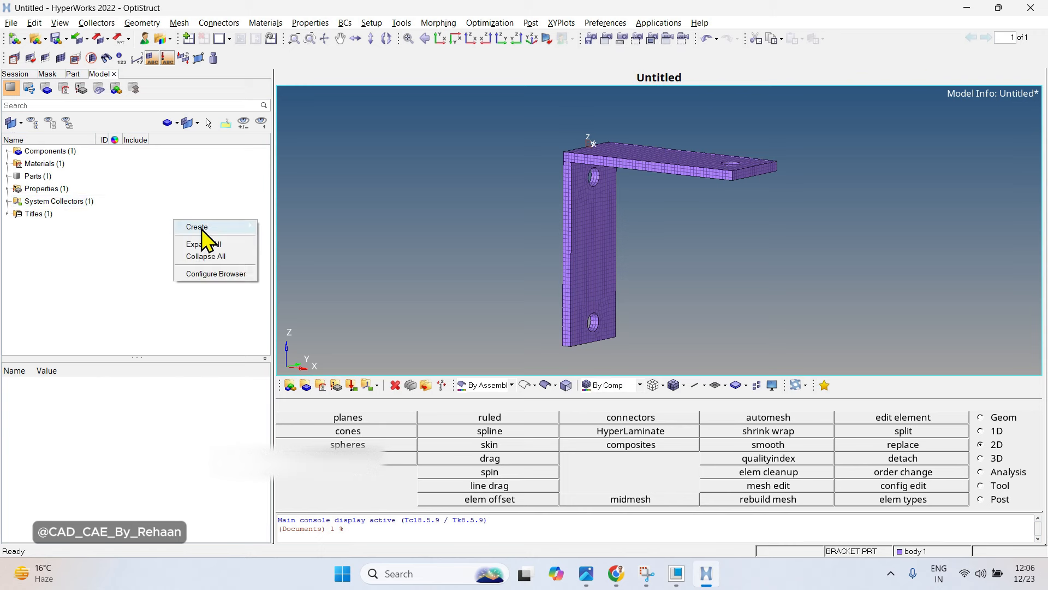
{"action": "left_click", "coordinate": [199, 191]}
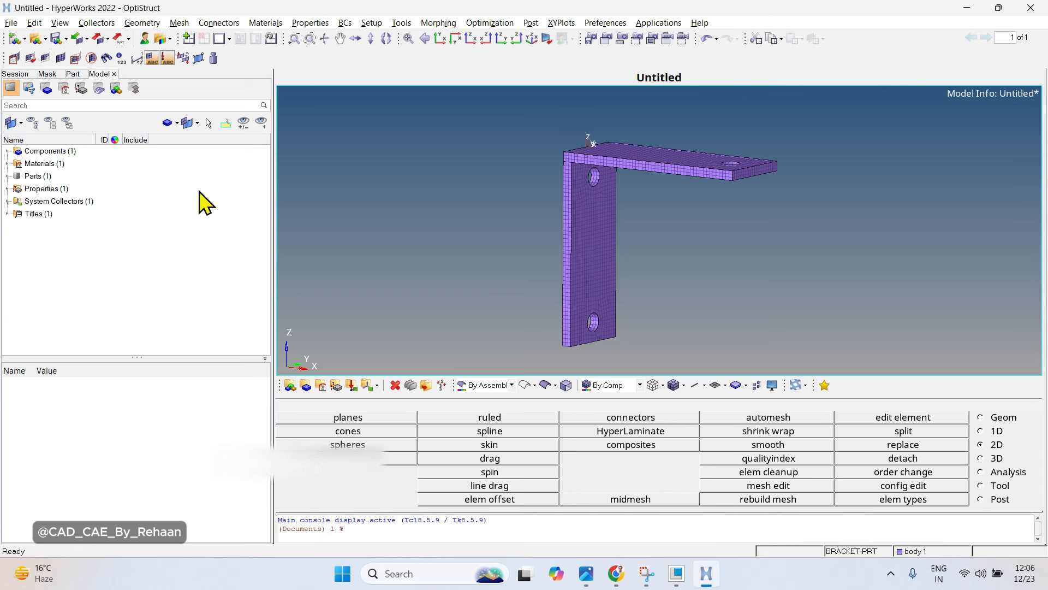
{"action": "left_click", "coordinate": [8, 151]}
{"action": "left_click", "coordinate": [59, 163]}
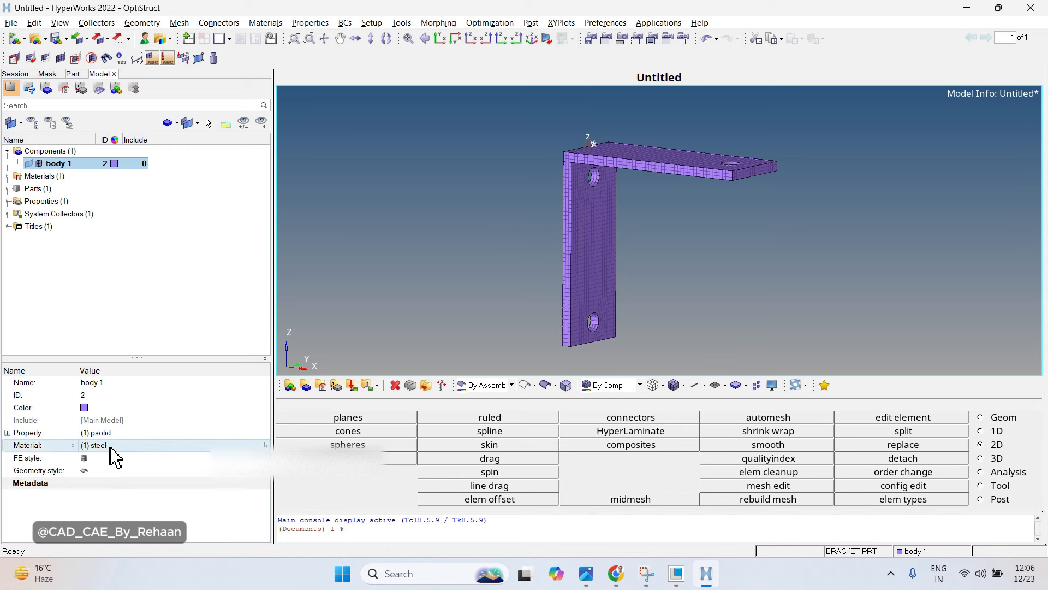
{"action": "left_click", "coordinate": [7, 151]}
Create a new load collector in the model and name it spc.
{"action": "right_click", "coordinate": [136, 228]}
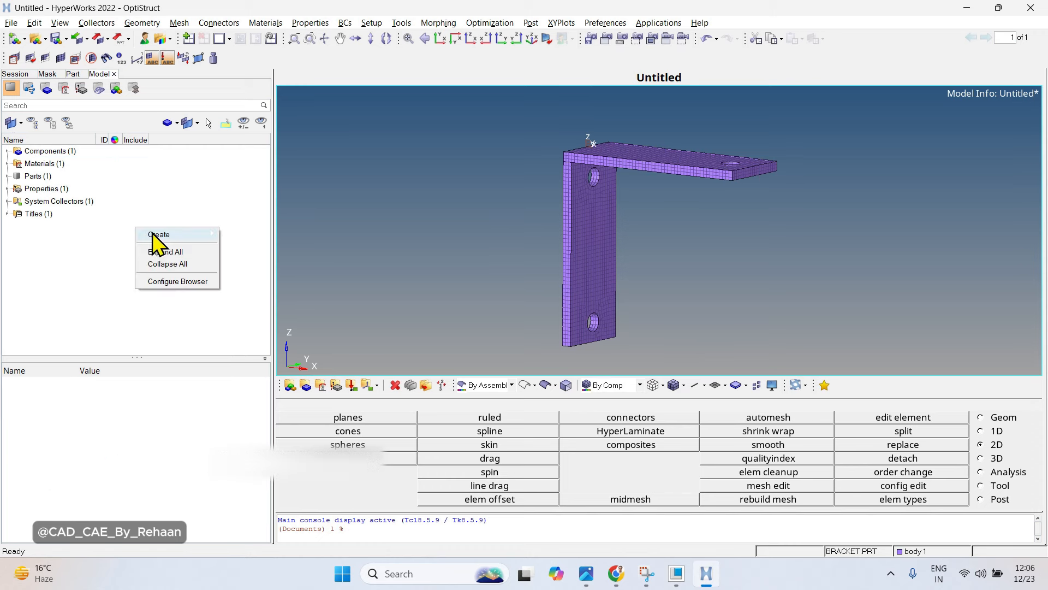
{"action": "mouse_move", "coordinate": [153, 234]}
{"action": "left_click", "coordinate": [255, 354]}
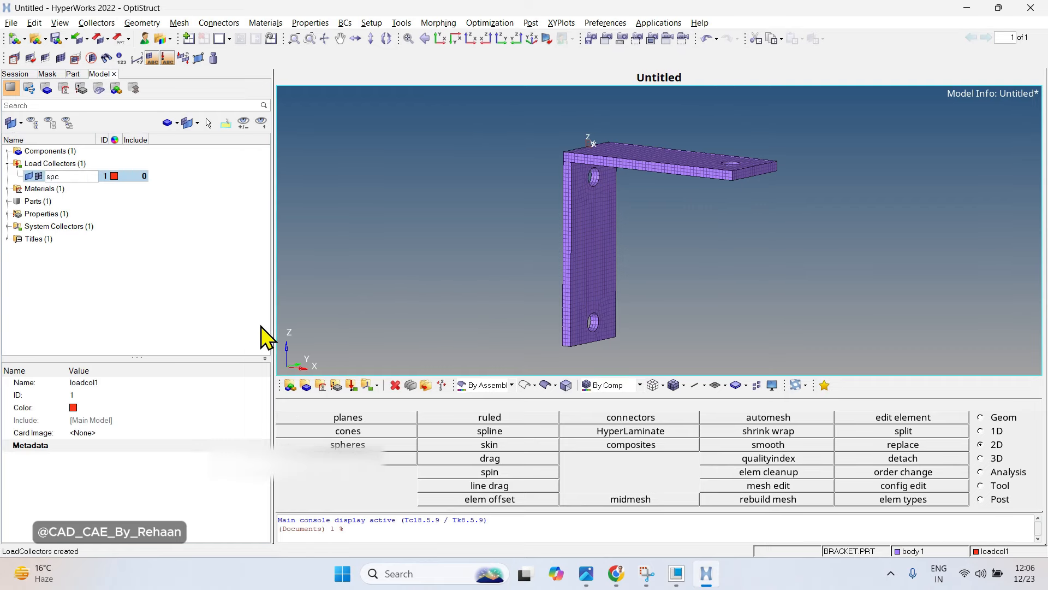
{"action": "key", "text": "Return"}
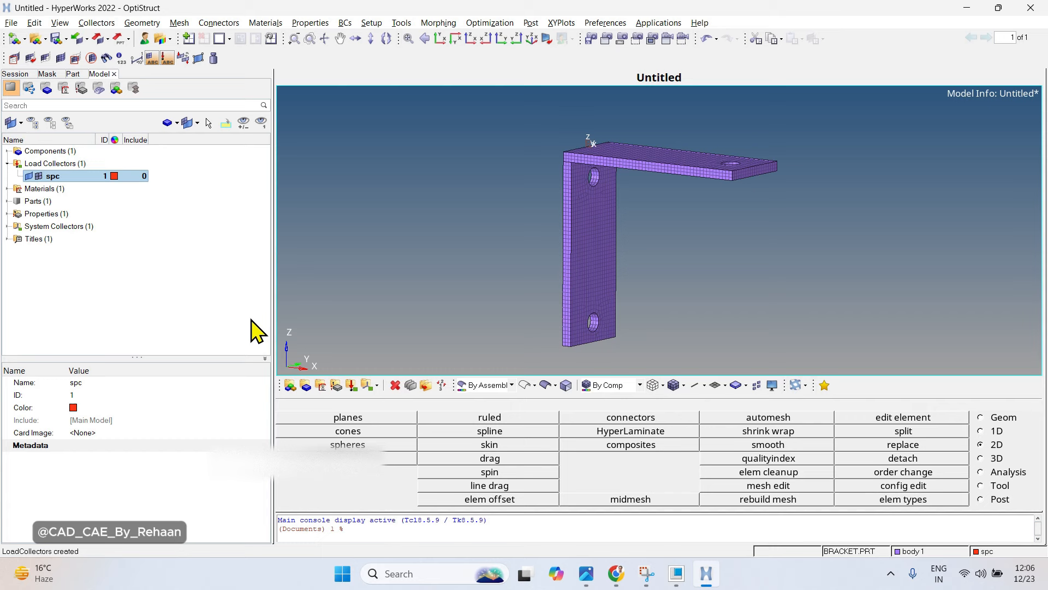
Open the Analysis constraints tool for creating SPC constraints and set its selection type to nodes.
{"action": "left_click", "coordinate": [1007, 472]}
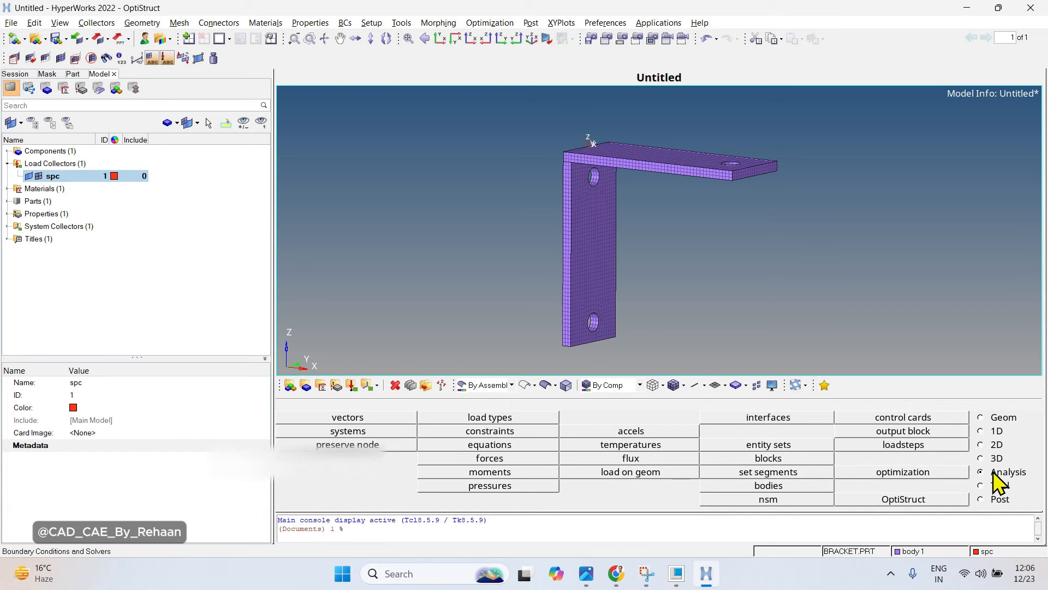
{"action": "left_click", "coordinate": [497, 431]}
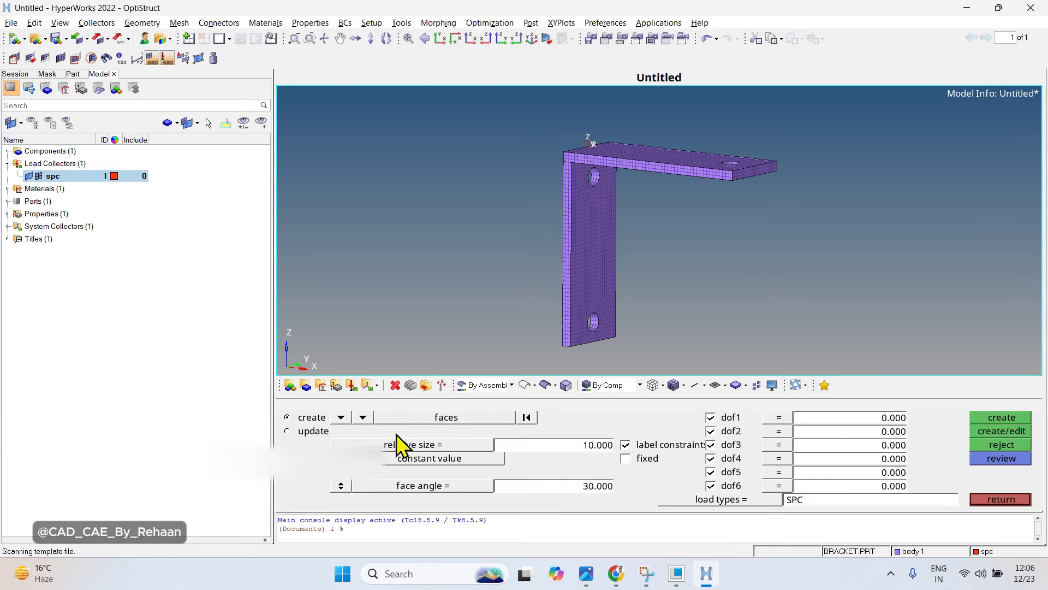
{"action": "left_click", "coordinate": [362, 417]}
{"action": "left_click", "coordinate": [375, 431]}
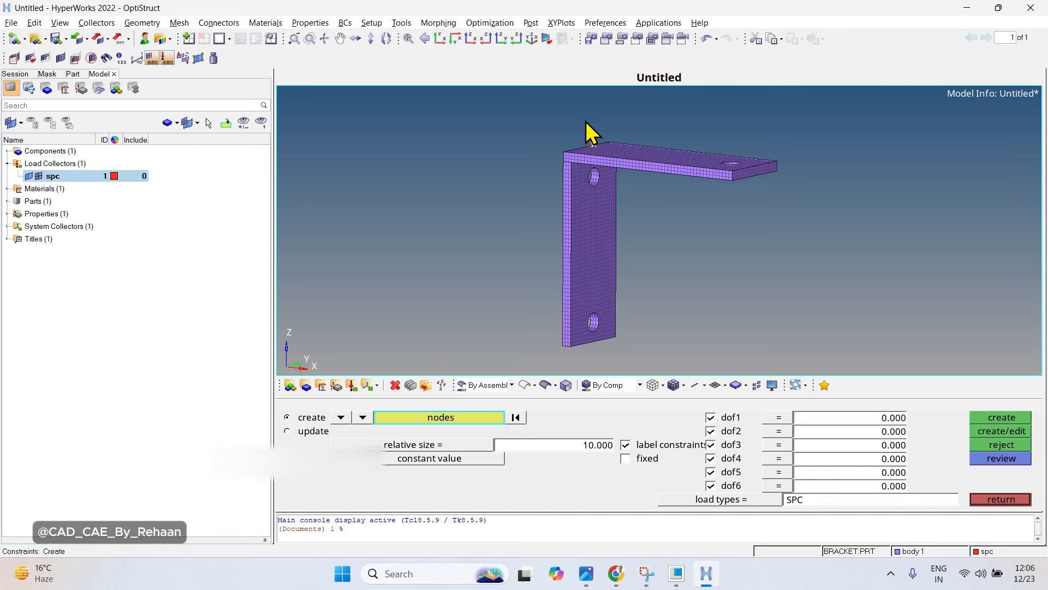
{"action": "left_click", "coordinate": [362, 417]}
Try selecting four individual nodes at the lower corner of the bracket's vertical leg, and clear the selection.
{"action": "scroll", "coordinate": [588, 313], "scroll_direction": "up", "scroll_amount": 5, "text": "ctrl"}
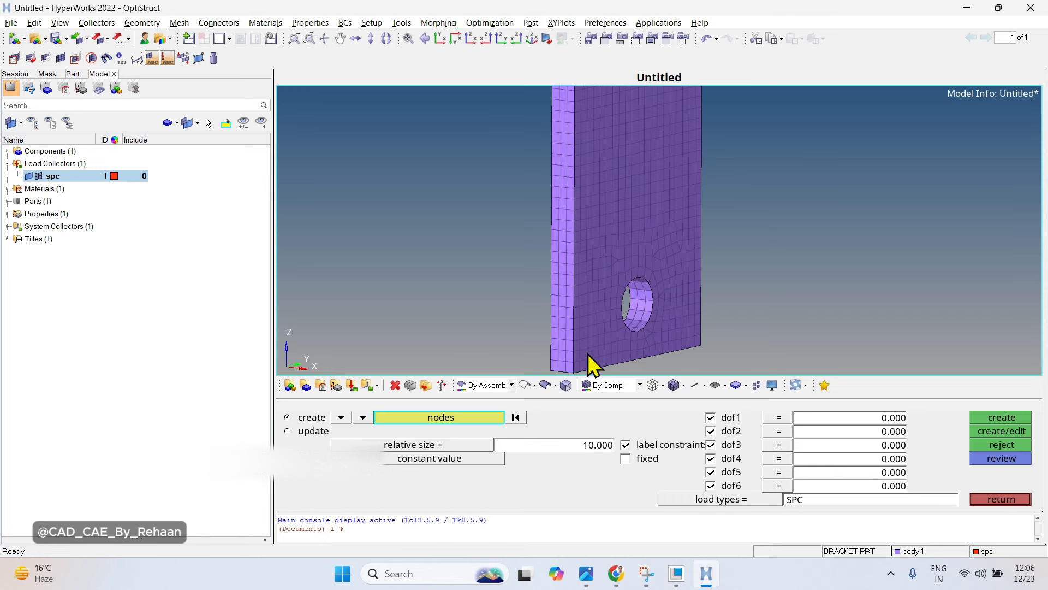
{"action": "right_click_drag", "start_coordinate": [588, 340], "coordinate": [590, 262], "text": "ctrl"}
{"action": "scroll", "coordinate": [590, 262], "scroll_direction": "up", "scroll_amount": 6}
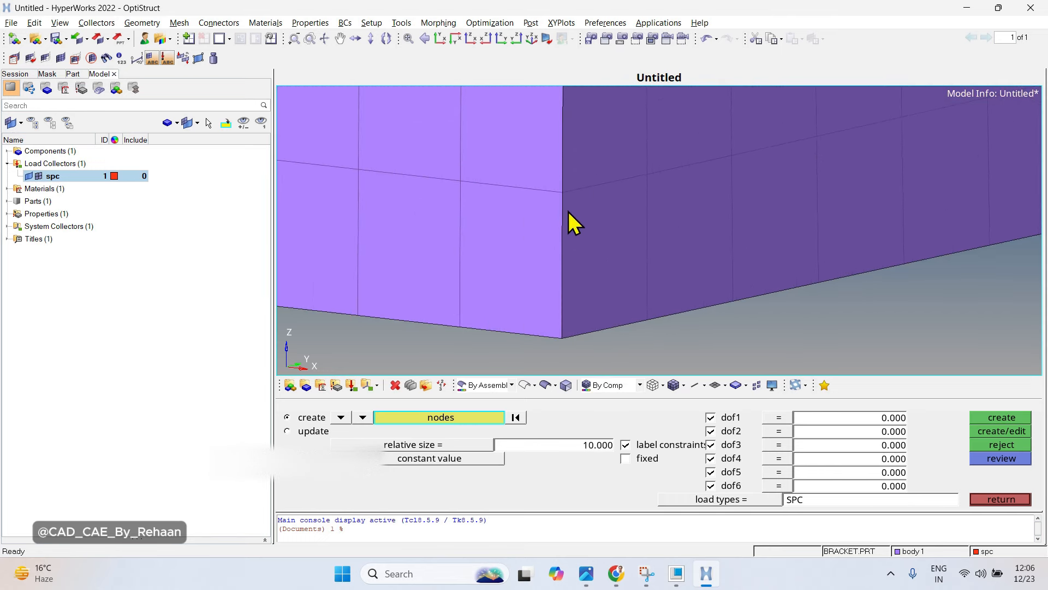
{"action": "left_click", "coordinate": [457, 332]}
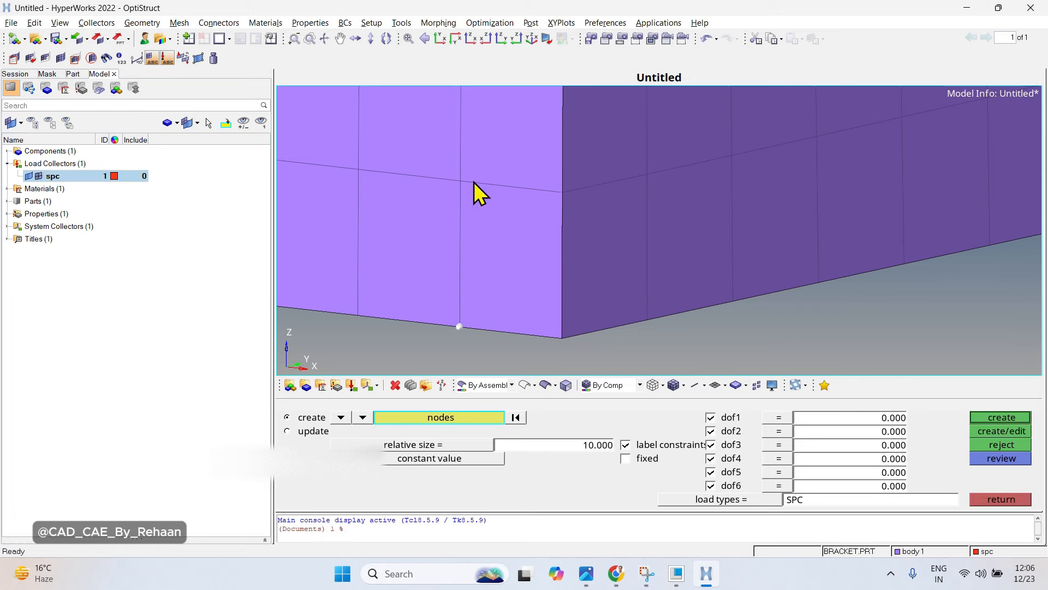
{"action": "left_click", "coordinate": [566, 198]}
{"action": "left_click", "coordinate": [568, 343]}
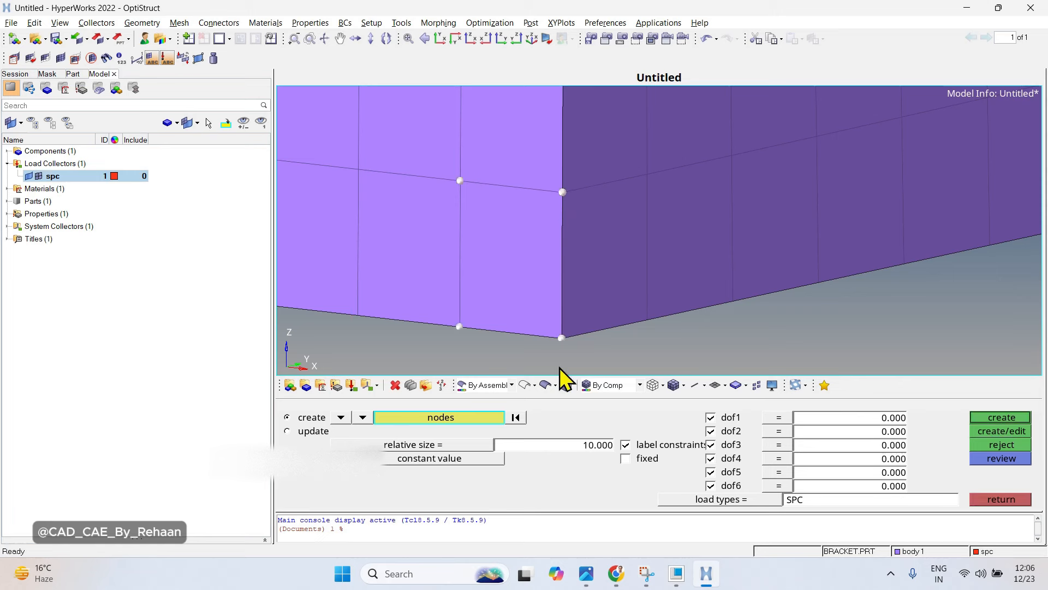
{"action": "left_click", "coordinate": [517, 418]}
Try selecting nodes one by one on the inner wall of the vertical leg's lower hole, and clear the selection.
{"action": "scroll", "coordinate": [519, 316], "scroll_direction": "down", "scroll_amount": 12, "text": "ctrl"}
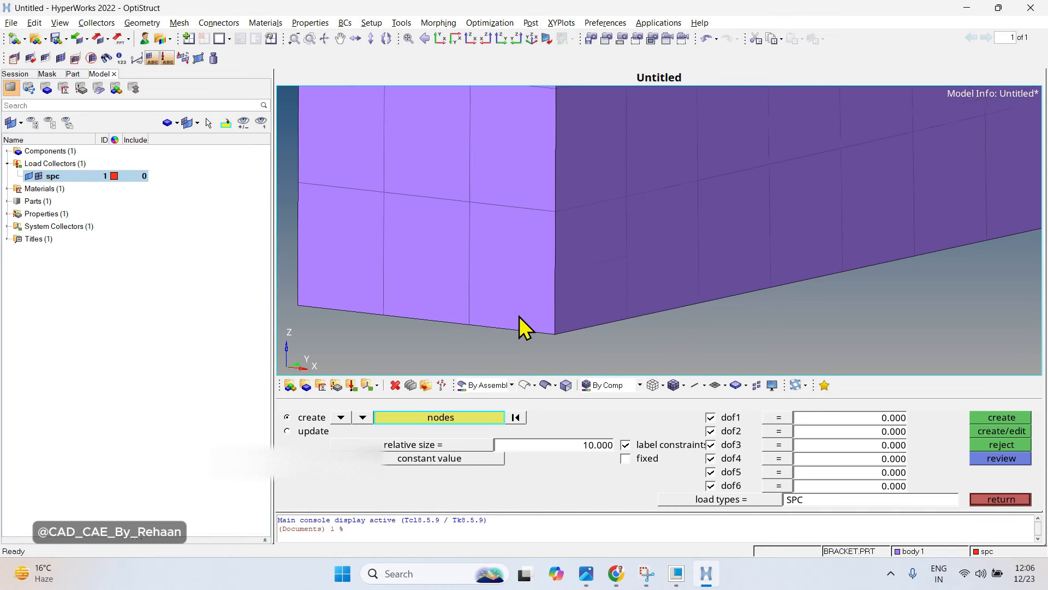
{"action": "scroll", "coordinate": [617, 235], "scroll_direction": "up", "scroll_amount": 4, "text": "ctrl"}
{"action": "right_click_drag", "start_coordinate": [616, 234], "coordinate": [569, 261], "text": "ctrl"}
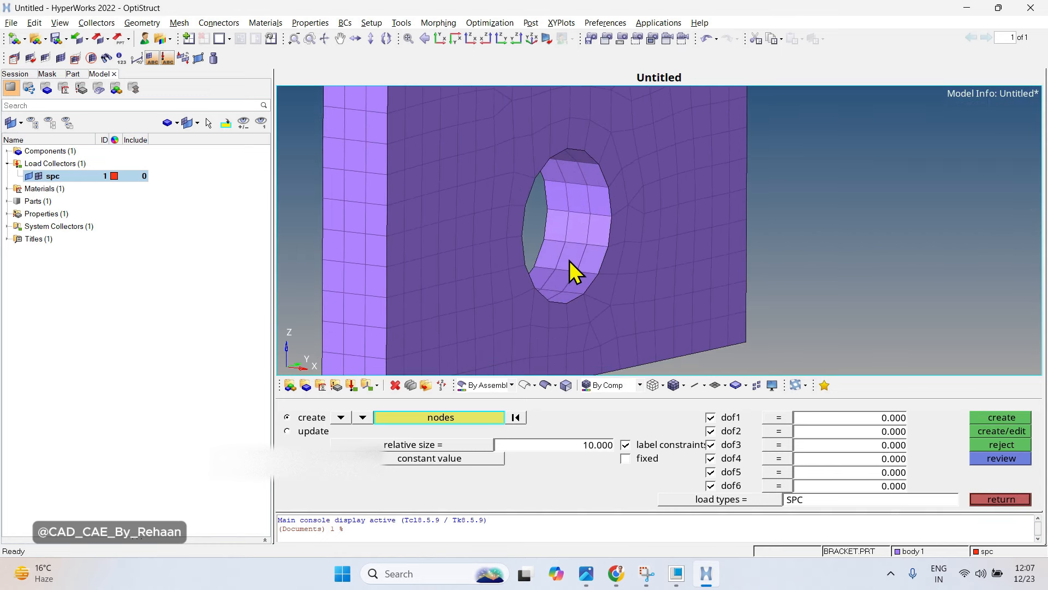
{"action": "scroll", "coordinate": [569, 260], "scroll_direction": "up", "scroll_amount": 2, "text": "ctrl"}
{"action": "left_click", "coordinate": [598, 208]}
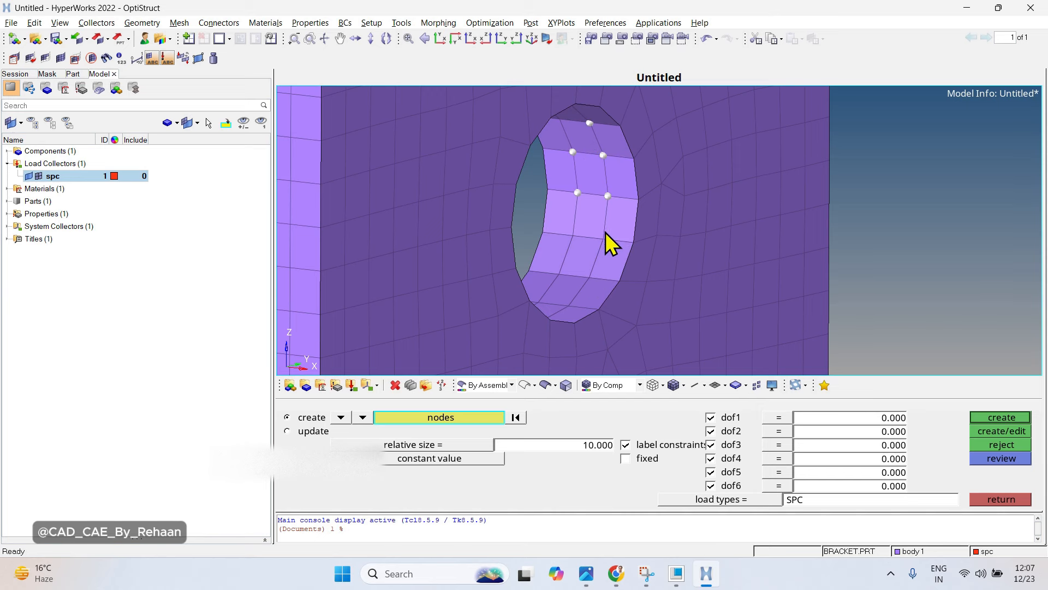
{"action": "left_click", "coordinate": [567, 251]}
{"action": "scroll", "coordinate": [605, 241], "scroll_direction": "down", "scroll_amount": 4, "text": "ctrl"}
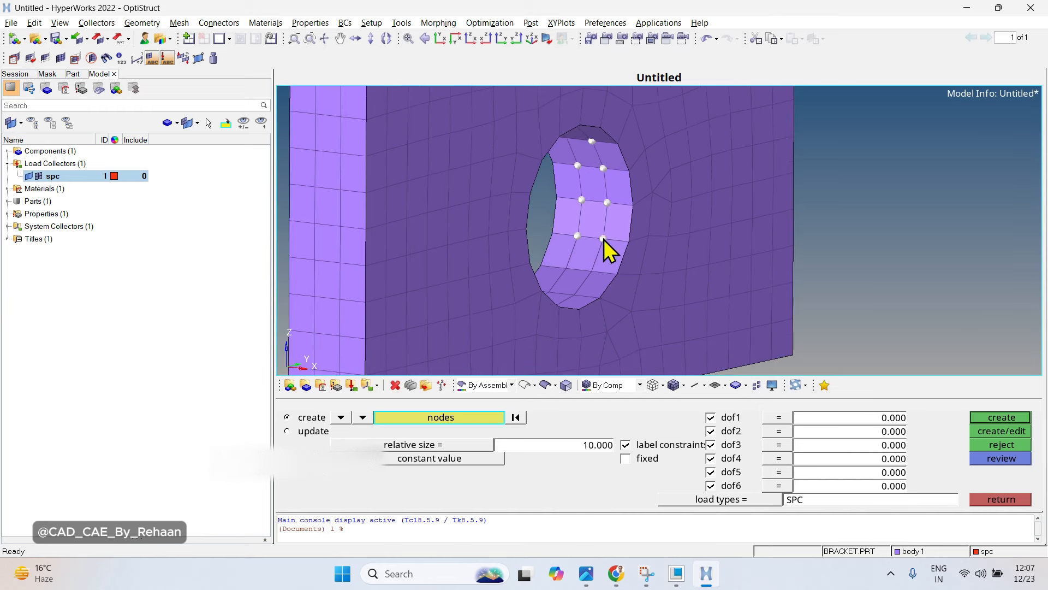
{"action": "scroll", "coordinate": [604, 239], "scroll_direction": "up", "scroll_amount": 3, "text": "ctrl"}
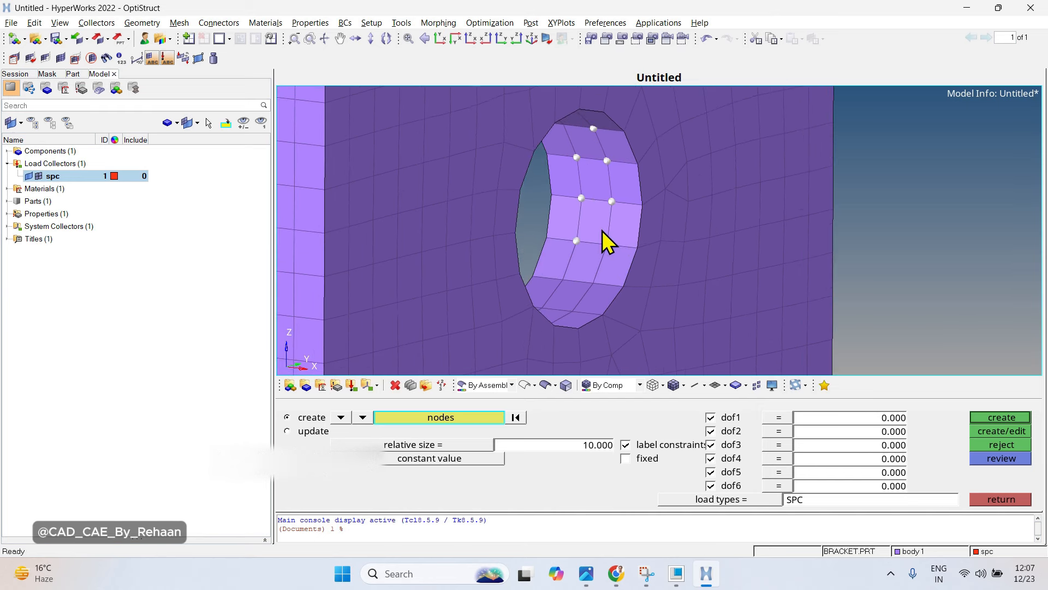
{"action": "left_click", "coordinate": [518, 417]}
Pick one node inside the vertical leg's lower hole and extend the selection by face to the hole's inner wall.
{"action": "scroll", "coordinate": [570, 284], "scroll_direction": "up", "scroll_amount": 2}
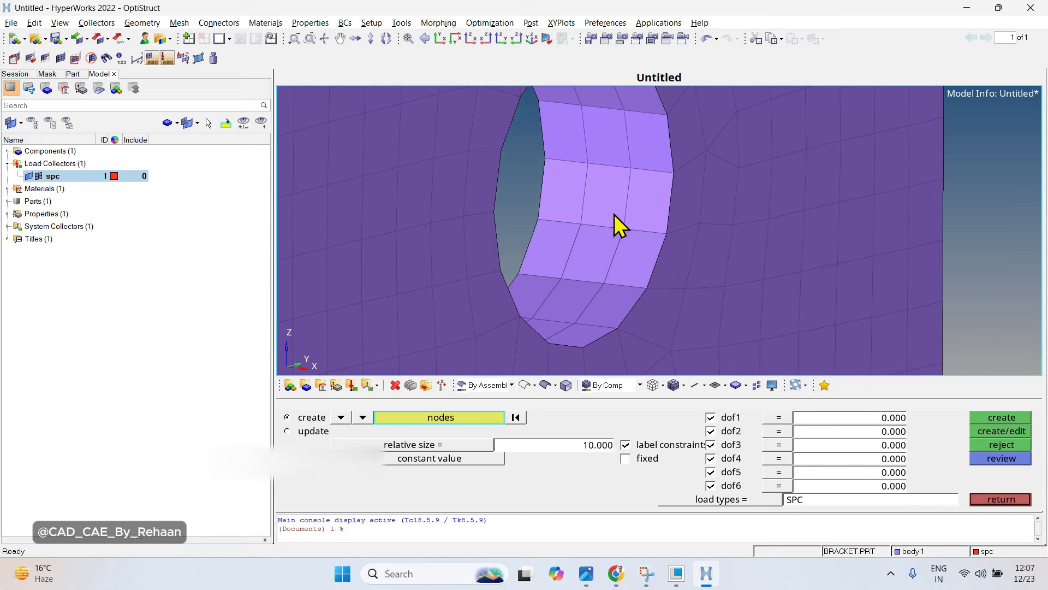
{"action": "left_click", "coordinate": [623, 229]}
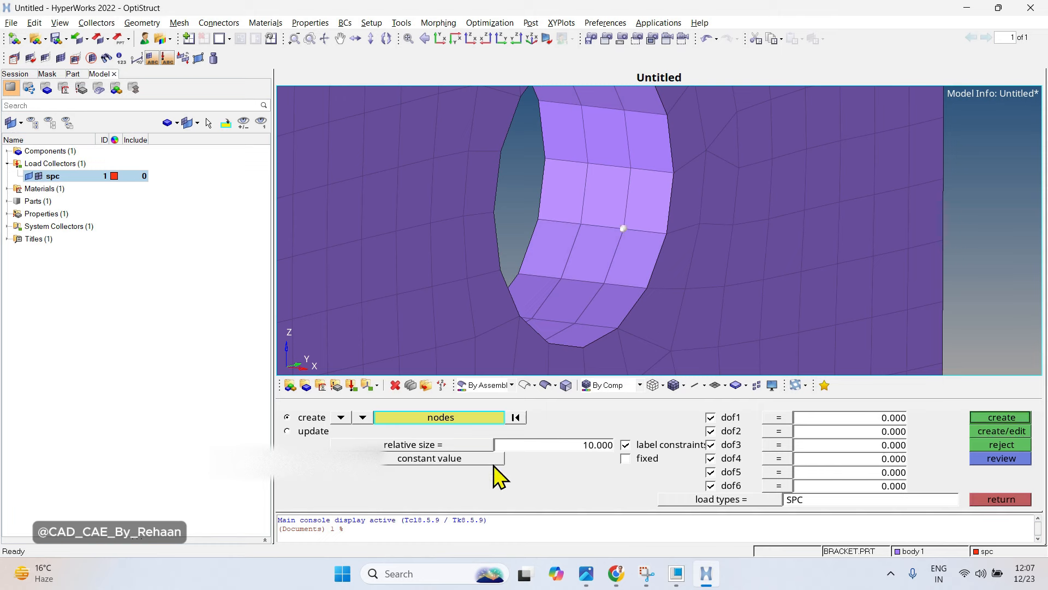
{"action": "left_click", "coordinate": [458, 418]}
{"action": "left_click", "coordinate": [717, 486]}
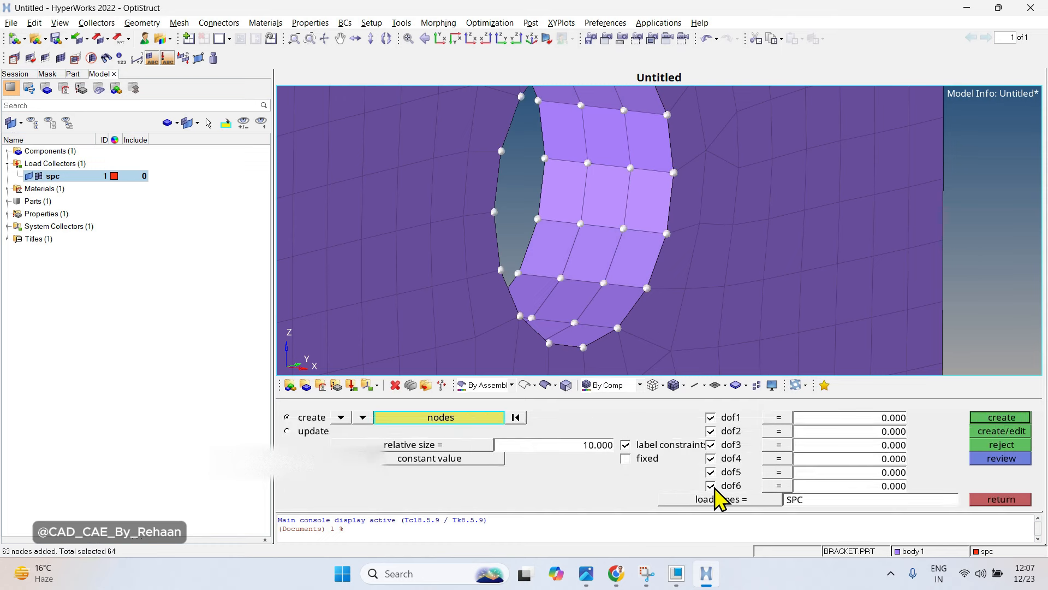
{"action": "scroll", "coordinate": [558, 252], "scroll_direction": "down", "scroll_amount": 6, "text": "ctrl"}
{"action": "left_click_drag", "start_coordinate": [558, 253], "coordinate": [477, 216], "text": "ctrl"}
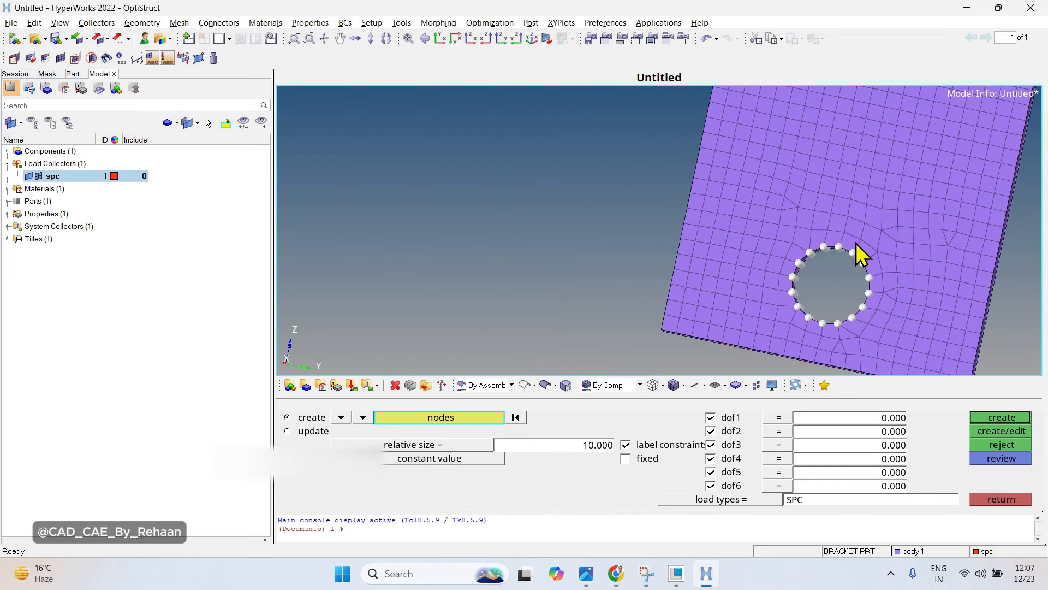
{"action": "right_click_drag", "start_coordinate": [794, 274], "coordinate": [592, 228], "text": "ctrl"}
{"action": "scroll", "coordinate": [592, 228], "scroll_direction": "up", "scroll_amount": 3, "text": "ctrl"}
{"action": "scroll", "coordinate": [636, 236], "scroll_direction": "down", "scroll_amount": 3, "text": "ctrl"}
{"action": "left_click_drag", "start_coordinate": [725, 192], "coordinate": [726, 237], "text": "ctrl"}
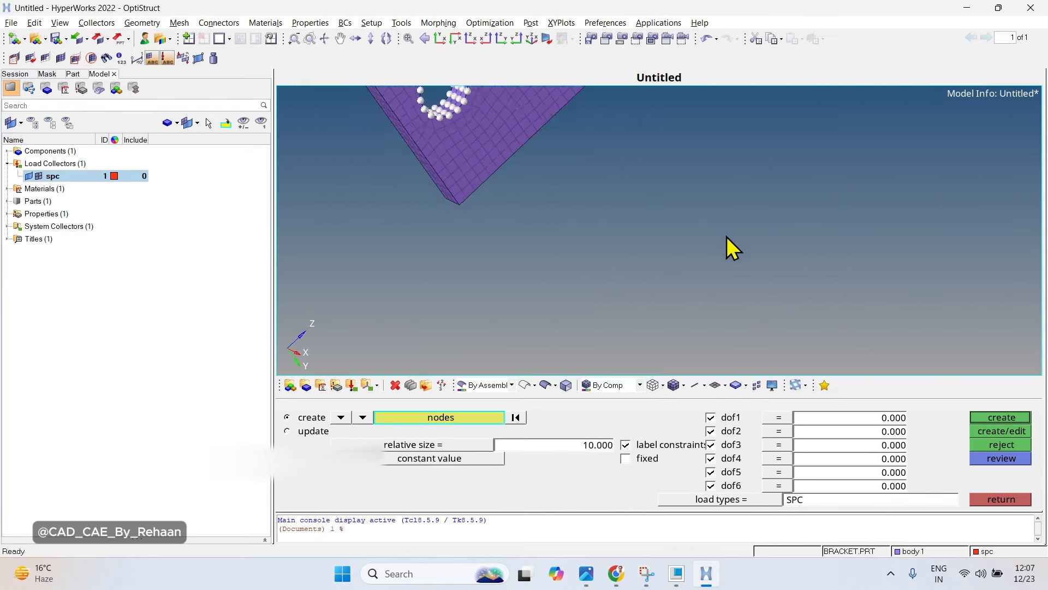
Add a node inside the vertical leg's upper hole to the selection and extend it by face.
{"action": "scroll", "coordinate": [726, 237], "scroll_direction": "down", "scroll_amount": 6, "text": "ctrl"}
{"action": "left_click_drag", "start_coordinate": [633, 190], "coordinate": [754, 182], "text": "ctrl"}
{"action": "left_click_drag", "start_coordinate": [788, 172], "coordinate": [686, 268], "text": "ctrl"}
{"action": "right_click_drag", "start_coordinate": [687, 267], "coordinate": [639, 145], "text": "ctrl"}
{"action": "scroll", "coordinate": [639, 146], "scroll_direction": "up", "scroll_amount": 8, "text": "ctrl"}
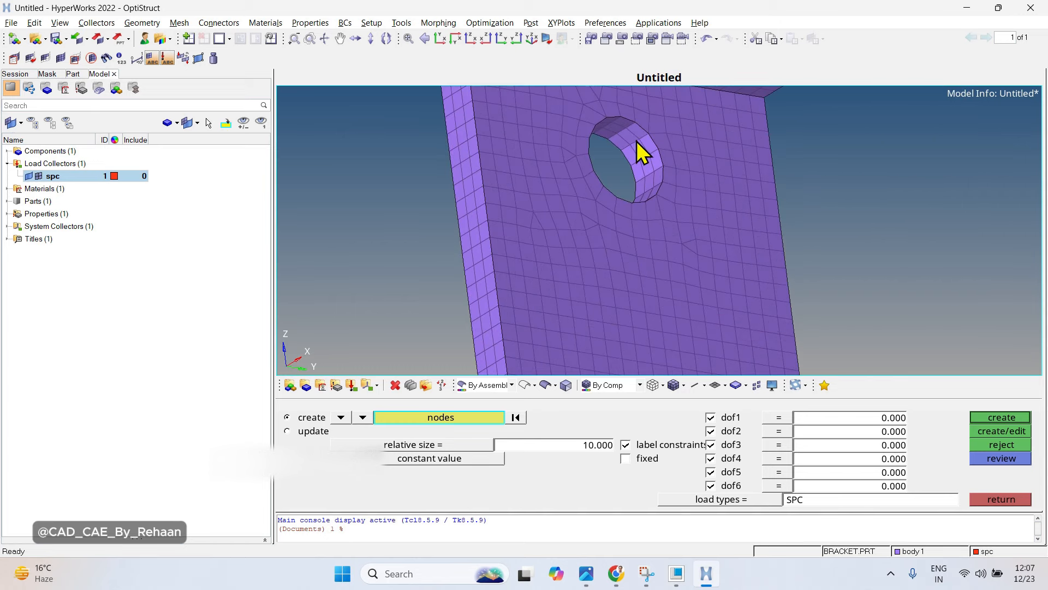
{"action": "right_click_drag", "start_coordinate": [675, 186], "coordinate": [710, 256], "text": "ctrl"}
{"action": "scroll", "coordinate": [679, 251], "scroll_direction": "up", "scroll_amount": 4, "text": "ctrl"}
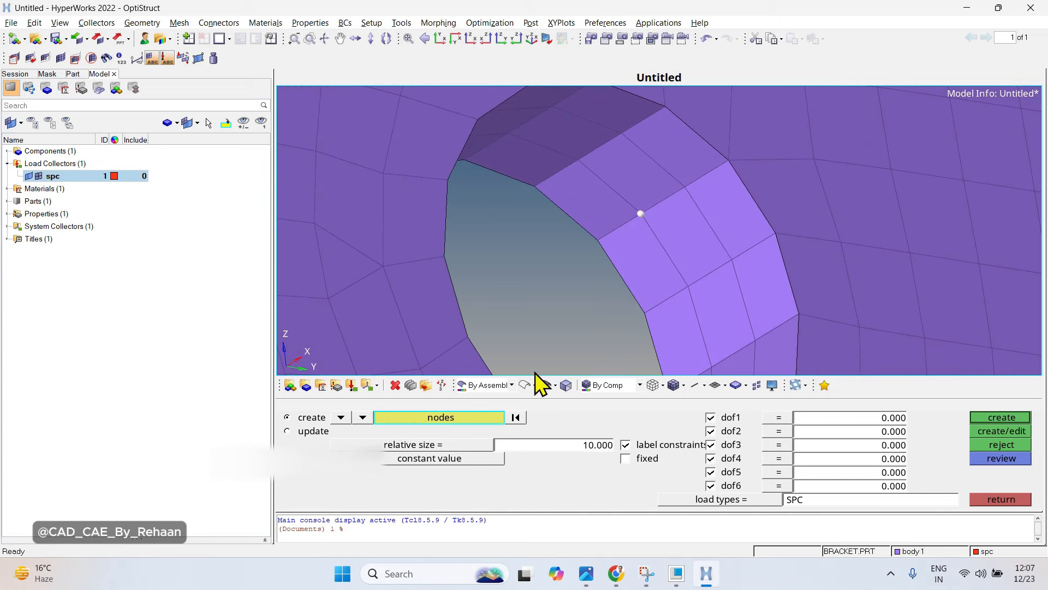
{"action": "left_click", "coordinate": [440, 417]}
{"action": "left_click", "coordinate": [719, 485]}
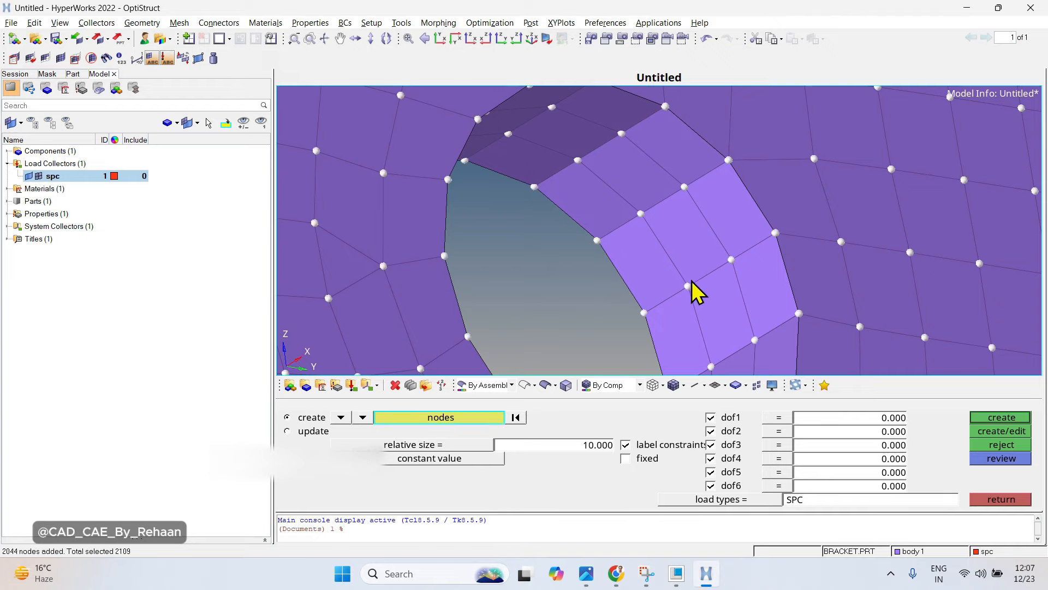
Inspect the nodes selected across the vertical leg and clear the whole selection.
{"action": "scroll", "coordinate": [719, 206], "scroll_direction": "down", "scroll_amount": 10, "text": "ctrl"}
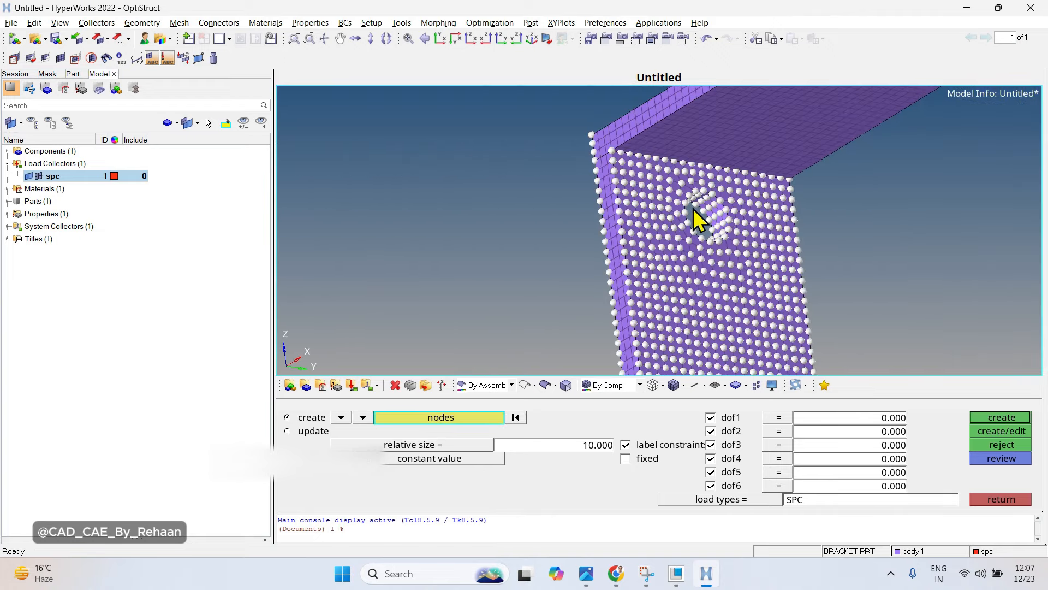
{"action": "scroll", "coordinate": [694, 209], "scroll_direction": "down", "scroll_amount": 4, "text": "ctrl"}
{"action": "right_click_drag", "start_coordinate": [734, 181], "coordinate": [616, 78], "text": "ctrl"}
{"action": "scroll", "coordinate": [608, 206], "scroll_direction": "up", "scroll_amount": 4, "text": "ctrl"}
{"action": "right_click_drag", "start_coordinate": [584, 110], "coordinate": [634, 241], "text": "ctrl"}
{"action": "scroll", "coordinate": [633, 241], "scroll_direction": "up", "scroll_amount": 4, "text": "ctrl"}
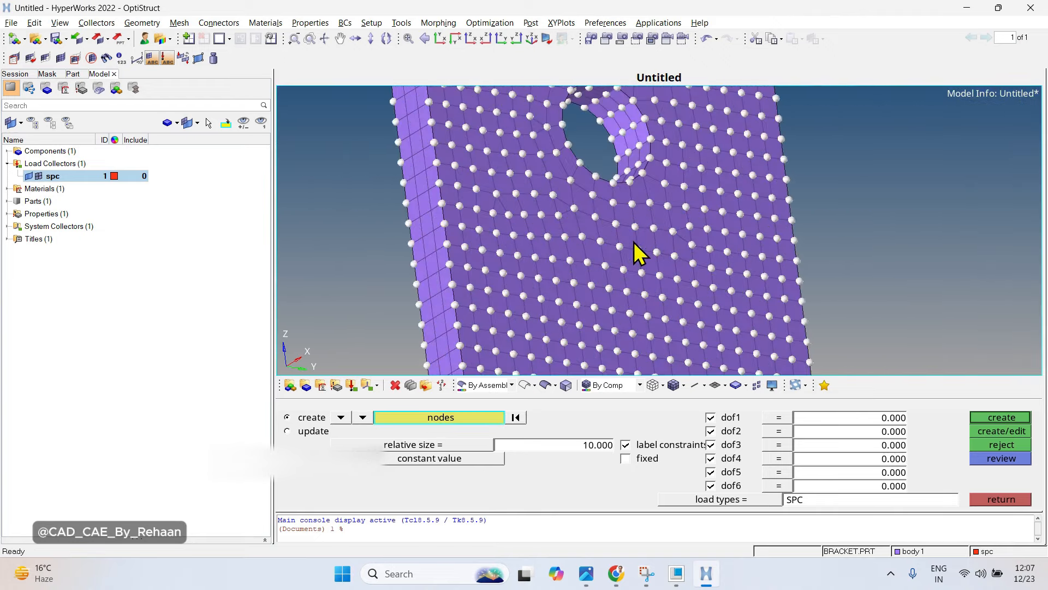
{"action": "scroll", "coordinate": [634, 242], "scroll_direction": "up", "scroll_amount": 3, "text": "ctrl"}
{"action": "left_click", "coordinate": [520, 419]}
Try selecting only the upper hole's inner-wall nodes by face from a single picked node, and clear the selection.
{"action": "right_click_drag", "start_coordinate": [615, 297], "coordinate": [610, 367], "text": "ctrl"}
{"action": "scroll", "coordinate": [622, 247], "scroll_direction": "up", "scroll_amount": 4, "text": "ctrl"}
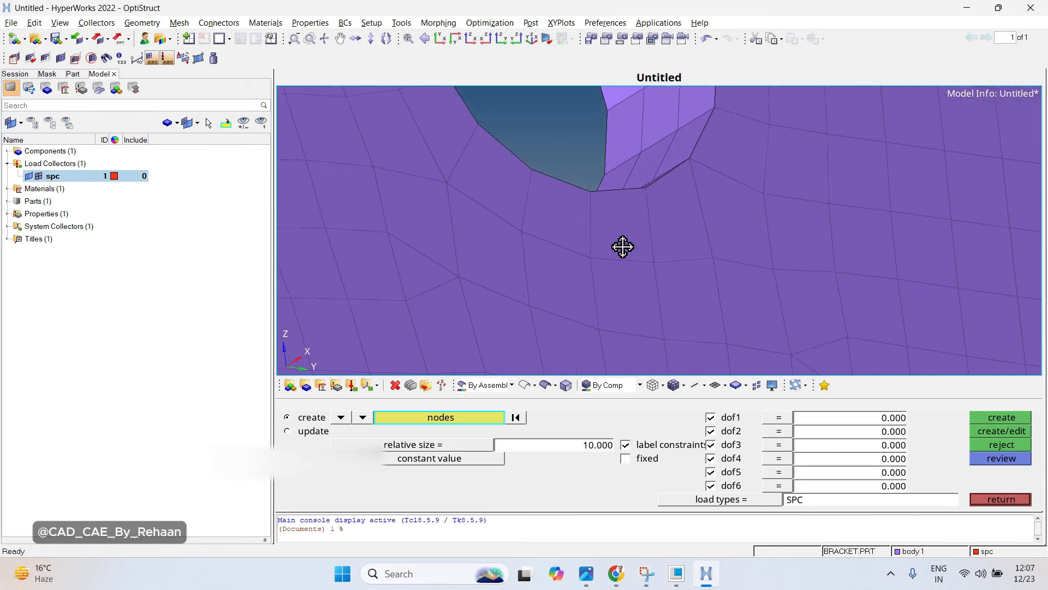
{"action": "right_click_drag", "start_coordinate": [623, 247], "coordinate": [574, 506], "text": "ctrl"}
{"action": "left_click", "coordinate": [581, 240]}
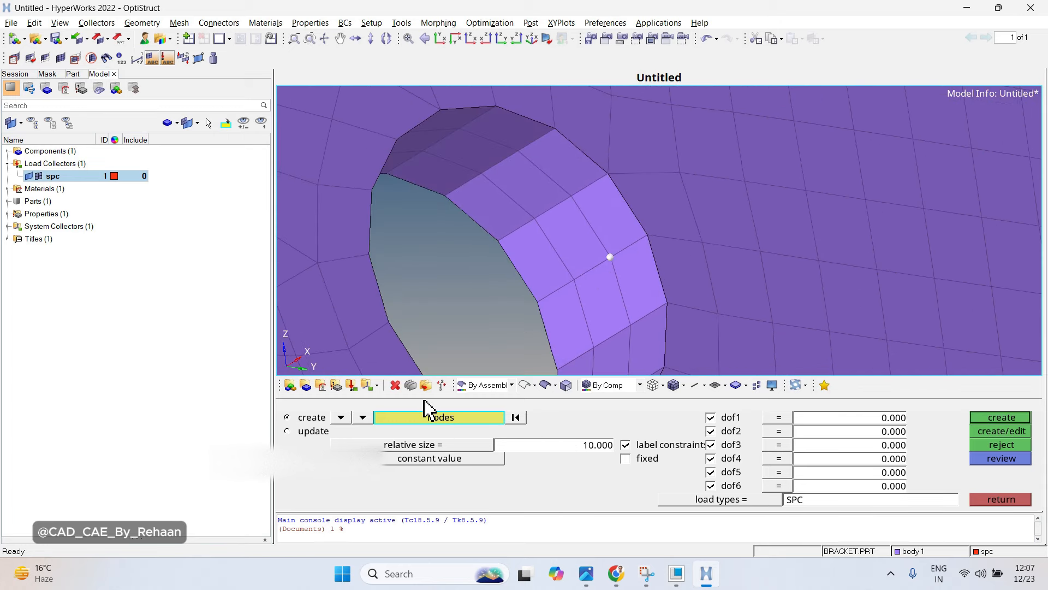
{"action": "left_click", "coordinate": [431, 416]}
{"action": "left_click", "coordinate": [698, 486]}
{"action": "scroll", "coordinate": [623, 244], "scroll_direction": "down", "scroll_amount": 3, "text": "ctrl"}
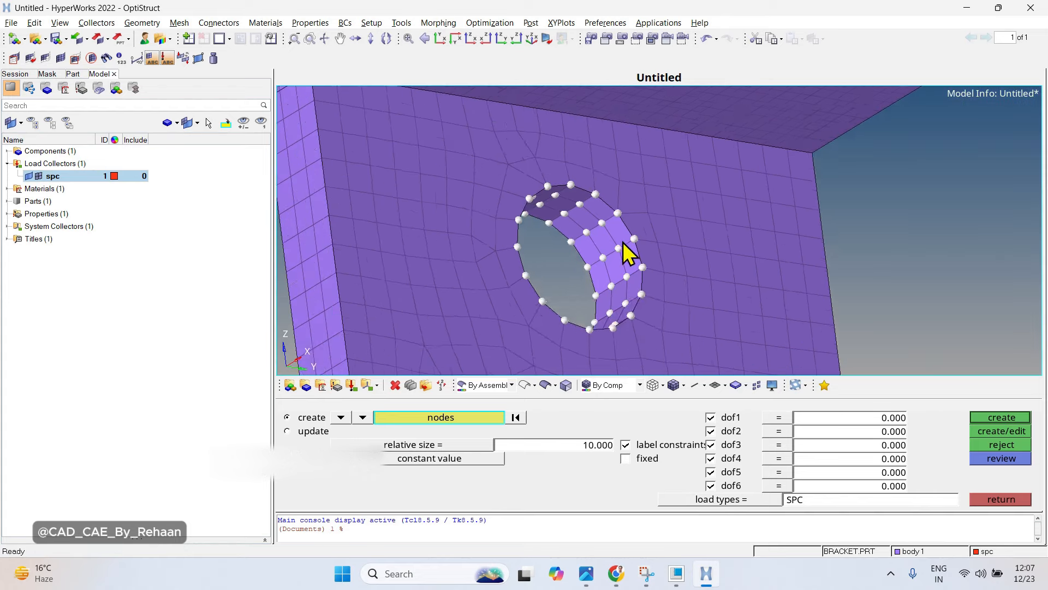
{"action": "scroll", "coordinate": [627, 254], "scroll_direction": "down", "scroll_amount": 3, "text": "ctrl"}
{"action": "left_click_drag", "start_coordinate": [626, 252], "coordinate": [648, 173], "text": "ctrl"}
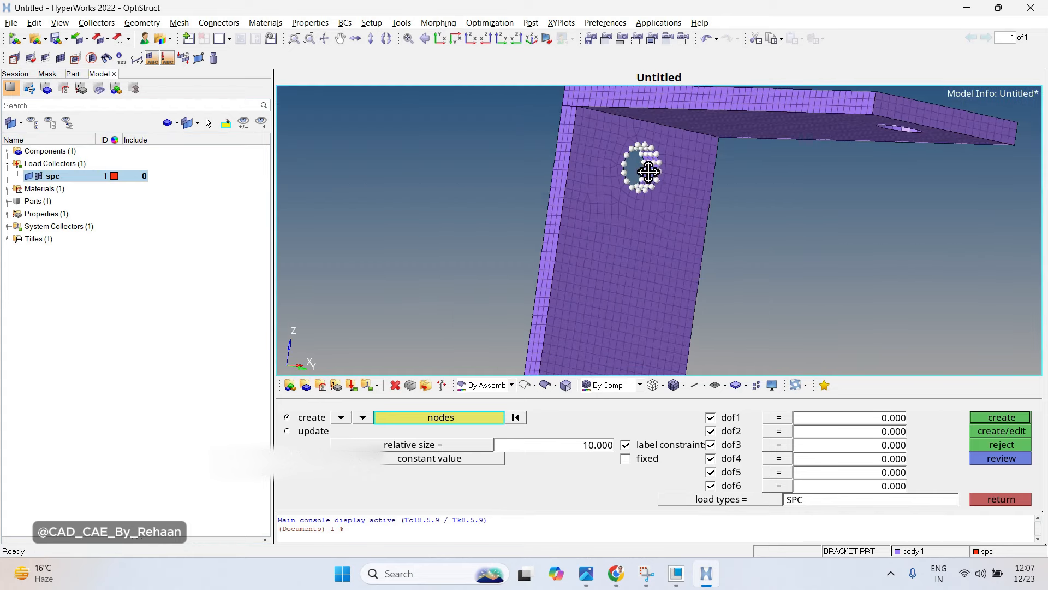
{"action": "scroll", "coordinate": [648, 173], "scroll_direction": "up", "scroll_amount": 5, "text": "ctrl"}
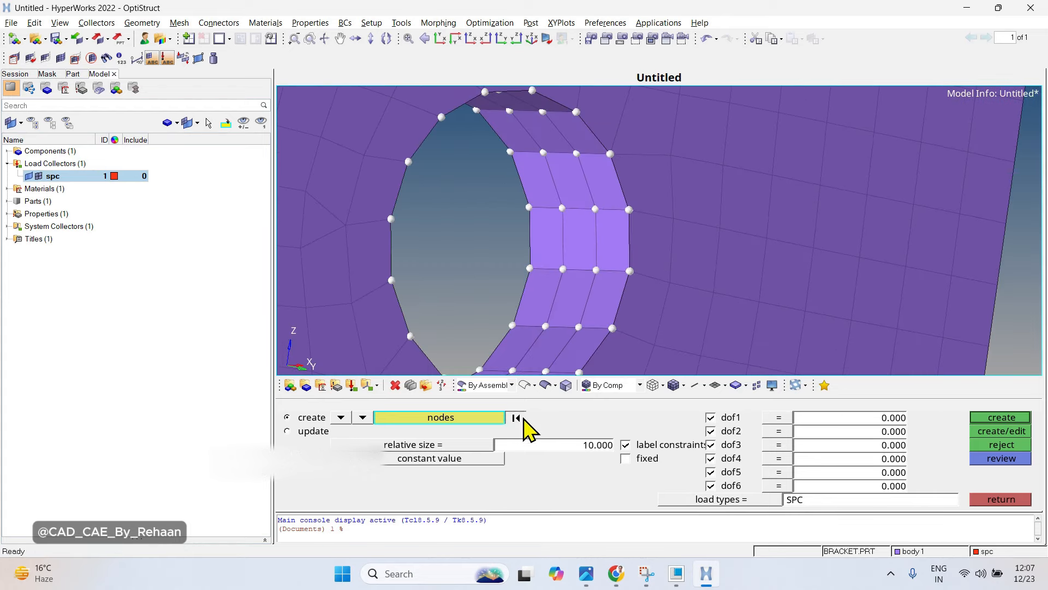
{"action": "left_click", "coordinate": [523, 418]}
Switch the constraint selection type to faces and select the inner wall of the vertical leg's lower hole.
{"action": "scroll", "coordinate": [608, 197], "scroll_direction": "down", "scroll_amount": 5, "text": "ctrl"}
{"action": "right_click_drag", "start_coordinate": [611, 227], "coordinate": [606, 102], "text": "ctrl"}
{"action": "scroll", "coordinate": [579, 311], "scroll_direction": "down", "scroll_amount": 2, "text": "ctrl"}
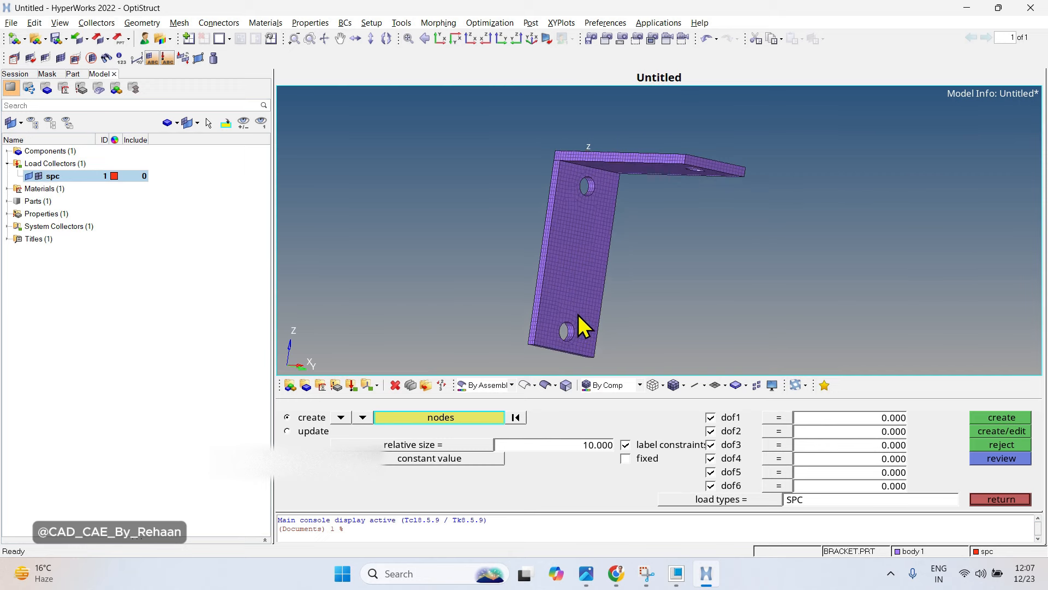
{"action": "scroll", "coordinate": [578, 315], "scroll_direction": "up", "scroll_amount": 5, "text": "ctrl"}
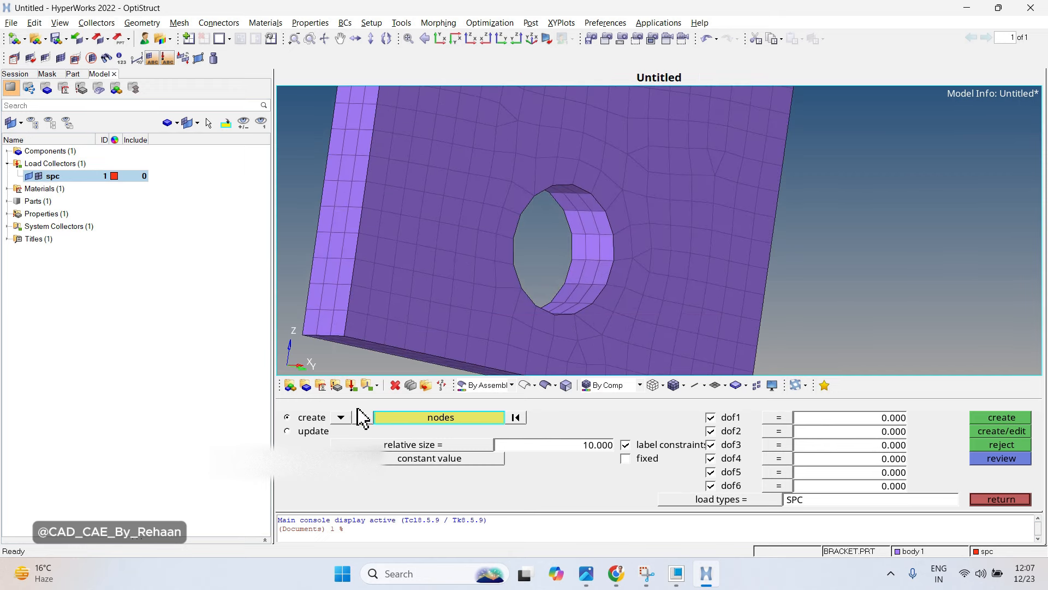
{"action": "left_click", "coordinate": [361, 417]}
{"action": "left_click", "coordinate": [393, 443]}
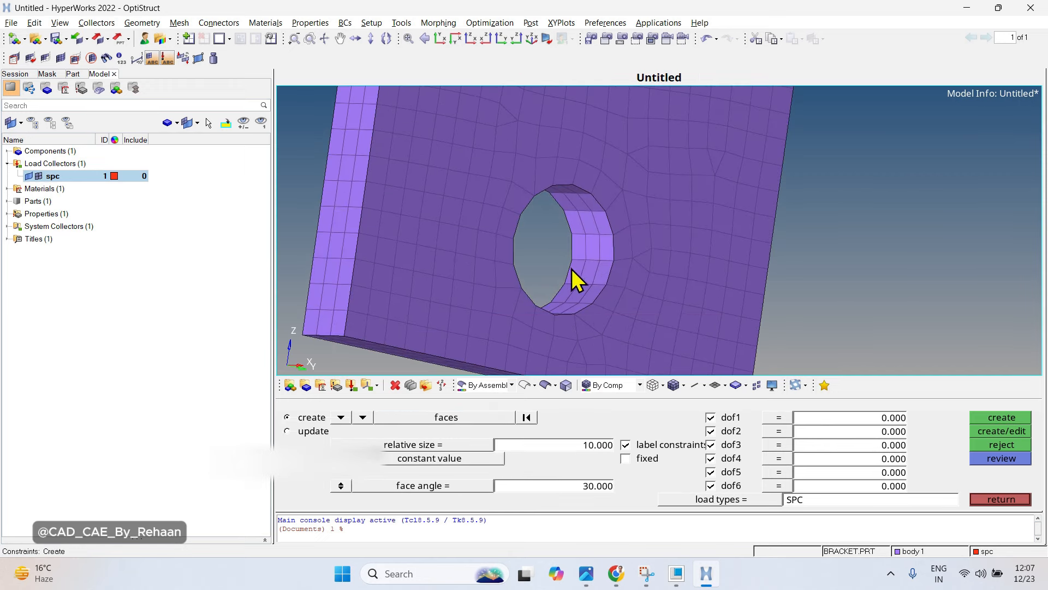
{"action": "left_click", "coordinate": [572, 268]}
{"action": "left_click_drag", "start_coordinate": [607, 237], "coordinate": [709, 346], "text": "ctrl"}
{"action": "scroll", "coordinate": [713, 244], "scroll_direction": "down", "scroll_amount": 5, "text": "ctrl"}
{"action": "scroll", "coordinate": [765, 296], "scroll_direction": "up", "scroll_amount": 5, "text": "ctrl"}
{"action": "right_click_drag", "start_coordinate": [765, 296], "coordinate": [444, 289], "text": "ctrl"}
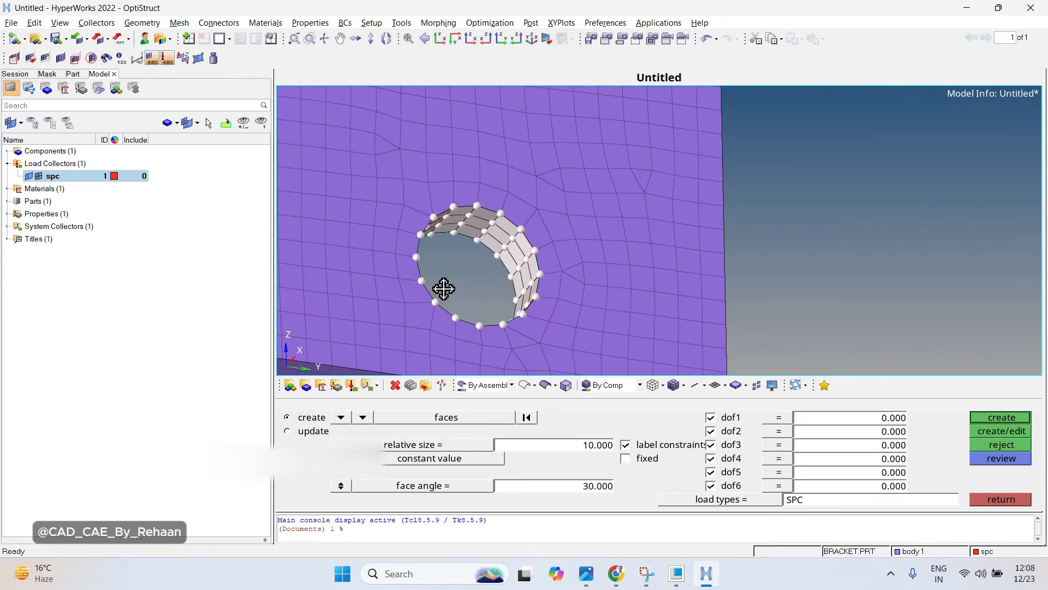
{"action": "scroll", "coordinate": [443, 288], "scroll_direction": "down", "scroll_amount": 4, "text": "ctrl"}
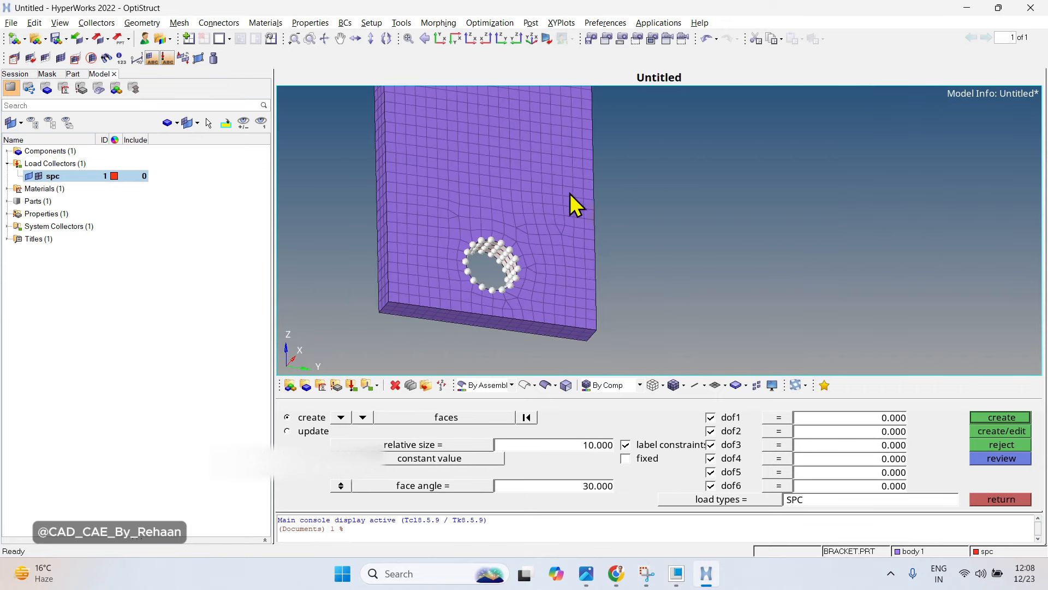
Add the inner wall face of the vertical leg's upper hole to the constraint selection.
{"action": "right_click_drag", "start_coordinate": [569, 194], "coordinate": [672, 444], "text": "ctrl"}
{"action": "scroll", "coordinate": [627, 180], "scroll_direction": "up", "scroll_amount": 4, "text": "ctrl"}
{"action": "right_click_drag", "start_coordinate": [627, 178], "coordinate": [676, 446], "text": "ctrl"}
{"action": "scroll", "coordinate": [642, 306], "scroll_direction": "up", "scroll_amount": 3, "text": "ctrl"}
{"action": "right_click_drag", "start_coordinate": [641, 306], "coordinate": [631, 228], "text": "ctrl"}
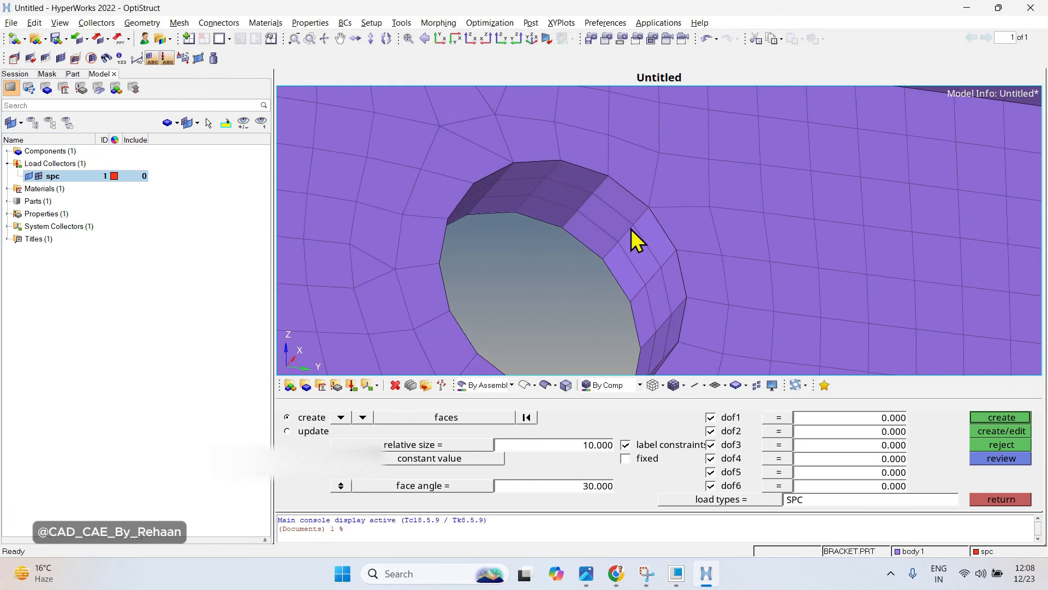
{"action": "left_click", "coordinate": [631, 228]}
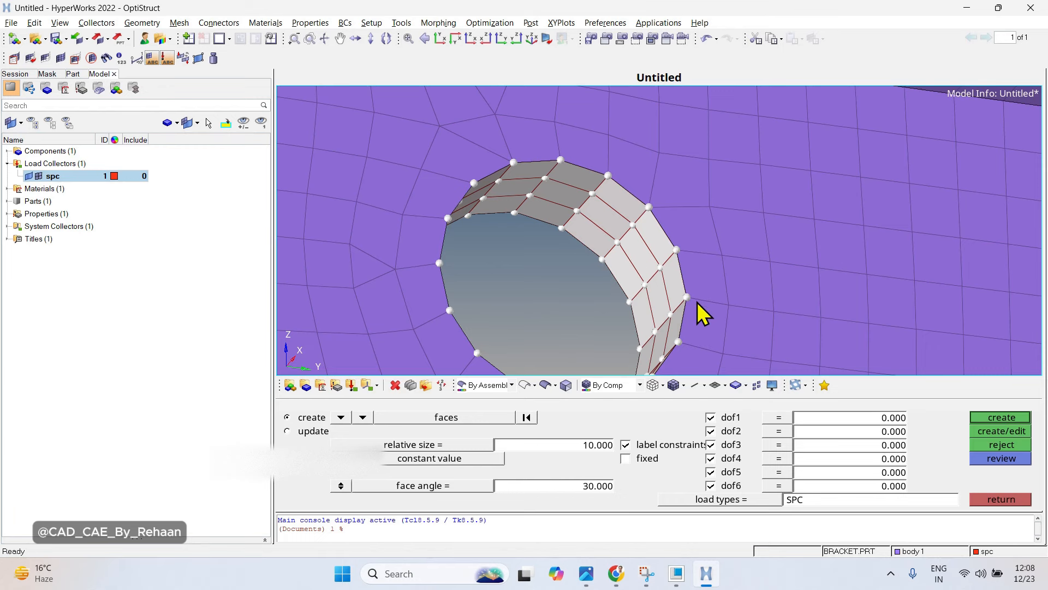
{"action": "scroll", "coordinate": [697, 303], "scroll_direction": "down", "scroll_amount": 6}
{"action": "scroll", "coordinate": [658, 166], "scroll_direction": "down", "scroll_amount": 2}
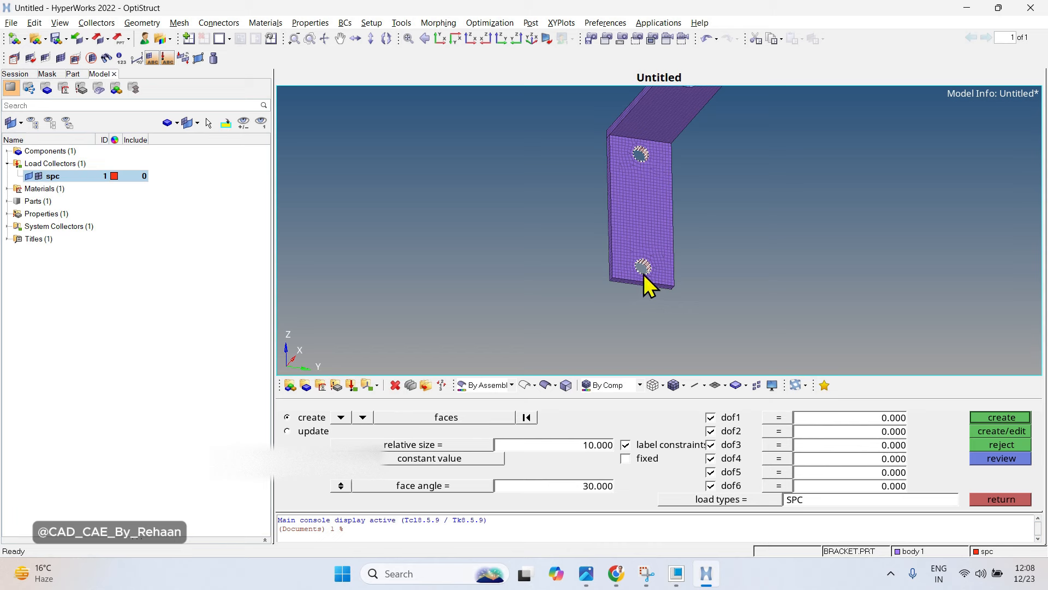
Create the SPC constraints with all six dofs at 0.000 on both selected hole walls and leave the constraints panel.
{"action": "left_click", "coordinate": [1005, 417]}
{"action": "scroll", "coordinate": [630, 238], "scroll_direction": "up", "scroll_amount": 4}
{"action": "scroll", "coordinate": [643, 257], "scroll_direction": "up", "scroll_amount": 5}
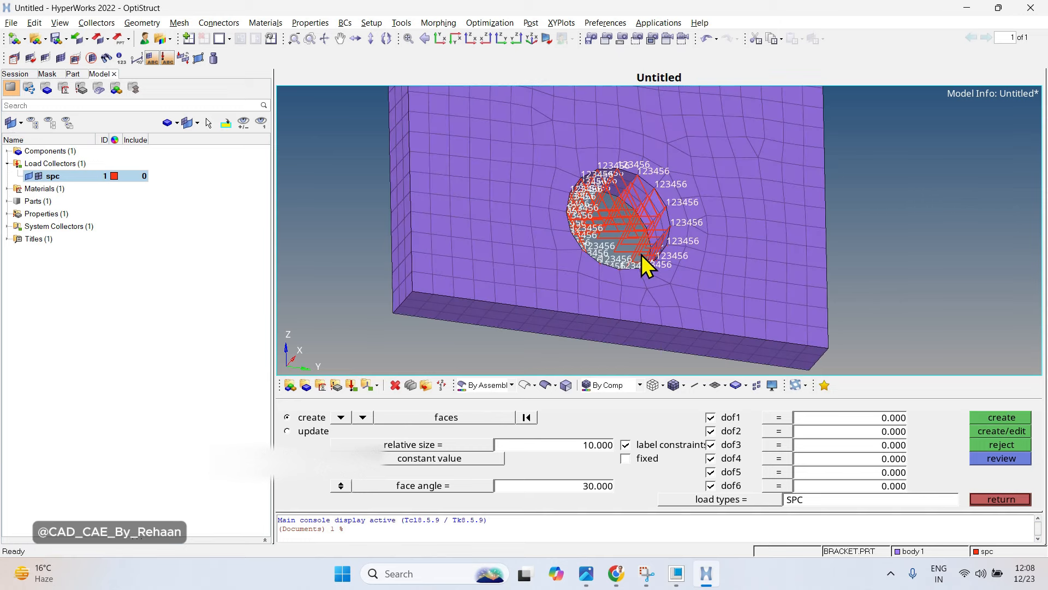
{"action": "scroll", "coordinate": [626, 211], "scroll_direction": "down", "scroll_amount": 6}
{"action": "left_click_drag", "start_coordinate": [626, 204], "coordinate": [673, 304], "text": "ctrl"}
{"action": "scroll", "coordinate": [673, 304], "scroll_direction": "down", "scroll_amount": 4}
{"action": "right_click_drag", "start_coordinate": [660, 246], "coordinate": [597, 244], "text": "ctrl"}
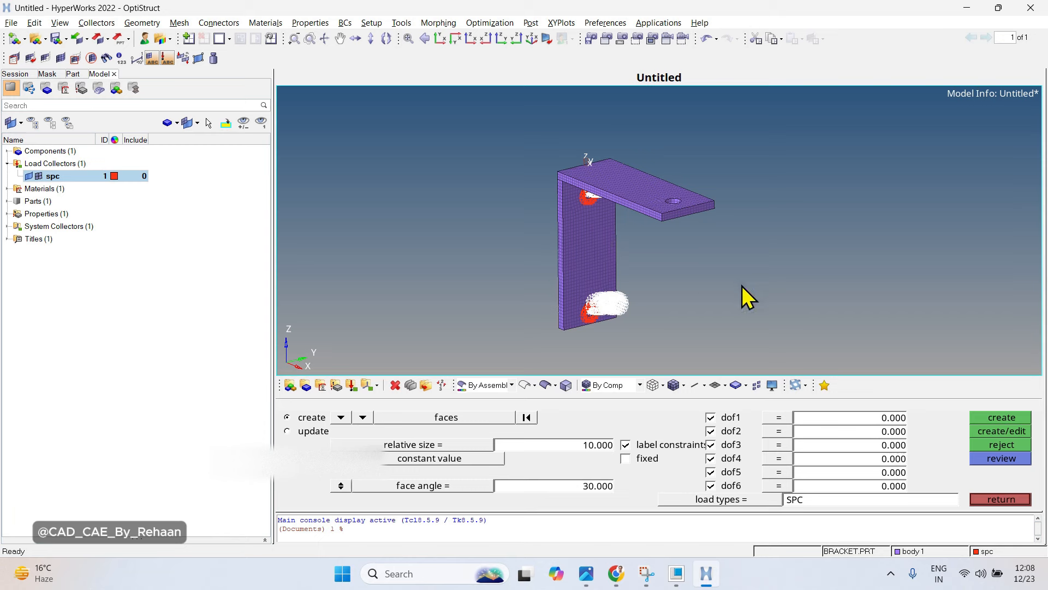
{"action": "left_click", "coordinate": [1002, 499]}
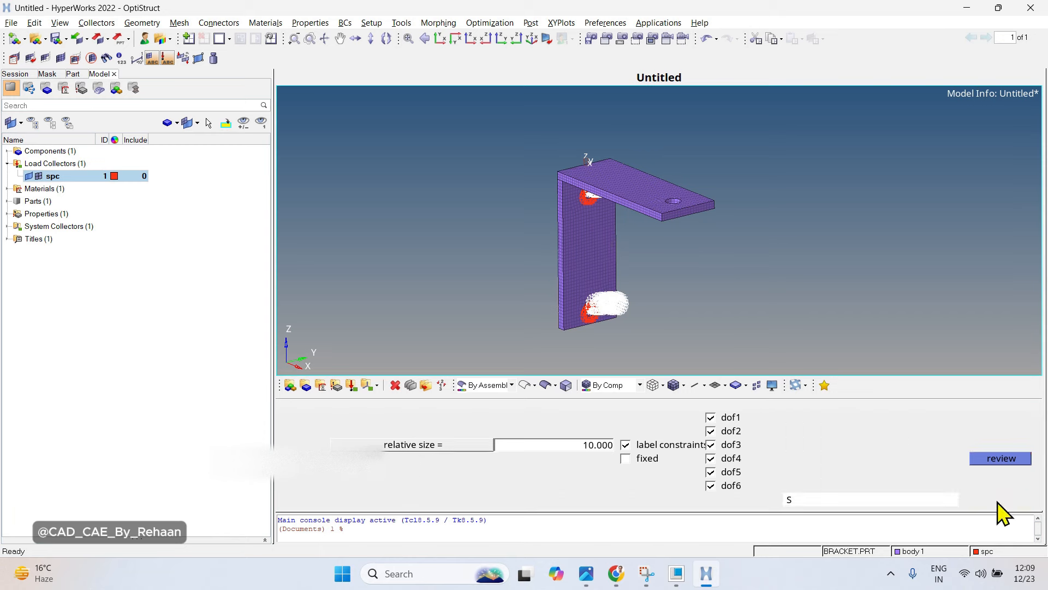
Create a load collector named force and set its color to yellow.
{"action": "left_click", "coordinate": [50, 164]}
{"action": "right_click", "coordinate": [51, 163]}
{"action": "left_click", "coordinate": [180, 214]}
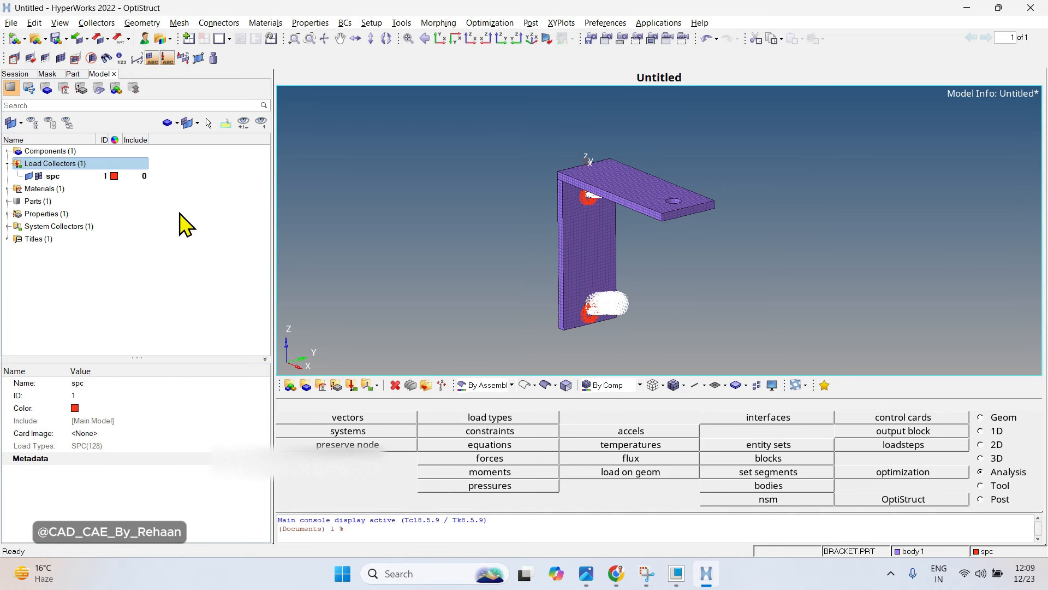
{"action": "right_click", "coordinate": [181, 234]}
{"action": "mouse_move", "coordinate": [200, 238]}
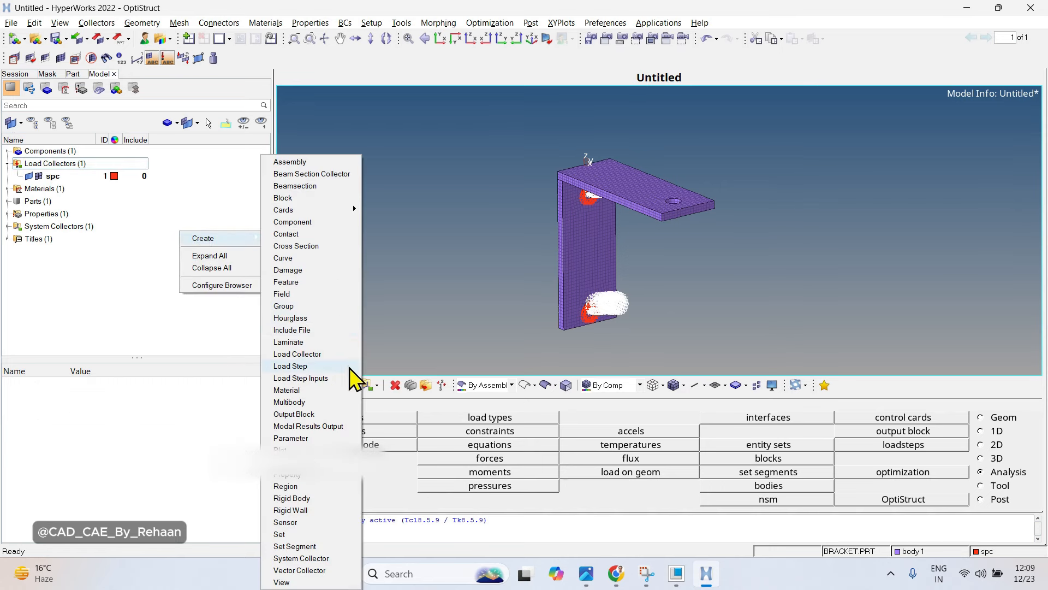
{"action": "left_click", "coordinate": [302, 355]}
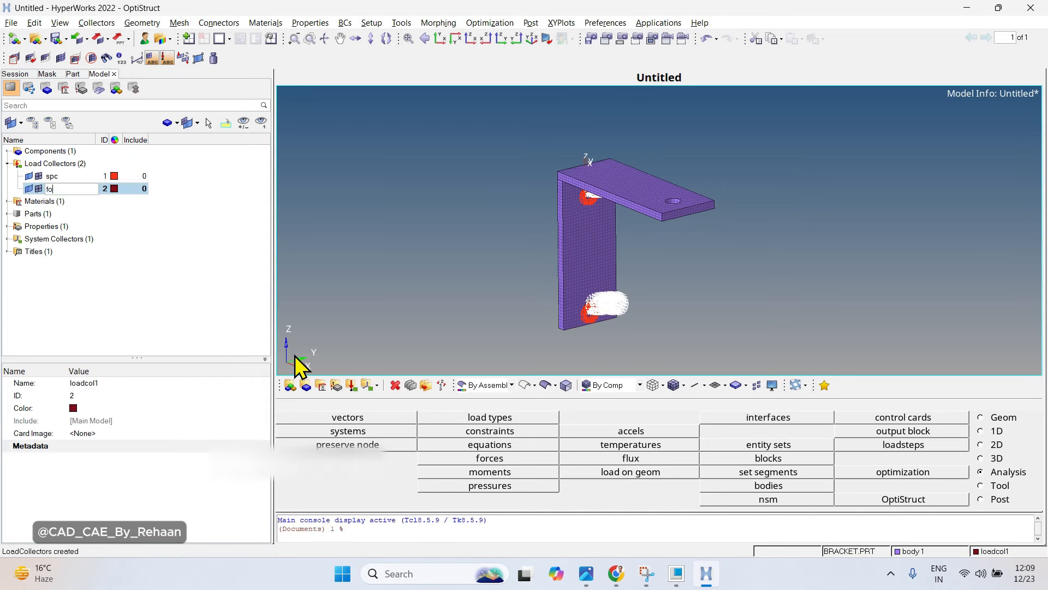
{"action": "type", "text": "force"}
{"action": "key", "text": "Return"}
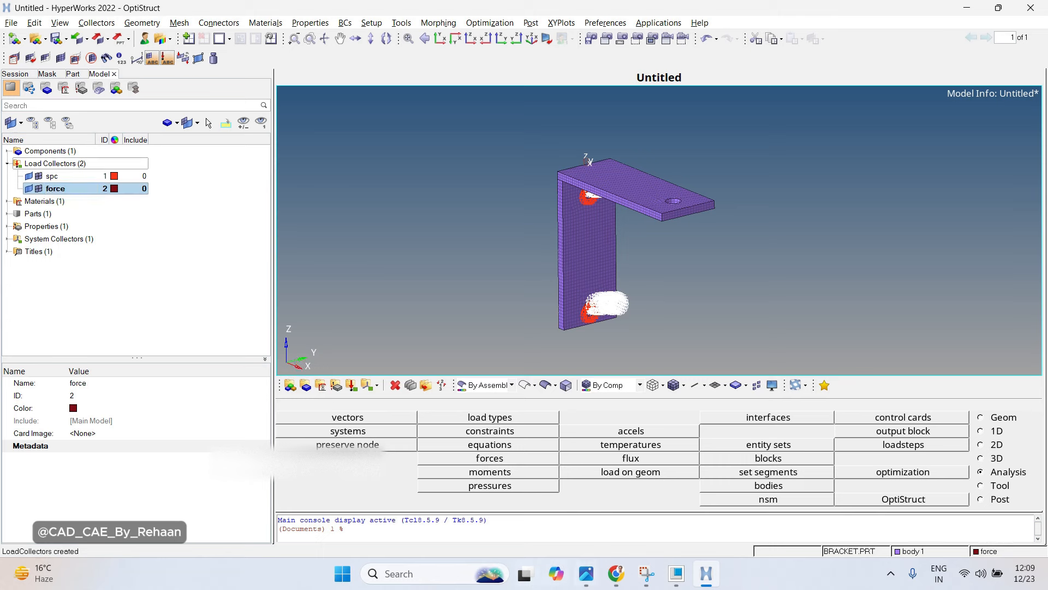
{"action": "left_click", "coordinate": [114, 189]}
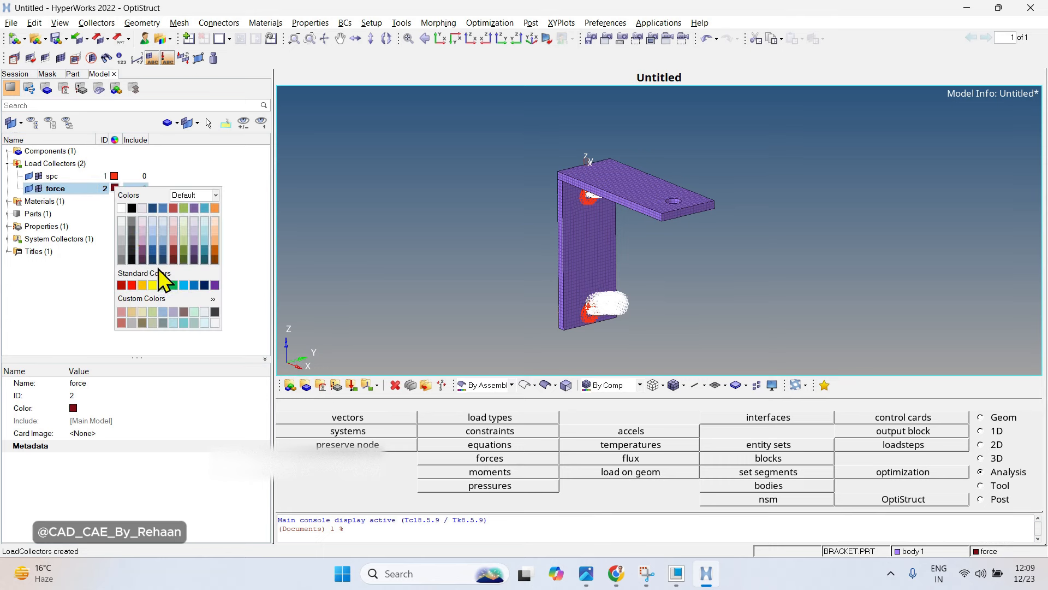
{"action": "left_click", "coordinate": [152, 285]}
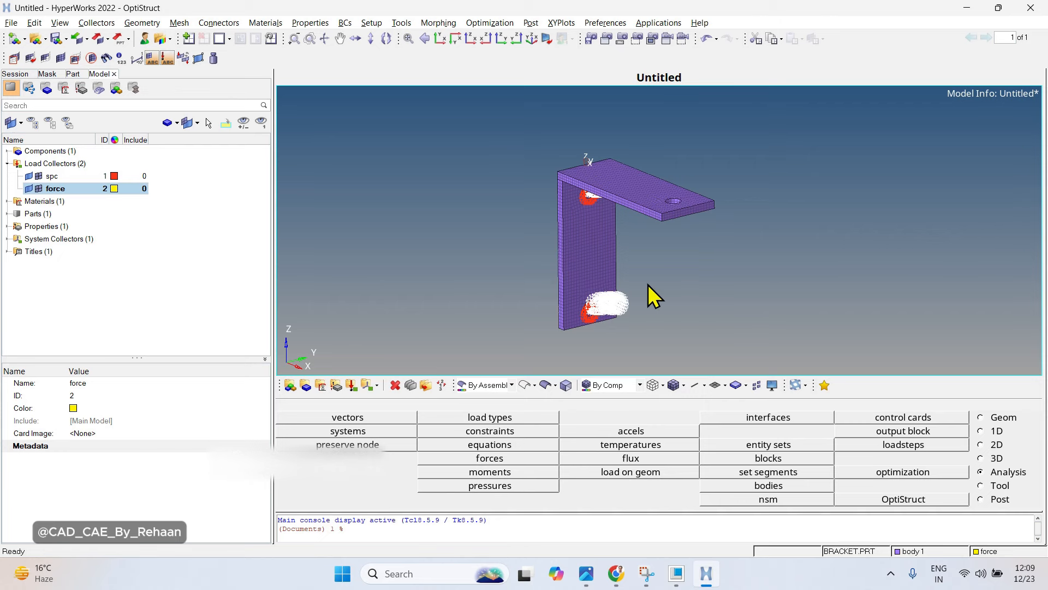
Examine the mesh around and inside the hole near the free end of the bracket's horizontal leg.
{"action": "scroll", "coordinate": [713, 237], "scroll_direction": "up", "scroll_amount": 8, "text": "ctrl"}
{"action": "right_click_drag", "start_coordinate": [716, 218], "coordinate": [758, 385], "text": "ctrl"}
{"action": "left_click_drag", "start_coordinate": [618, 241], "coordinate": [705, 301], "text": "ctrl"}
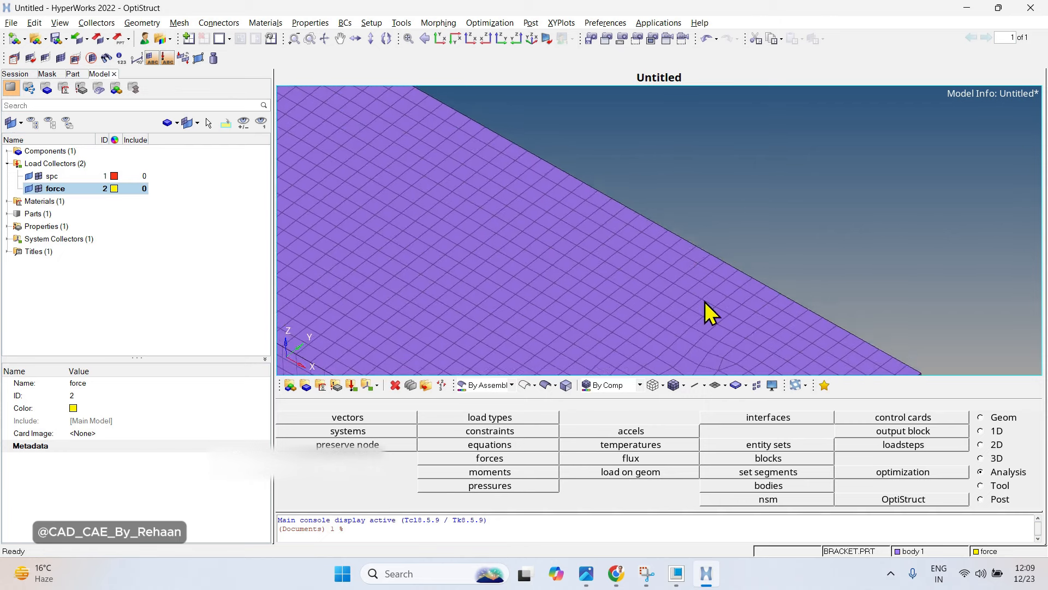
{"action": "scroll", "coordinate": [706, 301], "scroll_direction": "down", "scroll_amount": 4, "text": "ctrl"}
{"action": "right_click_drag", "start_coordinate": [705, 302], "coordinate": [676, 225], "text": "ctrl"}
{"action": "scroll", "coordinate": [650, 298], "scroll_direction": "down", "scroll_amount": 2, "text": "ctrl"}
{"action": "left_click_drag", "start_coordinate": [667, 300], "coordinate": [682, 323], "text": "ctrl"}
{"action": "scroll", "coordinate": [683, 323], "scroll_direction": "up", "scroll_amount": 5, "text": "ctrl"}
{"action": "right_click_drag", "start_coordinate": [666, 323], "coordinate": [662, 267], "text": "ctrl"}
{"action": "scroll", "coordinate": [661, 266], "scroll_direction": "up", "scroll_amount": 4, "text": "ctrl"}
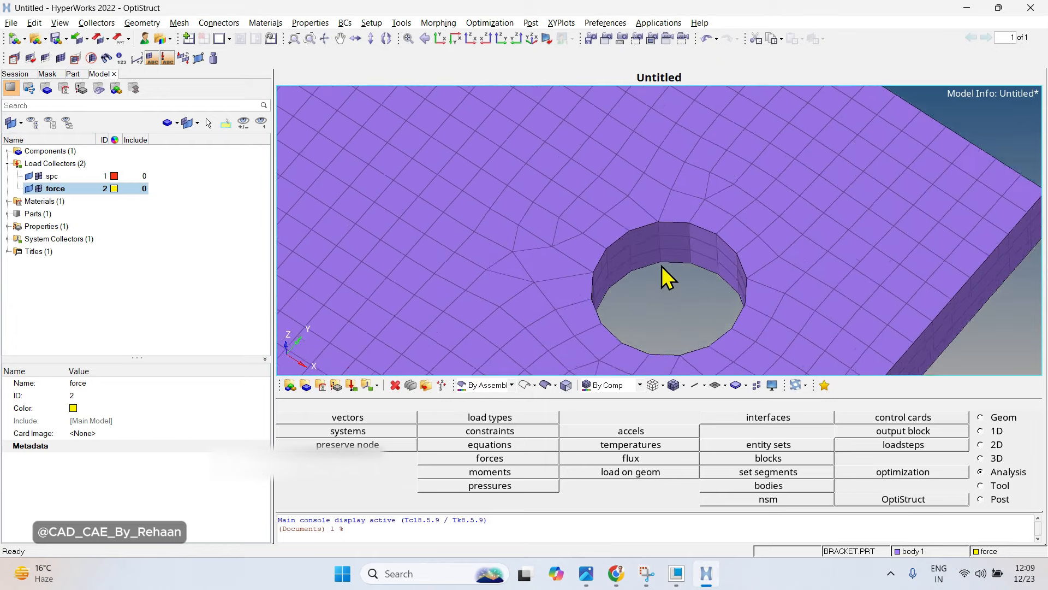
{"action": "scroll", "coordinate": [662, 266], "scroll_direction": "up", "scroll_amount": 1, "text": "ctrl"}
{"action": "scroll", "coordinate": [663, 300], "scroll_direction": "down", "scroll_amount": 5, "text": "ctrl"}
{"action": "left_click_drag", "start_coordinate": [665, 303], "coordinate": [670, 257], "text": "ctrl"}
{"action": "right_click_drag", "start_coordinate": [666, 131], "coordinate": [673, 218], "text": "ctrl"}
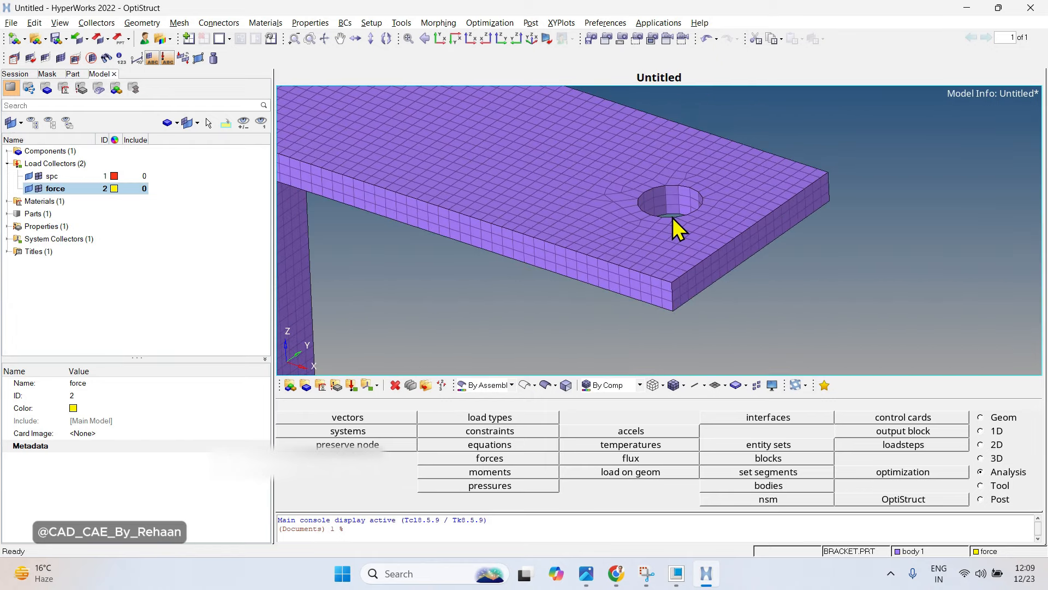
{"action": "scroll", "coordinate": [673, 218], "scroll_direction": "up", "scroll_amount": 3, "text": "ctrl"}
{"action": "scroll", "coordinate": [673, 219], "scroll_direction": "down", "scroll_amount": 3, "text": "ctrl"}
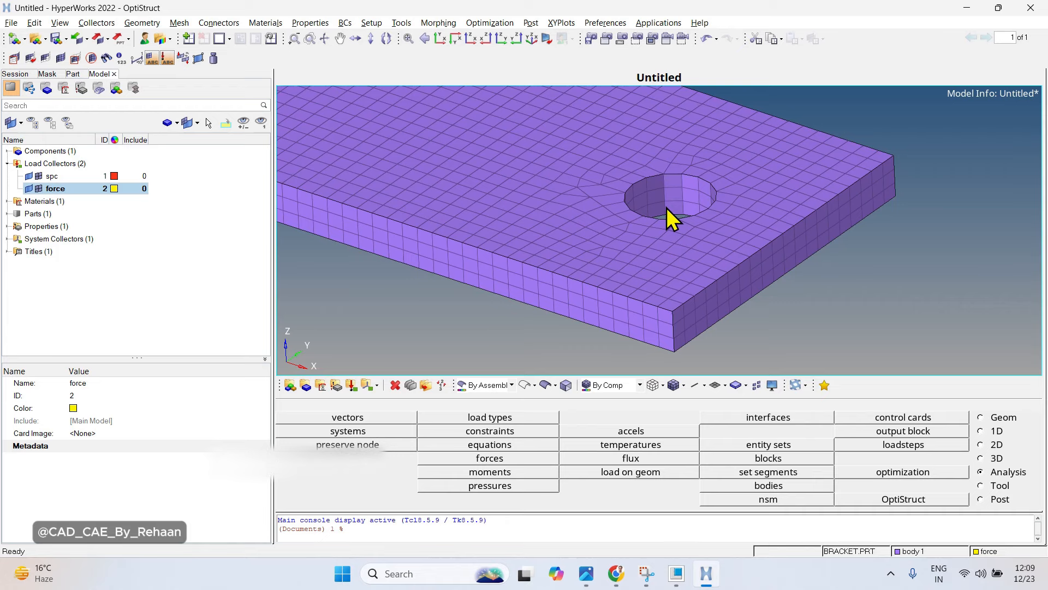
{"action": "left_click_drag", "start_coordinate": [671, 219], "coordinate": [687, 298], "text": "ctrl"}
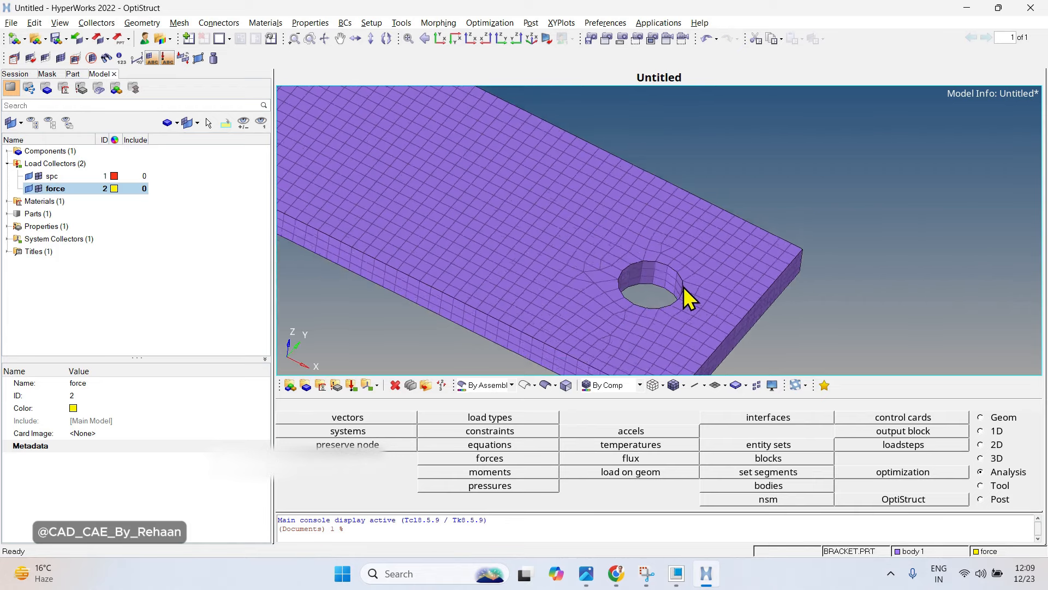
{"action": "scroll", "coordinate": [681, 287], "scroll_direction": "up", "scroll_amount": 2, "text": "ctrl"}
{"action": "scroll", "coordinate": [662, 285], "scroll_direction": "down", "scroll_amount": 3, "text": "ctrl"}
{"action": "scroll", "coordinate": [667, 279], "scroll_direction": "up", "scroll_amount": 8, "text": "ctrl"}
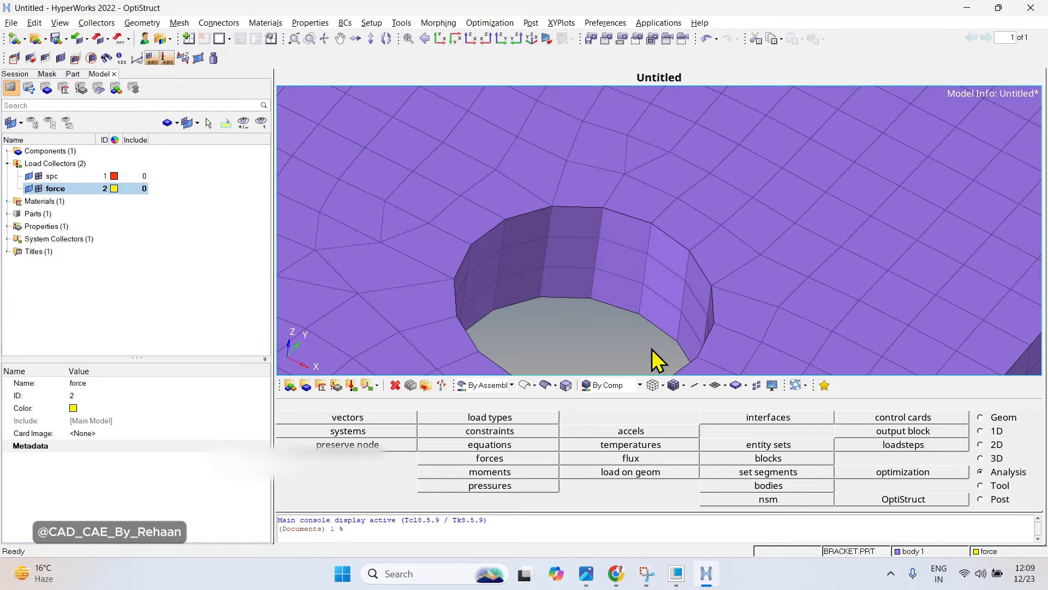
{"action": "scroll", "coordinate": [653, 350], "scroll_direction": "down", "scroll_amount": 8, "text": "ctrl"}
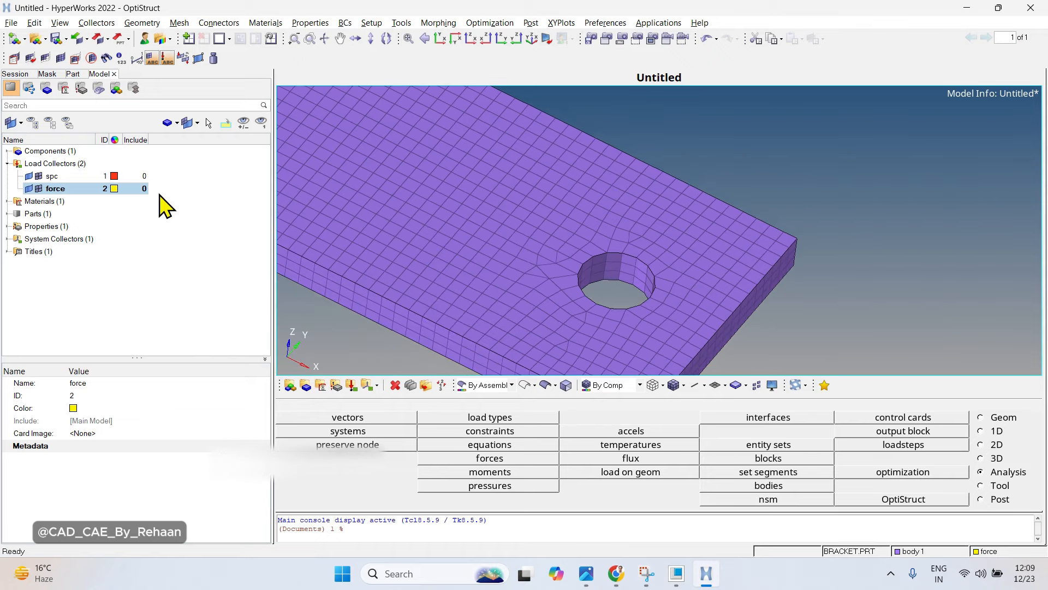
Create a component named rigid and set its color to red.
{"action": "left_click", "coordinate": [7, 163]}
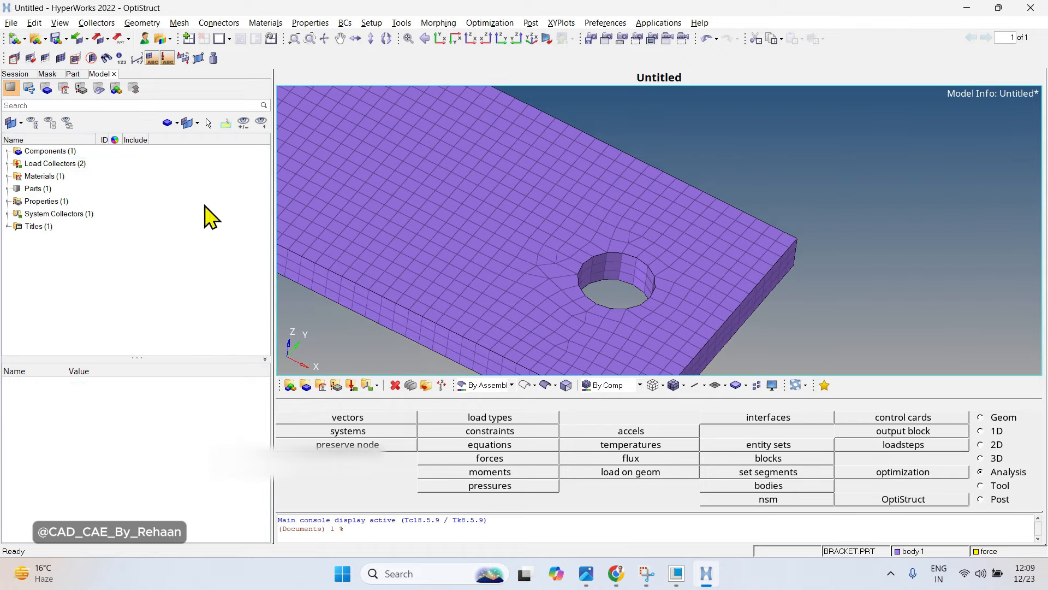
{"action": "left_click", "coordinate": [60, 152]}
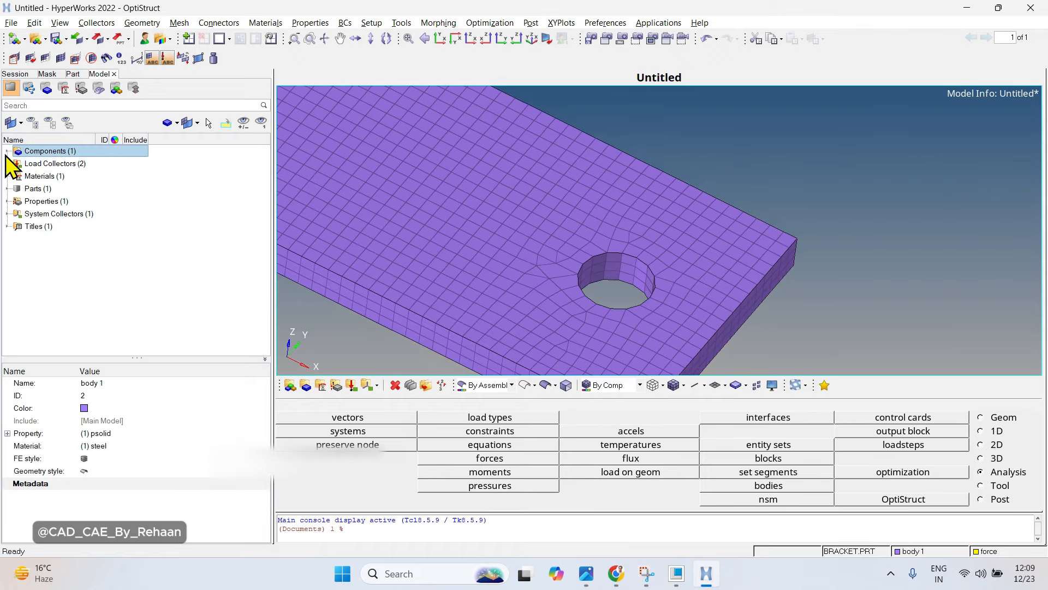
{"action": "left_click", "coordinate": [7, 151]}
{"action": "right_click", "coordinate": [46, 159]}
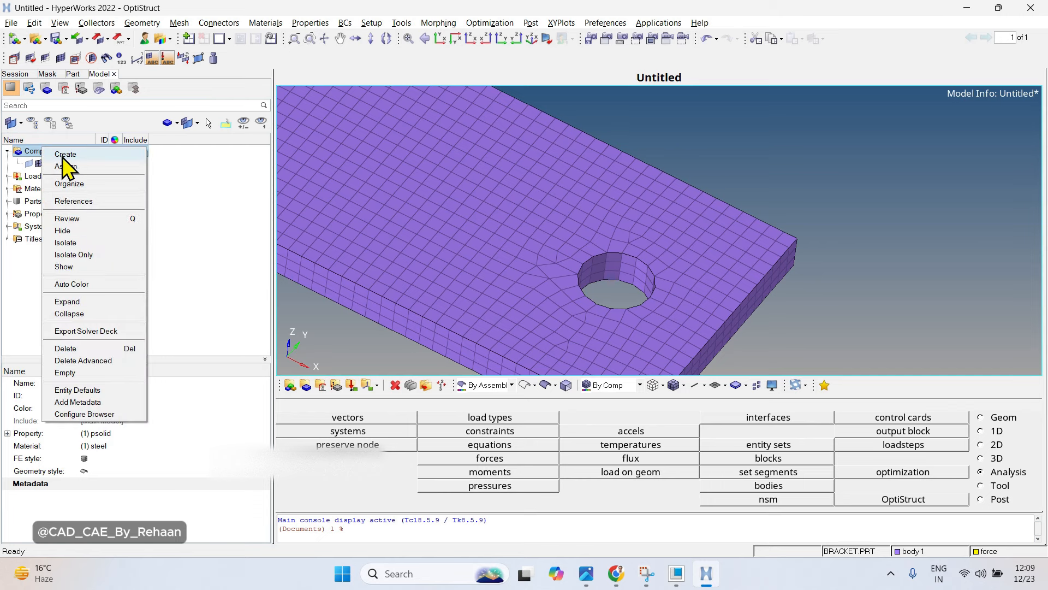
{"action": "left_click", "coordinate": [194, 216]}
{"action": "right_click", "coordinate": [192, 209]}
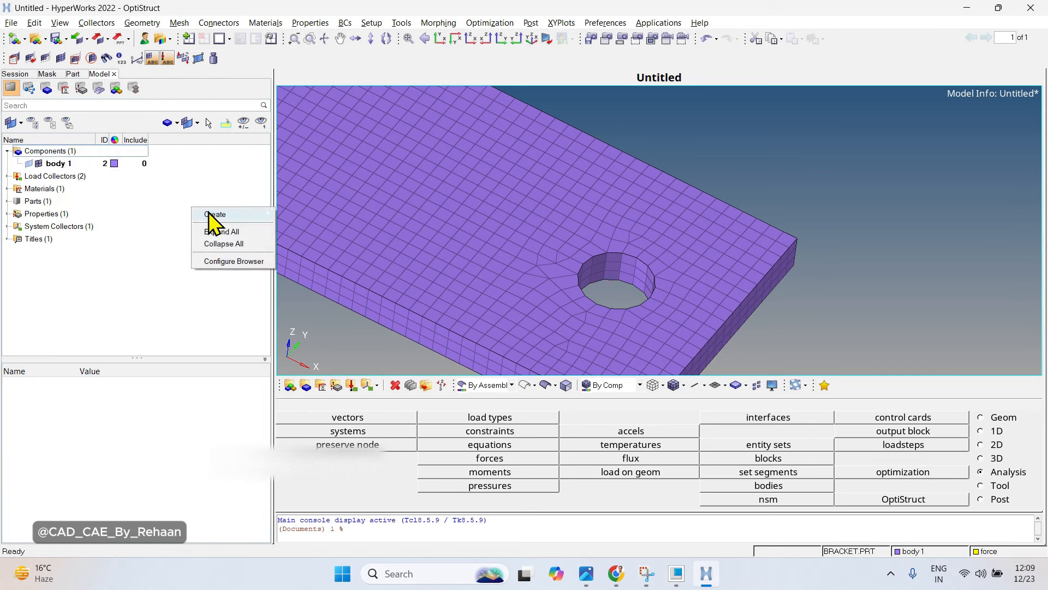
{"action": "mouse_move", "coordinate": [213, 215]}
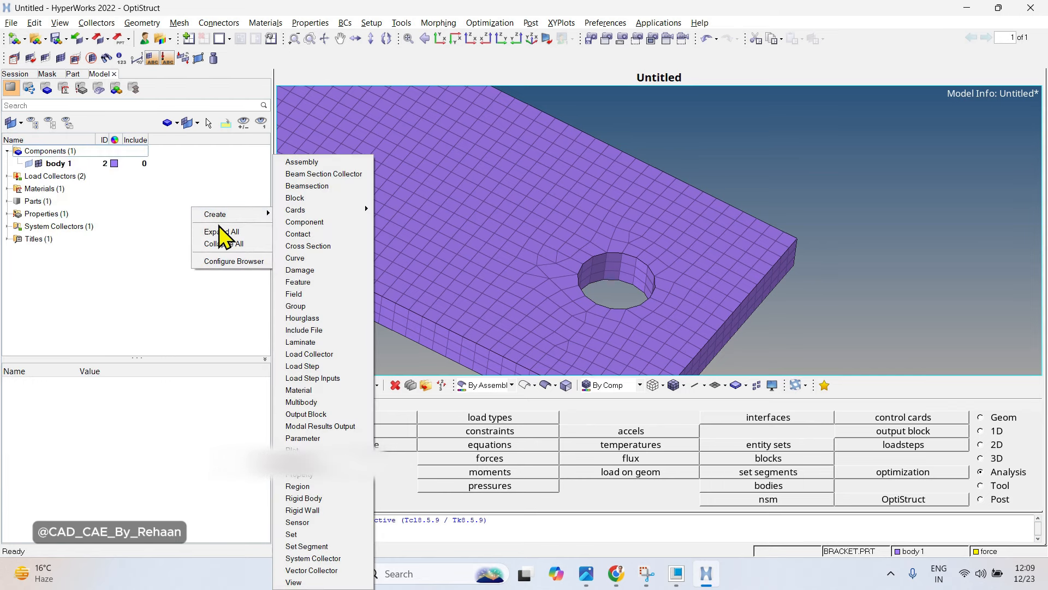
{"action": "left_click", "coordinate": [320, 224]}
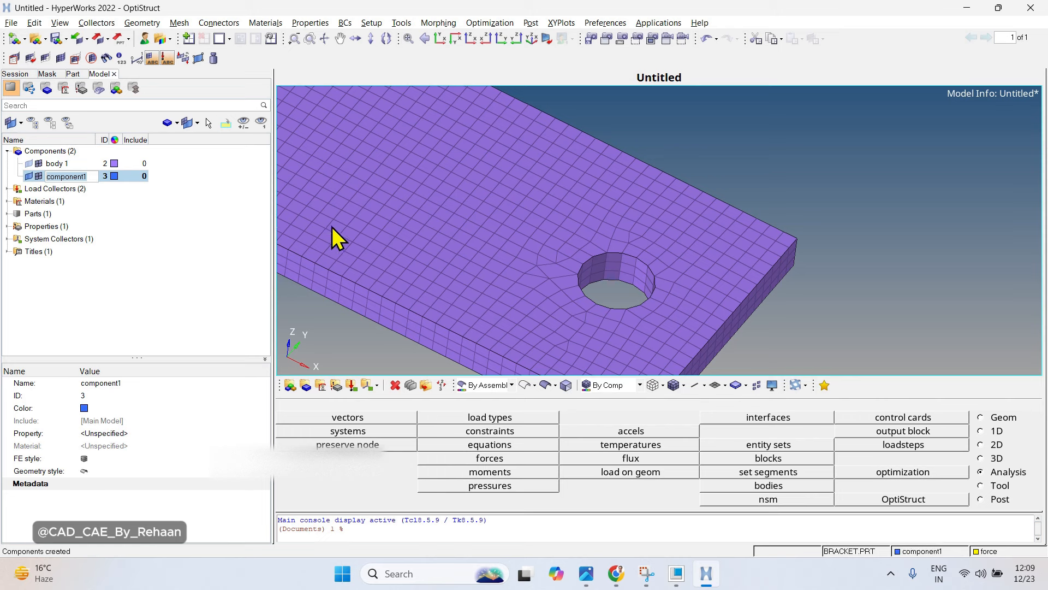
{"action": "type", "text": "rigid"}
{"action": "key", "text": "Return"}
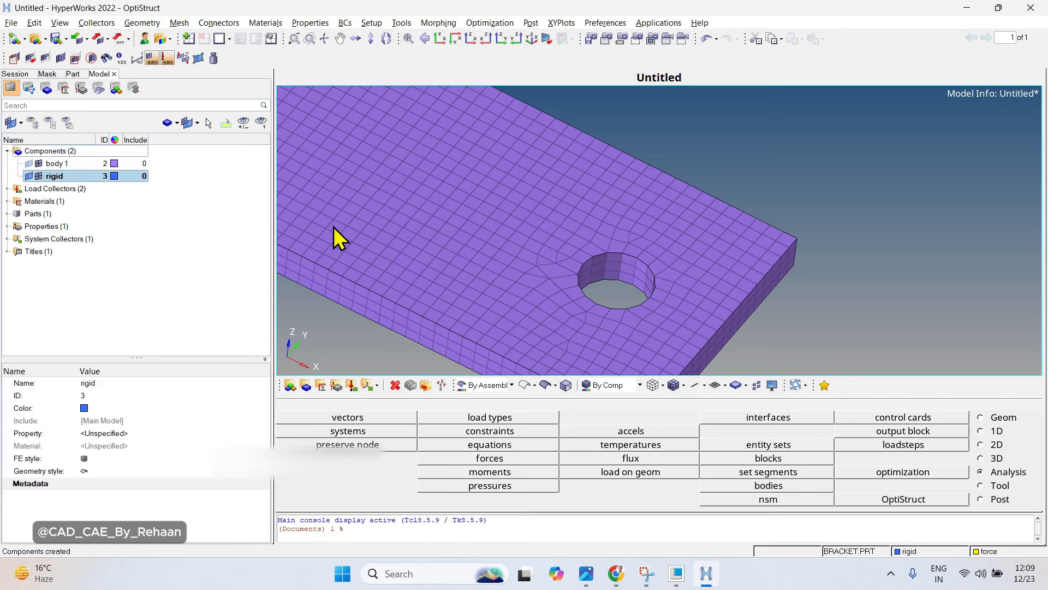
{"action": "left_click", "coordinate": [115, 176]}
{"action": "left_click", "coordinate": [133, 275]}
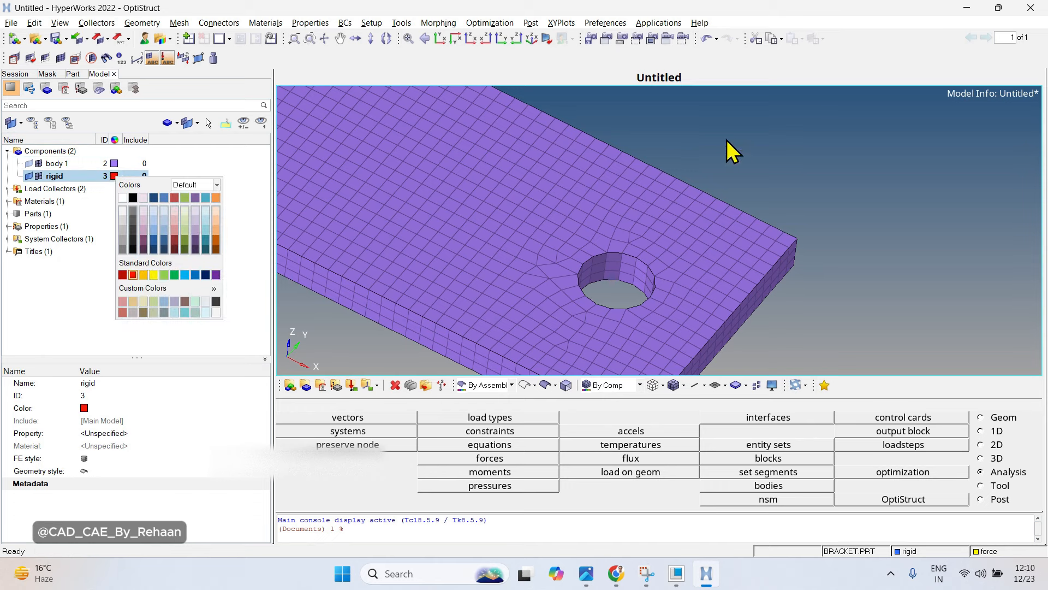
Start creating an RBE2 rigid element with a selected independent node and a single dependent node.
{"action": "left_click", "coordinate": [994, 432]}
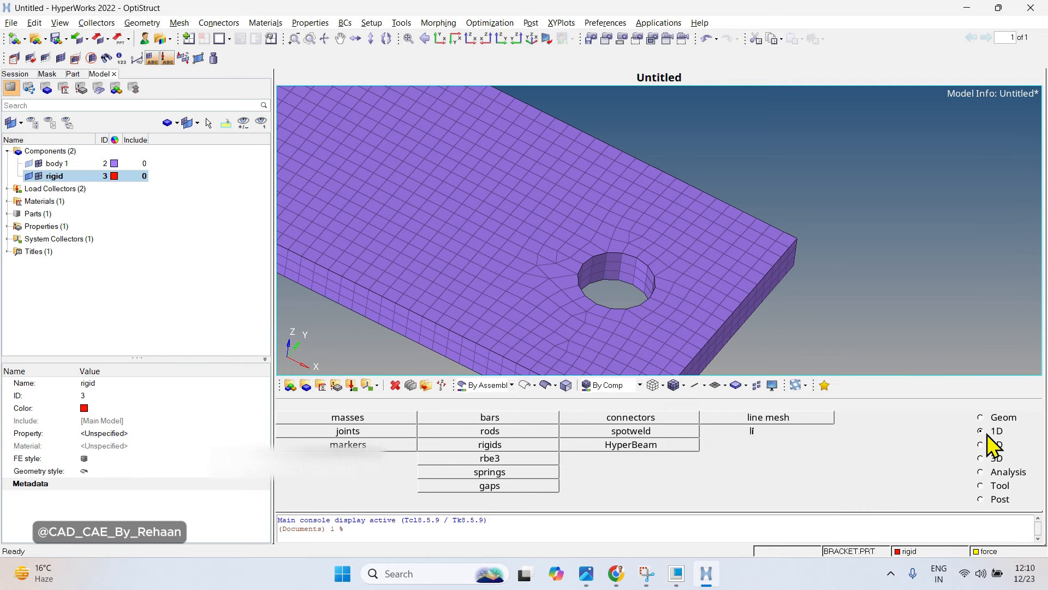
{"action": "left_click", "coordinate": [490, 444]}
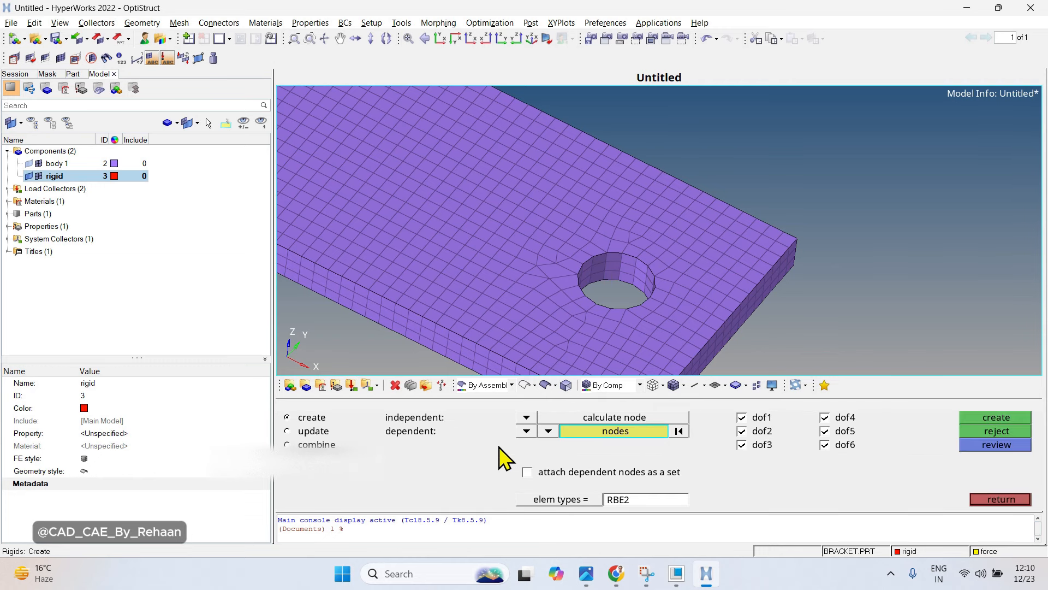
{"action": "left_click", "coordinate": [526, 417]}
{"action": "left_click", "coordinate": [497, 436]}
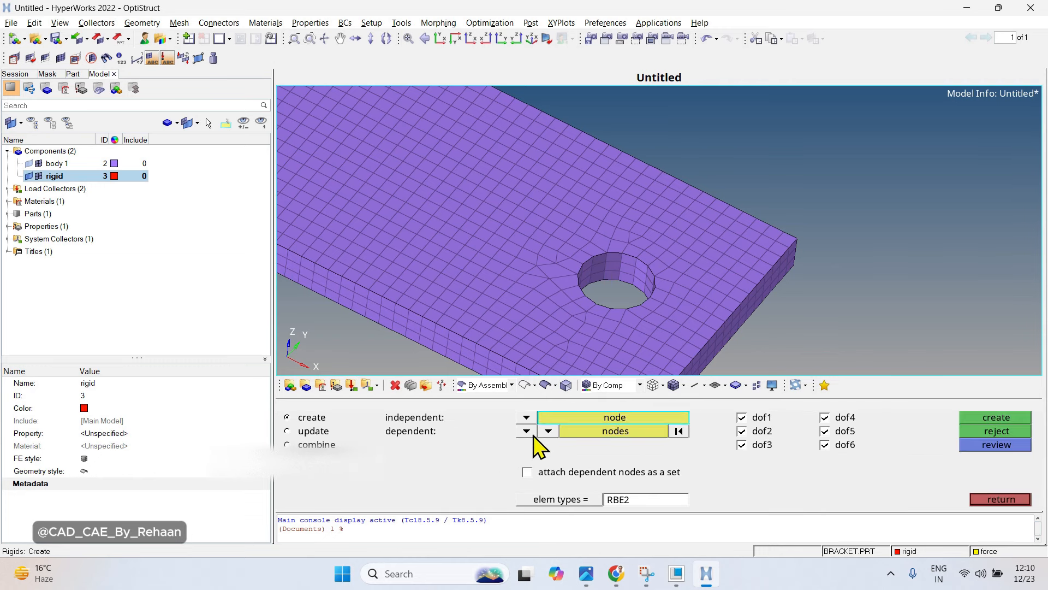
{"action": "left_click", "coordinate": [547, 431]}
{"action": "left_click", "coordinate": [499, 429]}
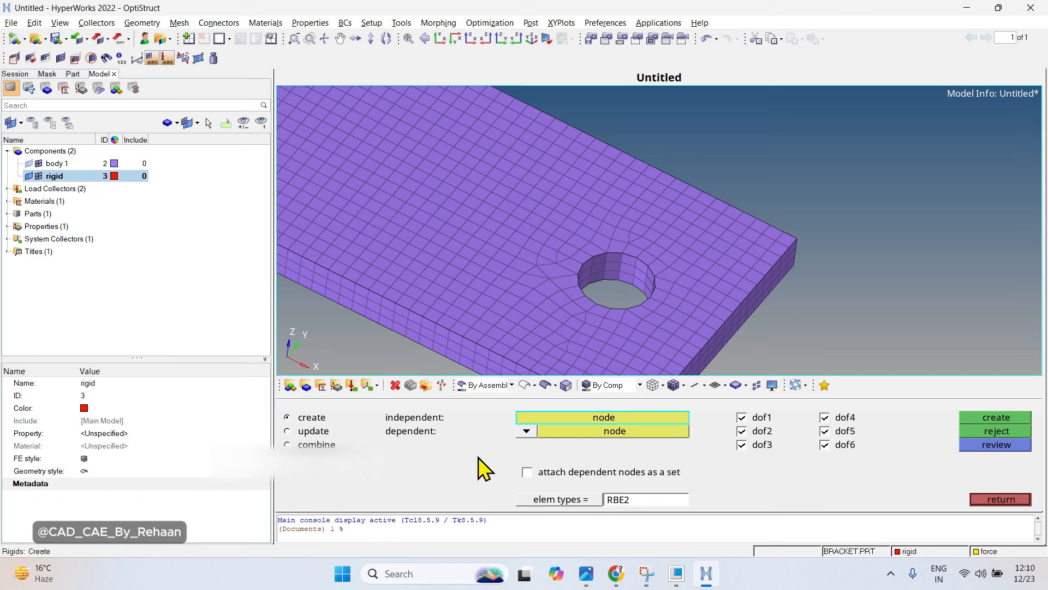
Switch the rigid element to multiple dependent nodes and a calculated independent node.
{"action": "left_click", "coordinate": [527, 432]}
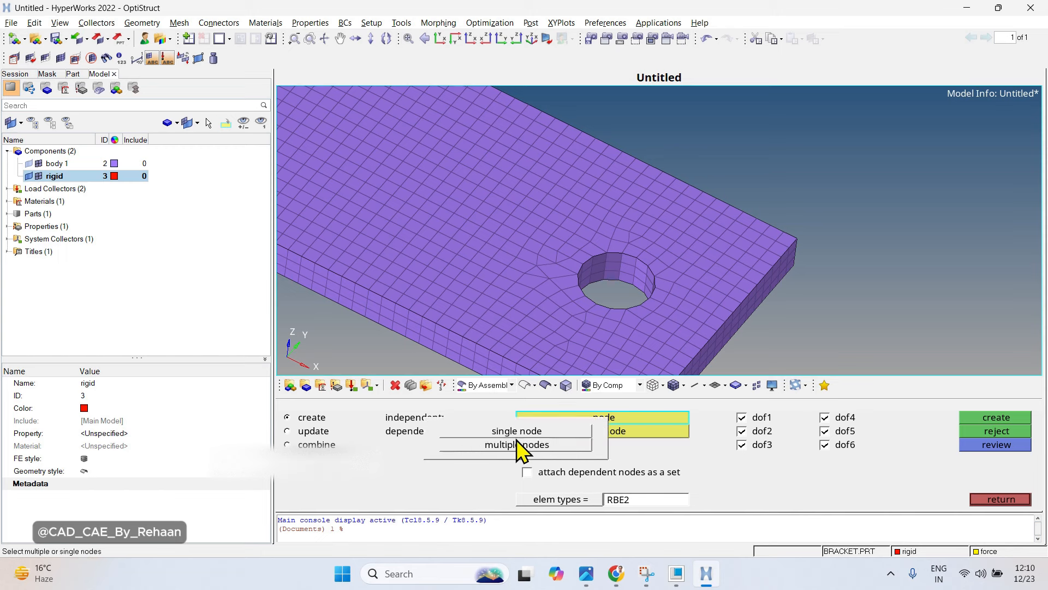
{"action": "left_click", "coordinate": [518, 446]}
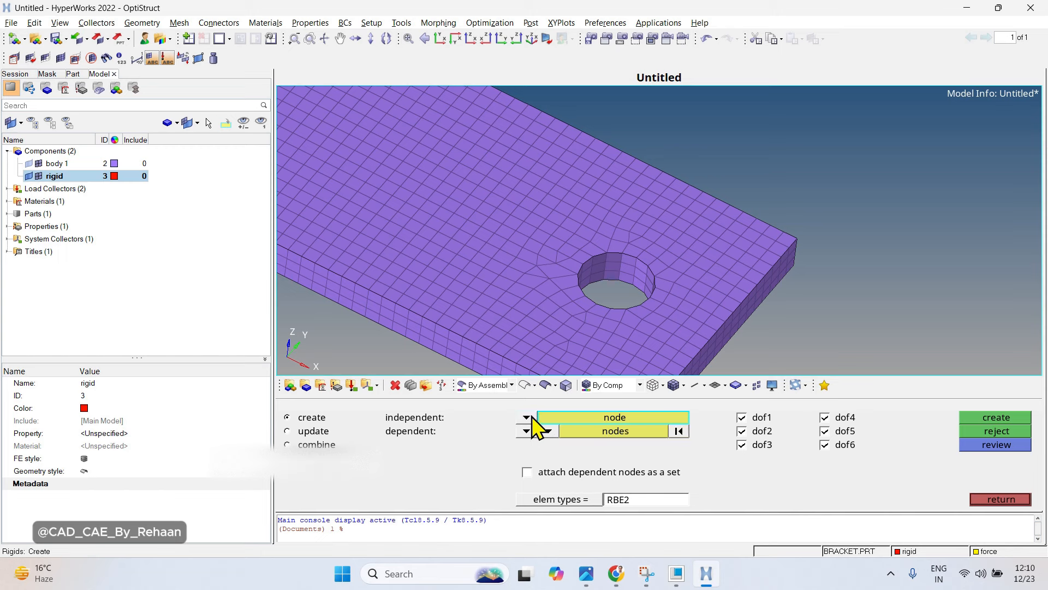
{"action": "left_click", "coordinate": [527, 417]}
{"action": "left_click", "coordinate": [515, 445]}
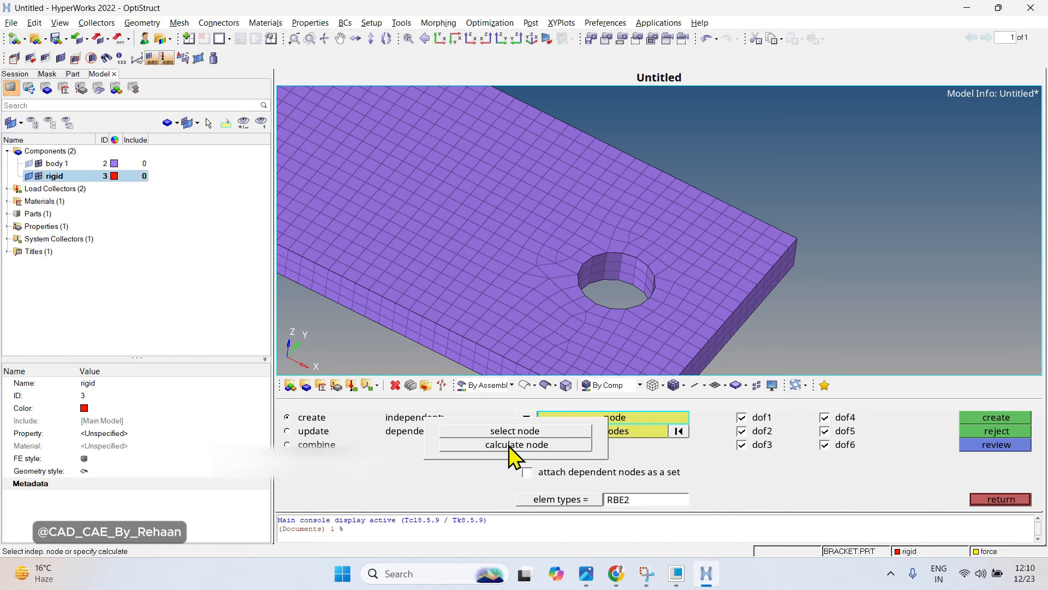
Try selecting the horizontal leg hole's inner wall face as dependent nodes, clear it, and return the dependent option to single node.
{"action": "left_click", "coordinate": [548, 431]}
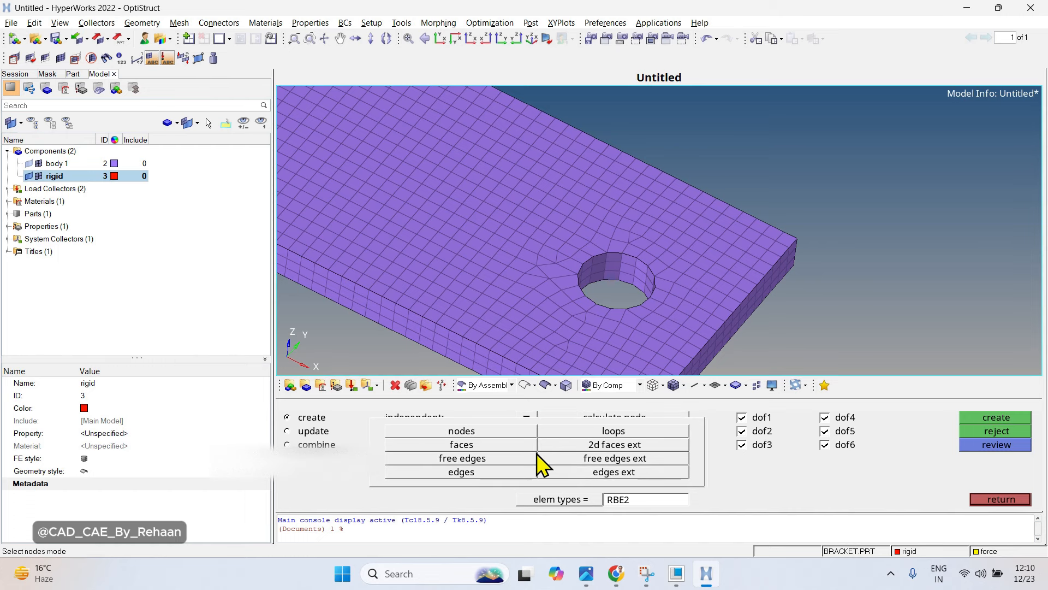
{"action": "left_click", "coordinate": [461, 445]}
{"action": "left_click", "coordinate": [635, 268]}
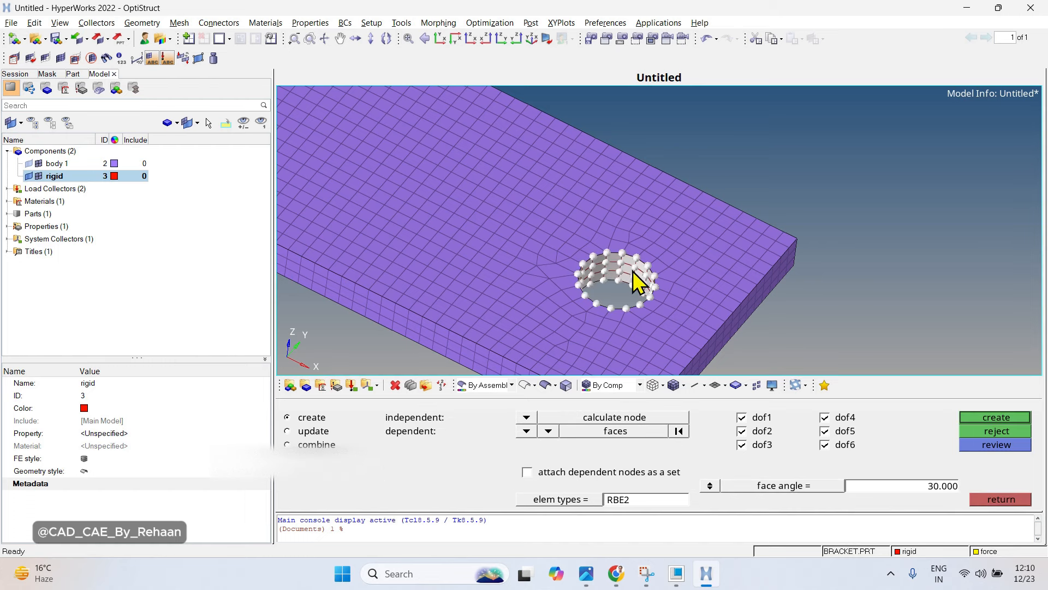
{"action": "left_click", "coordinate": [678, 431]}
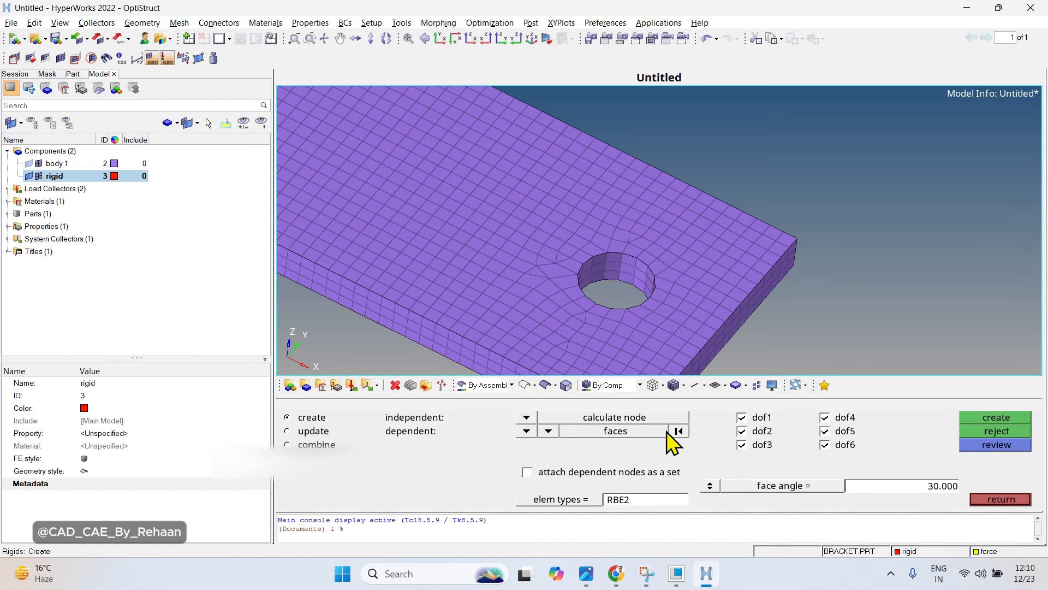
{"action": "left_click", "coordinate": [527, 431]}
{"action": "left_click", "coordinate": [530, 432]}
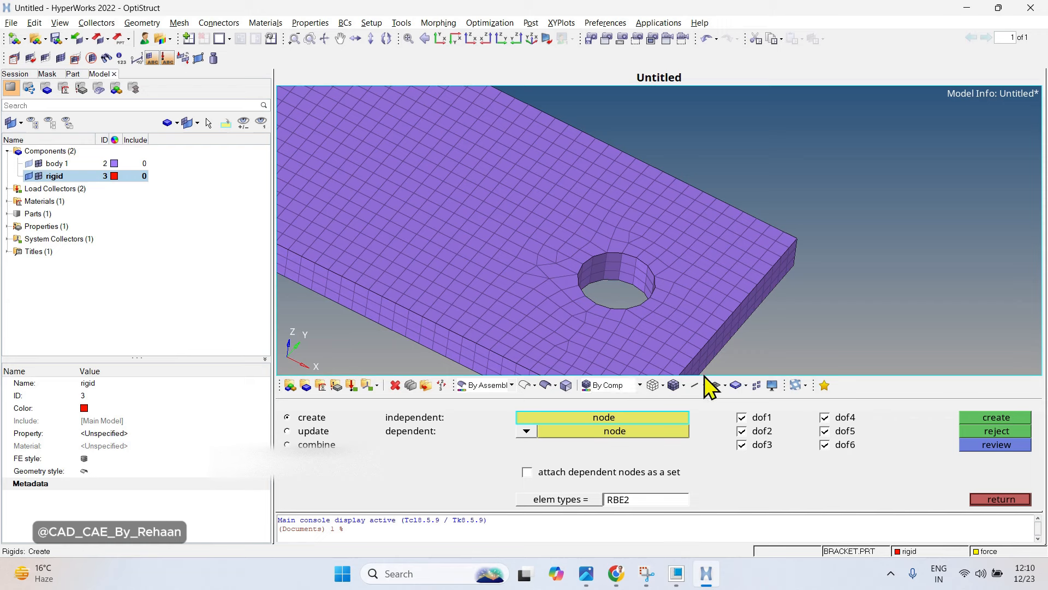
Set the rigid element to multiple dependent nodes selected as nodes, with a calculated independent node.
{"action": "left_click", "coordinate": [526, 432]}
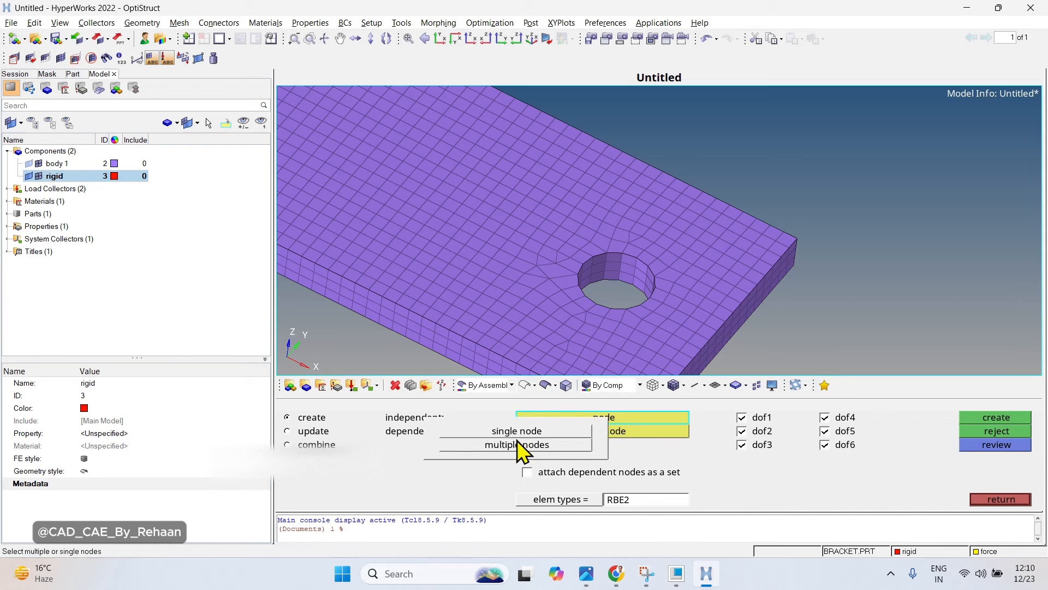
{"action": "left_click", "coordinate": [515, 446]}
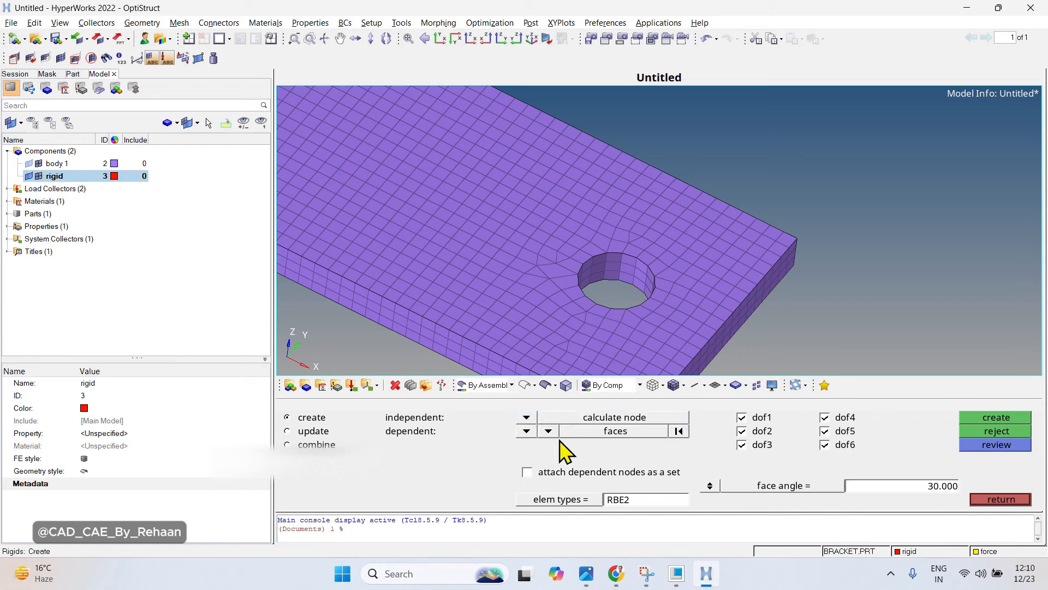
{"action": "left_click", "coordinate": [545, 433]}
{"action": "left_click", "coordinate": [470, 435]}
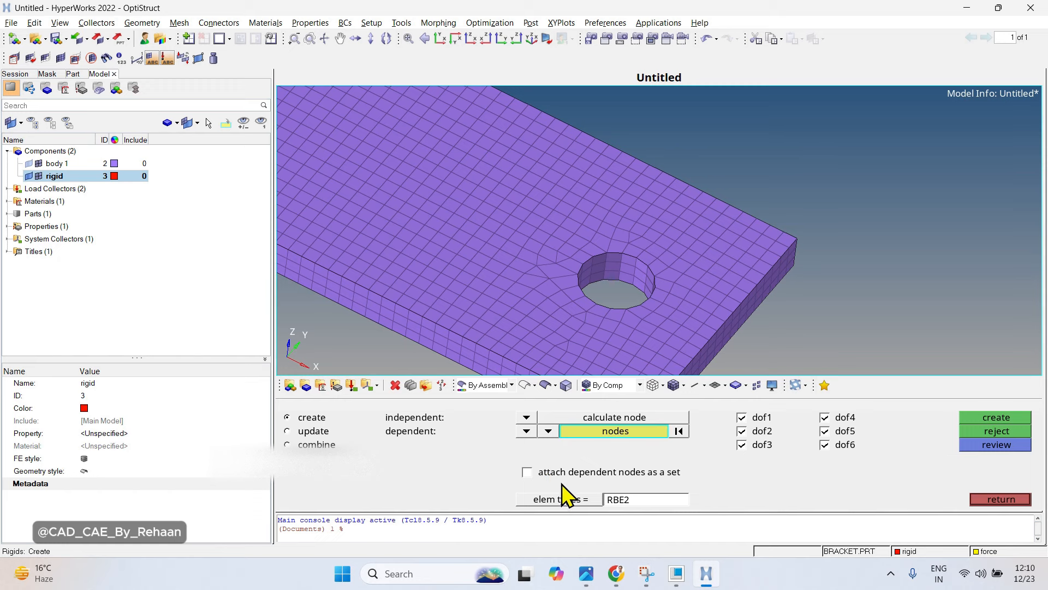
{"action": "left_click", "coordinate": [528, 418]}
{"action": "left_click", "coordinate": [510, 434]}
{"action": "left_click", "coordinate": [527, 418]}
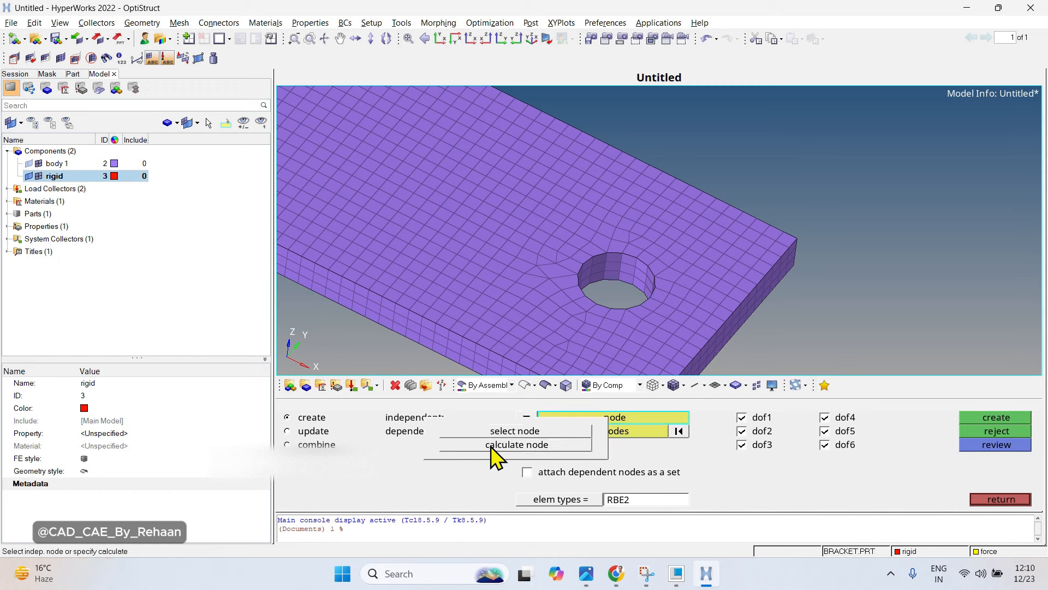
{"action": "left_click", "coordinate": [498, 449]}
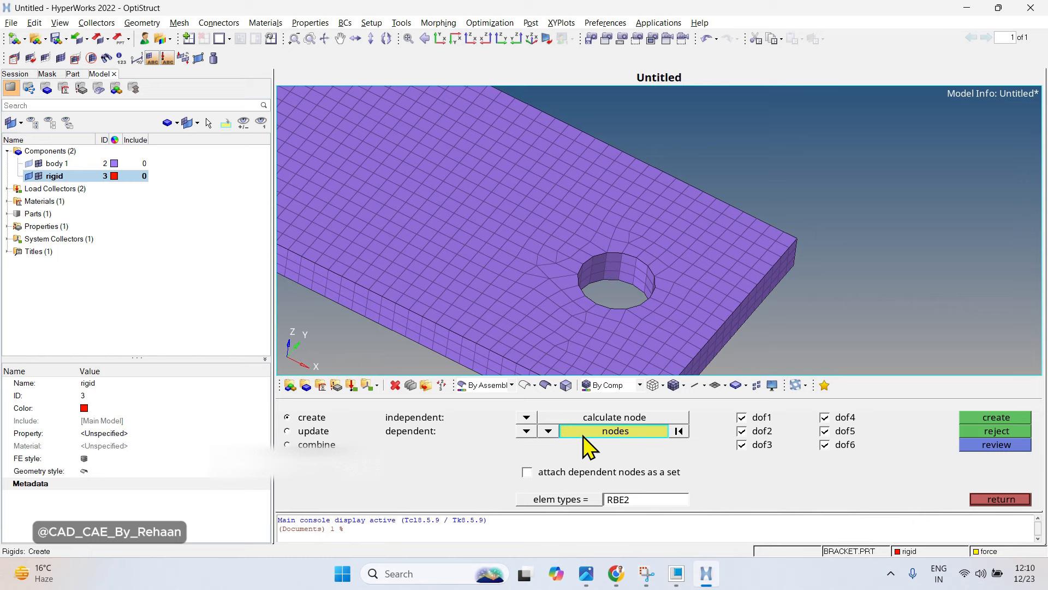
Try selecting the horizontal leg hole's inner wall nodes by face as dependent nodes, then clear the selection.
{"action": "scroll", "coordinate": [603, 286], "scroll_direction": "up", "scroll_amount": 5}
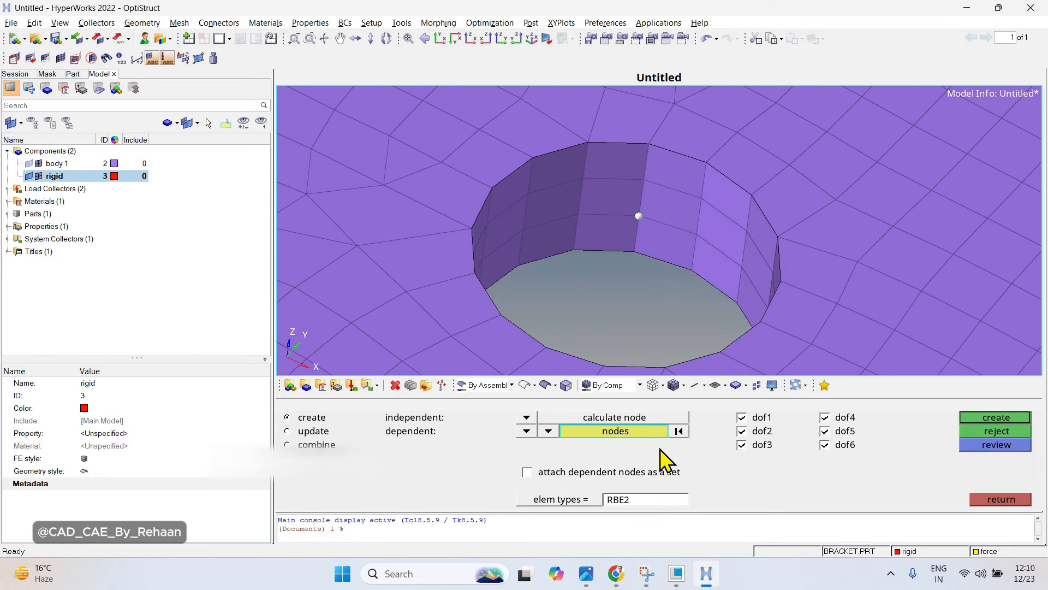
{"action": "left_click", "coordinate": [616, 430]}
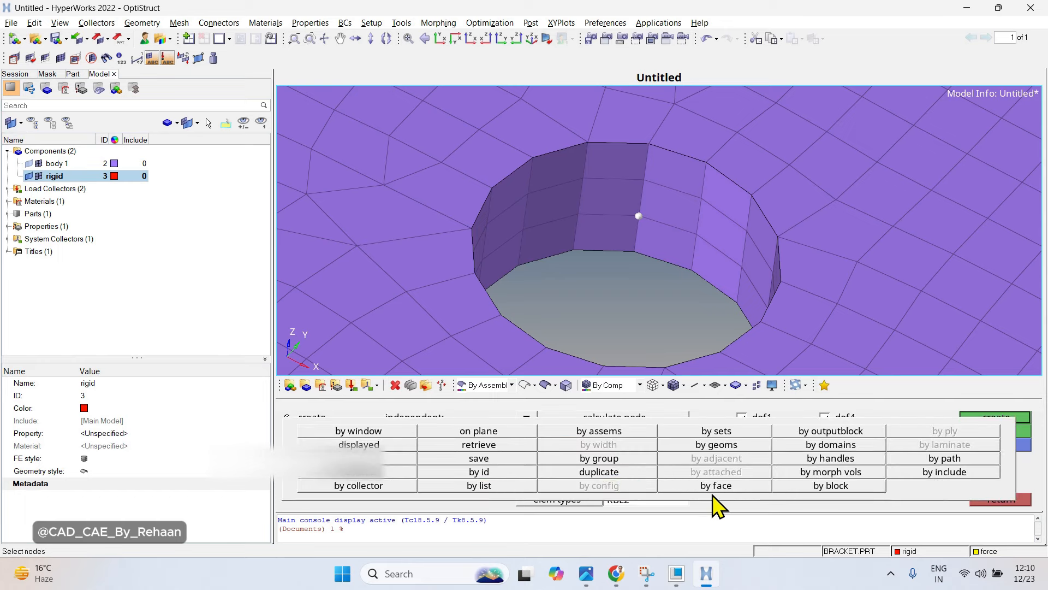
{"action": "left_click", "coordinate": [713, 494]}
{"action": "scroll", "coordinate": [642, 268], "scroll_direction": "down", "scroll_amount": 5}
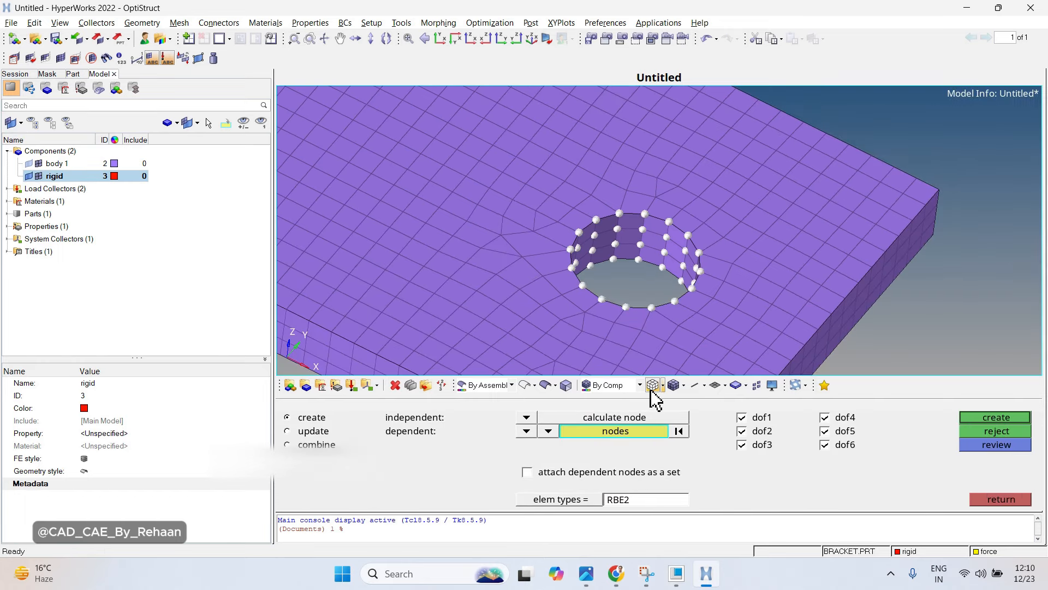
{"action": "scroll", "coordinate": [648, 274], "scroll_direction": "up", "scroll_amount": 3}
{"action": "left_click", "coordinate": [681, 433]}
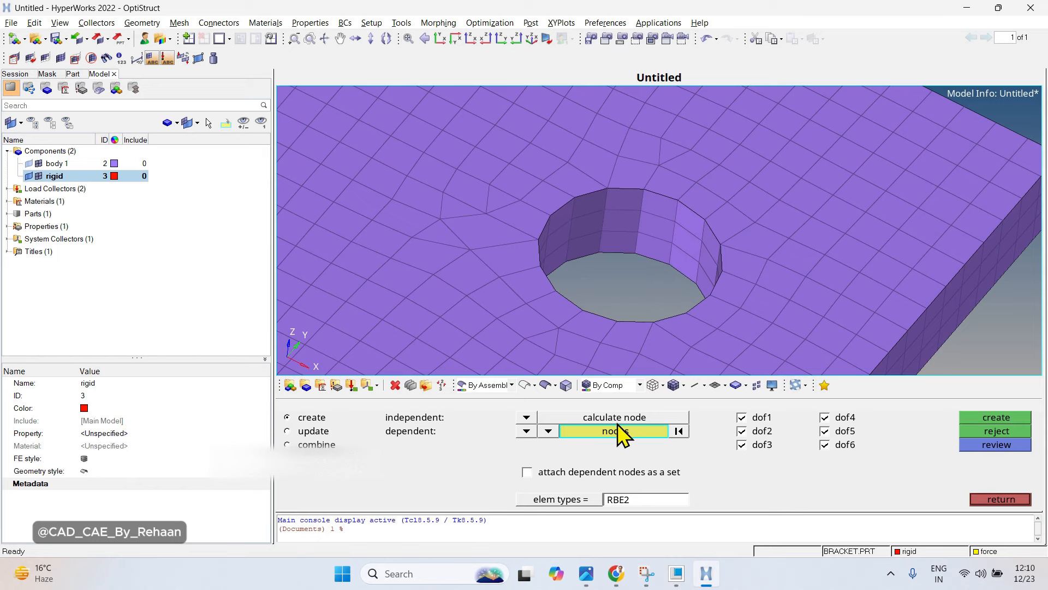
Create the RBE2 rigid element using the horizontal leg hole's inner wall faces as dependent and a calculated independent node.
{"action": "left_click", "coordinate": [552, 432]}
{"action": "left_click", "coordinate": [461, 447]}
{"action": "left_click", "coordinate": [648, 236]}
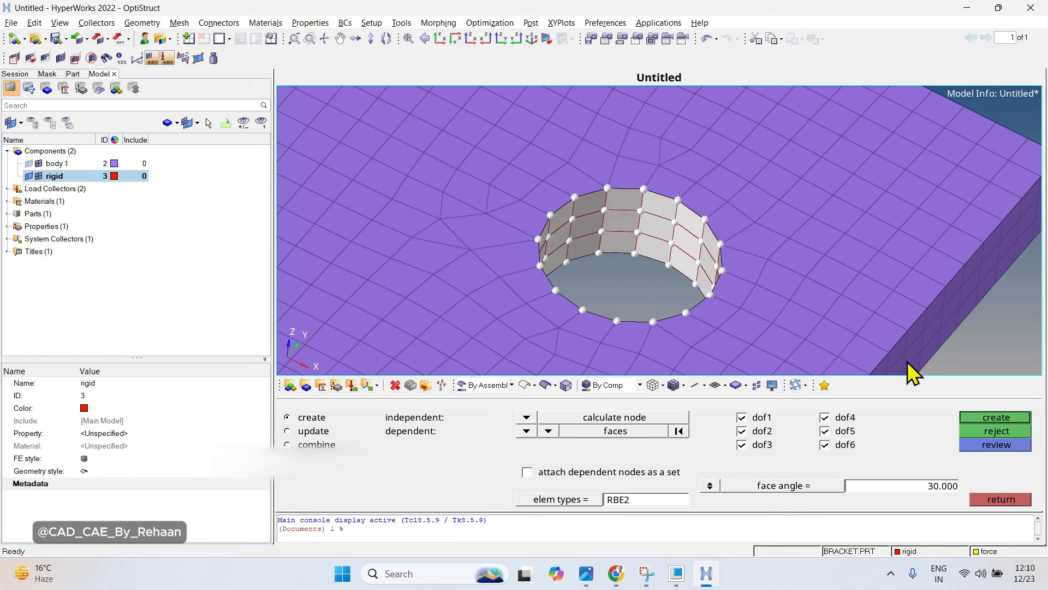
{"action": "left_click", "coordinate": [994, 417]}
Examine the RBE2 spider and its central node in the horizontal leg's hole, and leave the rigids tool.
{"action": "scroll", "coordinate": [678, 251], "scroll_direction": "down", "scroll_amount": 3}
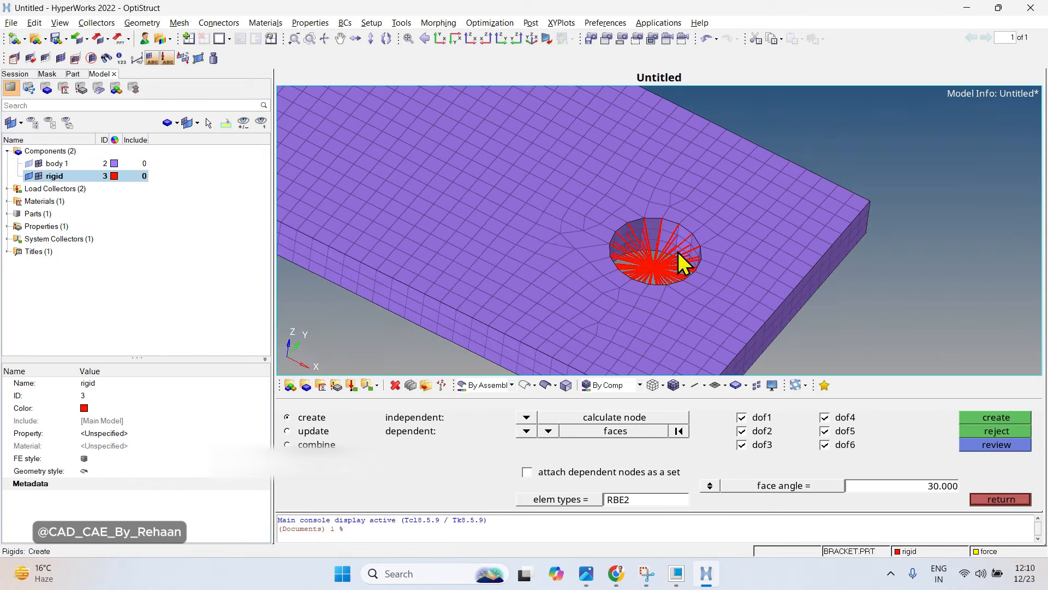
{"action": "scroll", "coordinate": [614, 219], "scroll_direction": "down", "scroll_amount": 3}
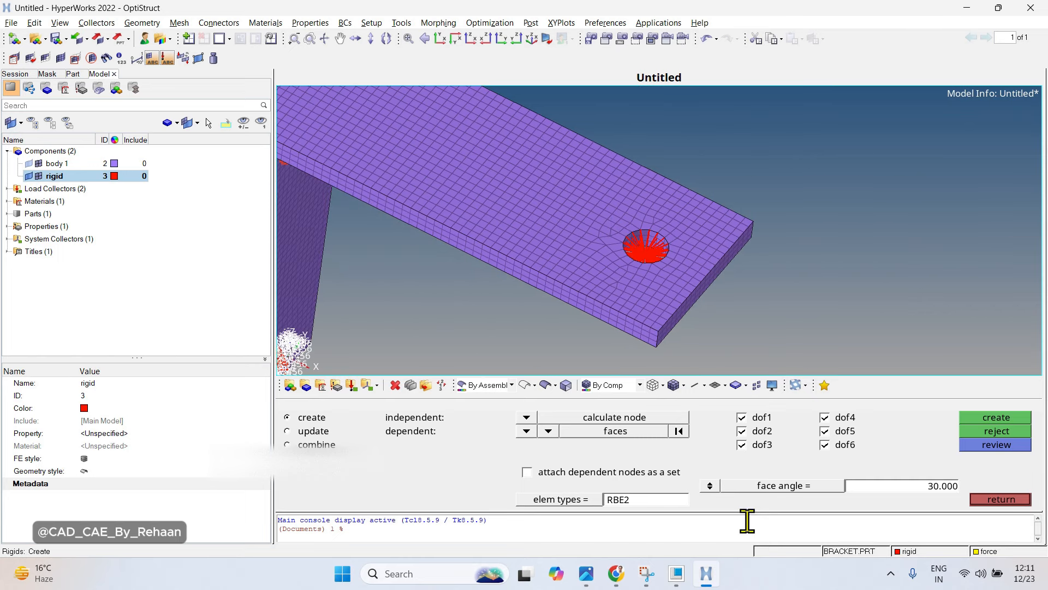
{"action": "scroll", "coordinate": [681, 254], "scroll_direction": "up", "scroll_amount": 5}
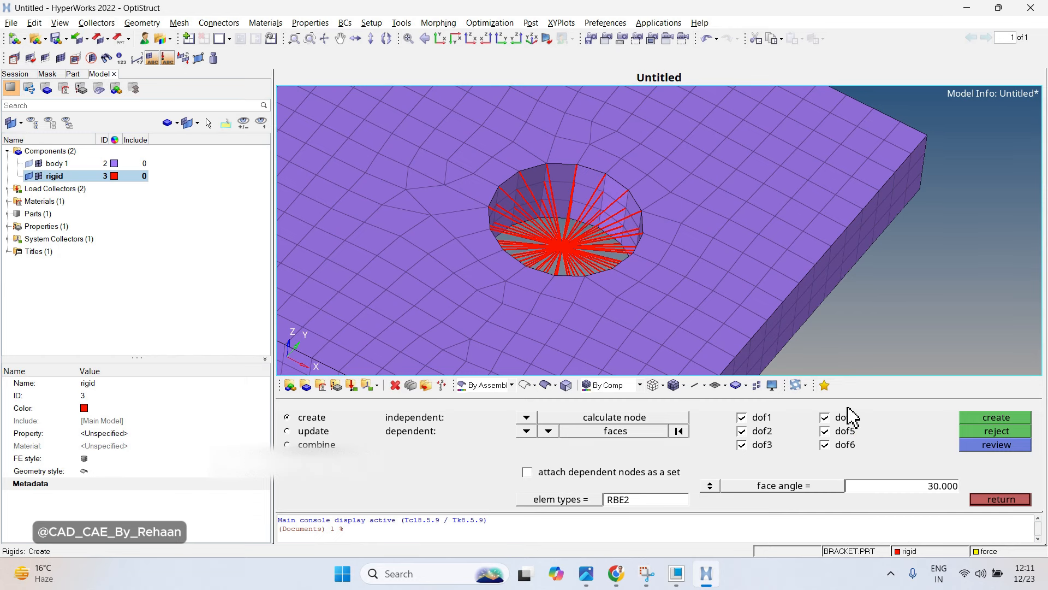
{"action": "scroll", "coordinate": [568, 273], "scroll_direction": "down", "scroll_amount": 5}
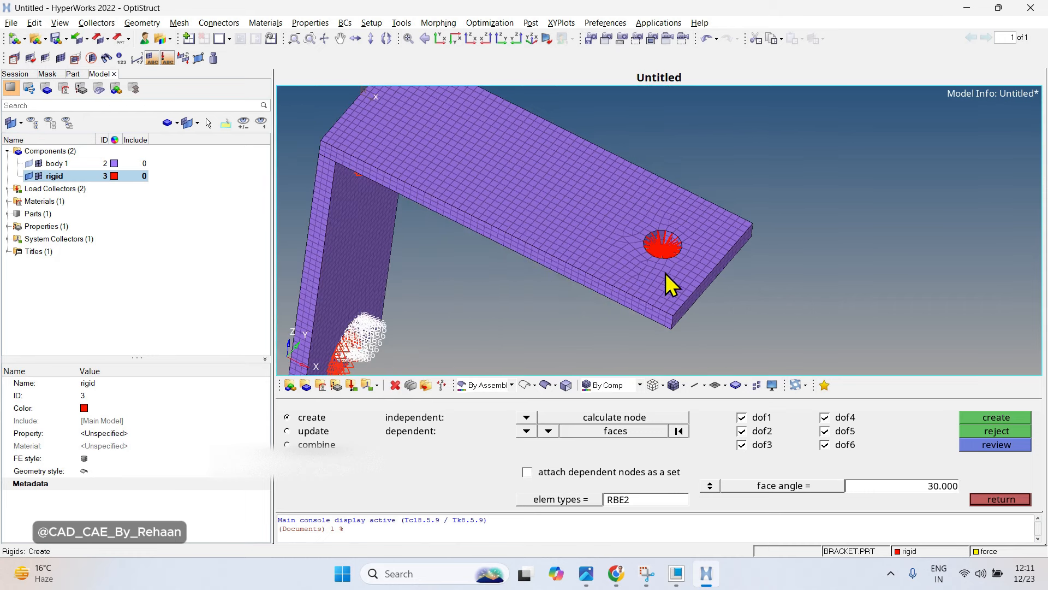
{"action": "scroll", "coordinate": [665, 273], "scroll_direction": "up", "scroll_amount": 5}
{"action": "left_click_drag", "start_coordinate": [732, 282], "coordinate": [655, 288], "text": "ctrl"}
{"action": "scroll", "coordinate": [658, 287], "scroll_direction": "down", "scroll_amount": 3}
{"action": "right_click_drag", "start_coordinate": [657, 288], "coordinate": [636, 211], "text": "ctrl"}
{"action": "scroll", "coordinate": [637, 212], "scroll_direction": "up", "scroll_amount": 3}
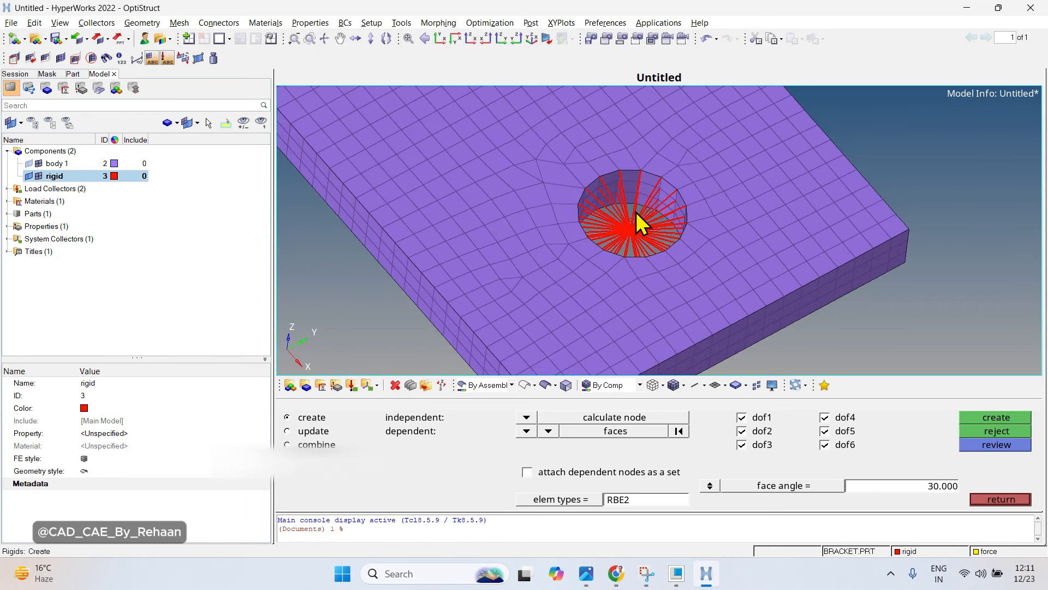
{"action": "left_click_drag", "start_coordinate": [636, 211], "coordinate": [631, 148], "text": "ctrl"}
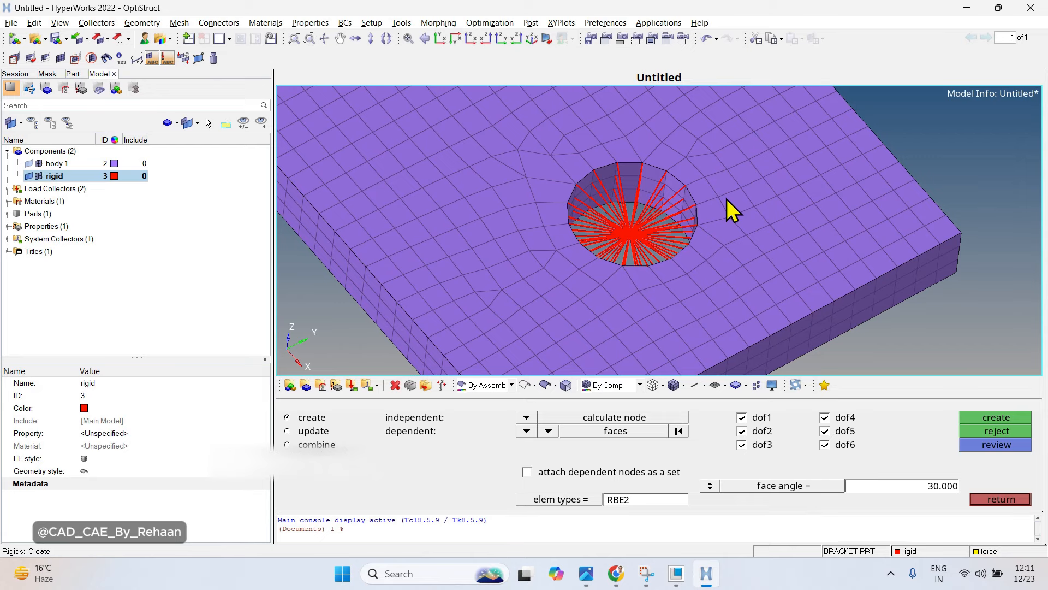
{"action": "scroll", "coordinate": [710, 175], "scroll_direction": "up", "scroll_amount": 5}
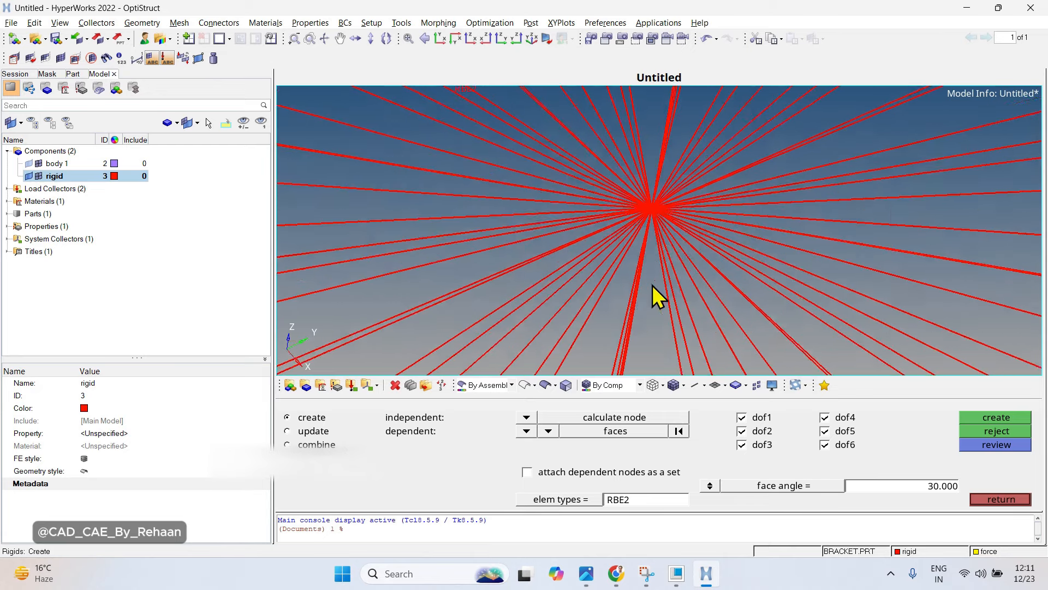
{"action": "scroll", "coordinate": [649, 180], "scroll_direction": "down", "scroll_amount": 8}
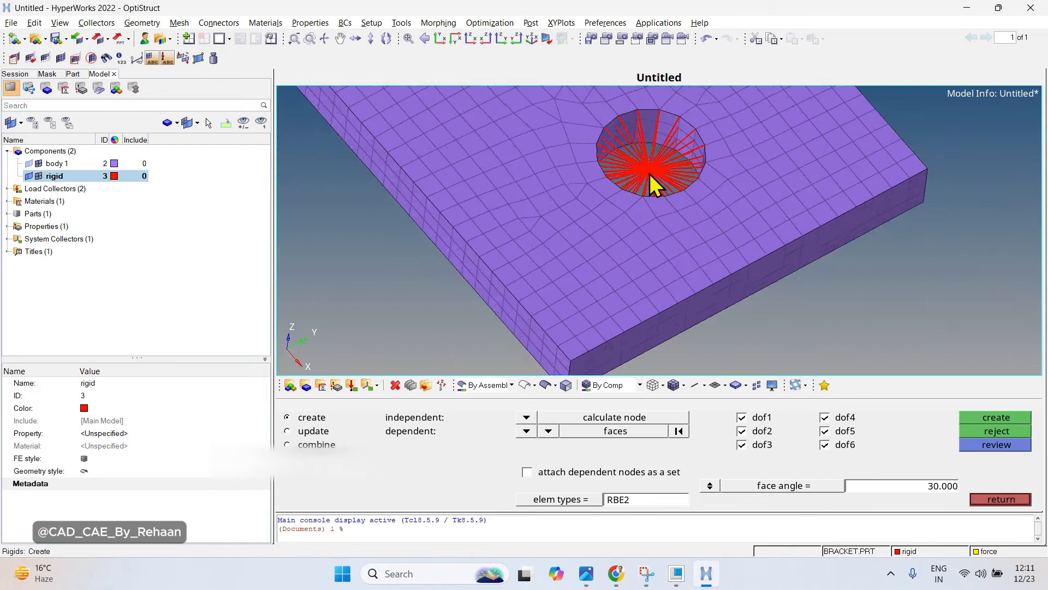
{"action": "left_click_drag", "start_coordinate": [684, 205], "coordinate": [721, 185], "text": "ctrl"}
{"action": "key", "text": "Escape"}
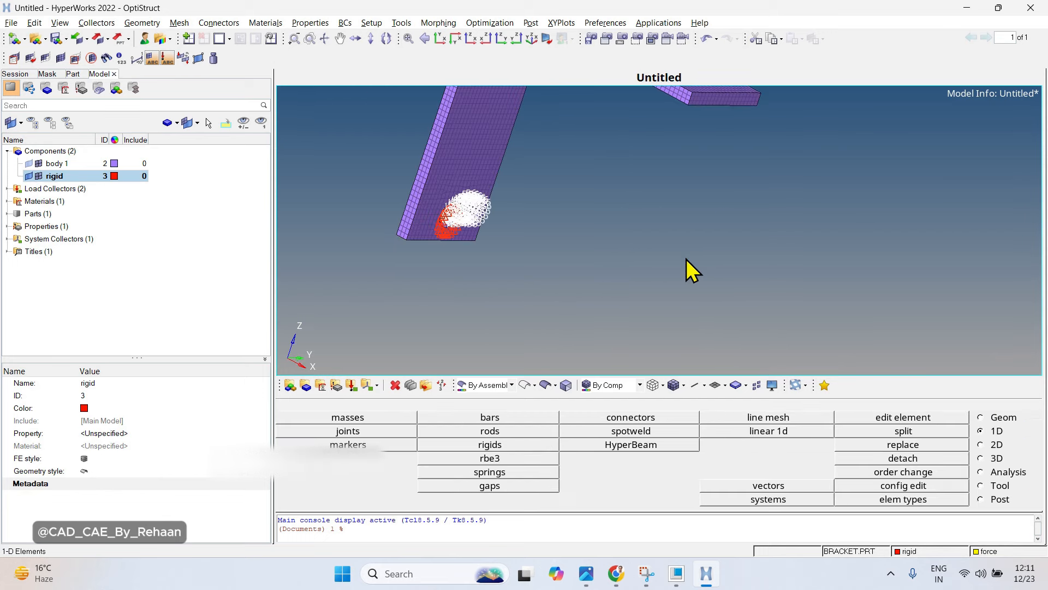
{"action": "left_click_drag", "start_coordinate": [418, 257], "coordinate": [480, 253], "text": "ctrl"}
{"action": "right_click_drag", "start_coordinate": [633, 219], "coordinate": [683, 290], "text": "ctrl"}
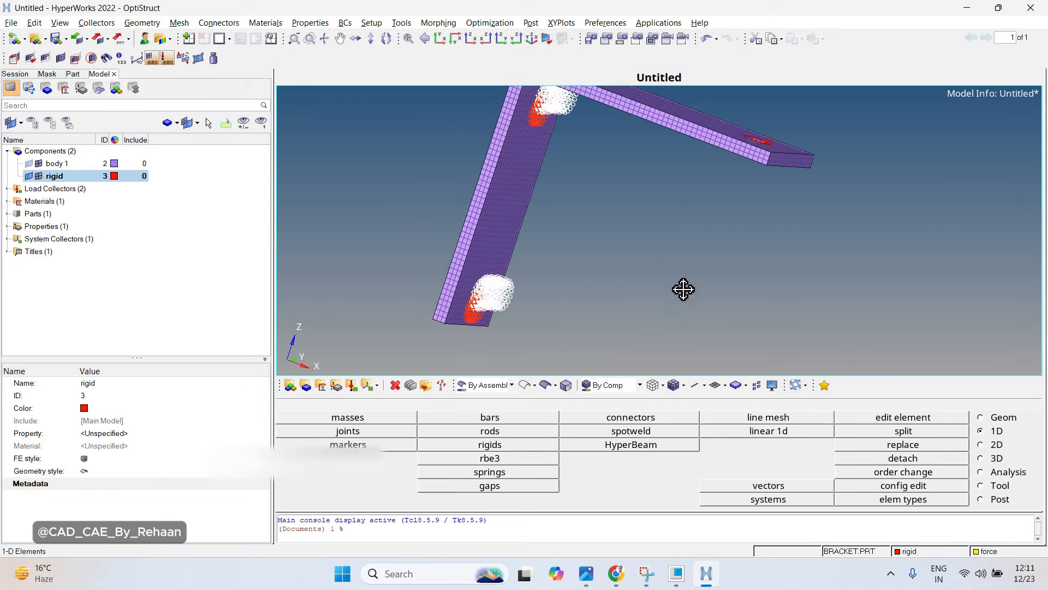
Make the spc load collector current.
{"action": "left_click", "coordinate": [8, 152]}
{"action": "left_click", "coordinate": [9, 164]}
{"action": "left_click", "coordinate": [8, 164]}
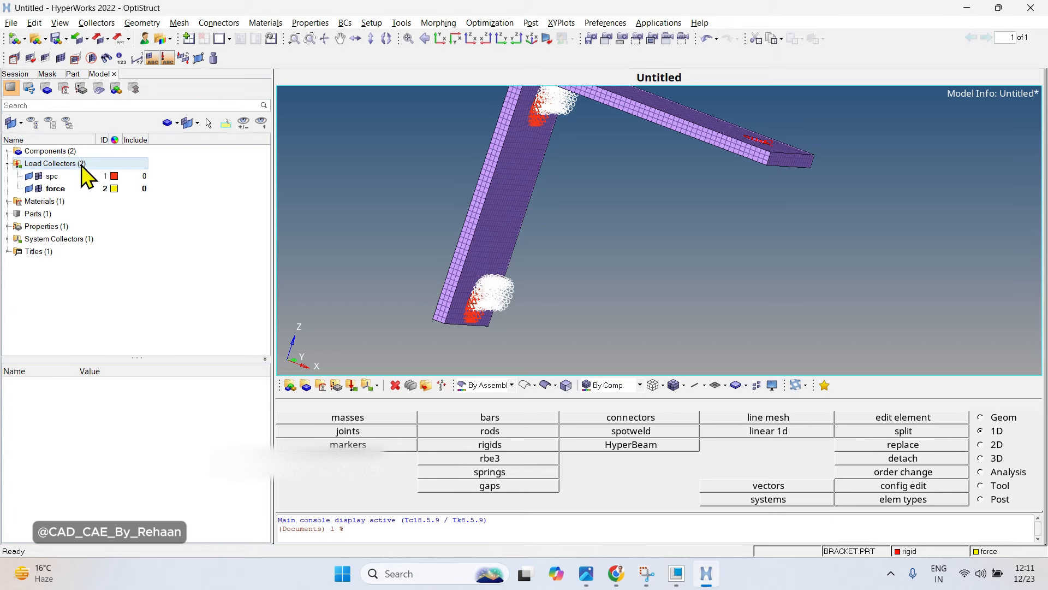
{"action": "left_click", "coordinate": [72, 189]}
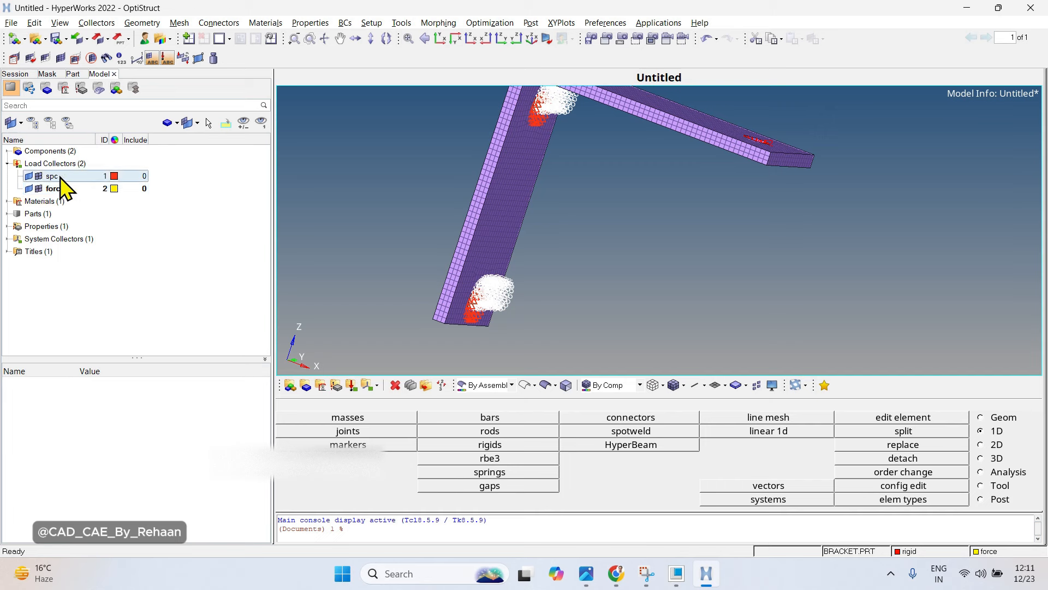
{"action": "left_click", "coordinate": [52, 176]}
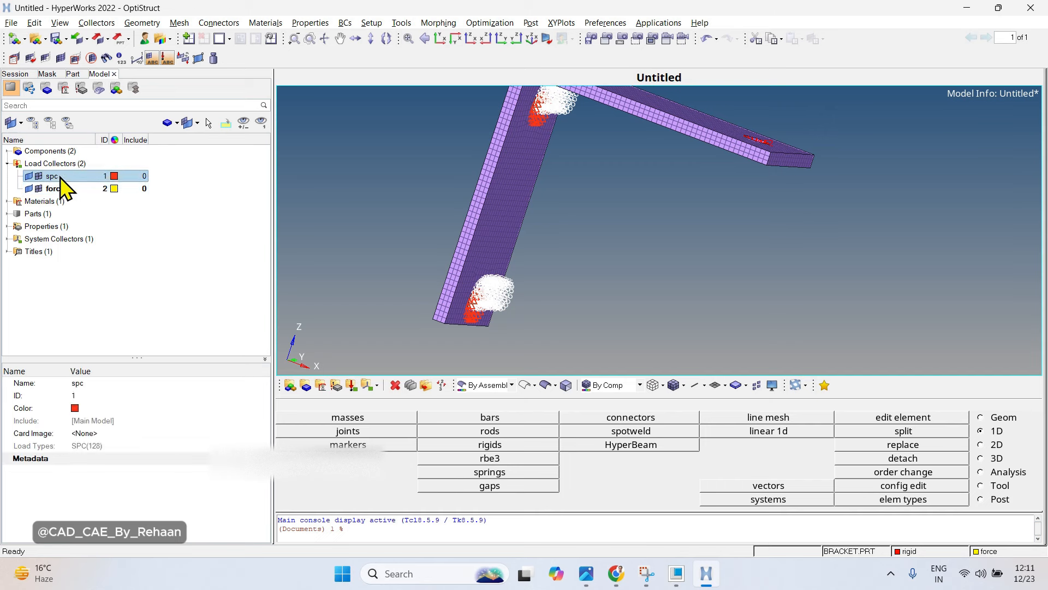
{"action": "right_click", "coordinate": [61, 178]}
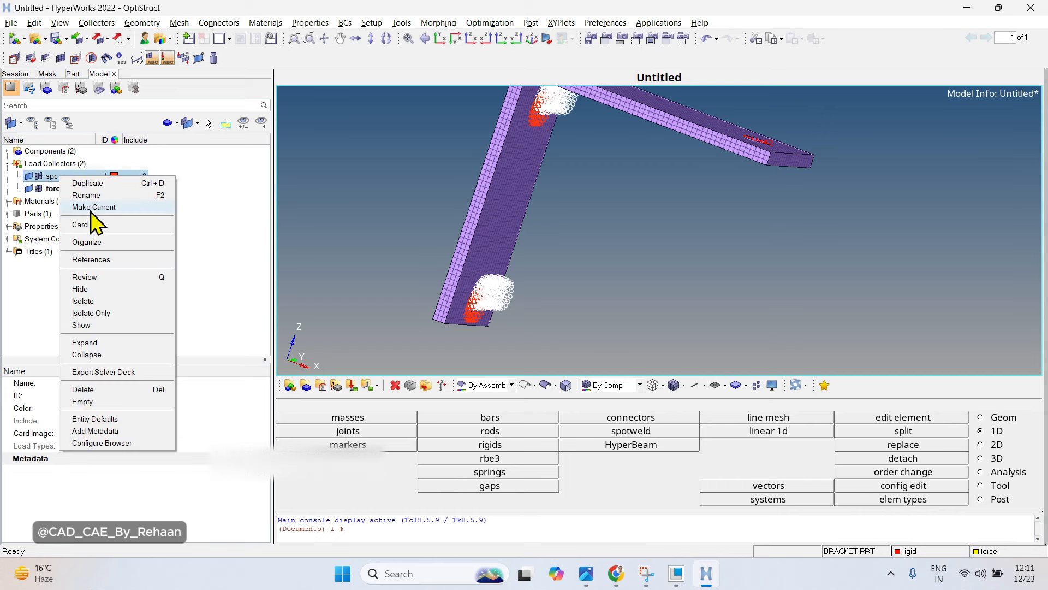
{"action": "left_click", "coordinate": [92, 208]}
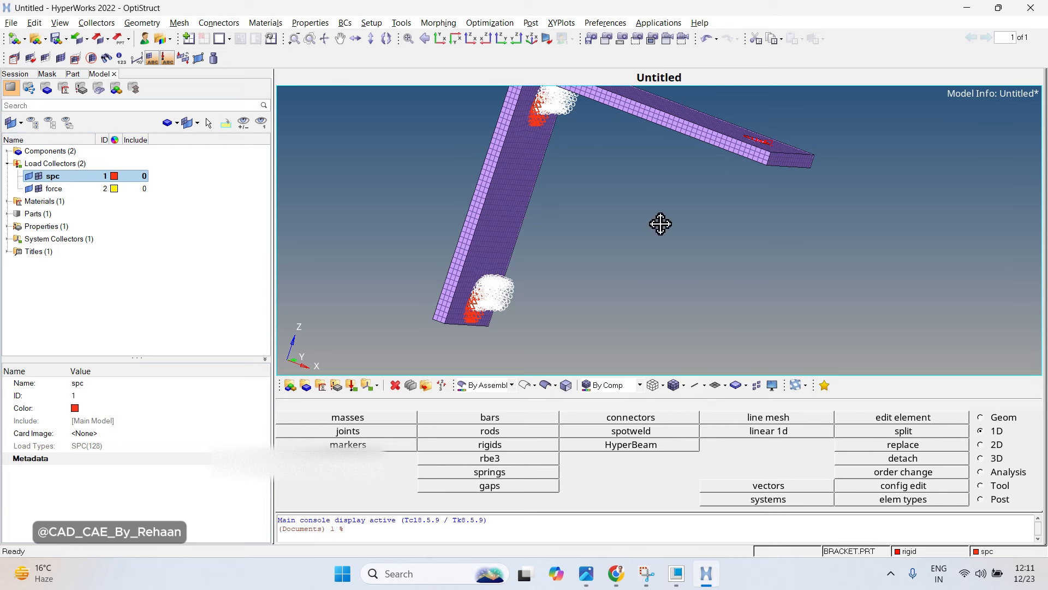
Make the force load collector current.
{"action": "left_click_drag", "start_coordinate": [660, 224], "coordinate": [562, 188], "text": "ctrl"}
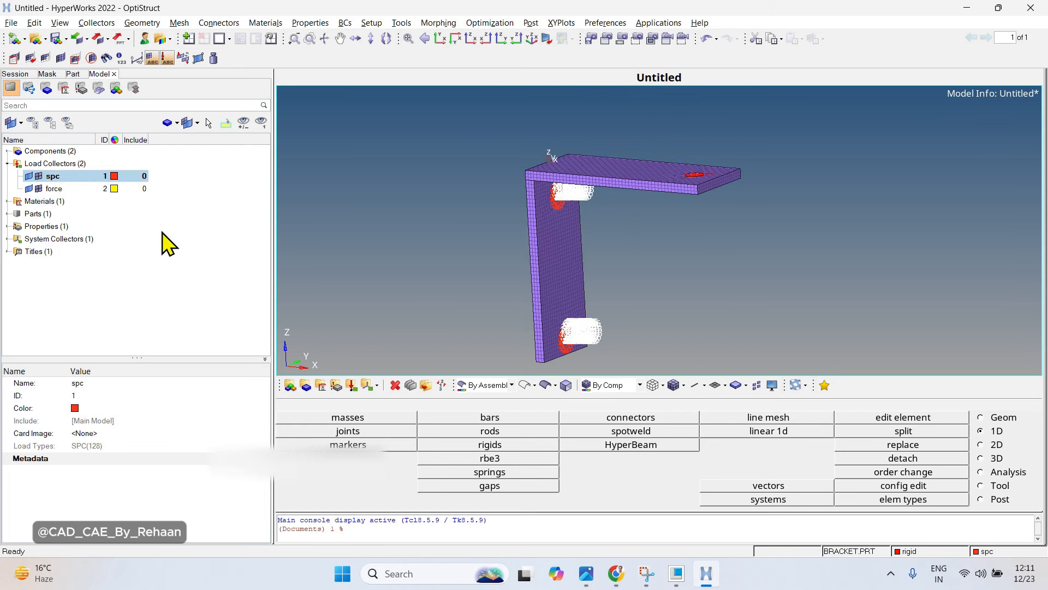
{"action": "left_click", "coordinate": [54, 189]}
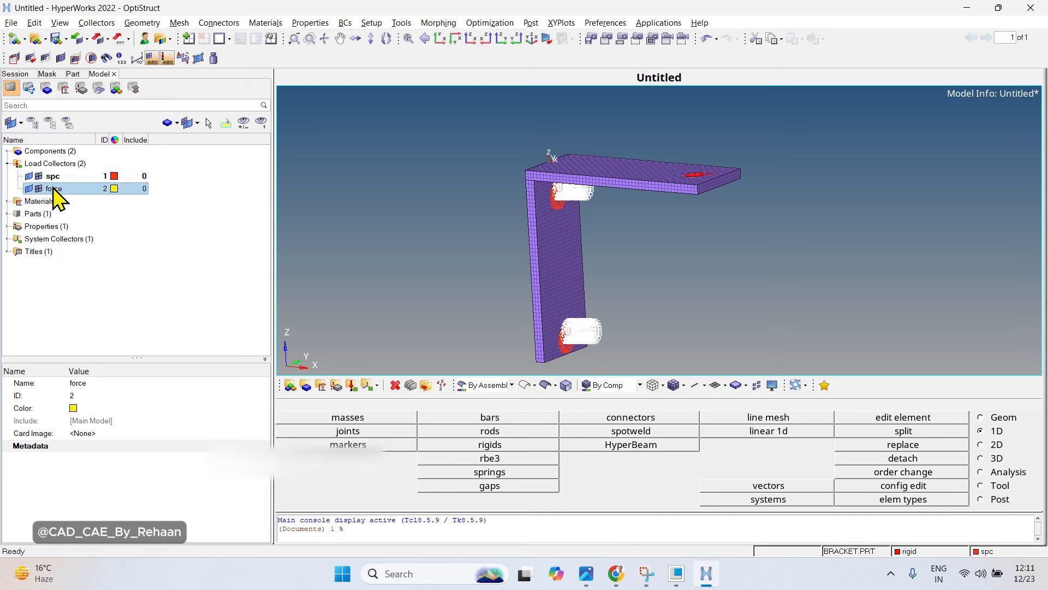
{"action": "right_click", "coordinate": [53, 188]}
{"action": "left_click", "coordinate": [97, 219]}
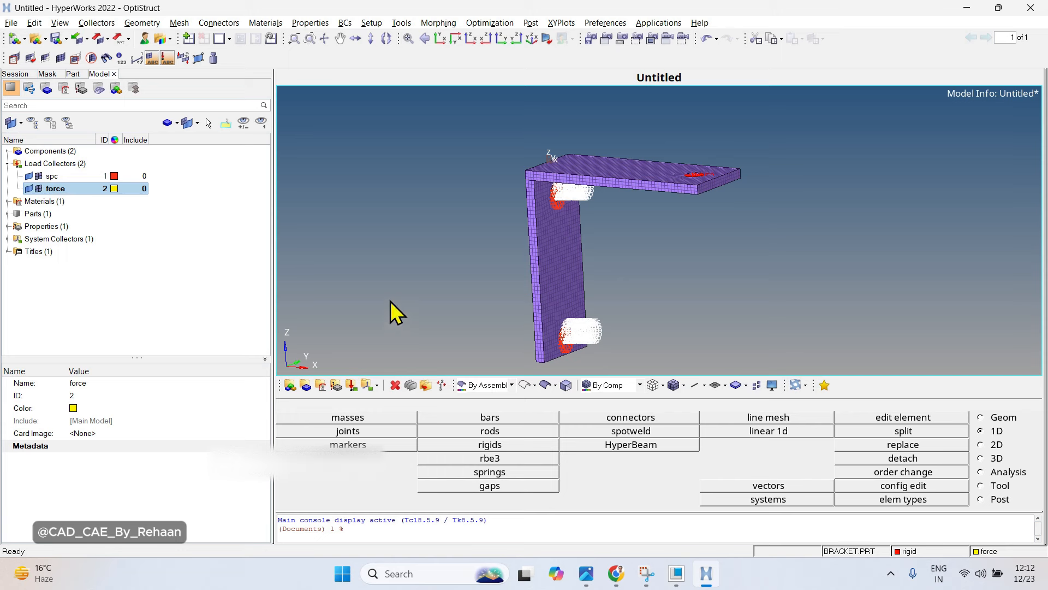
Open the forces tool and select the RBE2's central node in the horizontal leg's hole as the load location.
{"action": "left_click", "coordinate": [1011, 473]}
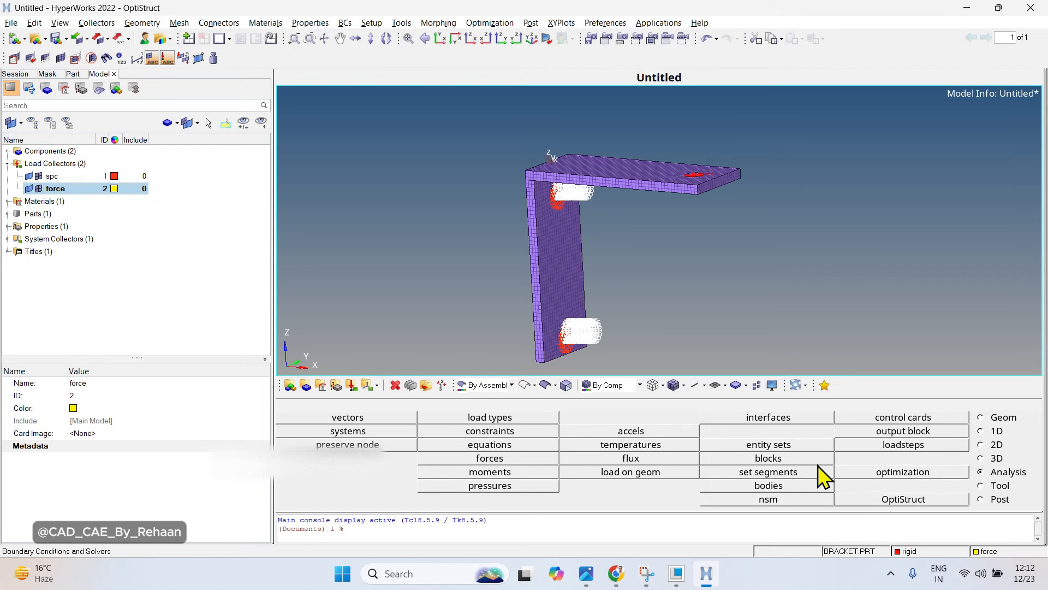
{"action": "left_click", "coordinate": [541, 468]}
{"action": "key", "text": "Escape"}
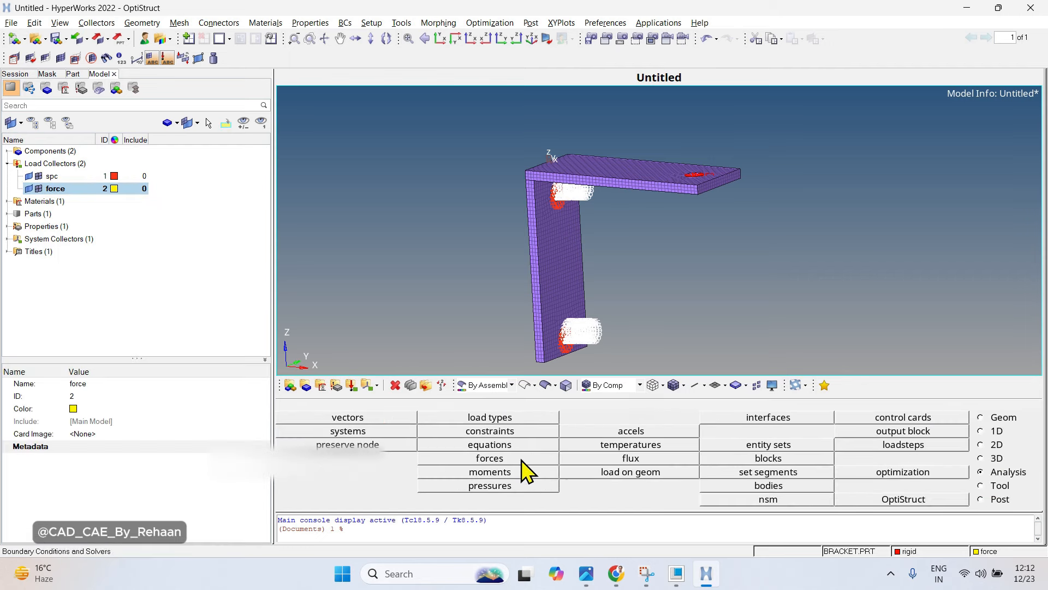
{"action": "left_click", "coordinate": [513, 457]}
{"action": "scroll", "coordinate": [679, 205], "scroll_direction": "up", "scroll_amount": 4, "text": "ctrl"}
{"action": "right_click_drag", "start_coordinate": [715, 208], "coordinate": [706, 274], "text": "ctrl"}
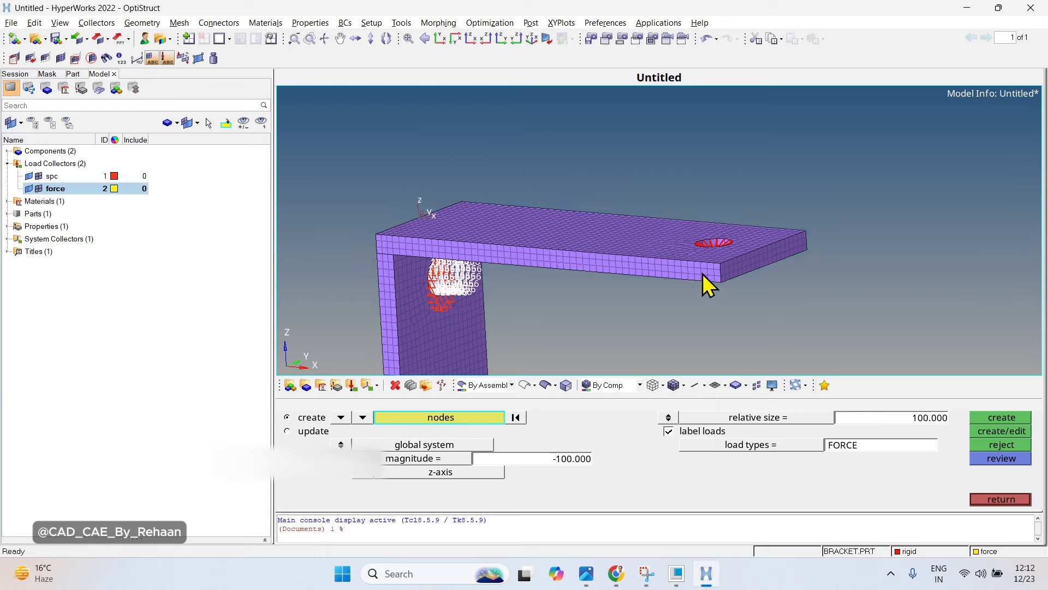
{"action": "left_click_drag", "start_coordinate": [687, 261], "coordinate": [715, 297], "text": "ctrl"}
{"action": "scroll", "coordinate": [695, 215], "scroll_direction": "up", "scroll_amount": 10, "text": "ctrl"}
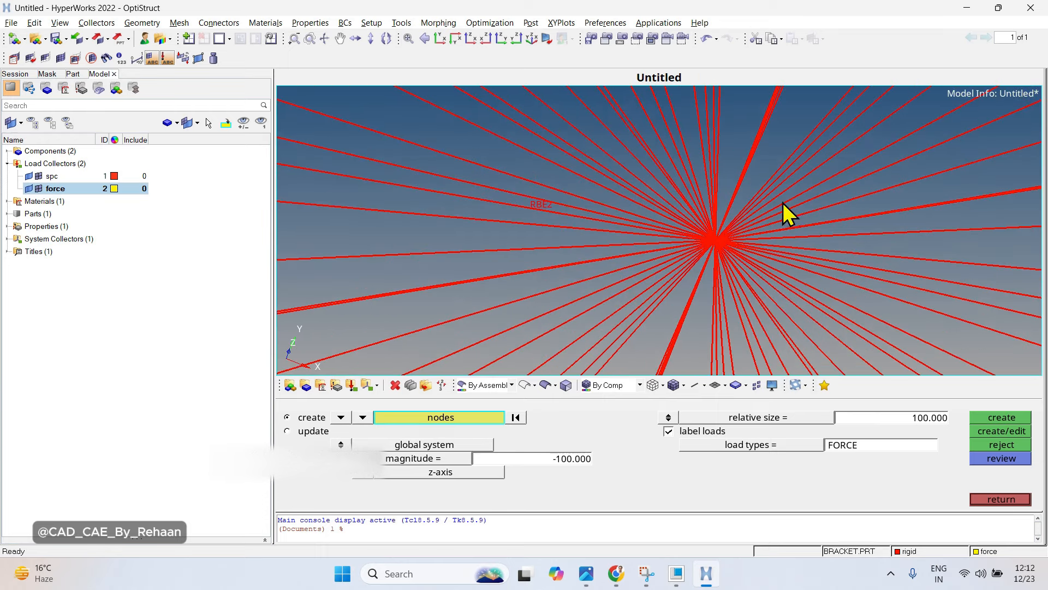
{"action": "left_click", "coordinate": [720, 242]}
{"action": "right_click_drag", "start_coordinate": [721, 243], "coordinate": [706, 271], "text": "ctrl"}
{"action": "scroll", "coordinate": [705, 272], "scroll_direction": "down", "scroll_amount": 15, "text": "ctrl"}
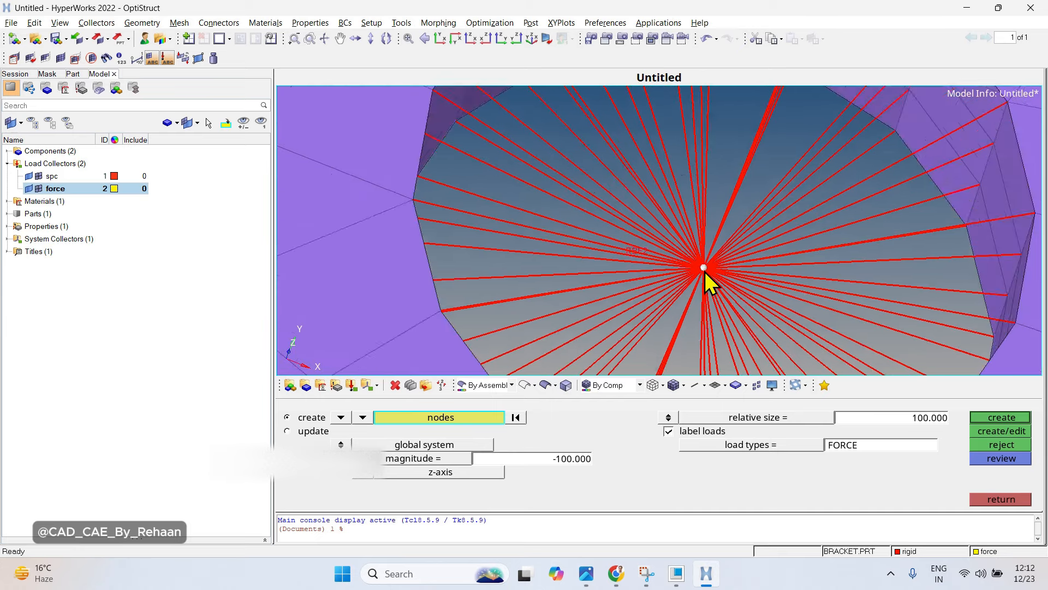
Examine the bracket from the side and the selected central node inside the horizontal leg's hole.
{"action": "left_click_drag", "start_coordinate": [705, 272], "coordinate": [688, 232], "text": "ctrl"}
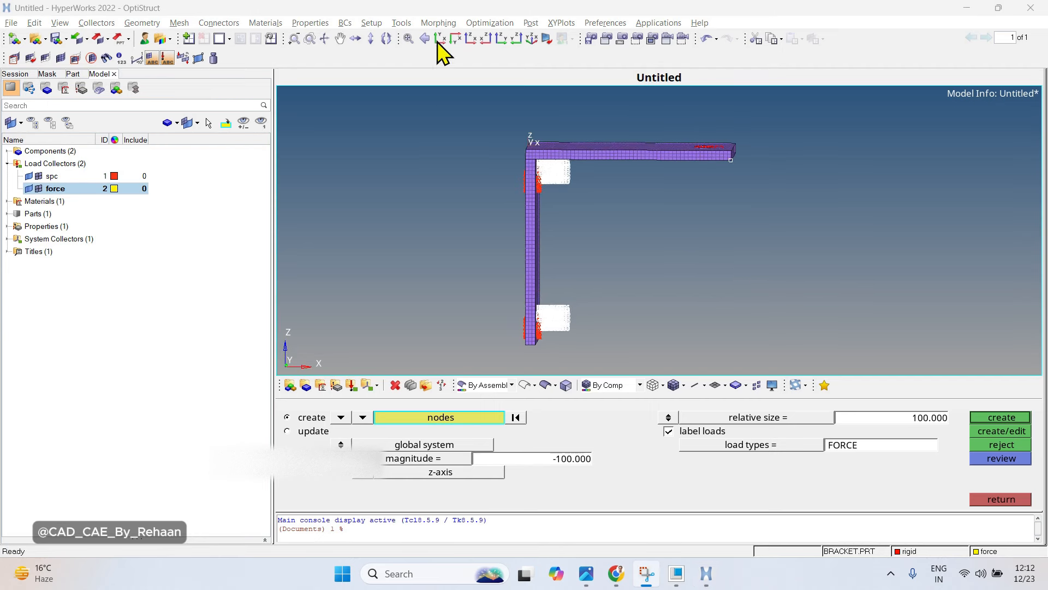
{"action": "left_click_drag", "start_coordinate": [608, 218], "coordinate": [608, 201], "text": "ctrl"}
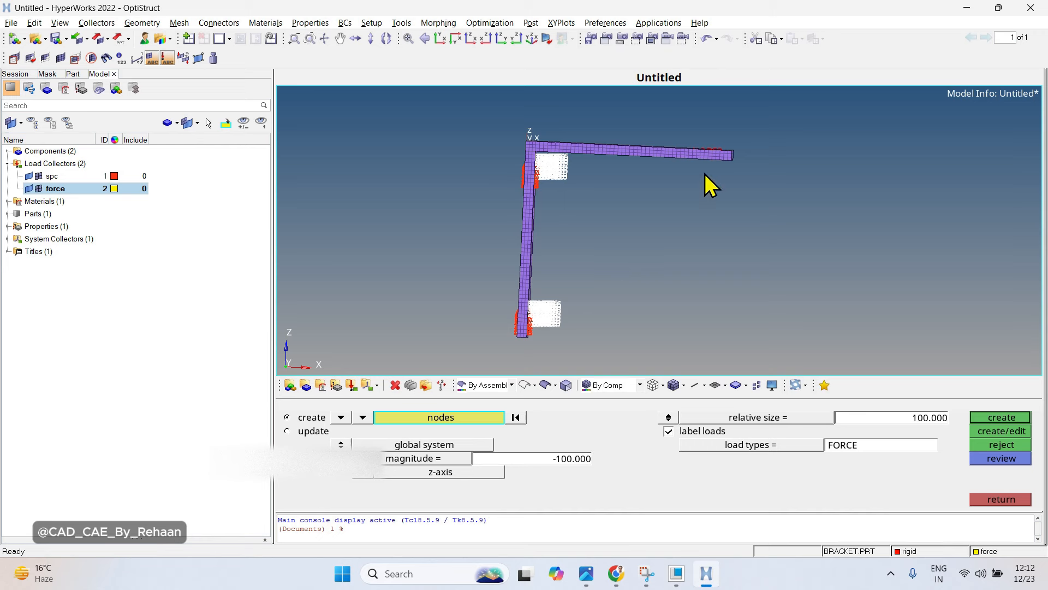
{"action": "left_click_drag", "start_coordinate": [694, 165], "coordinate": [653, 204], "text": "ctrl"}
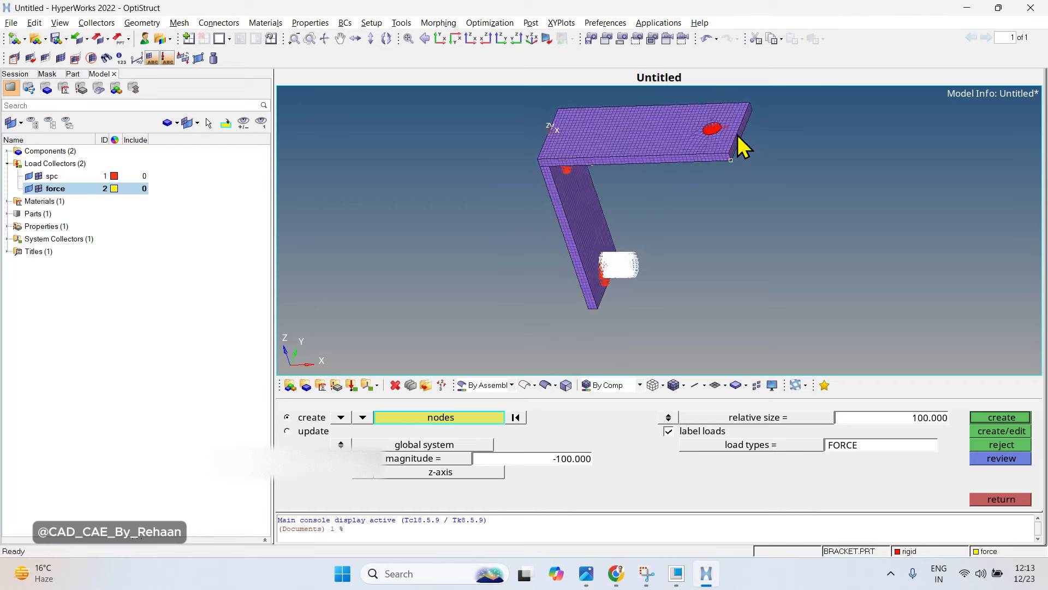
{"action": "scroll", "coordinate": [740, 137], "scroll_direction": "up", "scroll_amount": 3, "text": "ctrl"}
{"action": "right_click_drag", "start_coordinate": [696, 170], "coordinate": [709, 234], "text": "ctrl"}
{"action": "scroll", "coordinate": [705, 226], "scroll_direction": "up", "scroll_amount": 3, "text": "ctrl"}
{"action": "scroll", "coordinate": [692, 120], "scroll_direction": "up", "scroll_amount": 3, "text": "ctrl"}
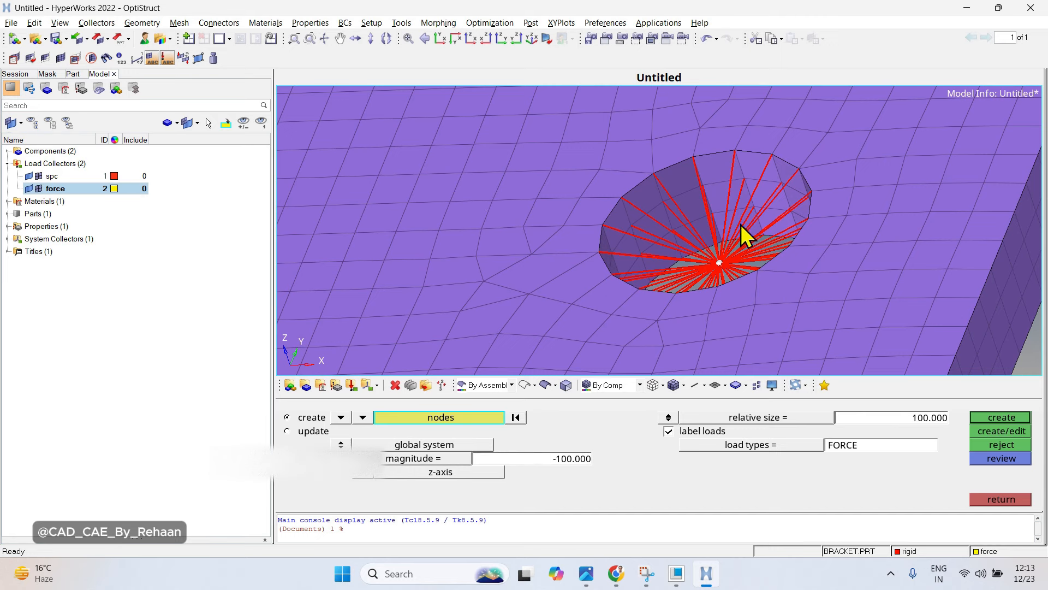
Hide the rigid component's elements and replace the node selection with the hole's inner wall nodes, selected by face.
{"action": "left_click", "coordinate": [516, 417]}
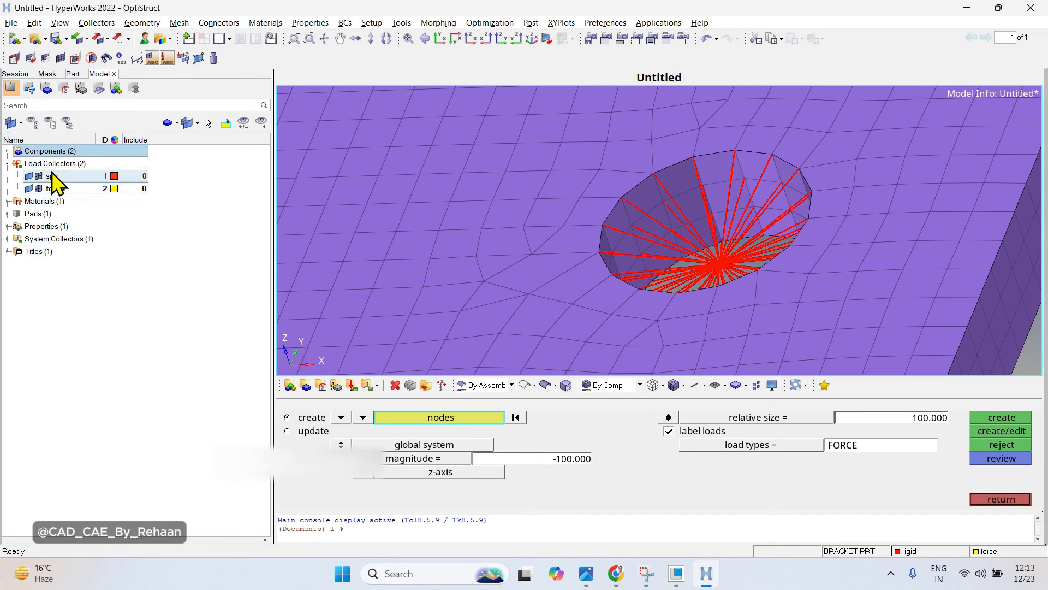
{"action": "left_click", "coordinate": [7, 152]}
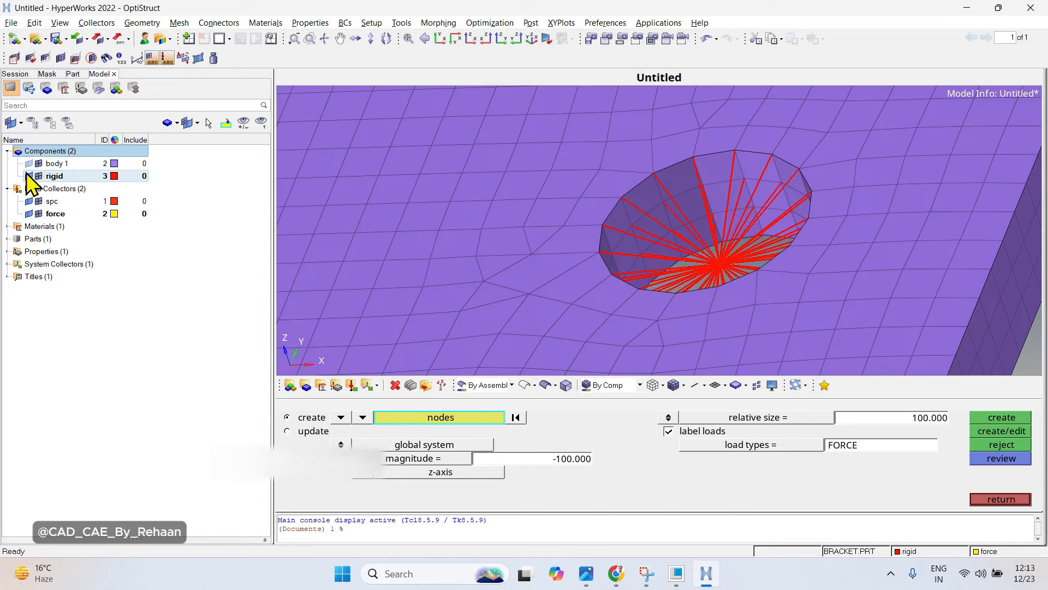
{"action": "left_click", "coordinate": [26, 175]}
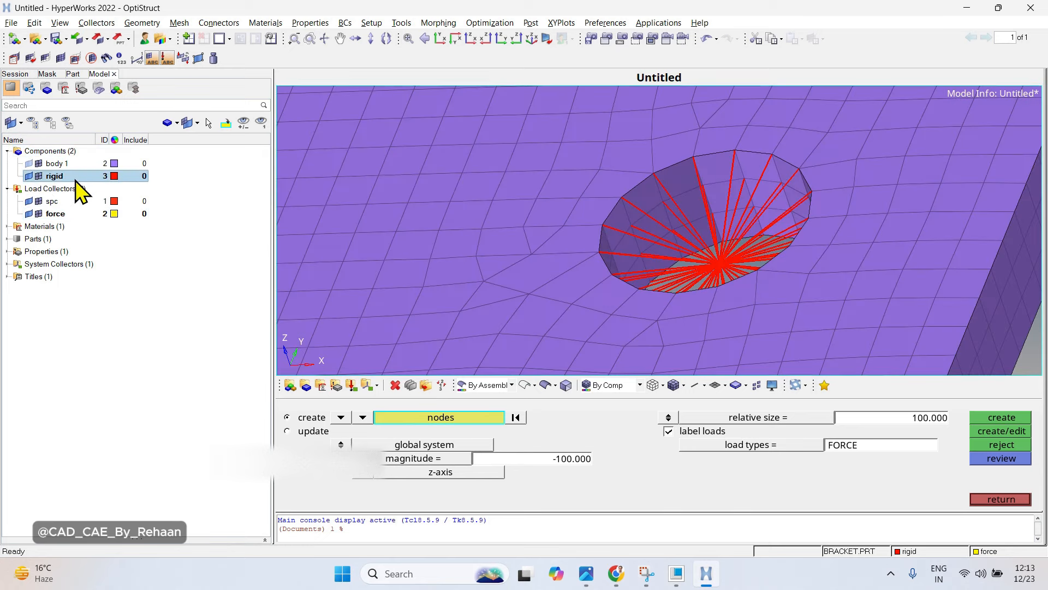
{"action": "left_click", "coordinate": [38, 176]}
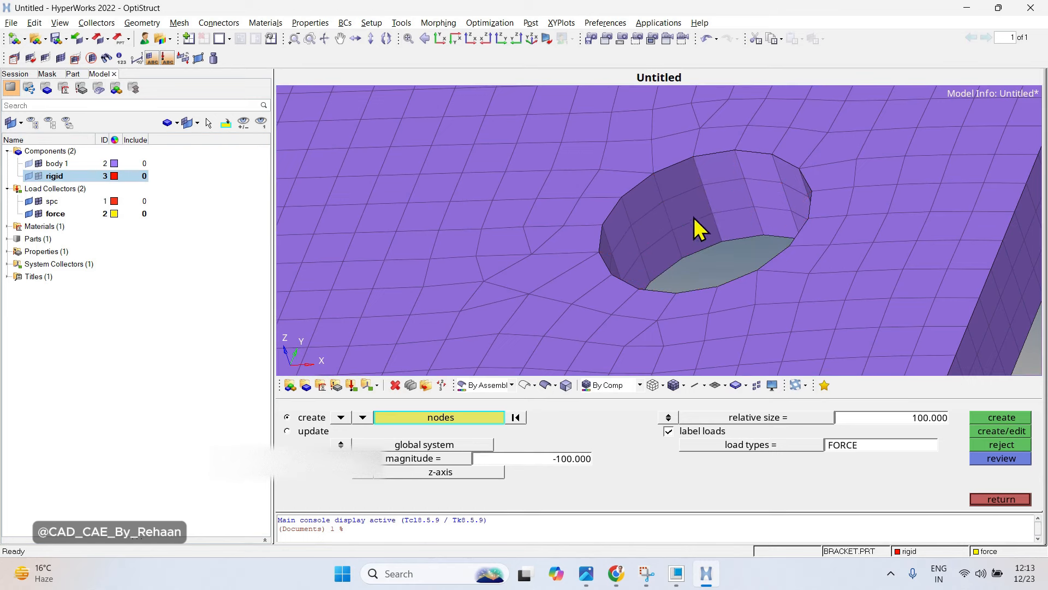
{"action": "left_click", "coordinate": [711, 214]}
{"action": "left_click", "coordinate": [781, 182]}
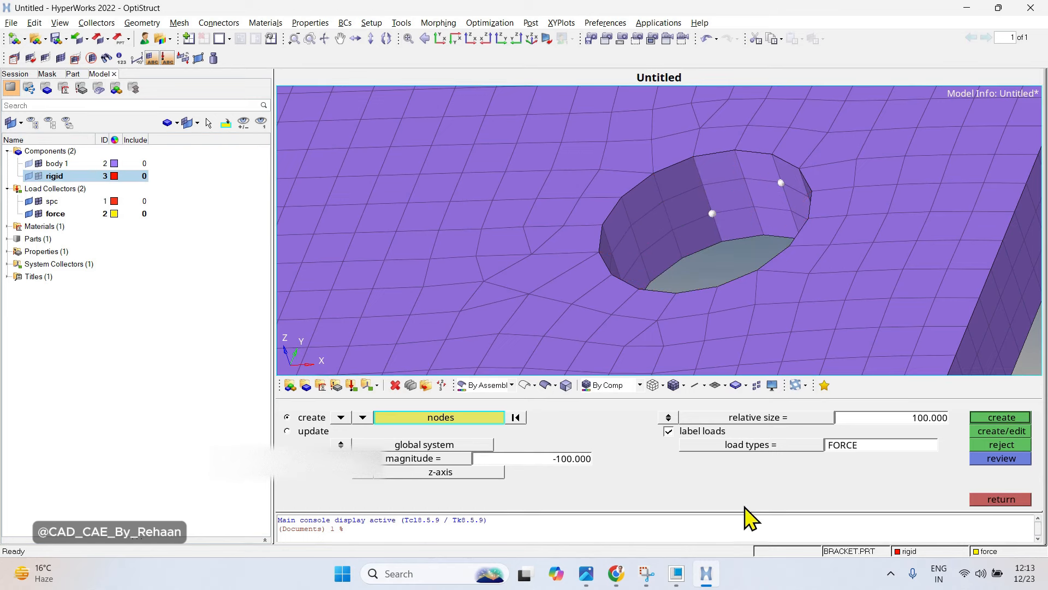
{"action": "left_click", "coordinate": [499, 419]}
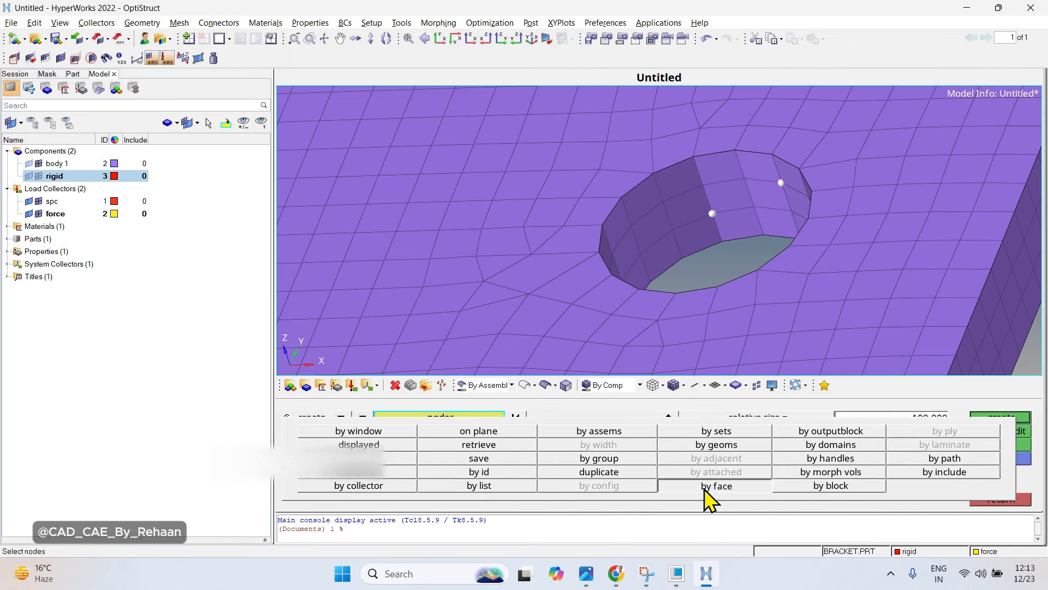
{"action": "left_click", "coordinate": [705, 488]}
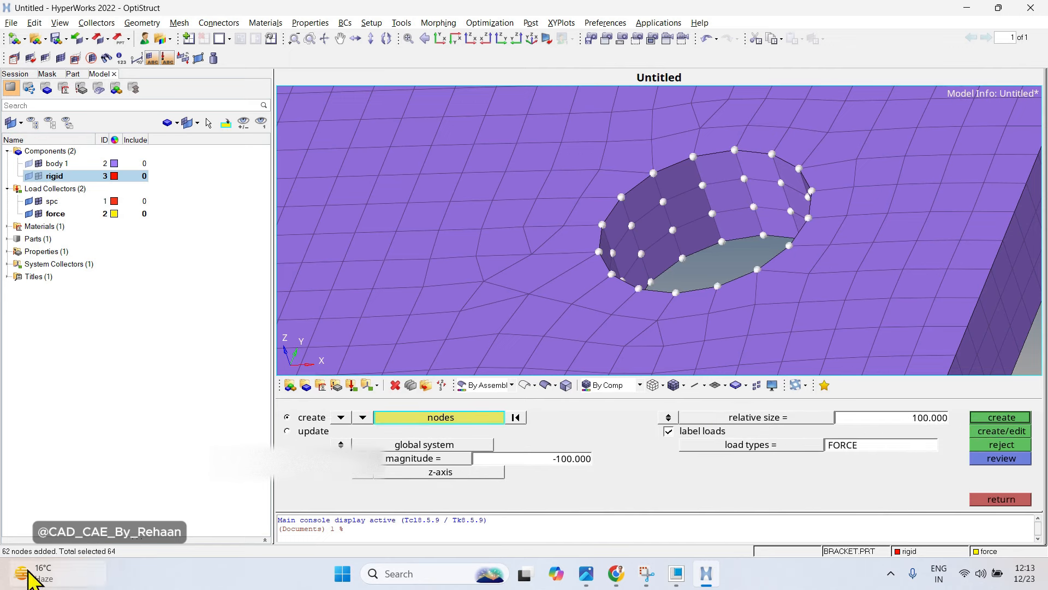
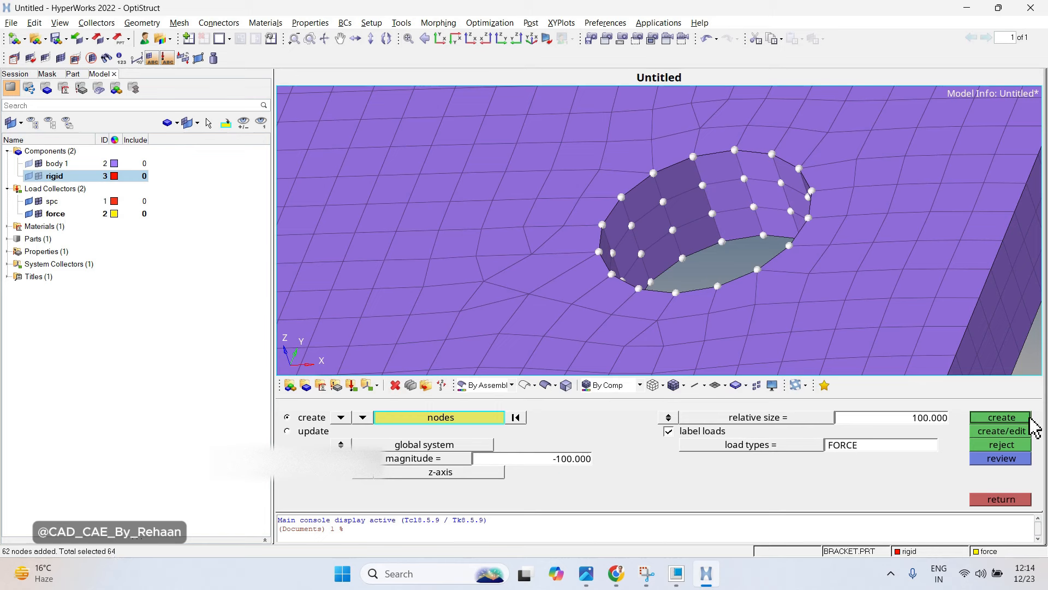
Show the rigid component's elements again and replace the hole wall node selection with the RBE2's central node.
{"action": "left_click", "coordinate": [42, 176]}
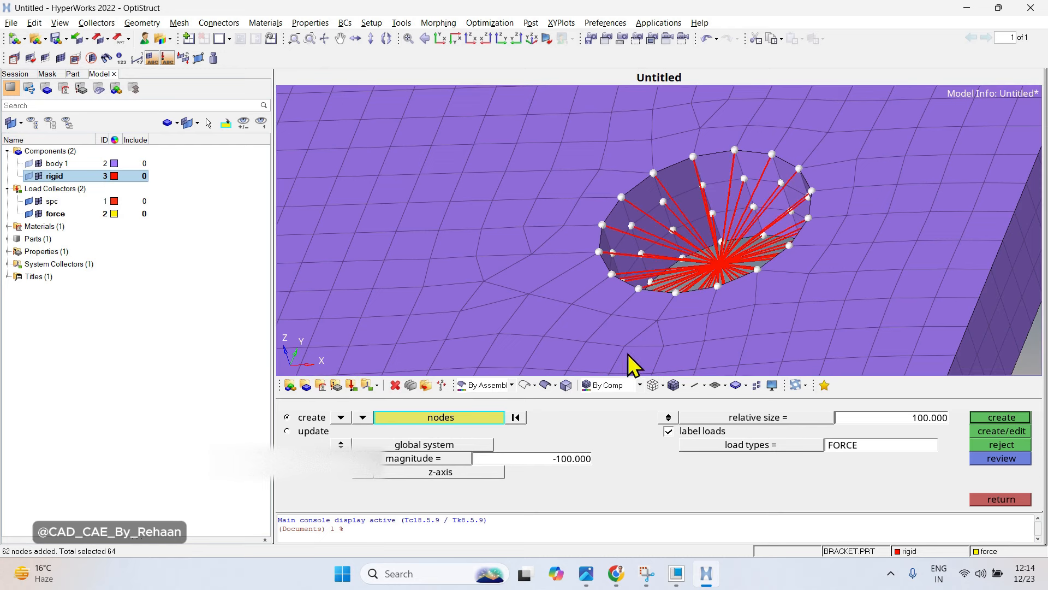
{"action": "left_click", "coordinate": [515, 418]}
{"action": "left_click_drag", "start_coordinate": [705, 229], "coordinate": [653, 185], "text": "ctrl"}
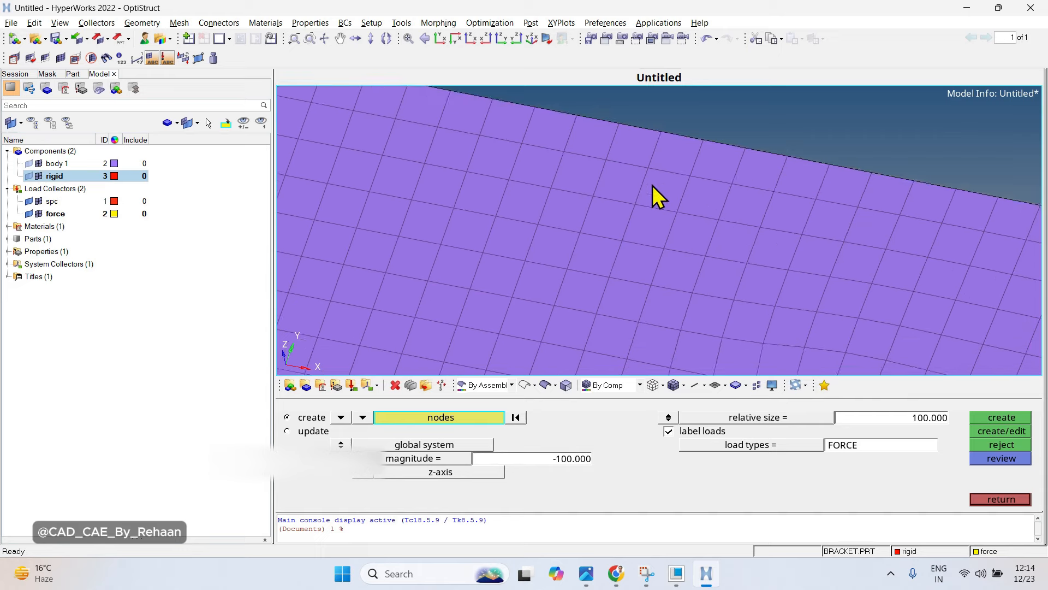
{"action": "scroll", "coordinate": [653, 185], "scroll_direction": "down", "scroll_amount": 4, "text": "ctrl"}
{"action": "right_click_drag", "start_coordinate": [774, 273], "coordinate": [767, 228], "text": "ctrl"}
{"action": "scroll", "coordinate": [719, 287], "scroll_direction": "up", "scroll_amount": 4, "text": "ctrl"}
{"action": "scroll", "coordinate": [719, 287], "scroll_direction": "down", "scroll_amount": 6, "text": "ctrl"}
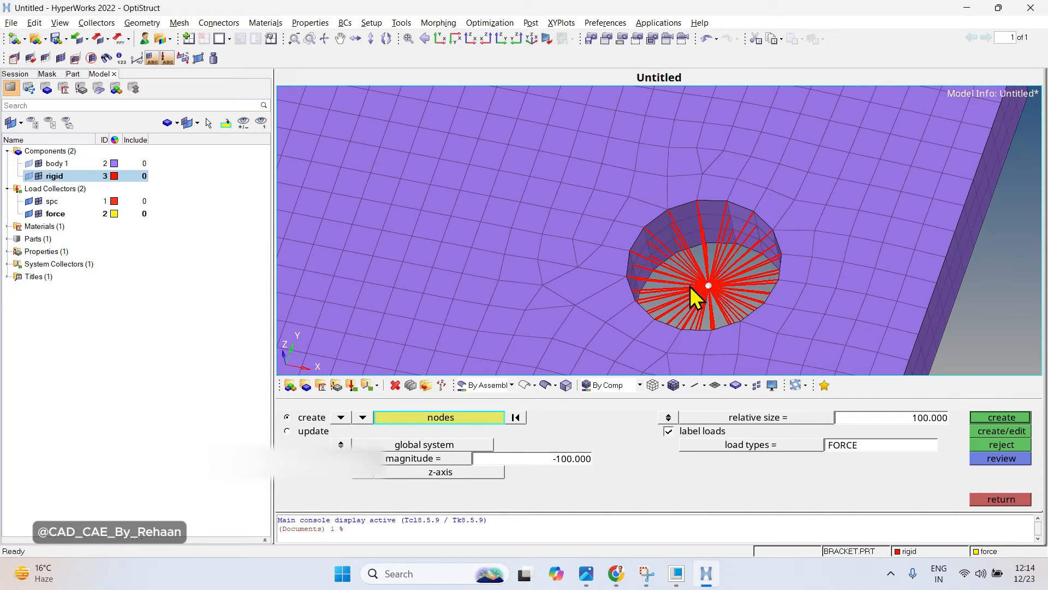
{"action": "left_click_drag", "start_coordinate": [659, 269], "coordinate": [669, 300], "text": "ctrl"}
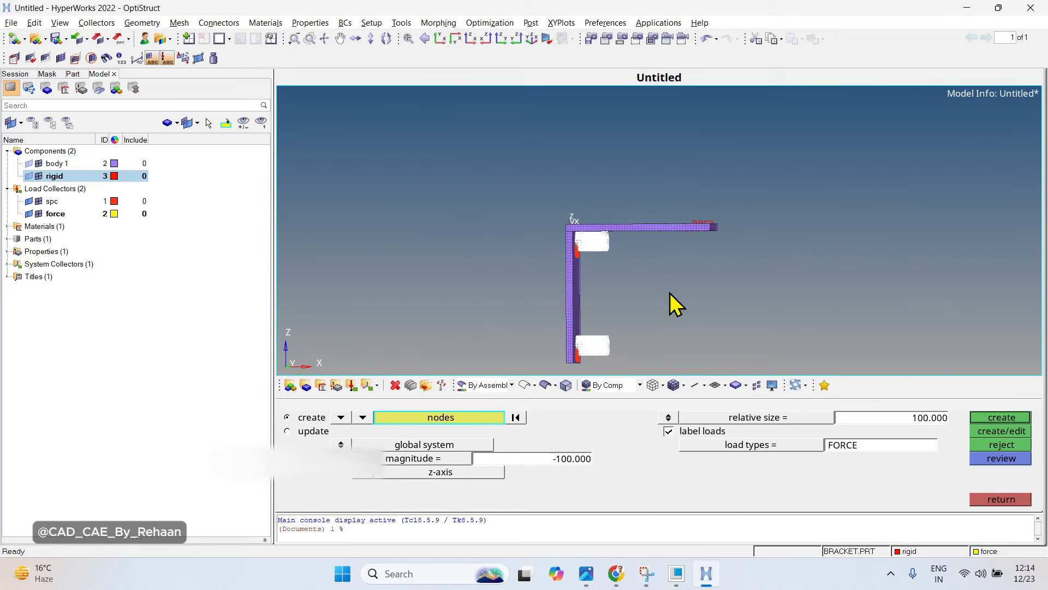
Create a force of magnitude -100 along the z-axis at the RBE2's central node.
{"action": "left_click", "coordinate": [365, 477]}
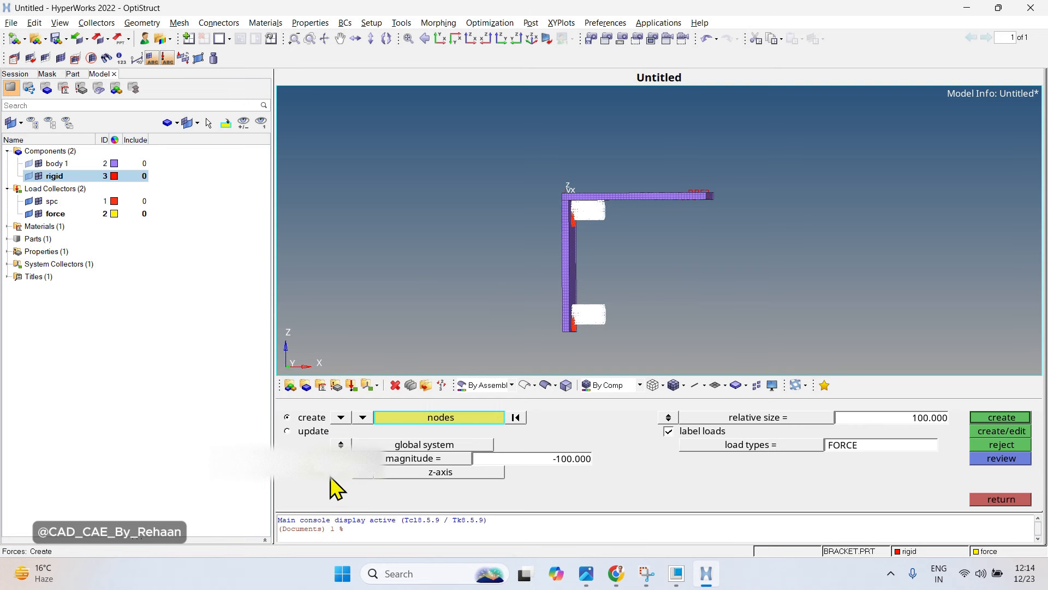
{"action": "left_click", "coordinate": [368, 474]}
{"action": "left_click", "coordinate": [1009, 419]}
{"action": "left_click_drag", "start_coordinate": [721, 162], "coordinate": [686, 220], "text": "ctrl"}
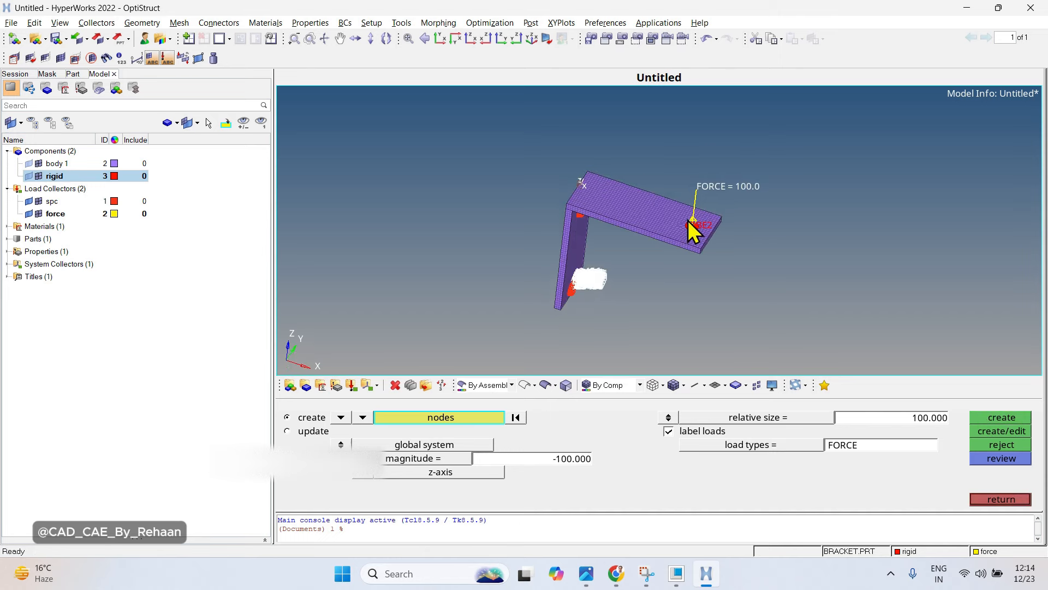
Examine the force arrow's direction and label at the horizontal leg's hole together with the constraints on the vertical leg.
{"action": "scroll", "coordinate": [689, 222], "scroll_direction": "up", "scroll_amount": 5, "text": "ctrl"}
{"action": "right_click_drag", "start_coordinate": [747, 252], "coordinate": [719, 210], "text": "ctrl"}
{"action": "scroll", "coordinate": [496, 247], "scroll_direction": "down", "scroll_amount": 2, "text": "ctrl"}
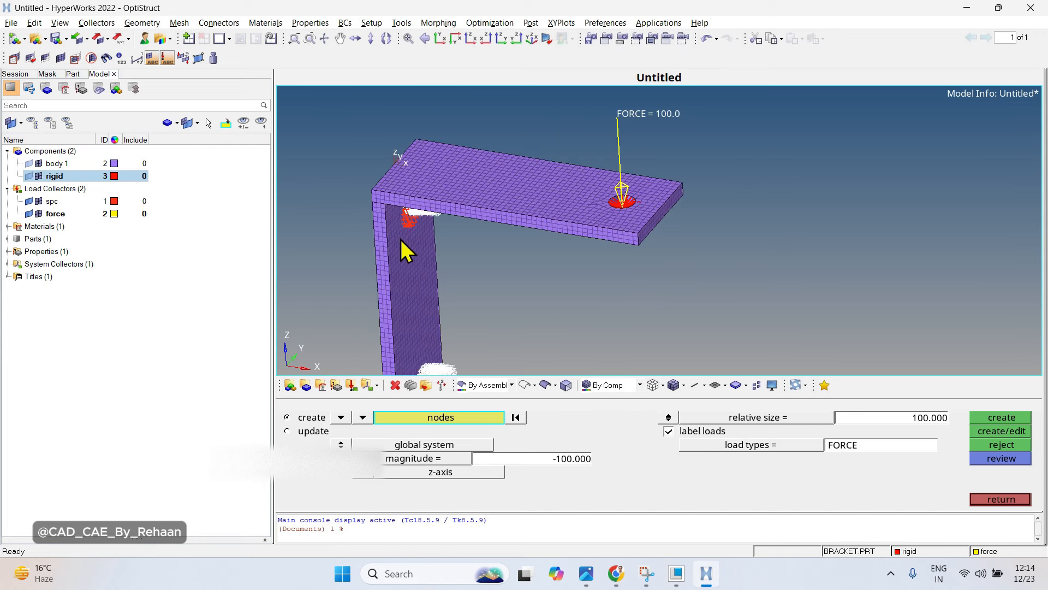
{"action": "scroll", "coordinate": [684, 142], "scroll_direction": "down", "scroll_amount": 2, "text": "ctrl"}
{"action": "scroll", "coordinate": [677, 146], "scroll_direction": "up", "scroll_amount": 4, "text": "ctrl"}
{"action": "scroll", "coordinate": [662, 119], "scroll_direction": "down", "scroll_amount": 3, "text": "ctrl"}
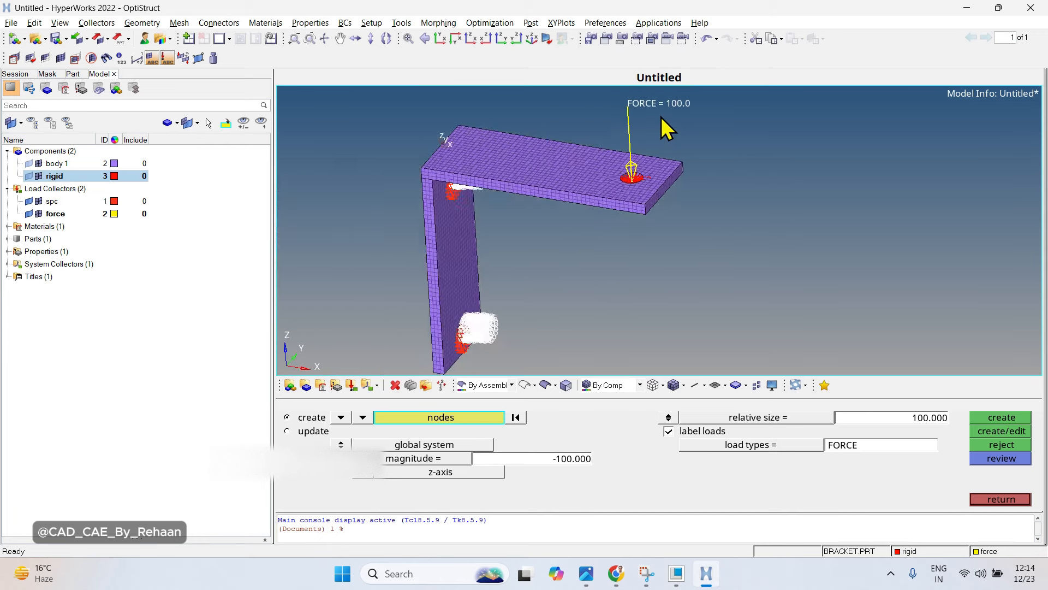
{"action": "scroll", "coordinate": [667, 104], "scroll_direction": "up", "scroll_amount": 5, "text": "ctrl"}
{"action": "scroll", "coordinate": [615, 176], "scroll_direction": "down", "scroll_amount": 3, "text": "ctrl"}
{"action": "scroll", "coordinate": [746, 183], "scroll_direction": "down", "scroll_amount": 2, "text": "ctrl"}
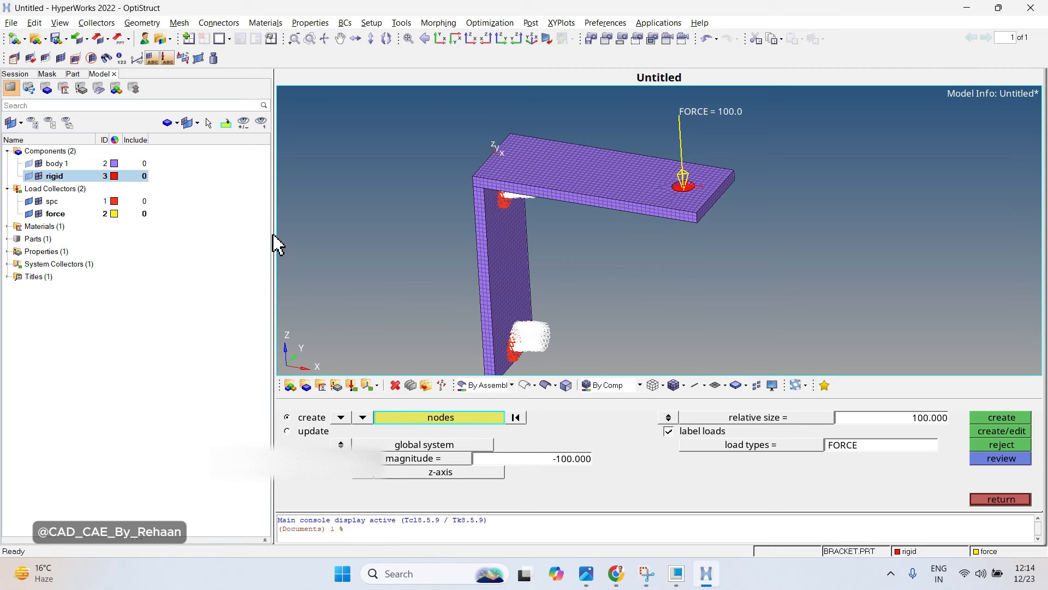
Leave the forces tool and create a load step named "bracket Linear".
{"action": "right_click", "coordinate": [216, 236]}
{"action": "left_click", "coordinate": [240, 269]}
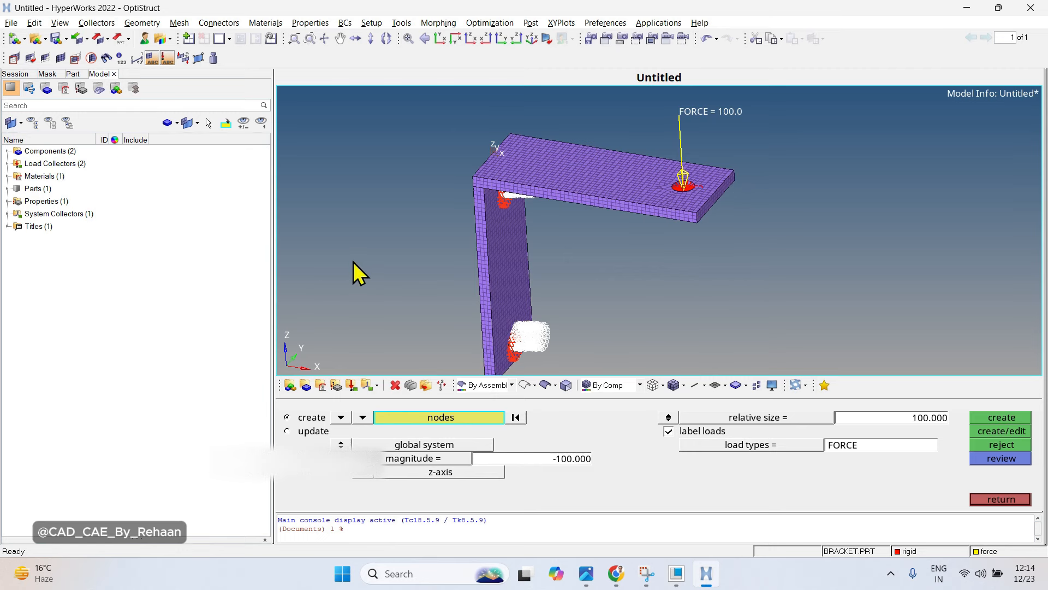
{"action": "right_click", "coordinate": [179, 178]}
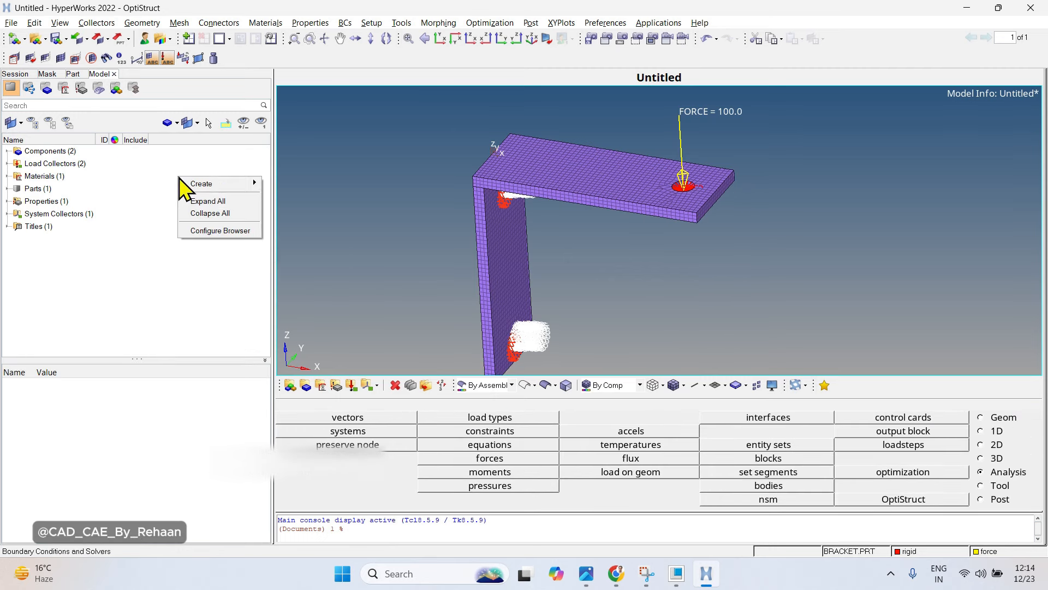
{"action": "mouse_move", "coordinate": [216, 185]}
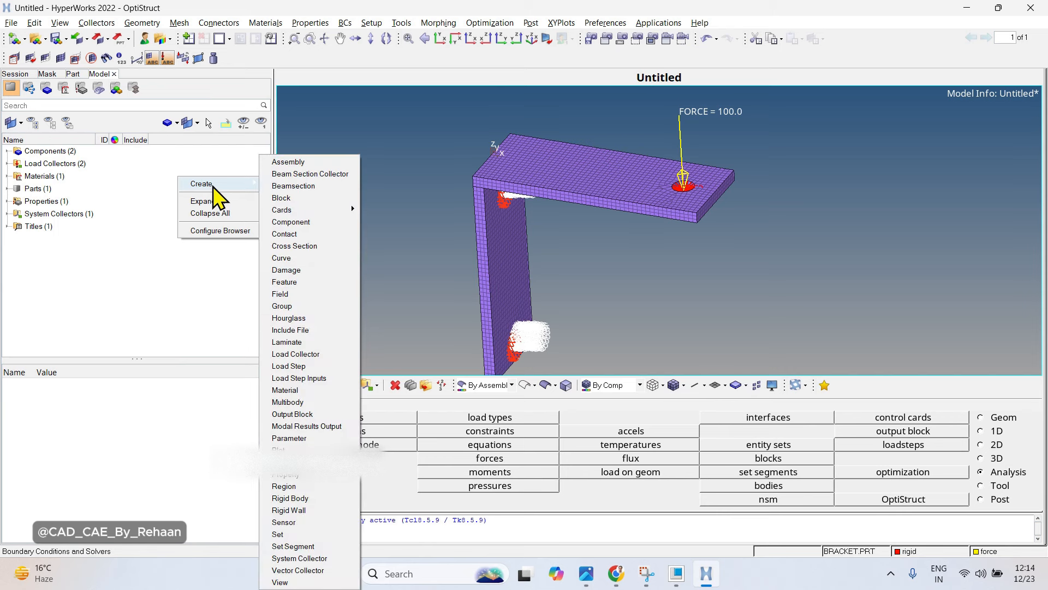
{"action": "left_click", "coordinate": [306, 367]}
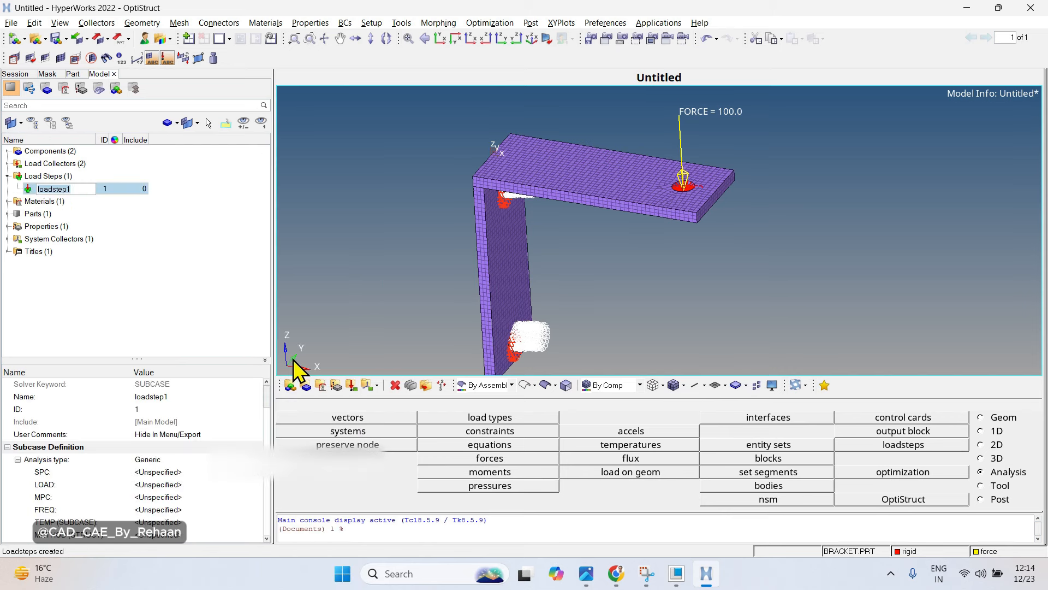
{"action": "type", "text": "bracket Linear"}
{"action": "key", "text": "Return"}
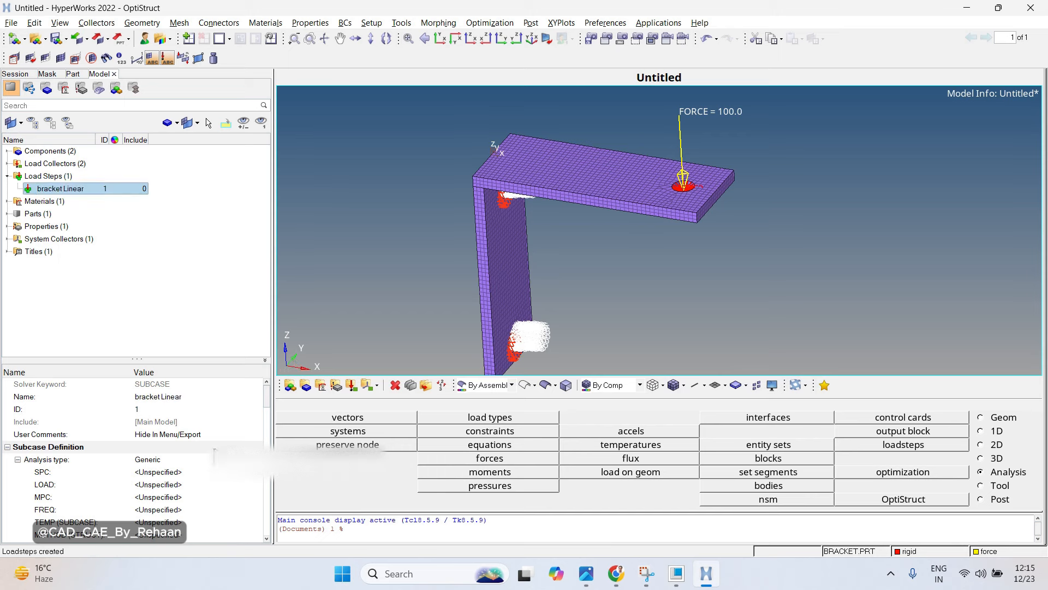
Set the analysis type of the bracket Linear load step to Linear Static.
{"action": "left_click", "coordinate": [216, 459]}
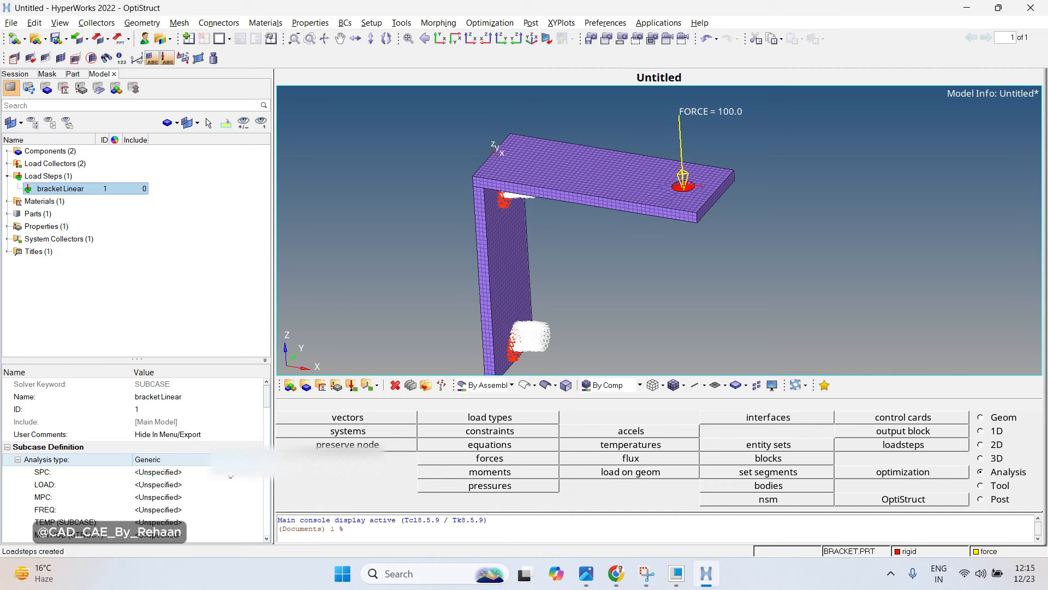
{"action": "left_click", "coordinate": [250, 228]}
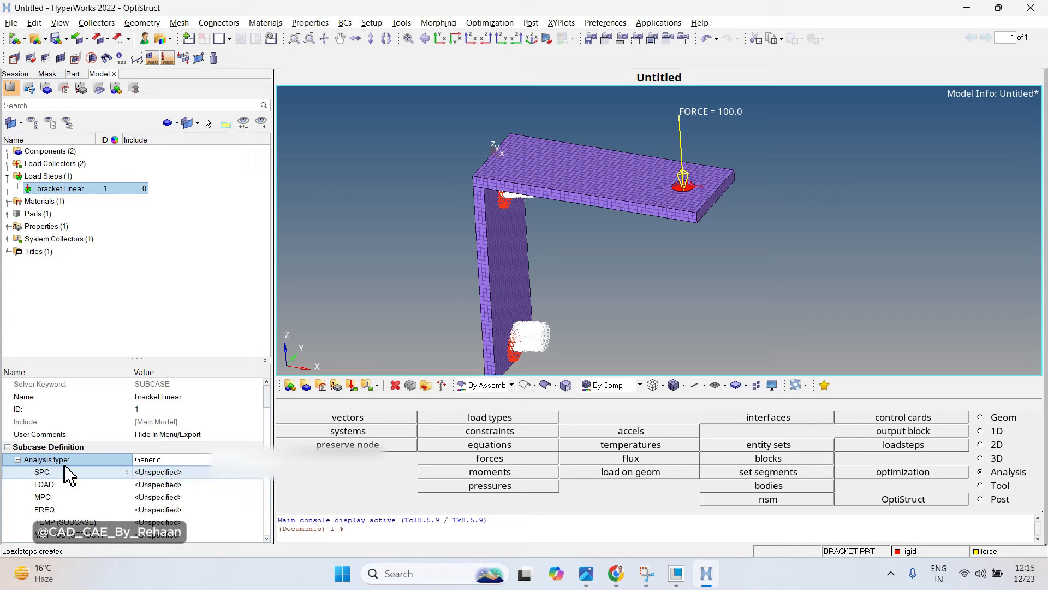
{"action": "left_click", "coordinate": [157, 459]}
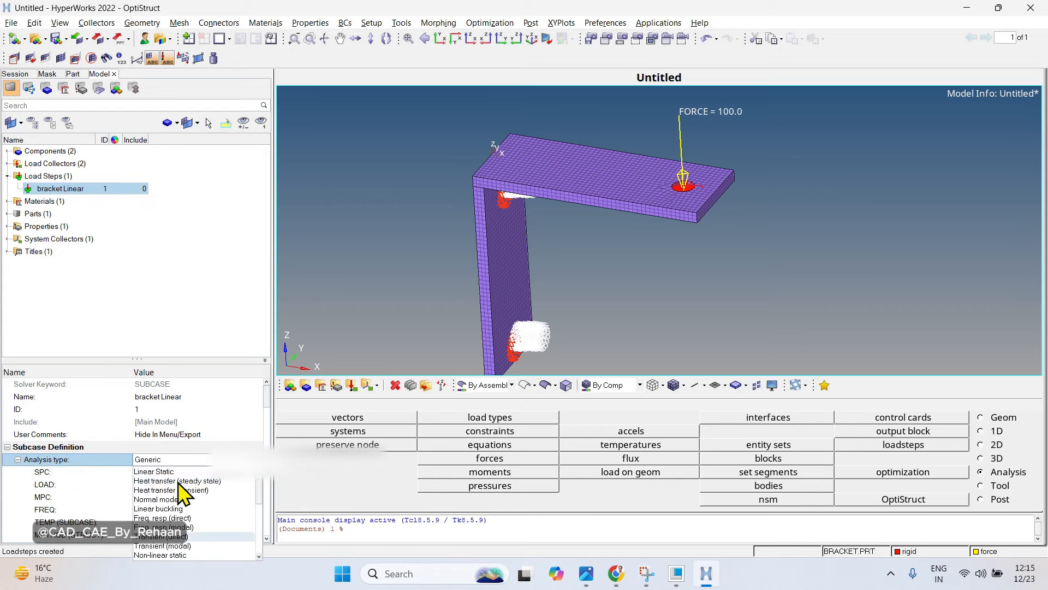
{"action": "left_click", "coordinate": [170, 472]}
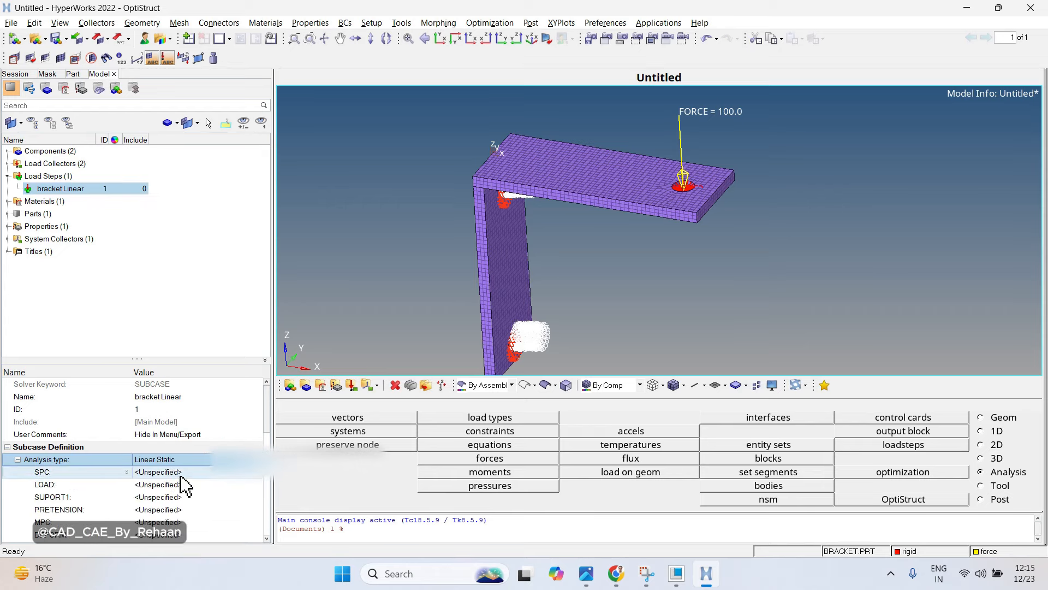
Assign the spc load collector as SPC and the force load collector as LOAD in the bracket Linear load step.
{"action": "left_click", "coordinate": [148, 472]}
{"action": "left_click", "coordinate": [74, 433]}
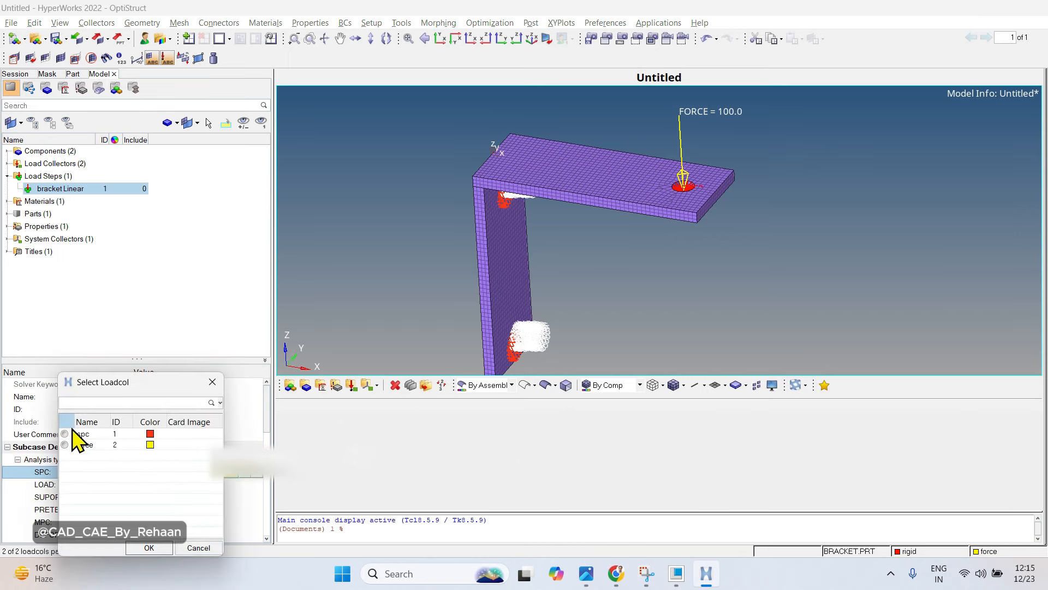
{"action": "left_click", "coordinate": [162, 543]}
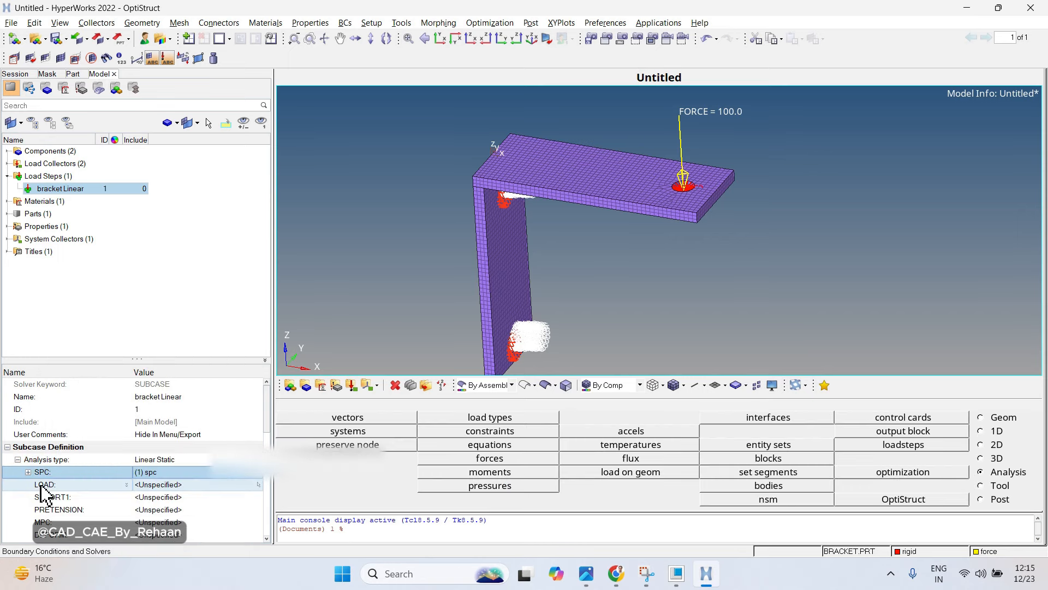
{"action": "left_click", "coordinate": [136, 483]}
{"action": "left_click", "coordinate": [83, 444]}
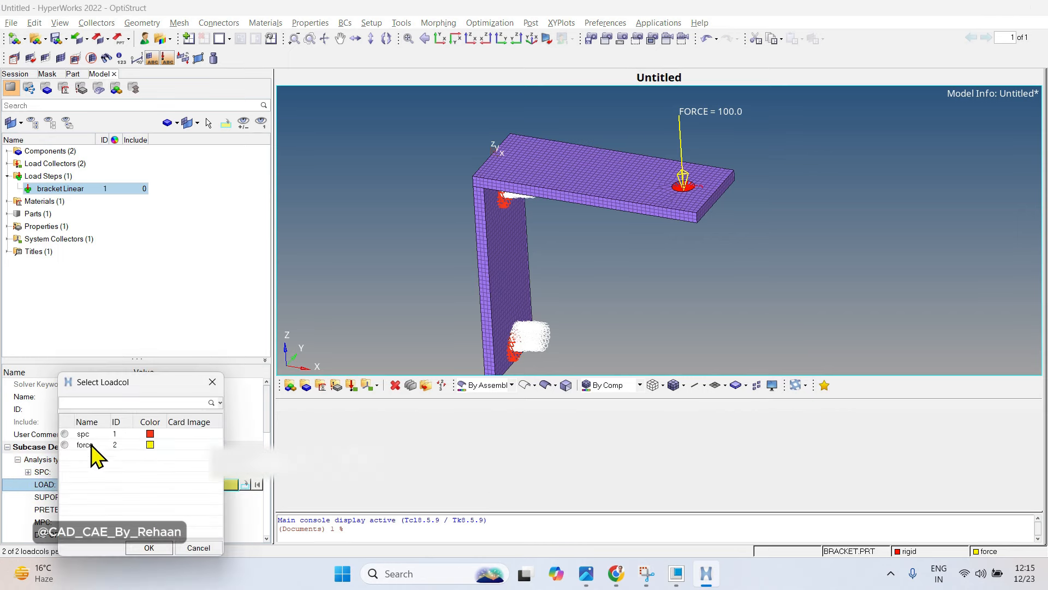
{"action": "left_click", "coordinate": [149, 548]}
{"action": "left_click", "coordinate": [153, 202]}
{"action": "right_click", "coordinate": [192, 263]}
{"action": "left_click", "coordinate": [221, 300]}
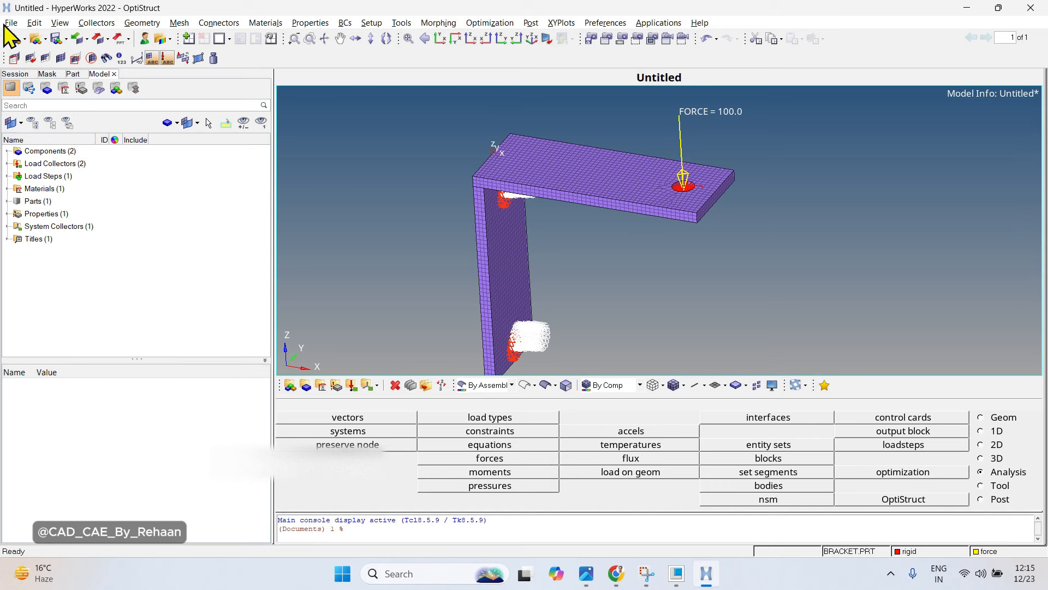
Save the model as bracket_linear in the bracket folder as a HyperMesh binary file.
{"action": "left_click", "coordinate": [59, 22]}
{"action": "left_click", "coordinate": [7, 26]}
{"action": "left_click", "coordinate": [9, 26]}
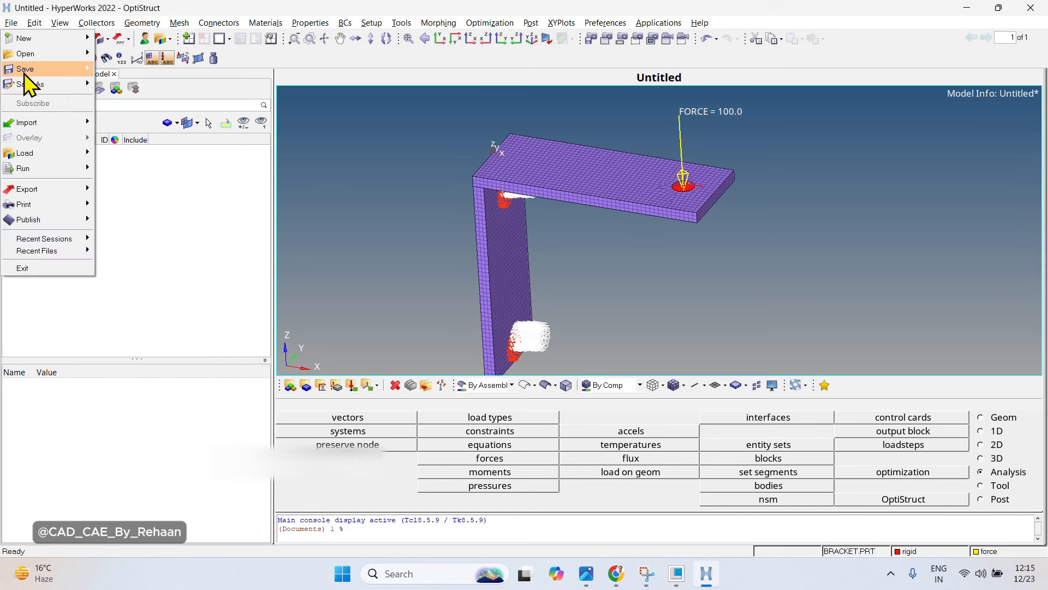
{"action": "mouse_move", "coordinate": [32, 86]}
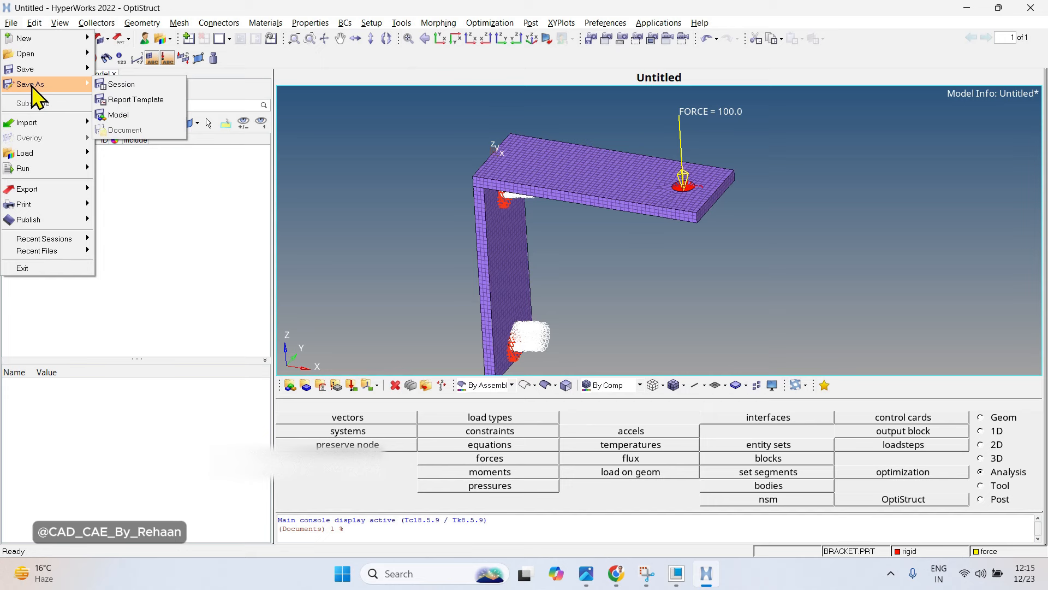
{"action": "left_click", "coordinate": [108, 119]}
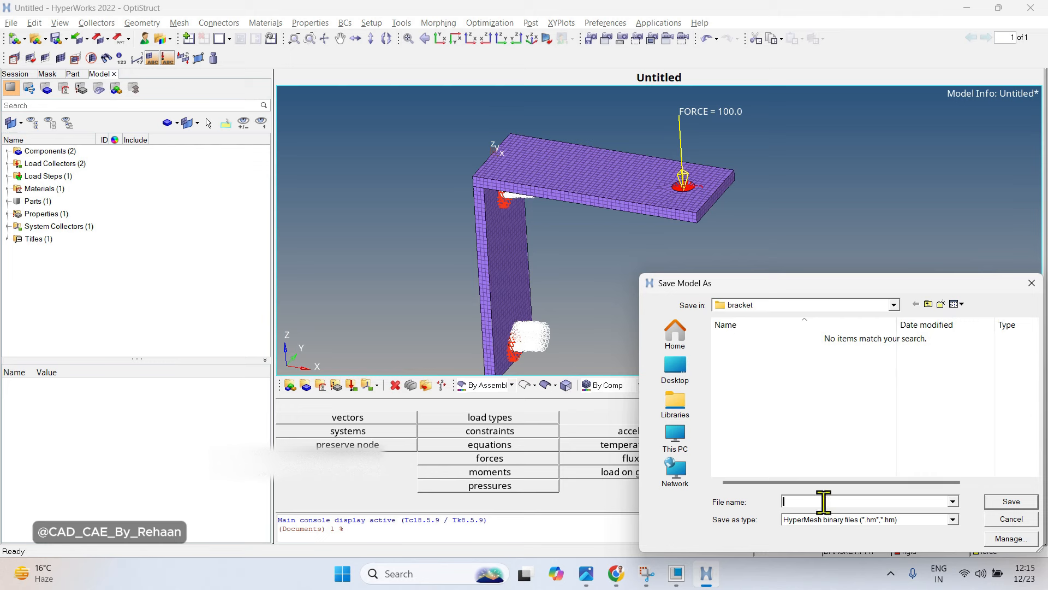
{"action": "type", "text": "bracket"}
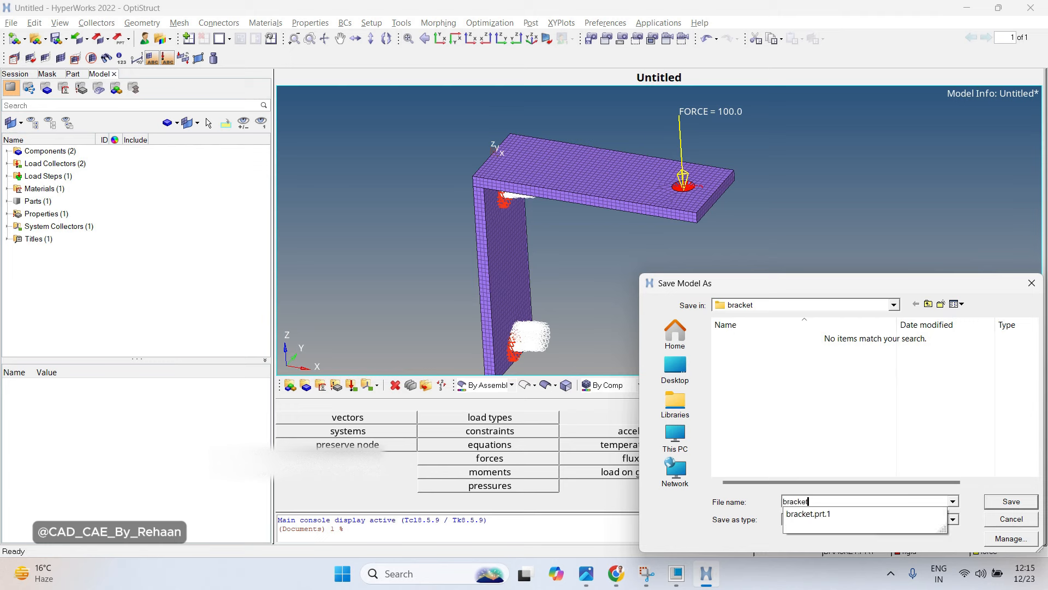
{"action": "type", "text": "-lin"}
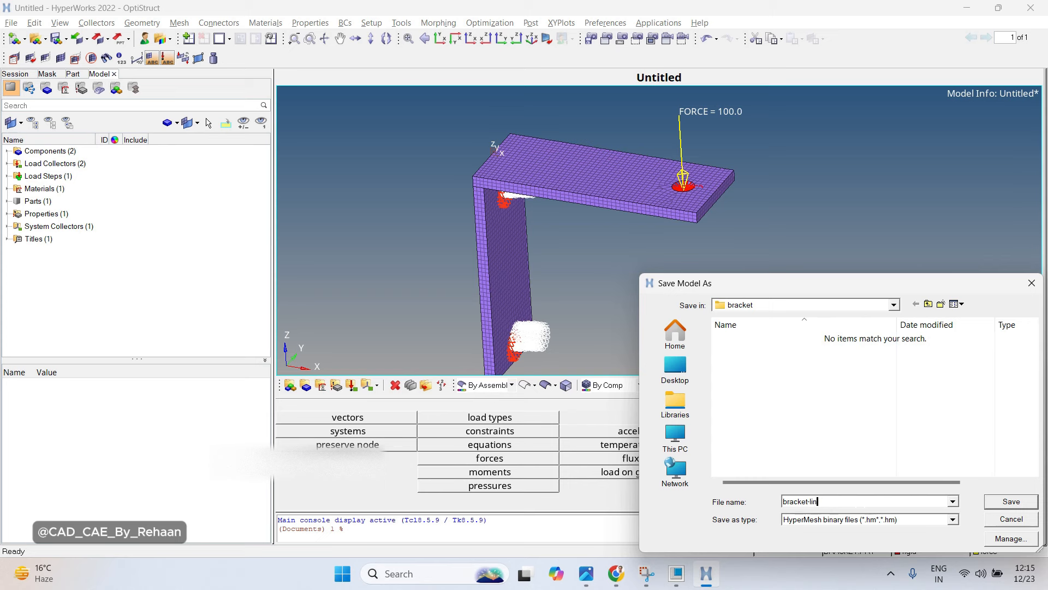
{"action": "key", "text": "BackSpace"}
{"action": "key", "text": "BackSpace"}
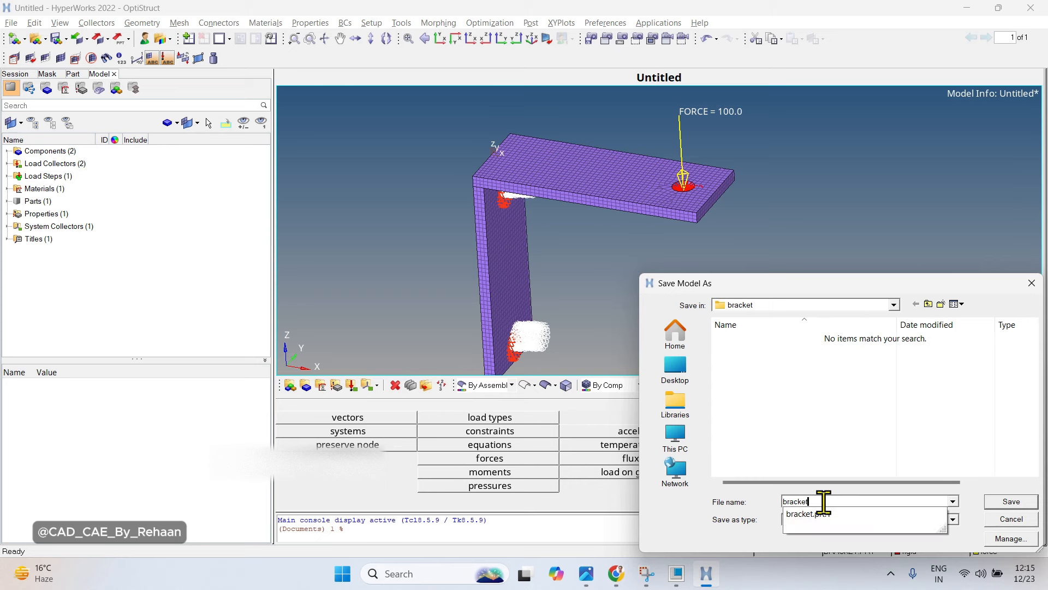
{"action": "type", "text": "_"}
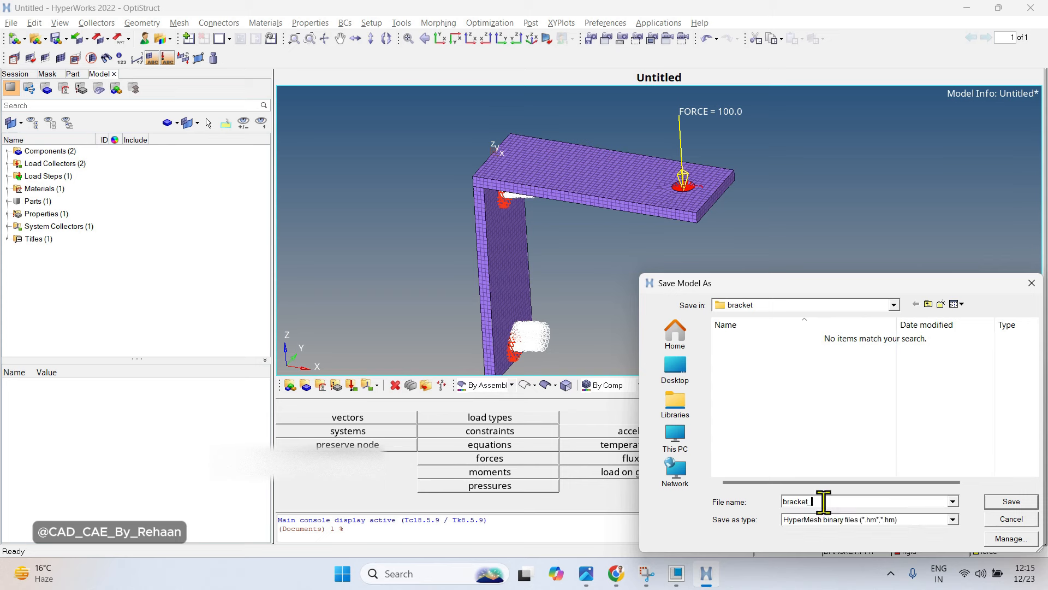
{"action": "type", "text": "linear"}
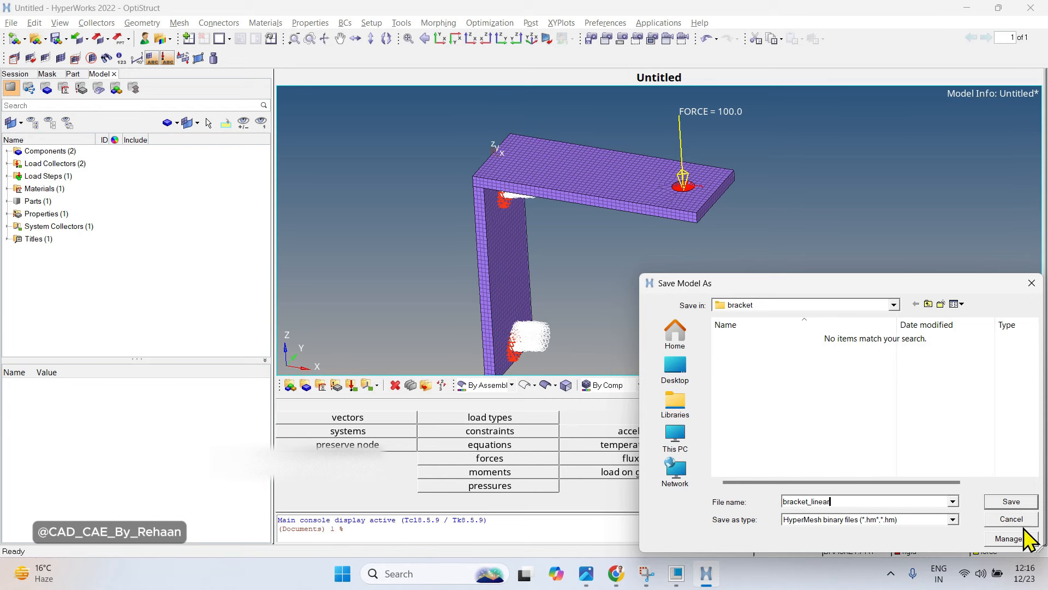
{"action": "left_click", "coordinate": [1011, 502]}
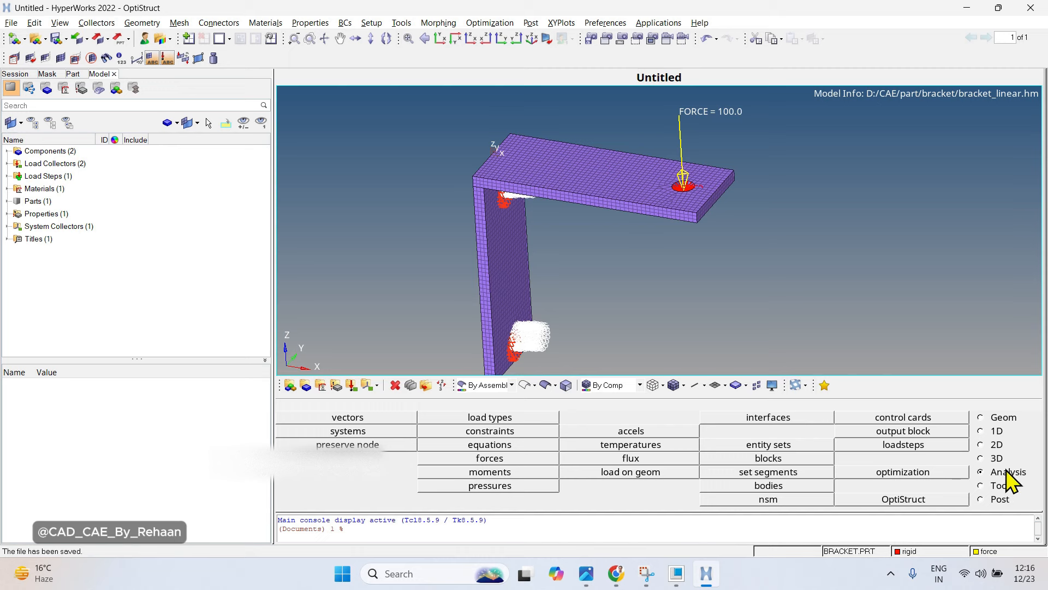
Run OptiStruct on bracket_linear.fem, read the start of the solver's message log lines and leave the solver setup.
{"action": "left_click", "coordinate": [899, 500]}
{"action": "left_click", "coordinate": [980, 419]}
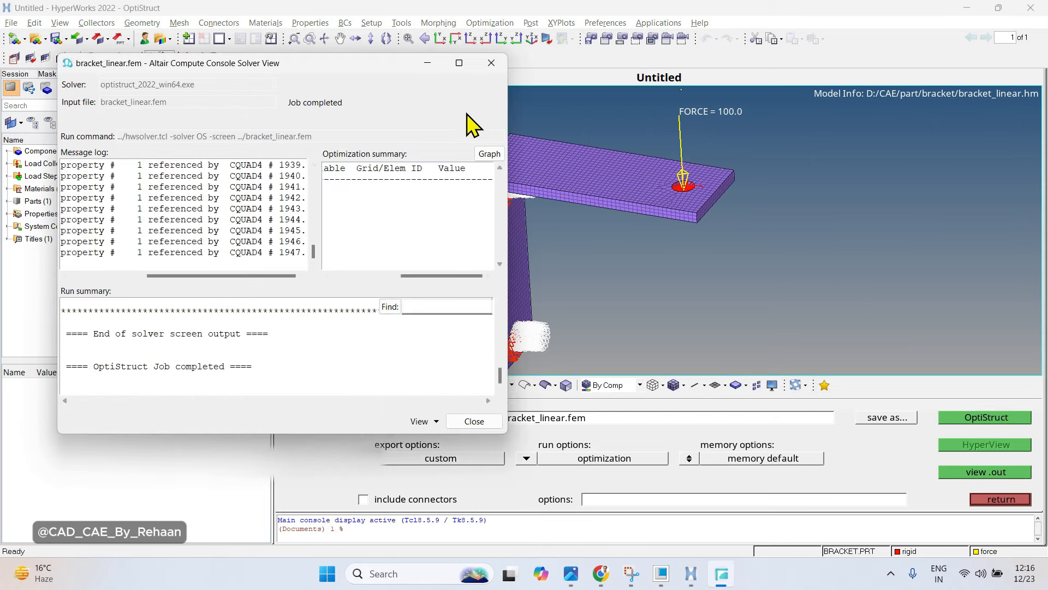
{"action": "left_click_drag", "start_coordinate": [260, 275], "coordinate": [187, 264]}
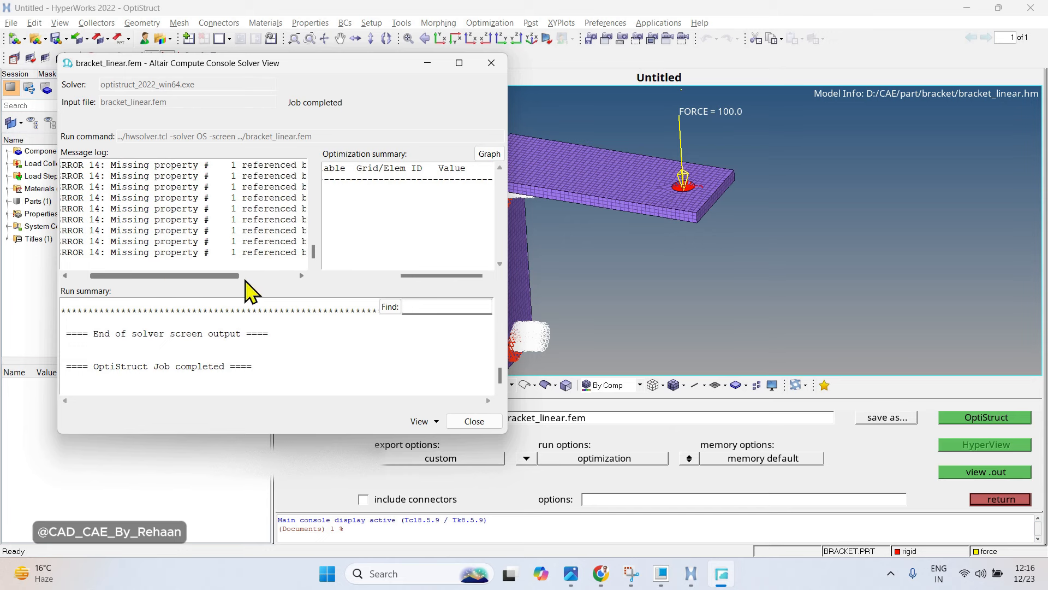
{"action": "left_click", "coordinate": [493, 67]}
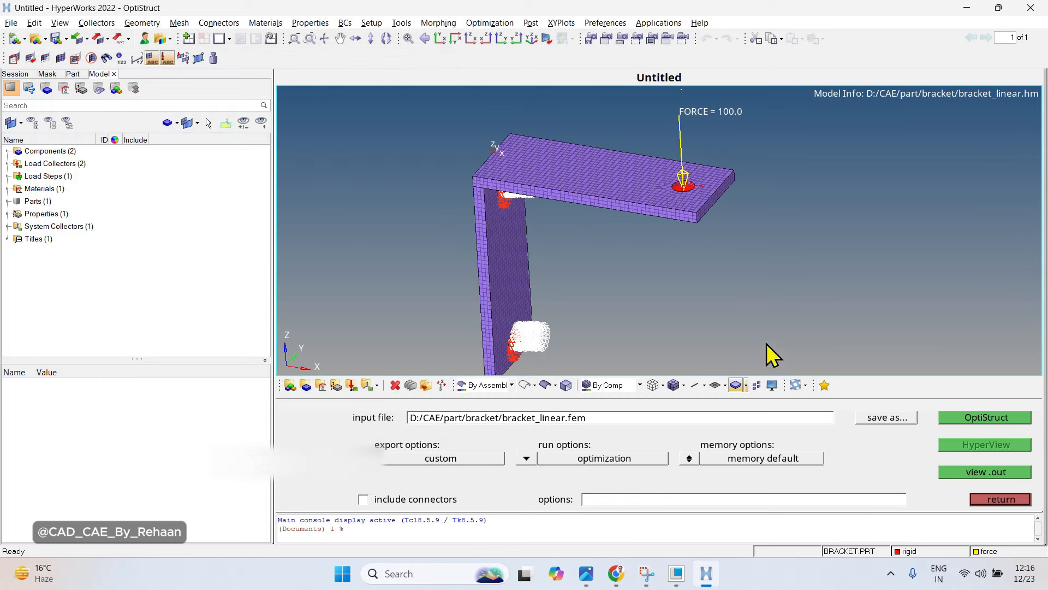
{"action": "key", "text": "Escape"}
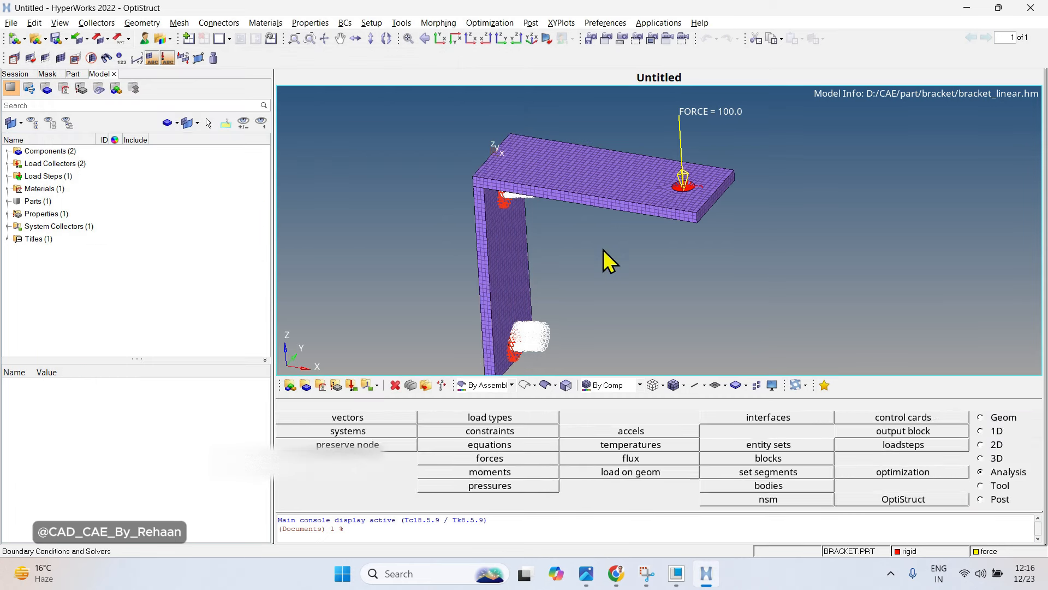
Delete the displayed quad4 elements of type CQUAD4, selecting them by configuration.
{"action": "left_click", "coordinate": [396, 386]}
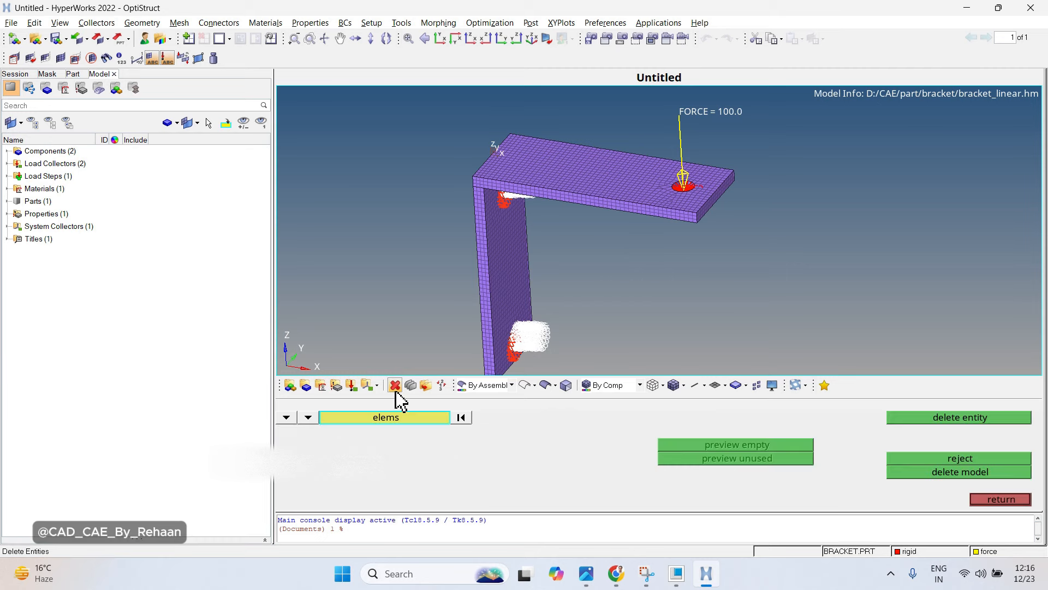
{"action": "left_click", "coordinate": [410, 419]}
{"action": "left_click", "coordinate": [598, 492]}
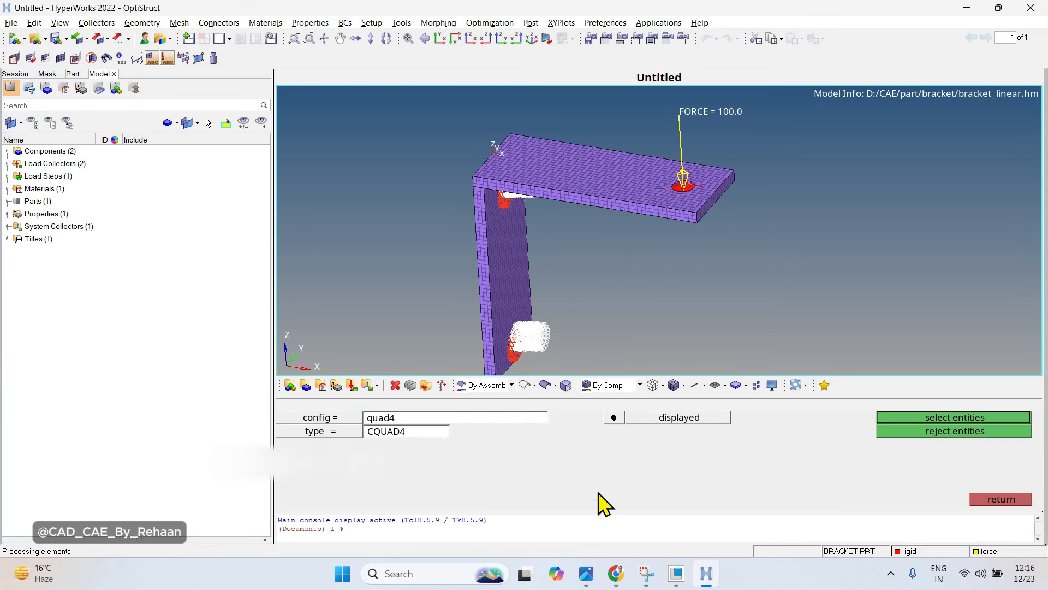
{"action": "left_click", "coordinate": [906, 417]}
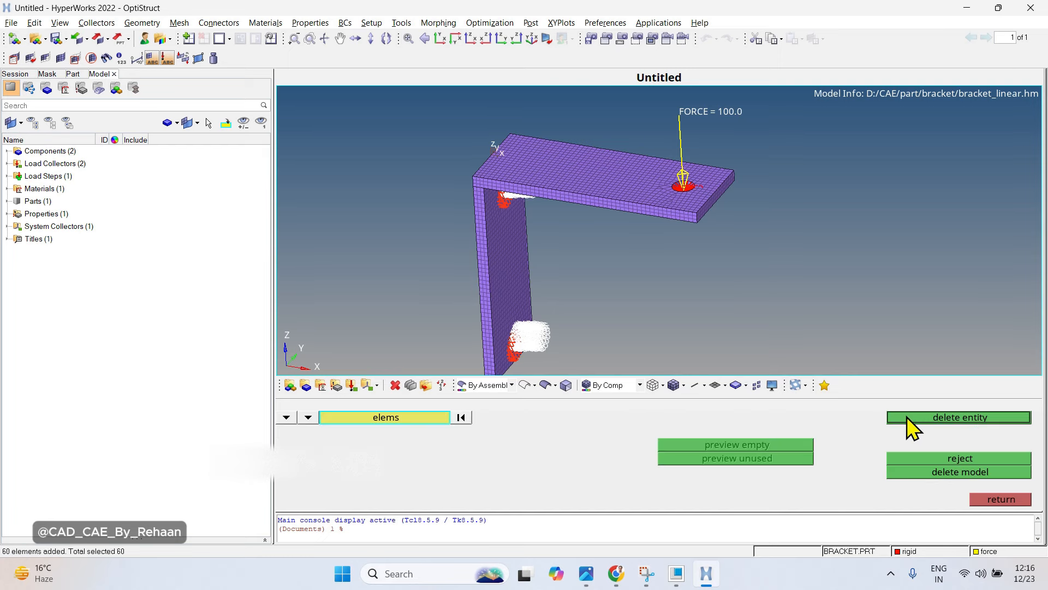
{"action": "left_click_drag", "start_coordinate": [633, 261], "coordinate": [655, 265], "text": "ctrl"}
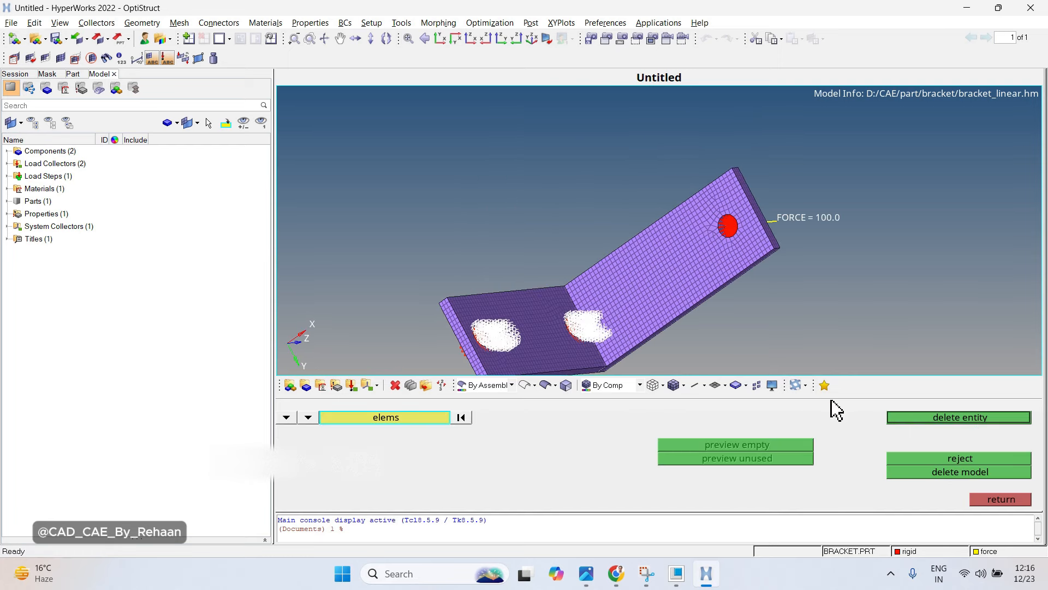
{"action": "left_click", "coordinate": [900, 418]}
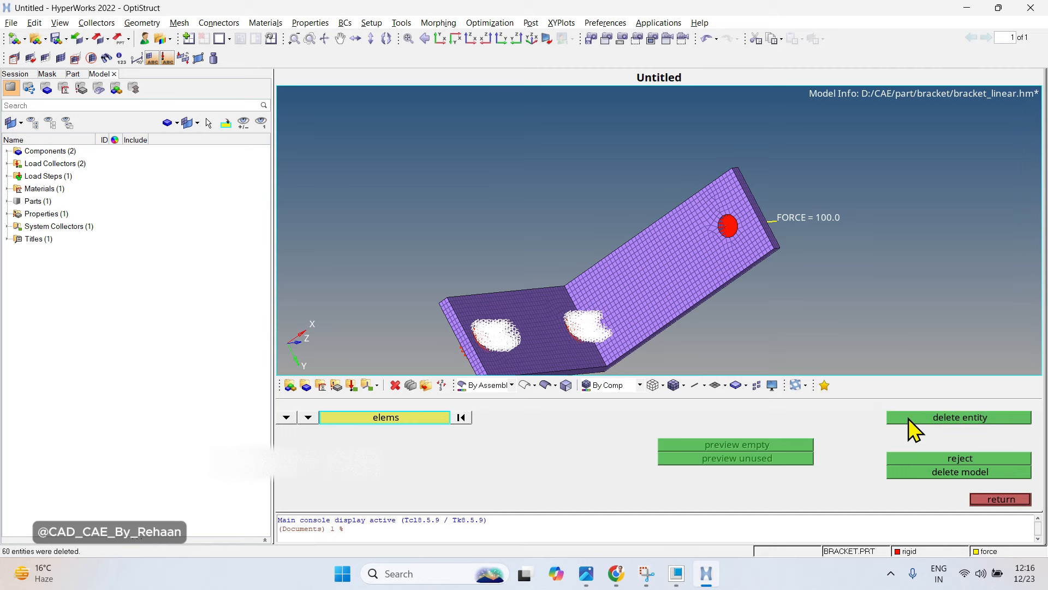
{"action": "left_click", "coordinate": [907, 418]}
Try to delete any leftover displayed elements by configuration, starting with quad4, and leave the delete tool.
{"action": "left_click", "coordinate": [420, 425]}
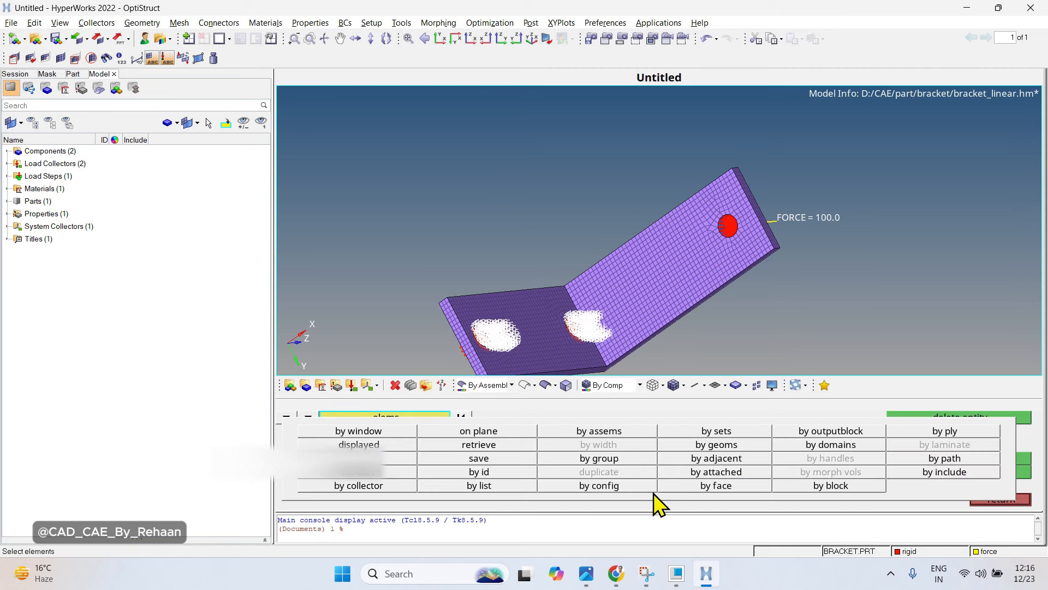
{"action": "left_click", "coordinate": [627, 496]}
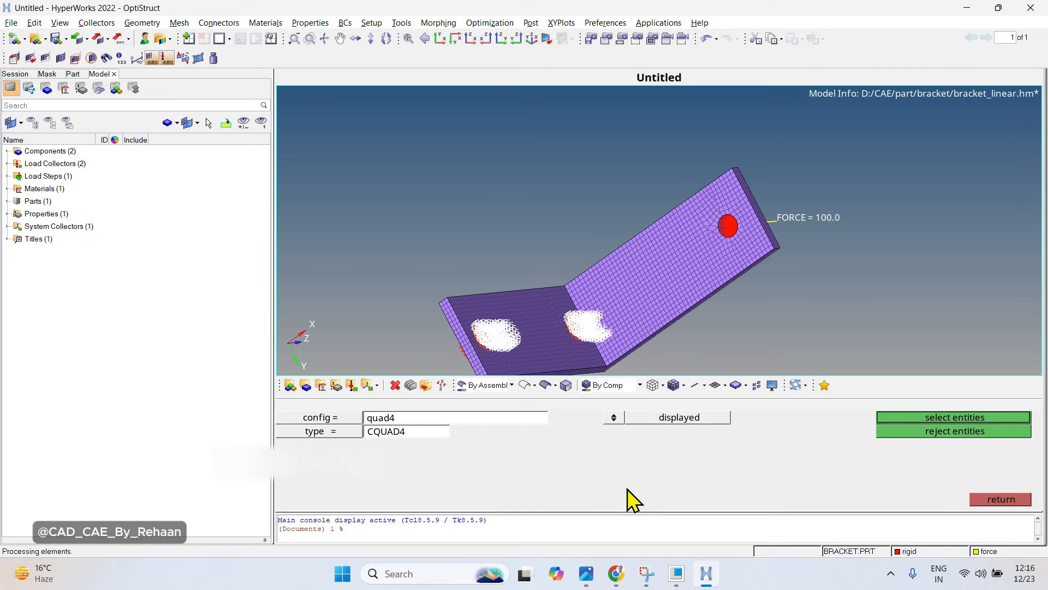
{"action": "left_click", "coordinate": [896, 419]}
{"action": "left_click", "coordinate": [382, 417]}
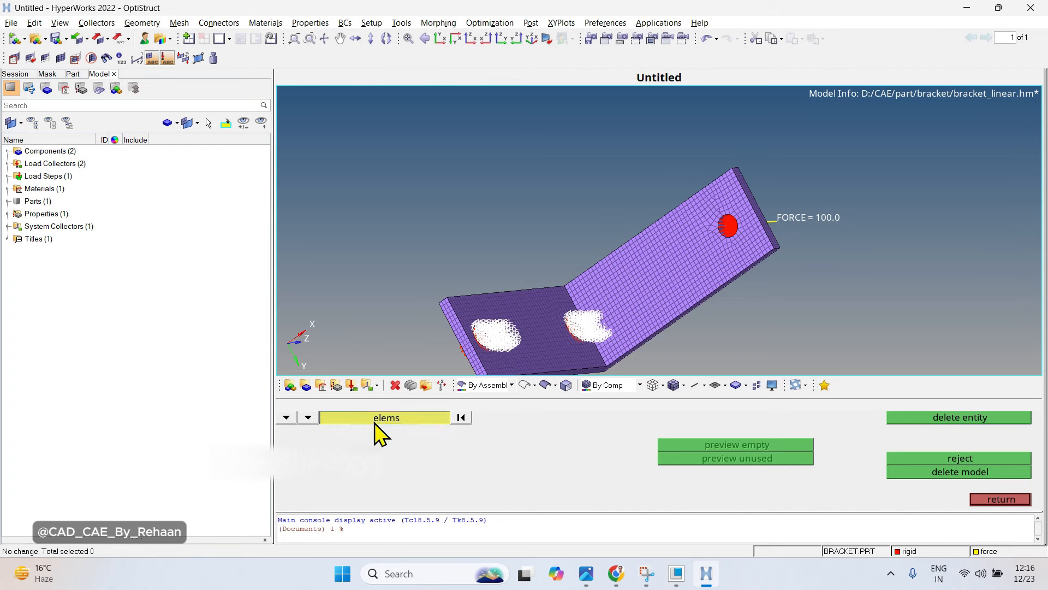
{"action": "left_click", "coordinate": [624, 498]}
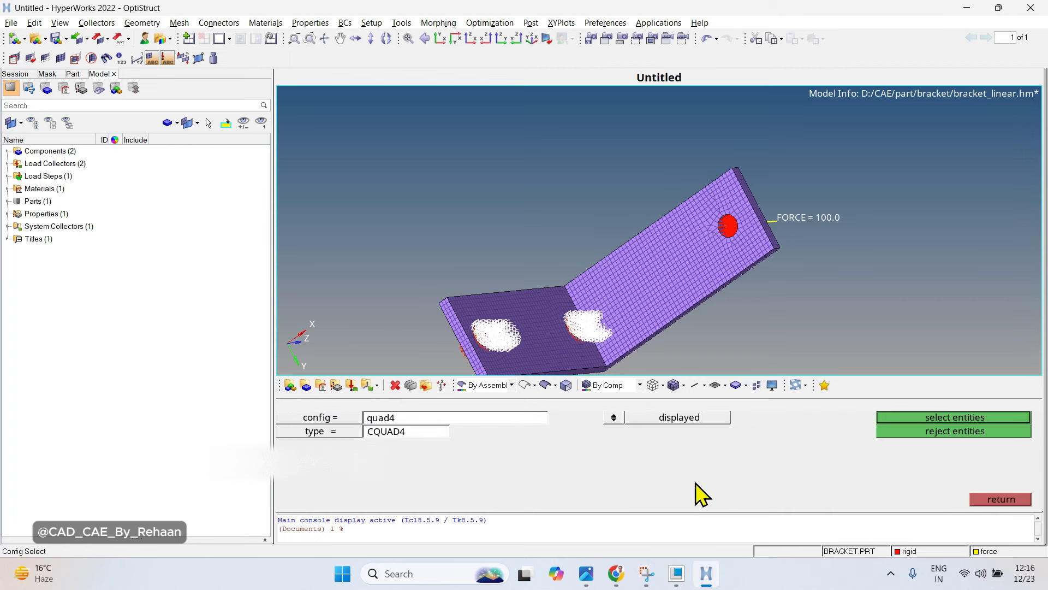
{"action": "left_click", "coordinate": [439, 419]}
{"action": "left_click", "coordinate": [658, 445]}
{"action": "left_click", "coordinate": [908, 419]}
{"action": "left_click", "coordinate": [909, 418]}
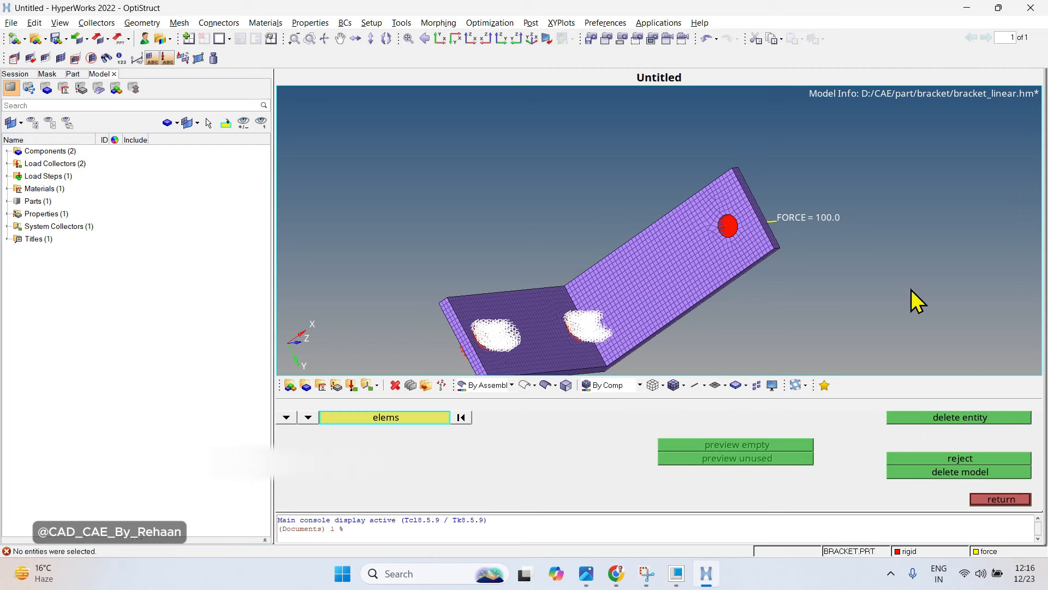
{"action": "key", "text": "Escape"}
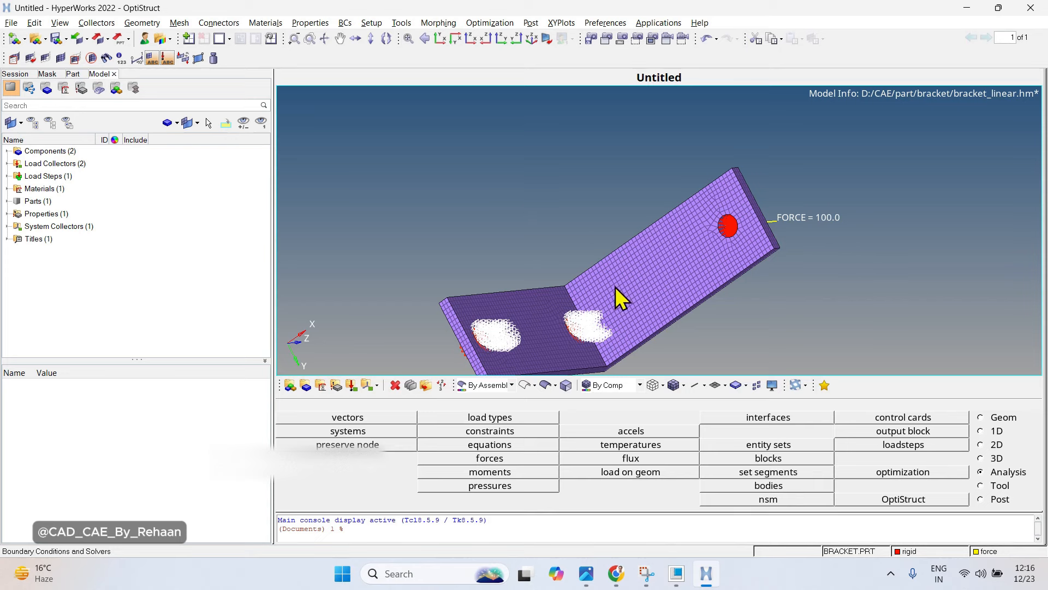
{"action": "left_click_drag", "start_coordinate": [685, 252], "coordinate": [607, 300], "text": "ctrl"}
{"action": "left_click", "coordinate": [7, 152]}
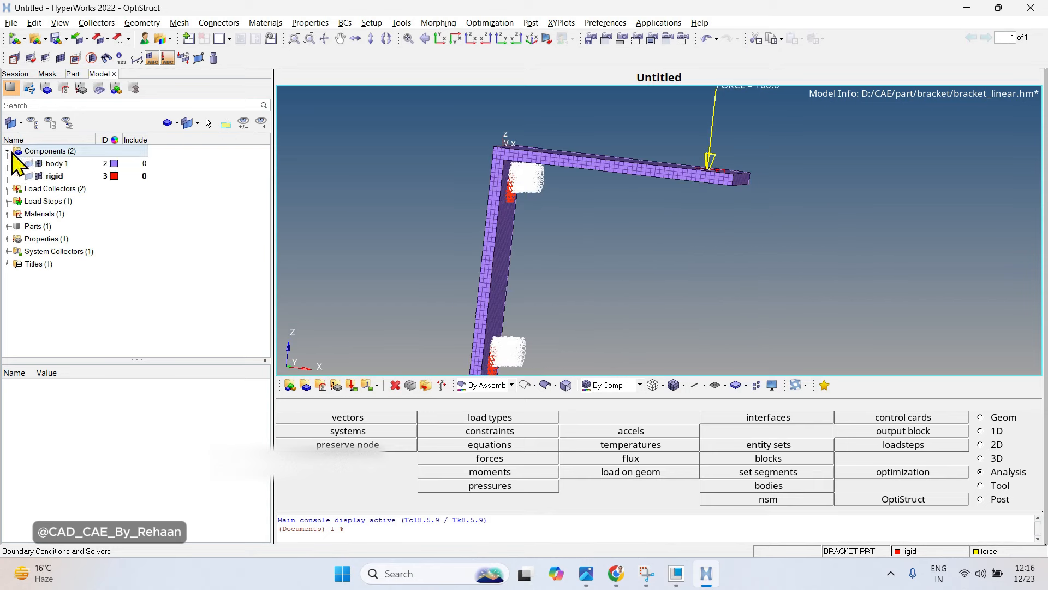
{"action": "left_click", "coordinate": [57, 164]}
{"action": "right_click", "coordinate": [58, 166]}
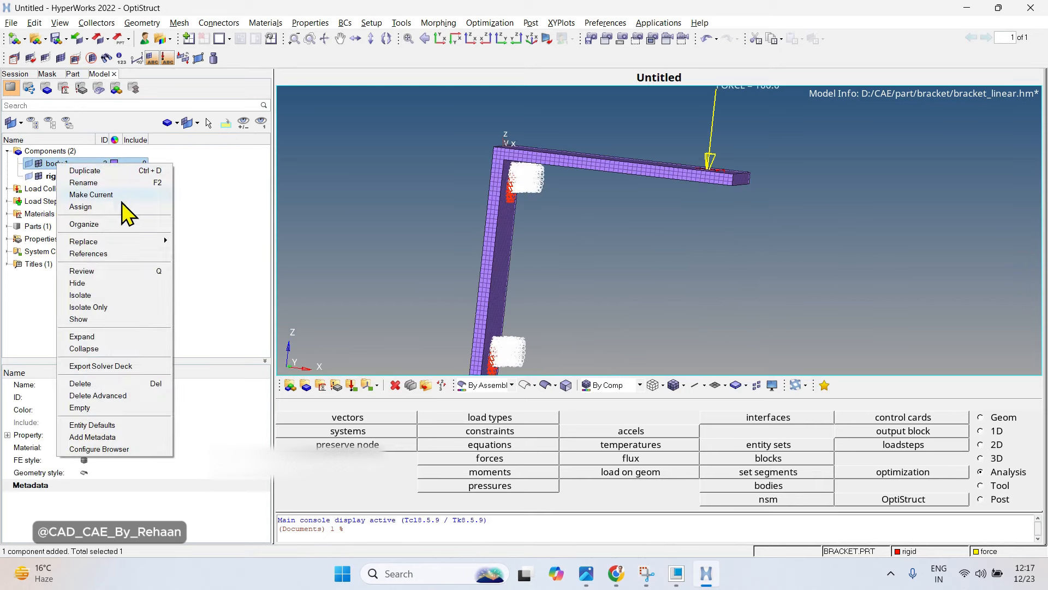
{"action": "left_click", "coordinate": [234, 233]}
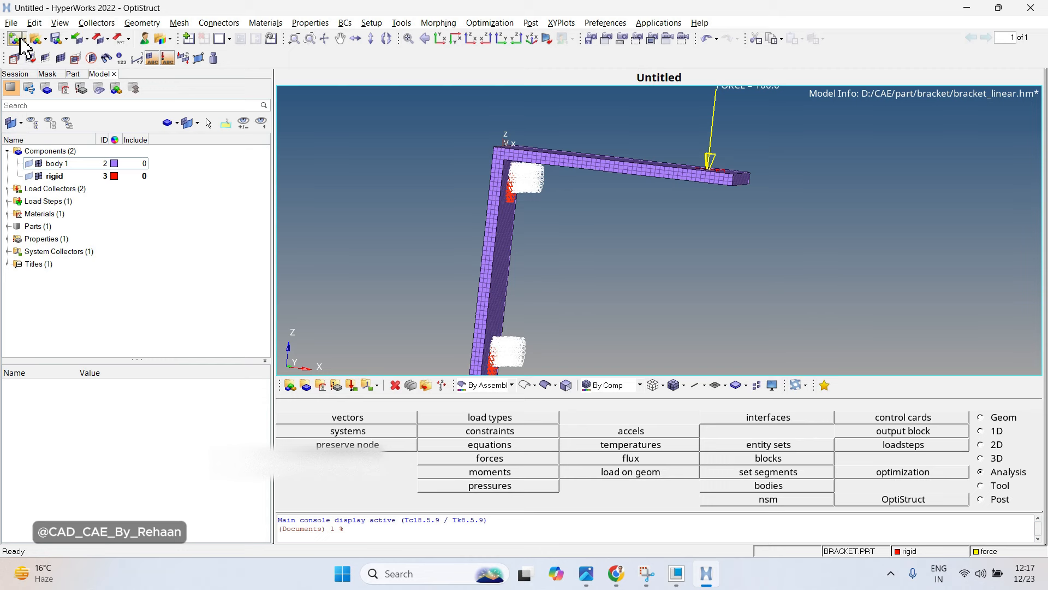
Save the cleaned model under the same name, bracket_linear, replacing the existing file.
{"action": "left_click", "coordinate": [11, 23]}
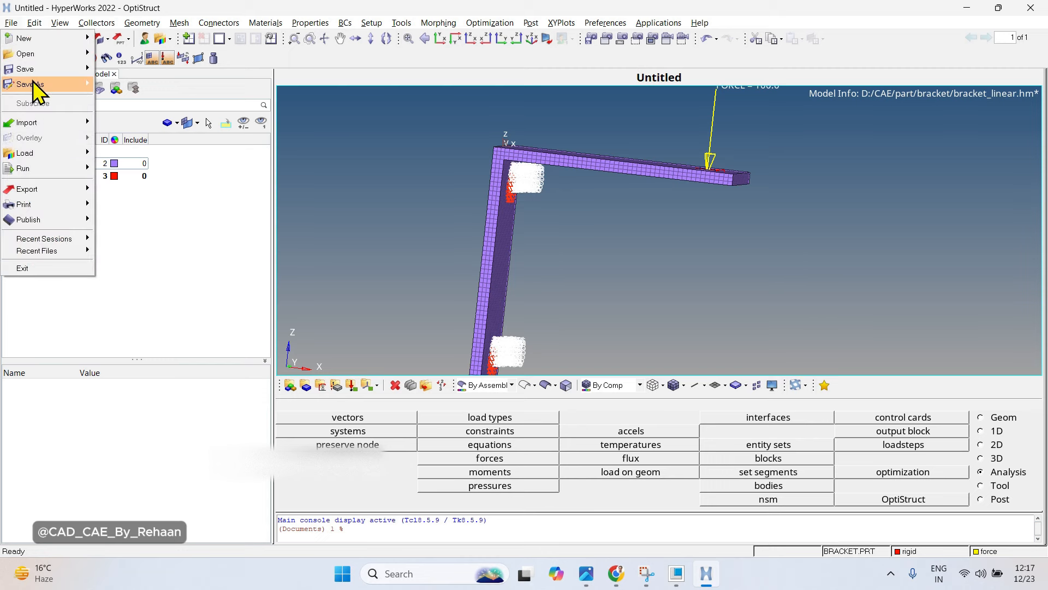
{"action": "left_click", "coordinate": [115, 87]}
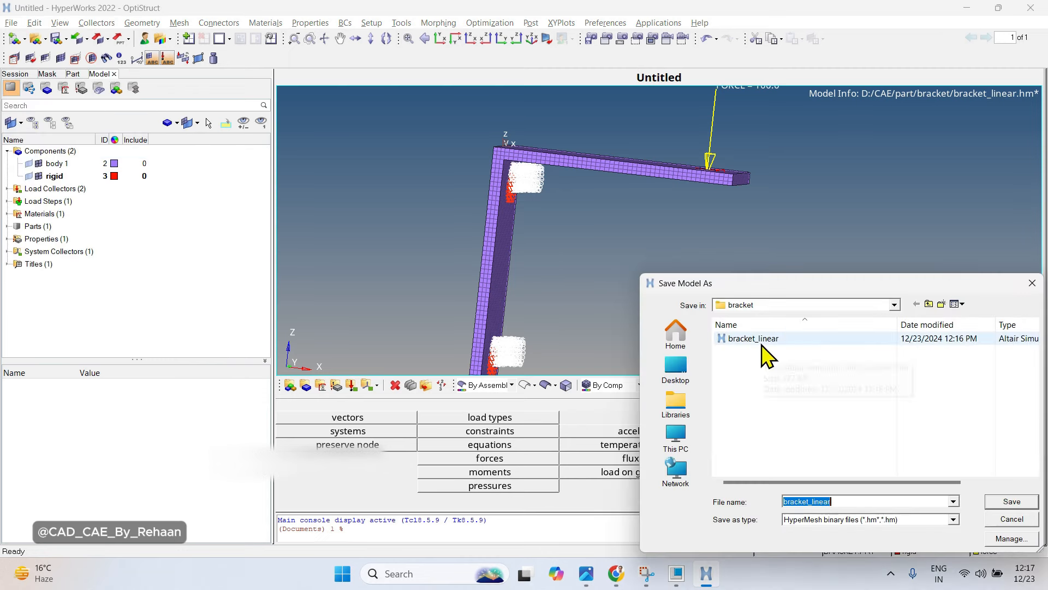
{"action": "left_click", "coordinate": [1011, 501]}
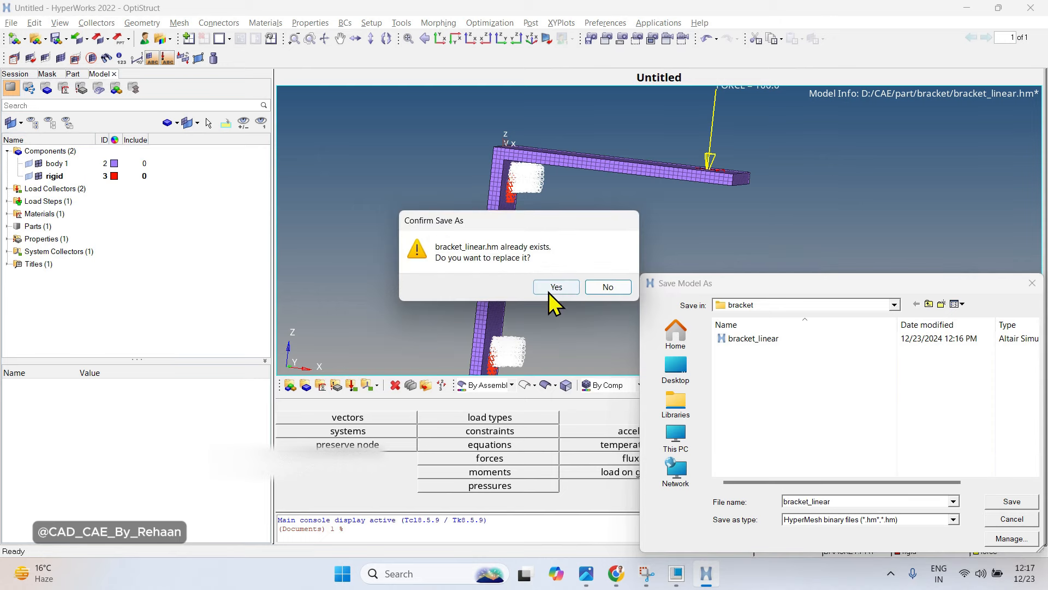
{"action": "left_click", "coordinate": [549, 287]}
Run OptiStruct on bracket_linear.fem, overwriting the existing file, and leave the solver view once the job is done.
{"action": "left_click", "coordinate": [935, 499]}
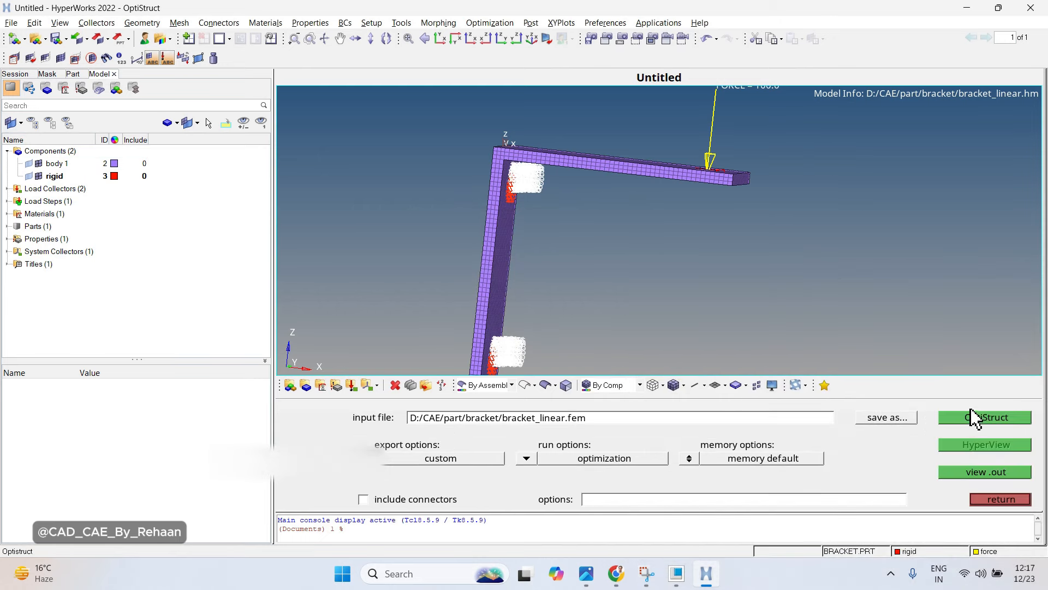
{"action": "left_click", "coordinate": [975, 419]}
{"action": "left_click", "coordinate": [656, 456]}
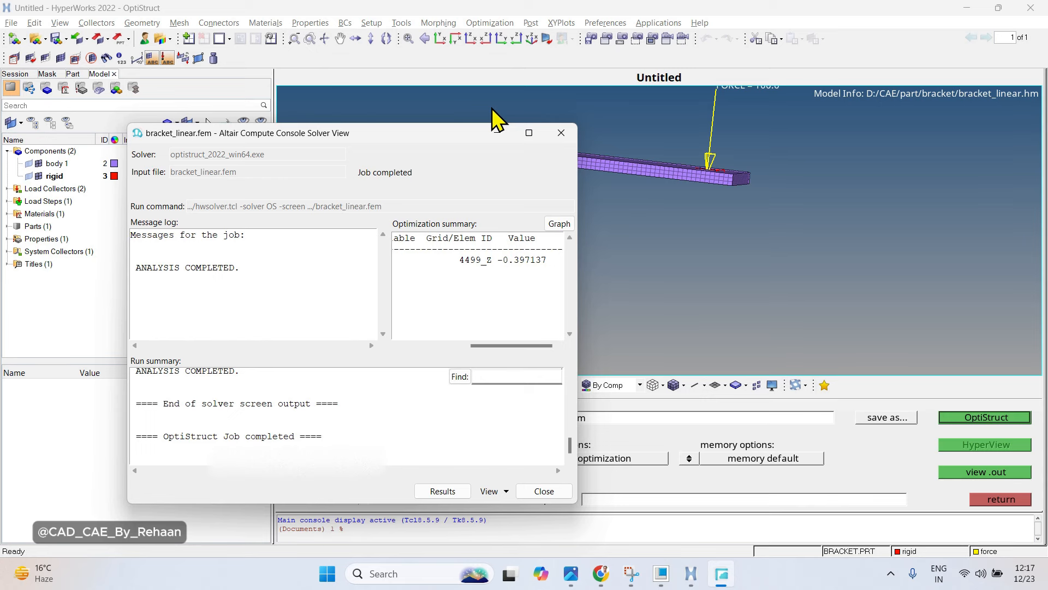
{"action": "left_click", "coordinate": [543, 490]}
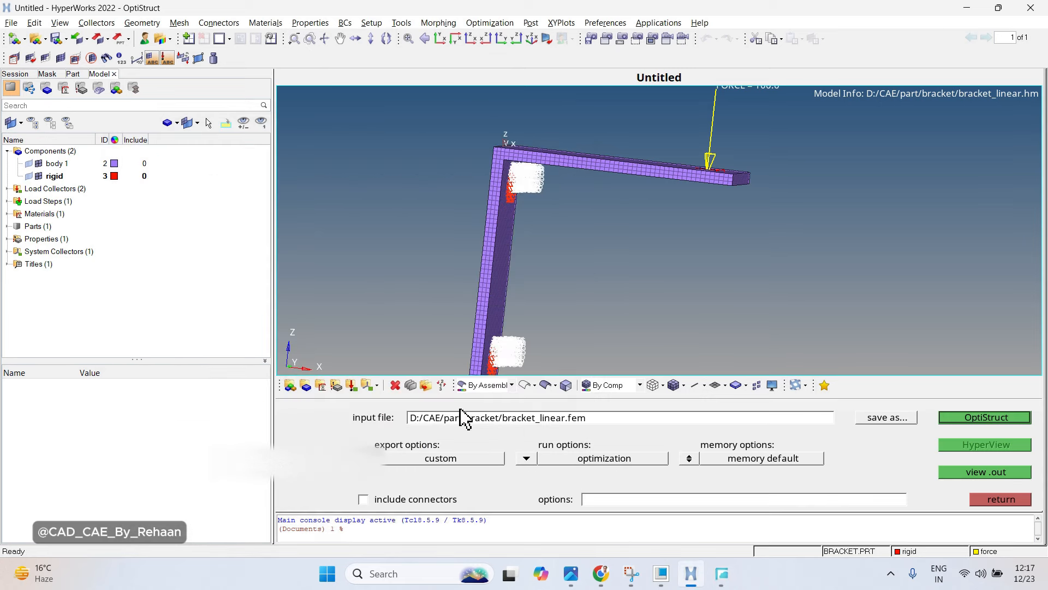
Check for leftover displayed quad4 elements of type CQUAD4 by selecting them by configuration in the delete tool.
{"action": "left_click", "coordinate": [395, 385]}
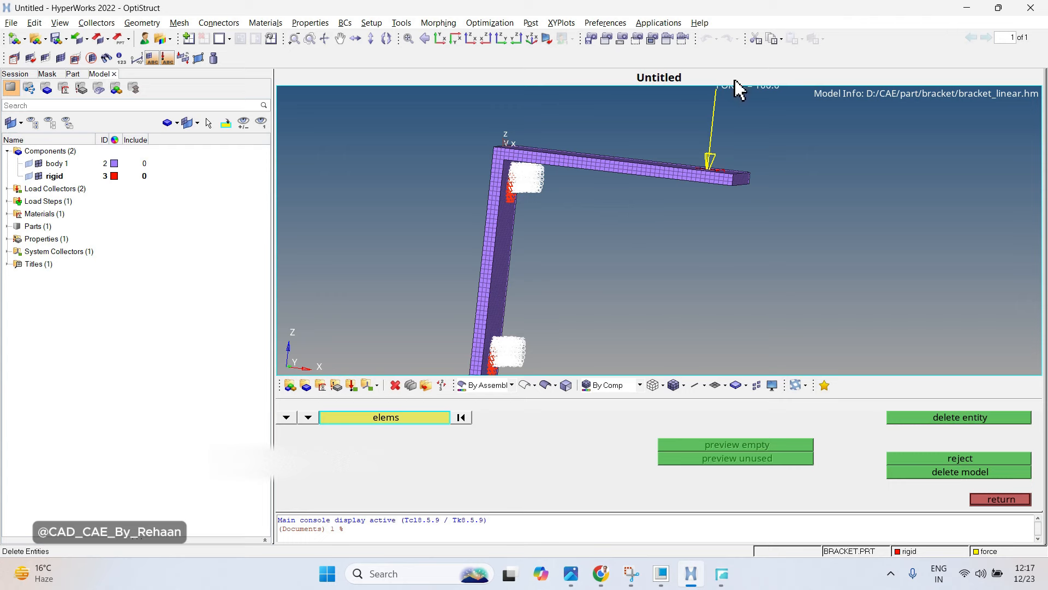
{"action": "left_click_drag", "start_coordinate": [595, 261], "coordinate": [599, 239], "text": "ctrl"}
{"action": "scroll", "coordinate": [556, 280], "scroll_direction": "up", "scroll_amount": 2, "text": "ctrl"}
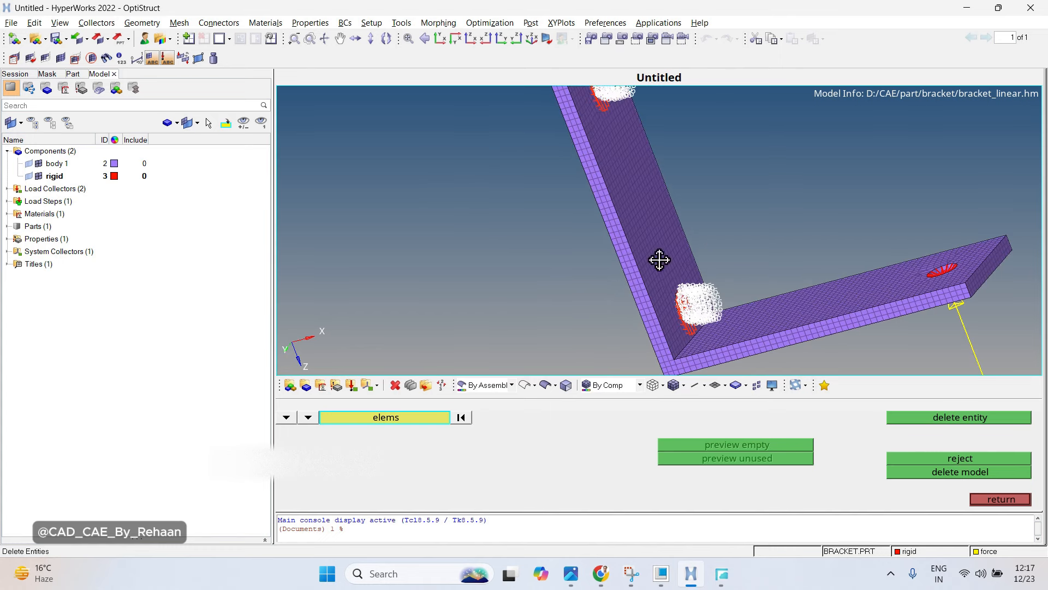
{"action": "scroll", "coordinate": [709, 266], "scroll_direction": "down", "scroll_amount": 3, "text": "ctrl"}
{"action": "right_click_drag", "start_coordinate": [709, 267], "coordinate": [660, 269], "text": "ctrl"}
{"action": "left_click_drag", "start_coordinate": [560, 208], "coordinate": [647, 254], "text": "ctrl"}
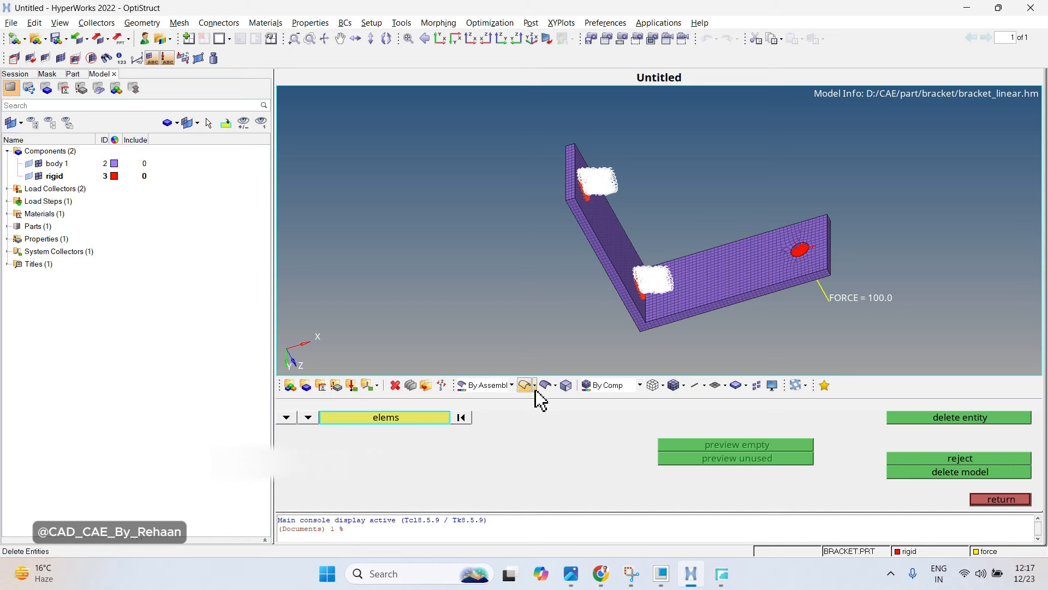
{"action": "left_click", "coordinate": [406, 428]}
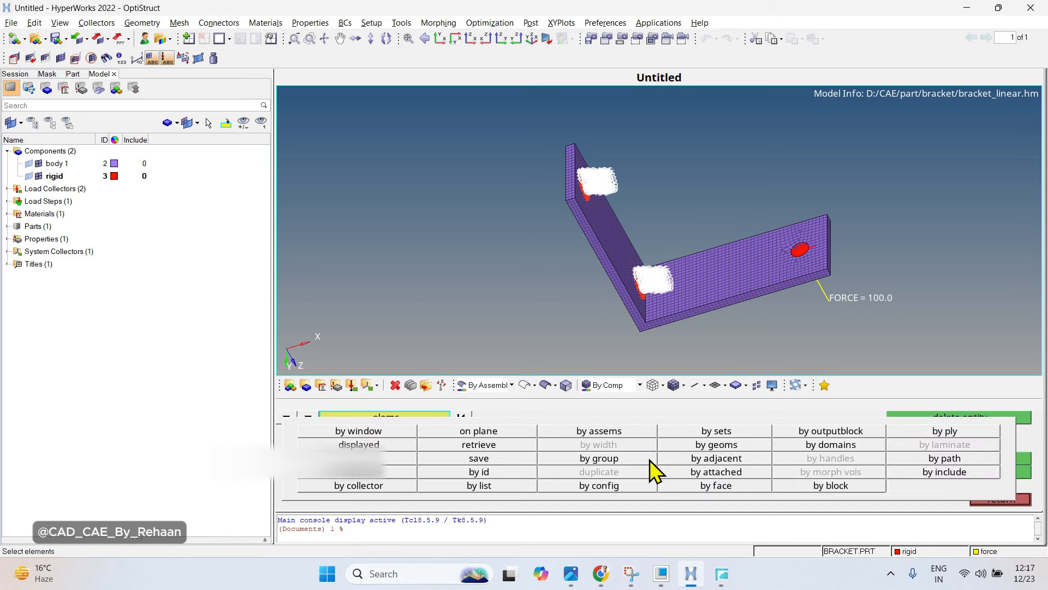
{"action": "left_click", "coordinate": [614, 487]}
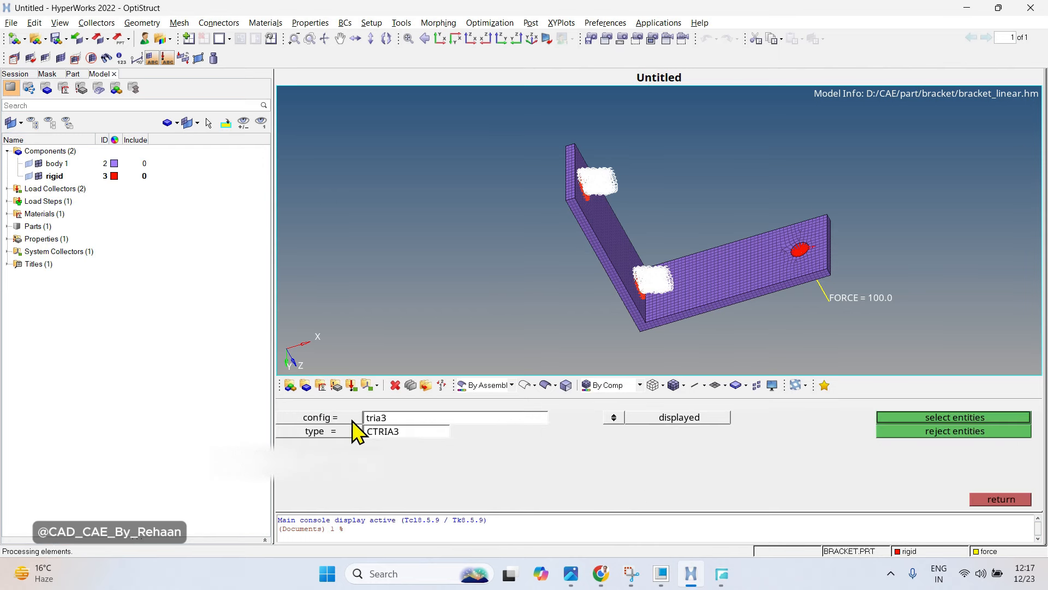
{"action": "left_click", "coordinate": [428, 419]}
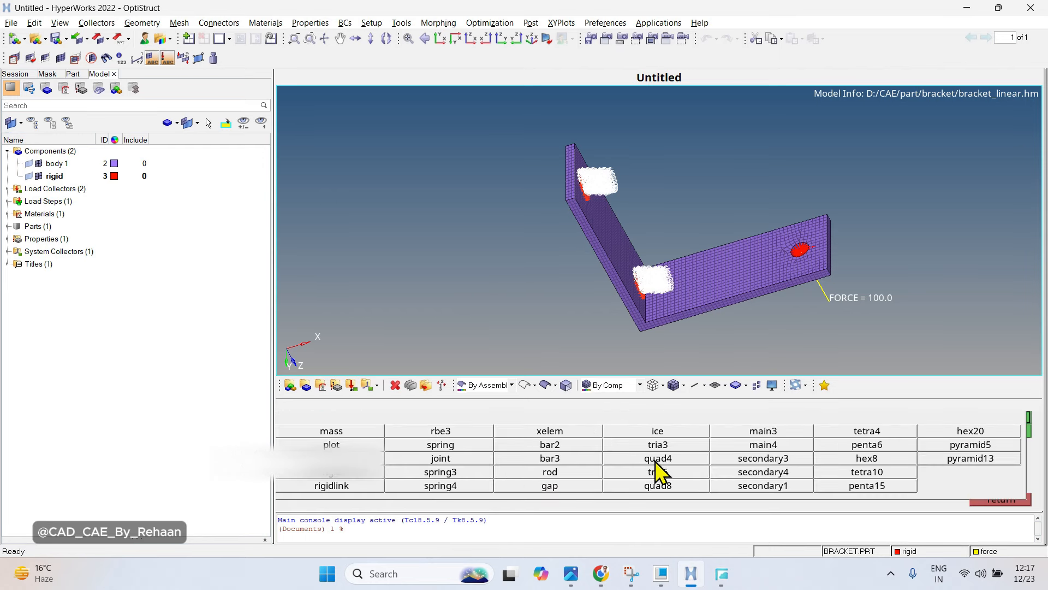
{"action": "left_click", "coordinate": [655, 458]}
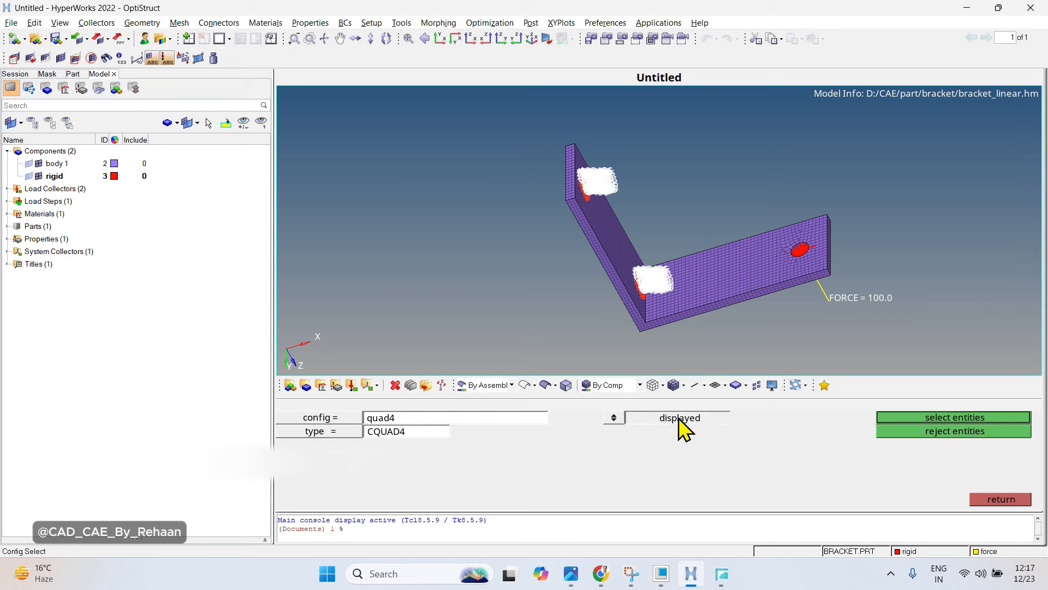
{"action": "left_click", "coordinate": [905, 417]}
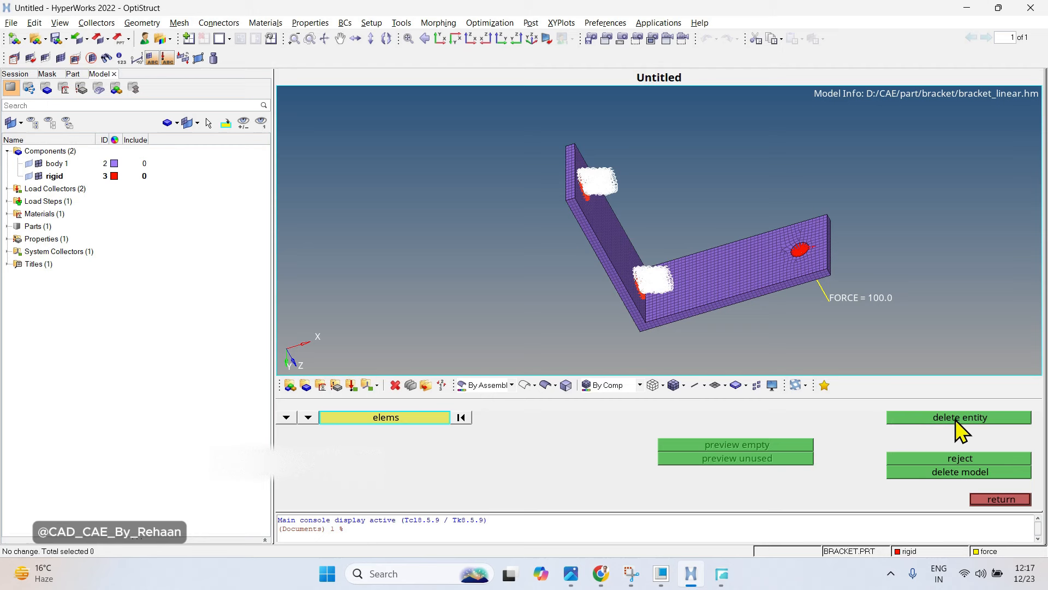
Check for leftover displayed tria3 elements of type CTRIA3 by configuration and leave the delete tool.
{"action": "left_click", "coordinate": [426, 418]}
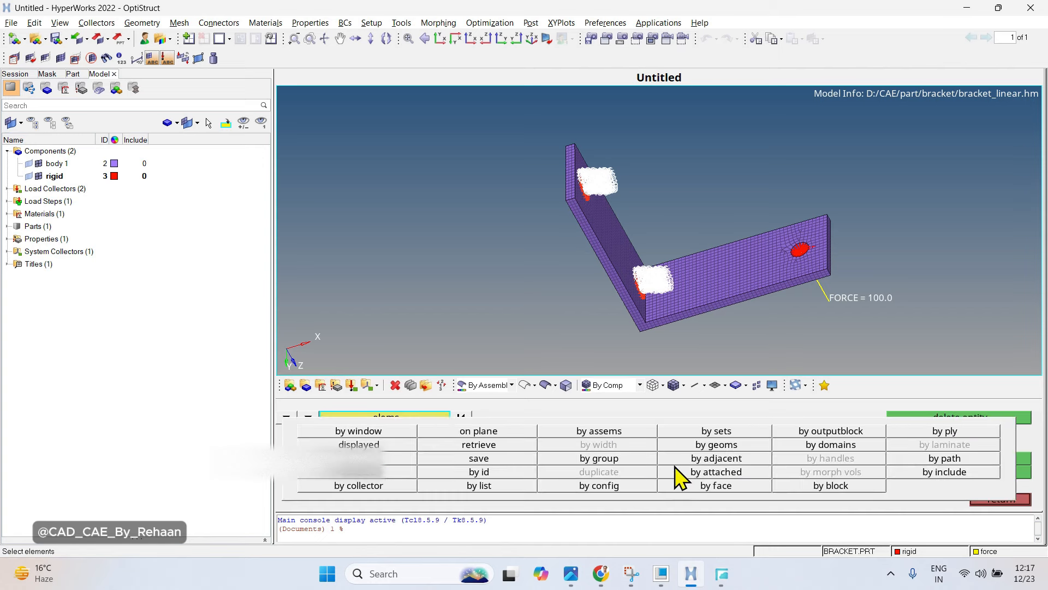
{"action": "left_click", "coordinate": [579, 484]}
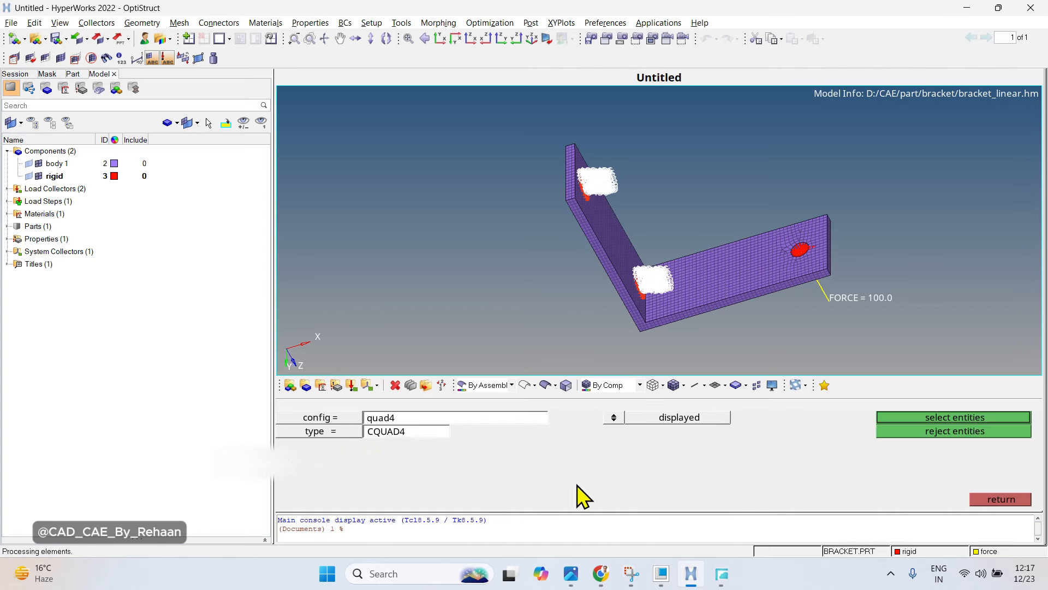
{"action": "left_click", "coordinate": [387, 418]}
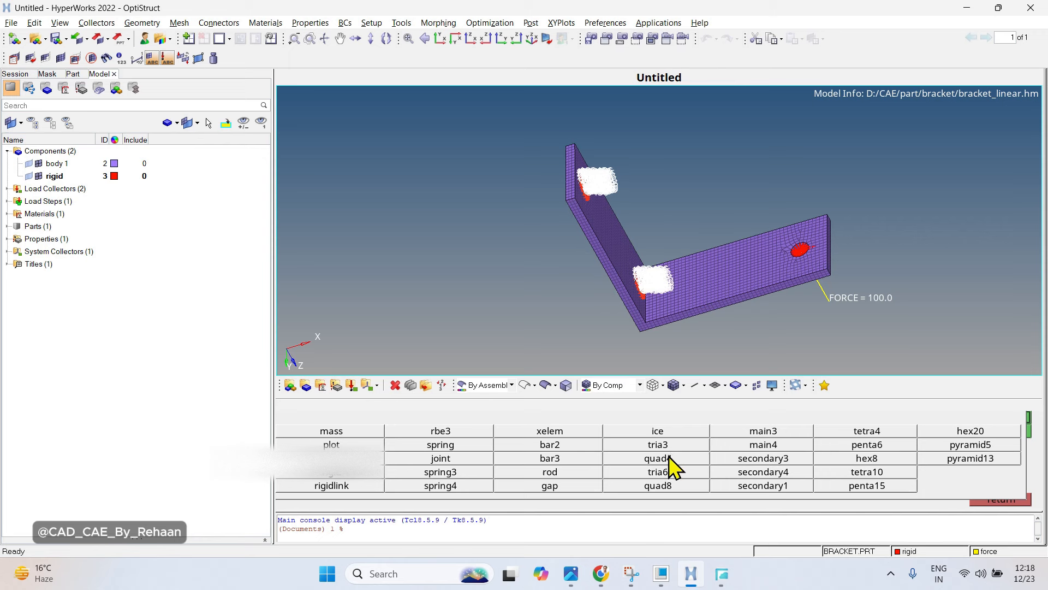
{"action": "left_click", "coordinate": [657, 443]}
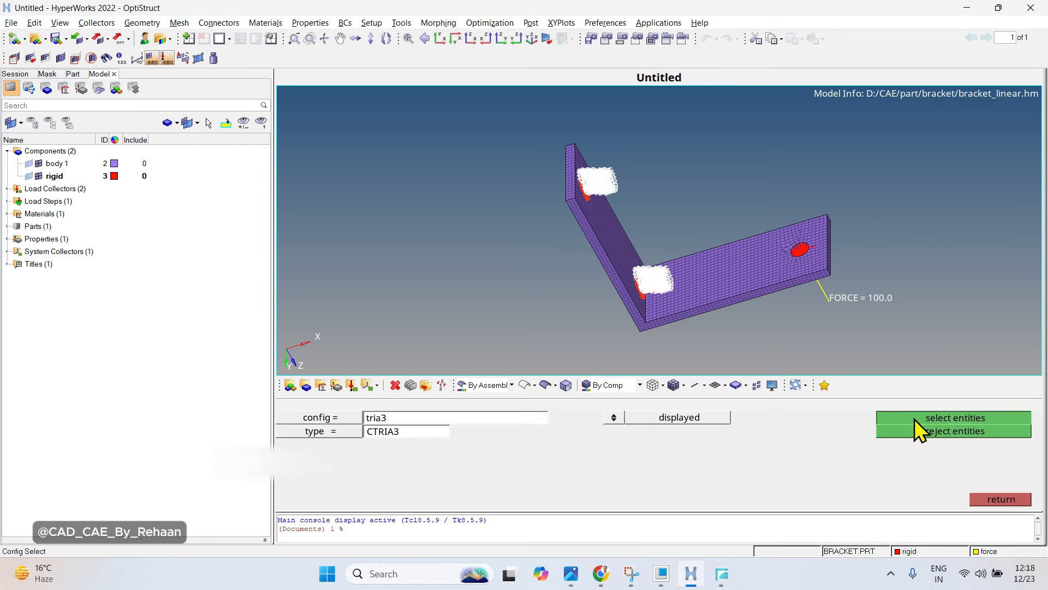
{"action": "left_click", "coordinate": [915, 419]}
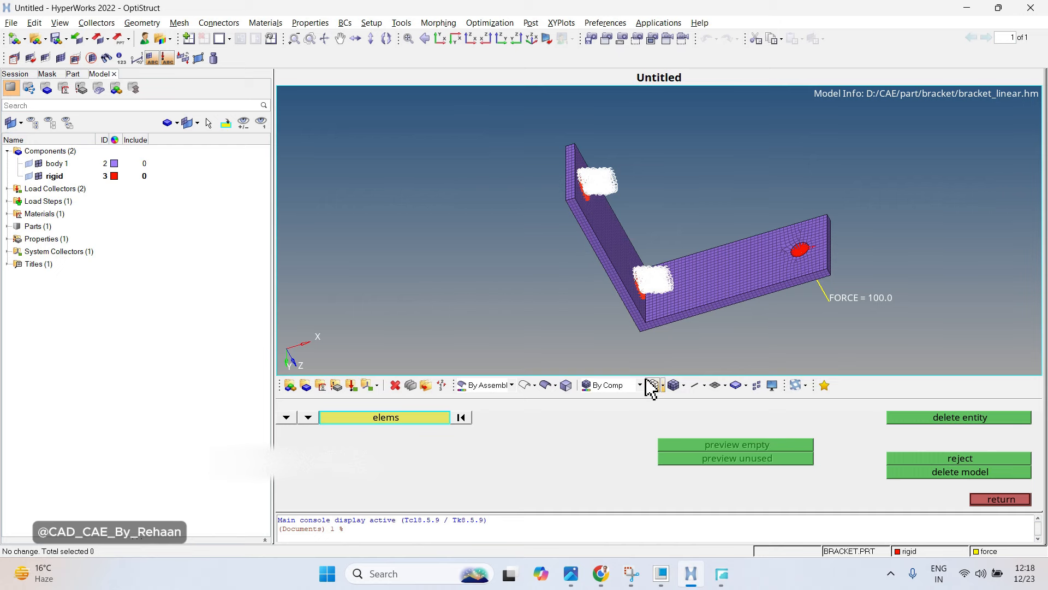
{"action": "key", "text": "Escape"}
Load the completed job's results for post-processing from the solver view and close the solver view.
{"action": "left_click", "coordinate": [722, 574]}
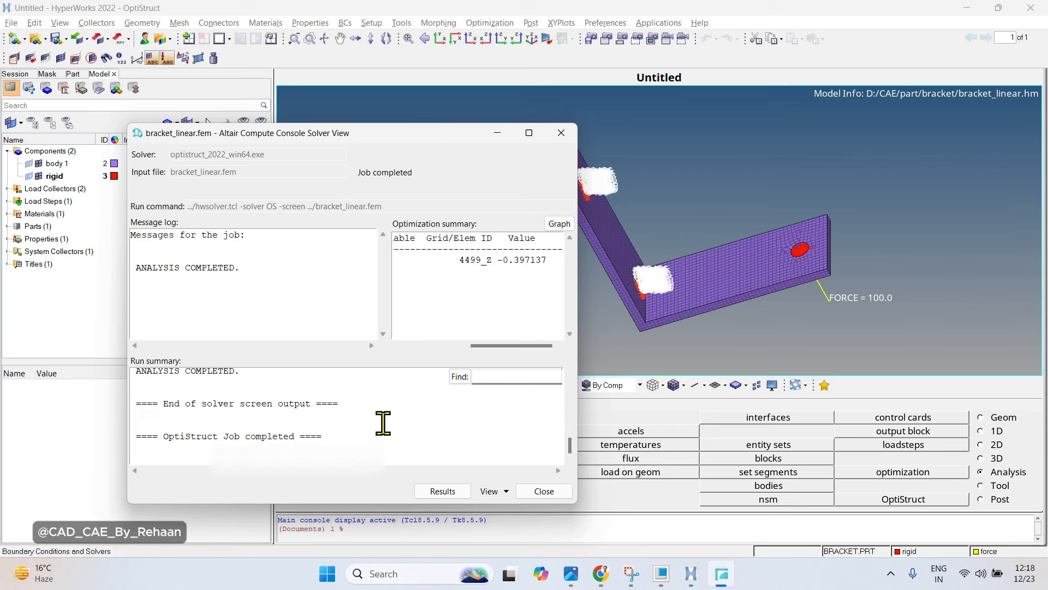
{"action": "left_click", "coordinate": [453, 491]}
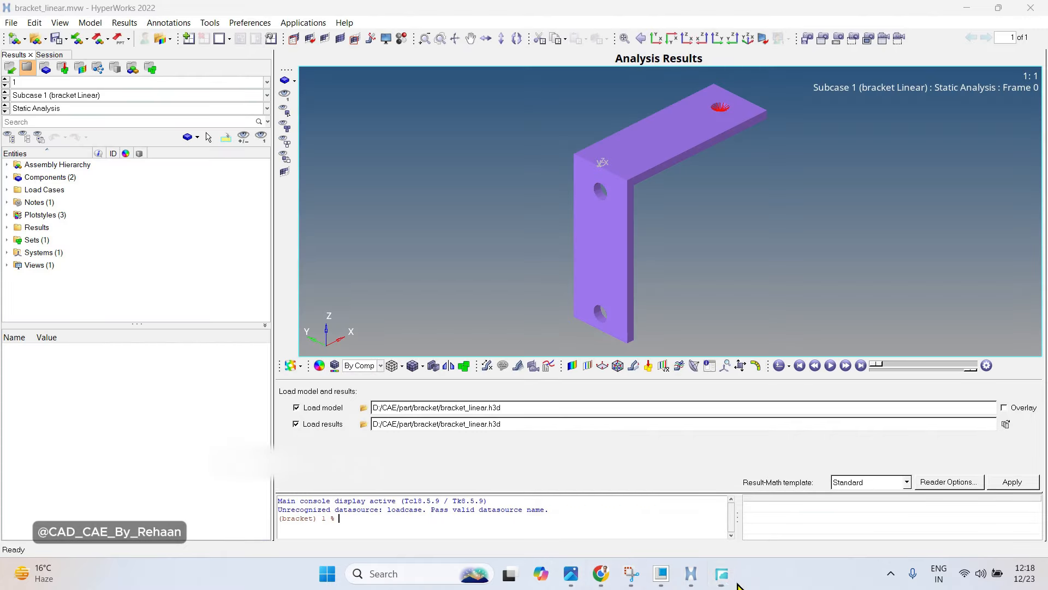
{"action": "left_click", "coordinate": [721, 574]}
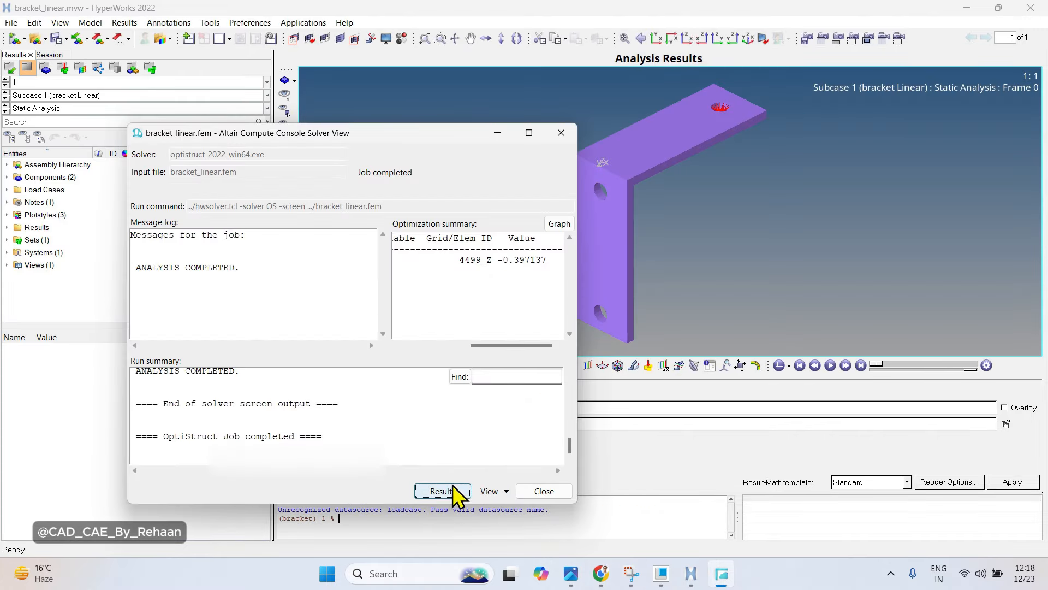
{"action": "left_click", "coordinate": [561, 132]}
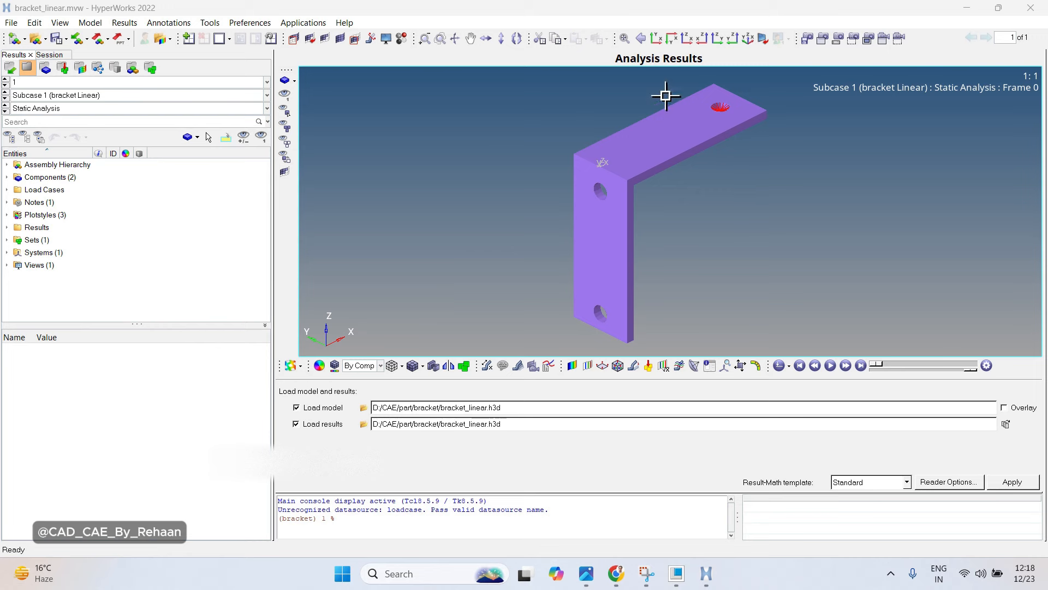
Plot the Displacement (v) magnitude contour on the bracket in the analysis system.
{"action": "left_click_drag", "start_coordinate": [774, 228], "coordinate": [660, 185], "text": "ctrl"}
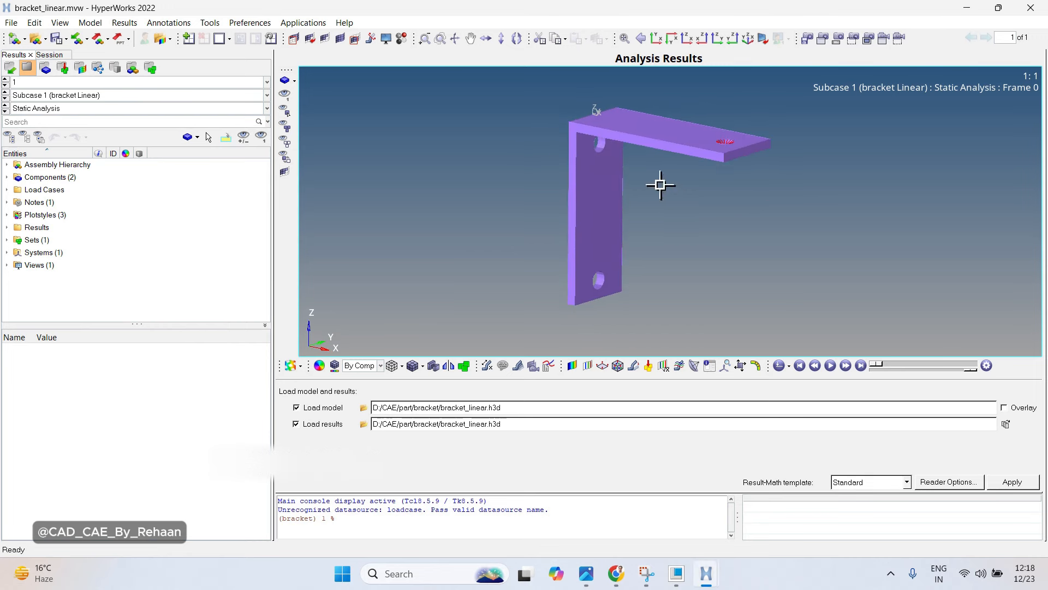
{"action": "left_click", "coordinate": [571, 366]}
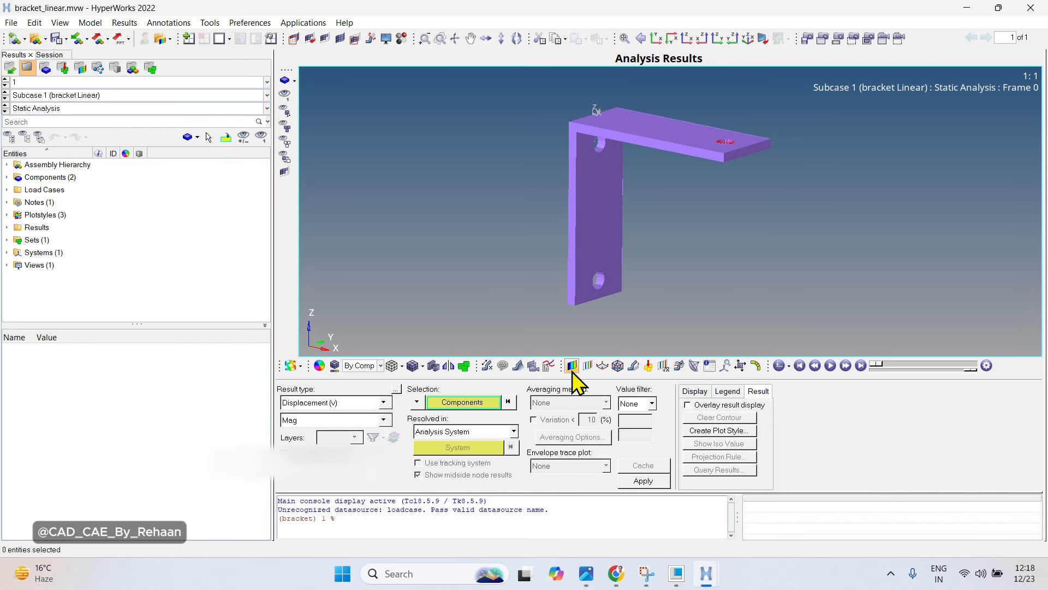
{"action": "left_click", "coordinate": [643, 480]}
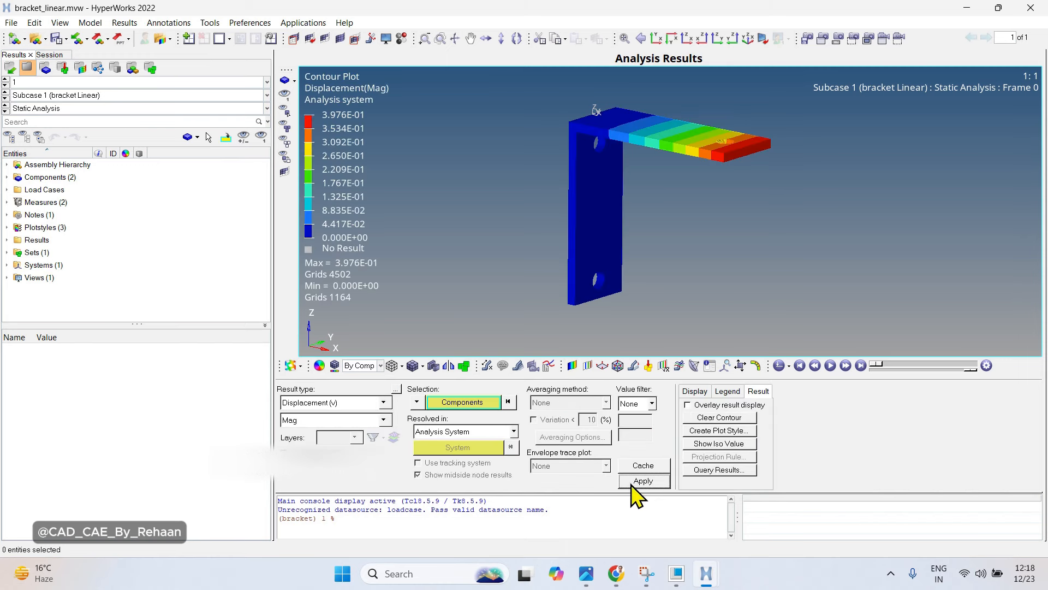
Inspect the displacement contour around the loaded arm and hide the rigid component.
{"action": "mouse_move", "coordinate": [649, 259]}
{"action": "left_mouse_down", "text": "ctrl"}
{"action": "mouse_move", "coordinate": [690, 275]}
{"action": "mouse_move", "coordinate": [691, 193]}
{"action": "mouse_move", "coordinate": [593, 225]}
{"action": "mouse_move", "coordinate": [708, 186]}
{"action": "mouse_move", "coordinate": [668, 249]}
{"action": "mouse_move", "coordinate": [612, 202]}
{"action": "left_mouse_up", "text": "ctrl"}
{"action": "right_click_drag", "start_coordinate": [662, 172], "coordinate": [661, 203], "text": "ctrl"}
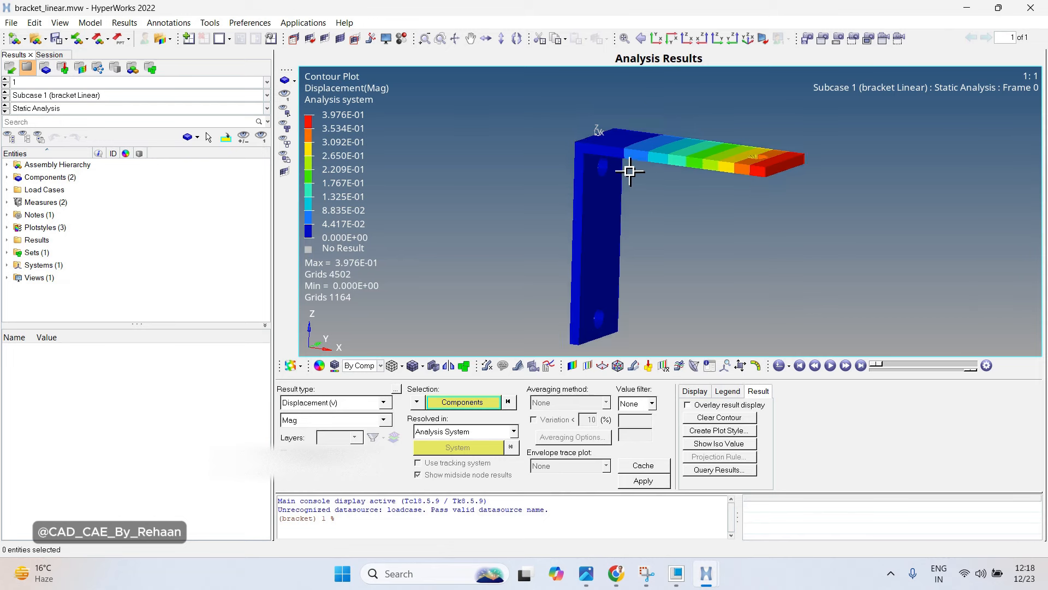
{"action": "scroll", "coordinate": [629, 171], "scroll_direction": "up", "scroll_amount": 1, "text": "ctrl"}
{"action": "scroll", "coordinate": [767, 205], "scroll_direction": "up", "scroll_amount": 5, "text": "ctrl"}
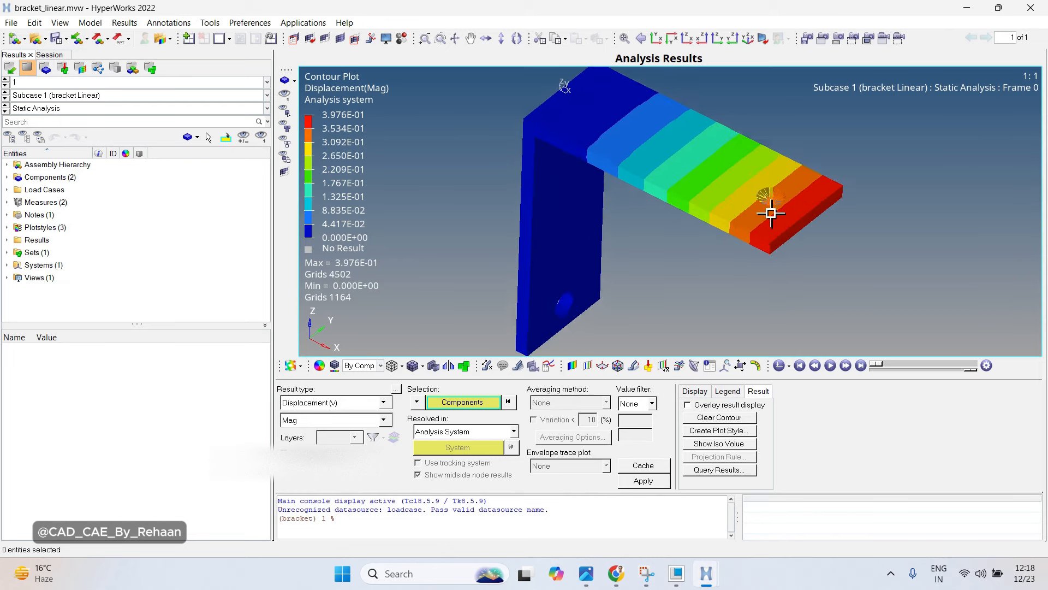
{"action": "scroll", "coordinate": [763, 205], "scroll_direction": "down", "scroll_amount": 3, "text": "ctrl"}
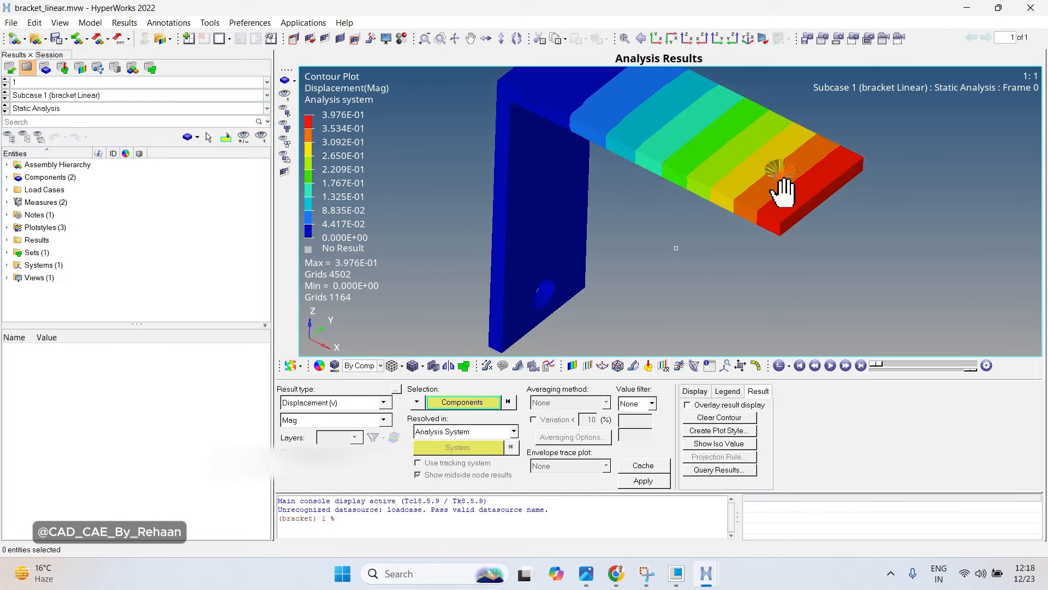
{"action": "scroll", "coordinate": [778, 185], "scroll_direction": "down", "scroll_amount": 1, "text": "ctrl"}
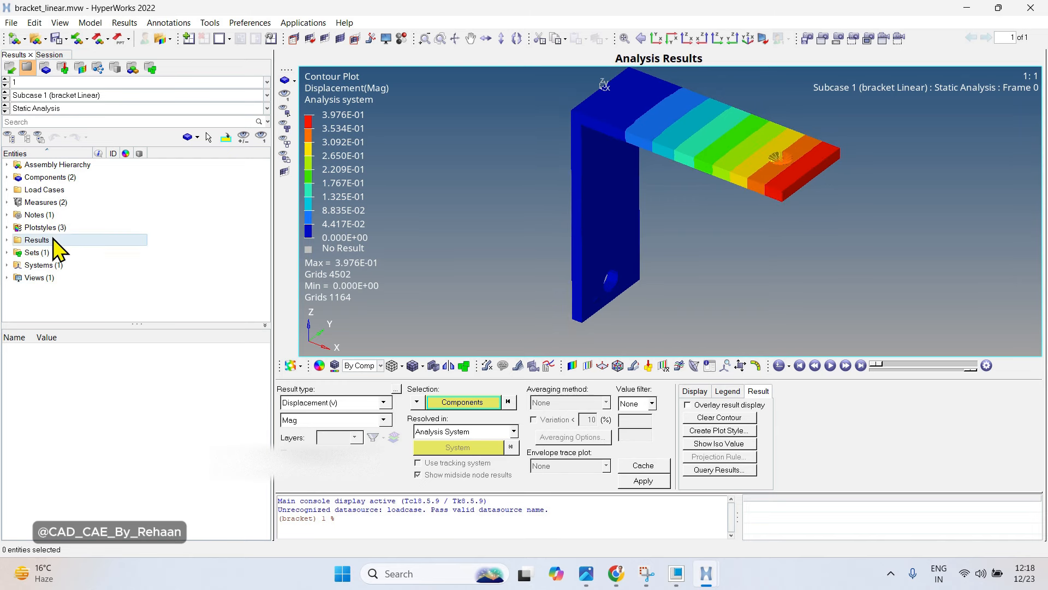
{"action": "left_click", "coordinate": [7, 178]}
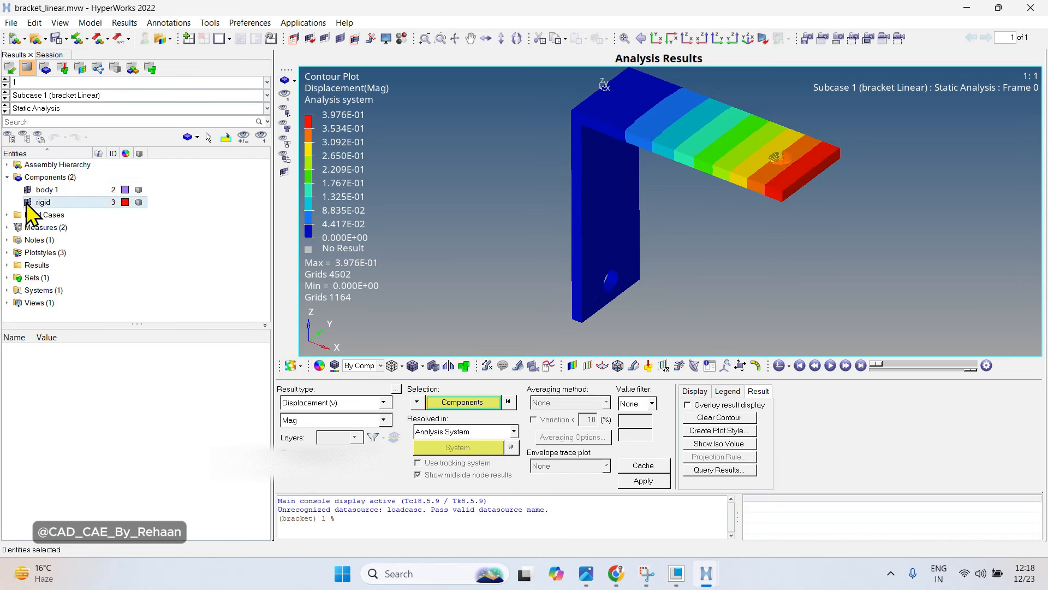
{"action": "left_click", "coordinate": [27, 203]}
{"action": "left_click", "coordinate": [7, 178]}
Hide the coordinate system shown on the bracket's results model.
{"action": "mouse_move", "coordinate": [705, 269]}
{"action": "left_mouse_down", "text": "ctrl"}
{"action": "mouse_move", "coordinate": [724, 241]}
{"action": "mouse_move", "coordinate": [707, 253]}
{"action": "left_mouse_up", "text": "ctrl"}
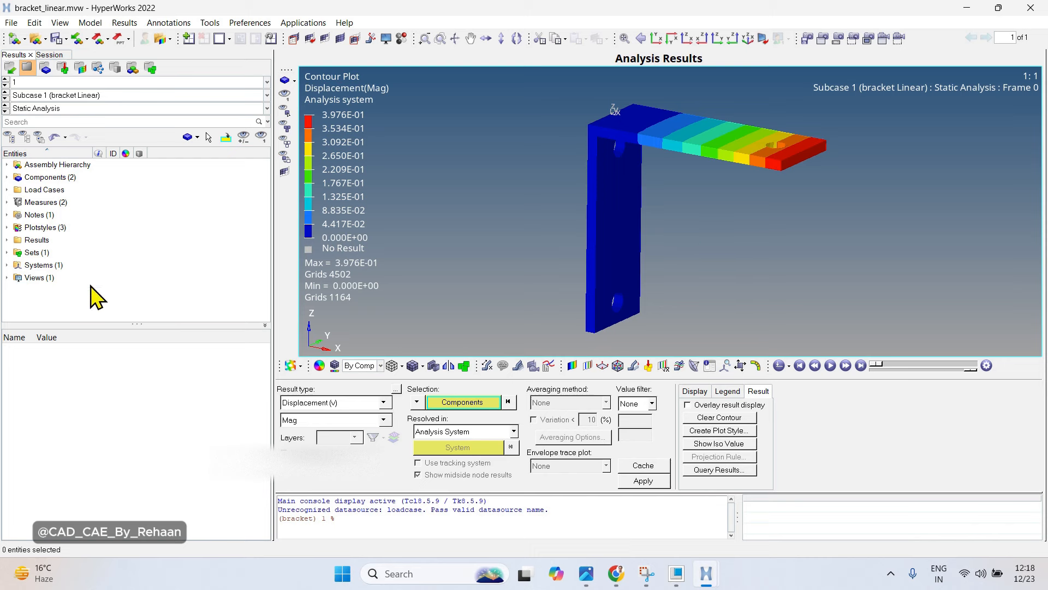
{"action": "left_click", "coordinate": [34, 277]}
{"action": "left_click", "coordinate": [32, 265]}
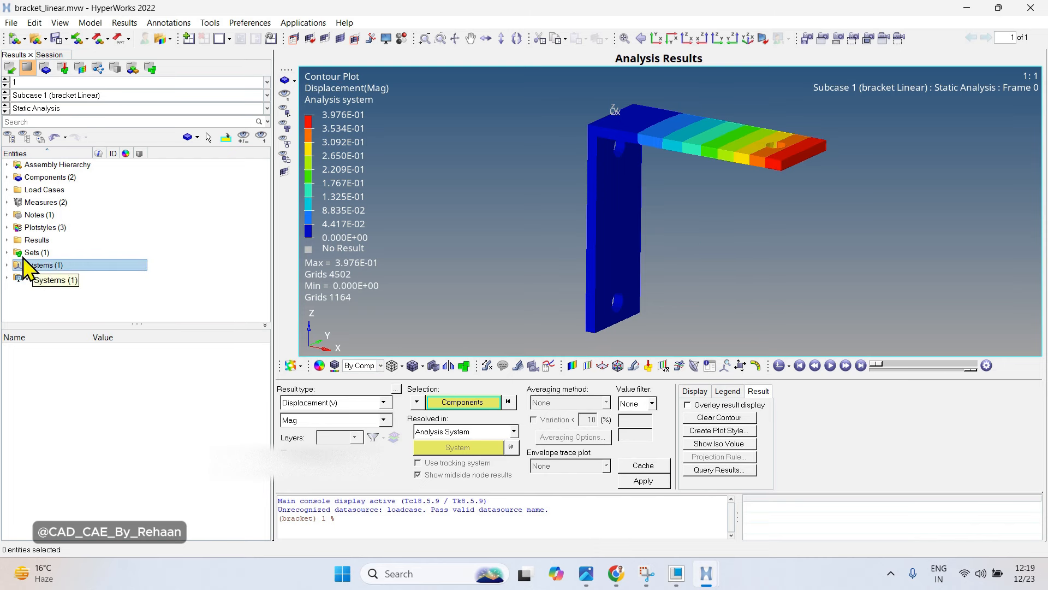
{"action": "double_click", "coordinate": [24, 265]}
{"action": "left_click", "coordinate": [41, 277]}
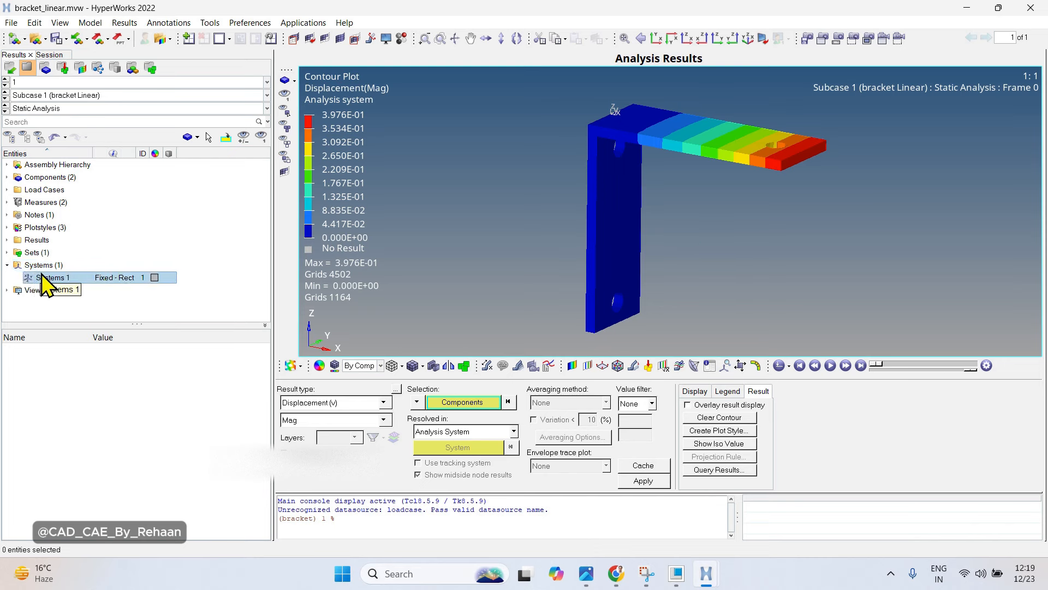
{"action": "left_click", "coordinate": [44, 267]}
{"action": "right_click", "coordinate": [43, 267]}
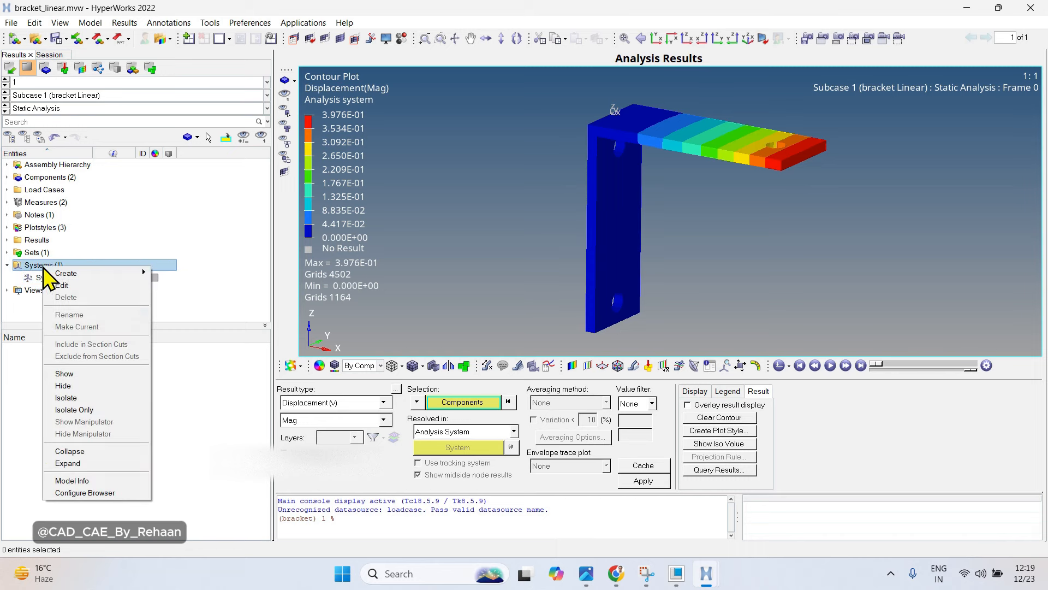
{"action": "left_click", "coordinate": [38, 241]}
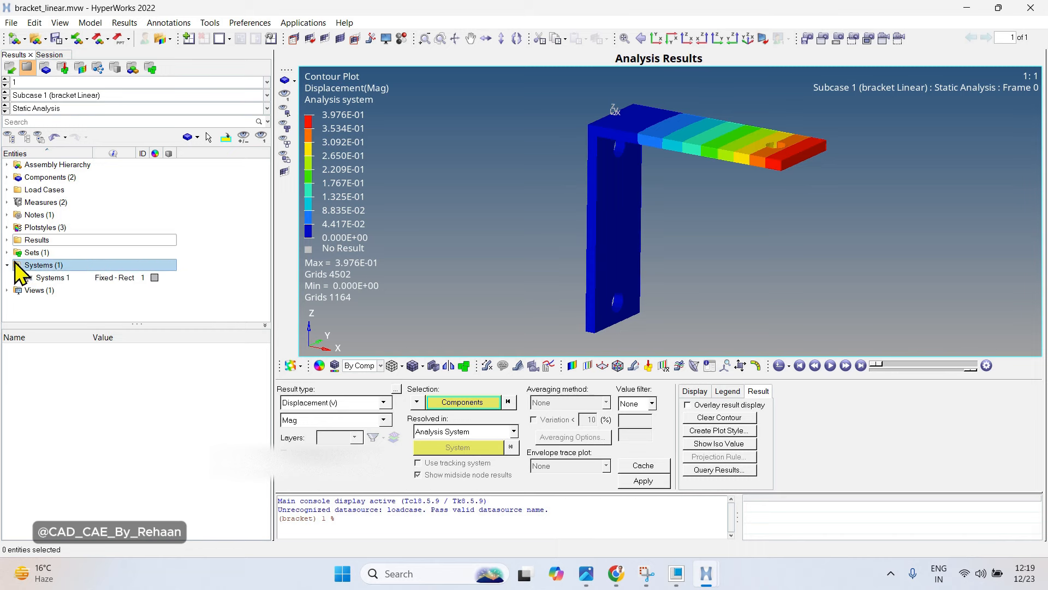
{"action": "left_click", "coordinate": [8, 265]}
{"action": "right_click", "coordinate": [38, 267]}
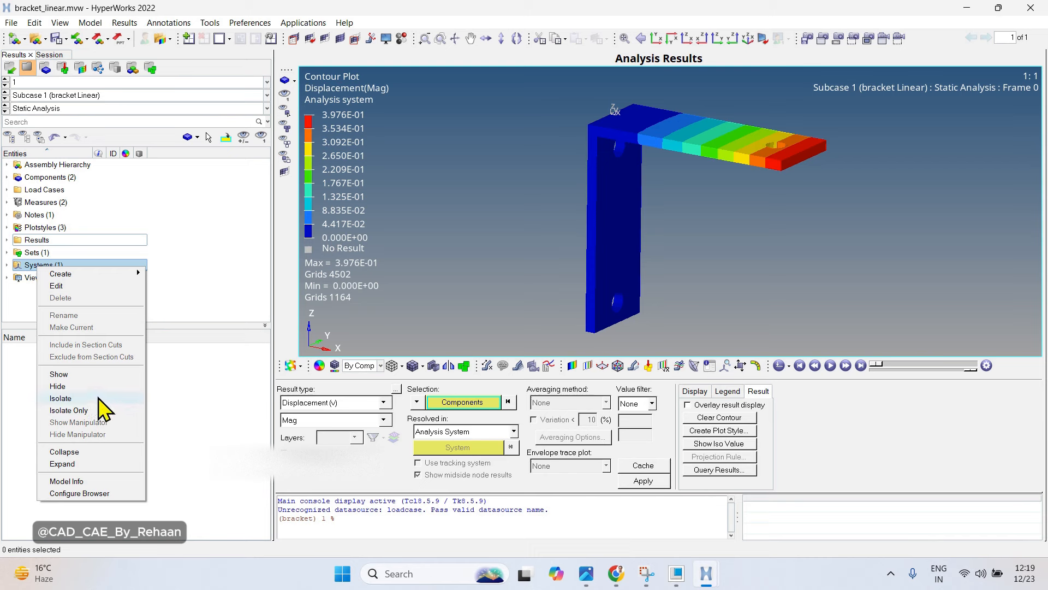
{"action": "left_click", "coordinate": [60, 386]}
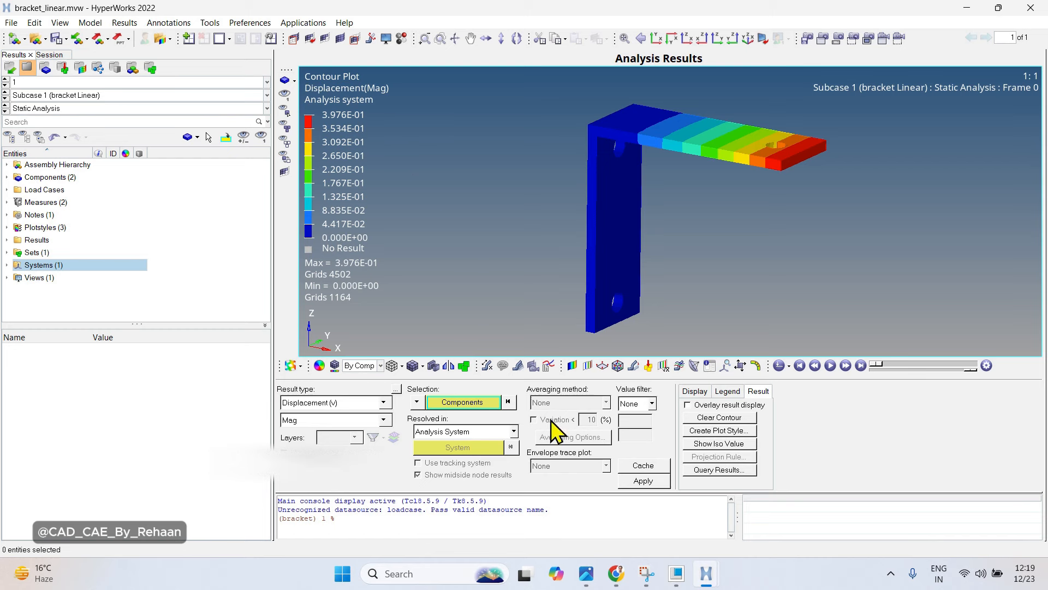
Check the reference screenshot's theoretical deflection against the displacement contour, then return to the bracket_linear results window.
{"action": "left_click", "coordinate": [585, 574]}
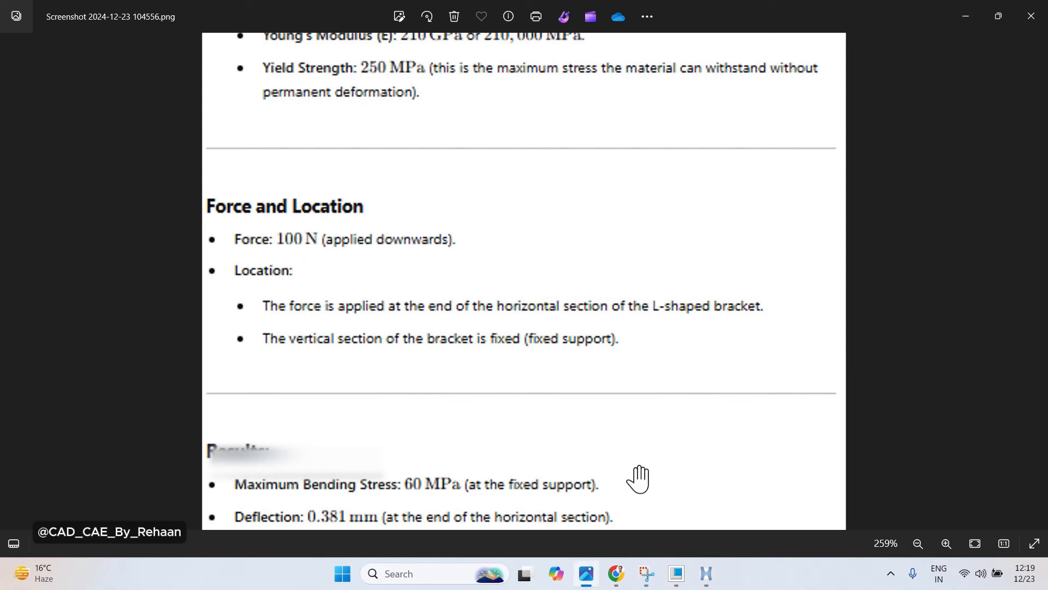
{"action": "scroll", "coordinate": [344, 527], "scroll_direction": "down", "scroll_amount": 3}
{"action": "scroll", "coordinate": [366, 498], "scroll_direction": "up", "scroll_amount": 4}
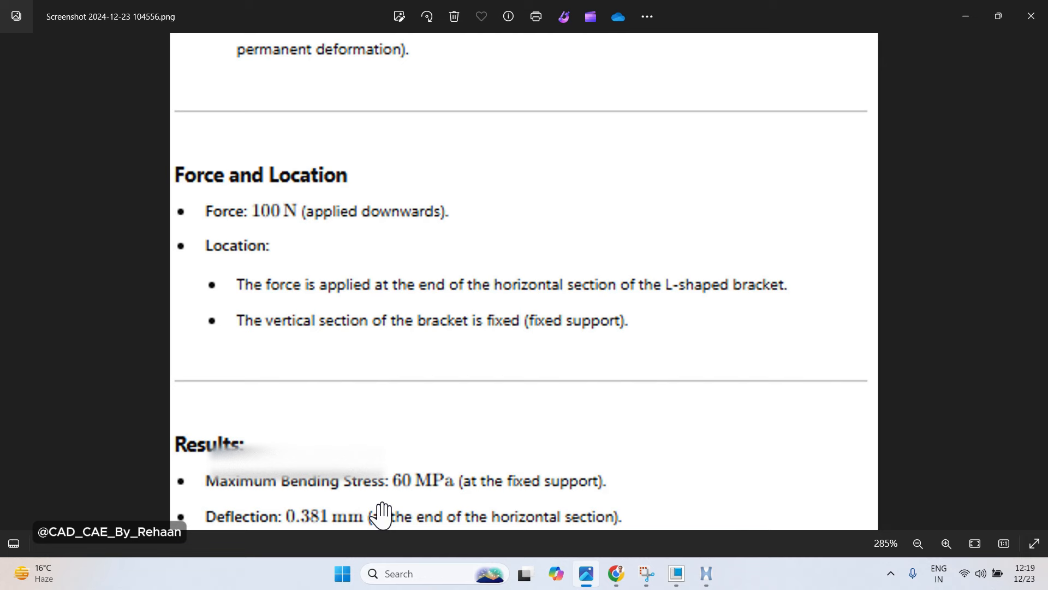
{"action": "mouse_move", "coordinate": [708, 573]}
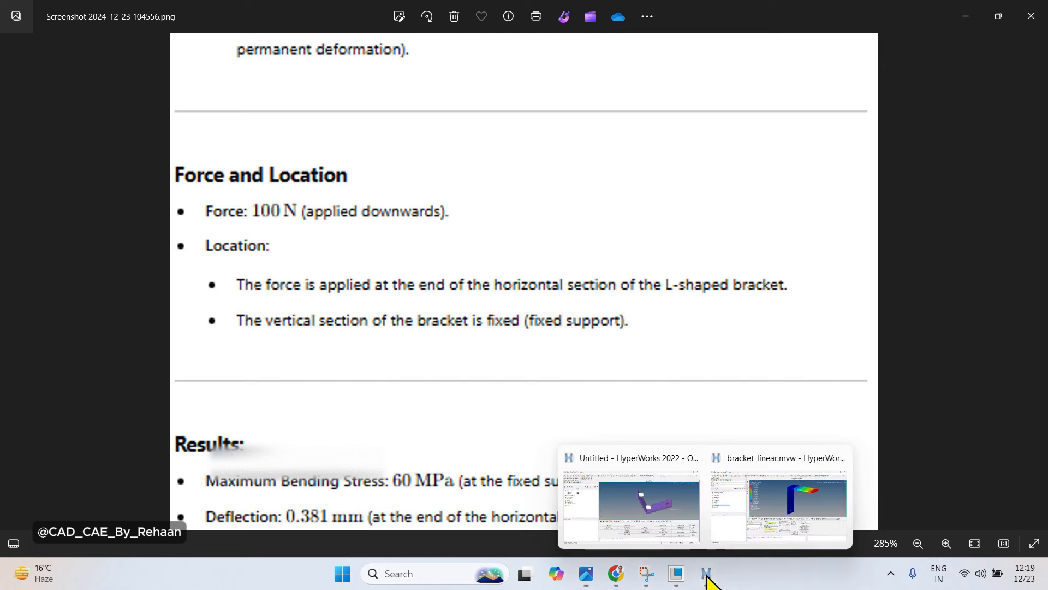
{"action": "left_click", "coordinate": [810, 532]}
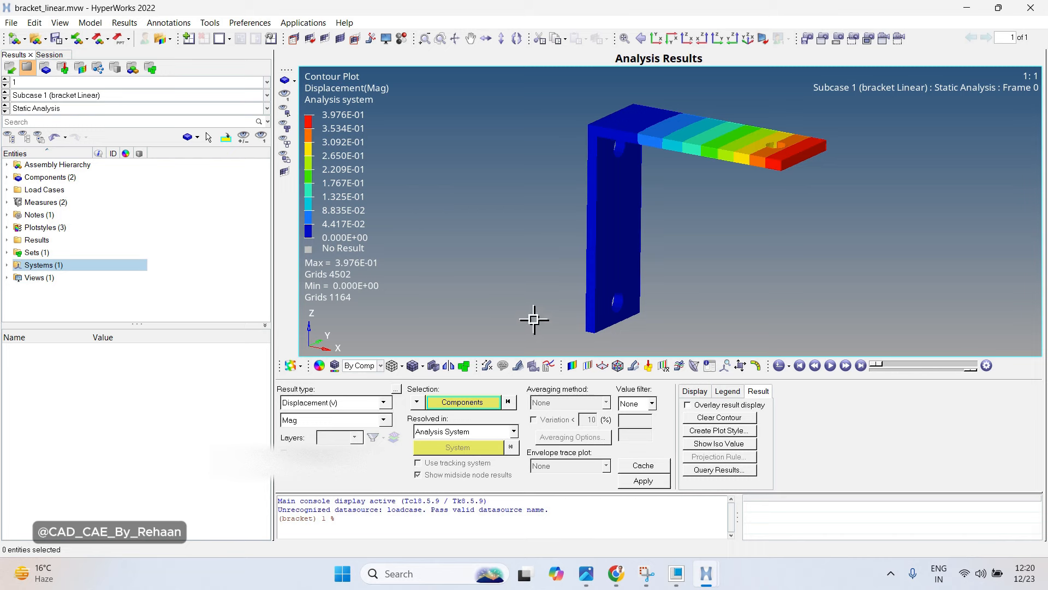
Contour the bracket with Element Stresses (2D & 3D) using the vonMises component and examine the upper hole near the bend.
{"action": "left_click", "coordinate": [383, 402]}
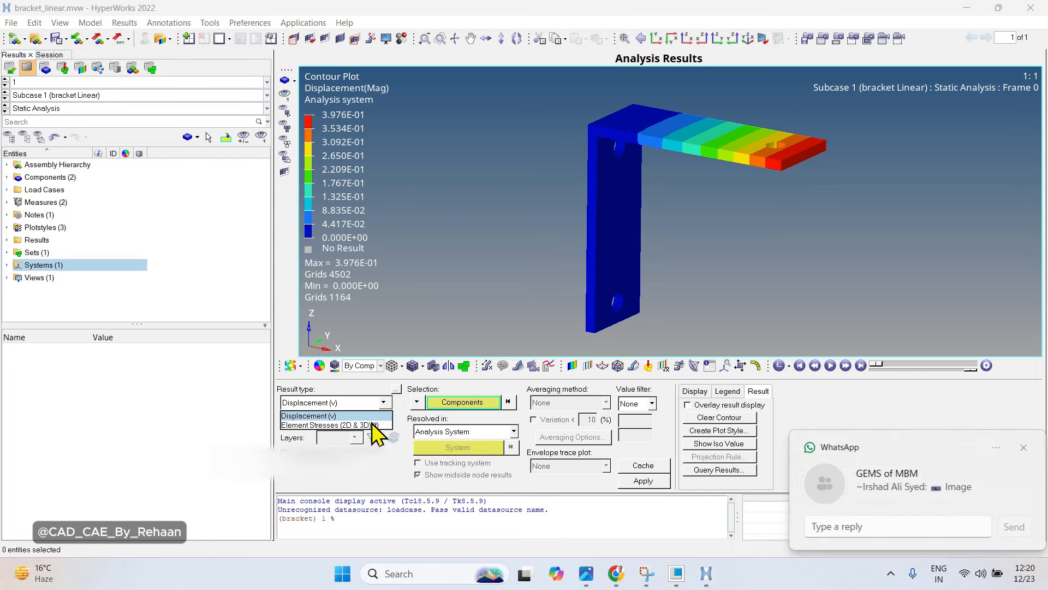
{"action": "left_click", "coordinate": [1020, 446]}
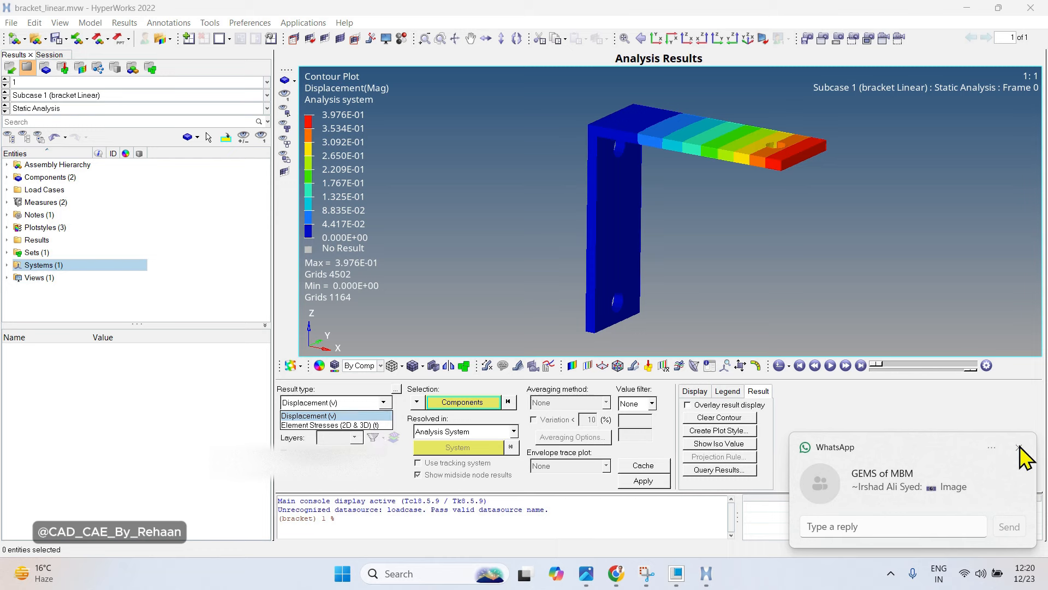
{"action": "left_click", "coordinate": [313, 405]}
{"action": "left_click", "coordinate": [324, 425]}
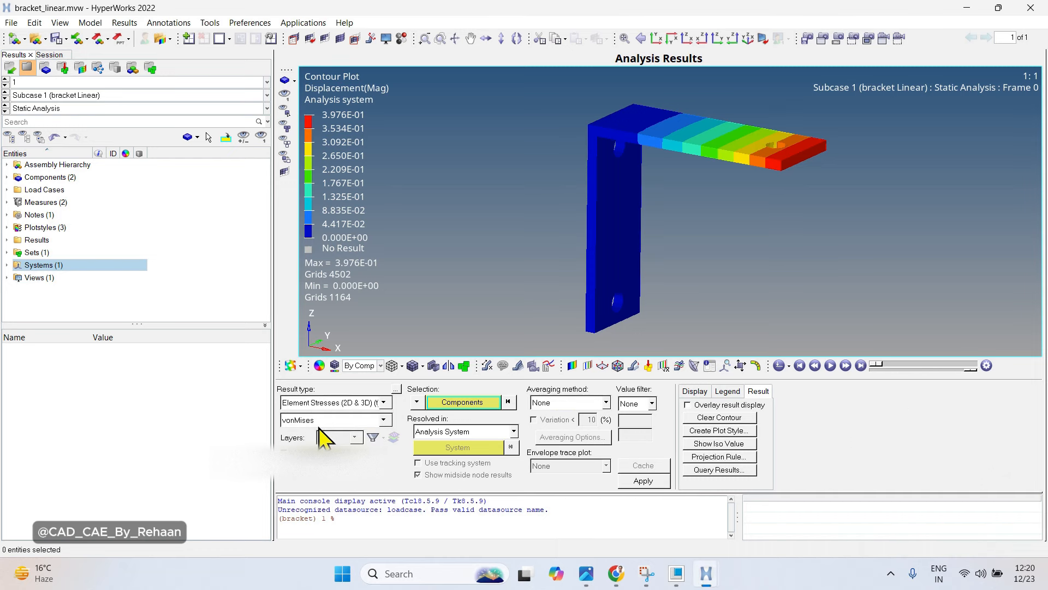
{"action": "left_click", "coordinate": [635, 481]}
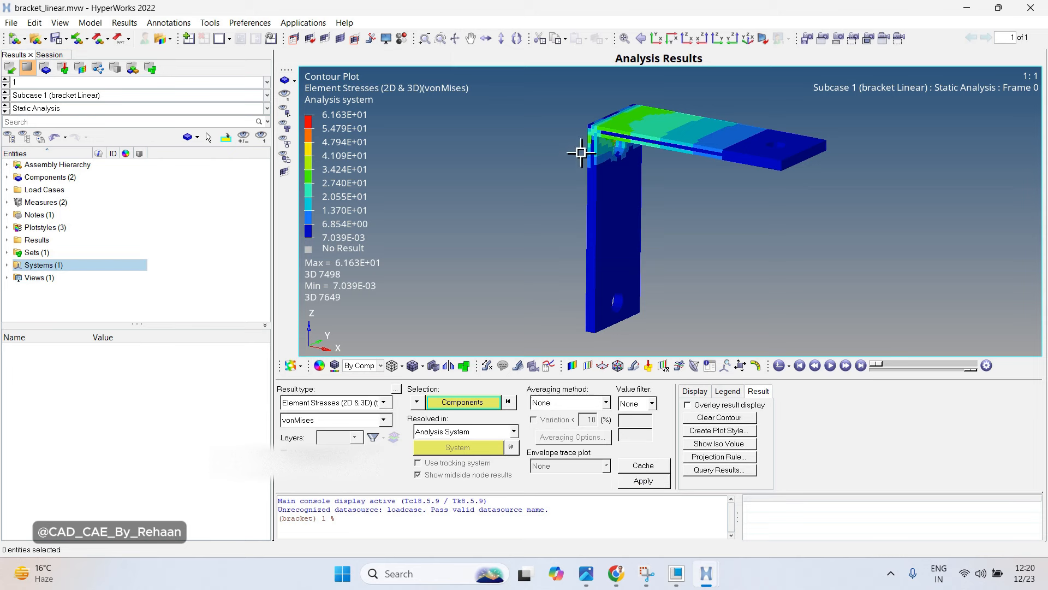
{"action": "left_click_drag", "start_coordinate": [580, 153], "coordinate": [687, 207], "text": "ctrl"}
{"action": "scroll", "coordinate": [695, 190], "scroll_direction": "up", "scroll_amount": 3}
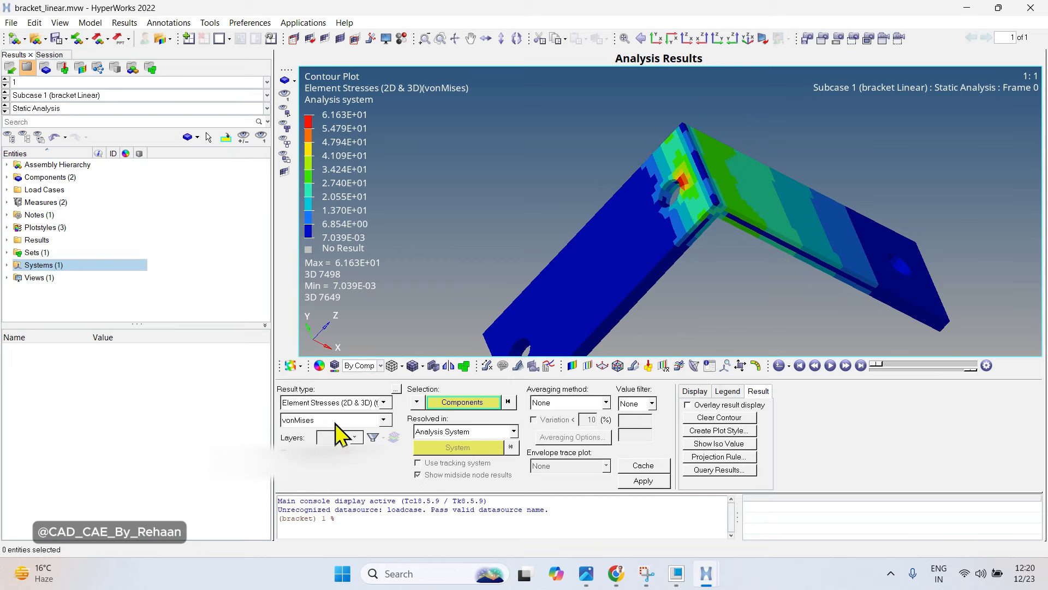
Set the von Mises stress contour's averaging method to Maximum, apply it and inspect the stress around the upper hole.
{"action": "left_click", "coordinate": [380, 405]}
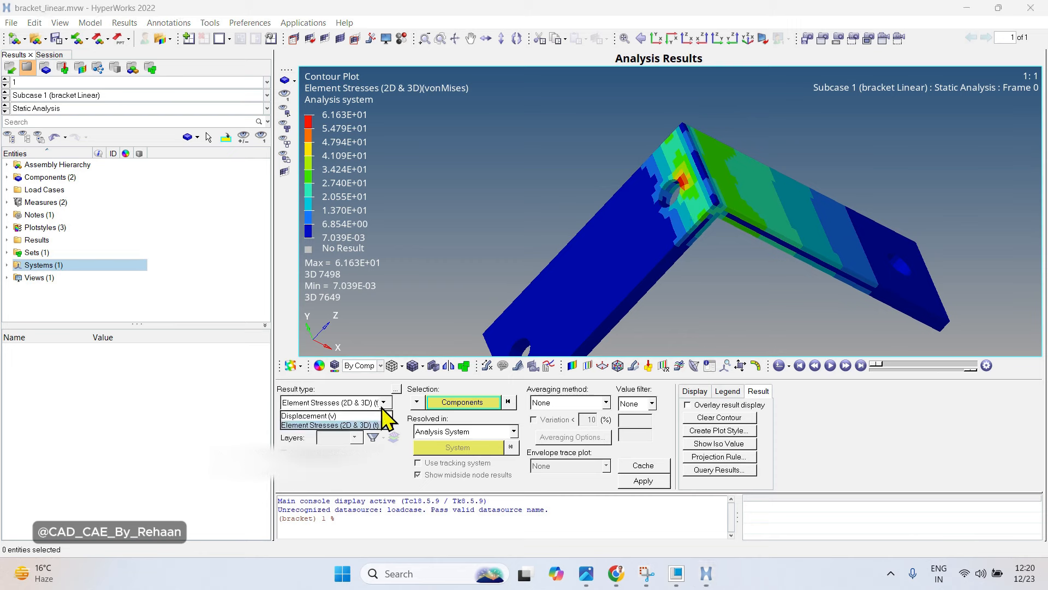
{"action": "left_click", "coordinate": [589, 403]}
{"action": "left_click", "coordinate": [575, 402]}
{"action": "left_click", "coordinate": [541, 437]}
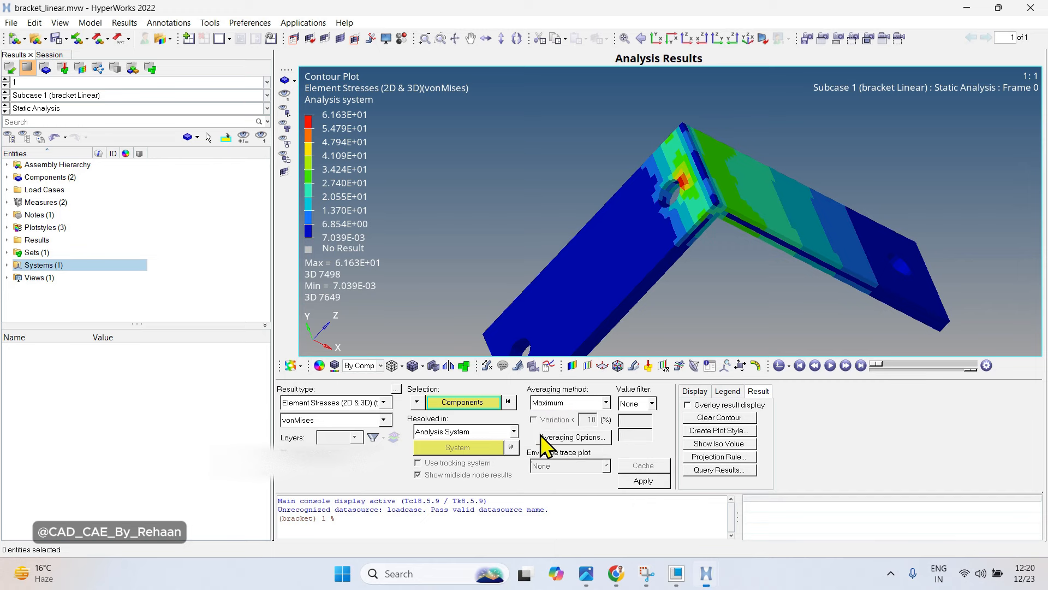
{"action": "left_click", "coordinate": [627, 480]}
{"action": "scroll", "coordinate": [745, 203], "scroll_direction": "up", "scroll_amount": 2}
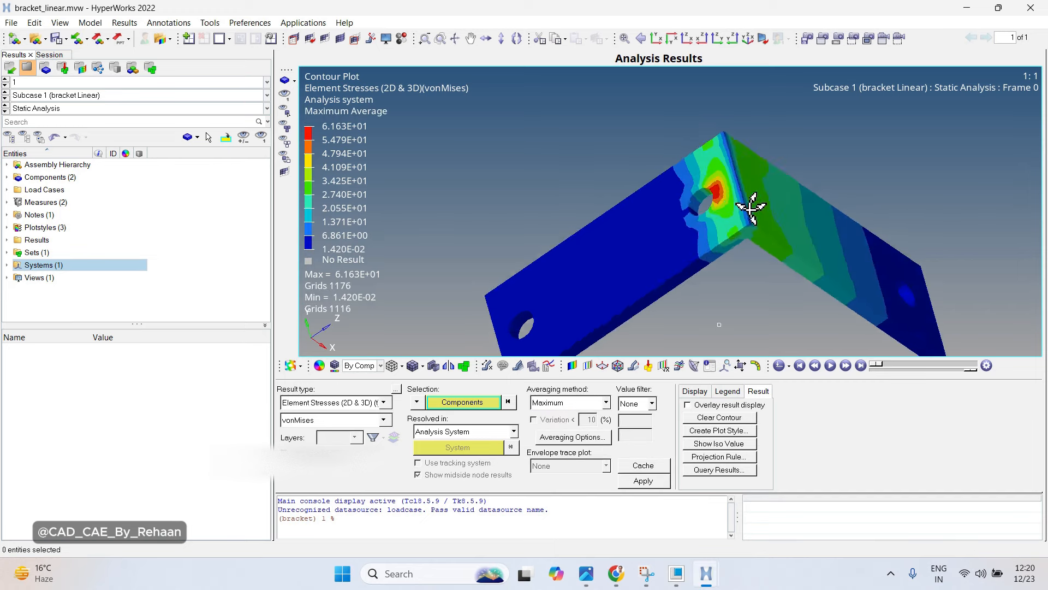
{"action": "left_click_drag", "start_coordinate": [741, 200], "coordinate": [600, 199], "text": "ctrl"}
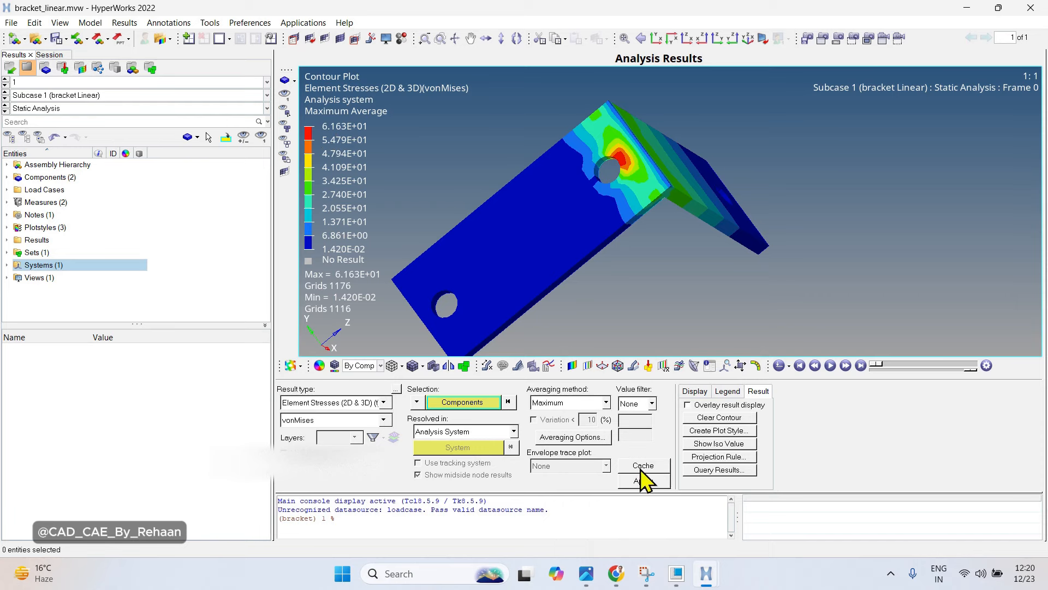
Compare the reference screenshot's maximum bending stress with the averaged von Mises contour across the whole bracket in HyperWorks.
{"action": "left_click", "coordinate": [586, 573]}
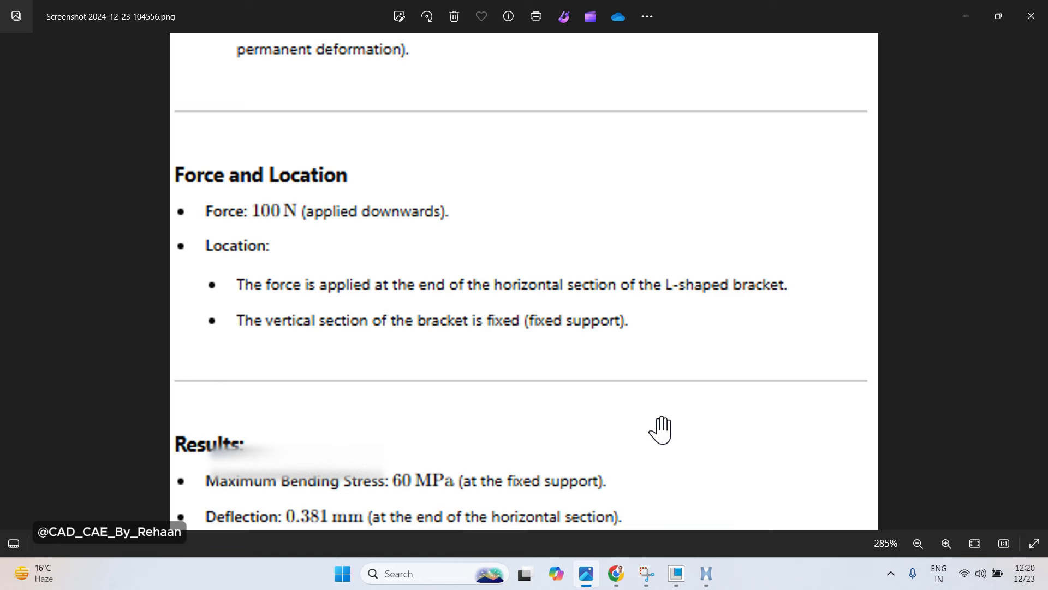
{"action": "mouse_move", "coordinate": [706, 573]}
{"action": "left_click", "coordinate": [770, 504]}
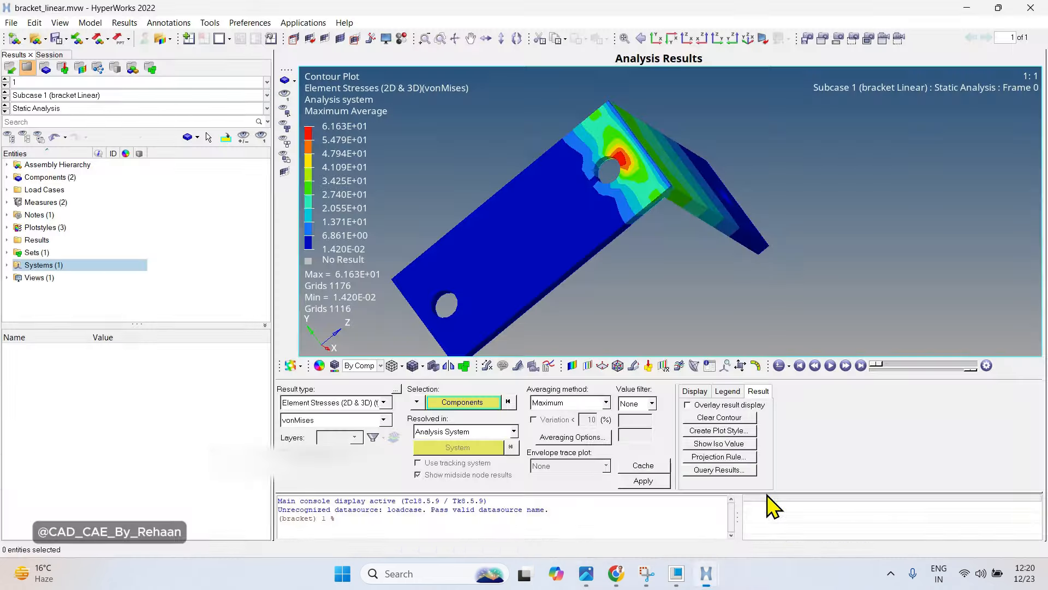
{"action": "left_click_drag", "start_coordinate": [732, 327], "coordinate": [730, 236], "text": "ctrl"}
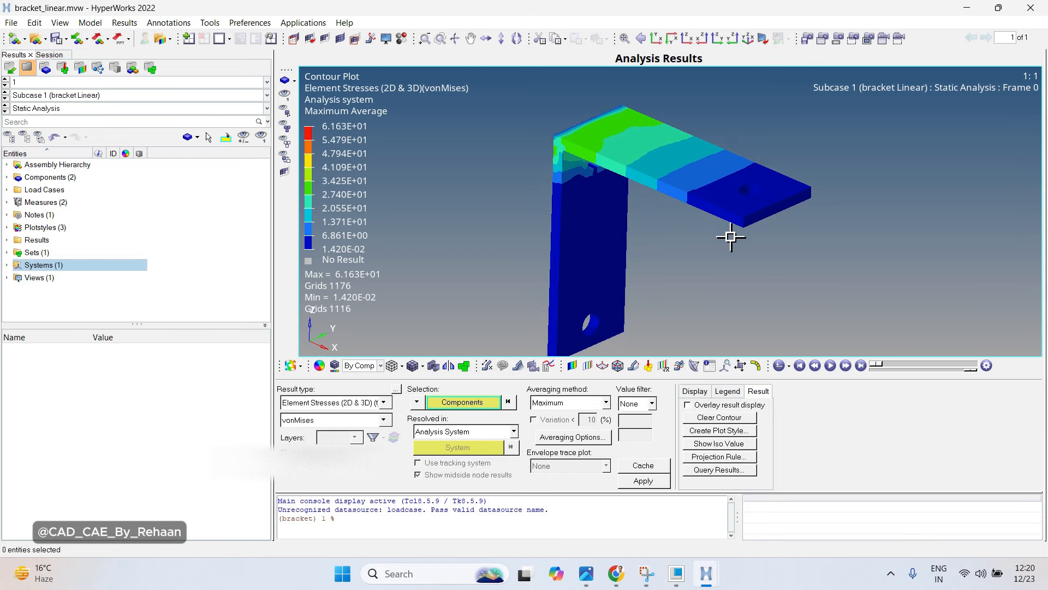
{"action": "right_click_drag", "start_coordinate": [690, 274], "coordinate": [608, 206], "text": "ctrl"}
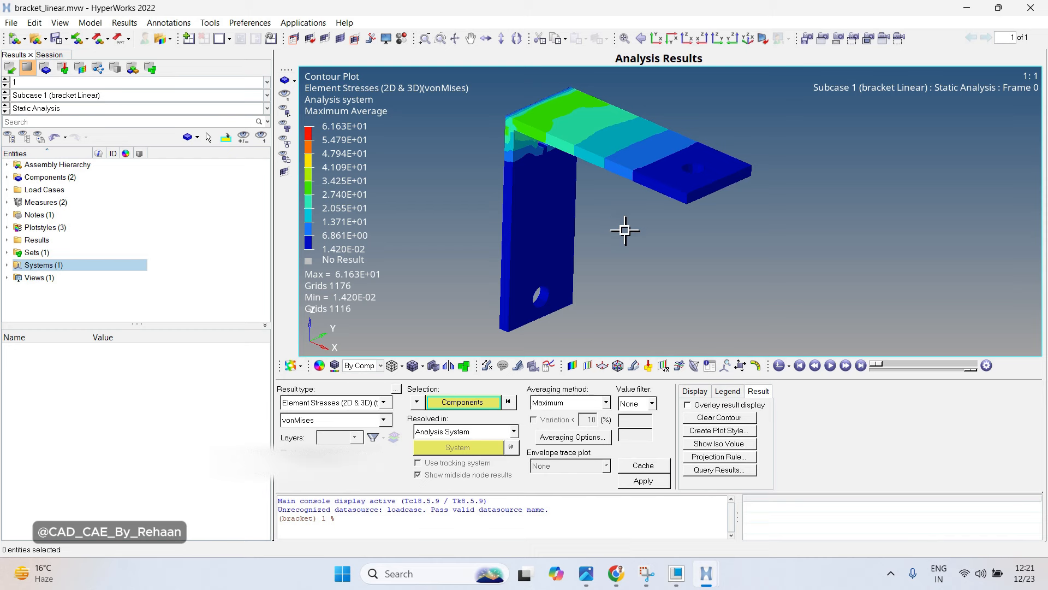
Review the reference screenshot's material properties, load location and expected results alongside the stress results, ending back in the HyperWorks results window.
{"action": "mouse_move", "coordinate": [703, 569]}
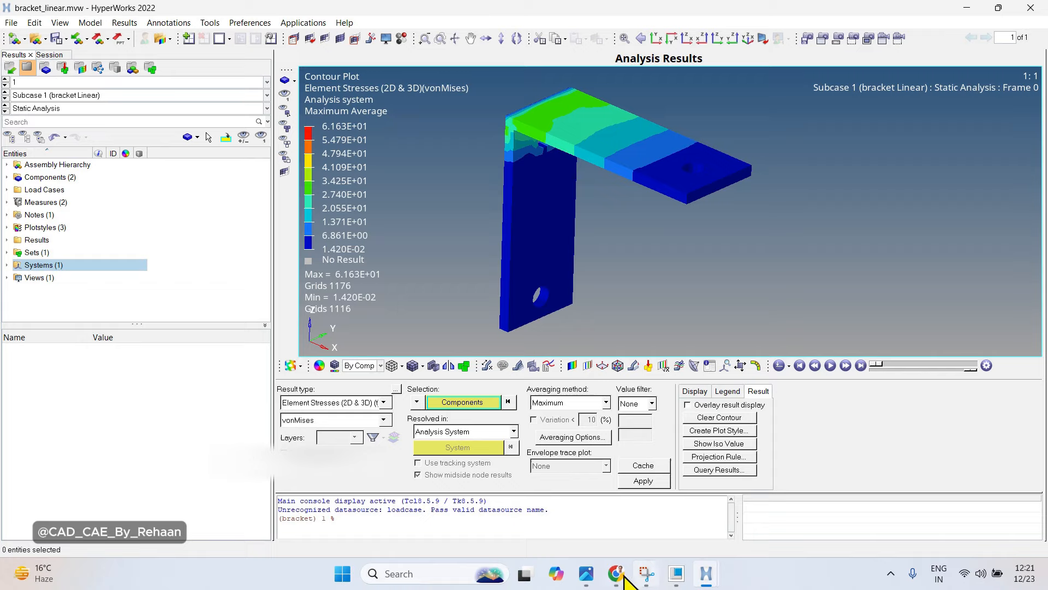
{"action": "left_click", "coordinate": [586, 573]}
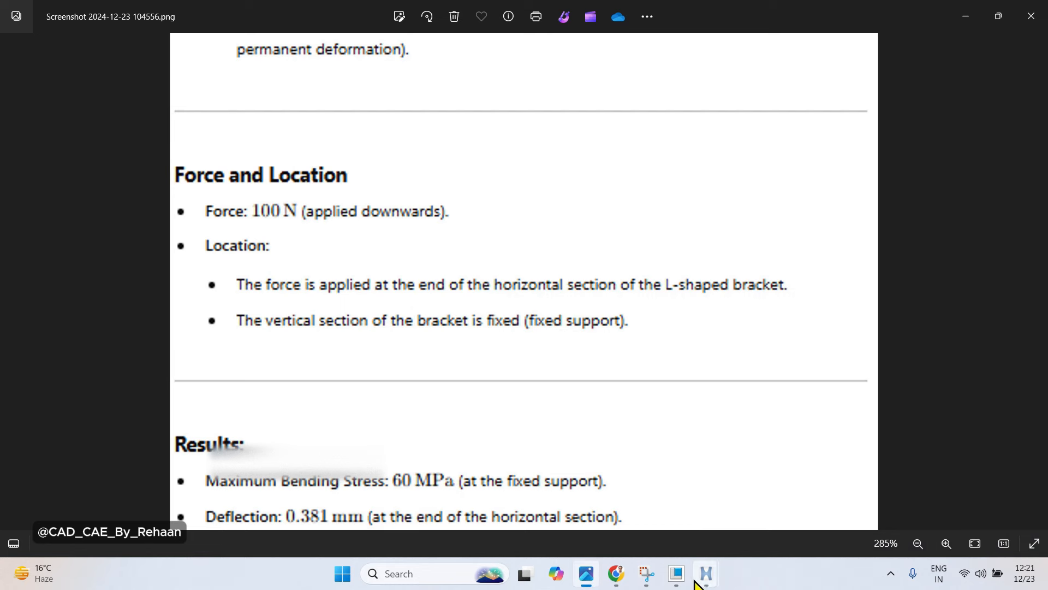
{"action": "left_click", "coordinate": [751, 505]}
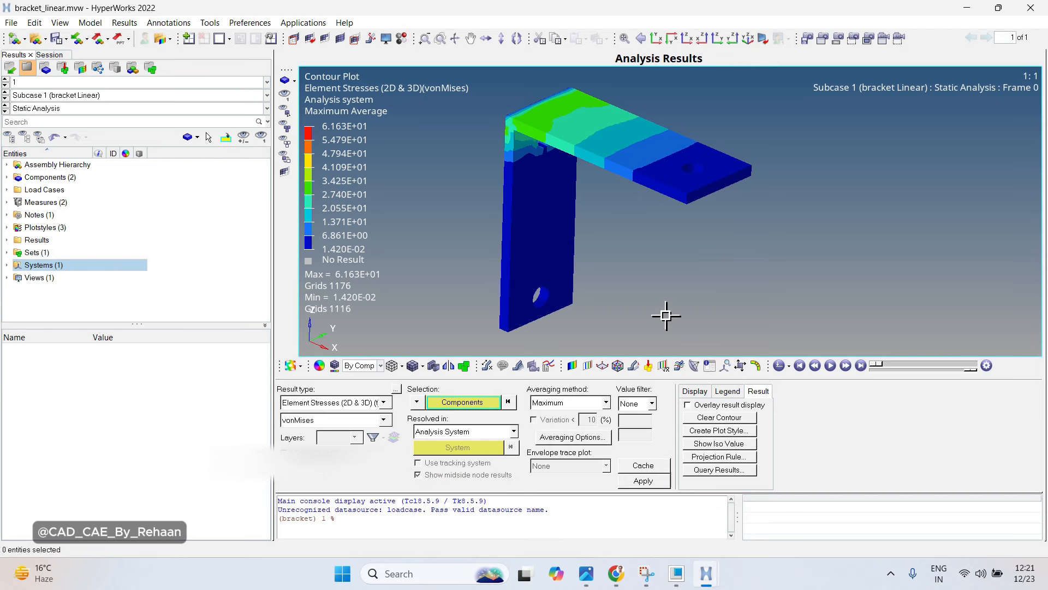
{"action": "left_click", "coordinate": [585, 573]}
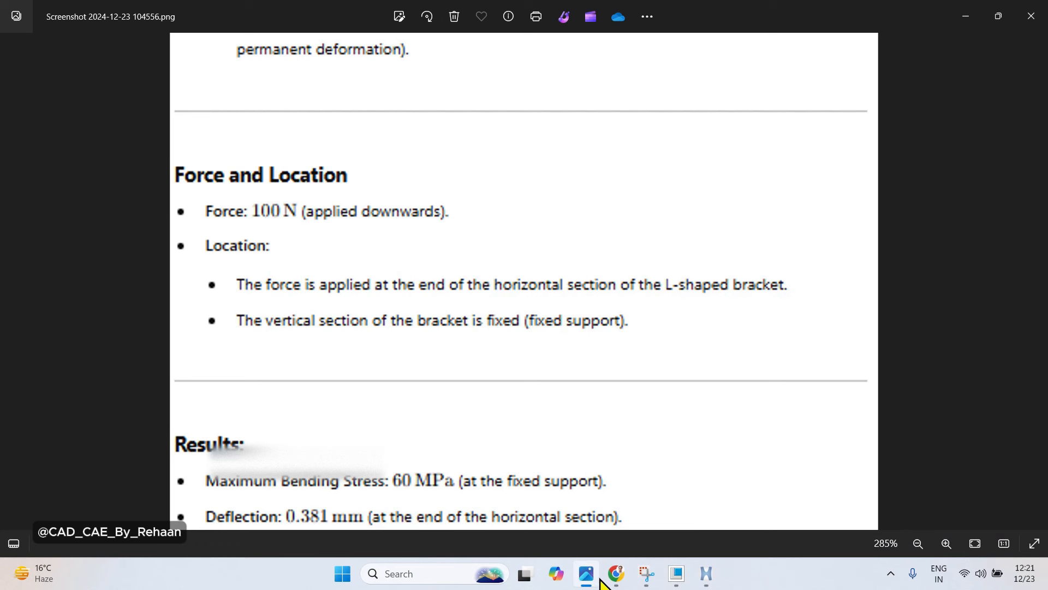
{"action": "scroll", "coordinate": [587, 371], "scroll_direction": "down", "scroll_amount": 3}
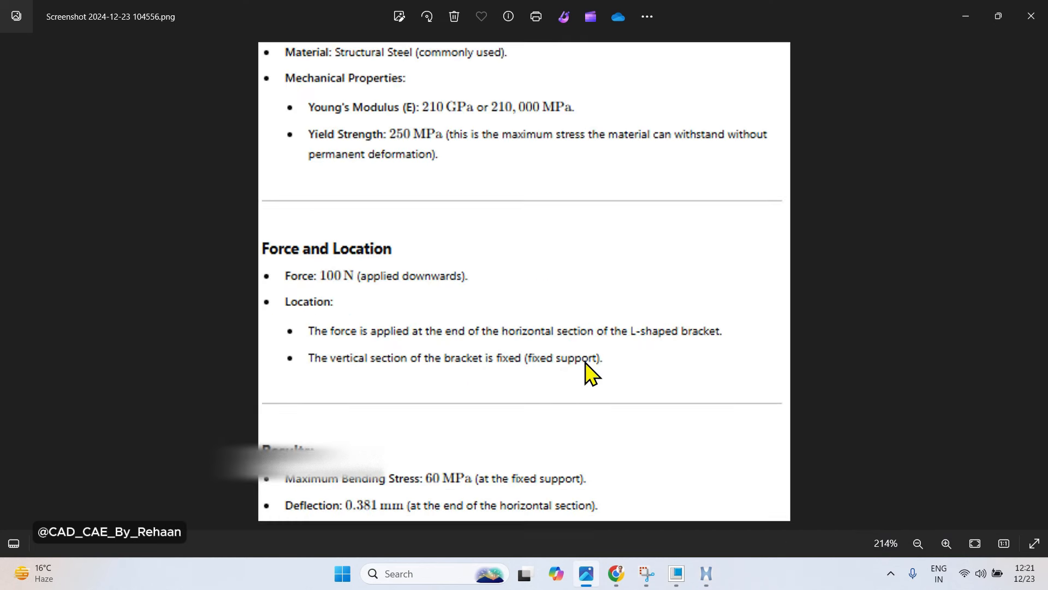
{"action": "scroll", "coordinate": [411, 155], "scroll_direction": "up", "scroll_amount": 2}
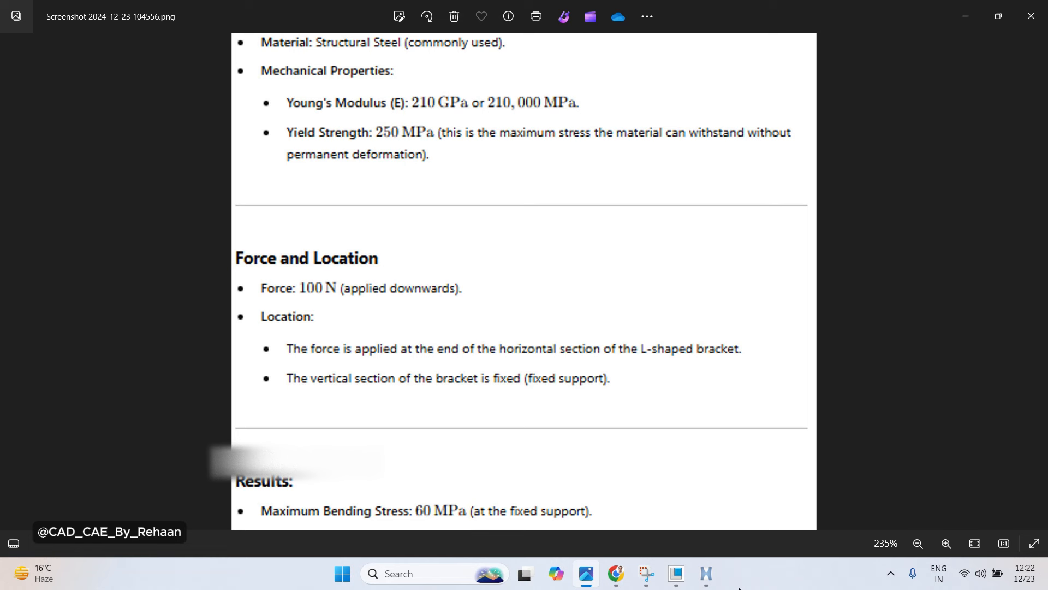
{"action": "mouse_move", "coordinate": [706, 573]}
{"action": "left_click", "coordinate": [830, 513]}
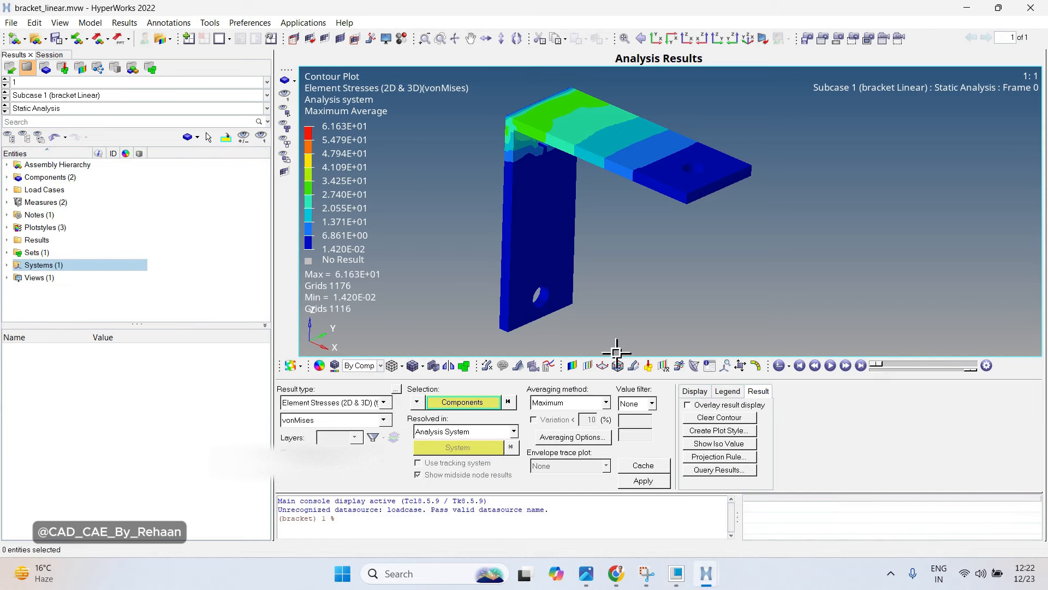